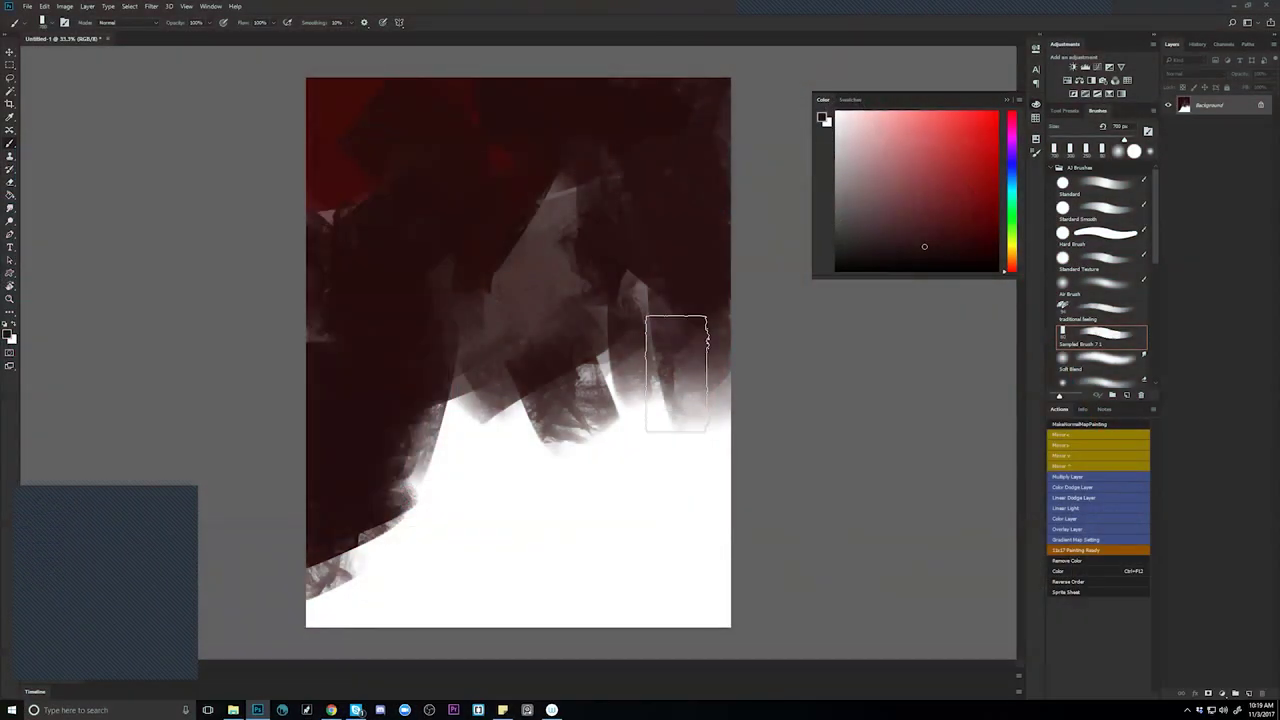
Extend the dark brown mass down both sides of the canvas and paint red patches into its two upper corners.
drag(678, 374, 674, 552)
mouse_move(326, 550)
mouse_down()
mouse_move(371, 423)
mouse_move(326, 586)
mouse_up()
click(970, 227)
mouse_move(361, 164)
mouse_down()
mouse_move(376, 214)
mouse_move(378, 139)
mouse_up()
mouse_move(526, 180)
mouse_down()
mouse_move(660, 88)
mouse_move(669, 141)
mouse_move(724, 169)
mouse_move(704, 115)
mouse_move(589, 92)
mouse_move(605, 166)
mouse_move(636, 115)
mouse_move(635, 242)
mouse_up()
alt+click(634, 154)
mouse_move(605, 142)
mouse_down()
mouse_move(672, 174)
mouse_move(726, 163)
mouse_up()
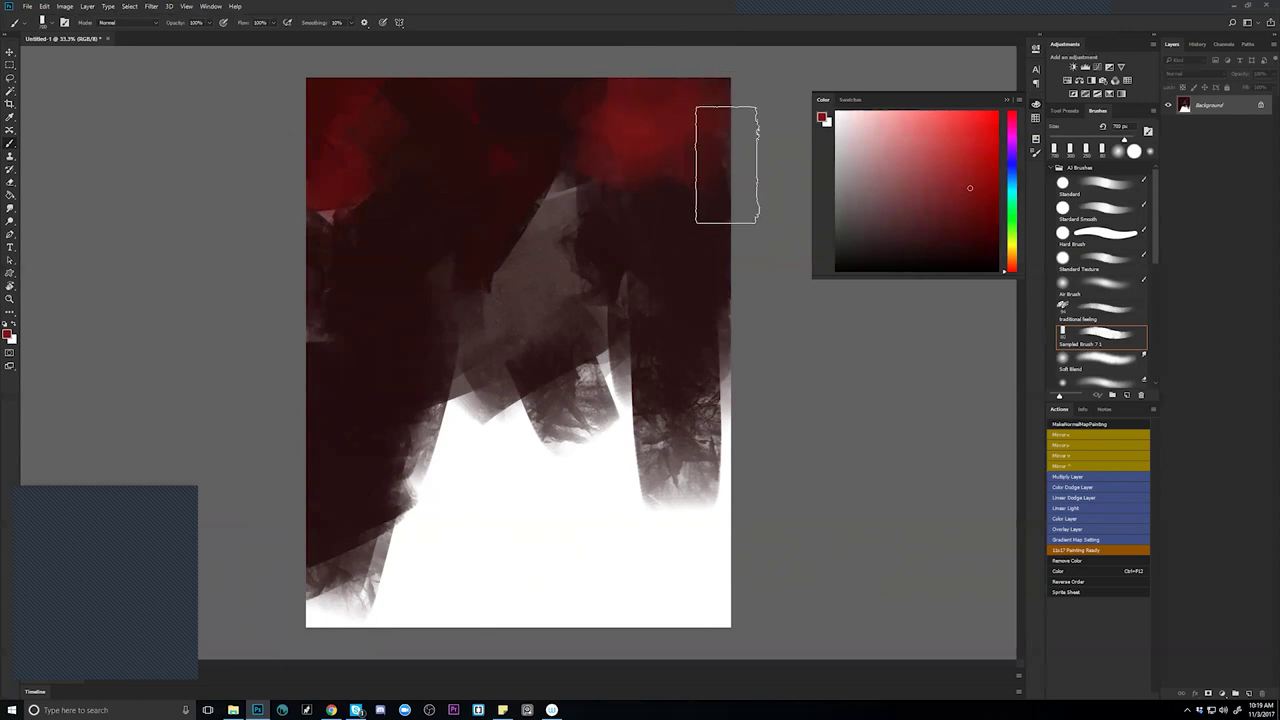
Paint red accents over the central grey shape and extend it downward with grey sampled from the canvas.
mouse_move(534, 289)
mouse_down()
mouse_move(494, 379)
mouse_move(600, 386)
mouse_up()
alt+click(546, 326)
mouse_move(520, 344)
mouse_down()
mouse_move(517, 383)
mouse_move(519, 343)
mouse_move(595, 419)
mouse_move(566, 426)
mouse_move(546, 494)
mouse_move(491, 463)
mouse_move(487, 494)
mouse_move(599, 425)
mouse_up()
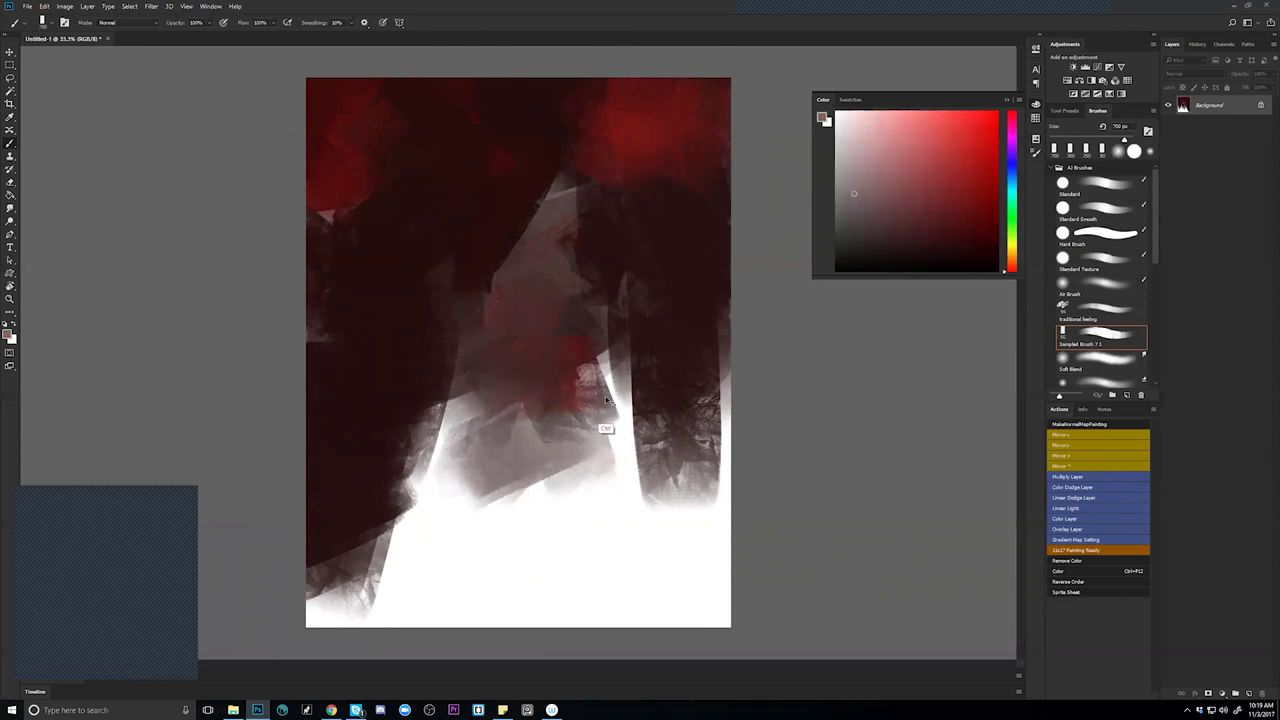
Flip the canvas horizontally and block in a grey head above the central figure with a smaller brush.
key(ctrl+h)
key(bracketleft)
key(bracketleft)
key(bracketleft)
drag(472, 181, 493, 144)
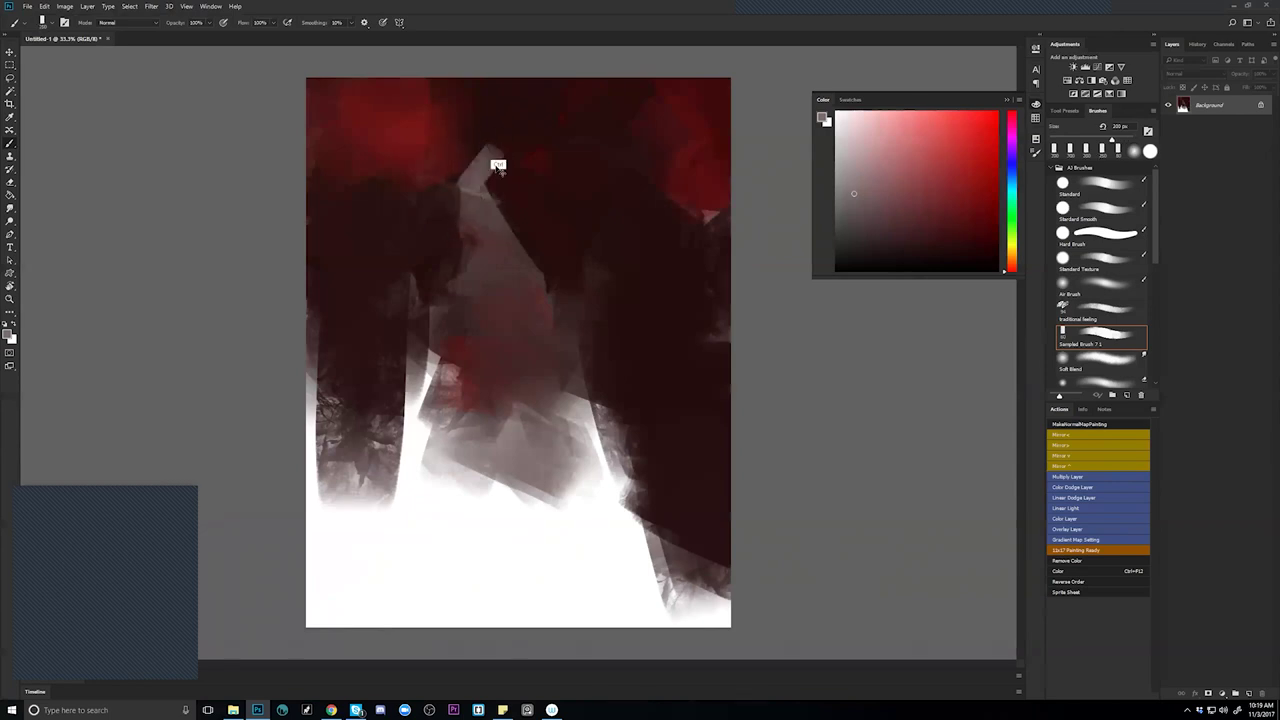
key(ctrl+z)
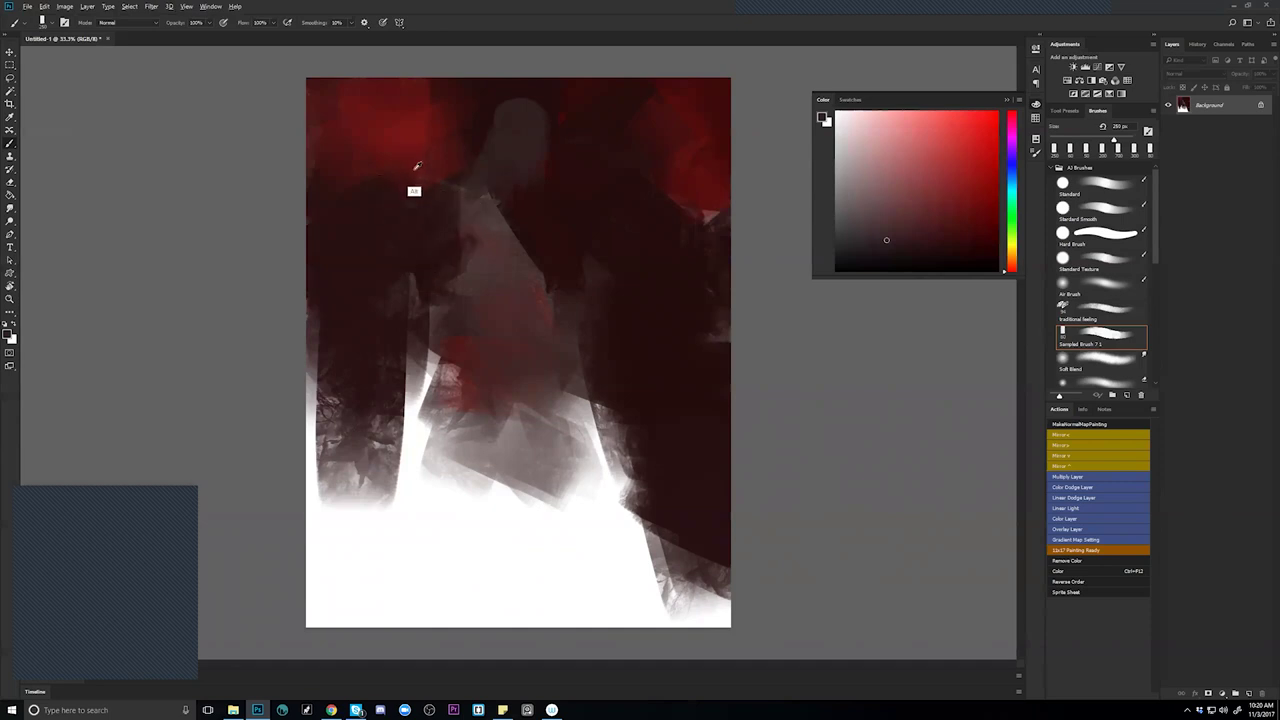
Paint diagonal red strokes beside the figure's shoulder in the background, and enlarge the brush to 700 px.
mouse_move(357, 260)
mouse_down()
mouse_move(396, 170)
mouse_move(341, 290)
mouse_move(394, 167)
mouse_move(362, 211)
mouse_move(374, 178)
mouse_up()
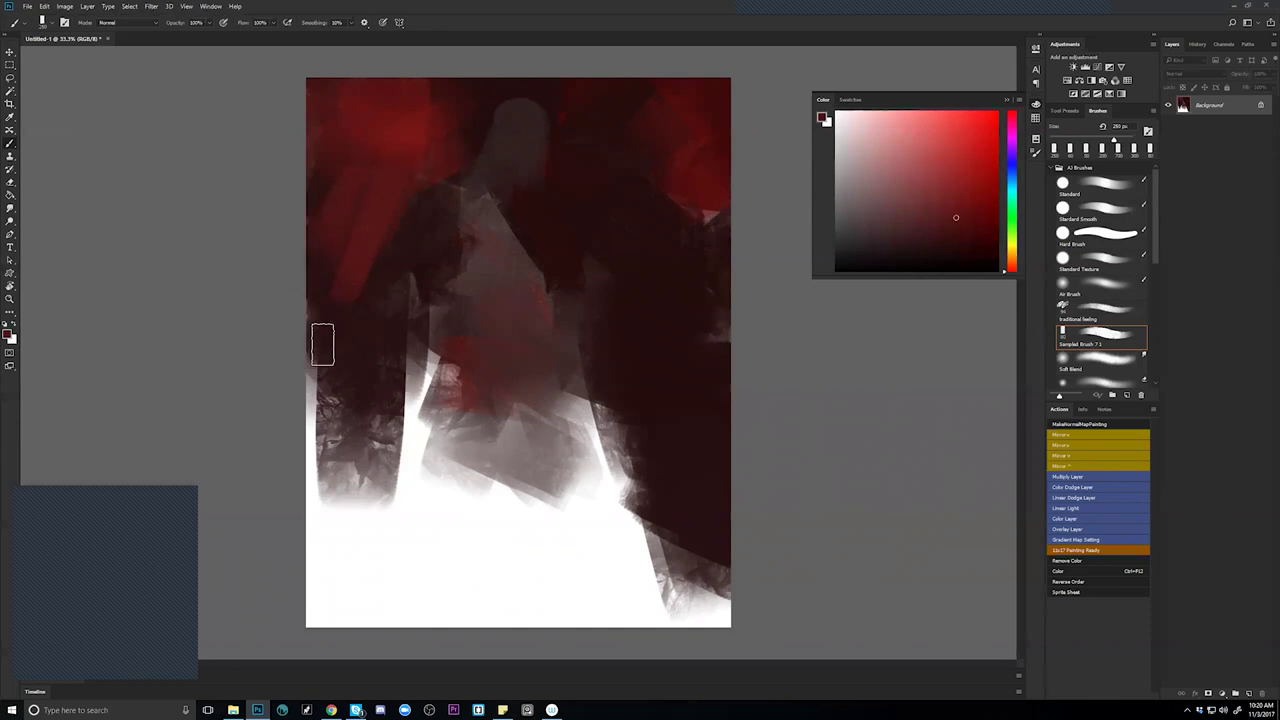
key(bracketright)
key(bracketright)
key(bracketright)
key(bracketright)
key(bracketright)
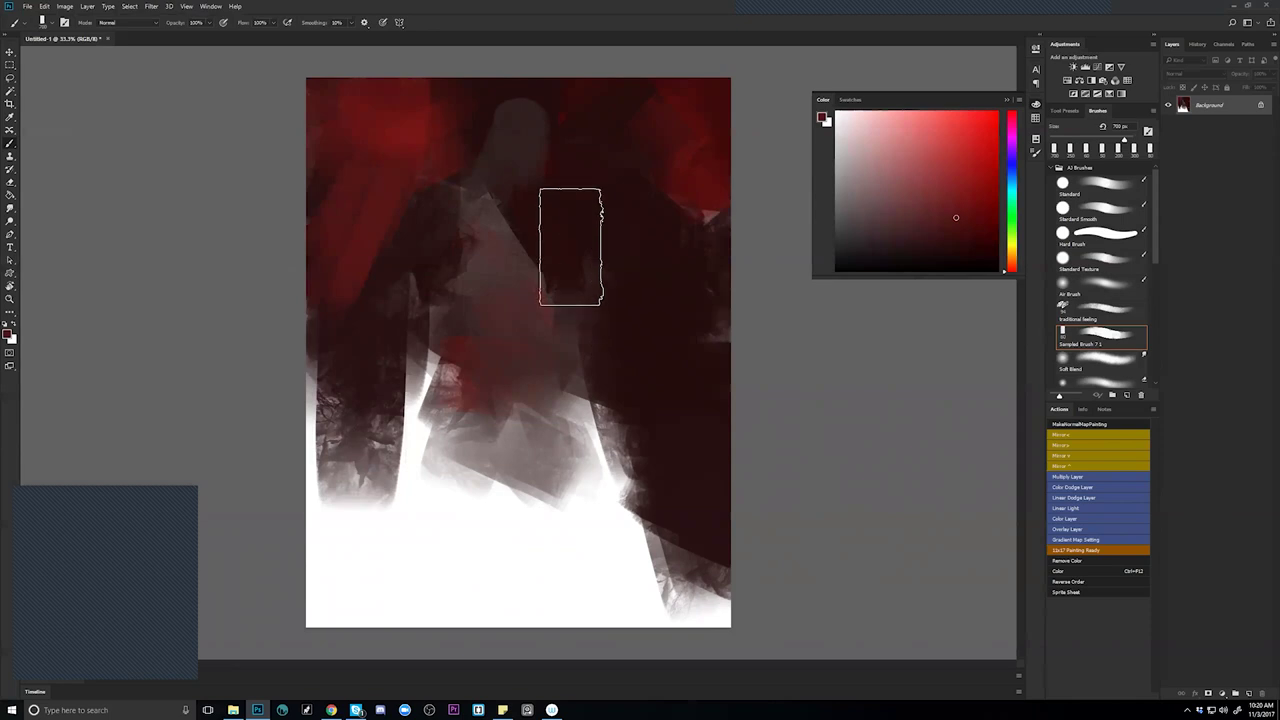
Switch to Chrome and load the ArtStation home page in a new tab.
key(alt+Tab)
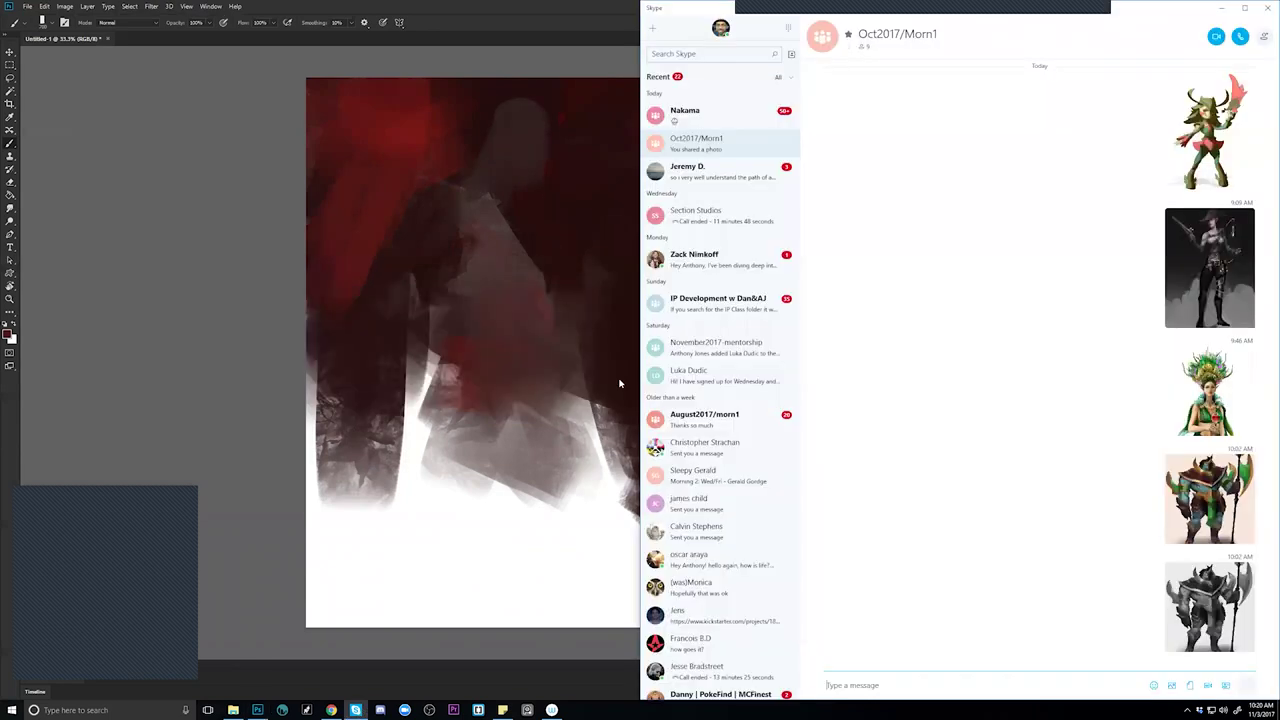
key(alt+Tab)
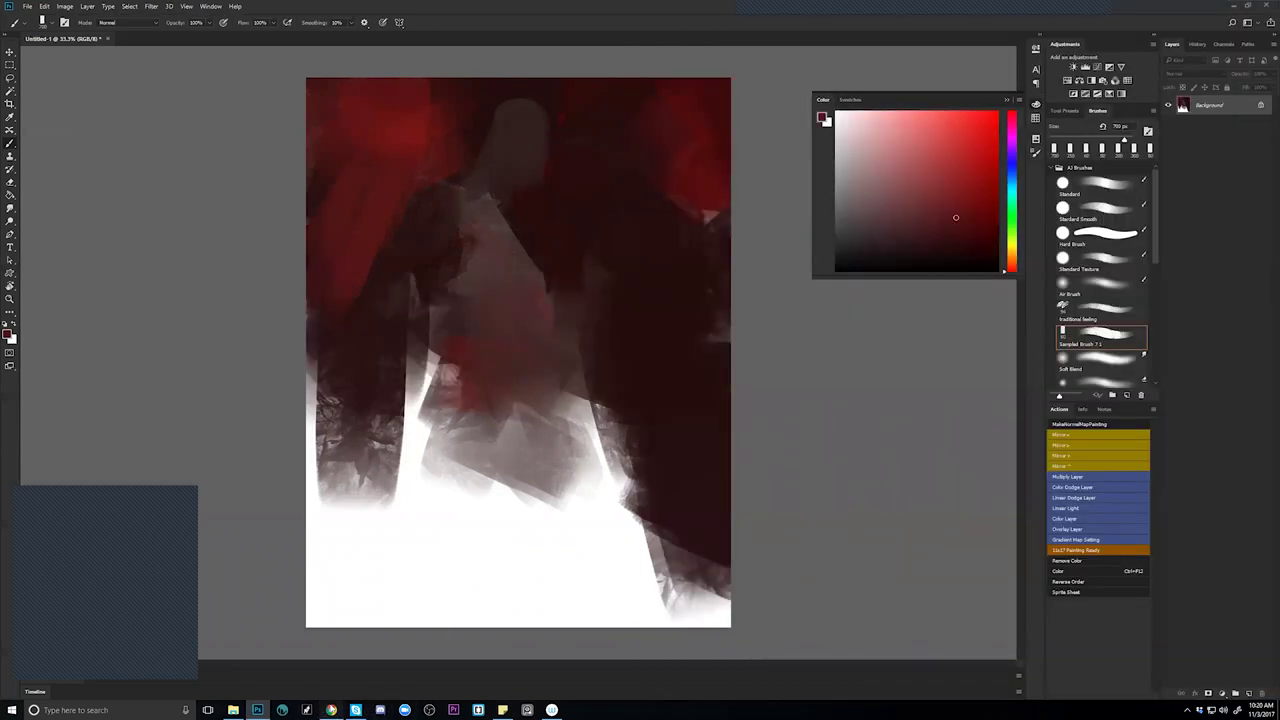
click(331, 710)
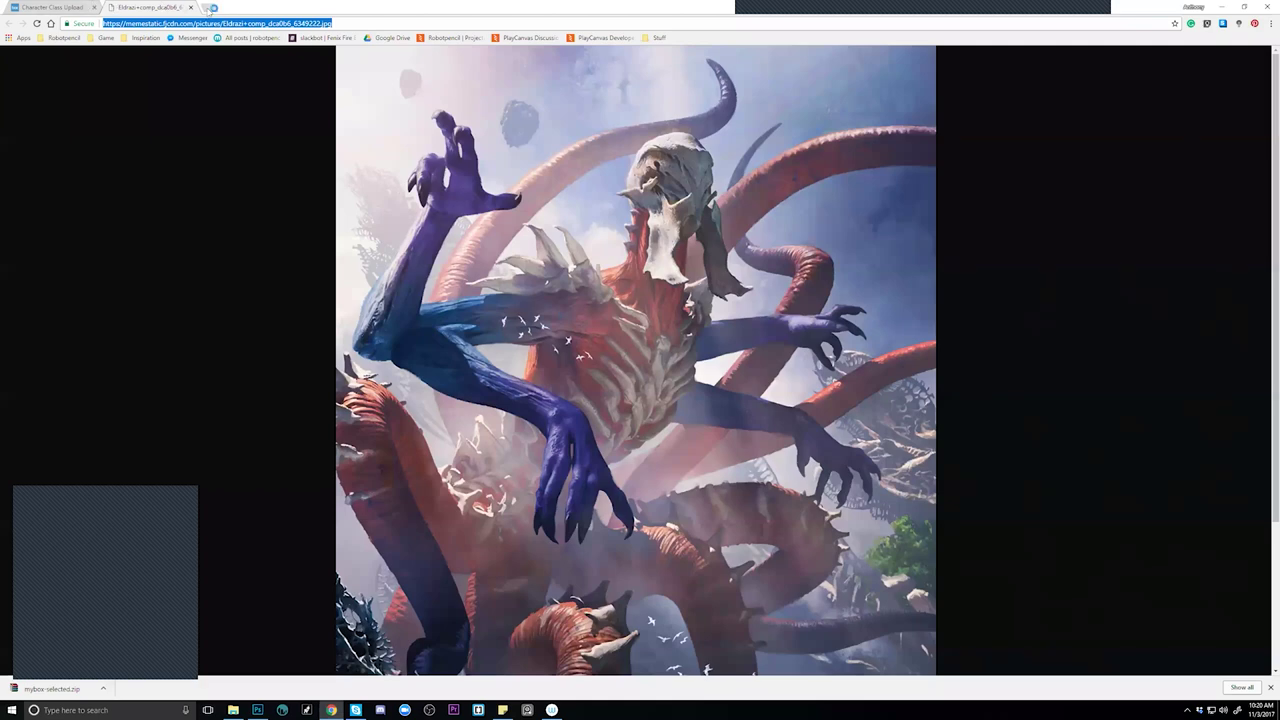
click(208, 8)
text(art)
click(229, 40)
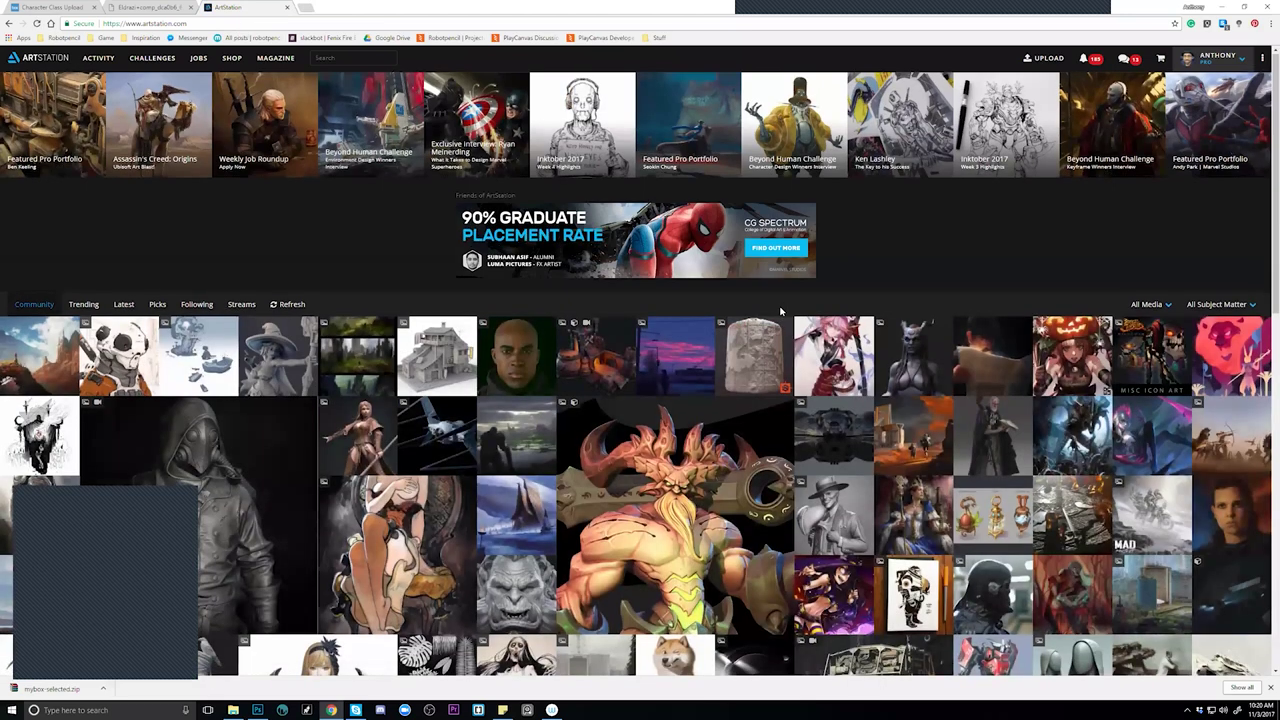
Open the Boston Dynamics BigDog artwork from the community gallery and like it.
scroll(781, 311, down, 3)
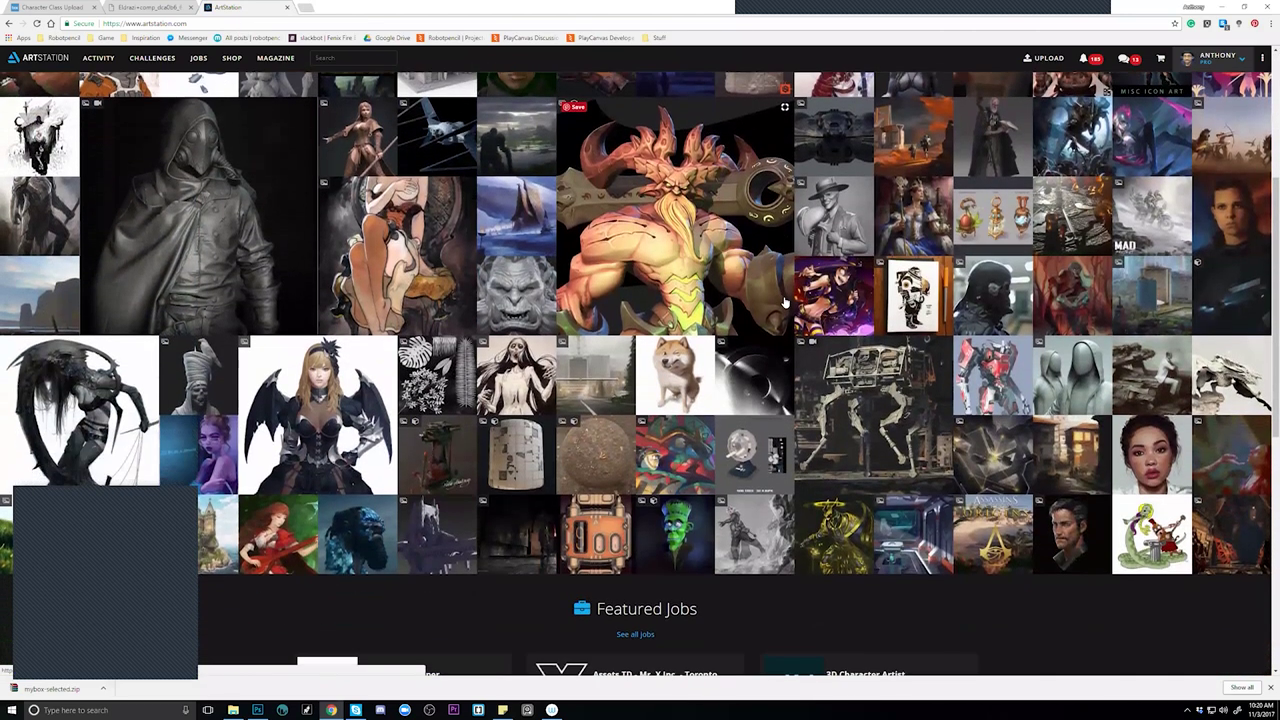
click(831, 391)
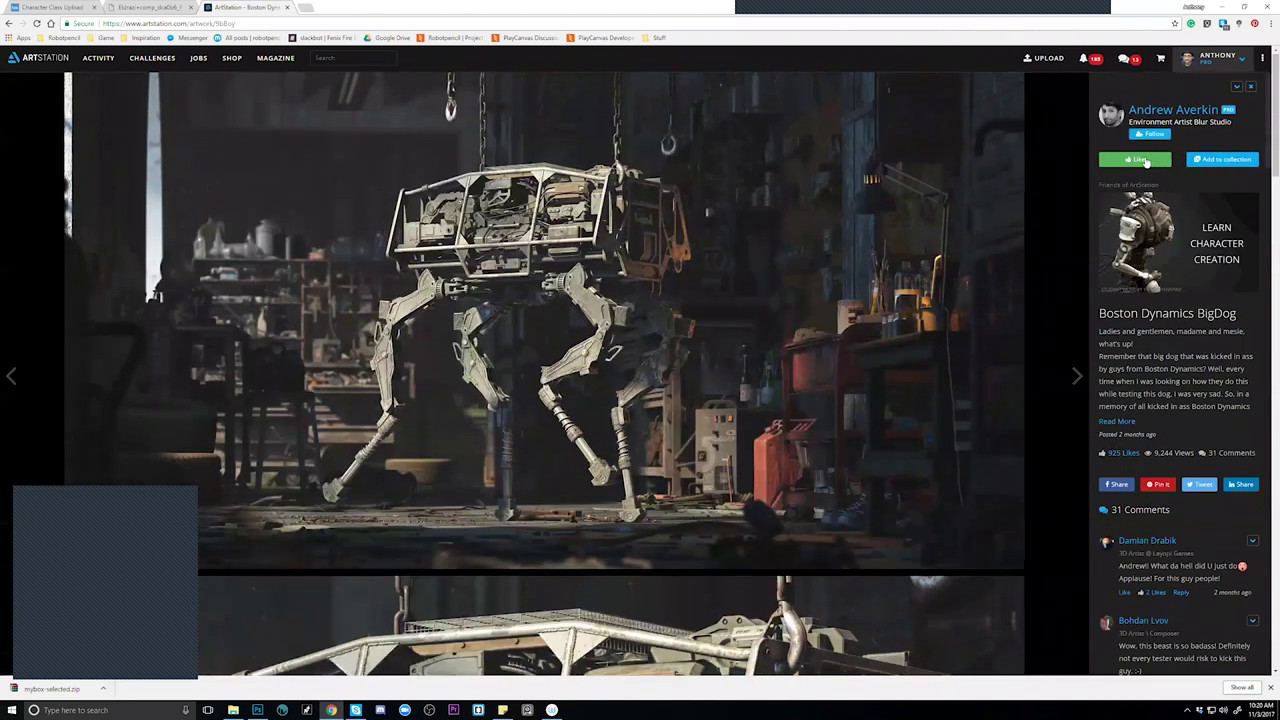
click(1146, 162)
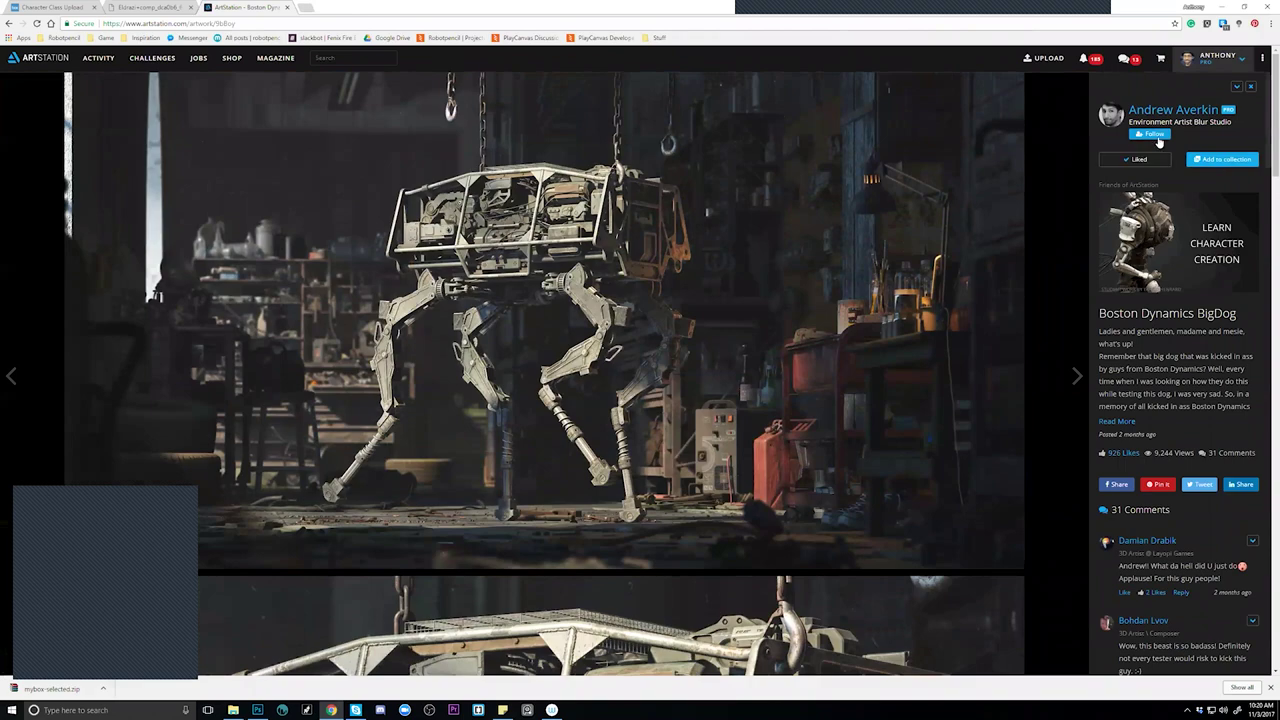
Follow the artist of the BigDog artwork and look through their portfolio.
click(1167, 116)
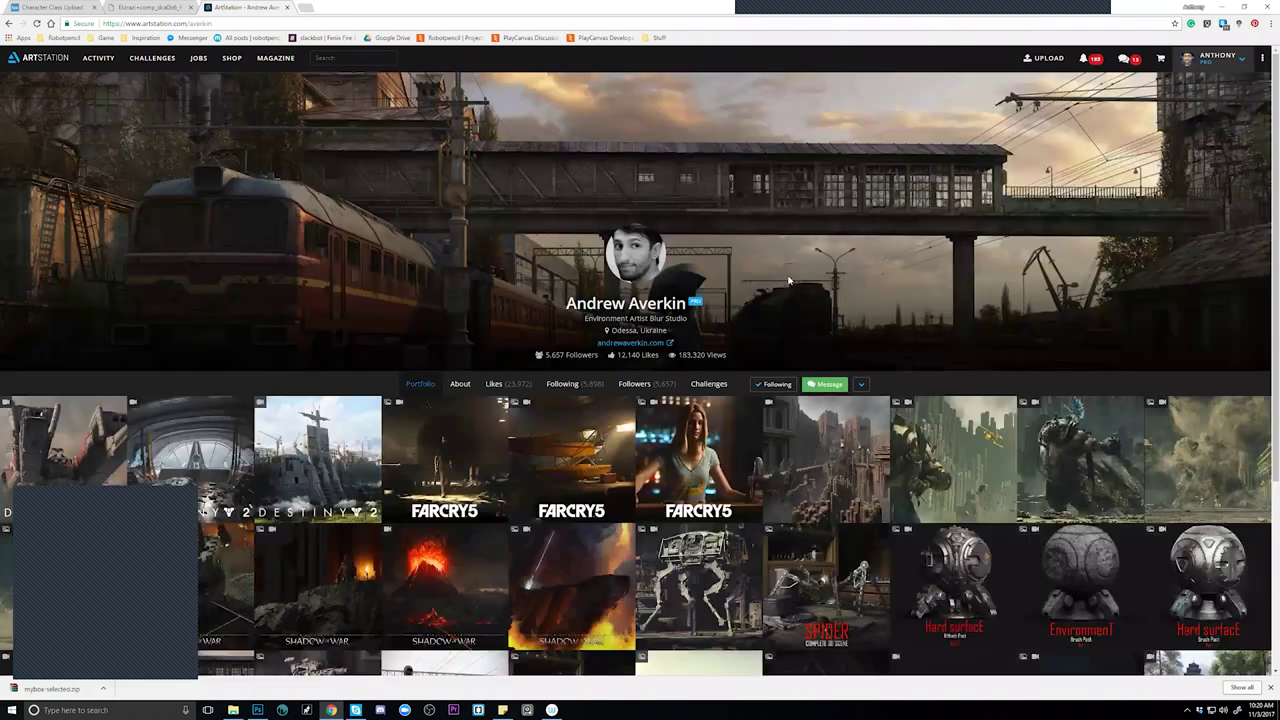
scroll(787, 281, down, 2)
scroll(787, 281, down, 1)
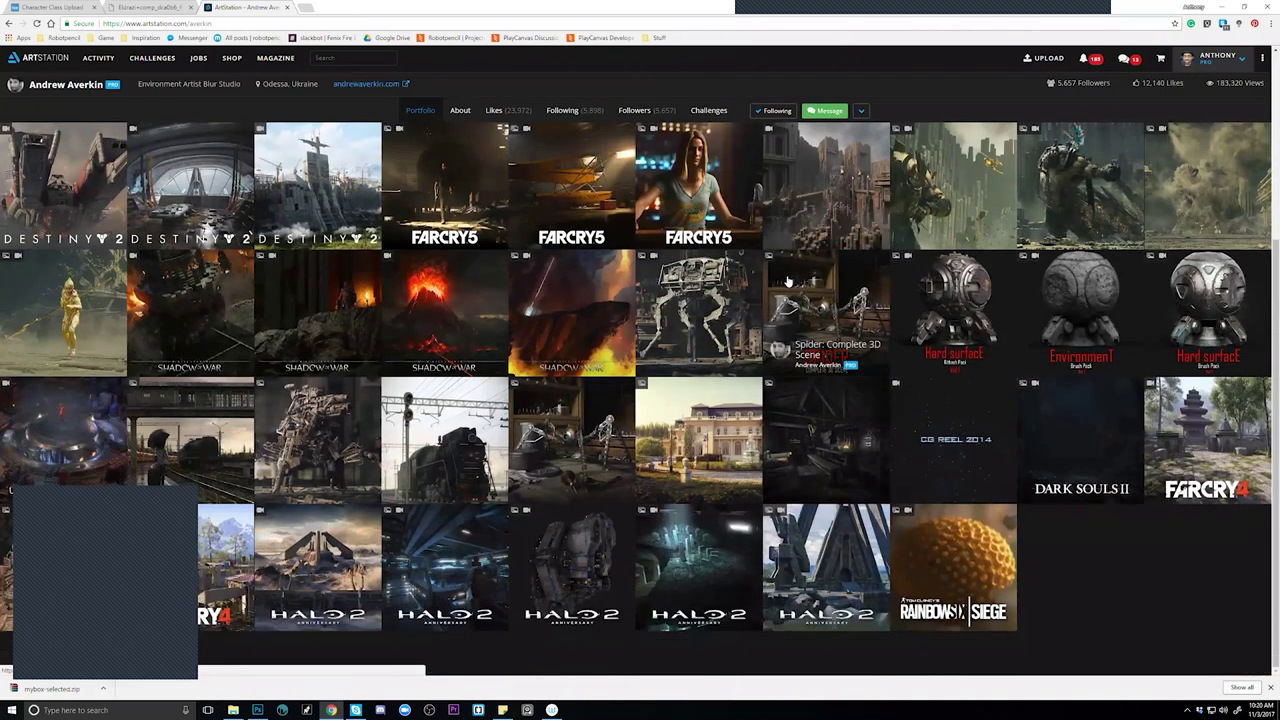
scroll(797, 273, up, 3)
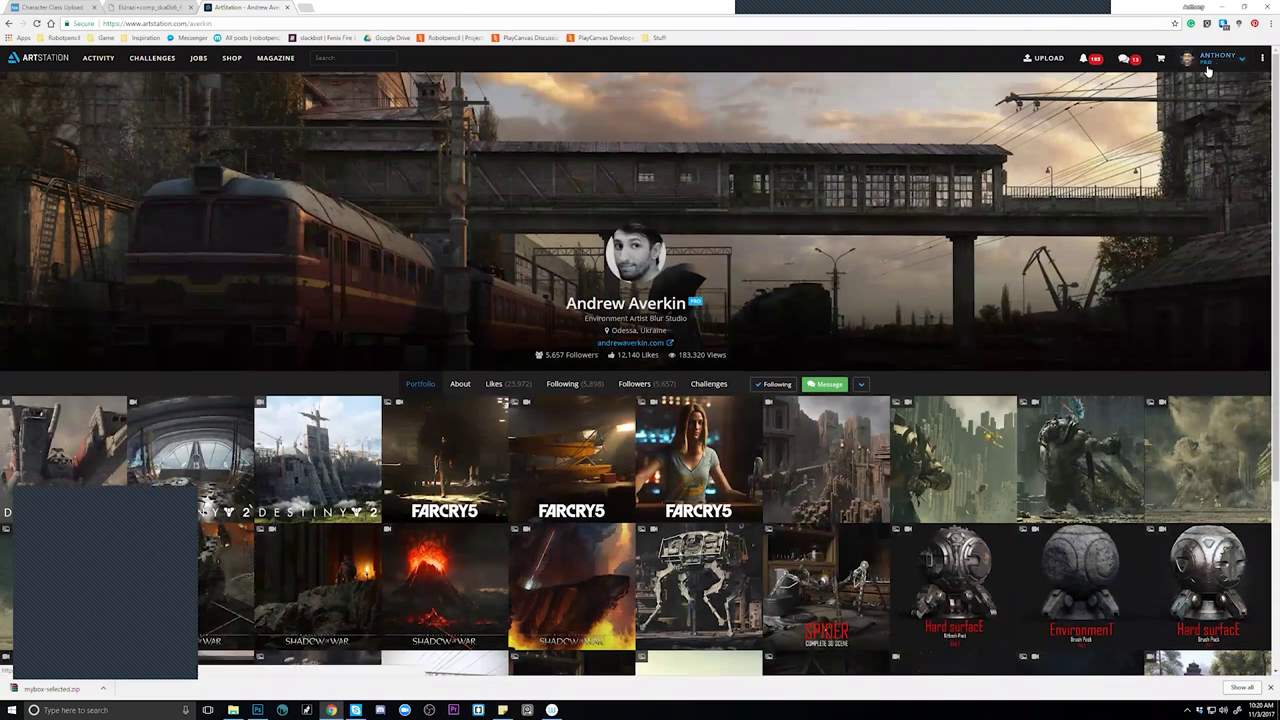
Go to the account's own ArtStation profile and browse its liked artworks.
mouse_move(1200, 66)
click(1175, 83)
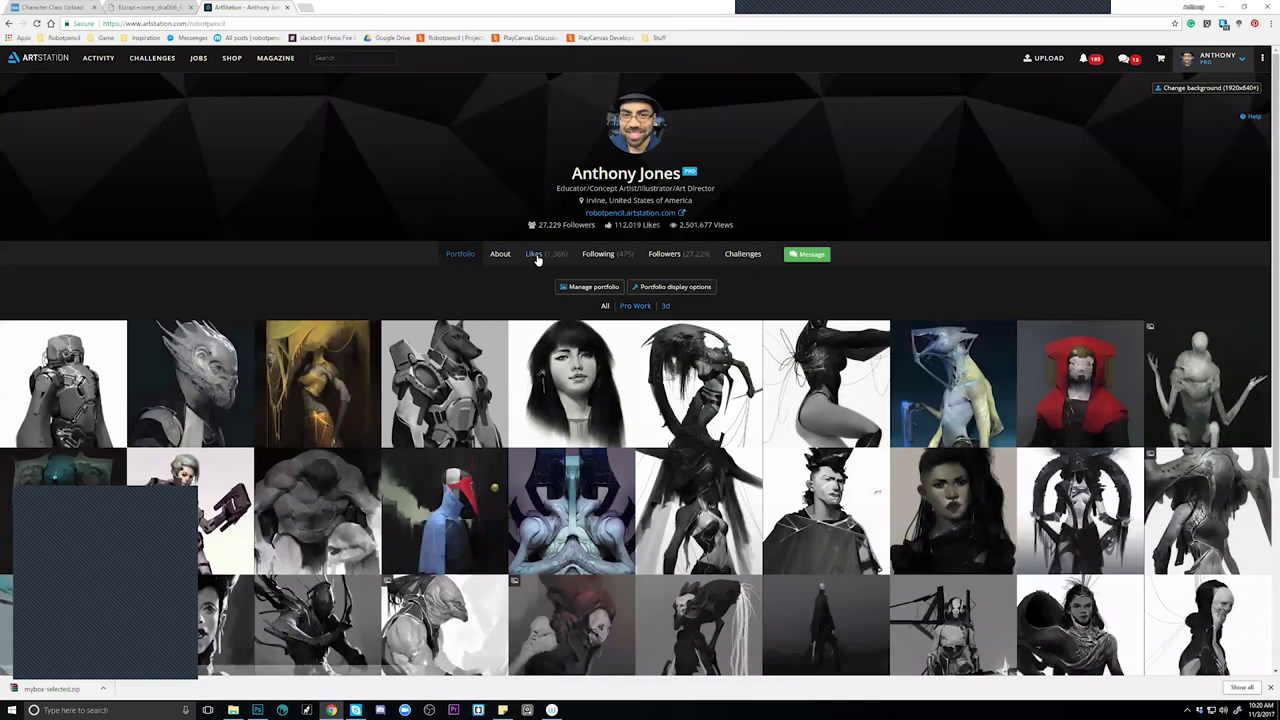
click(538, 254)
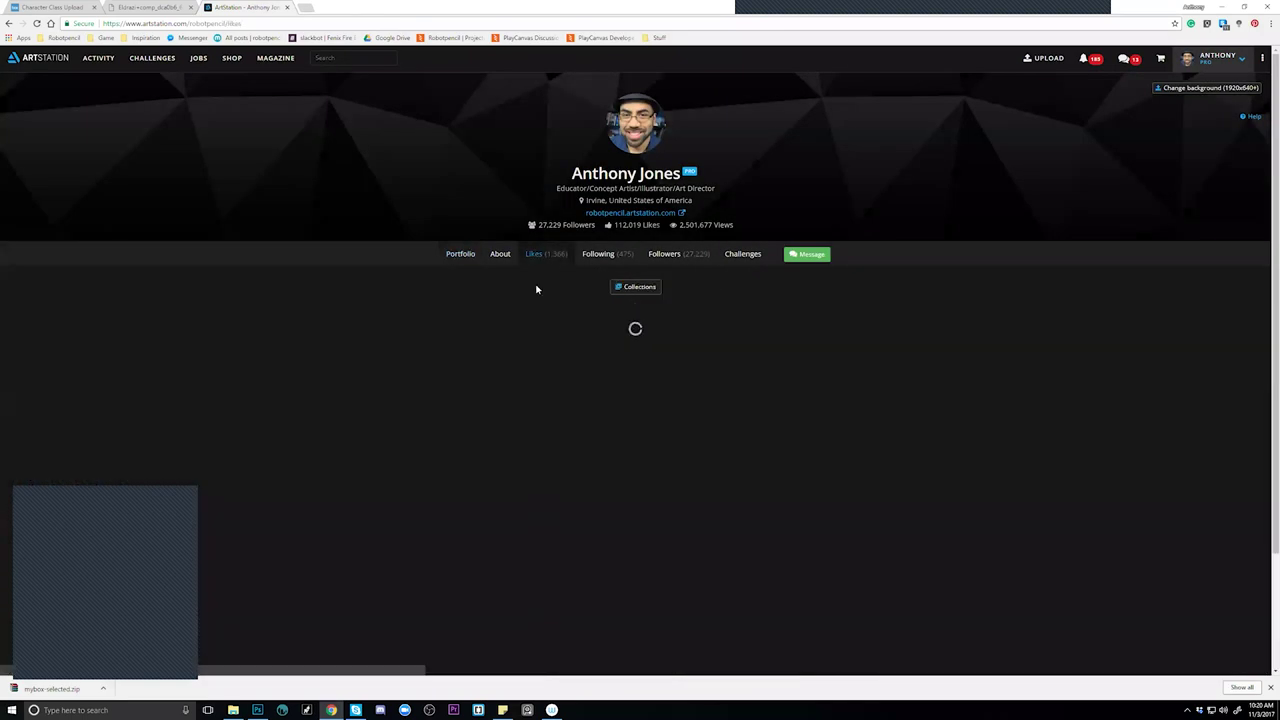
scroll(559, 283, down, 2)
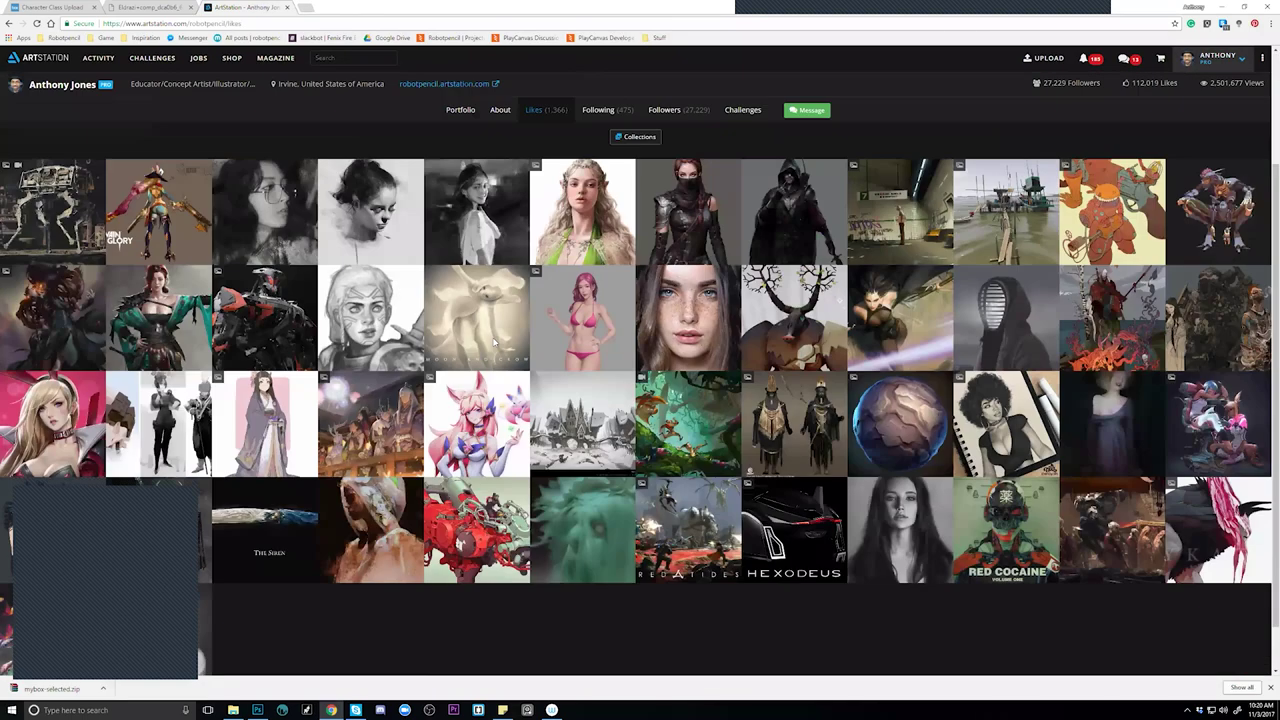
Open the black-and-white portrait B_B of a woman with glasses and add it to the floating reference board.
click(296, 211)
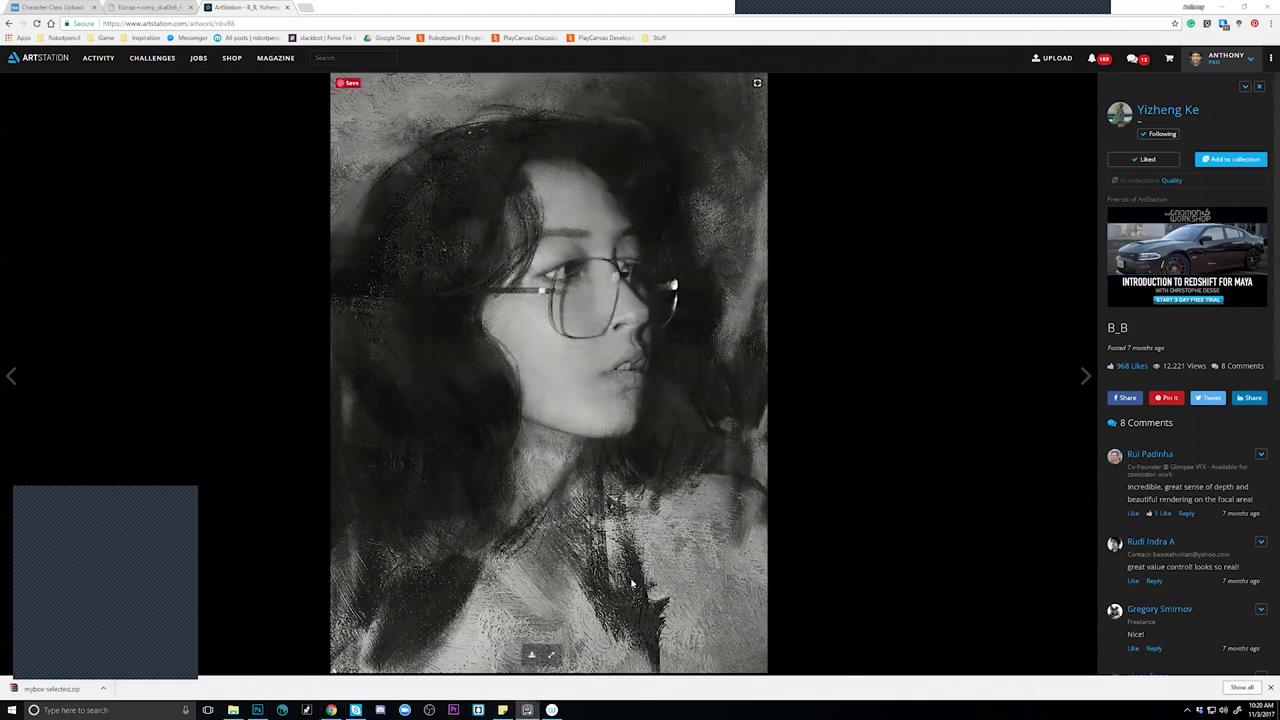
drag(580, 187, 931, 201)
scroll(930, 215, down, 5)
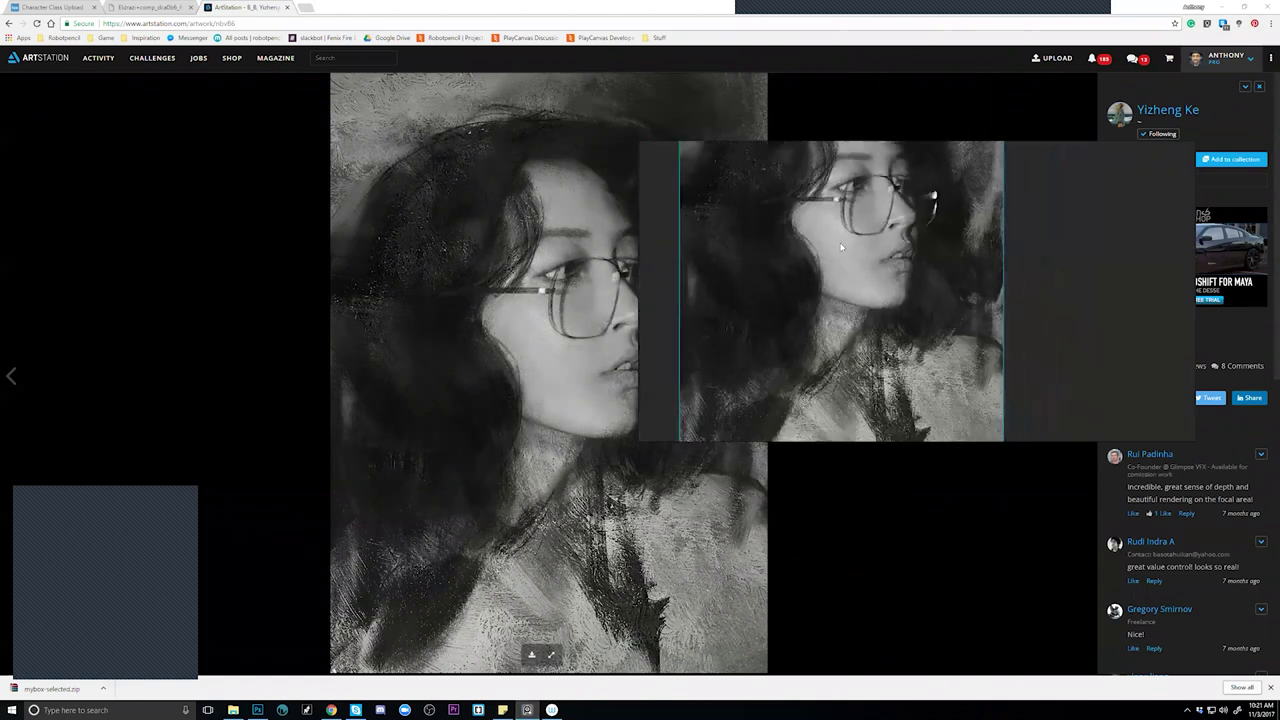
drag(993, 154, 694, 244)
From the same artist's portfolio, add the grey portrait of the woman in a white shirt beside the first reference.
click(1163, 110)
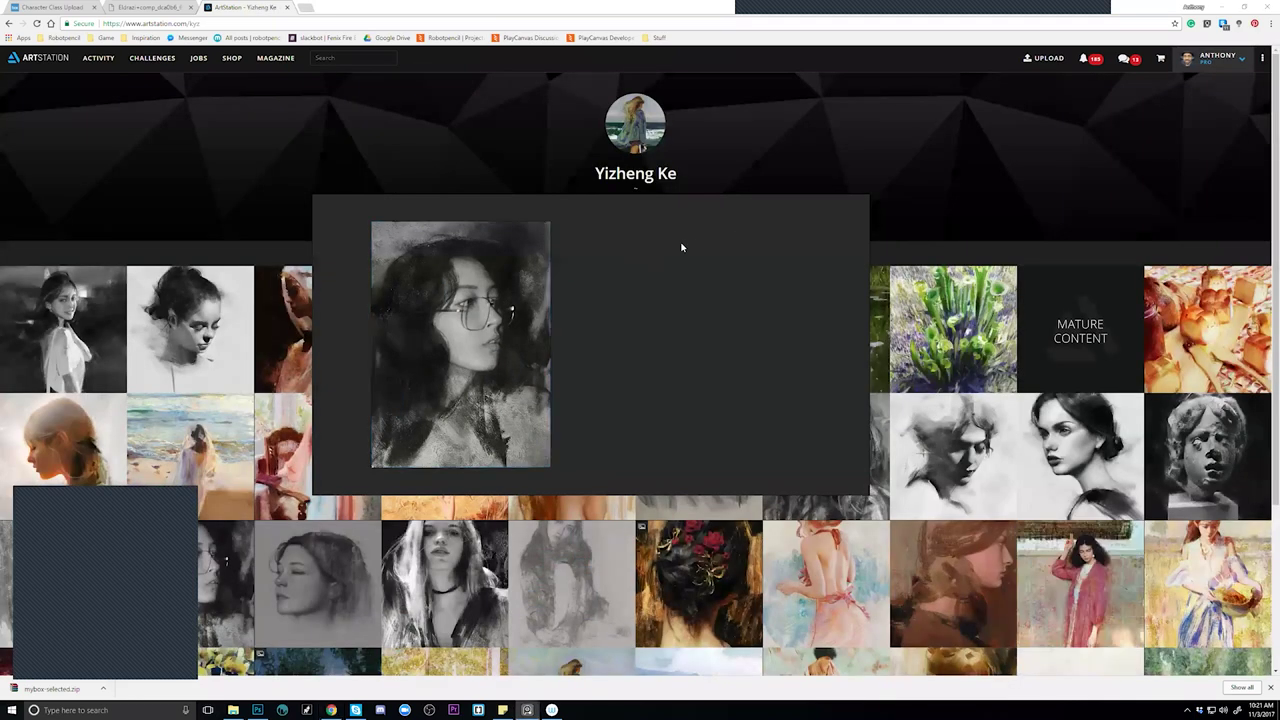
drag(682, 247, 976, 200)
click(73, 327)
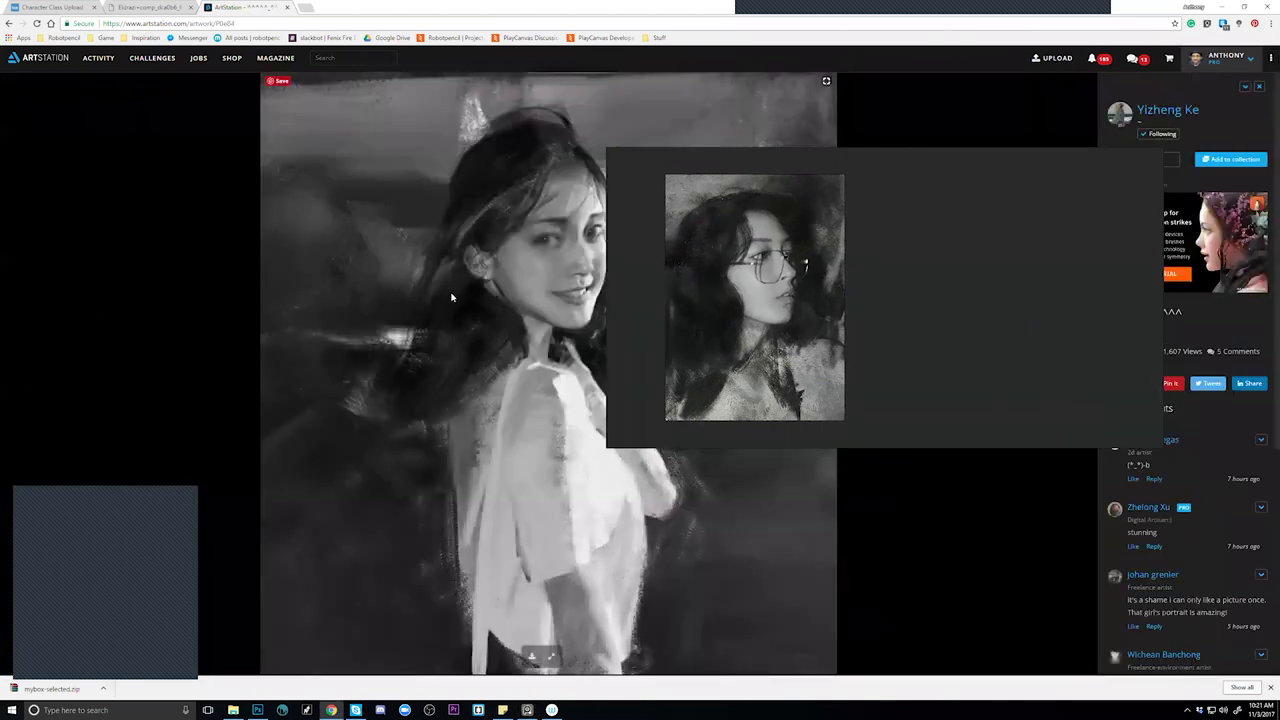
mouse_move(451, 297)
mouse_down()
mouse_move(883, 271)
mouse_move(903, 288)
mouse_up()
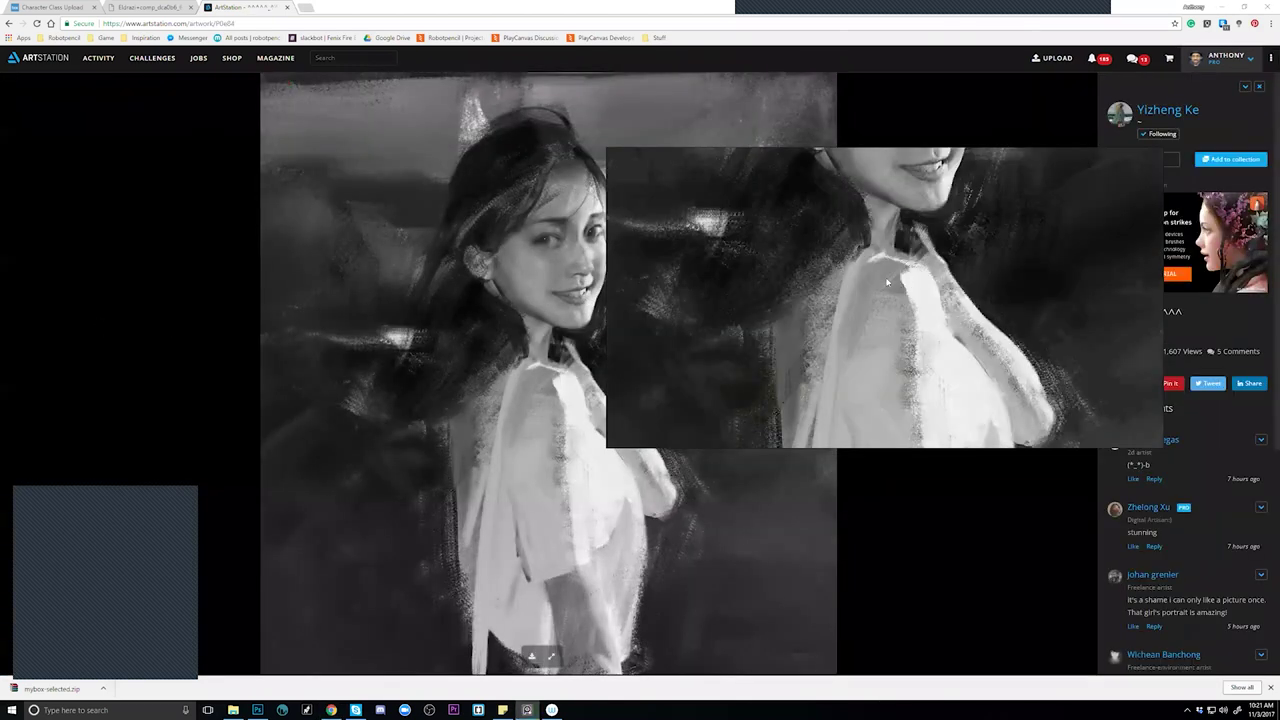
scroll(709, 280, down, 5)
drag(903, 240, 1039, 230)
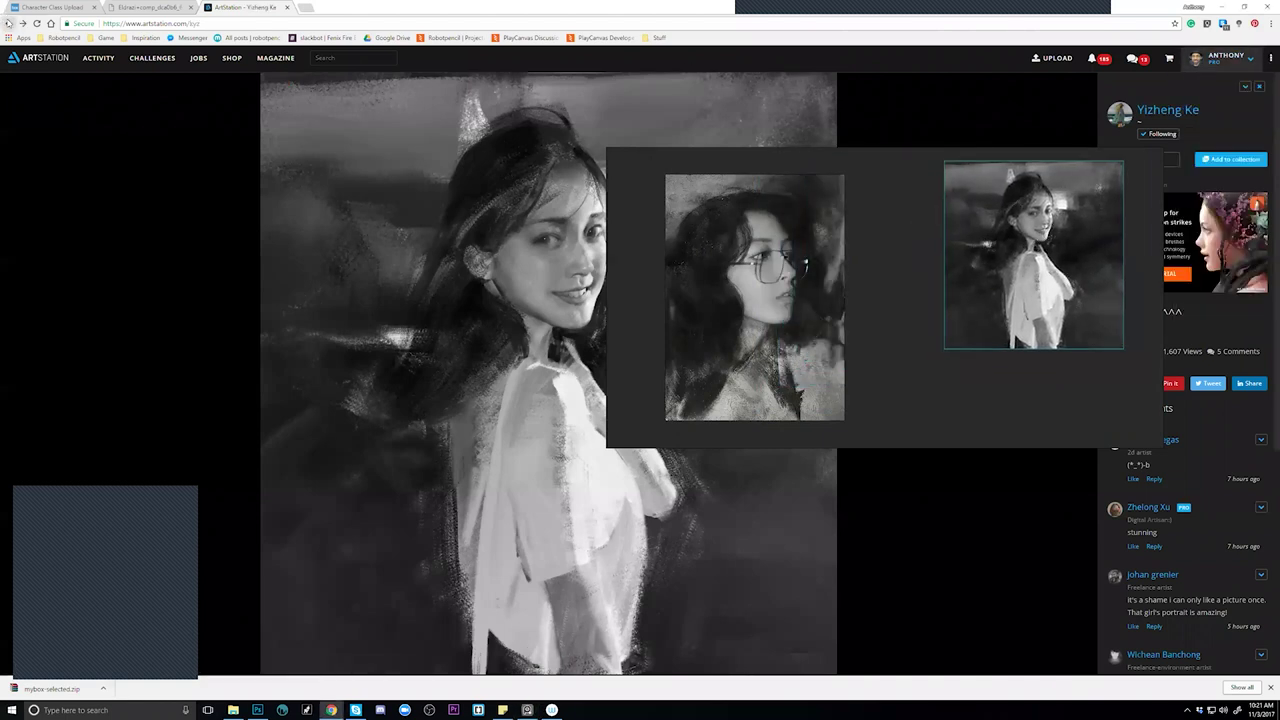
Add the artist's painting of the woman in a floral headscarf to the reference board, below the white-shirt portrait.
click(8, 23)
click(22, 23)
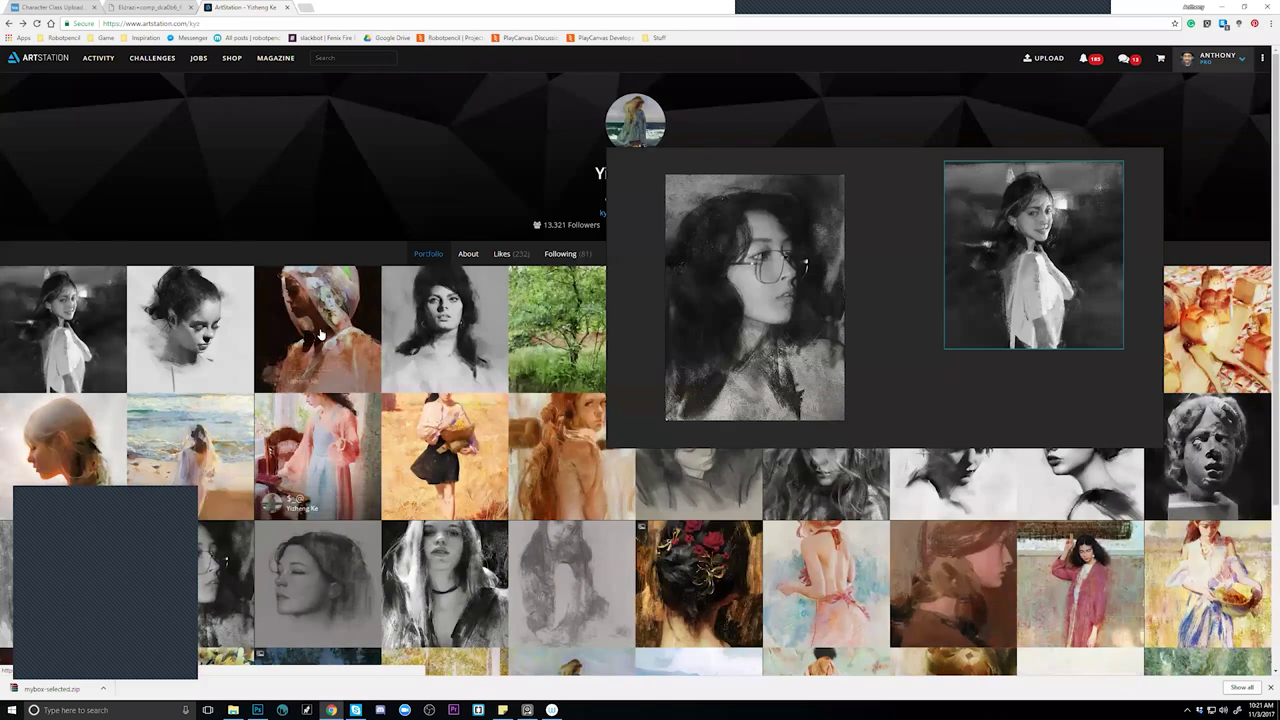
click(320, 334)
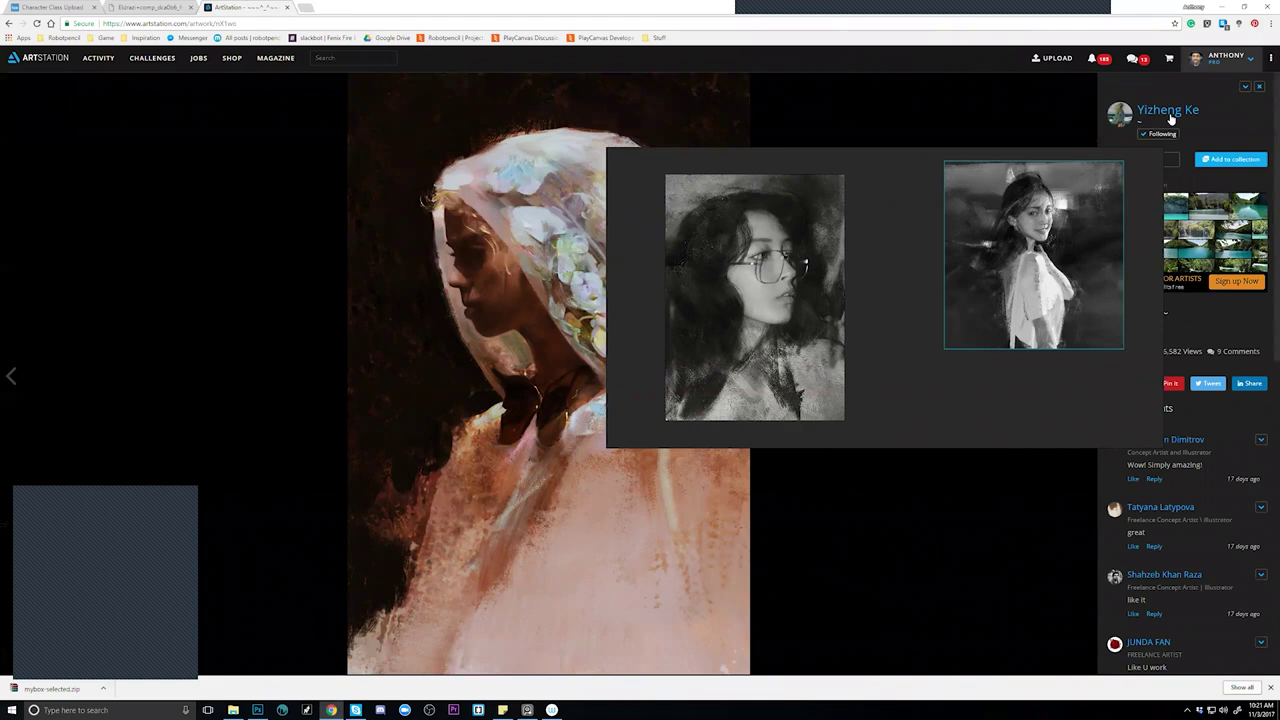
mouse_move(569, 258)
mouse_down()
mouse_move(876, 298)
mouse_move(870, 280)
mouse_move(765, 270)
mouse_up()
drag(875, 275, 1096, 406)
key(Escape)
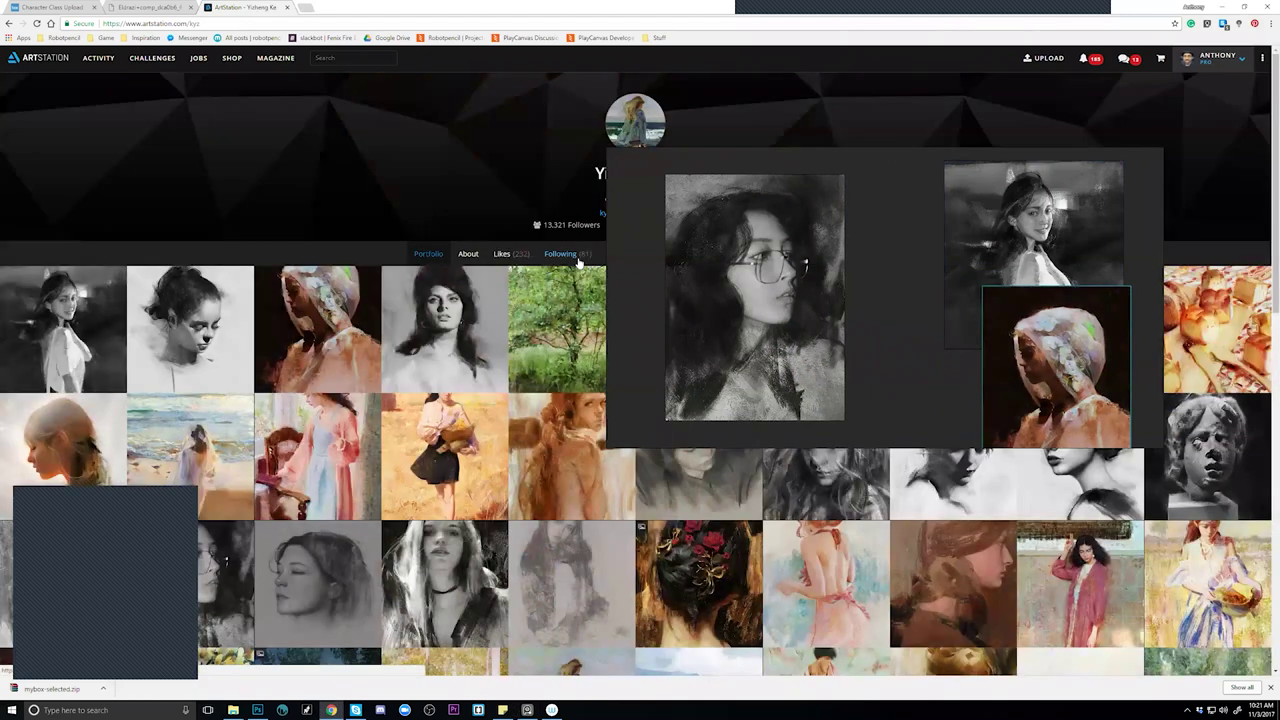
Browse the artist's portfolio and view the pencil-like sketch of the seated girl, U_U, then return to the portfolio.
scroll(575, 283, down, 2)
scroll(575, 283, down, 1)
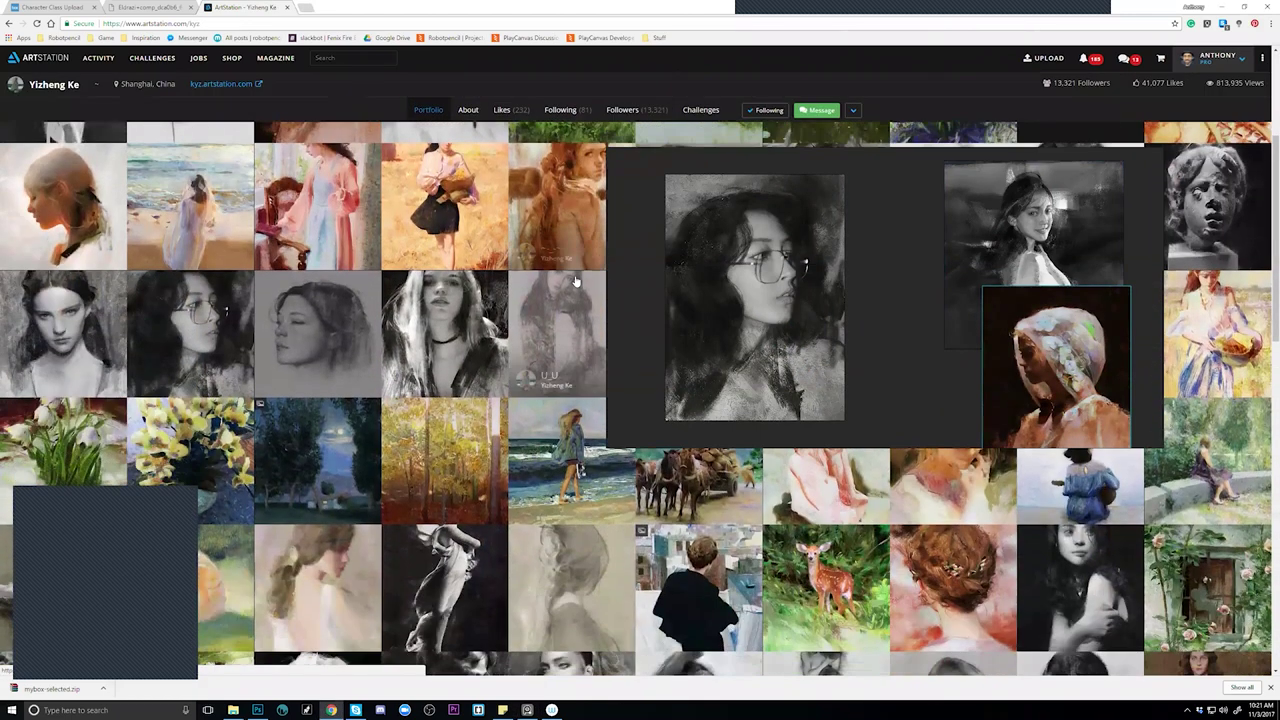
scroll(565, 385, up, 1)
click(562, 388)
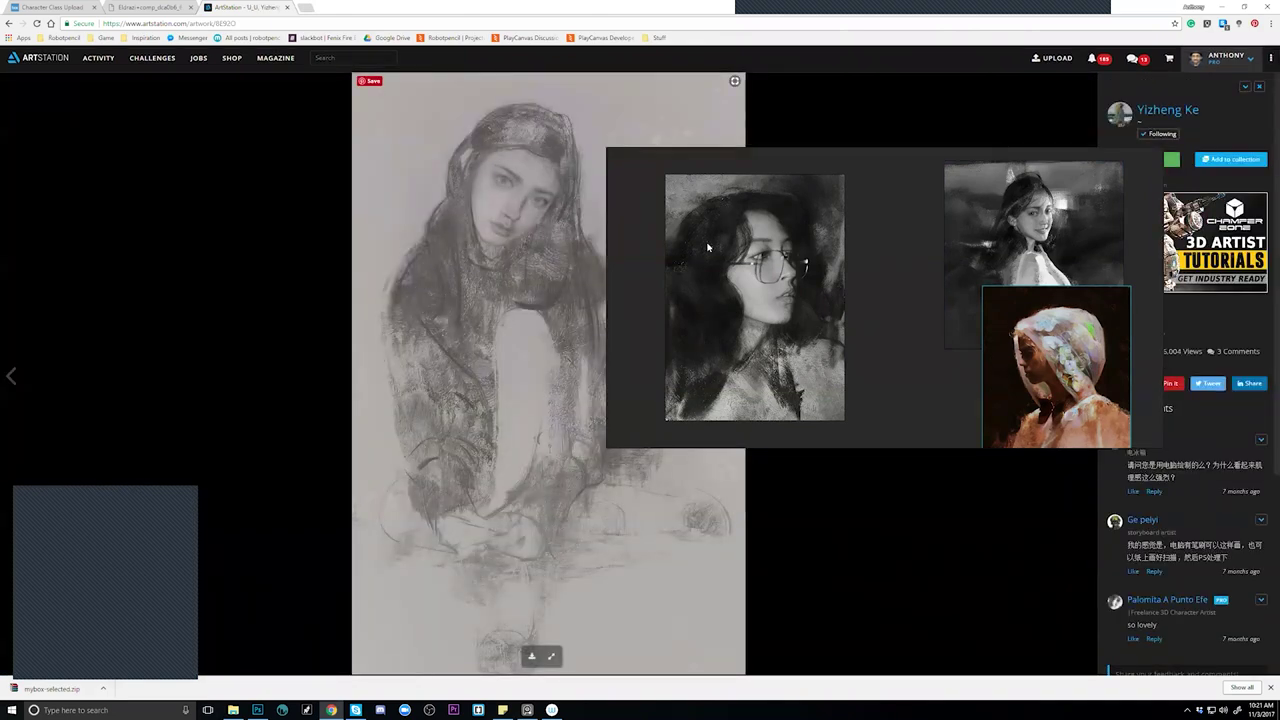
click(1157, 109)
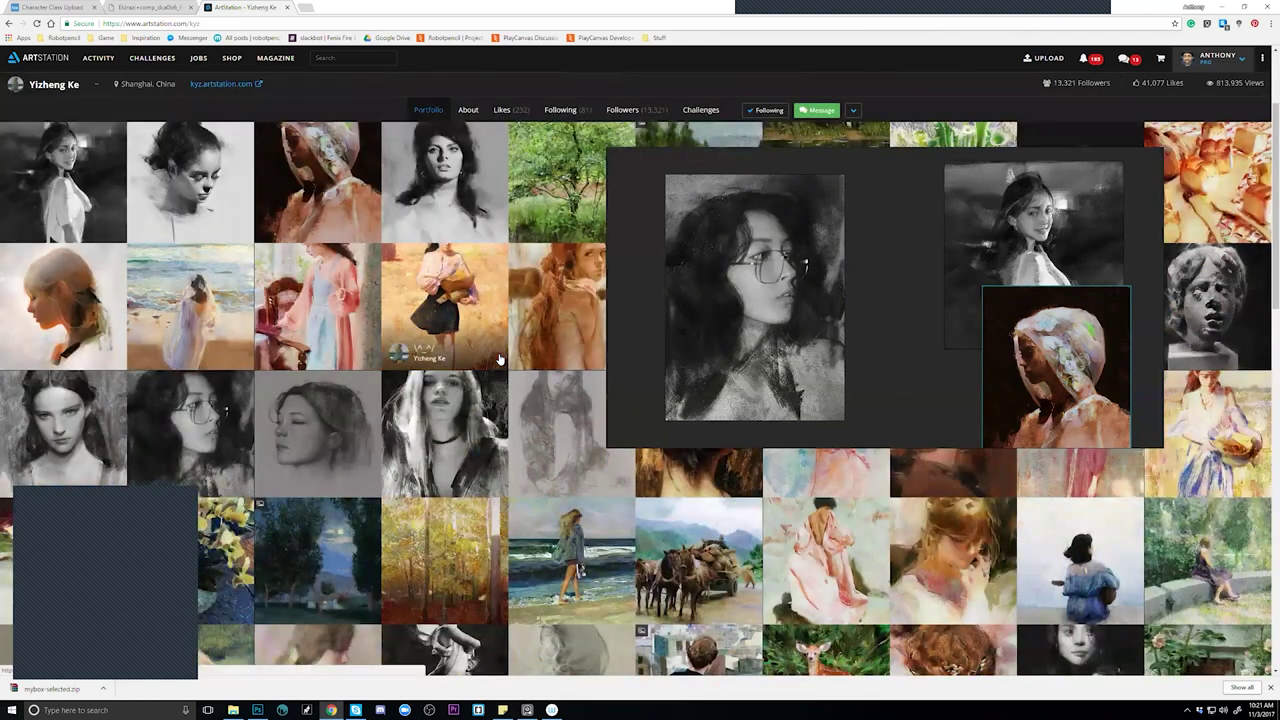
Open the seaside painting of the woman walking on the beach and read through its comments.
scroll(500, 359, down, 1)
click(571, 540)
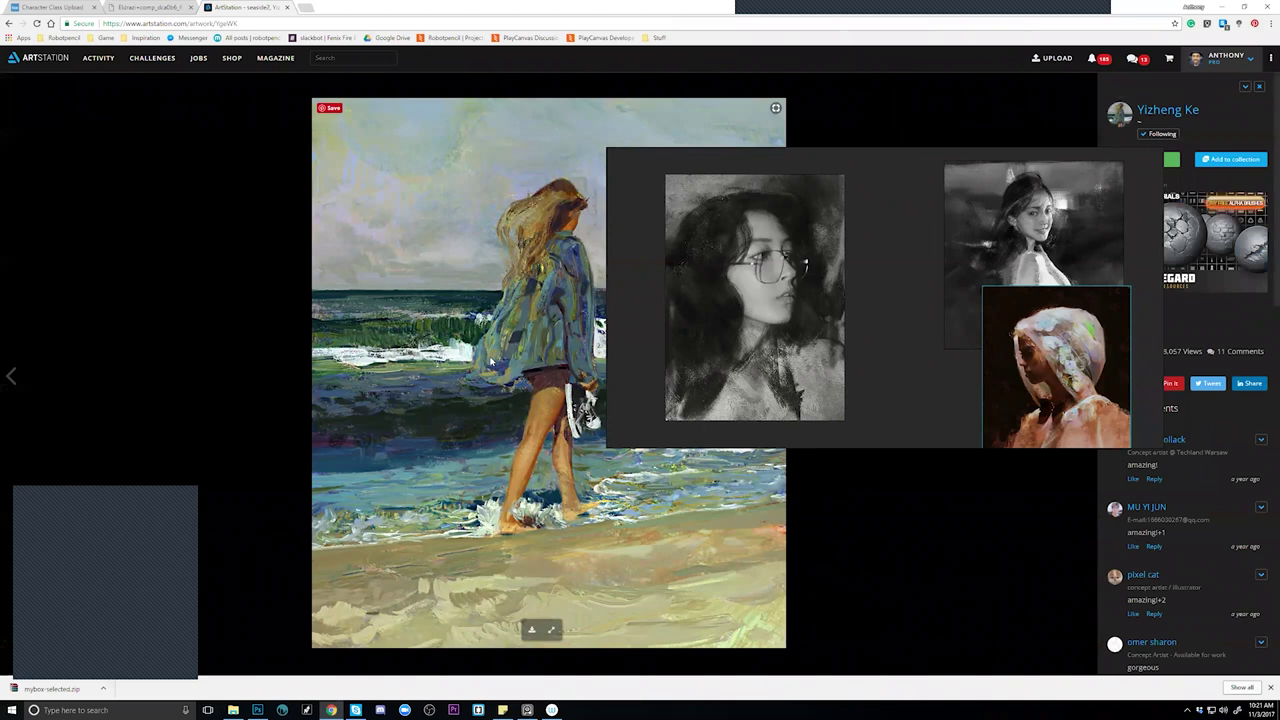
scroll(1185, 506, down, 6)
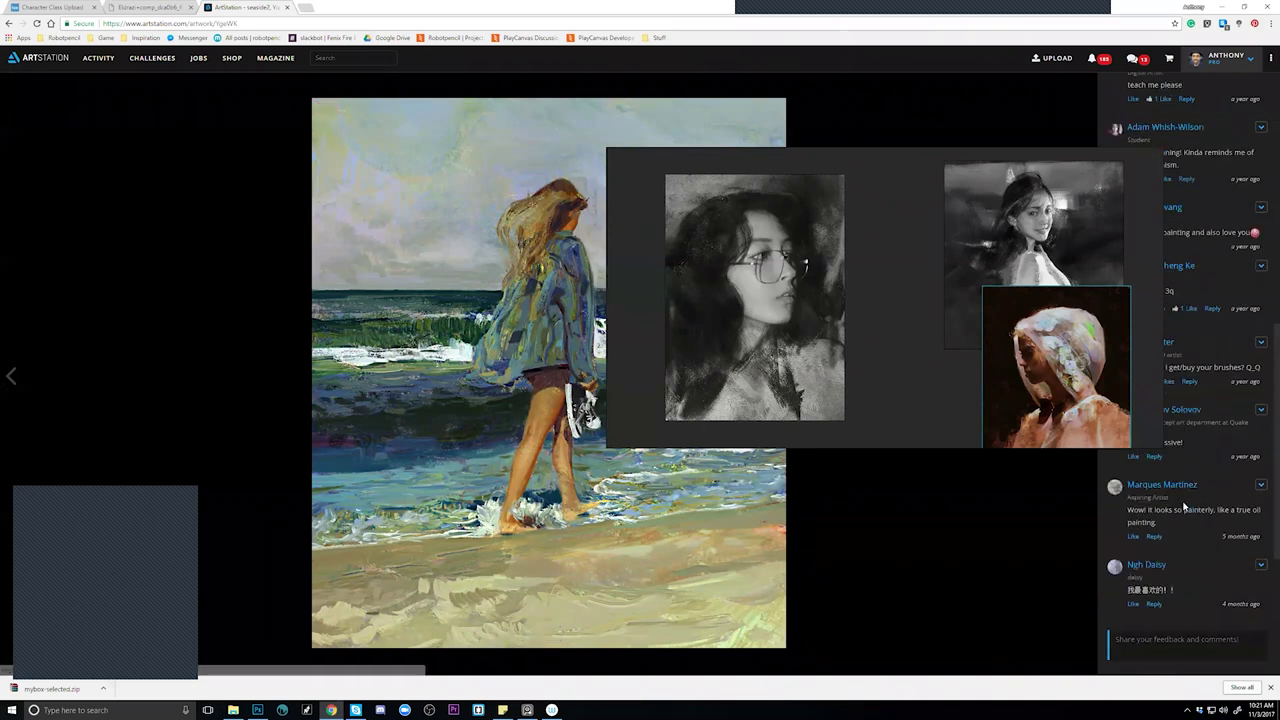
scroll(1185, 506, down, 2)
scroll(1185, 506, up, 3)
scroll(1185, 507, down, 3)
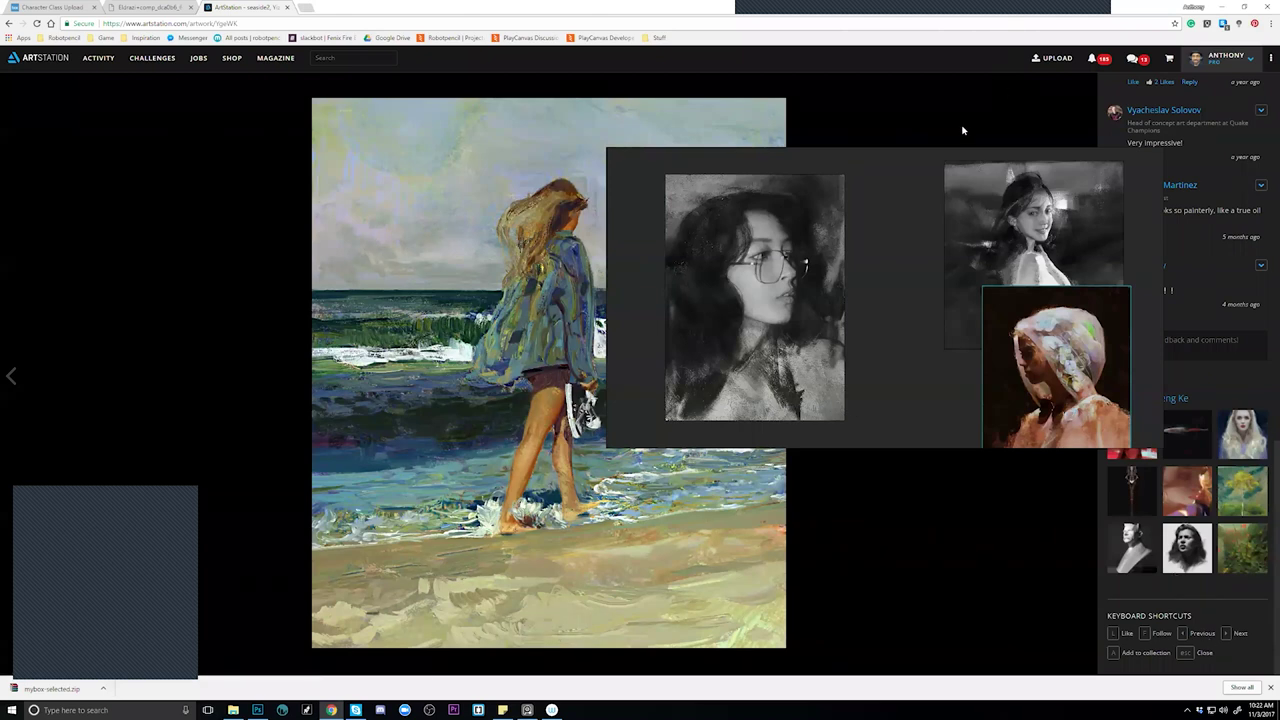
scroll(1178, 135, up, 10)
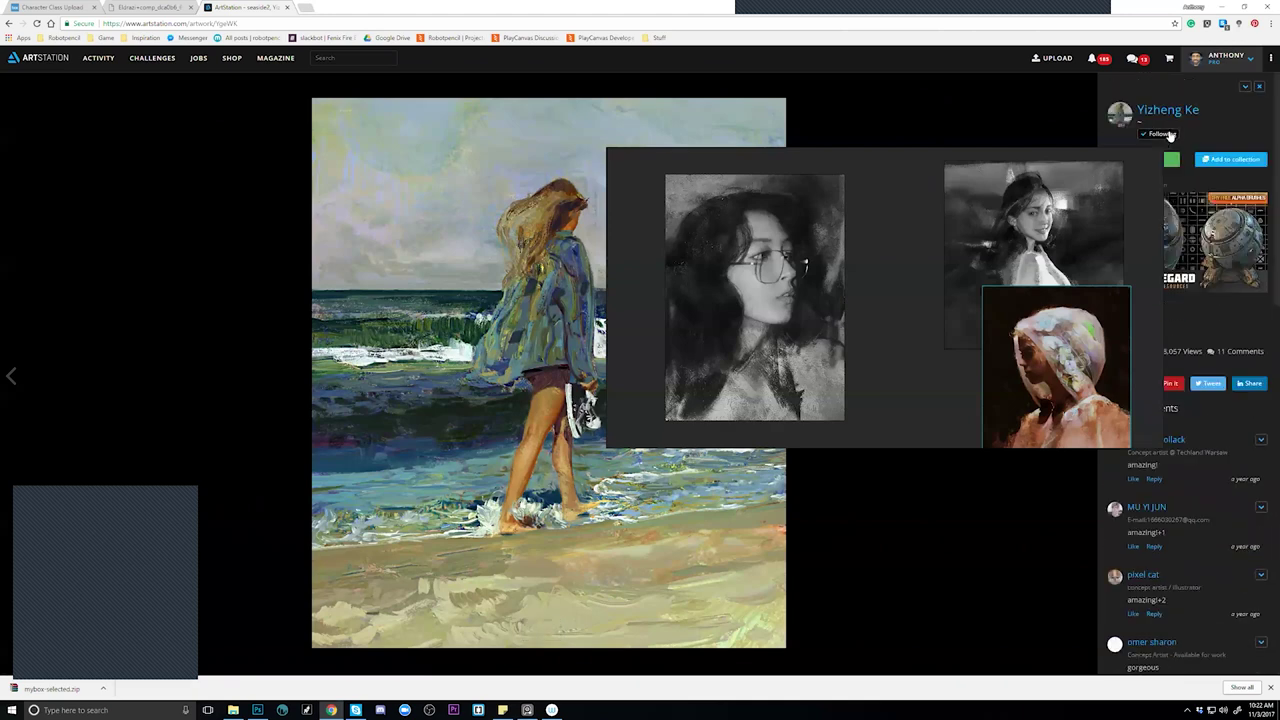
From the same artist's portfolio, add the snow painting of the hatted, brown-cloaked figure to the reference board, over the glasses portrait.
click(1162, 110)
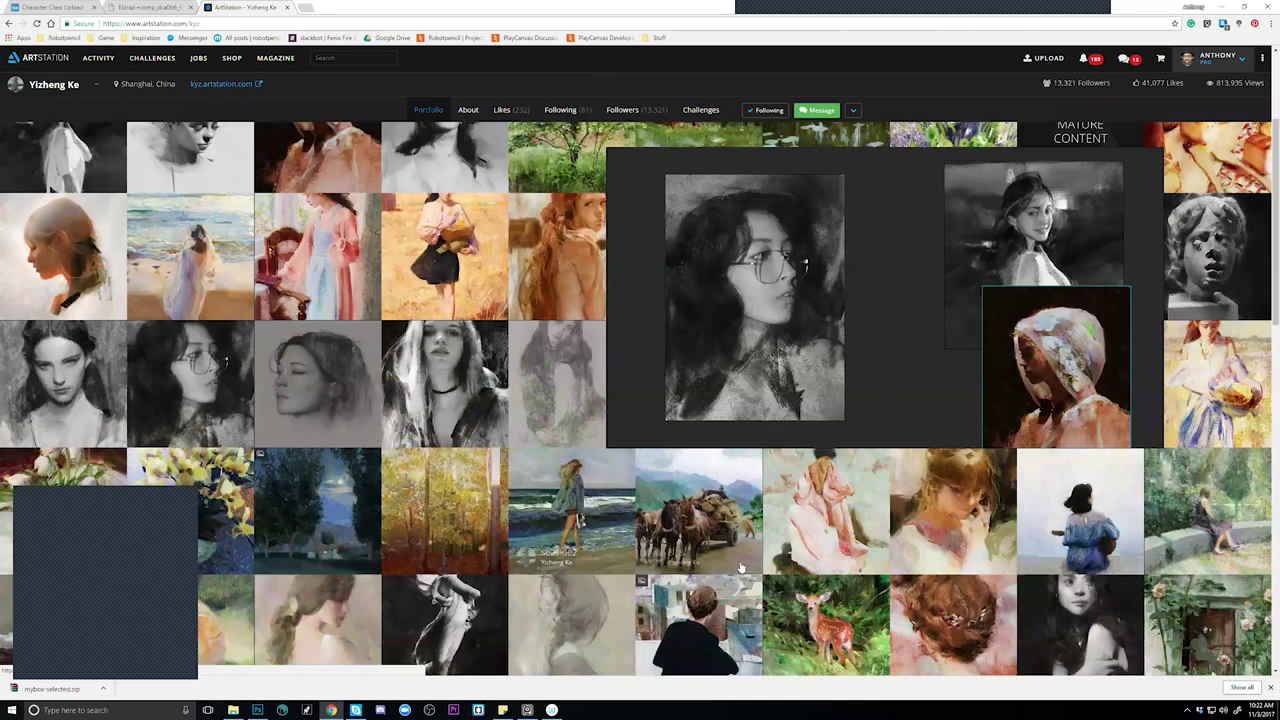
scroll(779, 538, up, 2)
scroll(779, 538, down, 2)
scroll(779, 538, down, 3)
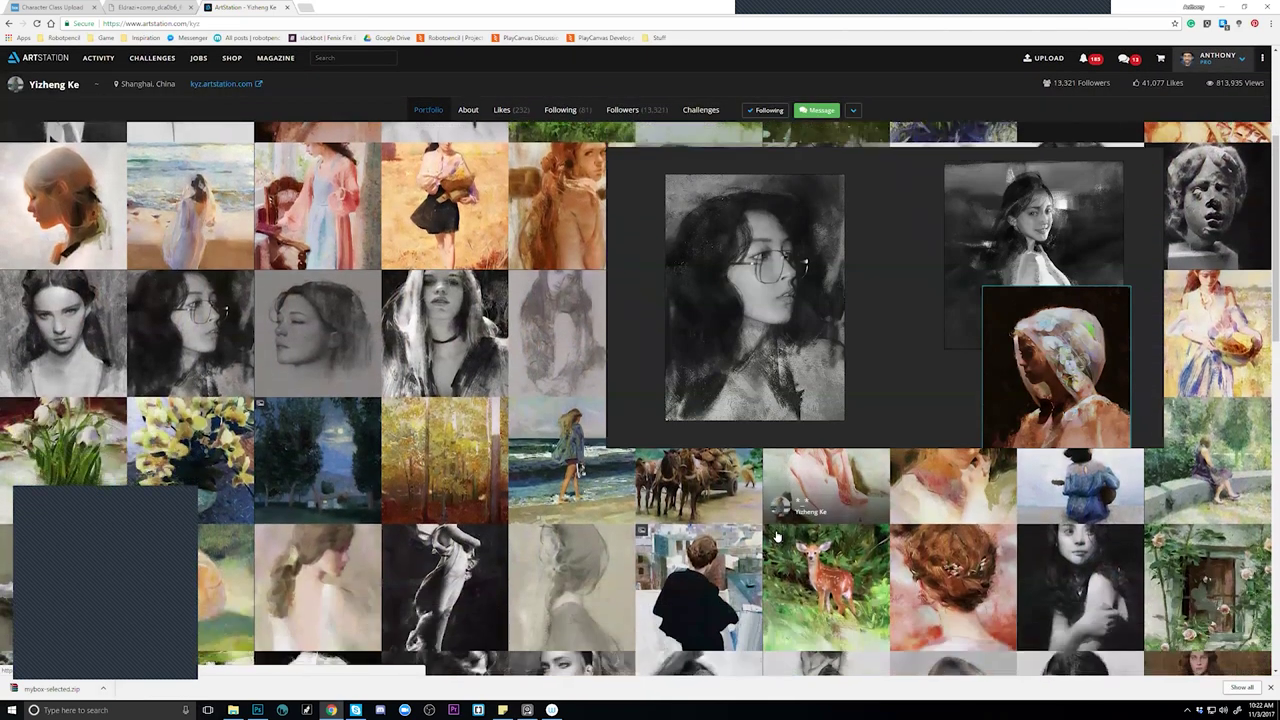
scroll(771, 533, down, 3)
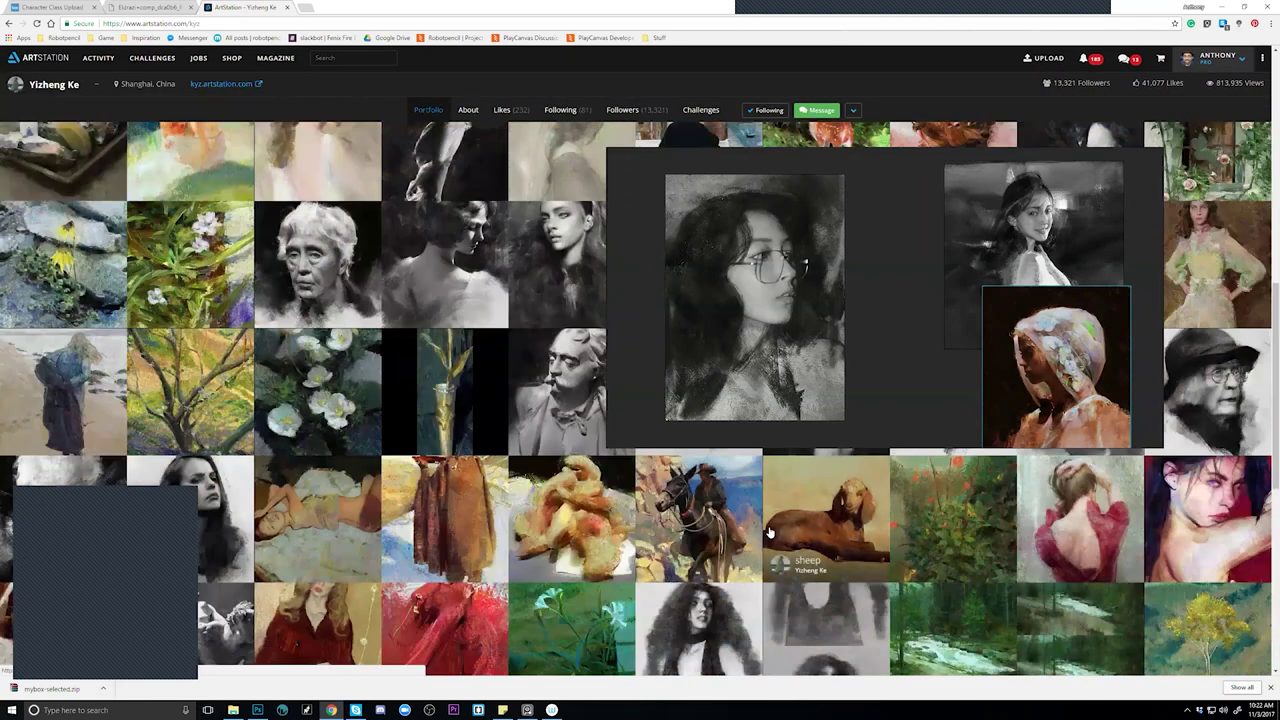
click(490, 488)
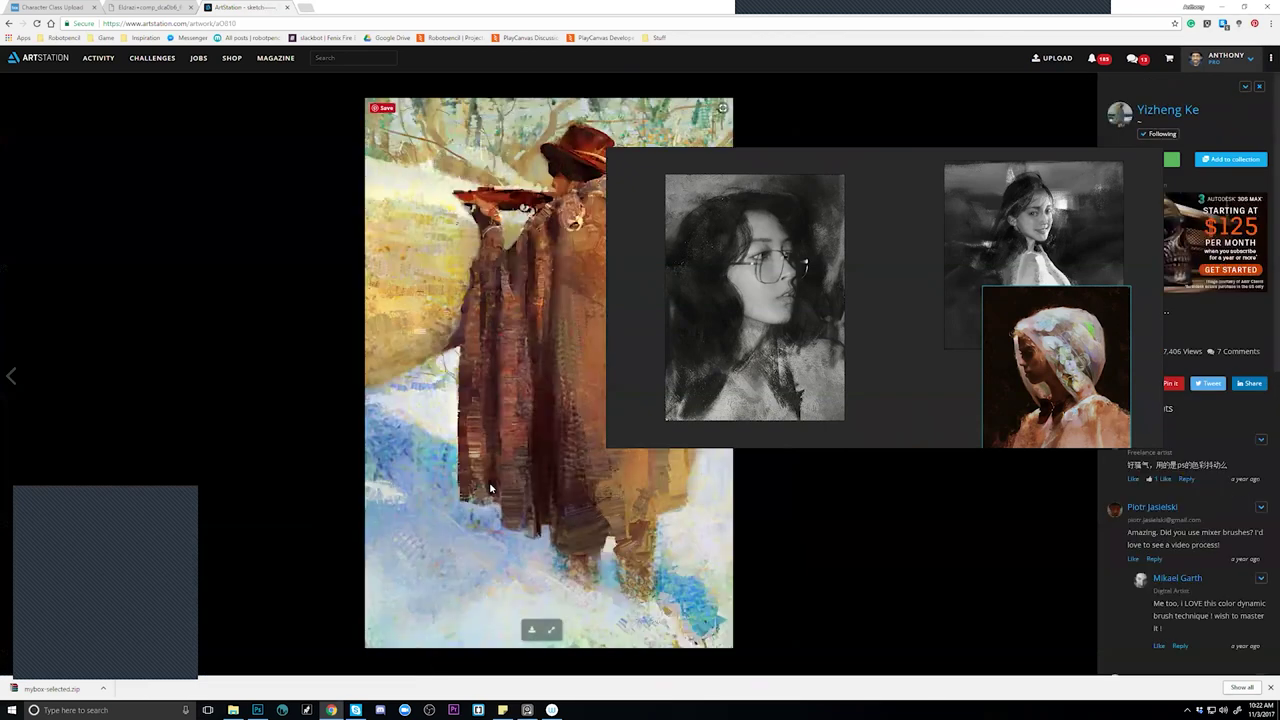
drag(519, 266, 840, 320)
drag(751, 321, 760, 425)
mouse_move(798, 292)
mouse_down()
mouse_move(806, 332)
mouse_move(769, 371)
mouse_move(773, 359)
mouse_up()
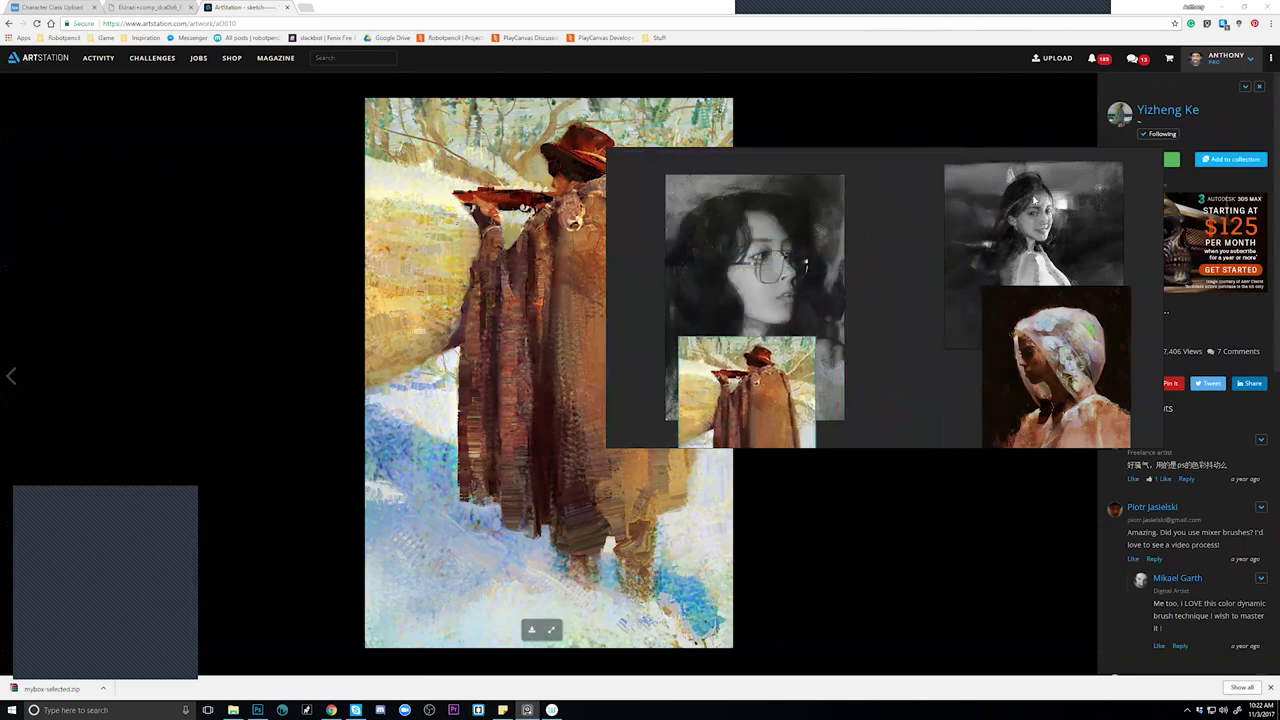
Move the reference board over the artwork and change it to Overlay Mode.
drag(937, 188, 677, 214)
key(ctrl+y)
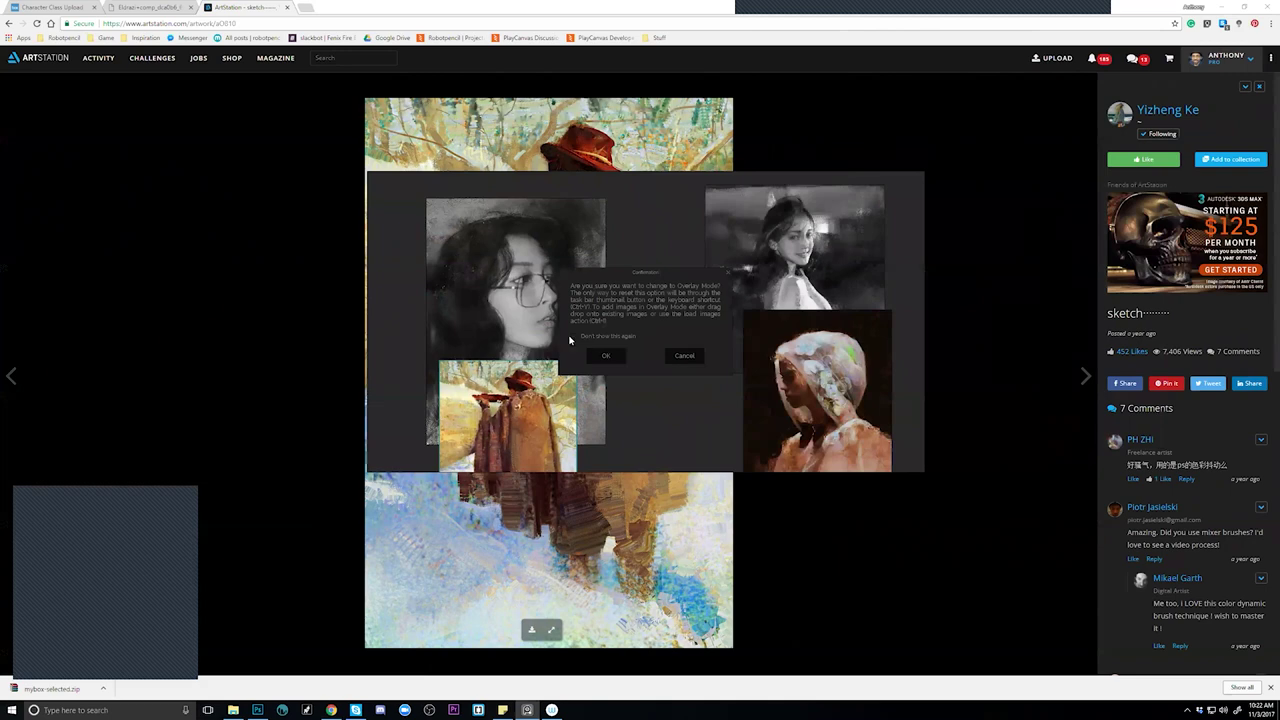
click(603, 359)
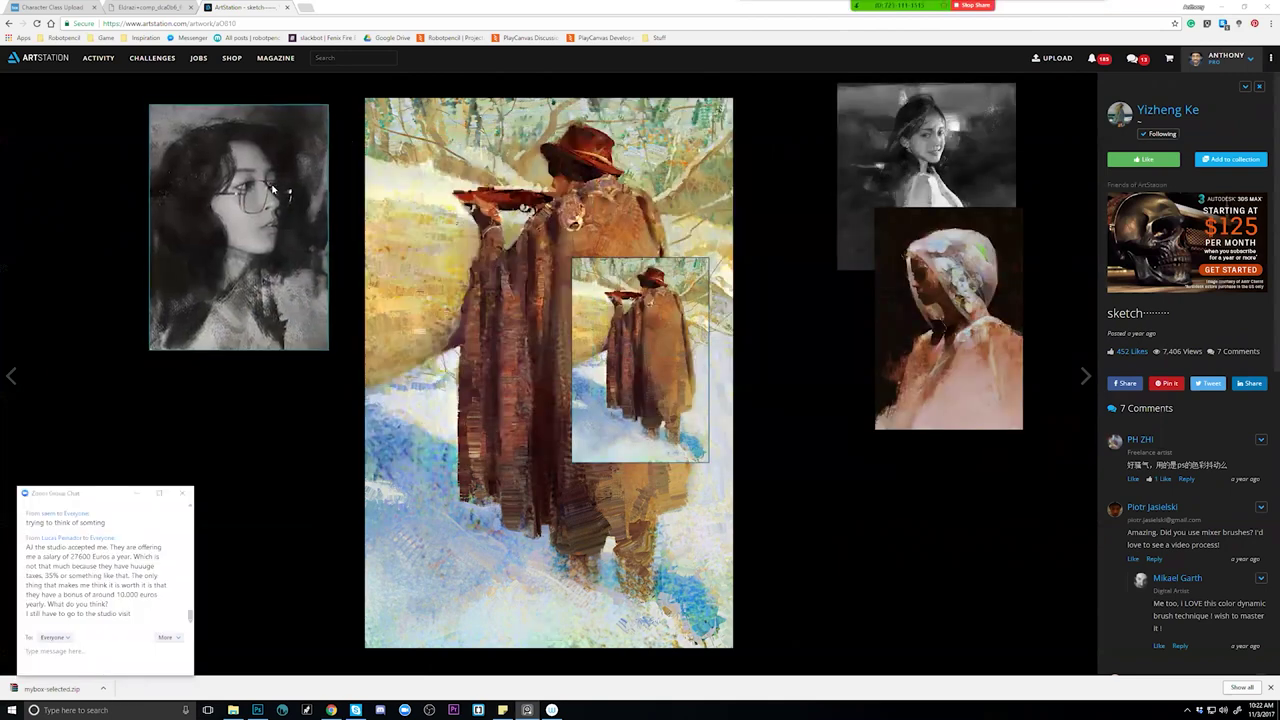
Place the cloaked-figure reference below the glasses portrait, and enlarge and stack the white-shirt and headscarf references on the opposite side.
drag(585, 346, 181, 440)
drag(940, 178, 949, 187)
mouse_move(951, 311)
mouse_down()
mouse_move(973, 434)
mouse_move(1005, 412)
mouse_up()
drag(945, 196, 969, 209)
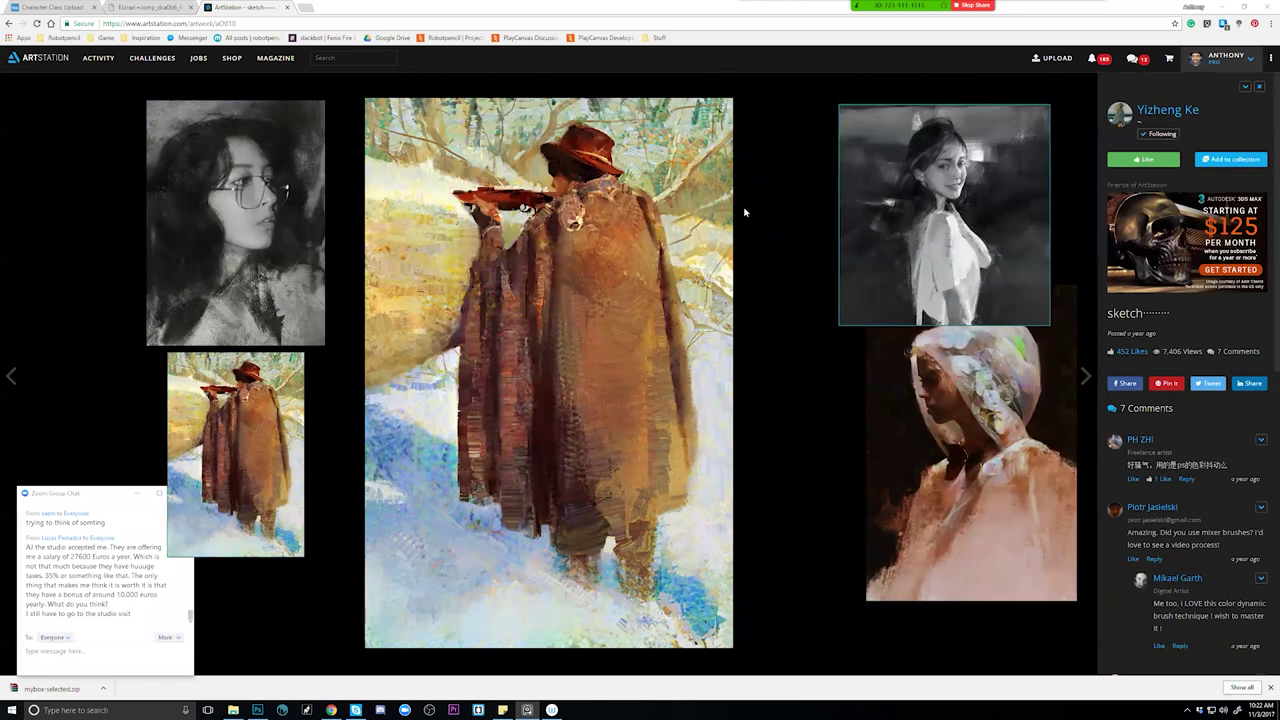
mouse_move(944, 198)
mouse_down()
mouse_move(913, 188)
mouse_move(976, 189)
mouse_move(906, 190)
mouse_move(966, 193)
mouse_up()
key(ctrl+z)
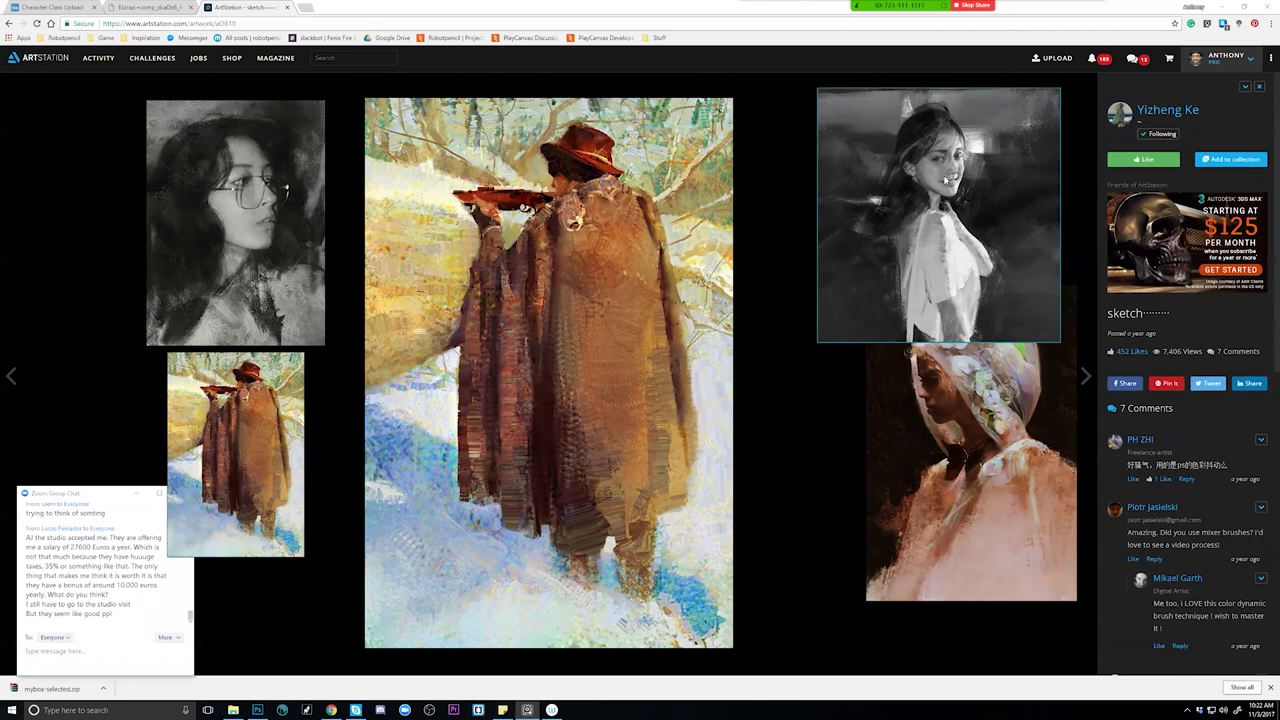
click(985, 451)
drag(962, 206, 988, 188)
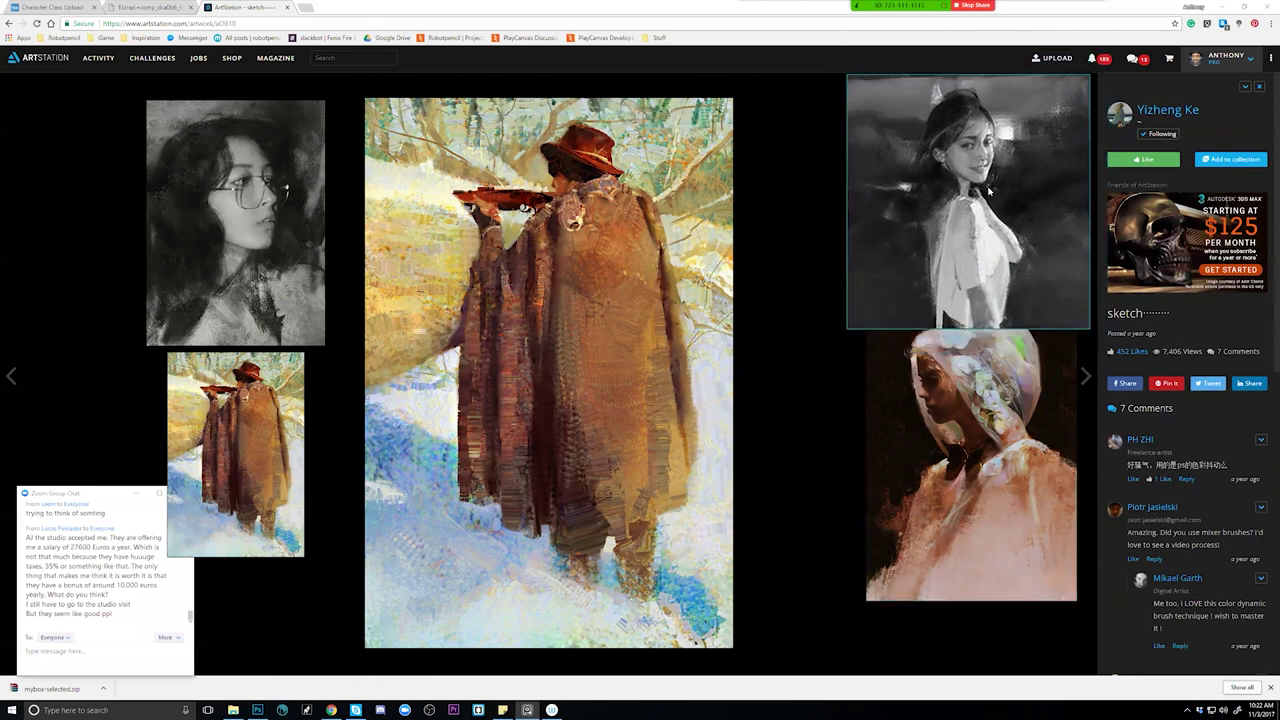
Switch to Photoshop and, with the brush reduced to 125 px, darken the jacket's inner edge beside the figure's torso.
click(257, 709)
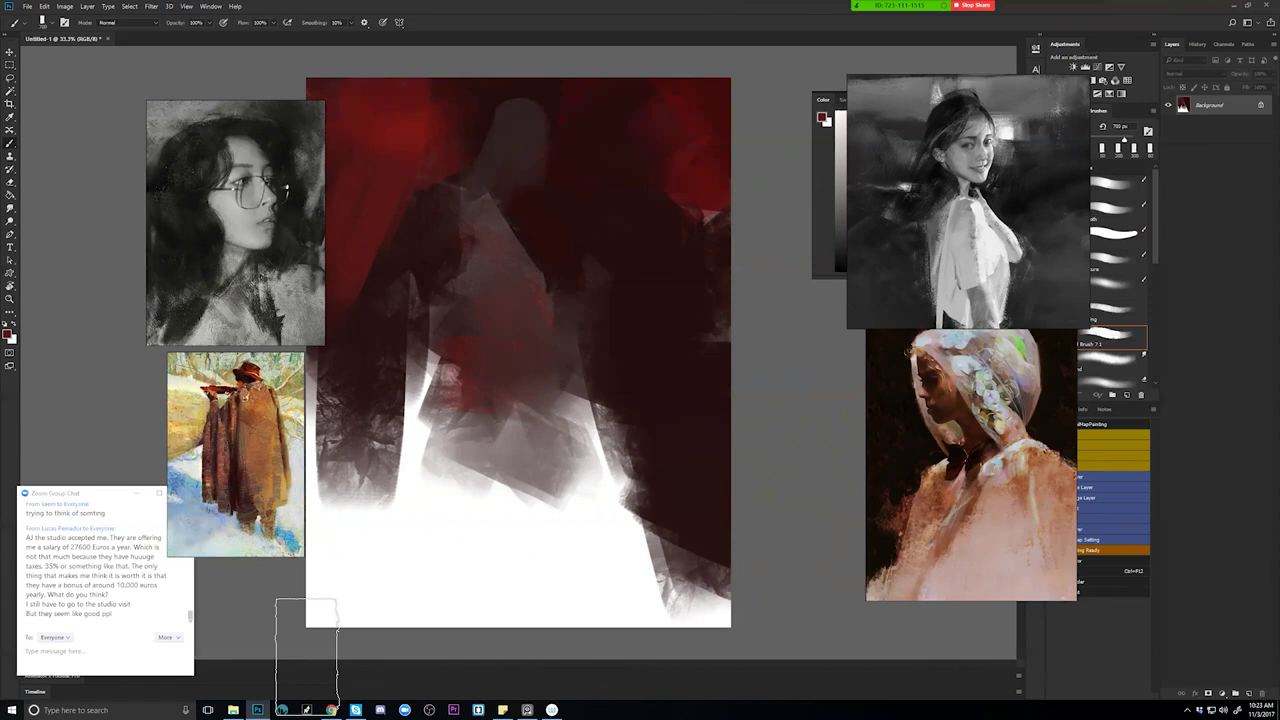
drag(476, 284, 513, 234)
alt+click(586, 212)
click(563, 258)
key(bracketleft)
key(bracketleft)
key(bracketleft)
key(bracketleft)
key(bracketleft)
key(bracketleft)
key(bracketleft)
key(bracketleft)
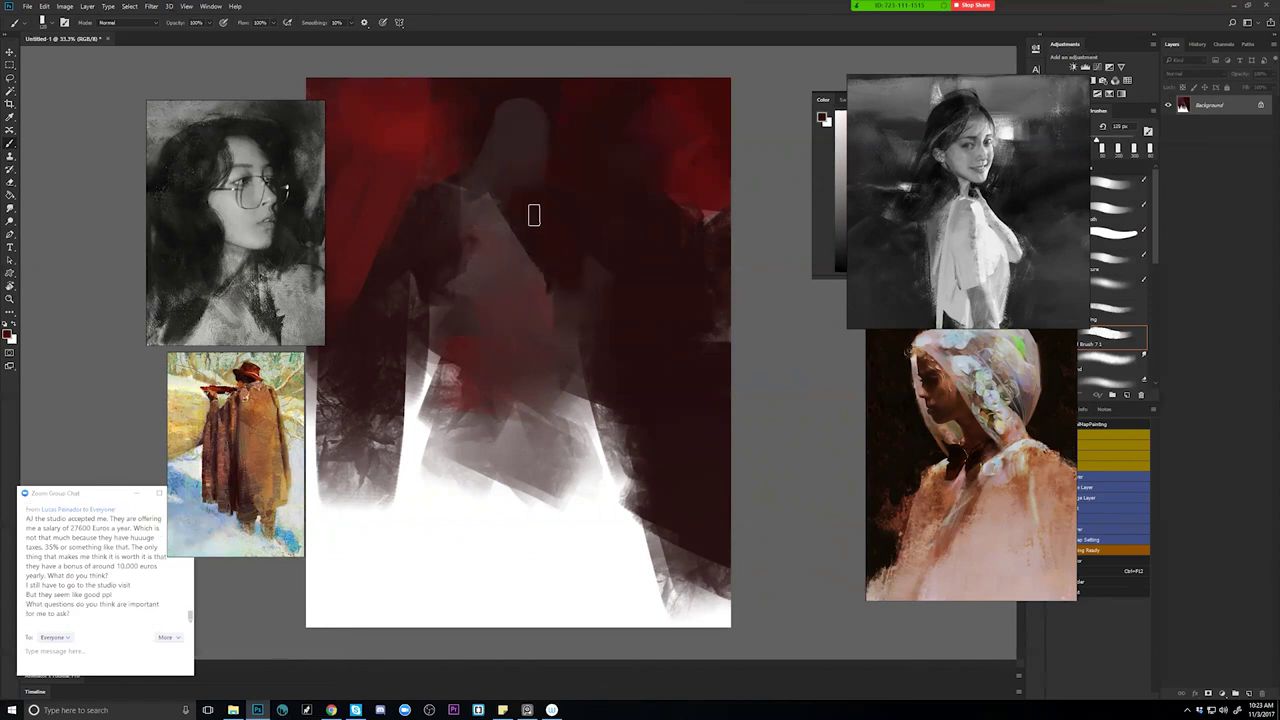
drag(449, 206, 447, 288)
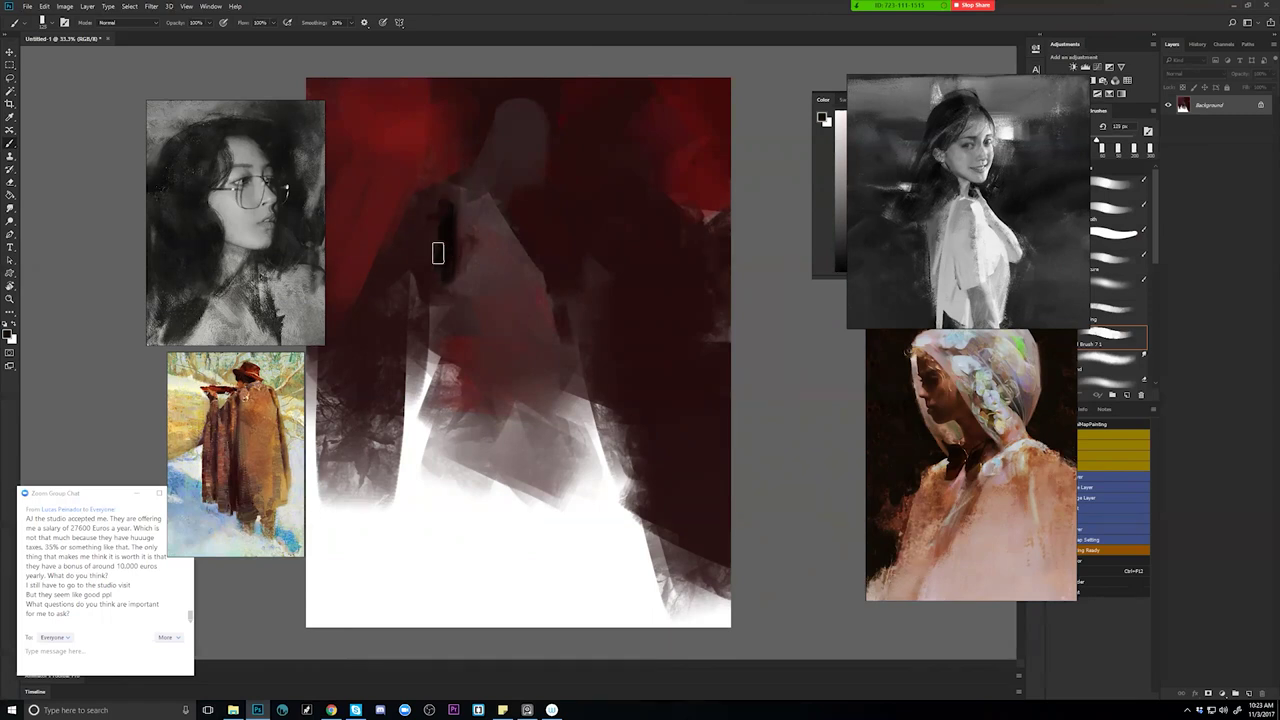
key(ctrl+z)
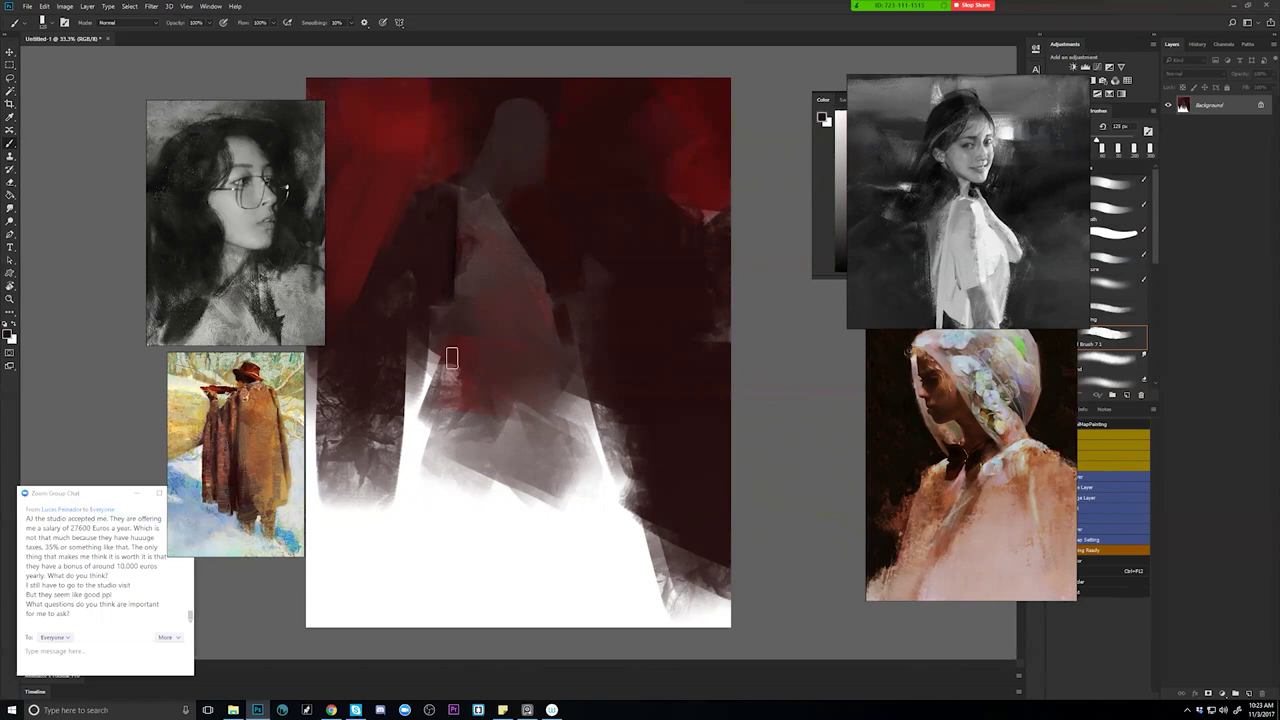
Paint sampled light grey strokes along both edges of the pale area below the figure's waist.
alt+click(436, 376)
mouse_move(434, 356)
mouse_down()
mouse_move(420, 446)
mouse_move(419, 376)
mouse_move(411, 408)
mouse_move(425, 453)
mouse_up()
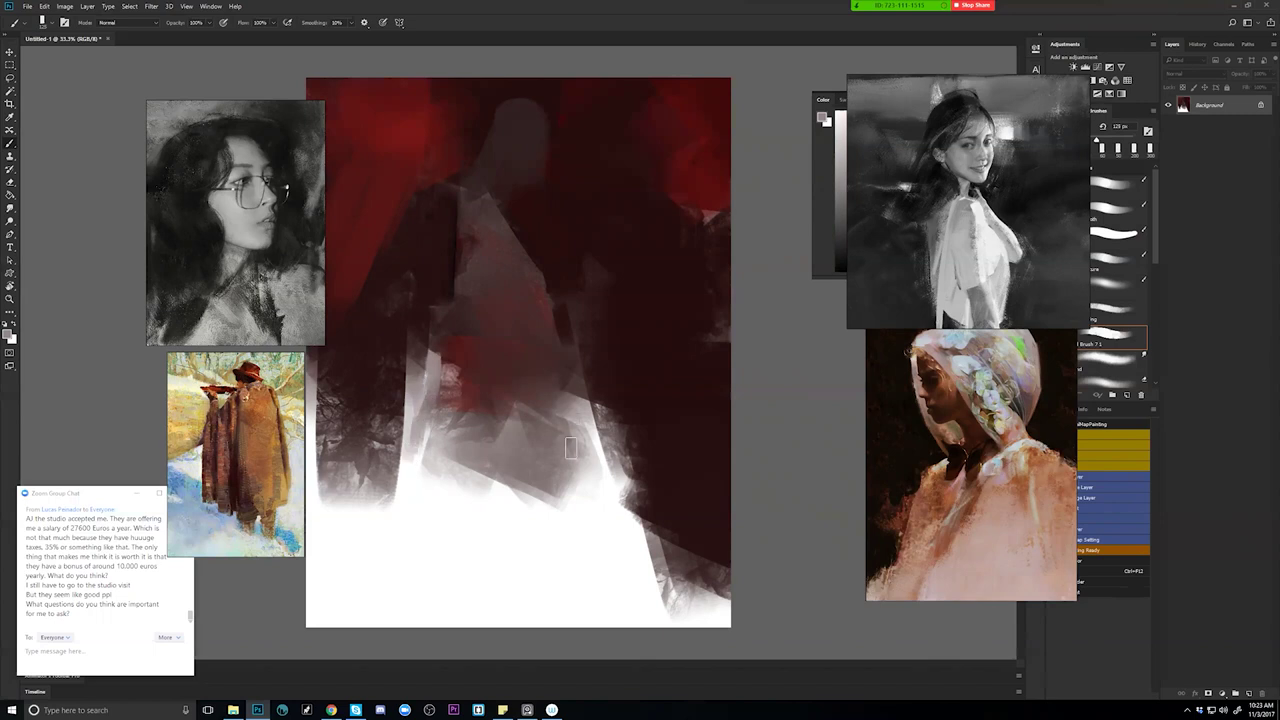
drag(567, 387, 589, 509)
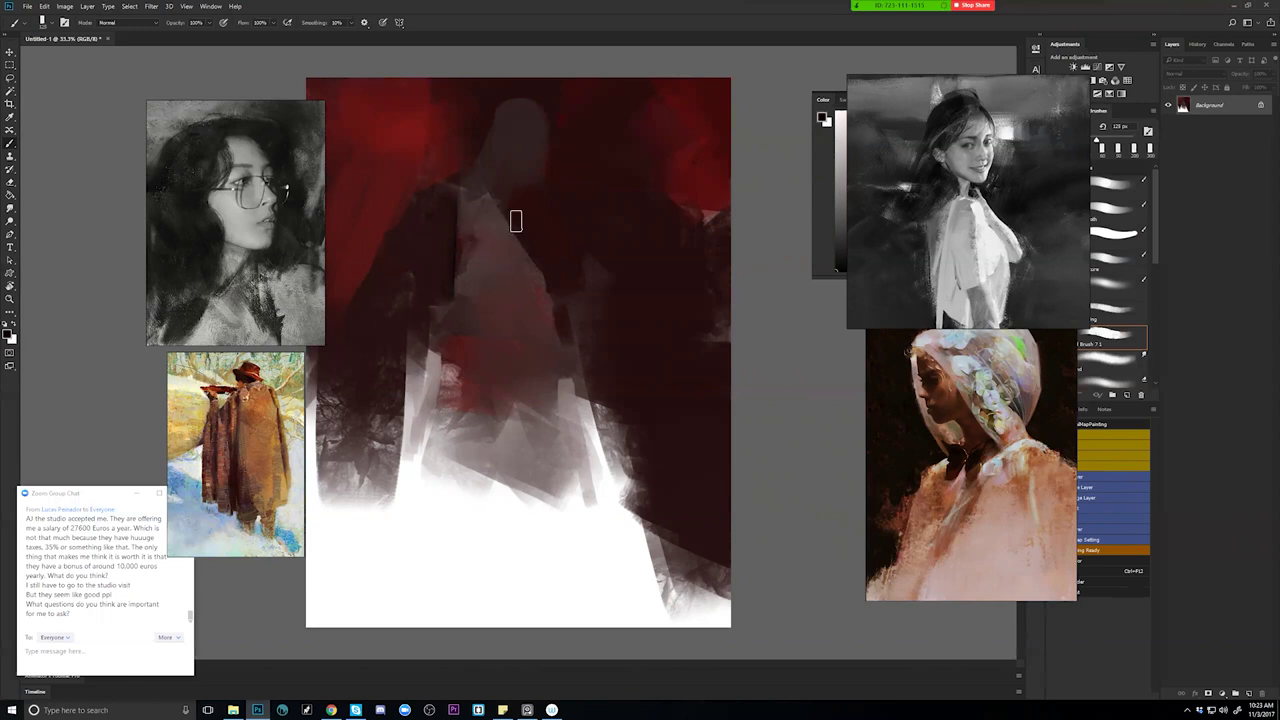
Paint a thin dark lapel line along the jacket opening across the figure's upper chest.
key([)
key(bracketright)
key(bracketright)
drag(508, 262, 494, 271)
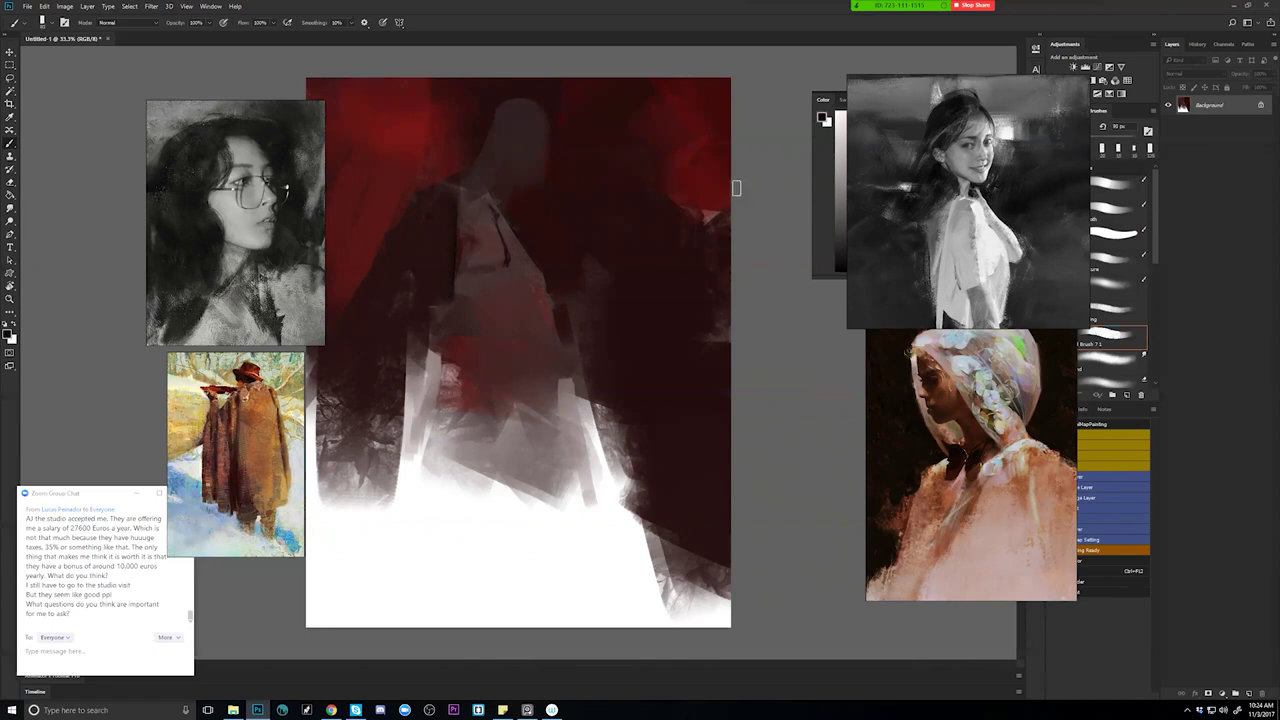
Move the white-shirt and headscarf references clear of the brush list and the Color panel over the canvas's lower corner.
drag(880, 190, 812, 222)
drag(964, 410, 894, 469)
drag(950, 130, 955, 159)
mouse_move(981, 90)
mouse_down()
mouse_move(474, 240)
mouse_move(178, 77)
mouse_move(292, 187)
mouse_move(535, 340)
mouse_move(567, 380)
mouse_move(675, 452)
mouse_up()
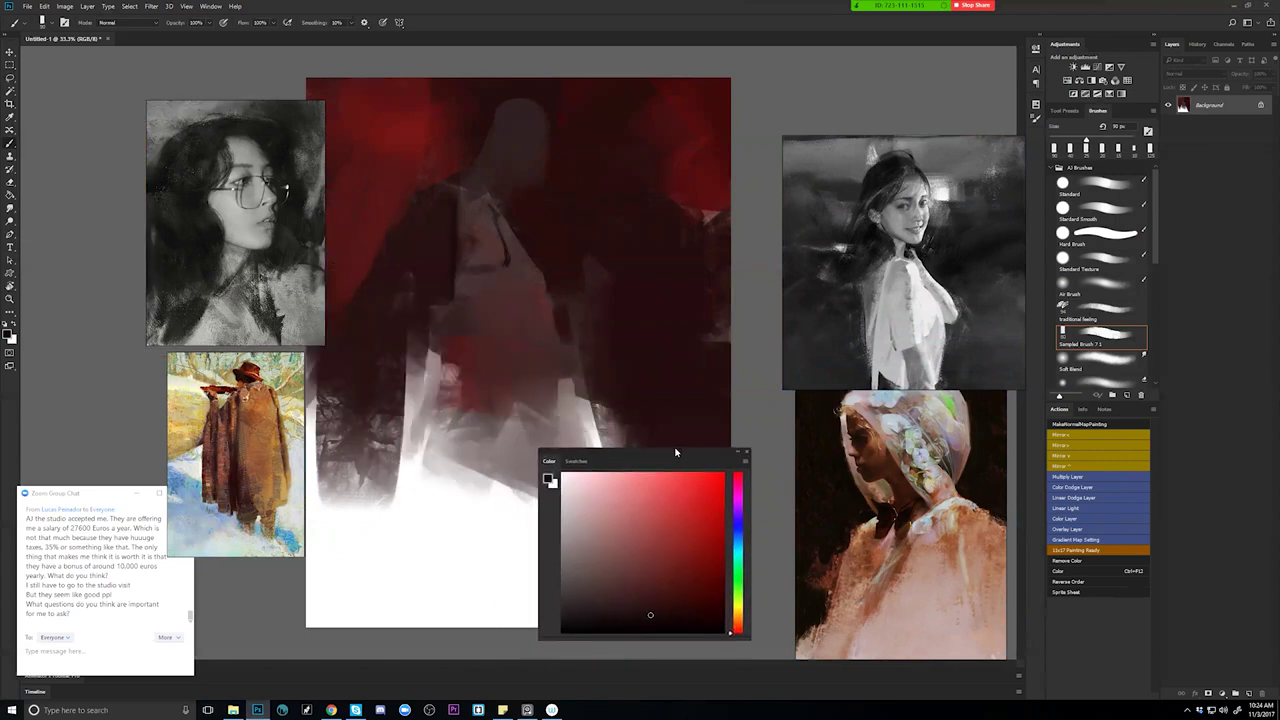
Look through the brush presets and choose the Standard Texture brush from AJ Brushes.
drag(1154, 252, 1124, 365)
scroll(1125, 366, up, 5)
scroll(1133, 316, down, 5)
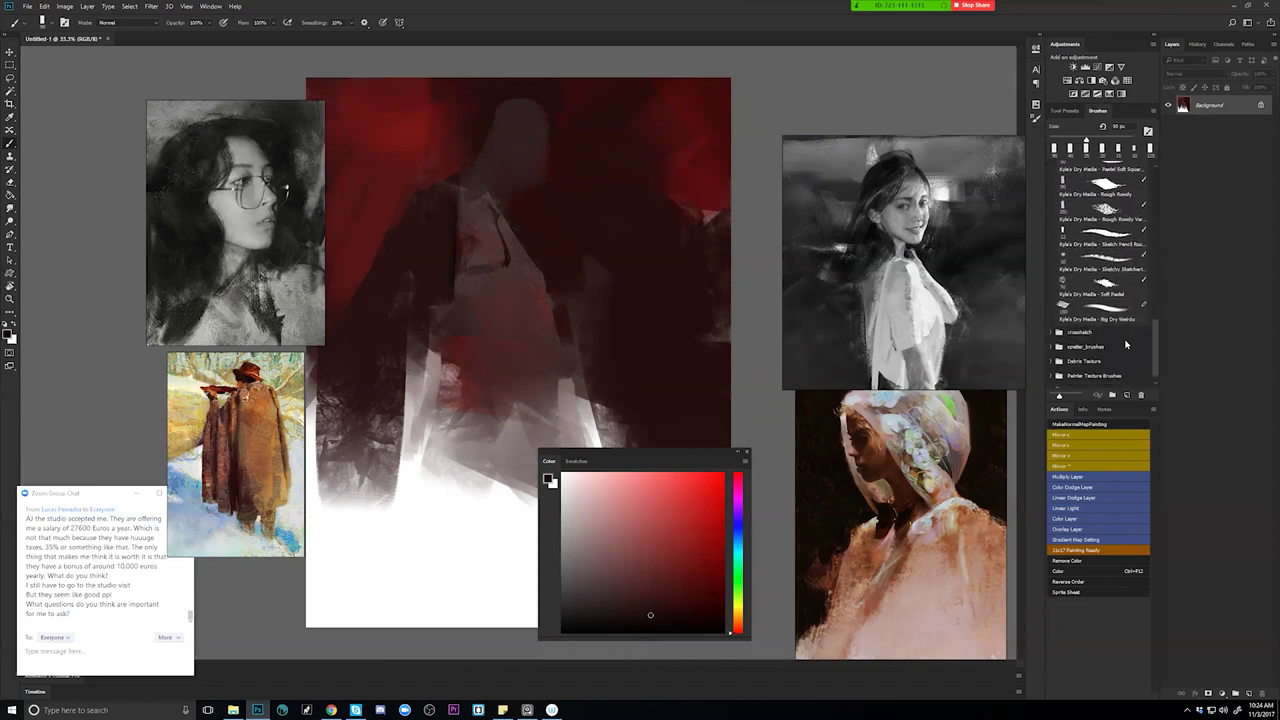
scroll(1133, 298, up, 10)
scroll(1132, 210, up, 5)
scroll(1134, 188, down, 4)
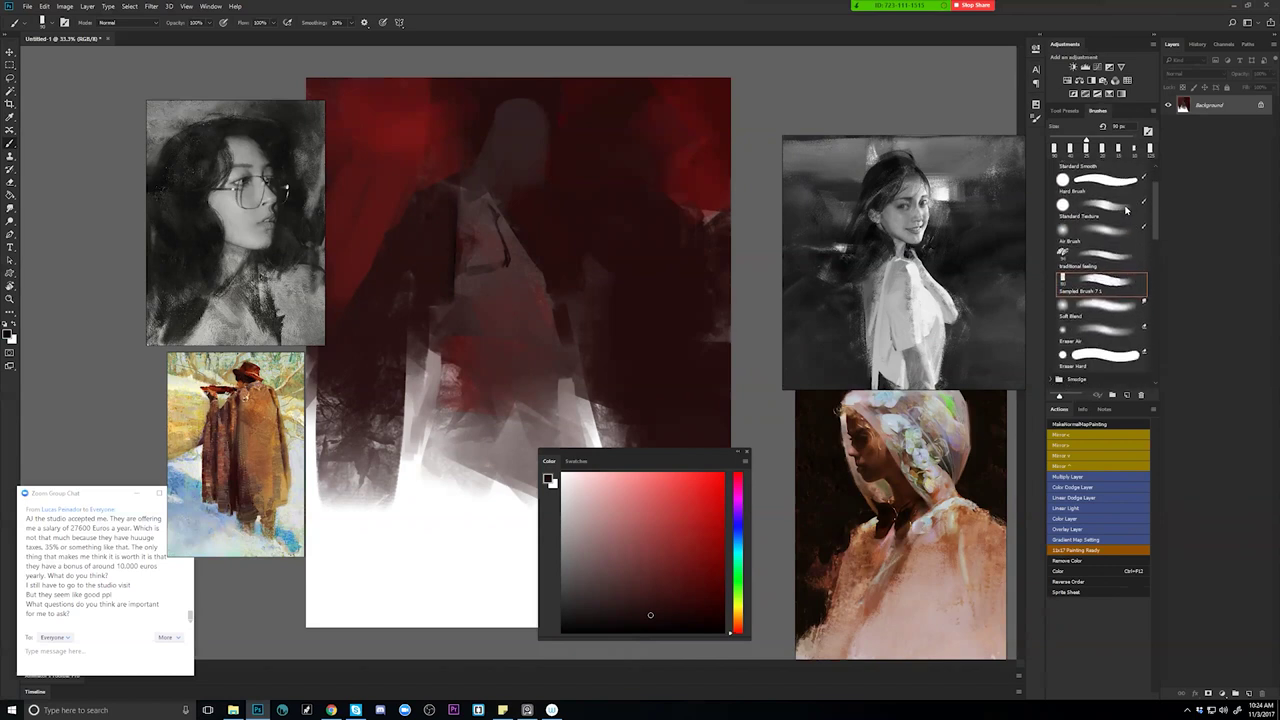
scroll(1134, 188, up, 4)
scroll(1134, 193, down, 4)
scroll(1134, 193, up, 4)
click(1108, 260)
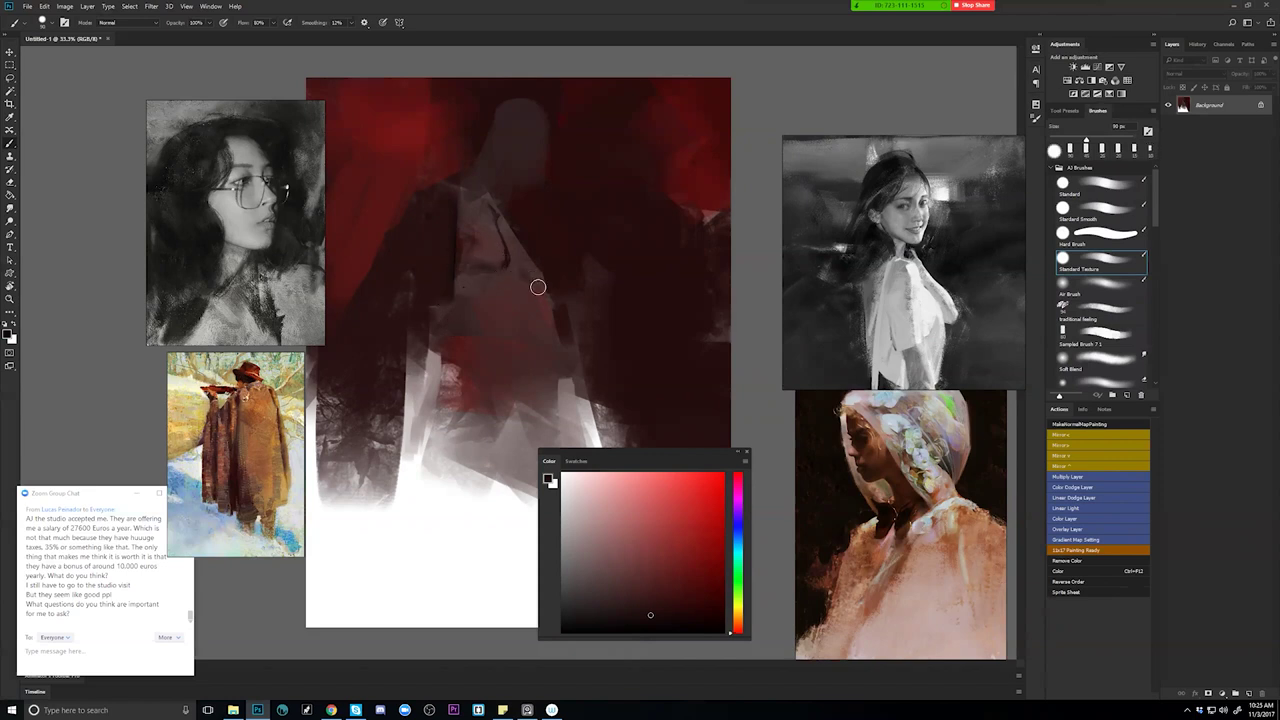
Shade the underside of the figure's chest with the Standard Texture brush.
key(])
key(])
drag(485, 223, 508, 262)
key([)
key([)
key([)
key([)
key([)
key([)
Pick a very dark tone and sharpen the jacket opening's edge beside the ribs with a small brush.
alt+click(483, 262)
key(d)
click(656, 583)
drag(659, 592, 674, 606)
key([)
key([)
key([)
key([)
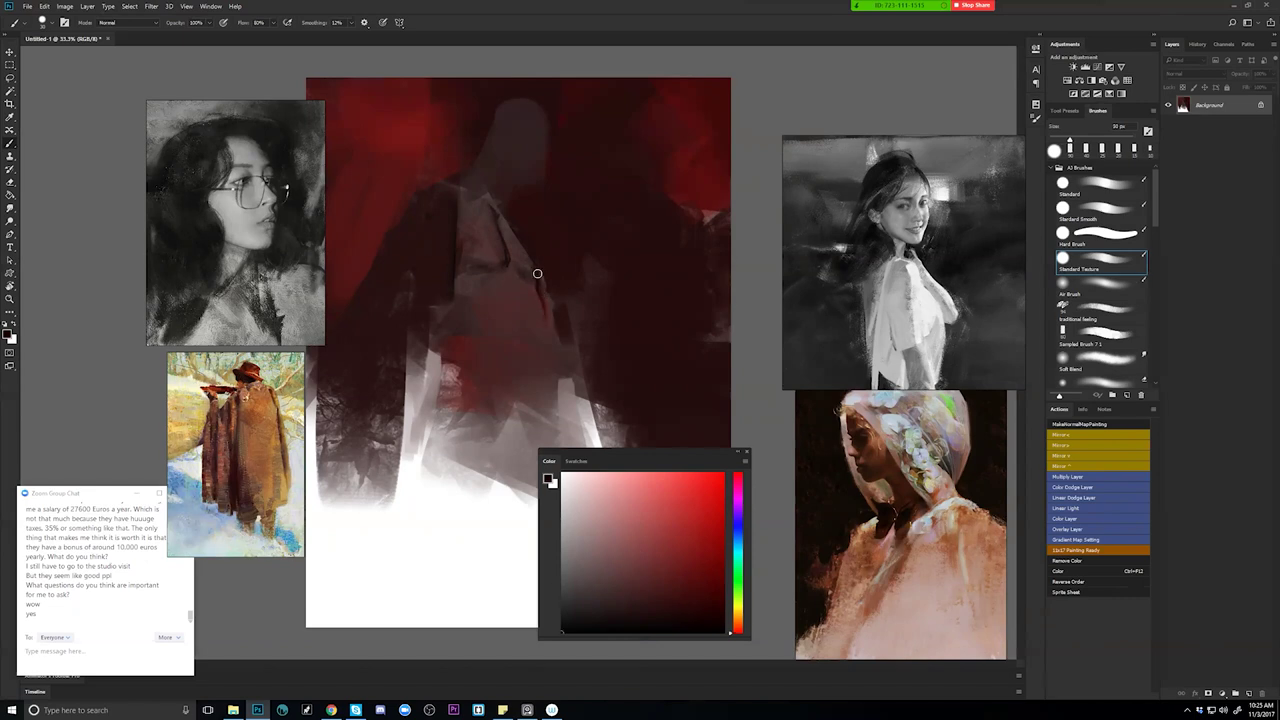
key(bracketleft)
key(bracketleft)
key(bracketright)
Reshape the figure's neck and the shadow under the jaw with tones sampled from the torso and neck.
alt+click(462, 238)
drag(477, 168, 486, 171)
alt+click(475, 166)
key(bracketright)
key(bracketright)
key(bracketright)
key(bracketright)
key(bracketright)
key(bracketright)
key(bracketright)
click(493, 173)
Blend the chest shadow and abdomen with sampled torso tones, enlarging the brush to 125 px.
alt+click(460, 345)
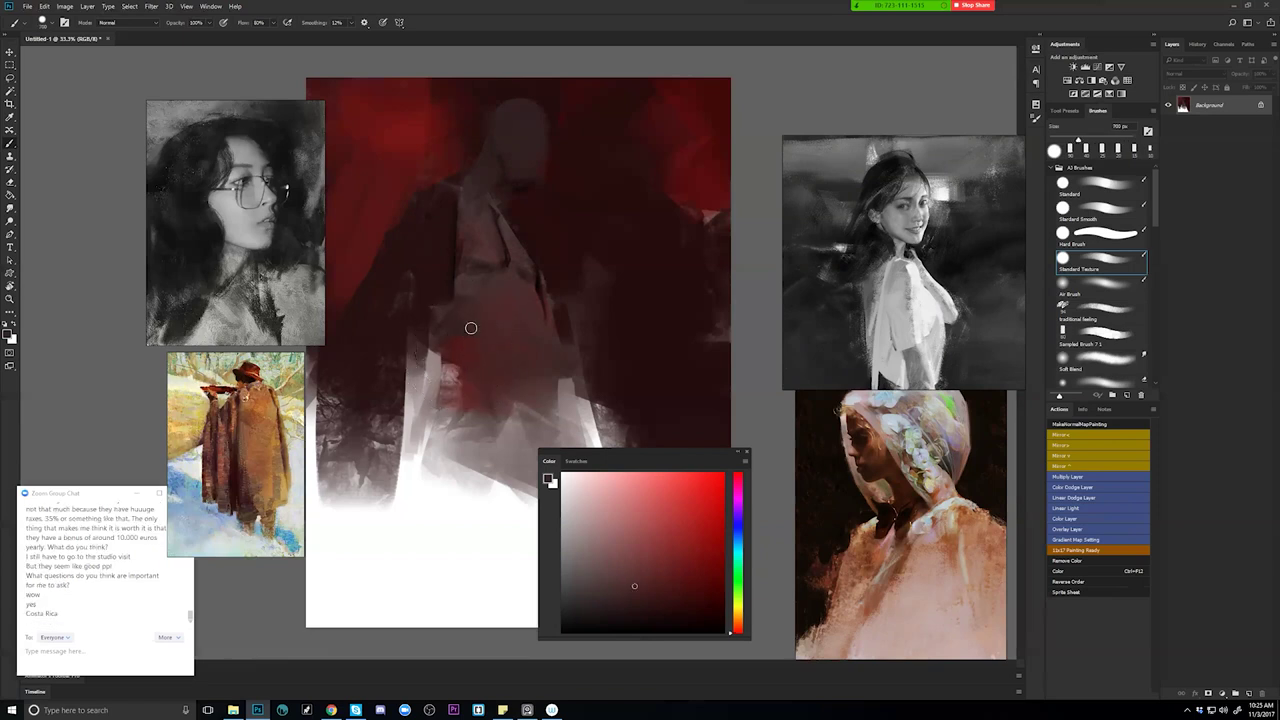
alt+click(498, 270)
alt+click(507, 272)
key(bracketleft)
key(bracketright)
key(bracketright)
key(bracketright)
key(bracketright)
key(bracketright)
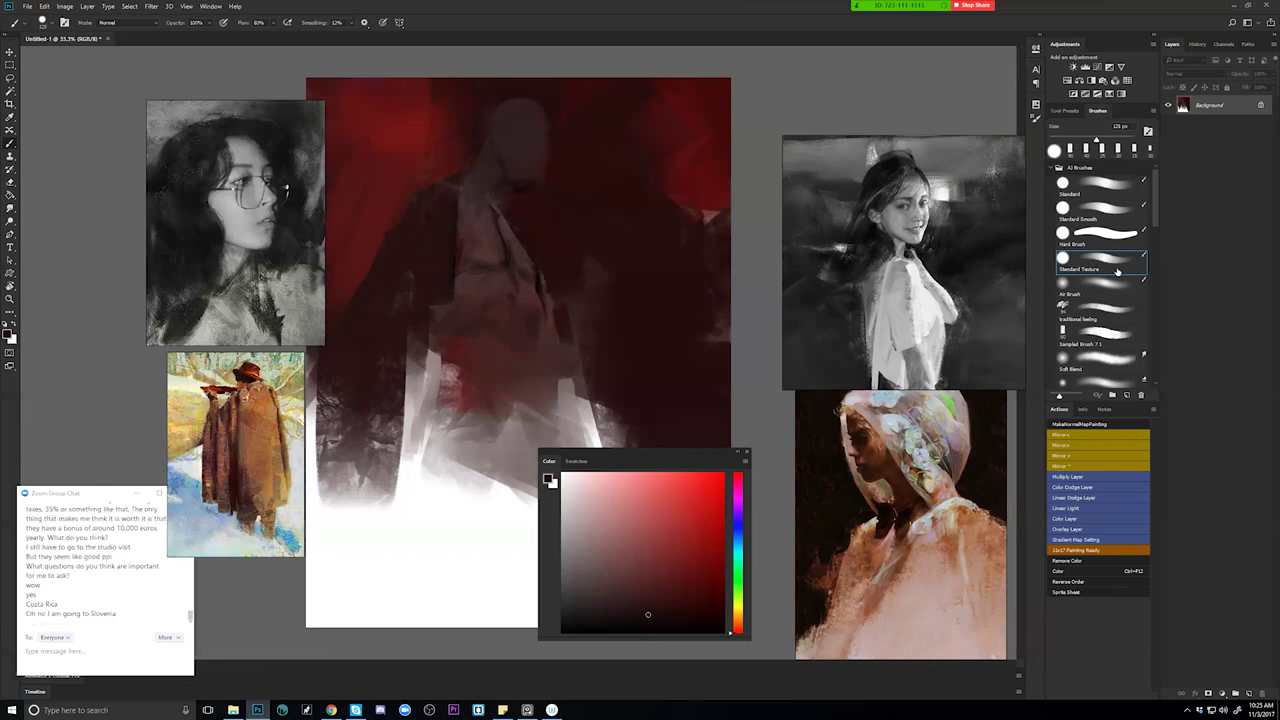
Switch to the traditional feeling brush and blend the chest and abdomen with sampled torso tones.
click(1116, 313)
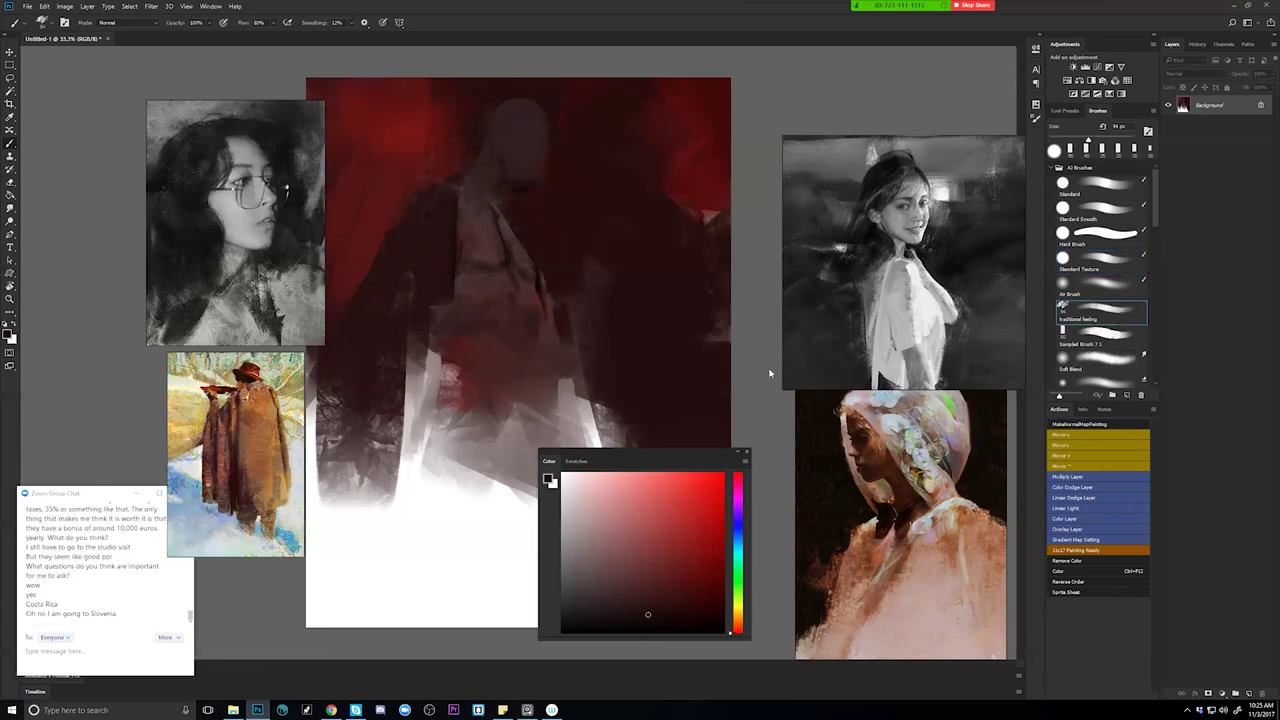
alt+click(515, 289)
alt+click(494, 315)
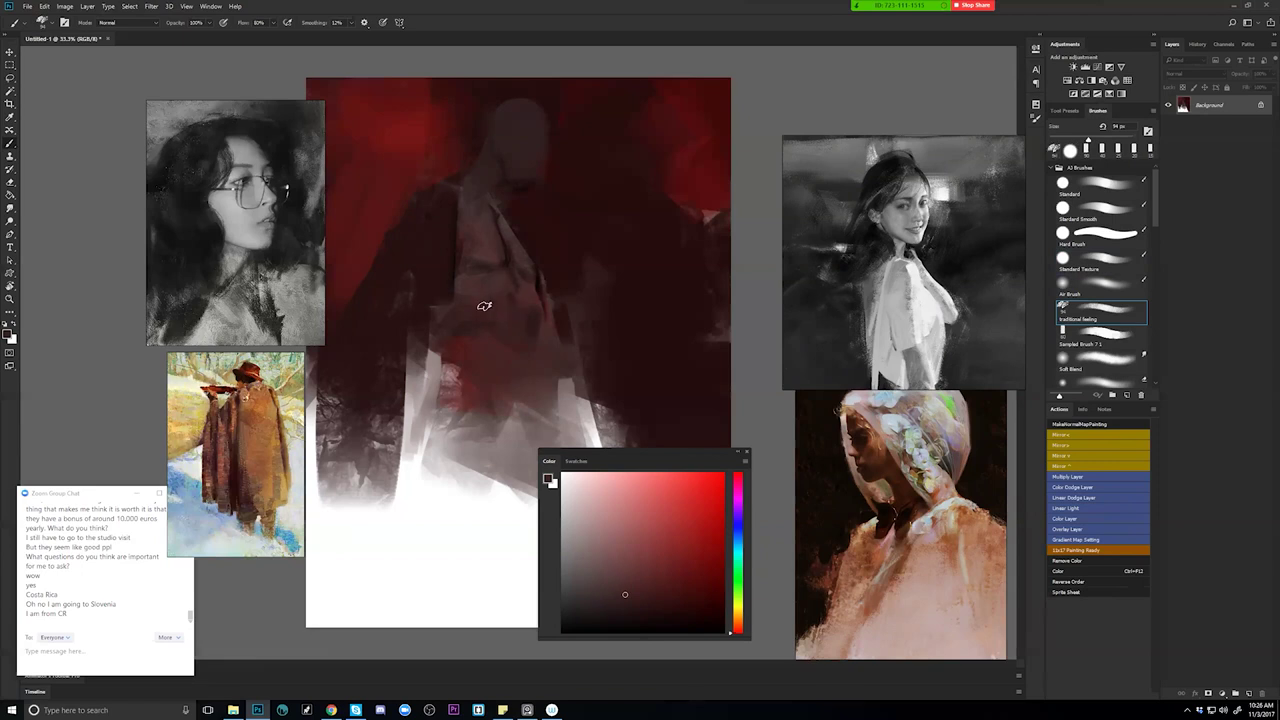
alt+click(506, 264)
alt+click(472, 262)
Flip the canvas horizontally and shade the figure's abdomen using a sampled dark tone and a larger brush.
key(ctrl+shift+h)
alt+click(590, 201)
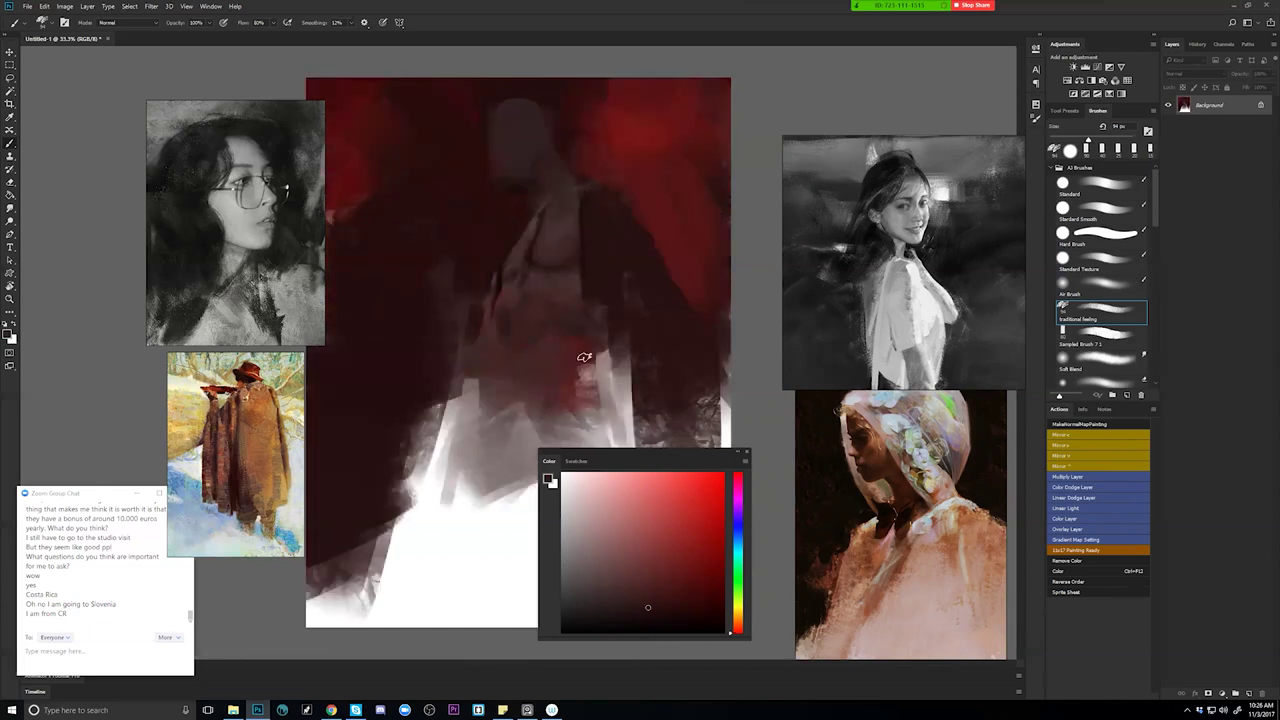
key(bracketright)
key(bracketright)
key(bracketright)
key(bracketright)
key(bracketright)
key(bracketright)
key(bracketright)
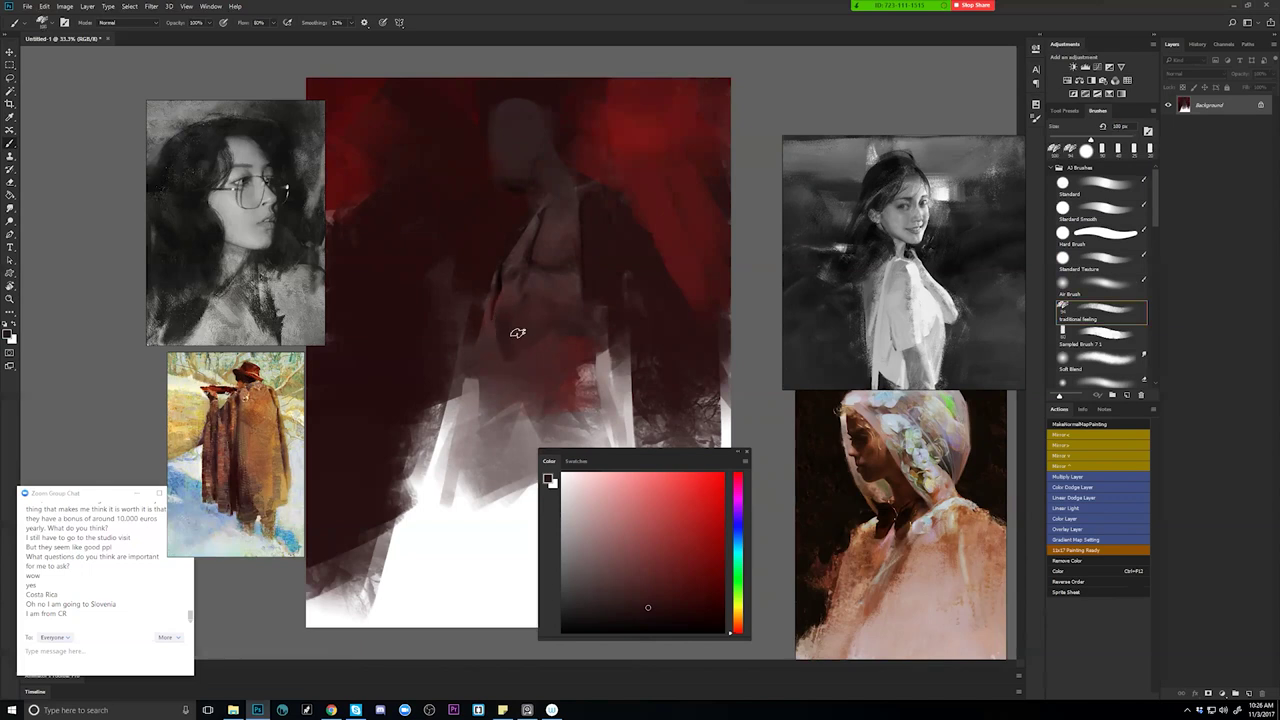
drag(525, 348, 551, 329)
Reset to the default colours and paint a thin black curved line across the waist and down its side with a 45 px brush.
key(d)
key(bracketleft)
key(bracketleft)
key(bracketleft)
key(bracketleft)
key(bracketleft)
key(bracketleft)
key(bracketleft)
key(bracketleft)
key(bracketleft)
key(bracketleft)
key(bracketleft)
key(bracketleft)
key(bracketleft)
key(bracketleft)
key(bracketleft)
key(bracketleft)
key(bracketleft)
key(bracketleft)
key(bracketleft)
key(bracketleft)
key(bracketleft)
key(bracketleft)
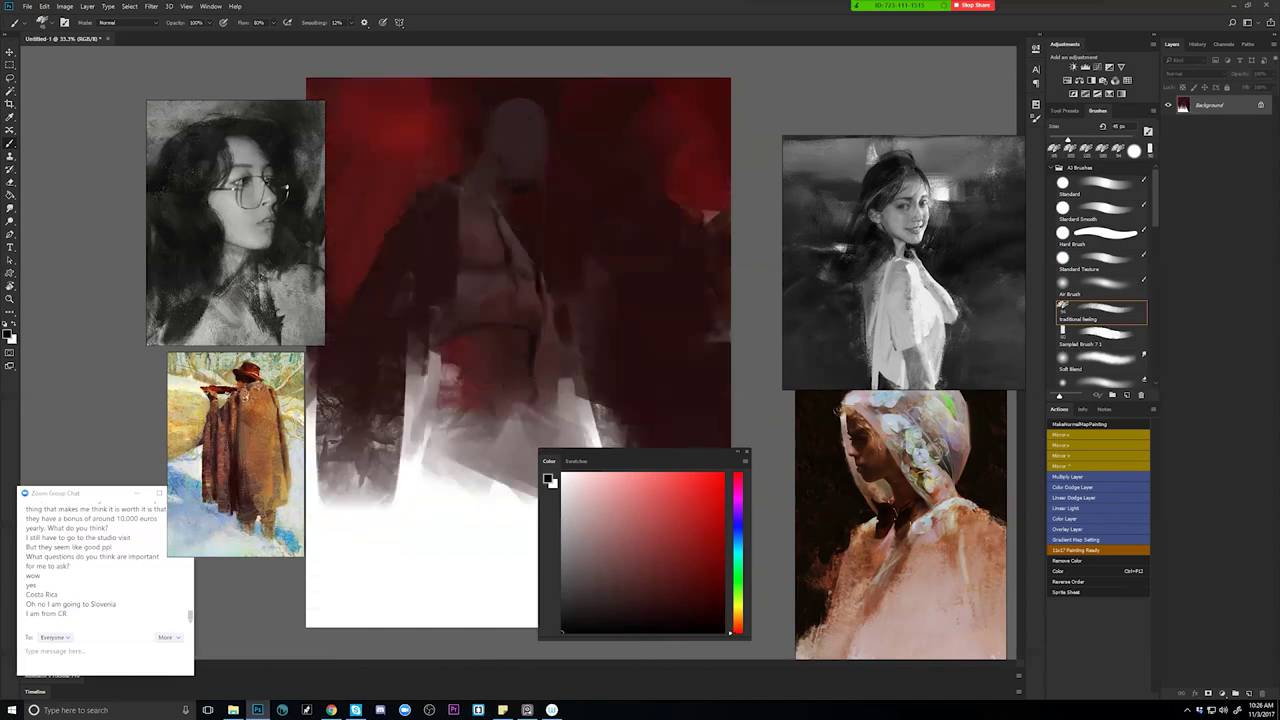
mouse_move(422, 386)
mouse_down()
mouse_move(432, 348)
mouse_move(440, 384)
mouse_move(454, 338)
mouse_move(460, 370)
mouse_move(478, 350)
mouse_move(484, 360)
mouse_up()
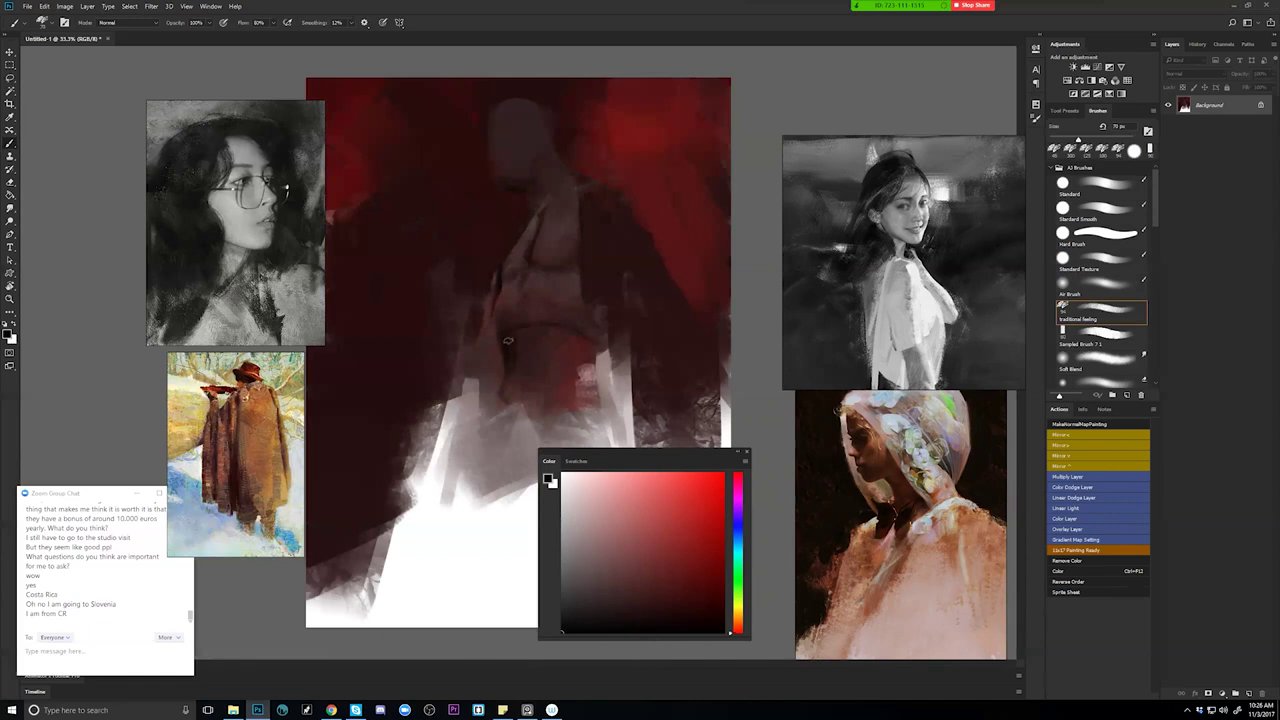
Fill the figure's waist below the curved line with a near-black shadow, enlarging the brush to 300 px.
alt+click(508, 341)
mouse_move(508, 341)
mouse_down()
mouse_move(517, 385)
mouse_move(534, 393)
mouse_move(543, 358)
mouse_move(546, 408)
mouse_move(559, 415)
mouse_move(564, 344)
mouse_move(565, 435)
mouse_up()
key(])
key(])
key(])
key(])
key(])
key(])
key(])
key(])
key(])
key(])
key(])
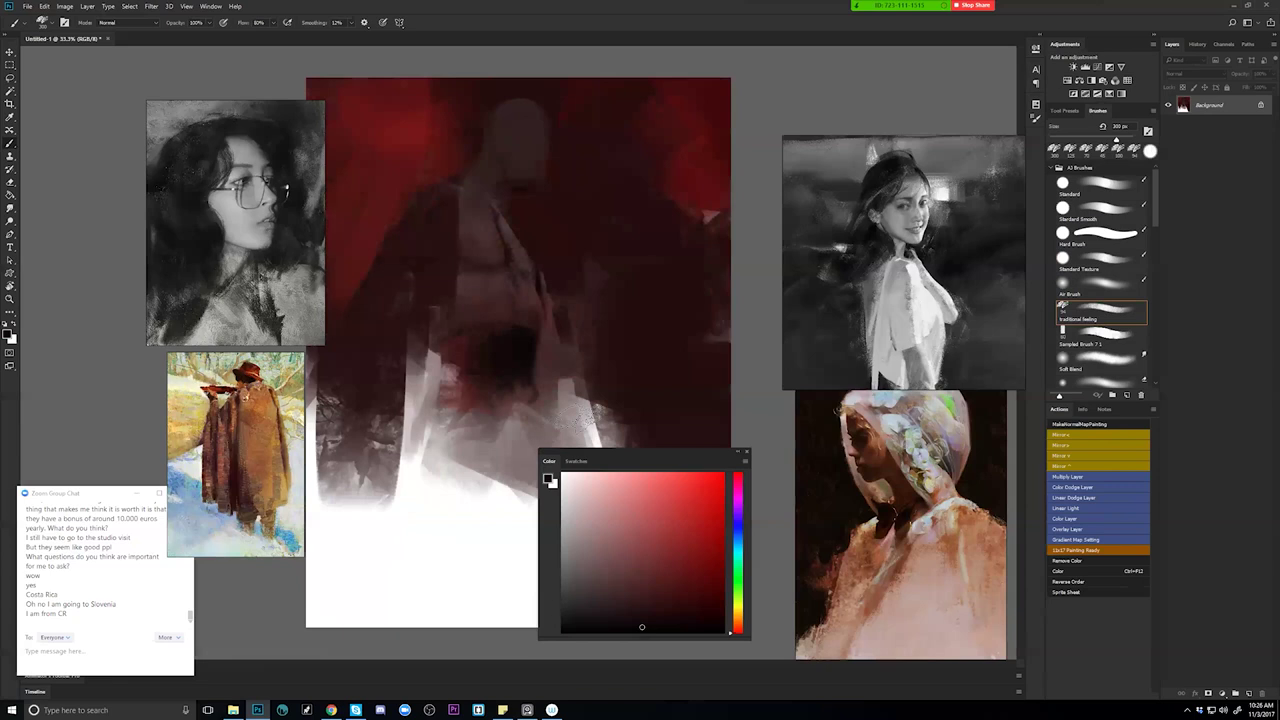
drag(556, 352, 530, 378)
Reduce the brush size and refine the waist shadow's edge and the jacket collar with small dark strokes.
key([)
key([)
key([)
key([)
key([)
key([)
drag(435, 353, 434, 362)
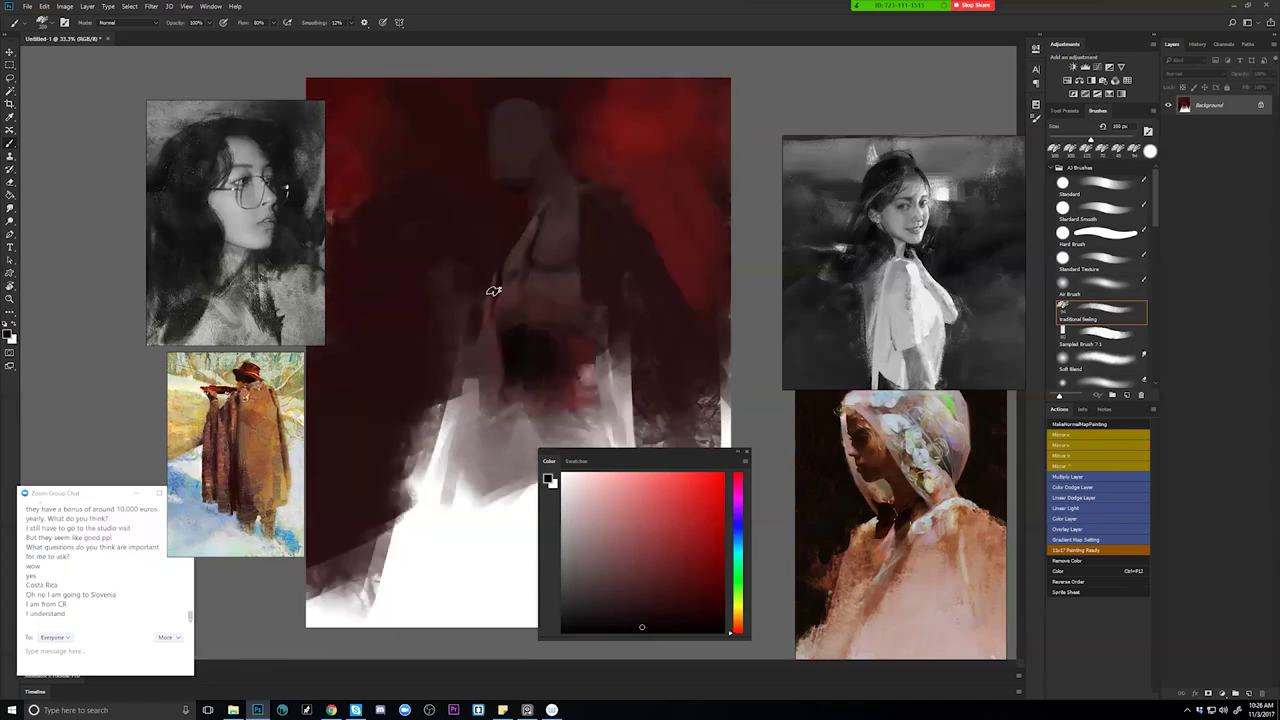
key(bracketleft)
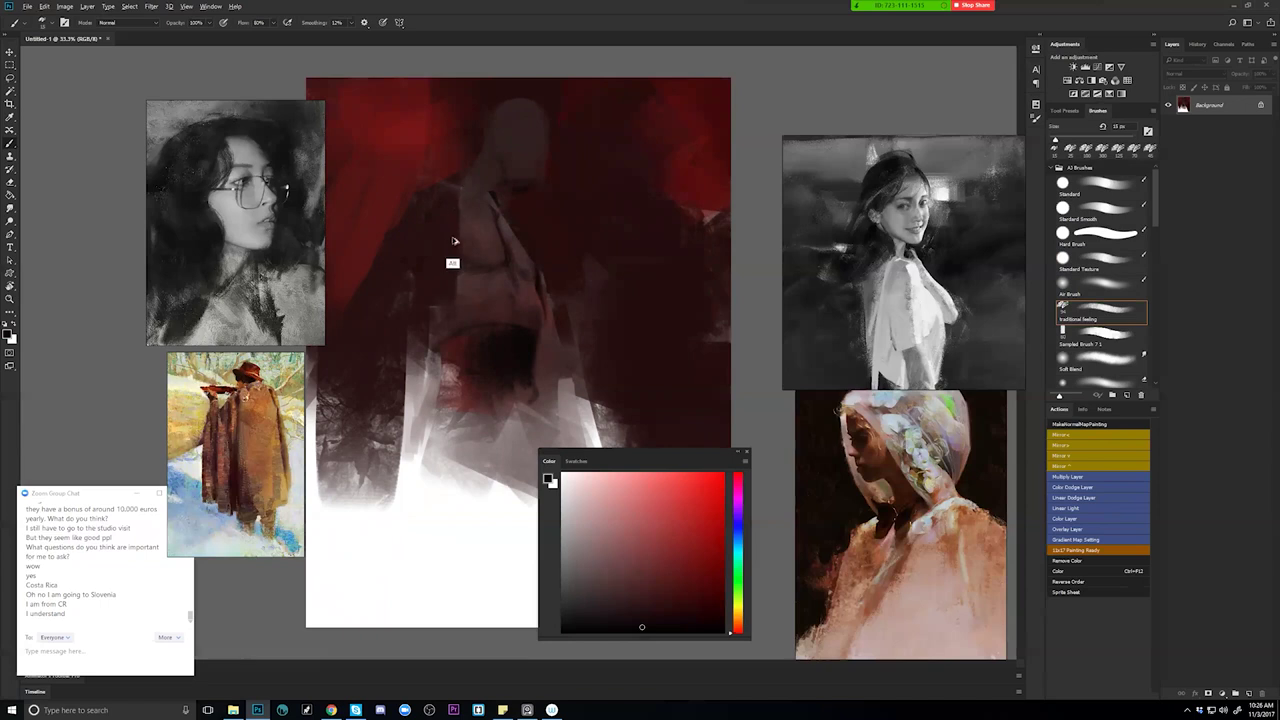
Mirror the canvas, enlarge the brush to 70 px and sample the dark grey at the figure's neck.
key(bracketright)
key(bracketright)
key(bracketright)
key(bracketright)
key(bracketright)
key(F2)
alt+click(514, 186)
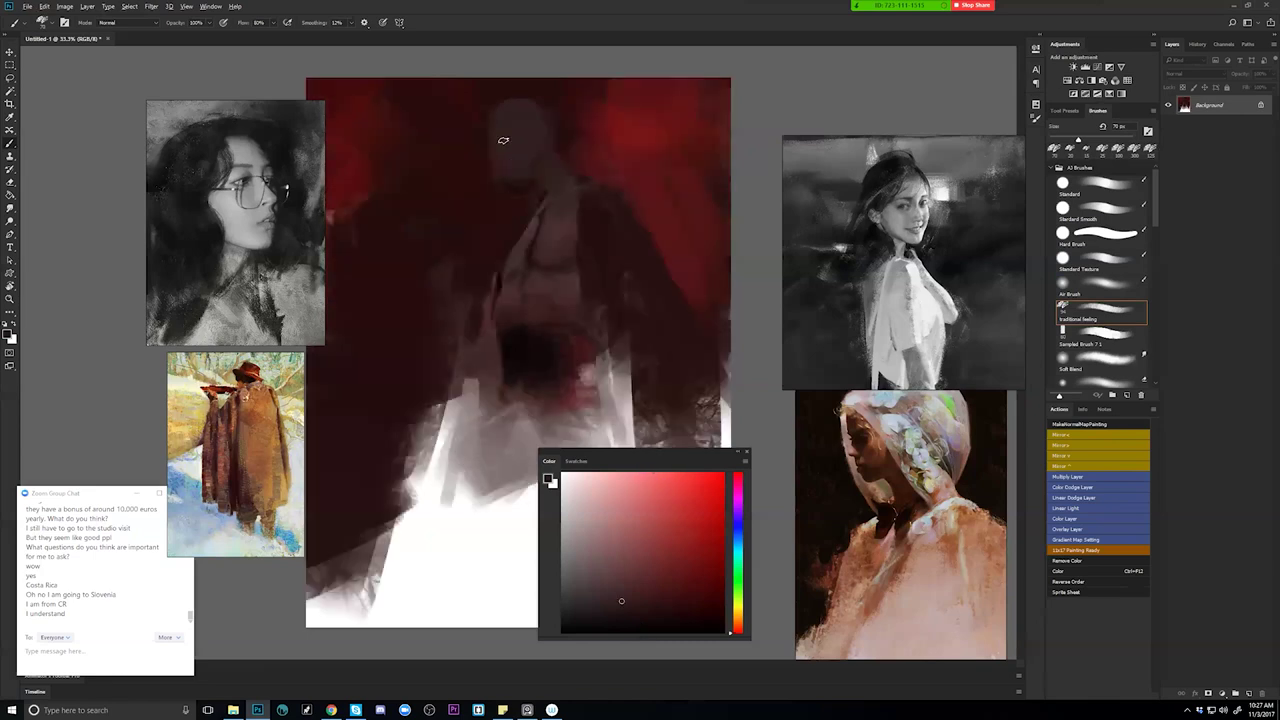
Broaden the figure's head and neck with soft grey-brown strokes, using a brush enlarged to 200 px.
key(])
key(bracketright)
key(bracketright)
key(bracketright)
key(bracketright)
key(bracketright)
key(bracketright)
key(bracketright)
key(bracketright)
key(bracketright)
key(bracketright)
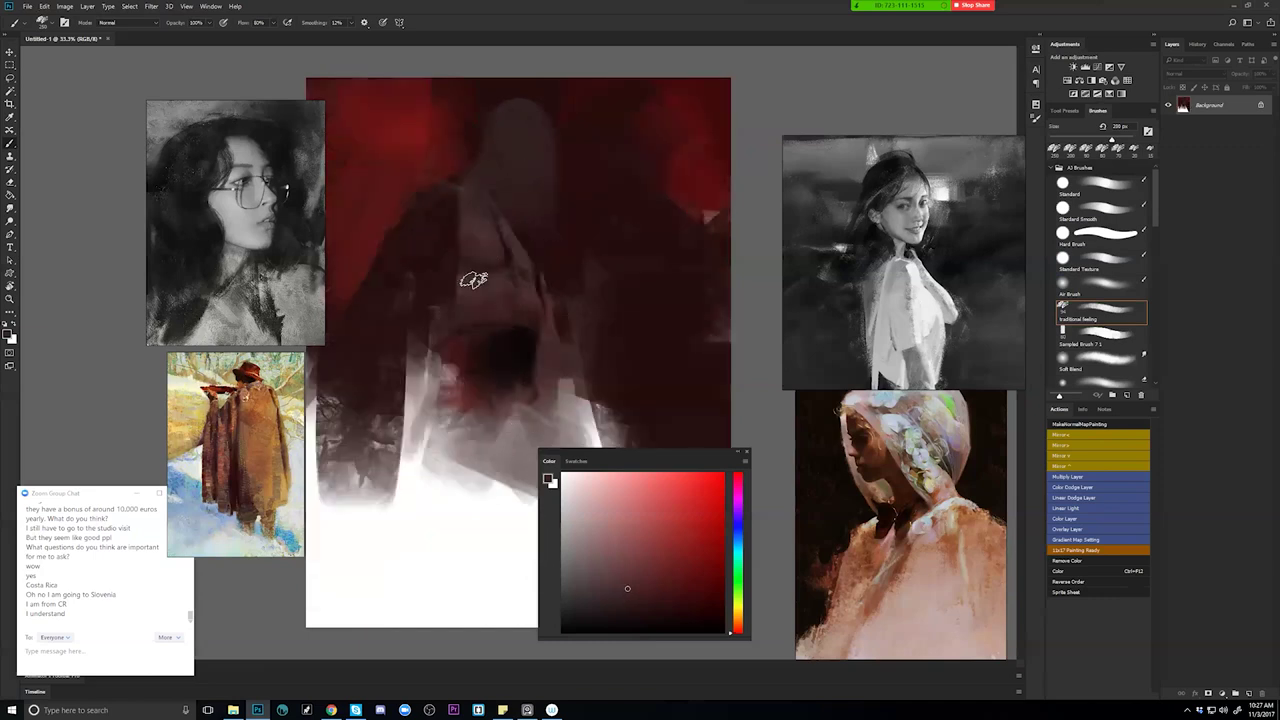
key(bracketleft)
key(bracketright)
key(bracketright)
key(bracketright)
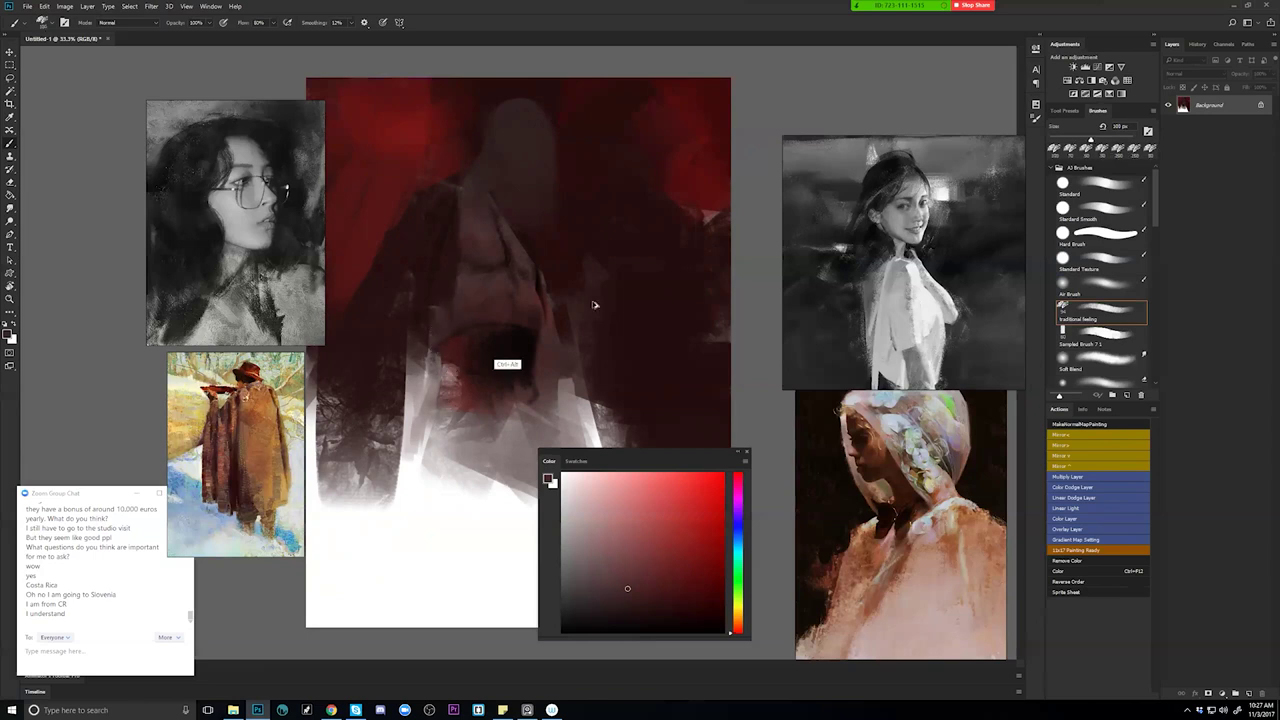
Switch to the Sampled Brush 7 1 preset and paint sampled near-black strokes across the waist and hips.
click(1117, 338)
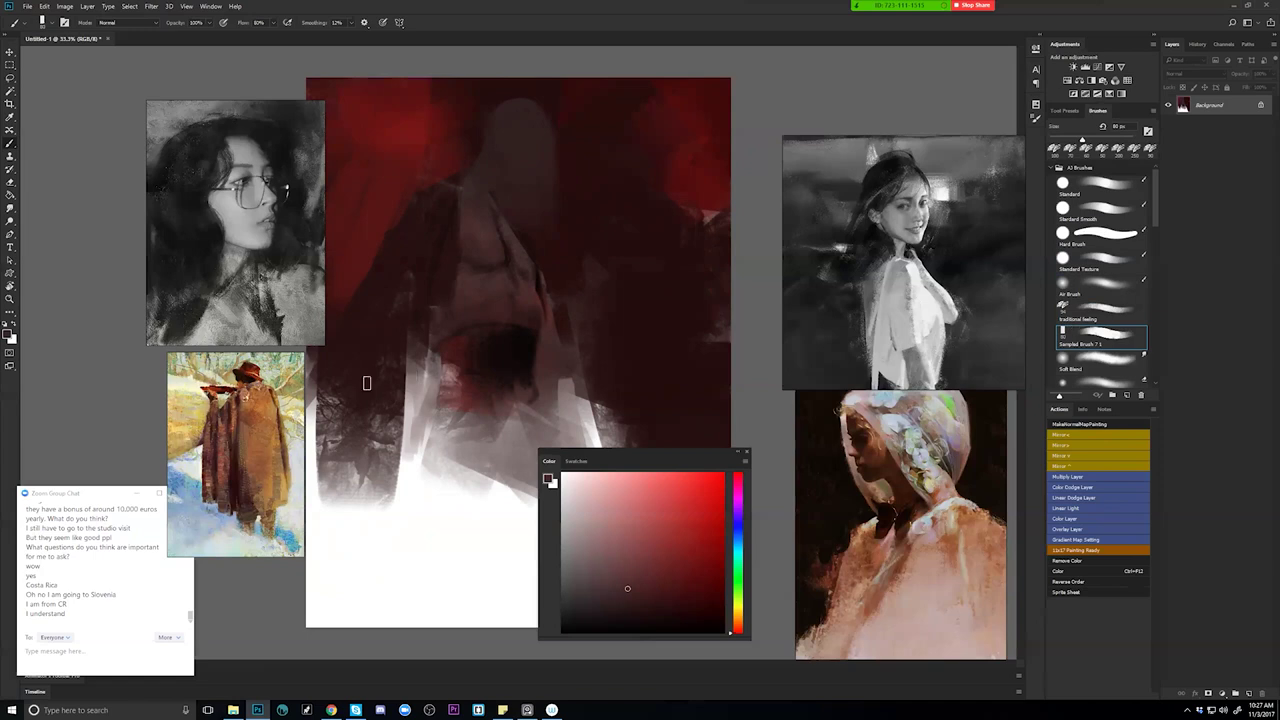
alt+click(486, 380)
alt+click(470, 385)
drag(475, 369, 485, 384)
key(bracketright)
alt+click(484, 359)
key(bracketright)
key(bracketright)
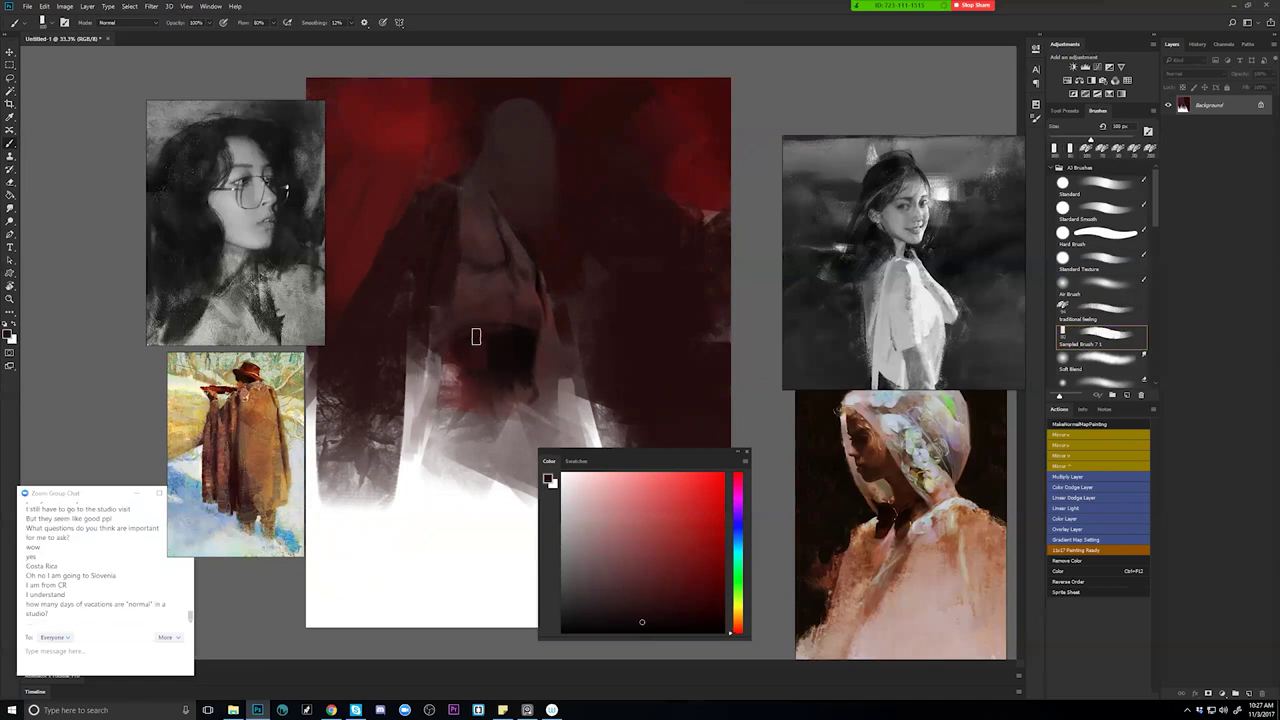
mouse_move(458, 338)
mouse_down()
mouse_move(435, 372)
mouse_move(466, 384)
mouse_move(459, 367)
mouse_move(476, 367)
mouse_move(429, 393)
mouse_move(425, 413)
mouse_move(499, 408)
mouse_move(530, 405)
mouse_up()
mouse_move(449, 317)
mouse_down()
mouse_move(518, 302)
mouse_move(474, 309)
mouse_move(537, 323)
mouse_move(444, 316)
mouse_up()
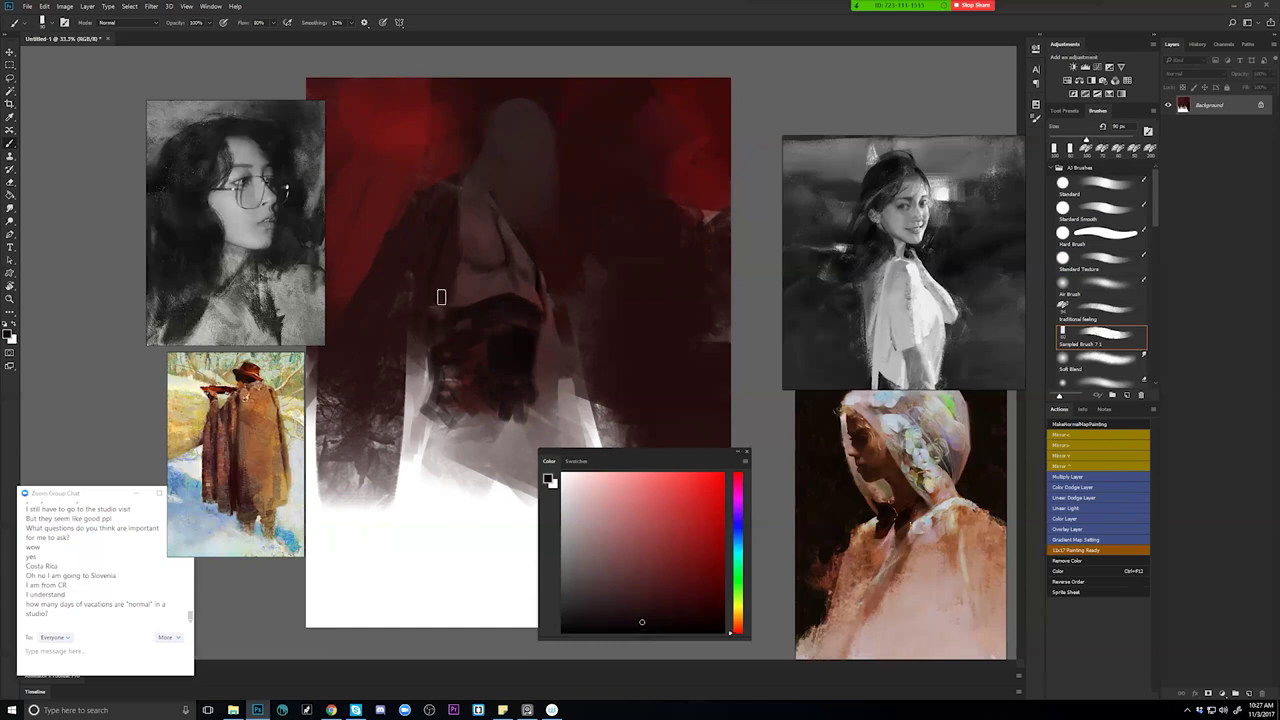
Paint long dark vertical strokes down both sides of the waist as the open coat's inner edges, using a larger brush.
key(bracketleft)
key(bracketright)
key(bracketright)
key(bracketright)
key(bracketright)
key(bracketright)
key(bracketright)
key(bracketright)
drag(414, 342, 403, 549)
key(bracketleft)
drag(541, 340, 550, 430)
drag(552, 362, 553, 432)
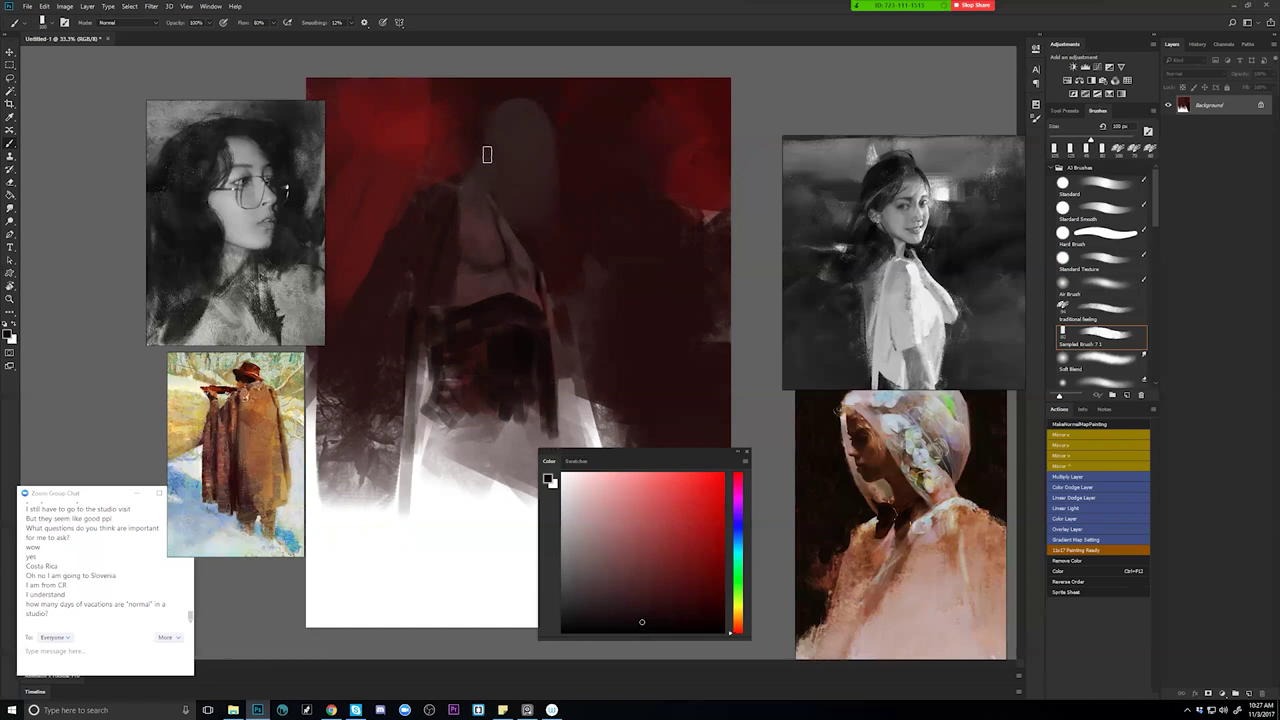
Sample a grey from below the waist and blend it over the lower body with a much larger brush.
alt+click(412, 224)
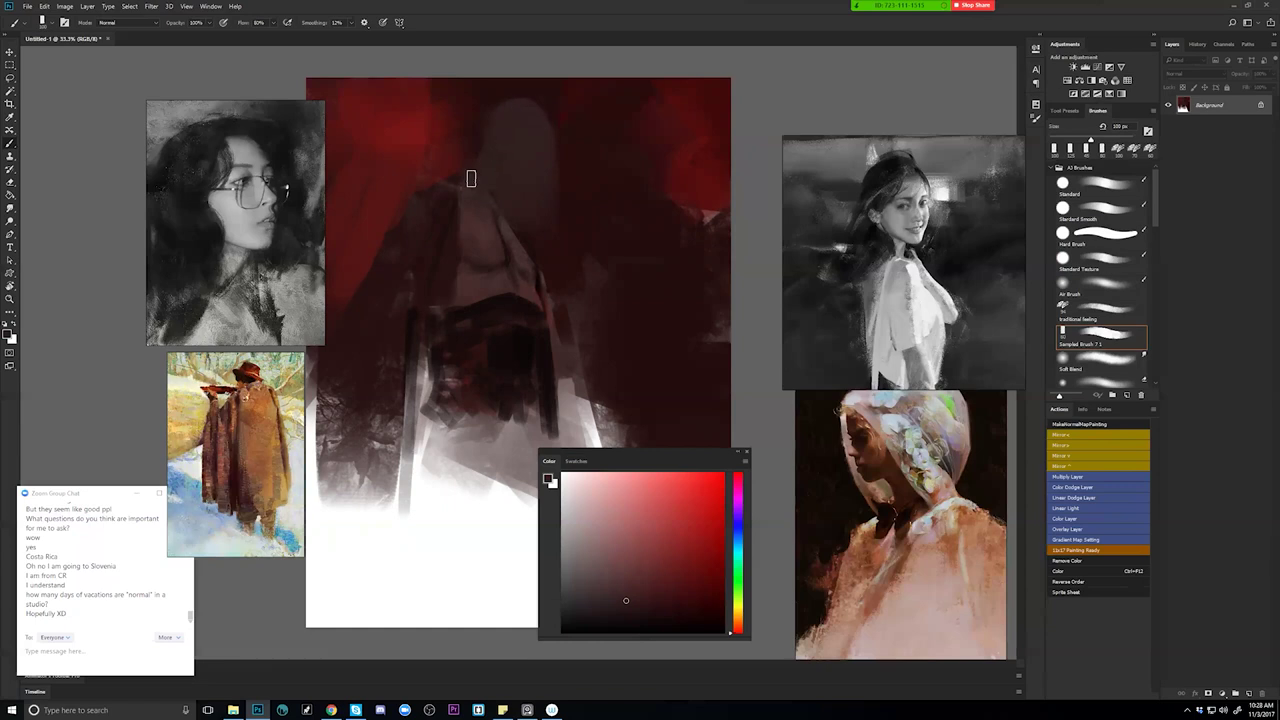
key(d)
key([)
alt+click(441, 436)
click(431, 432)
key(])
key(])
key(])
key(])
key(])
key(])
key(])
key(])
key(])
key(])
key(])
key(])
key(])
key(])
mouse_move(464, 463)
mouse_down()
mouse_move(475, 432)
mouse_move(478, 470)
mouse_move(489, 402)
mouse_up()
alt+click(492, 405)
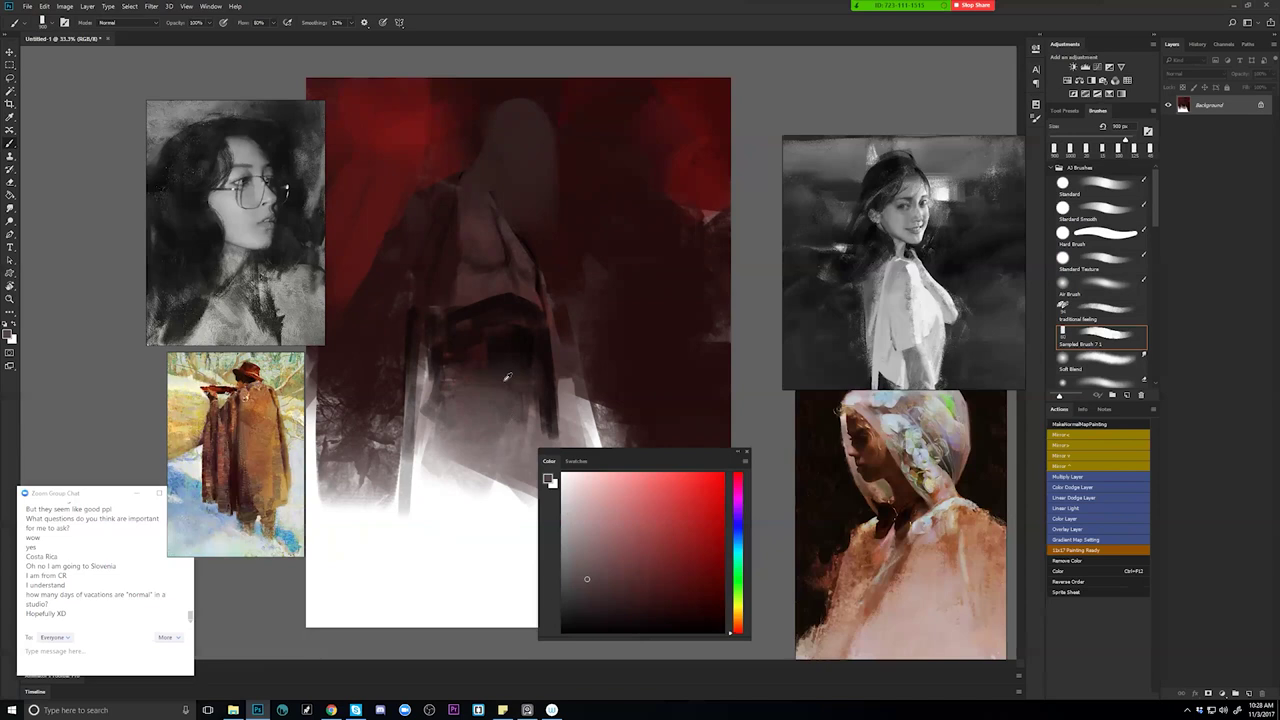
Reduce the brush to 400 px and smooth the grey of the lower body toward the coat's edge.
key(bracketleft)
key(bracketleft)
key(bracketleft)
key(bracketleft)
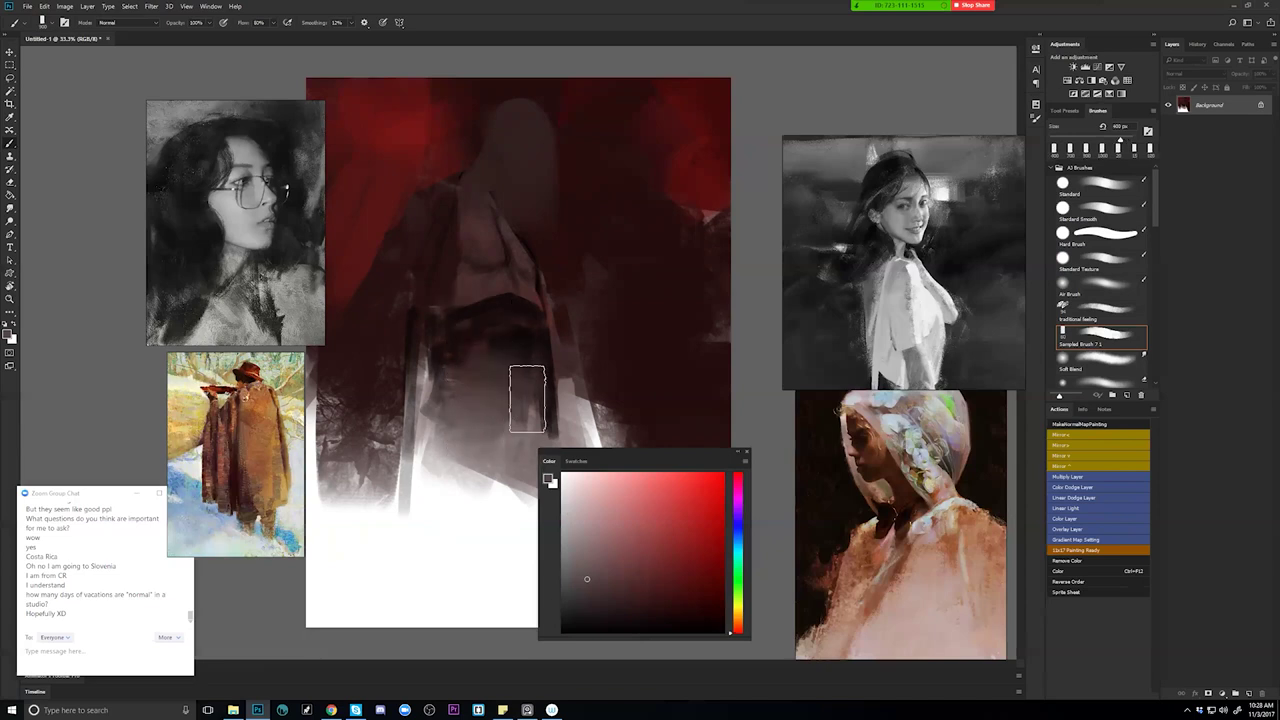
drag(456, 480, 437, 398)
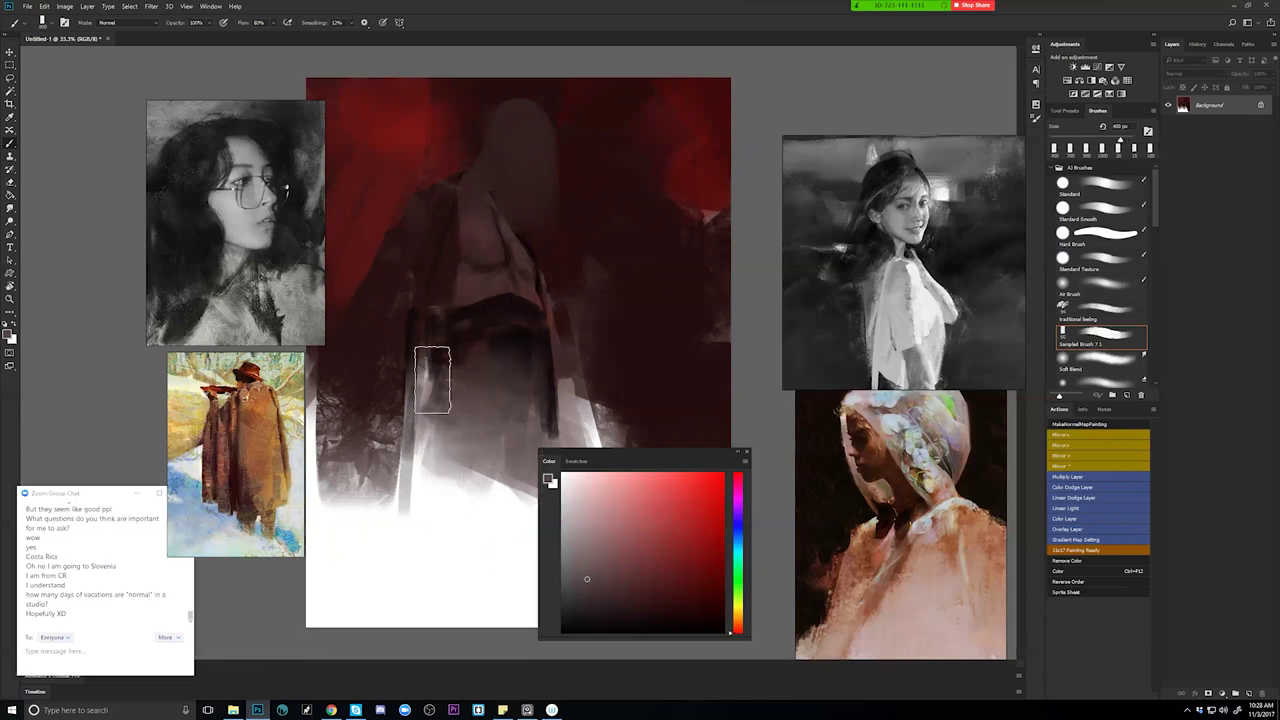
Hide the interface panels, mirror the canvas and show the painting in full-screen view between the references.
key(Tab)
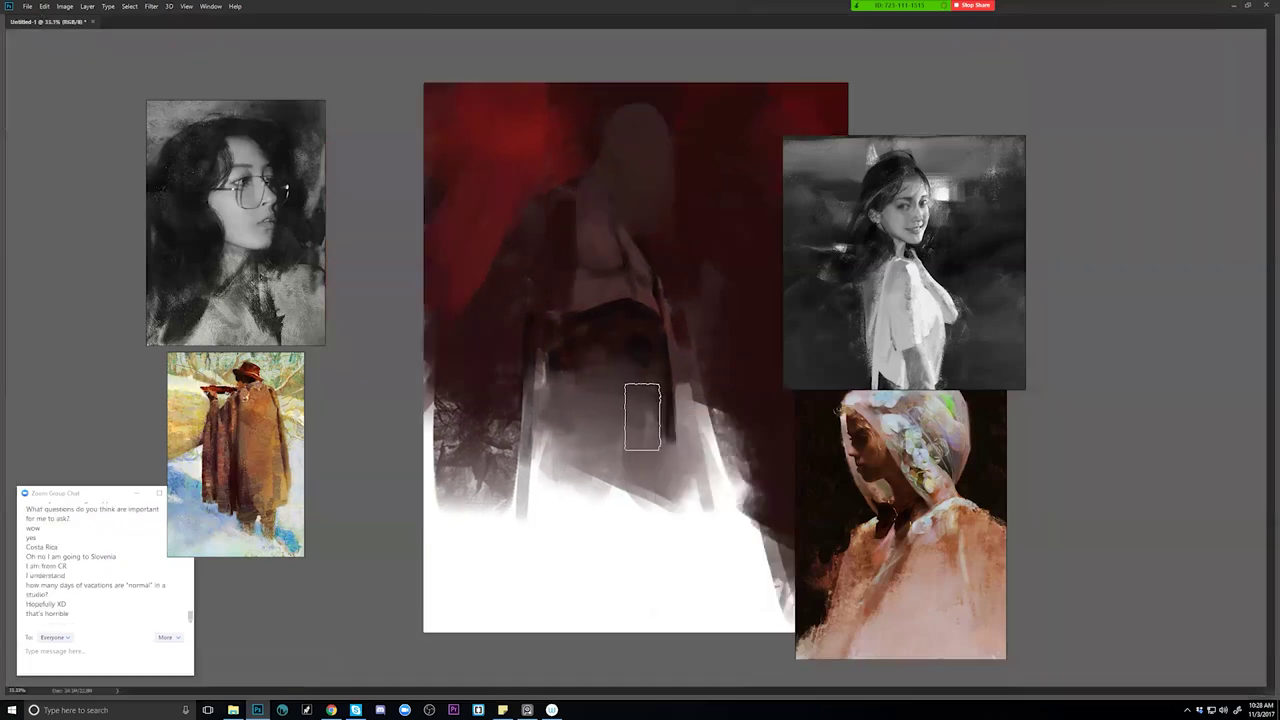
key(ctrl+shift+h)
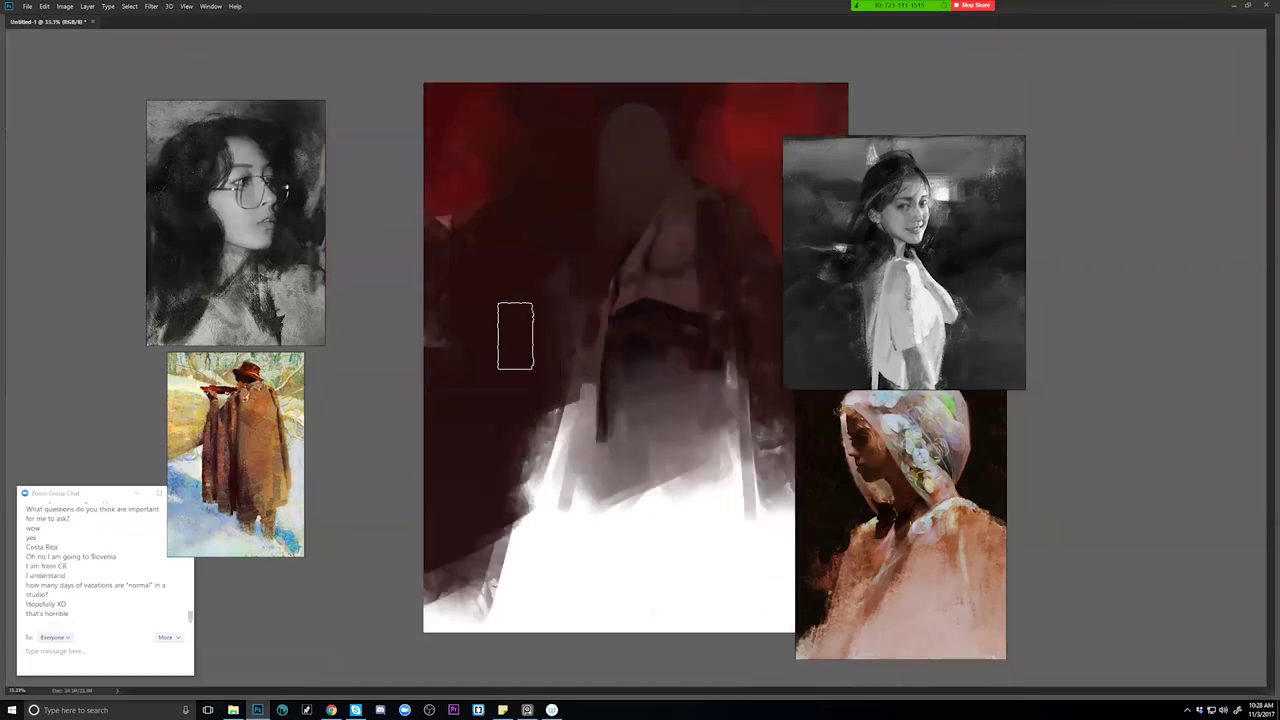
key(f)
mouse_move(711, 241)
mouse_down()
mouse_move(523, 200)
mouse_move(587, 253)
mouse_up()
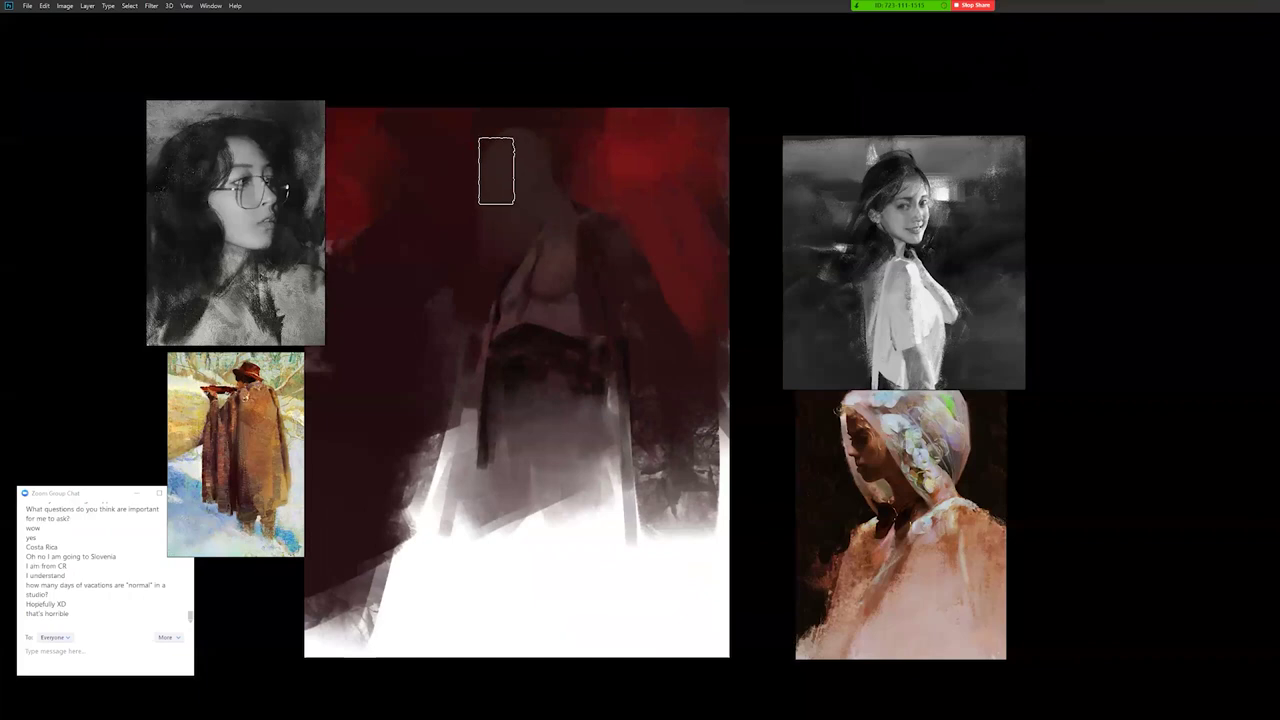
Soften the outline of the head and refine the coat's shoulder with smaller brush strokes.
key(bracketleft)
key(bracketleft)
key(bracketleft)
key(bracketleft)
key(bracketleft)
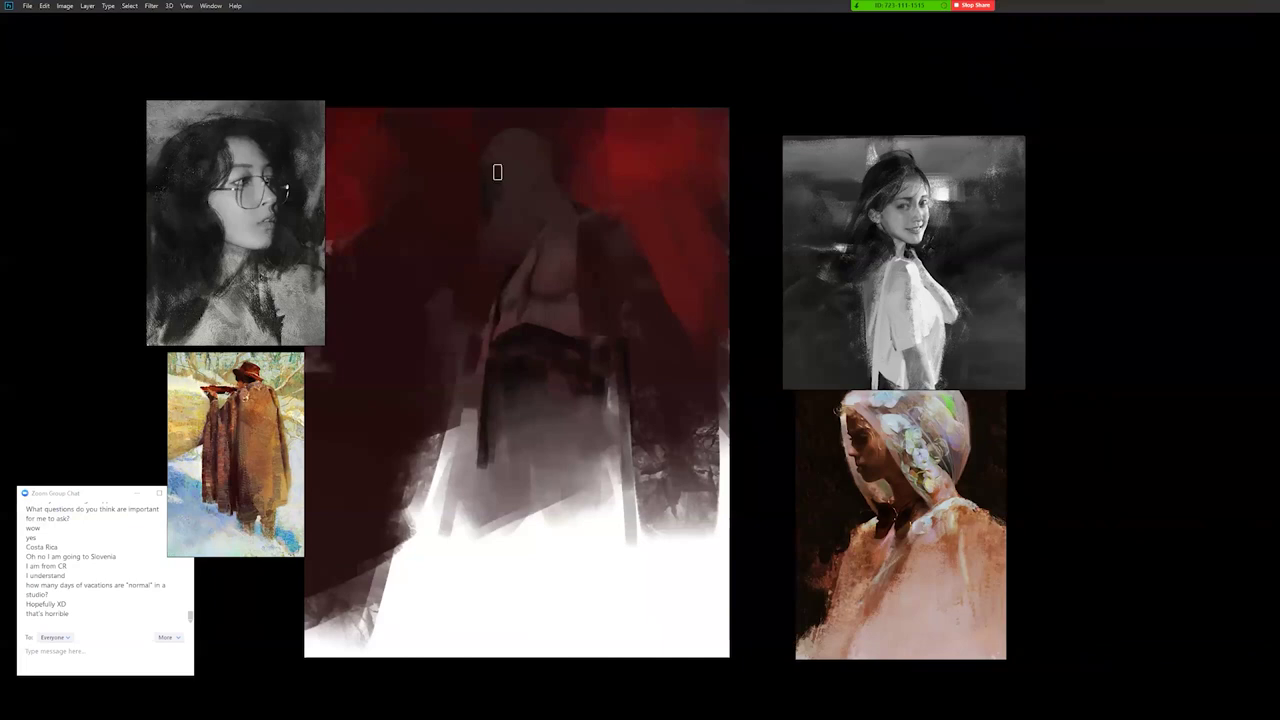
key(bracketright)
key(bracketright)
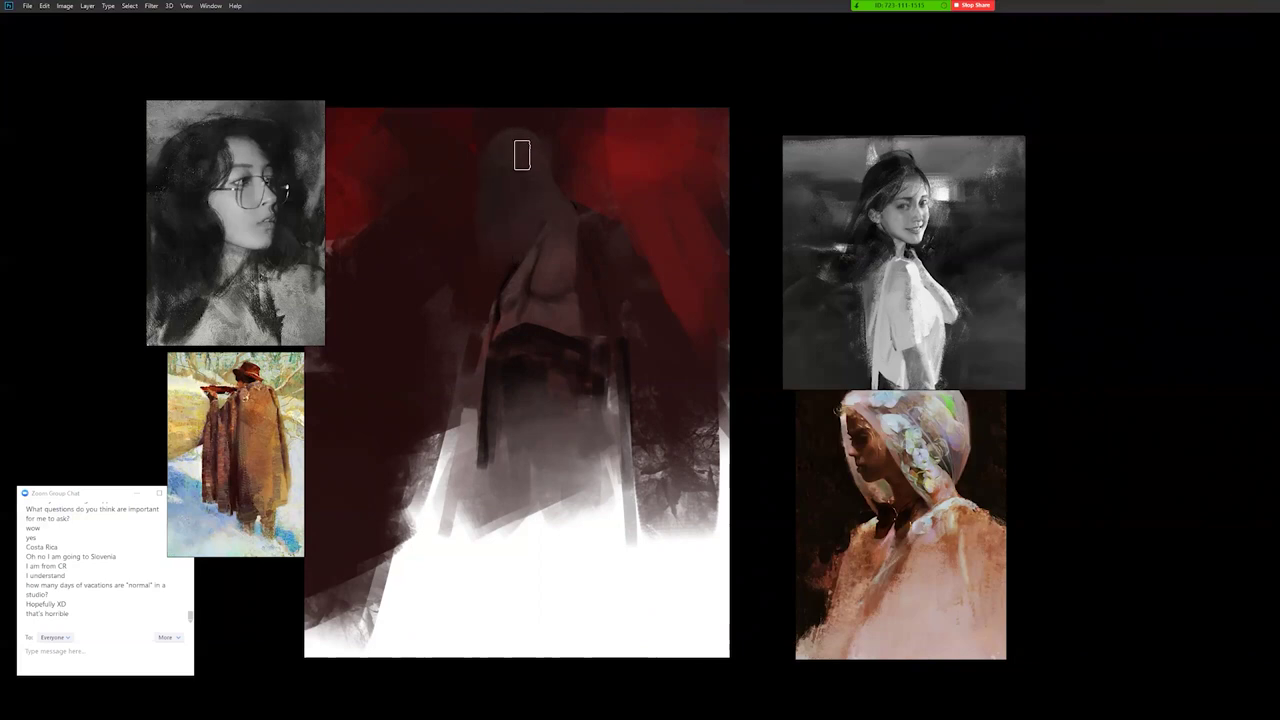
Flip the canvas back and paint a dark grey folded cloth around the waist and hips, varying the brush size.
key(ctrl+h)
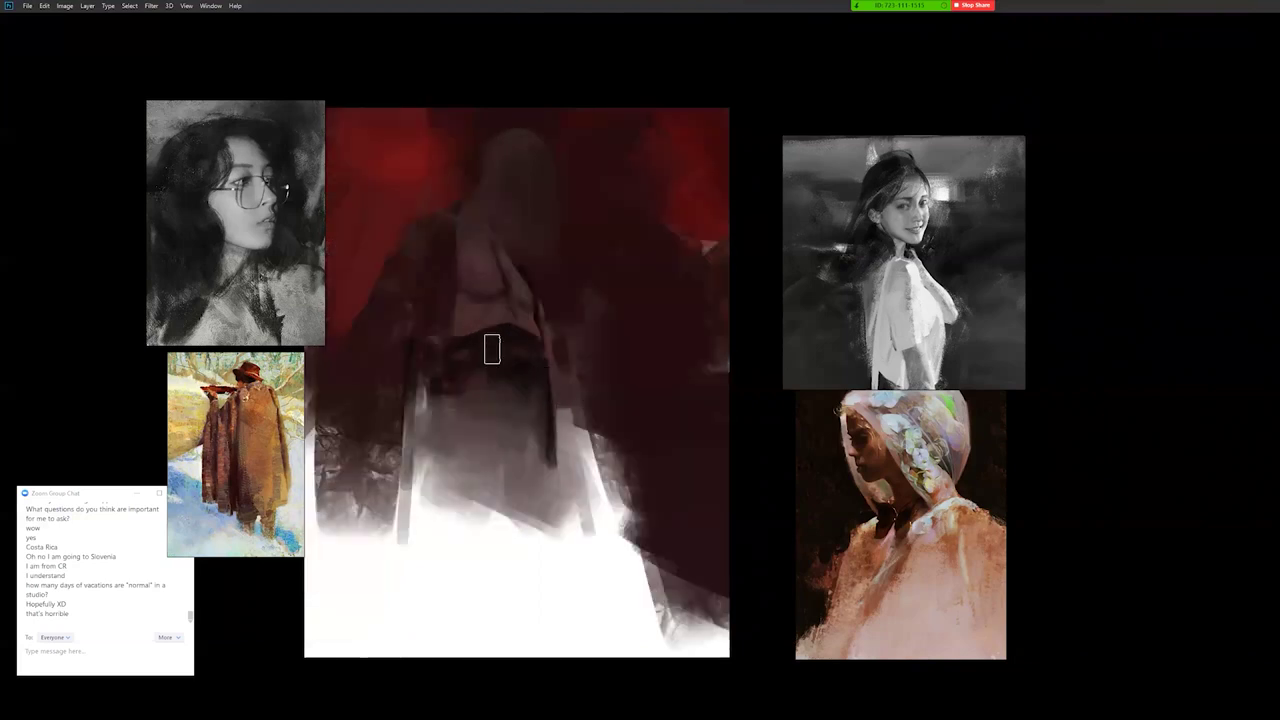
mouse_move(508, 431)
mouse_down()
mouse_move(523, 366)
mouse_move(568, 439)
mouse_up()
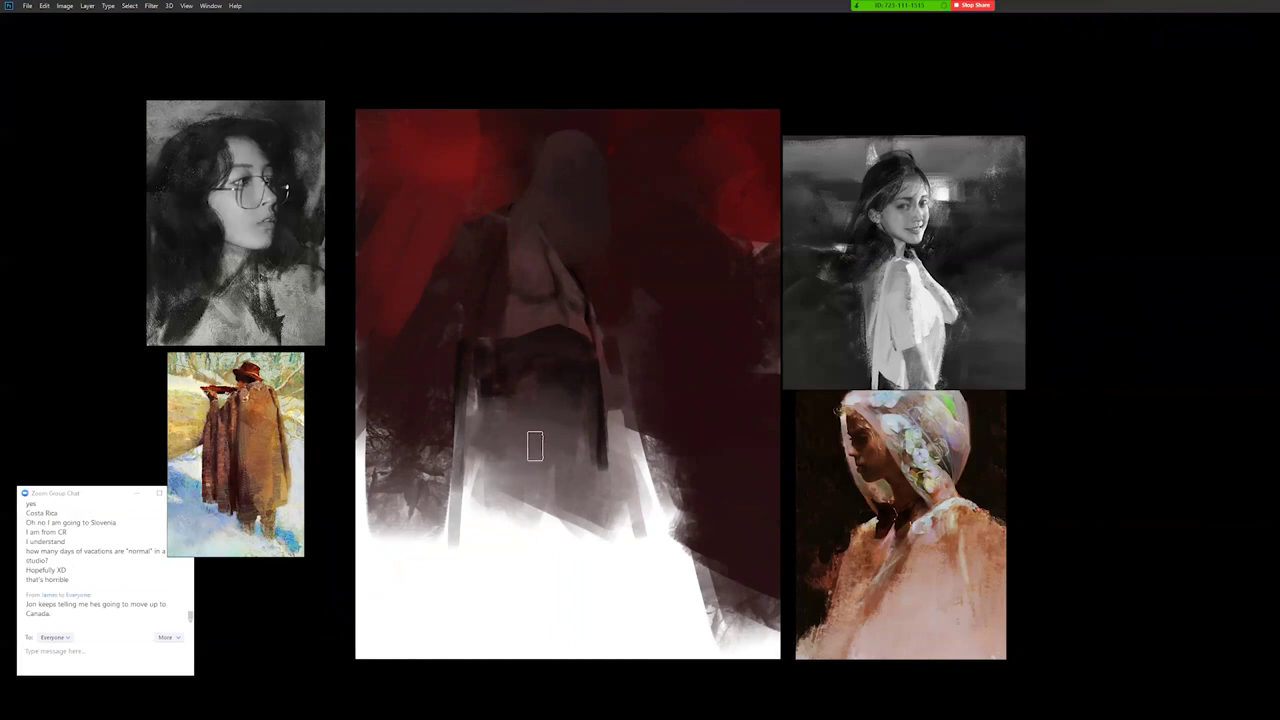
key(])
mouse_move(497, 440)
mouse_down()
mouse_move(538, 440)
mouse_move(544, 427)
mouse_move(506, 408)
mouse_move(513, 396)
mouse_move(572, 395)
mouse_move(577, 424)
mouse_move(547, 415)
mouse_move(570, 444)
mouse_move(568, 426)
mouse_move(514, 466)
mouse_move(547, 470)
mouse_move(536, 494)
mouse_move(573, 445)
mouse_move(494, 448)
mouse_move(490, 373)
mouse_move(477, 440)
mouse_move(492, 374)
mouse_move(552, 397)
mouse_move(575, 426)
mouse_move(582, 418)
mouse_move(556, 313)
mouse_move(513, 343)
mouse_up()
key([)
key([)
key([)
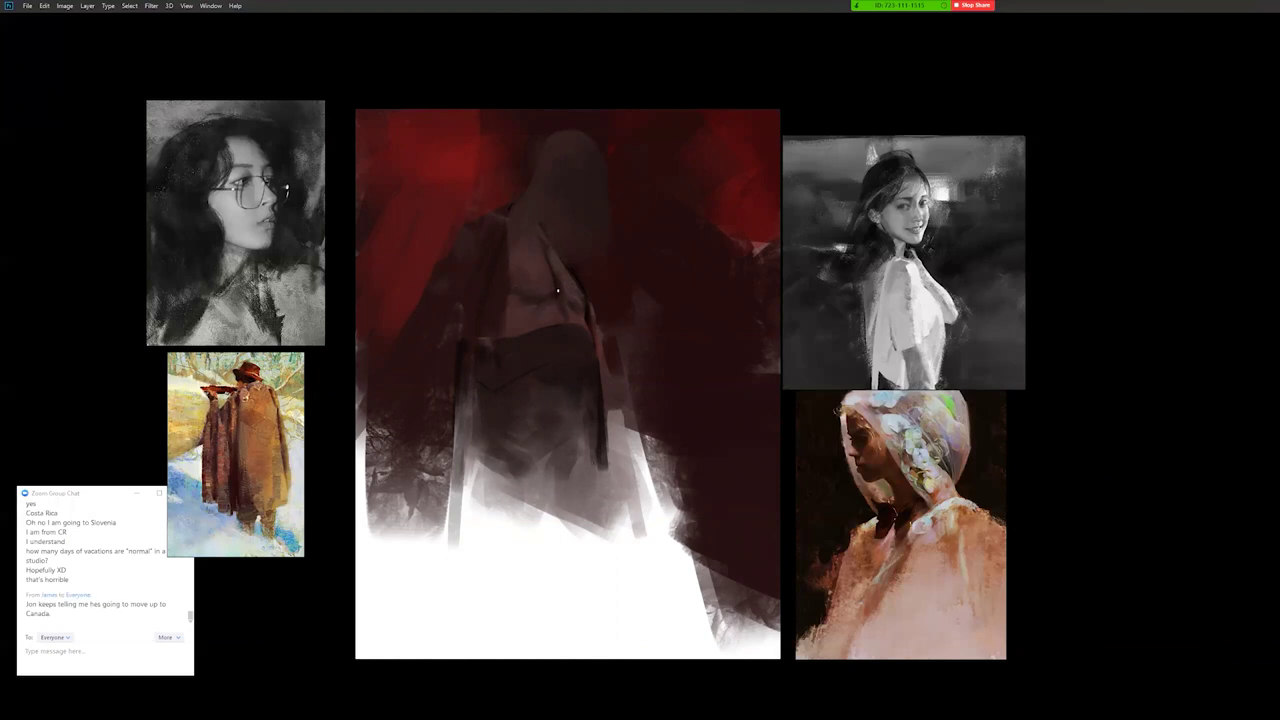
Extend the draped coat downward over the white area beside the figure with broad dark red strokes.
key(alt)
drag(439, 355, 434, 498)
drag(393, 407, 364, 466)
mouse_move(403, 364)
mouse_down()
mouse_move(348, 455)
mouse_move(364, 536)
mouse_up()
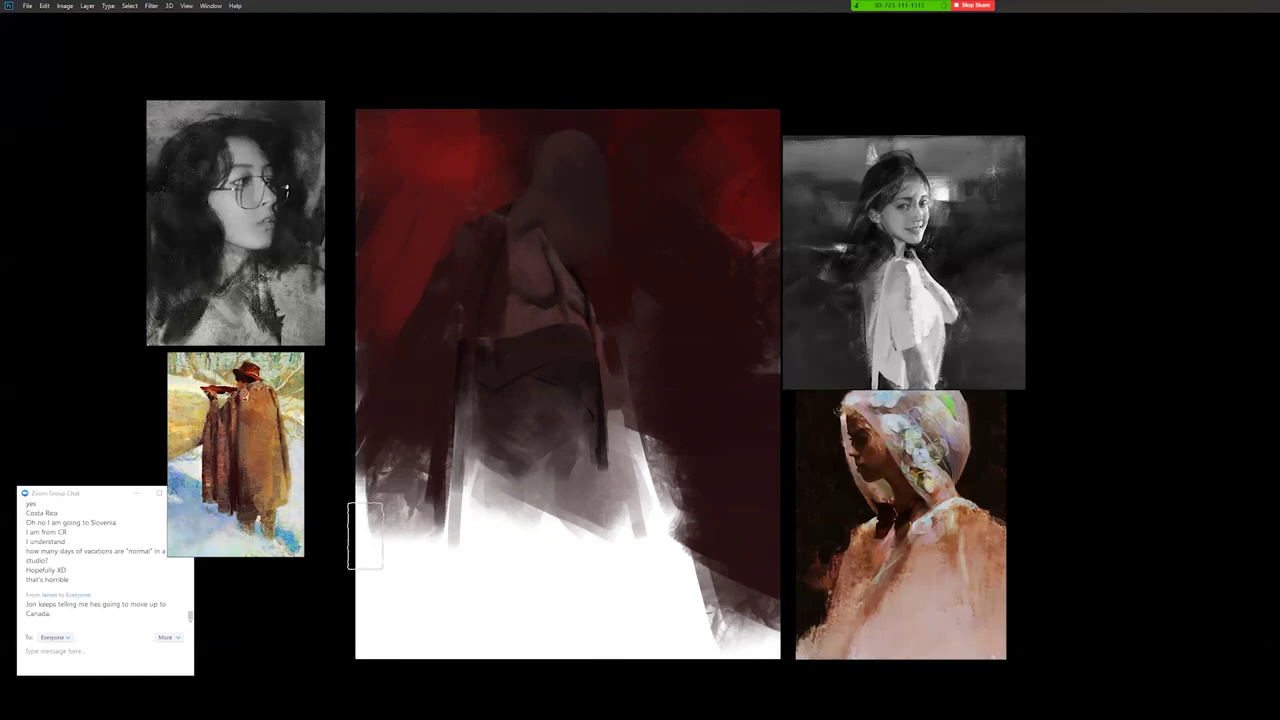
drag(385, 473, 387, 537)
Refine the coat's opposite inner edge beside the torso and hips with a smaller brush and a sampled dark tone.
key(bracketleft)
key(bracketleft)
key(bracketleft)
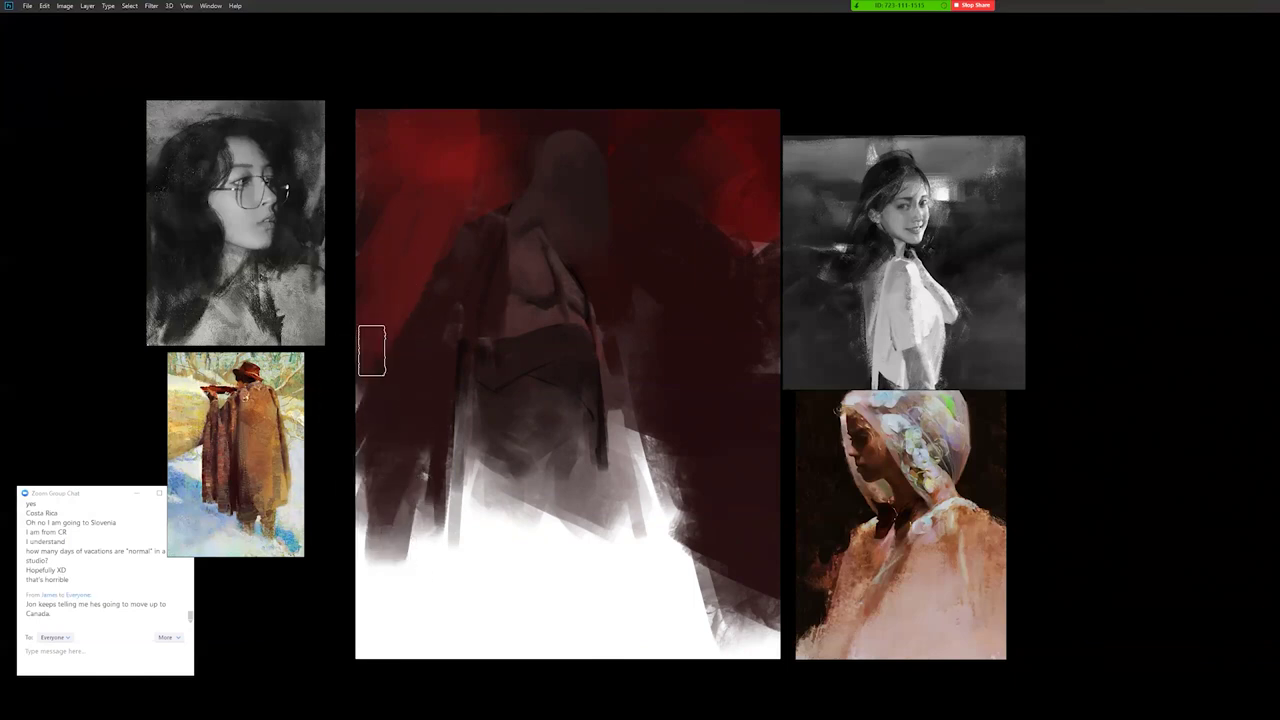
drag(600, 290, 617, 391)
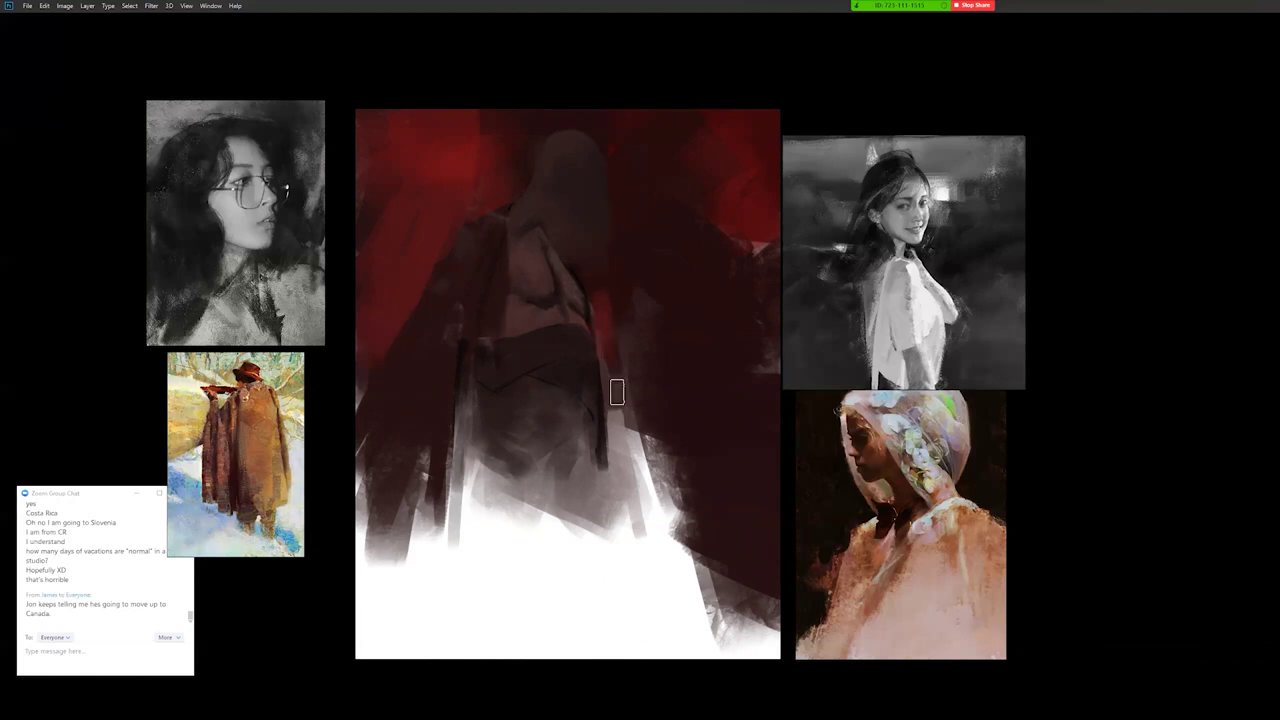
alt+click(675, 258)
drag(620, 425, 650, 536)
Enlarge the brush, extend the coat's hem diagonally over the white area and block in the legs in translucent grey.
key(bracketright)
key(bracketright)
key(bracketright)
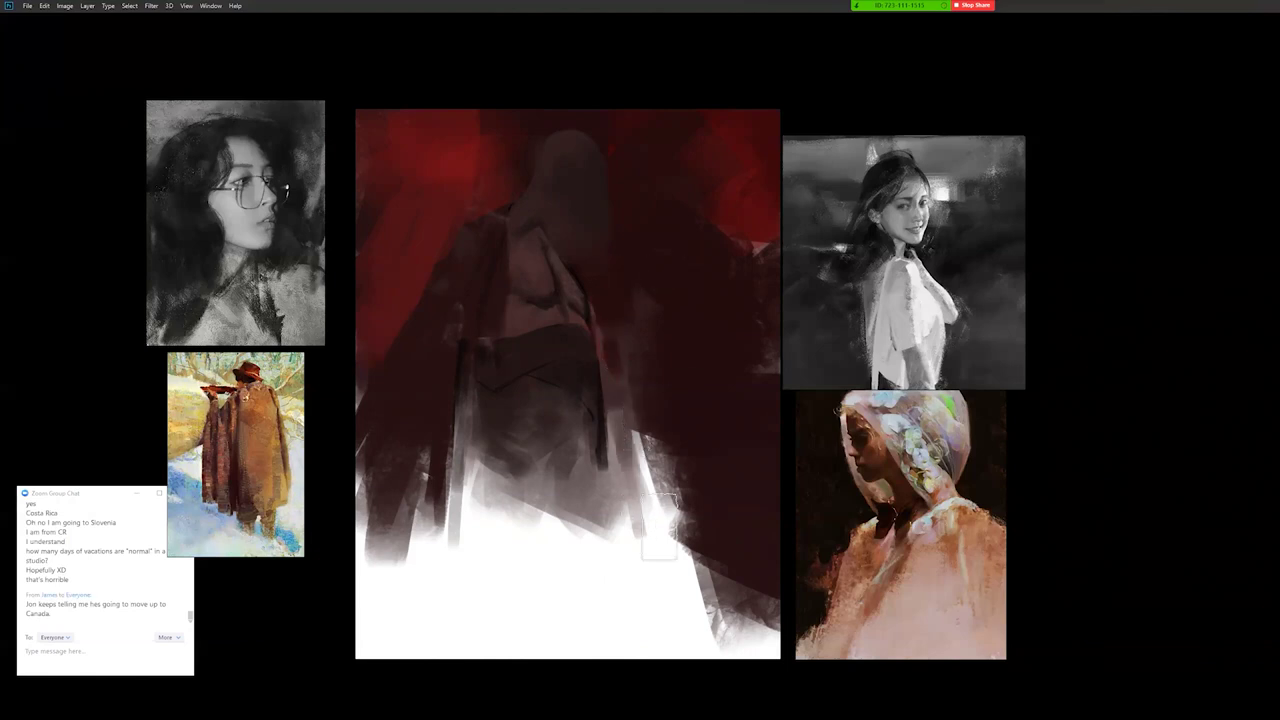
drag(650, 480, 704, 620)
drag(668, 550, 705, 622)
mouse_move(534, 574)
mouse_down()
mouse_move(549, 516)
mouse_move(479, 430)
mouse_move(518, 492)
mouse_move(541, 442)
mouse_move(571, 496)
mouse_move(543, 526)
mouse_move(497, 515)
mouse_move(520, 613)
mouse_up()
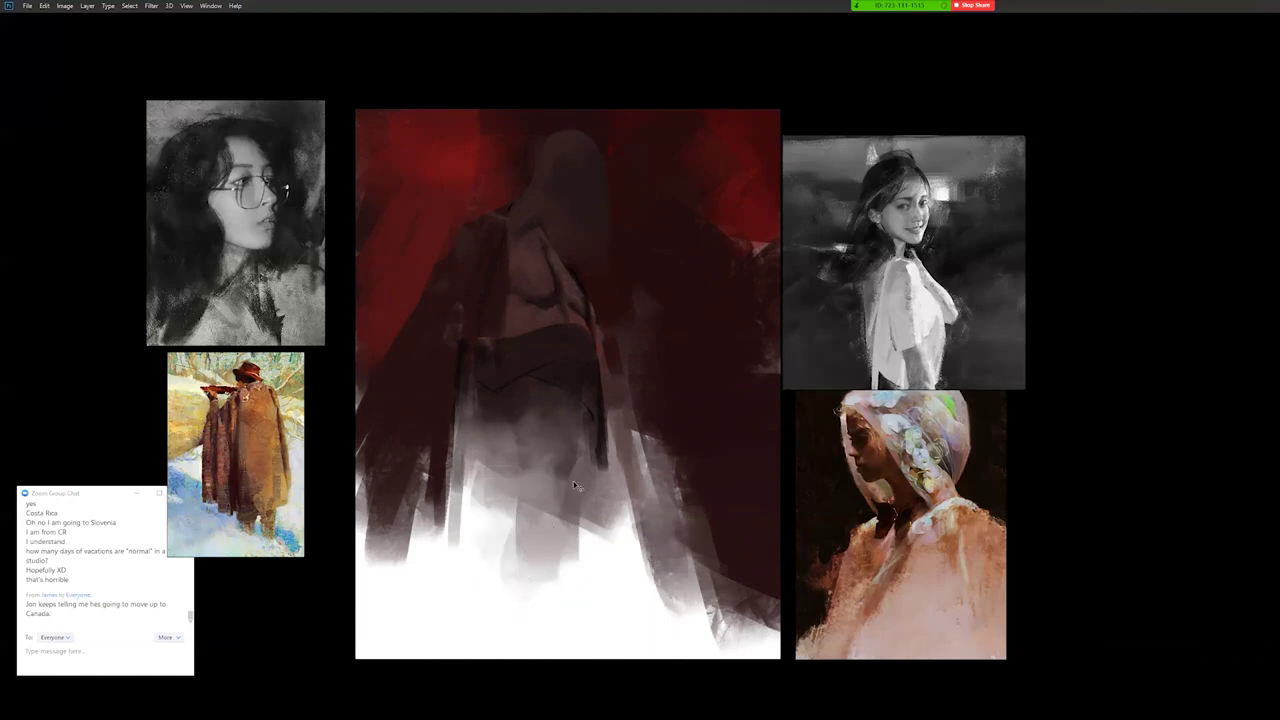
Mirror the canvas and paint a broad red patch in the background beside the torso and coat, enlarging the brush.
key(ctrl+shift+h)
mouse_move(560, 266)
mouse_down()
mouse_move(580, 283)
mouse_move(586, 257)
mouse_move(570, 260)
mouse_up()
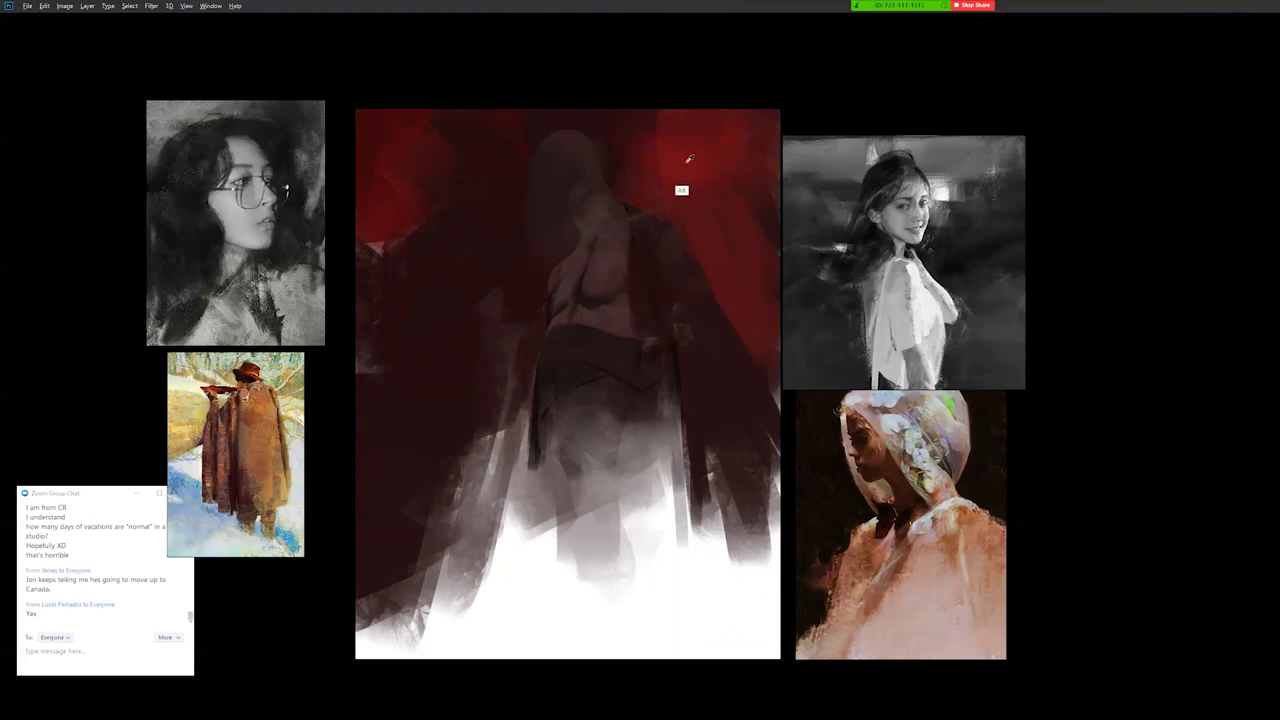
mouse_move(517, 344)
mouse_down()
mouse_move(523, 334)
mouse_move(491, 403)
mouse_up()
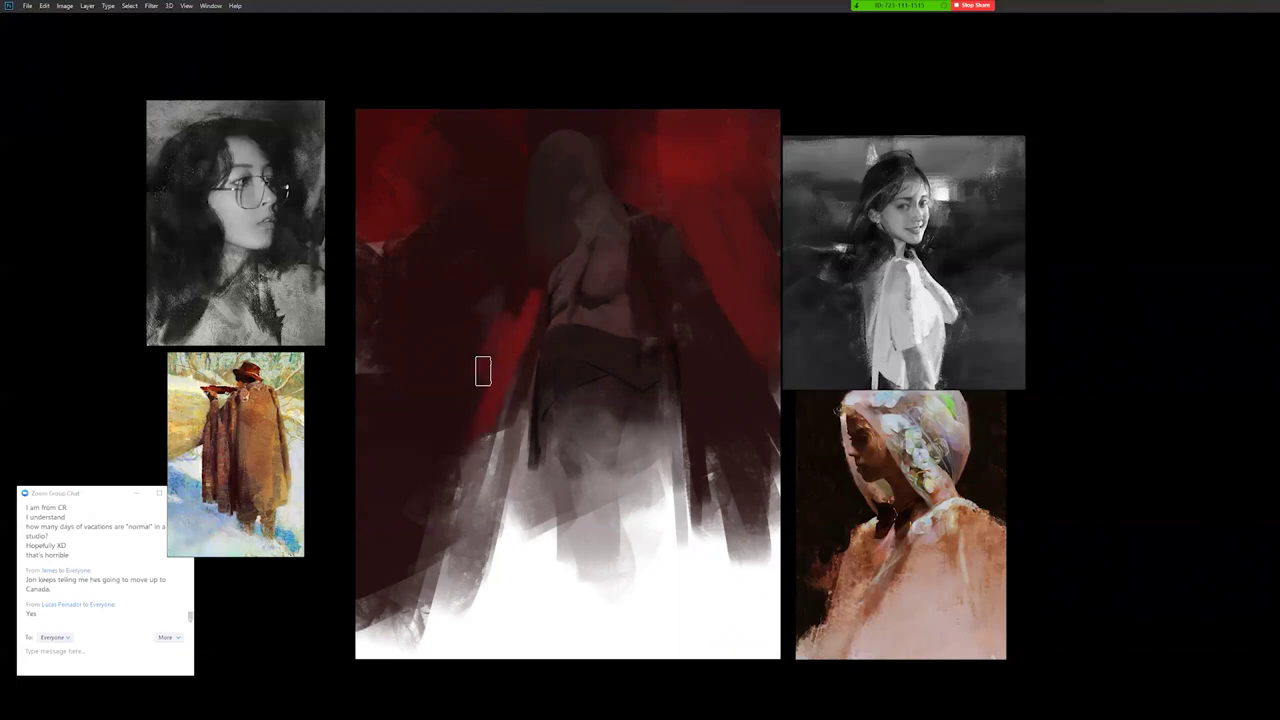
key(])
key(])
key(])
key(])
key(])
drag(454, 440, 468, 349)
drag(423, 470, 448, 348)
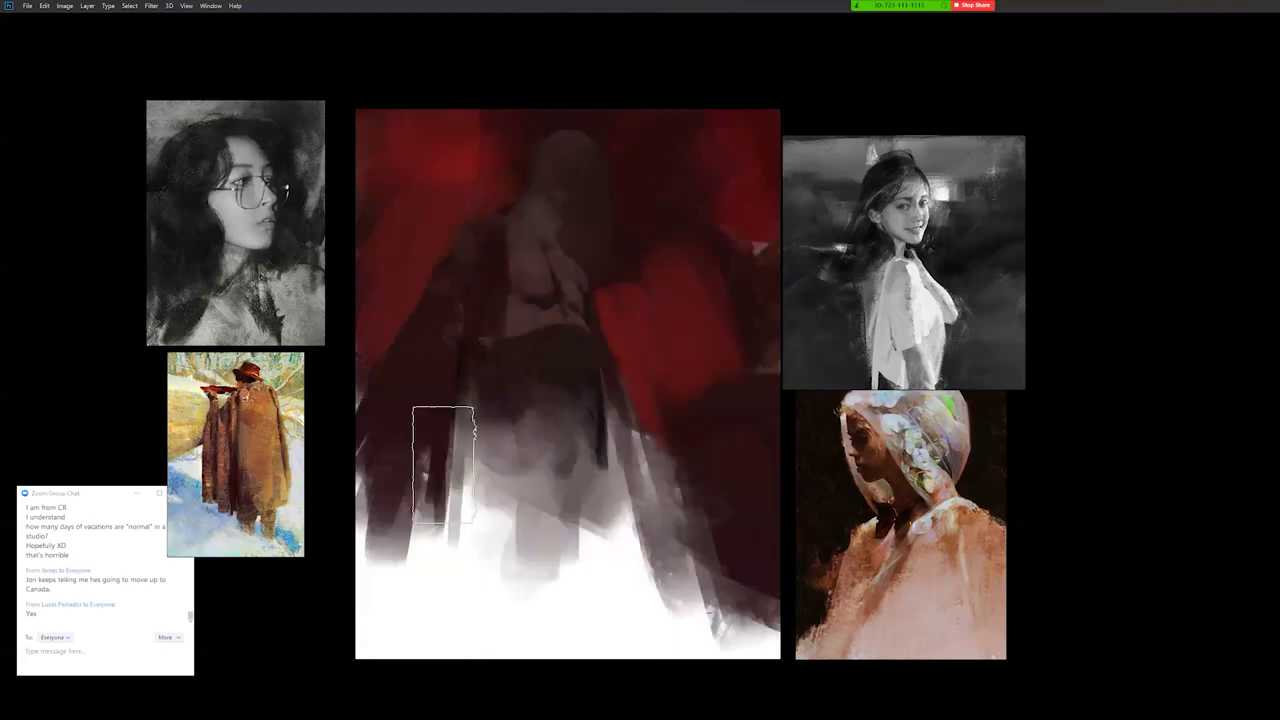
Reduce the brush size and refine the head, neck and chest with small grey strokes.
key(bracketleft)
key(bracketleft)
key(bracketleft)
key(bracketleft)
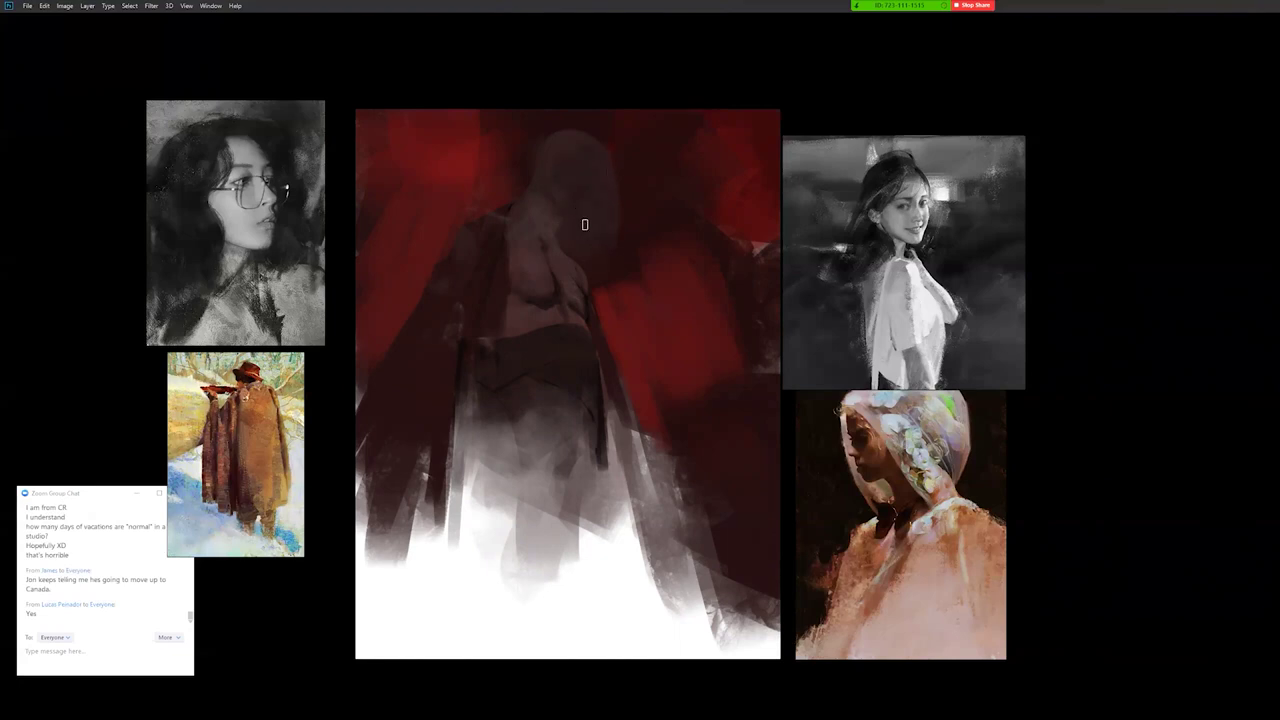
Mirror the canvas, rework the head's outer edge and shade the chest using a sampled skin tone.
key(ctrl+shift+h)
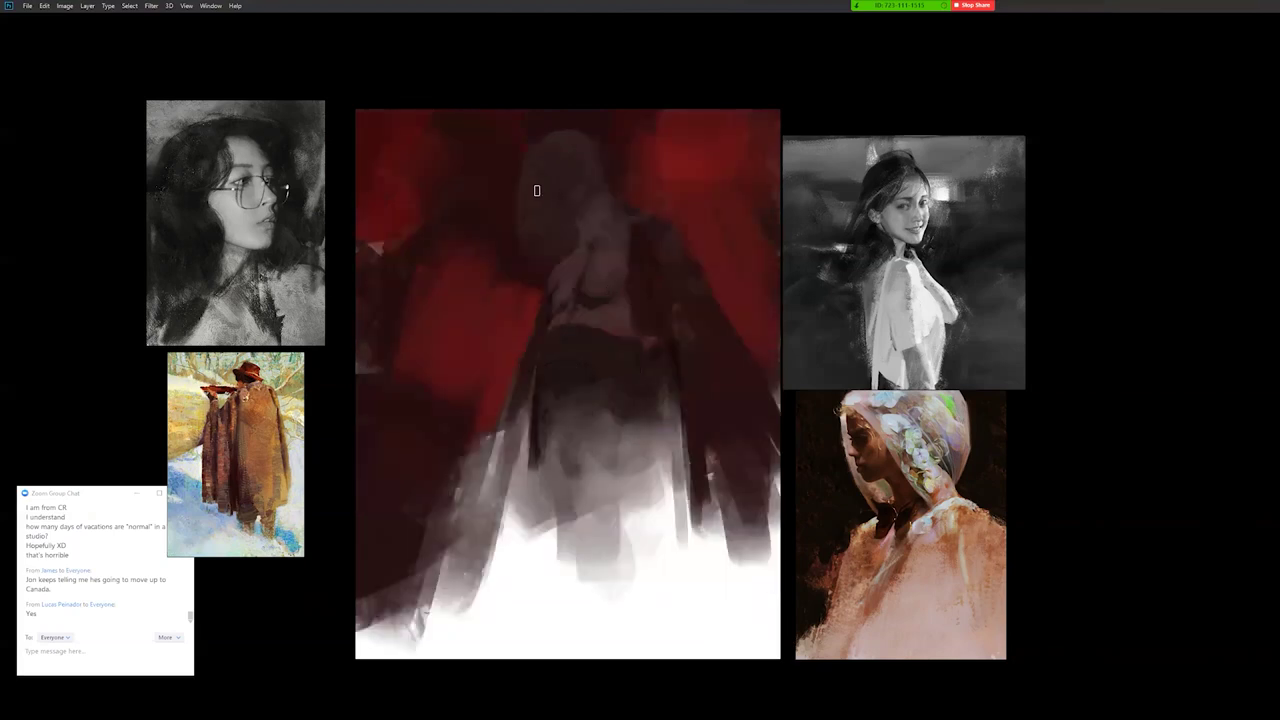
mouse_move(526, 169)
mouse_down()
mouse_move(514, 245)
mouse_move(532, 176)
mouse_move(527, 249)
mouse_move(514, 235)
mouse_up()
alt+click(585, 301)
drag(586, 300, 570, 284)
key(bracketleft)
key(bracketleft)
key(bracketright)
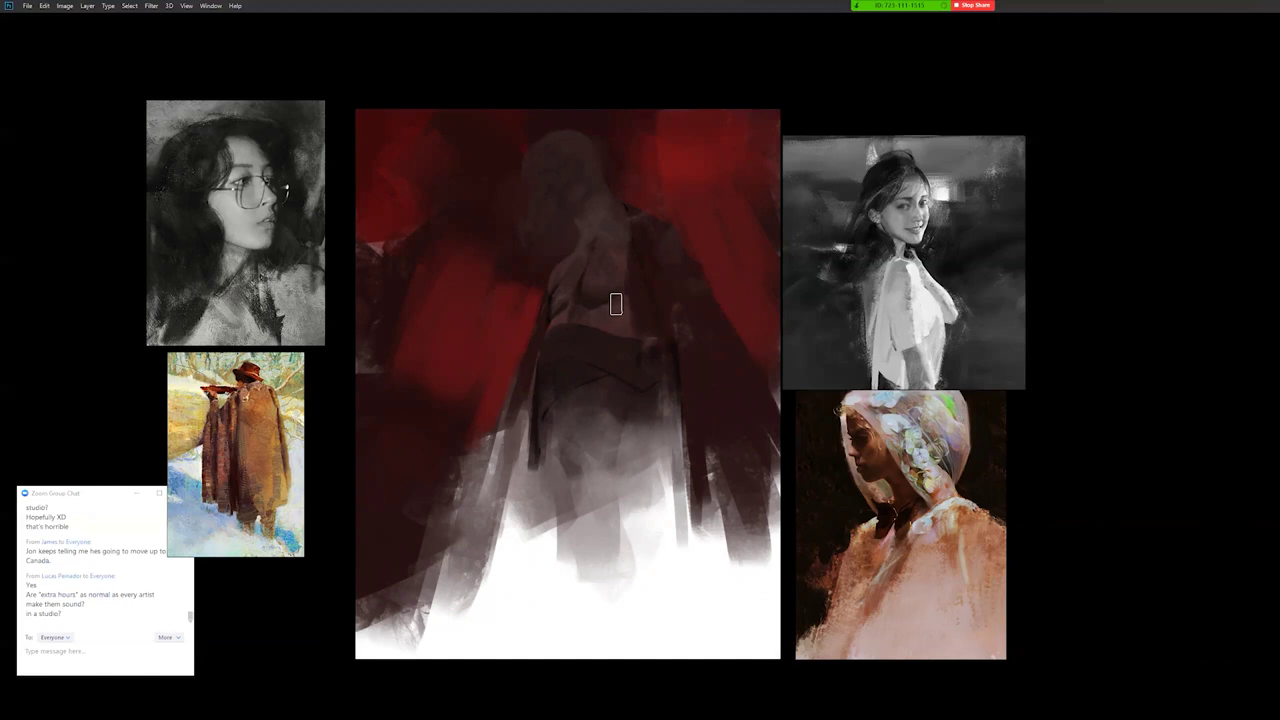
Flip the canvas back, narrow the head and darken the face area, enlarging the brush.
key(ctrl+h)
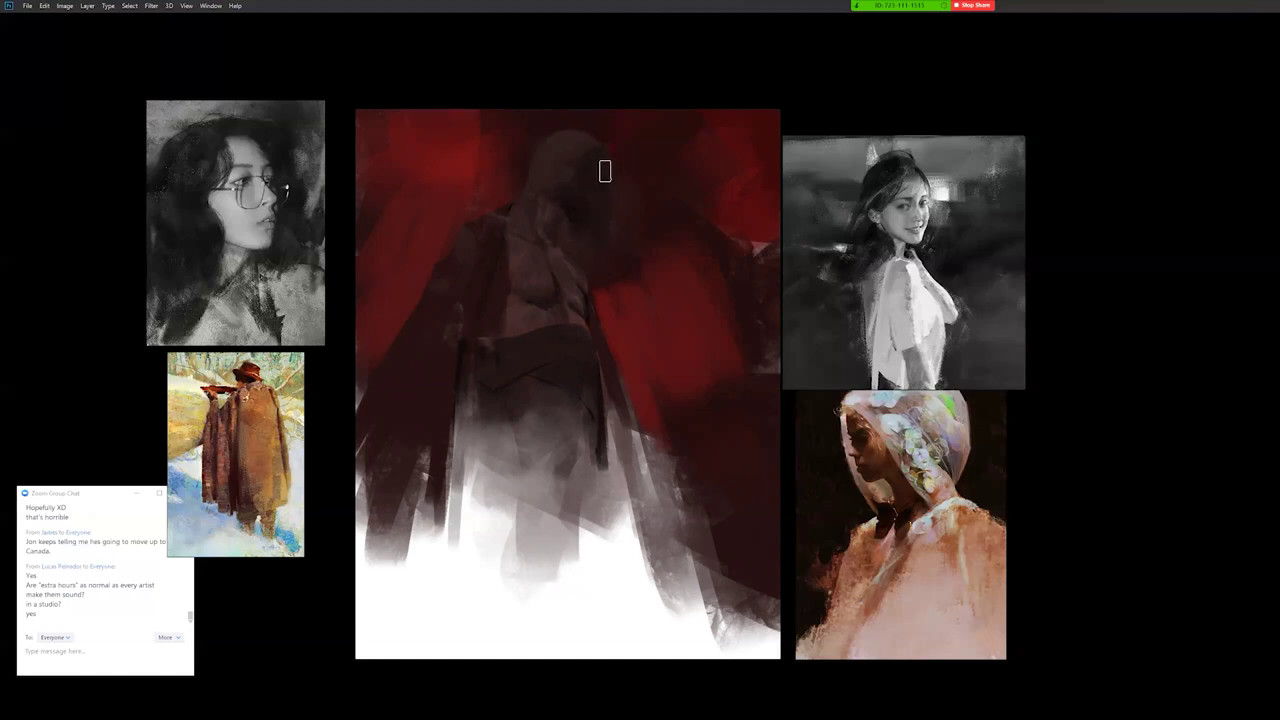
key(bracketright)
key(bracketright)
key(bracketright)
Check the composition at thumbnail size and mirrored, and refine the face, neck and coat with a smaller brush.
drag(652, 360, 580, 366)
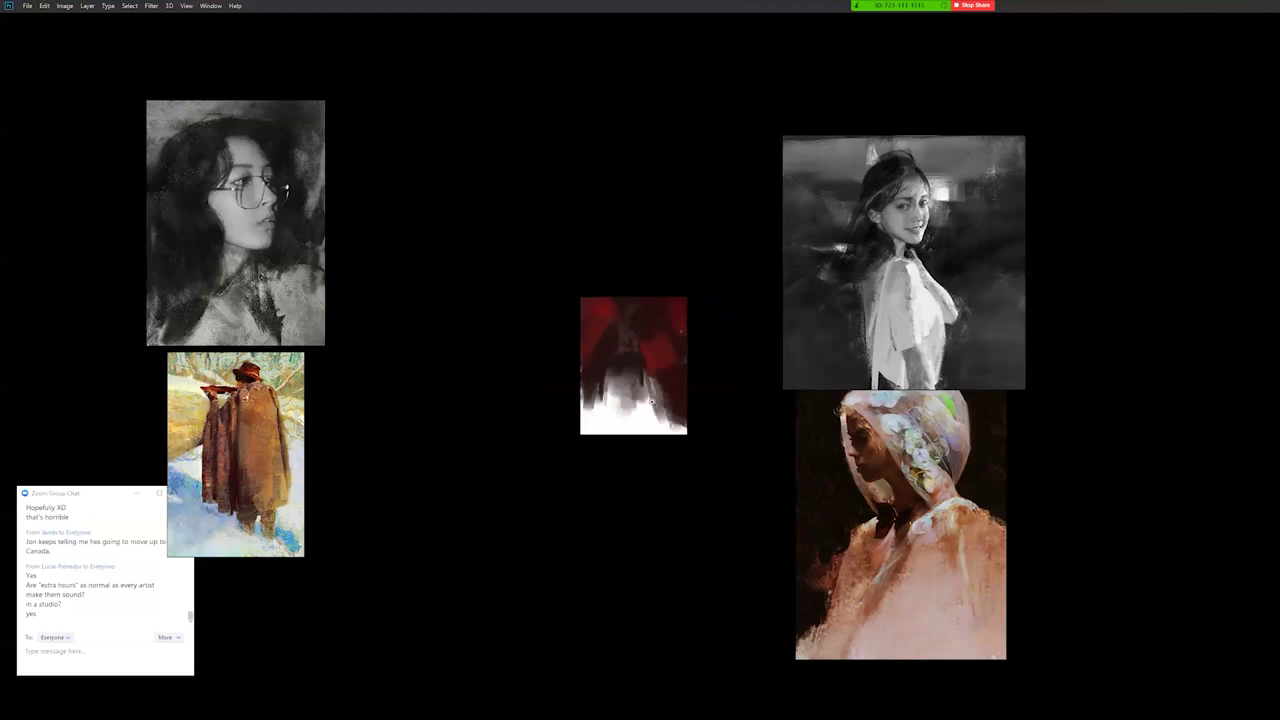
key(ctrl+shift+h)
key(ctrl+plus)
key(ctrl+plus)
key(ctrl+plus)
key(ctrl+plus)
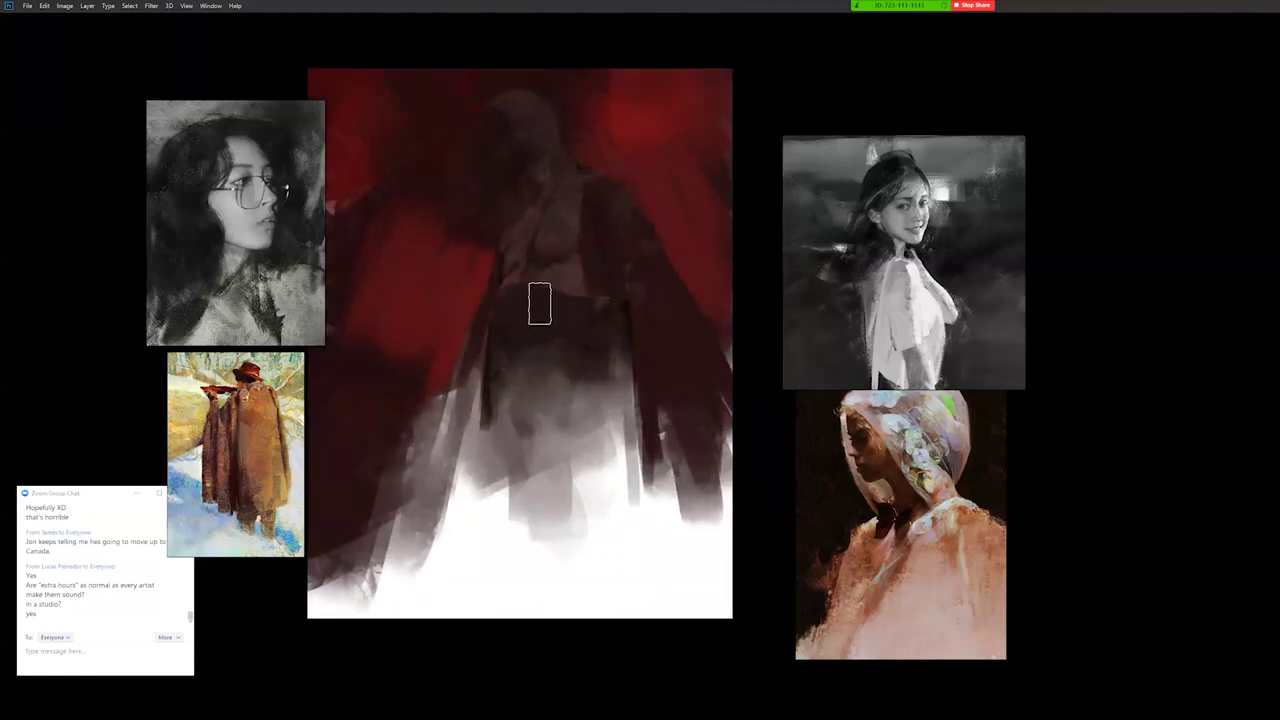
key(bracketleft)
key(bracketleft)
key(bracketleft)
key(bracketleft)
key(bracketleft)
key(ctrl+h)
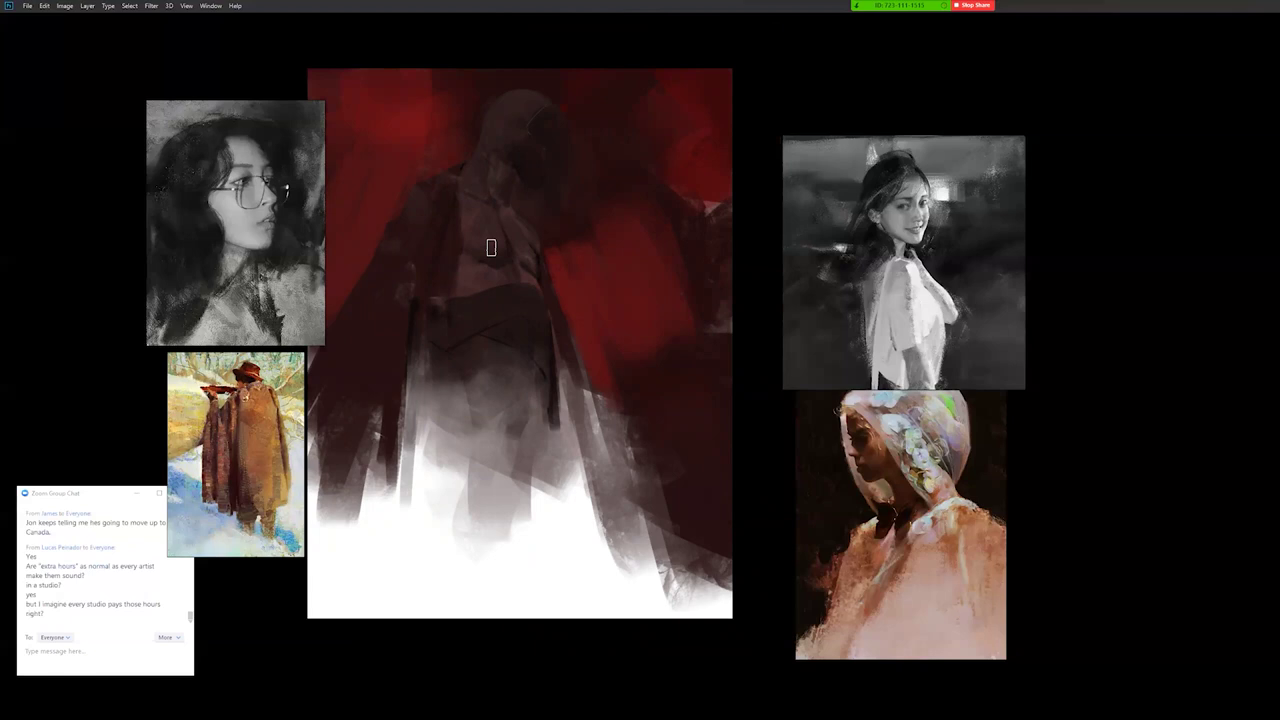
Dismiss the unintended command and undo the last two brush strokes.
key(alt+d)
key(Escape)
key(ctrl+alt+z)
key(ctrl+alt+z)
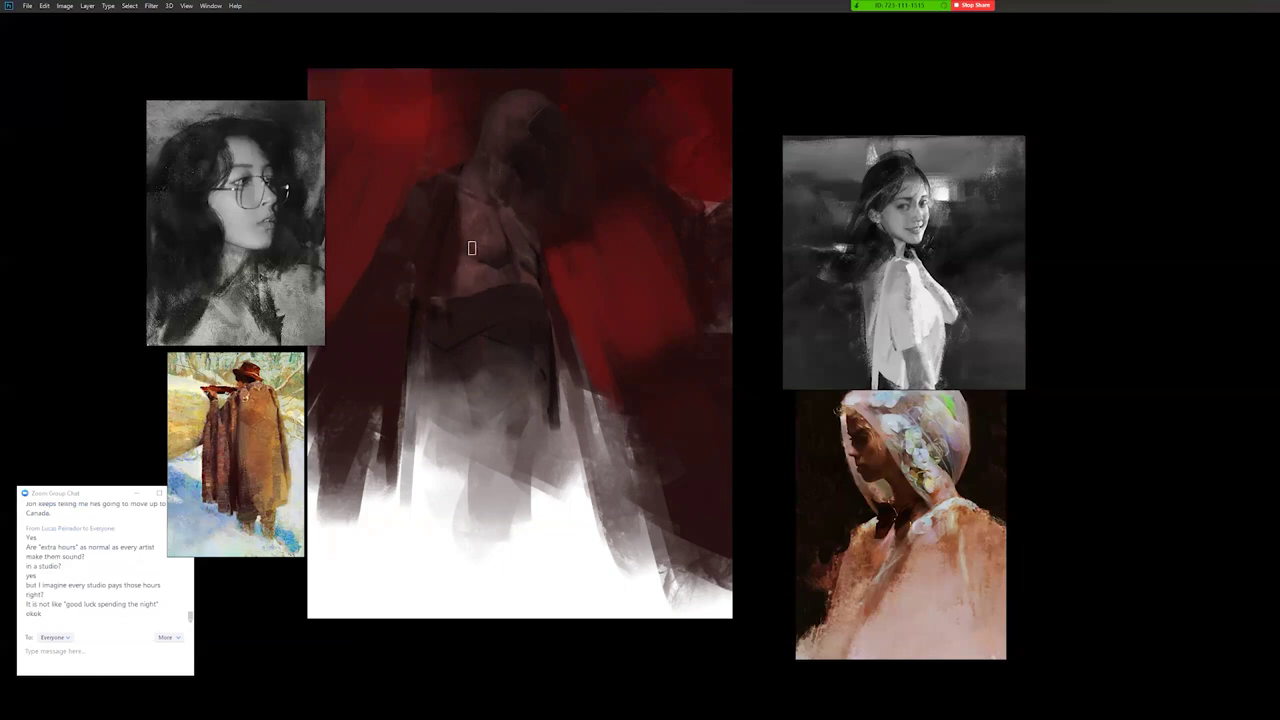
Paint over the chest with a larger brush, check the composition at thumbnail size, then shrink the brush.
key(])
key(])
key(])
mouse_move(504, 222)
mouse_down()
mouse_move(518, 258)
mouse_move(536, 260)
mouse_up()
scroll(561, 308, down, 3)
scroll(569, 320, up, 3)
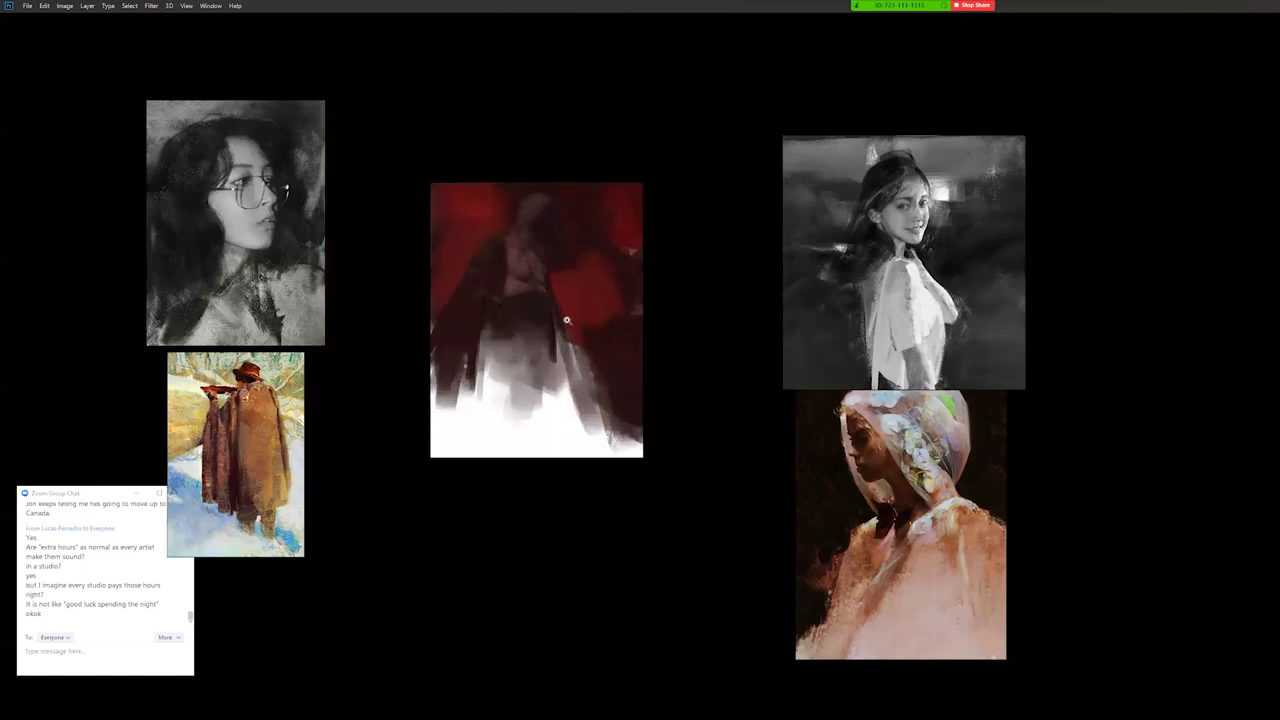
drag(462, 167, 470, 139)
key([)
key([)
key([)
key([)
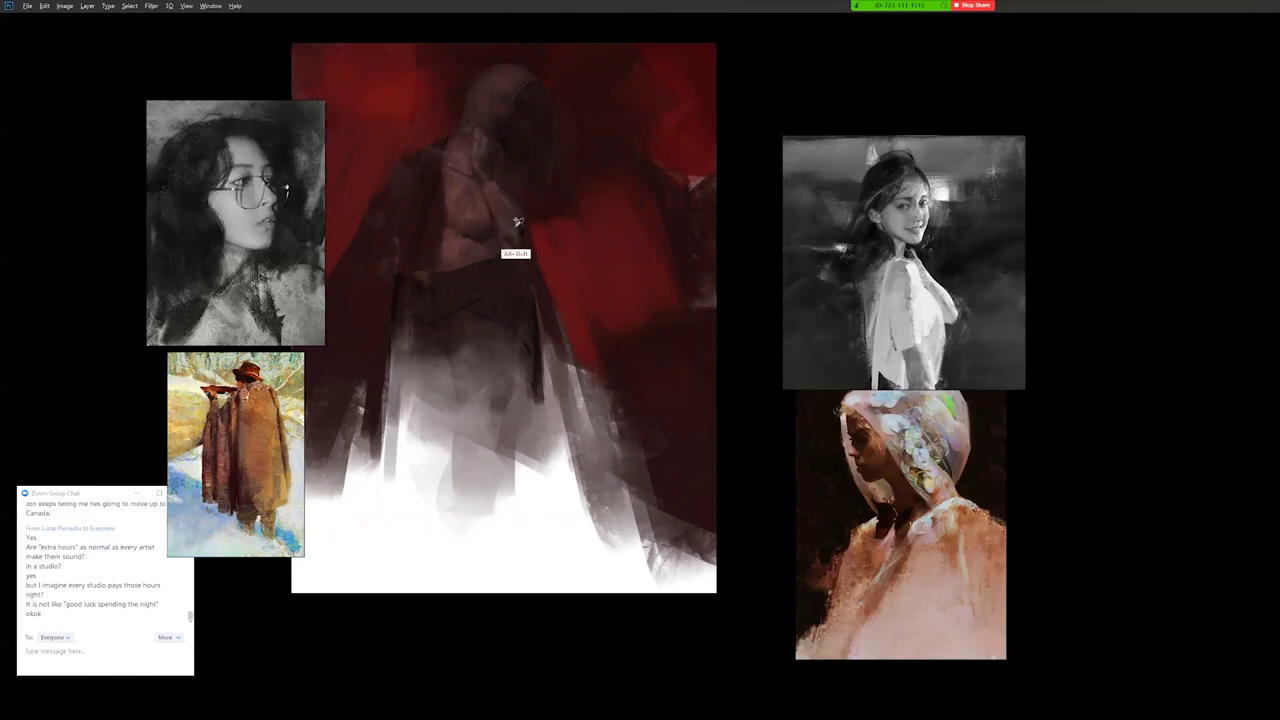
Reveal the brush options, set the brush blending mode to Normal and return to full-screen view.
key(f)
key(f)
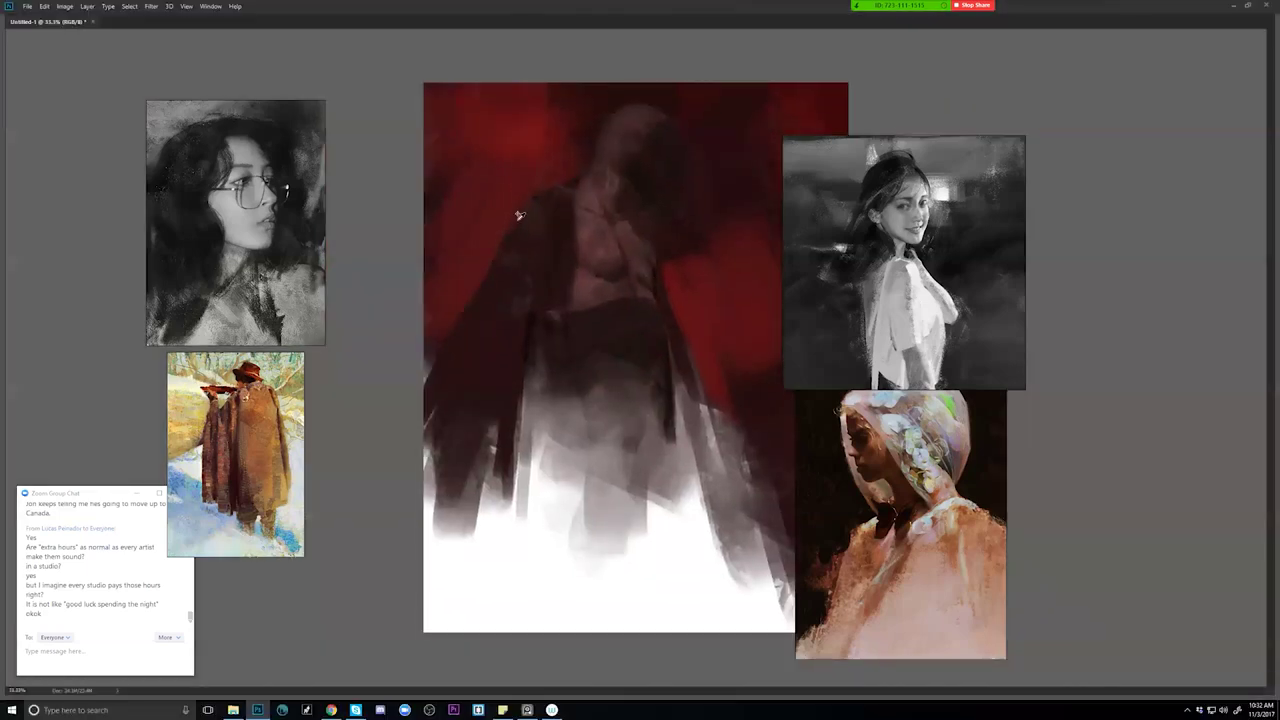
key(f)
key(f)
key(f)
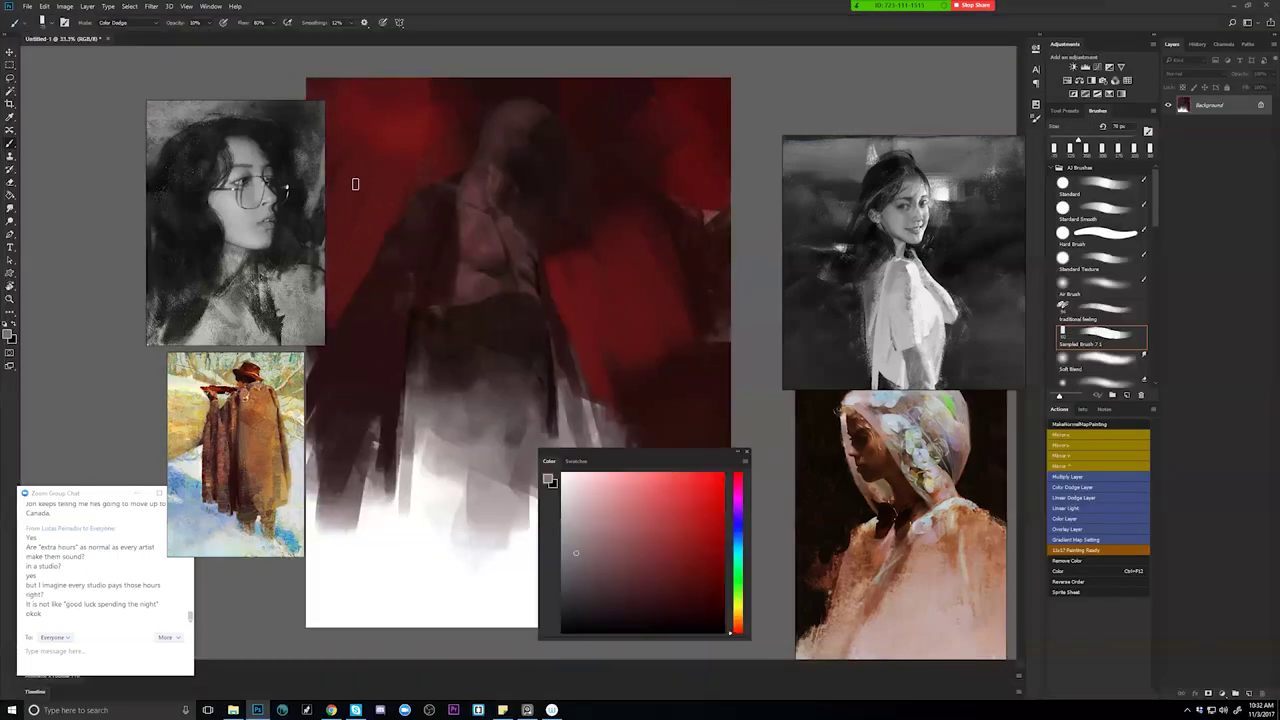
click(113, 22)
click(113, 33)
key(f)
key(f)
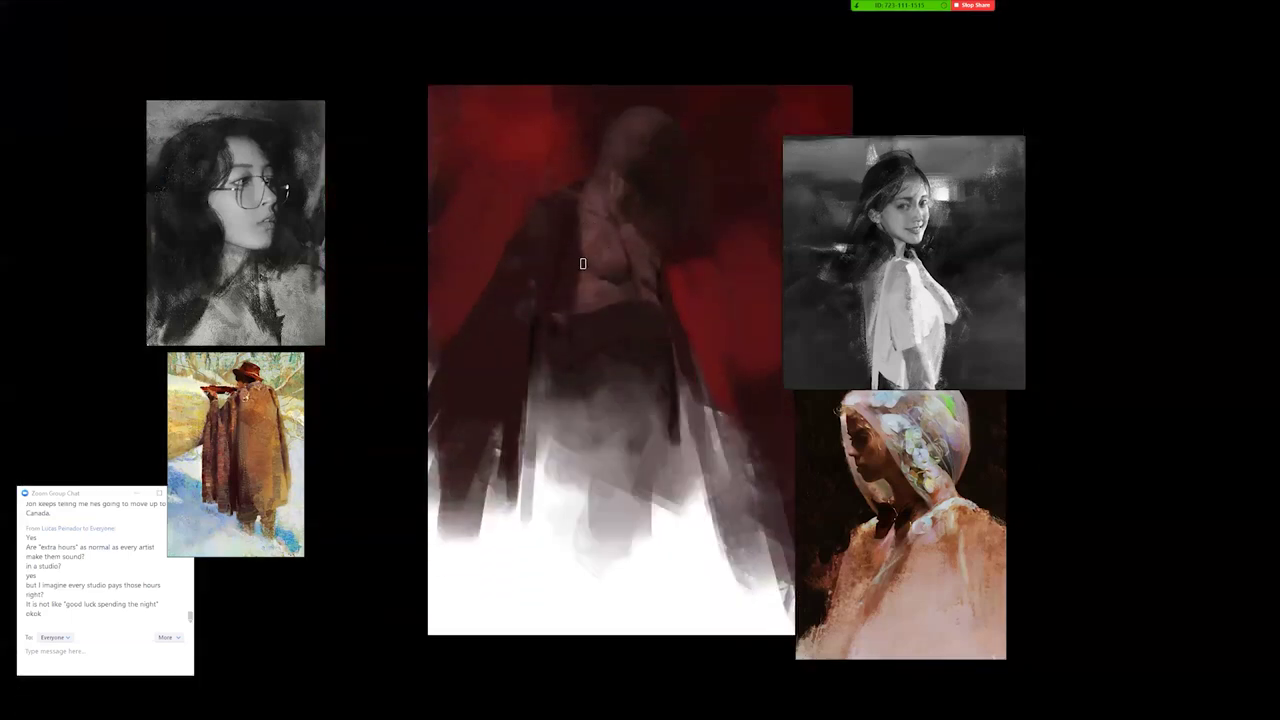
Switch to the Chrome browser and search Google Images for "phil hale" in a new tab.
key(alt)
key(alt+Tab)
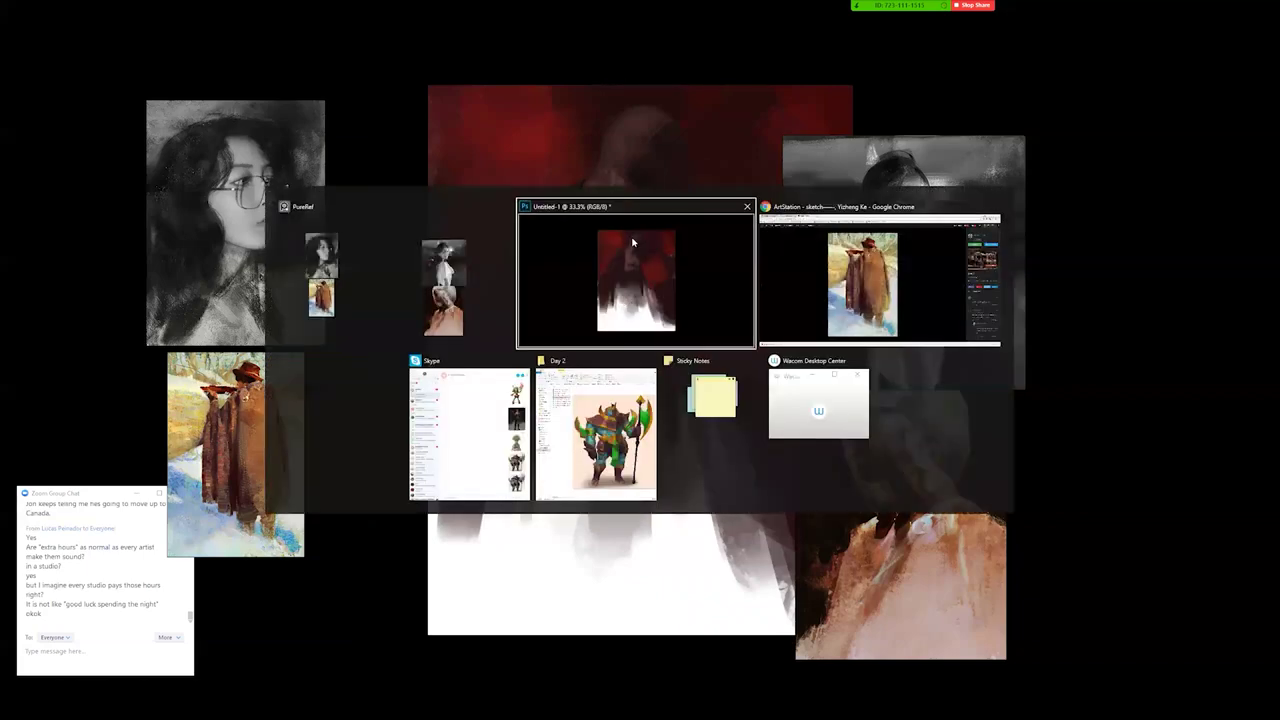
click(304, 8)
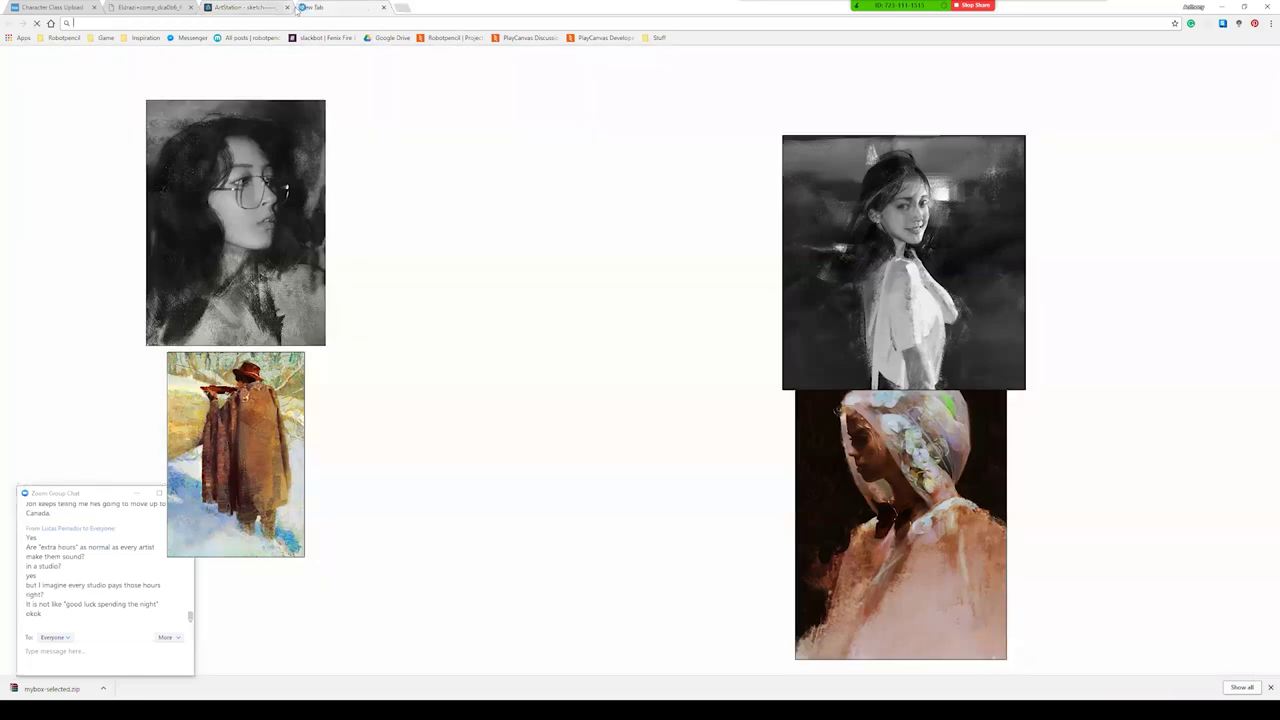
text(jer)
key(BackSpace)
key(BackSpace)
key(BackSpace)
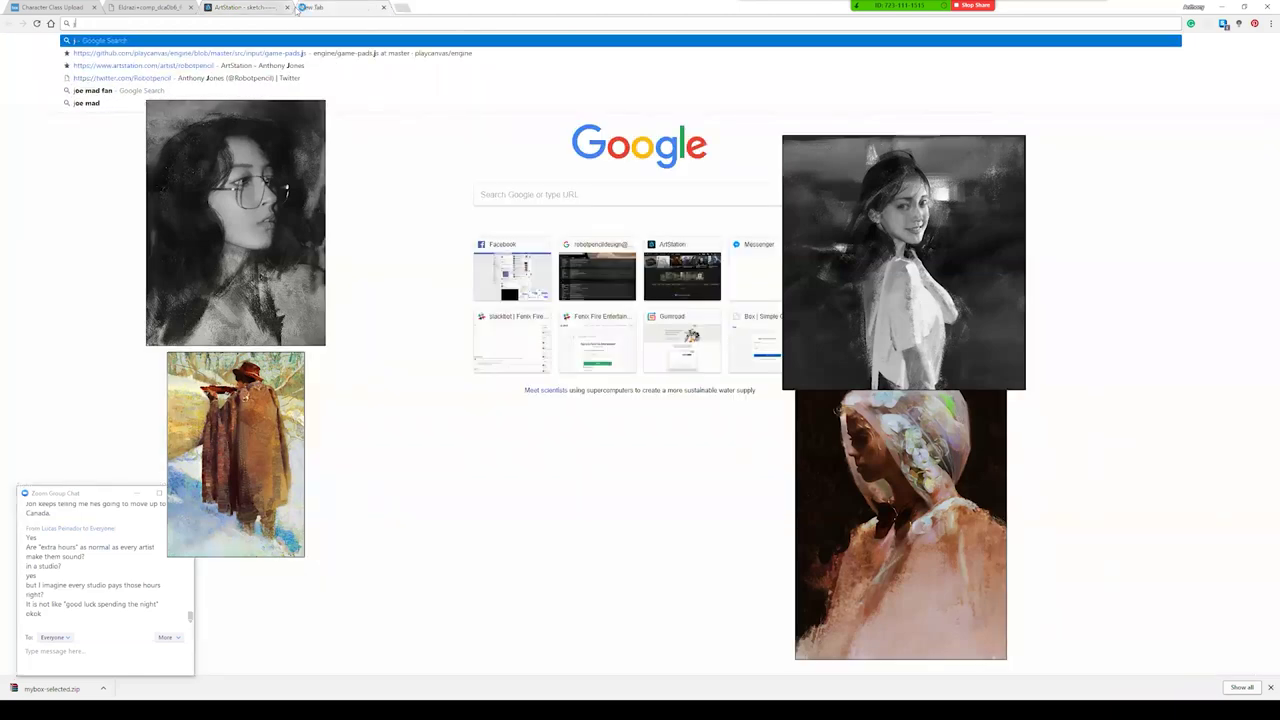
text(phil hale)
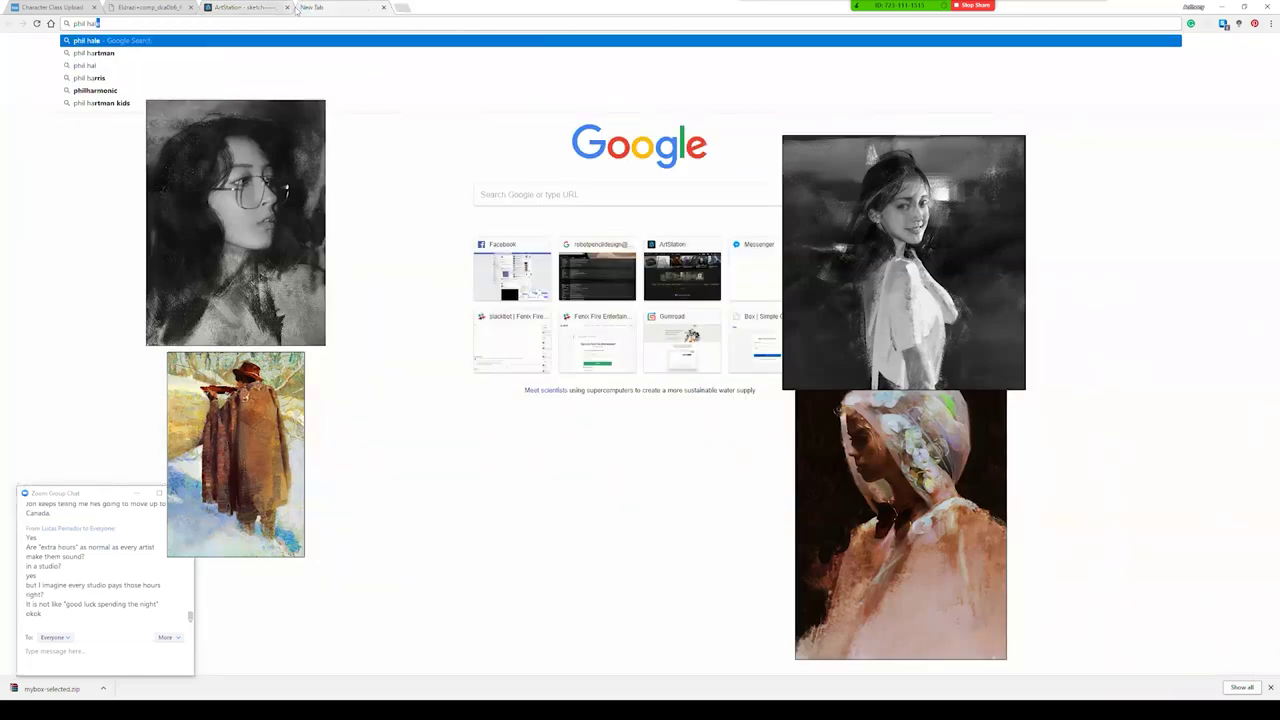
key(Return)
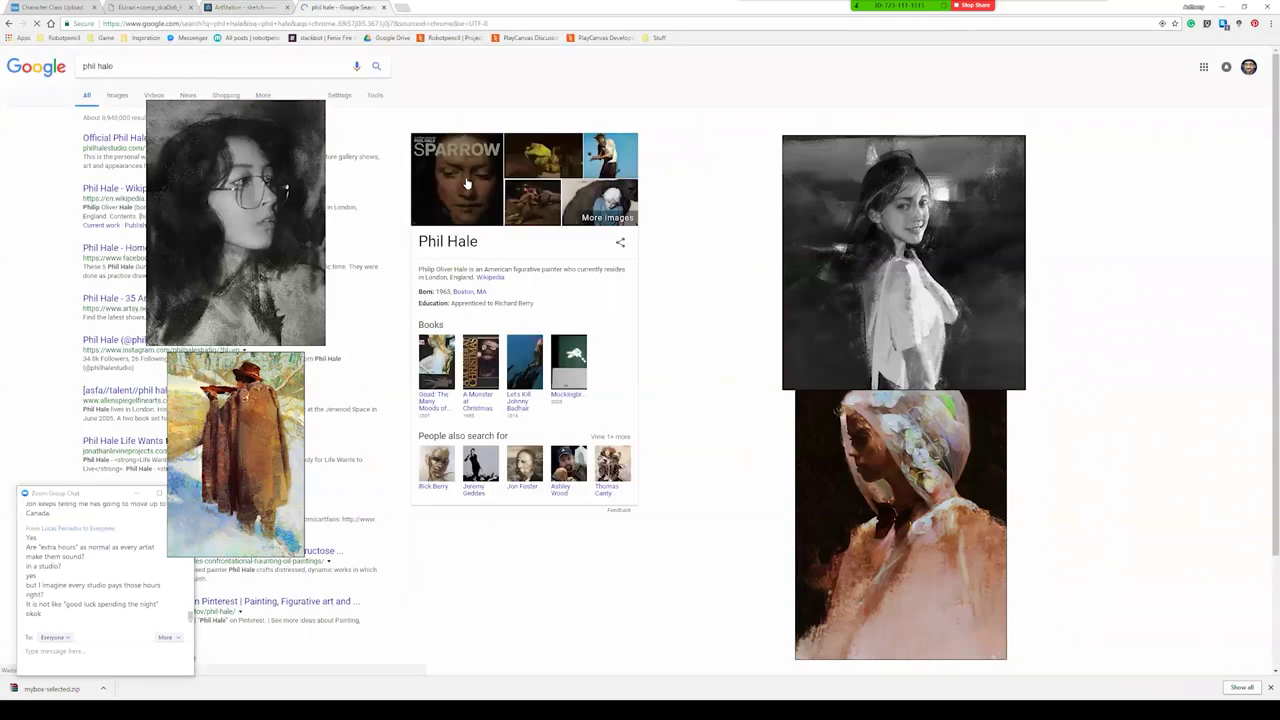
click(118, 96)
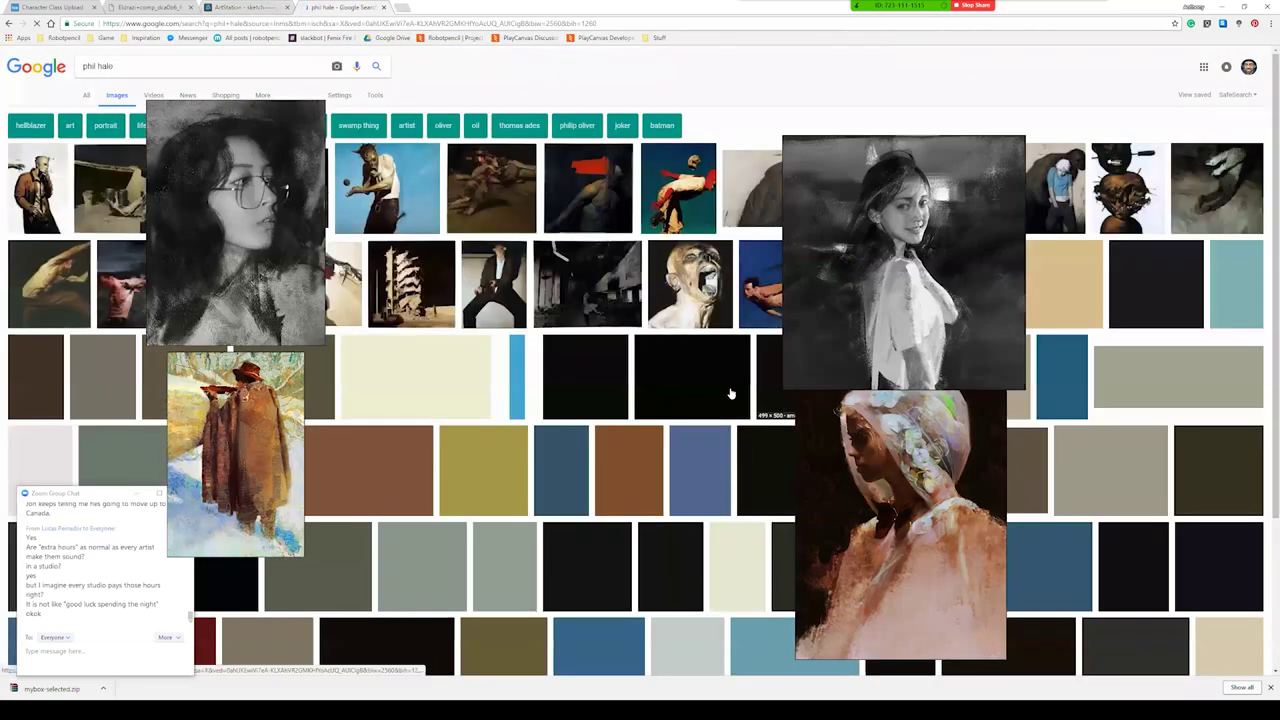
Move the grey portrait of the woman in white aside, browse the results and add the leaping shirtless man painting to the references.
drag(1055, 341, 952, 301)
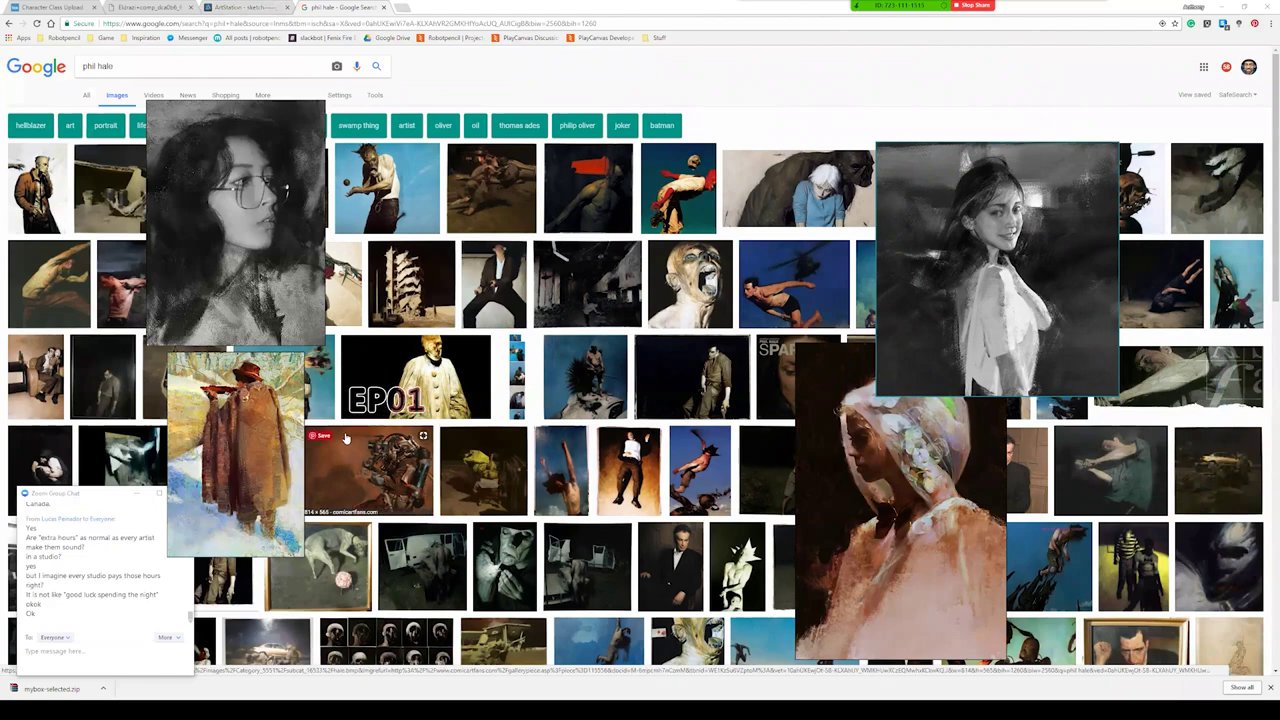
scroll(415, 430, down, 3)
scroll(415, 430, down, 3)
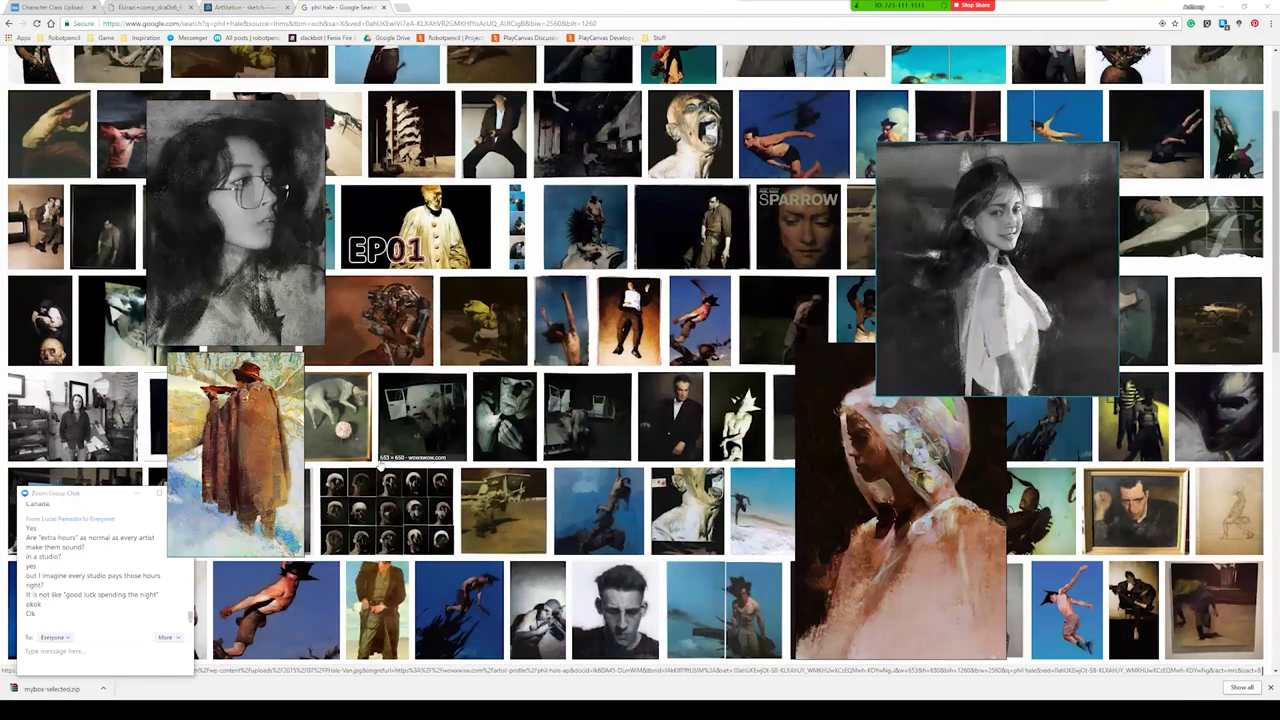
scroll(380, 460, down, 2)
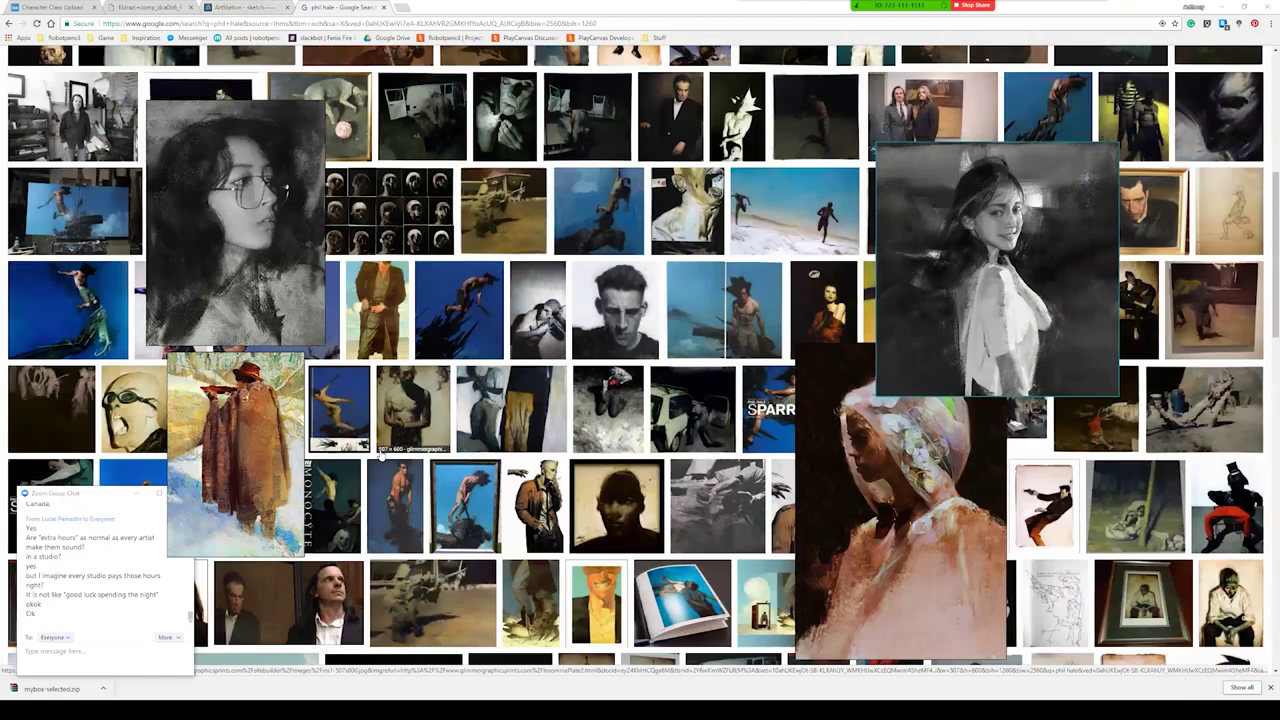
scroll(380, 455, down, 3)
scroll(380, 450, up, 5)
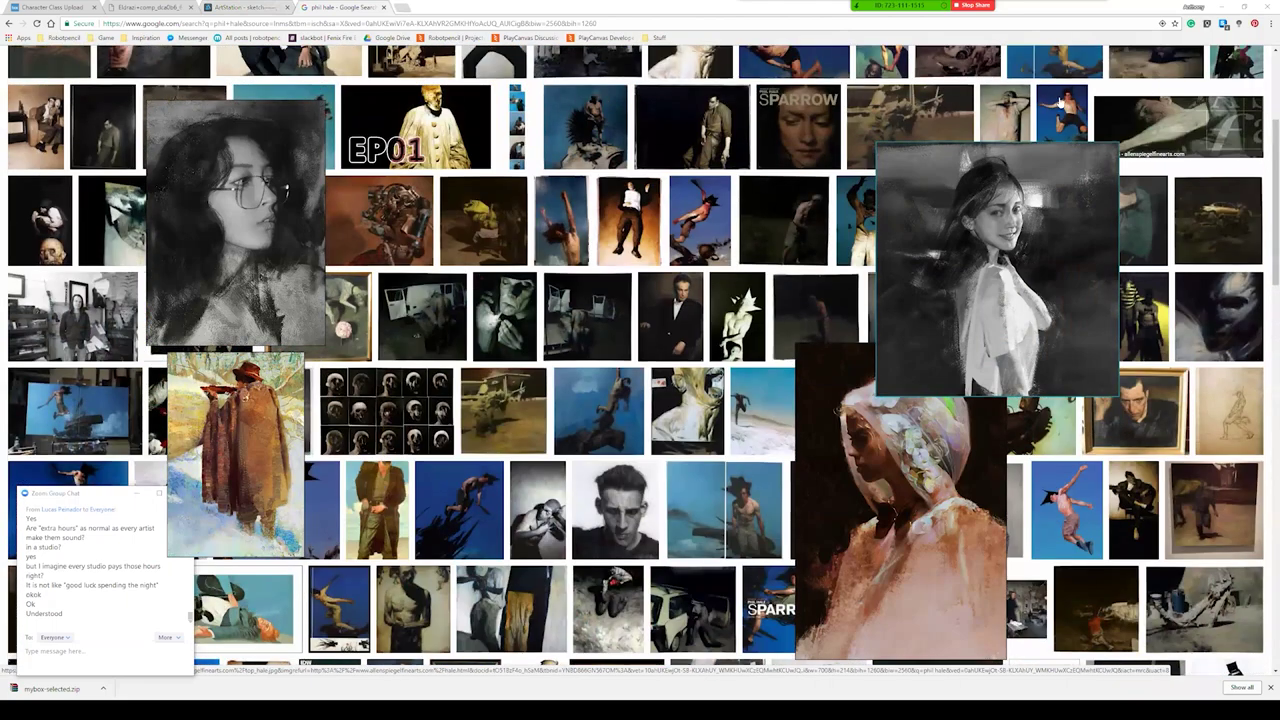
click(1062, 124)
drag(451, 327, 752, 323)
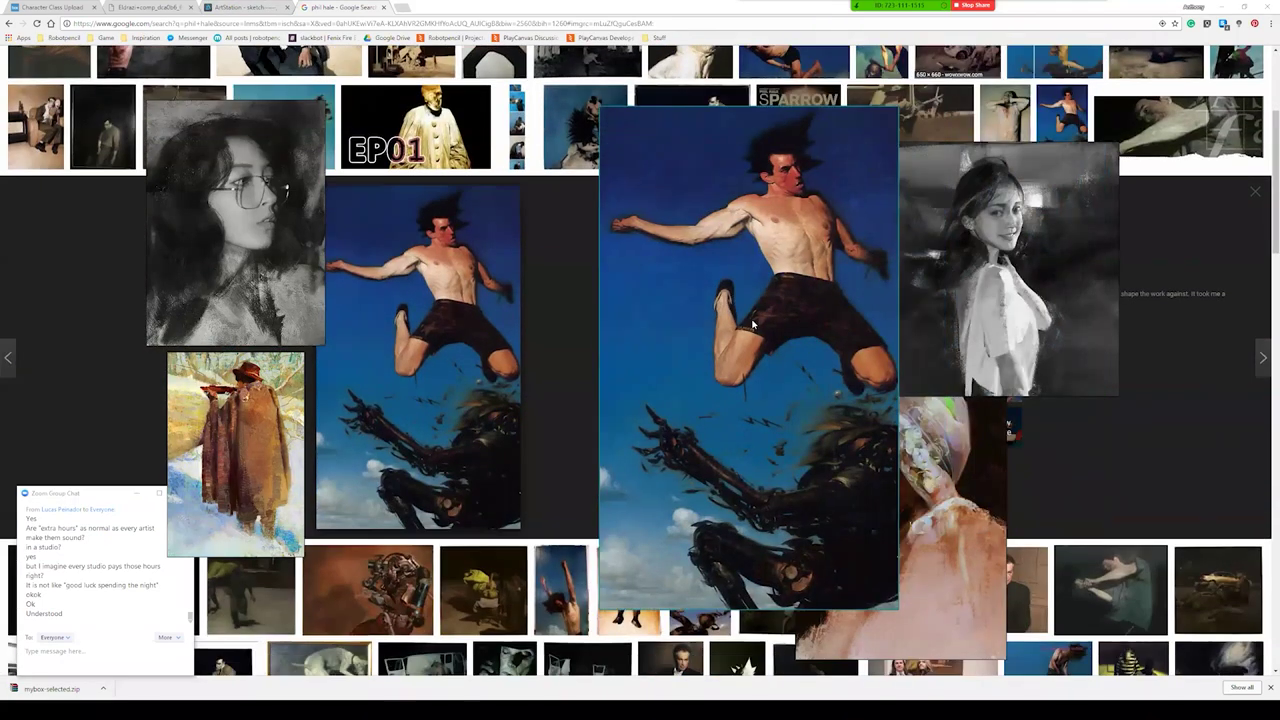
Scale down the leaping man reference, place it below the glasses portrait and shift the coated figures painting beside it.
scroll(748, 323, down, 3)
scroll(749, 330, up, 2)
drag(749, 330, 179, 450)
mouse_move(297, 463)
mouse_down()
mouse_move(371, 548)
mouse_move(351, 562)
mouse_up()
Switch back to Photoshop and move the chat window above the glasses portrait, clear of the leaping man reference.
key(alt+Tab)
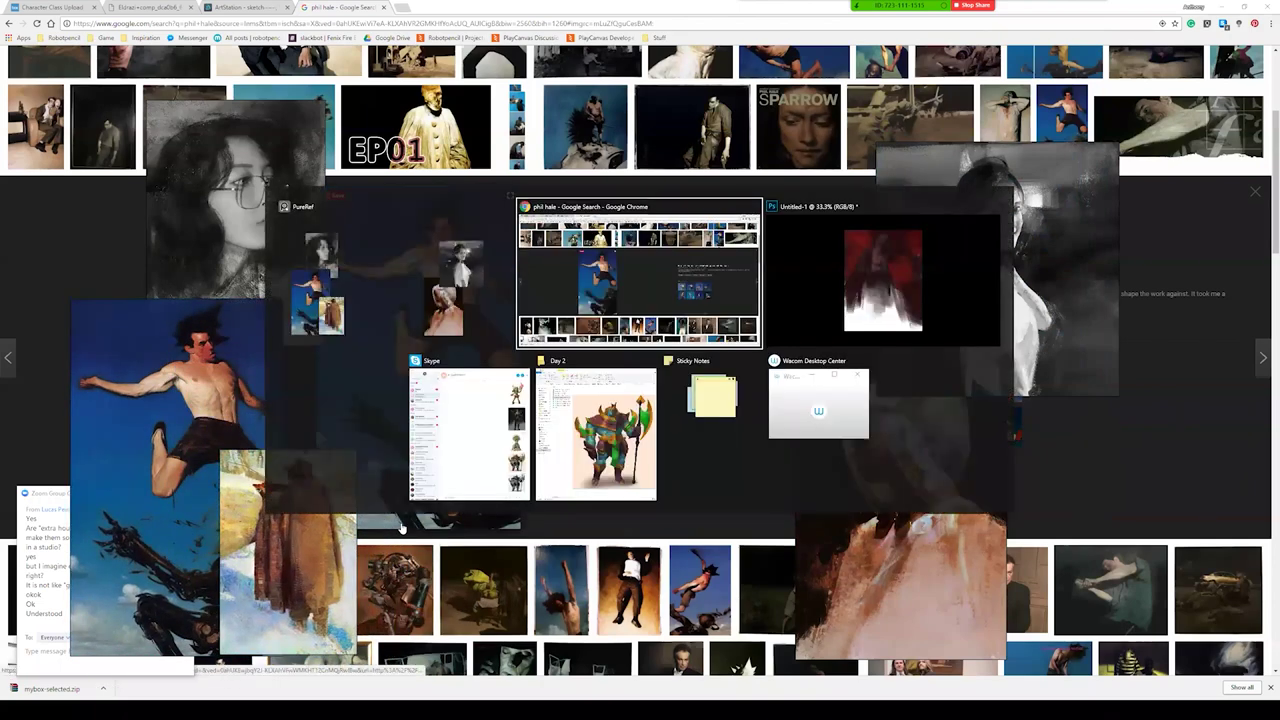
key(alt+Tab)
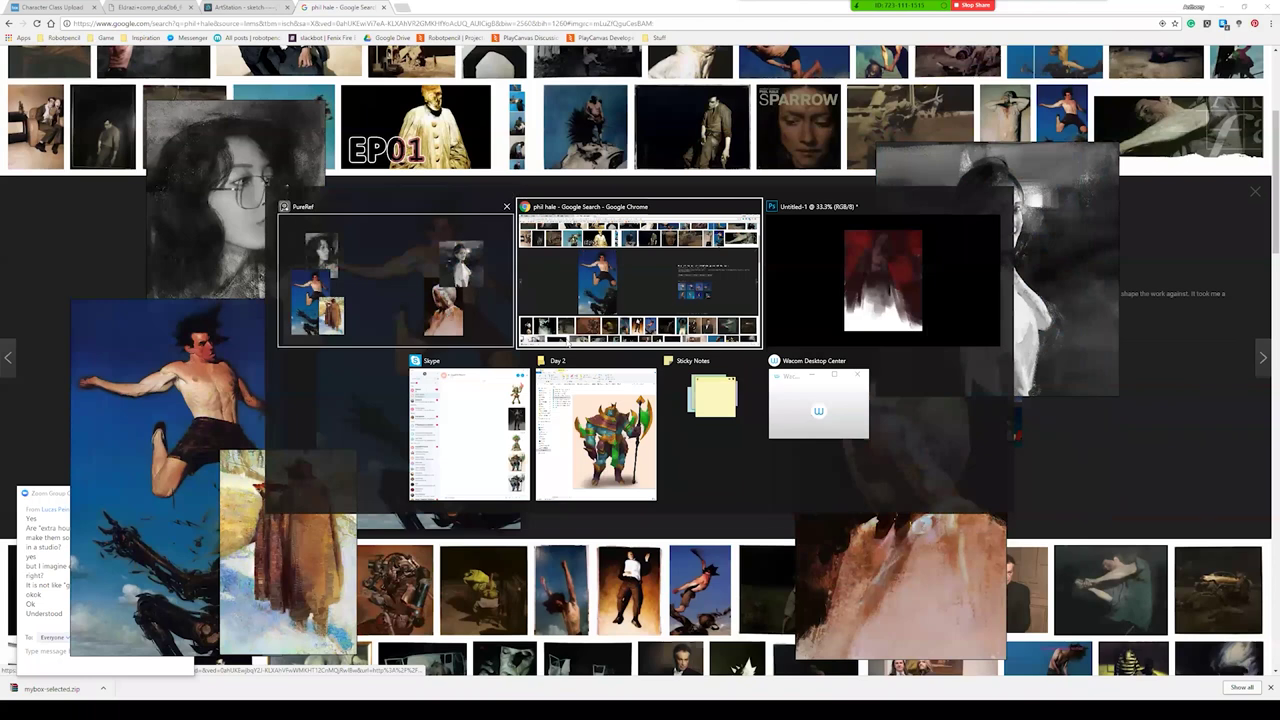
click(921, 282)
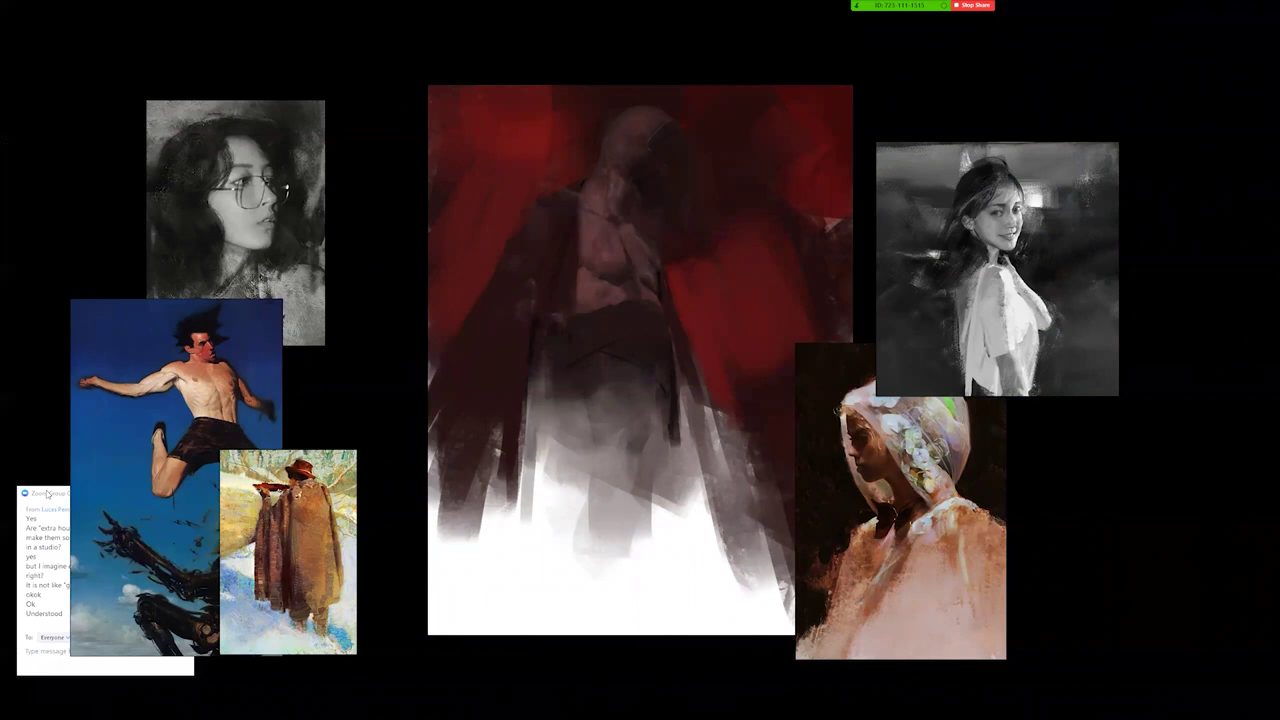
drag(47, 494, 42, 34)
Sample a tone from the torso, show the floating colour picker and place it over the canvas's upper corner.
drag(611, 264, 559, 266)
ctrl+click(625, 291)
scroll(586, 263, down, 2)
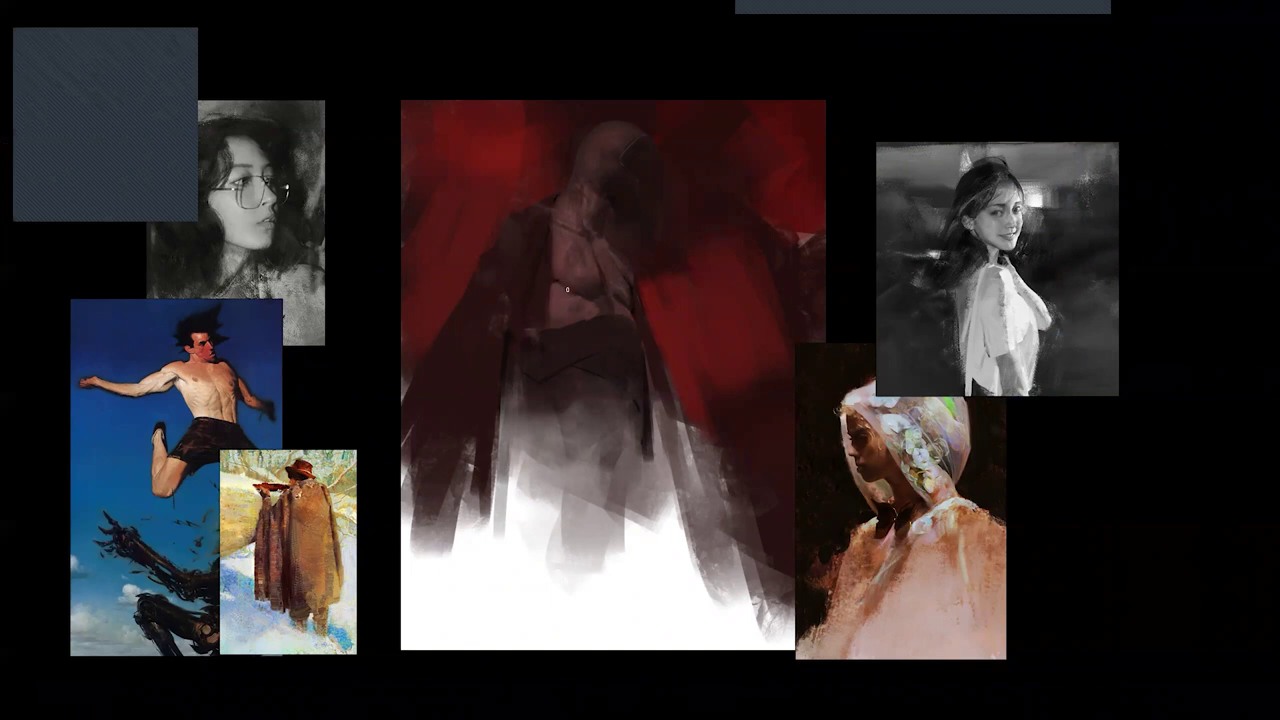
key(alt)
key(F6)
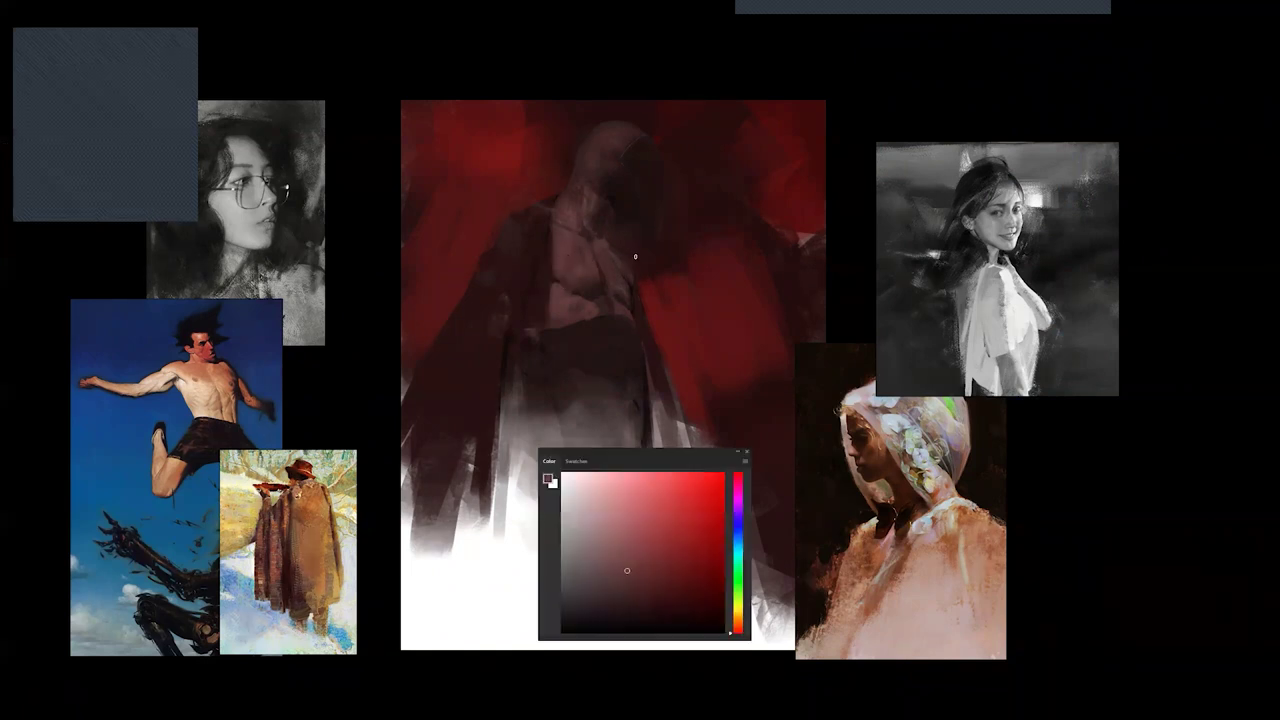
drag(656, 459, 809, 61)
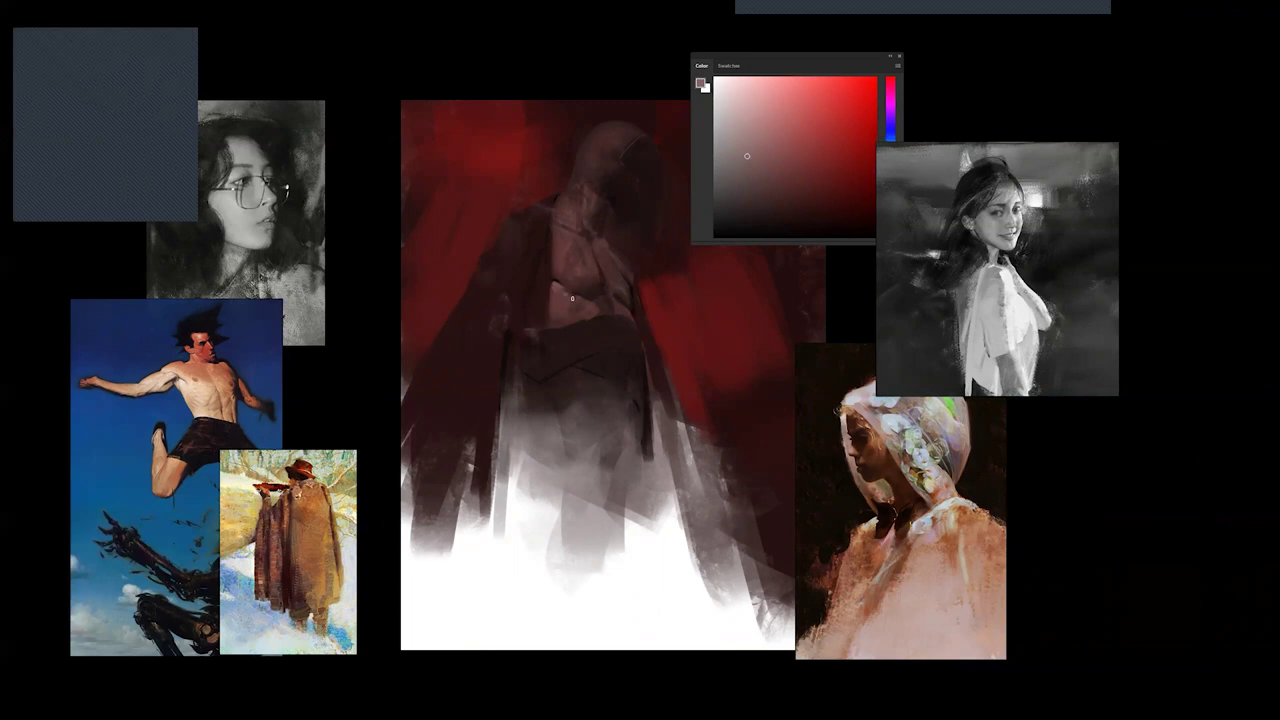
Show the full interface, inspect the brush's Shape Dynamics settings and reposition the grey portrait of the woman in white.
key(Tab)
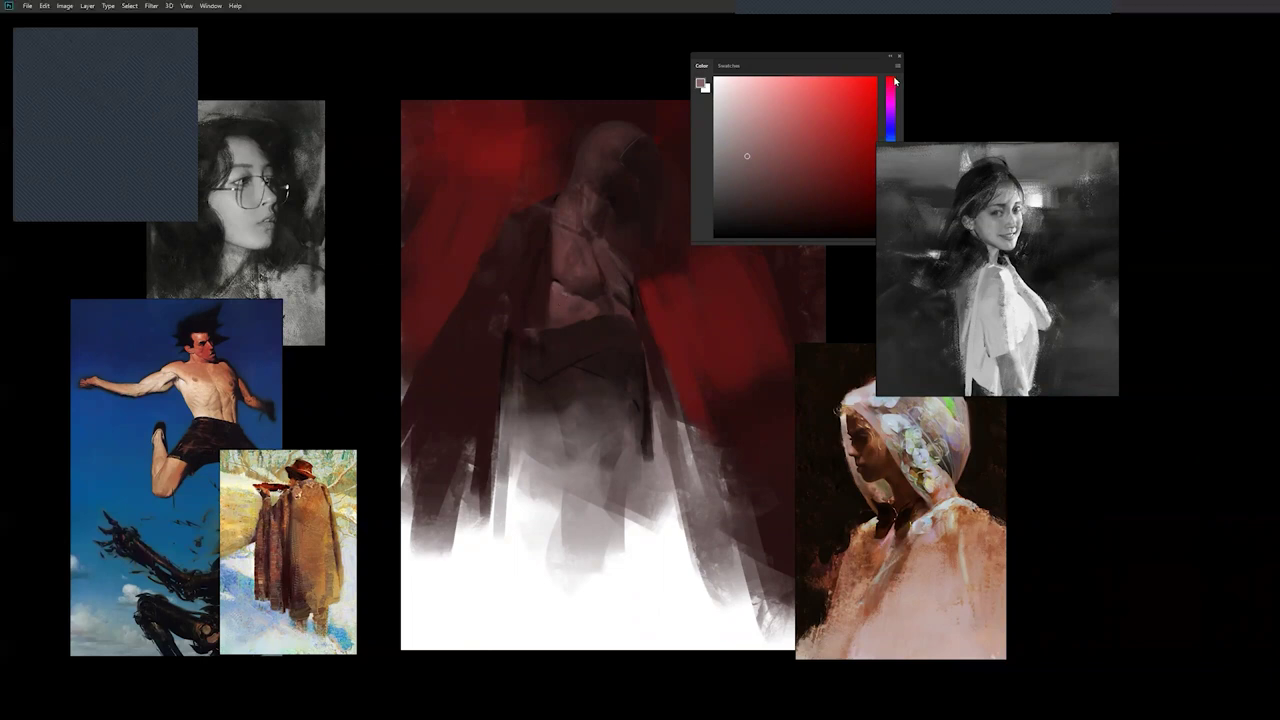
click(1034, 118)
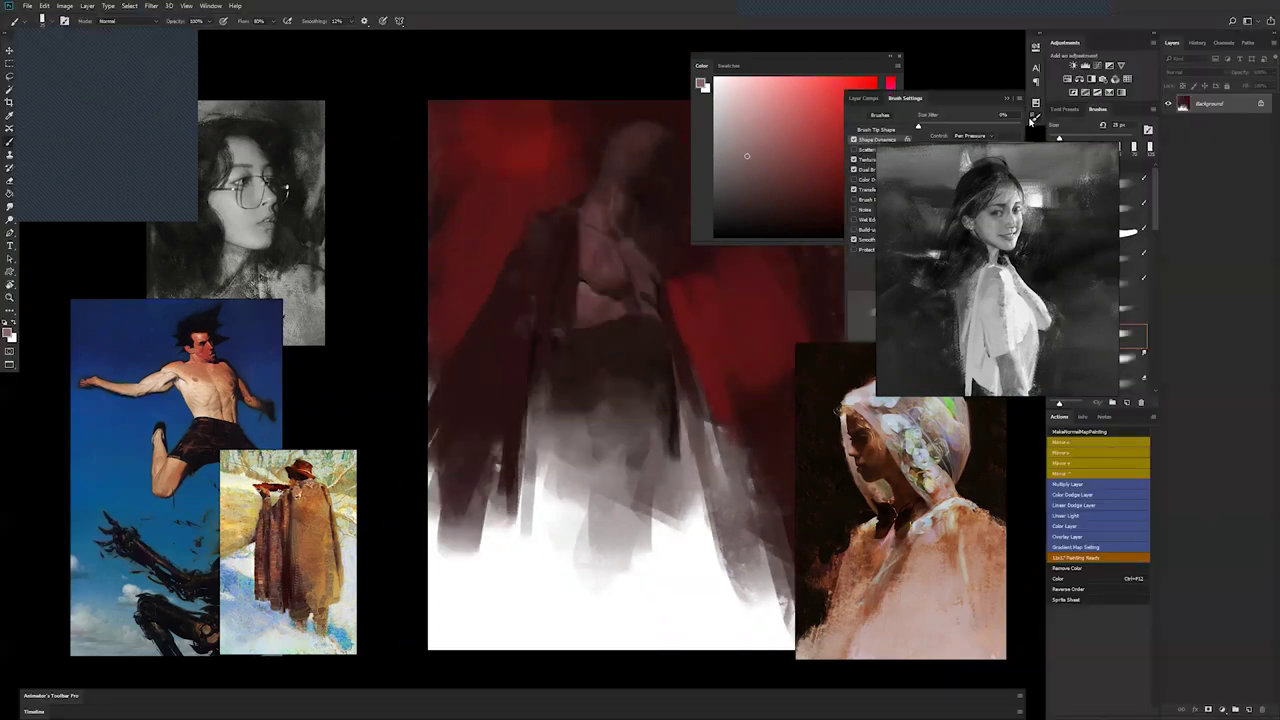
mouse_move(995, 161)
mouse_down()
mouse_move(1013, 228)
mouse_move(994, 308)
mouse_up()
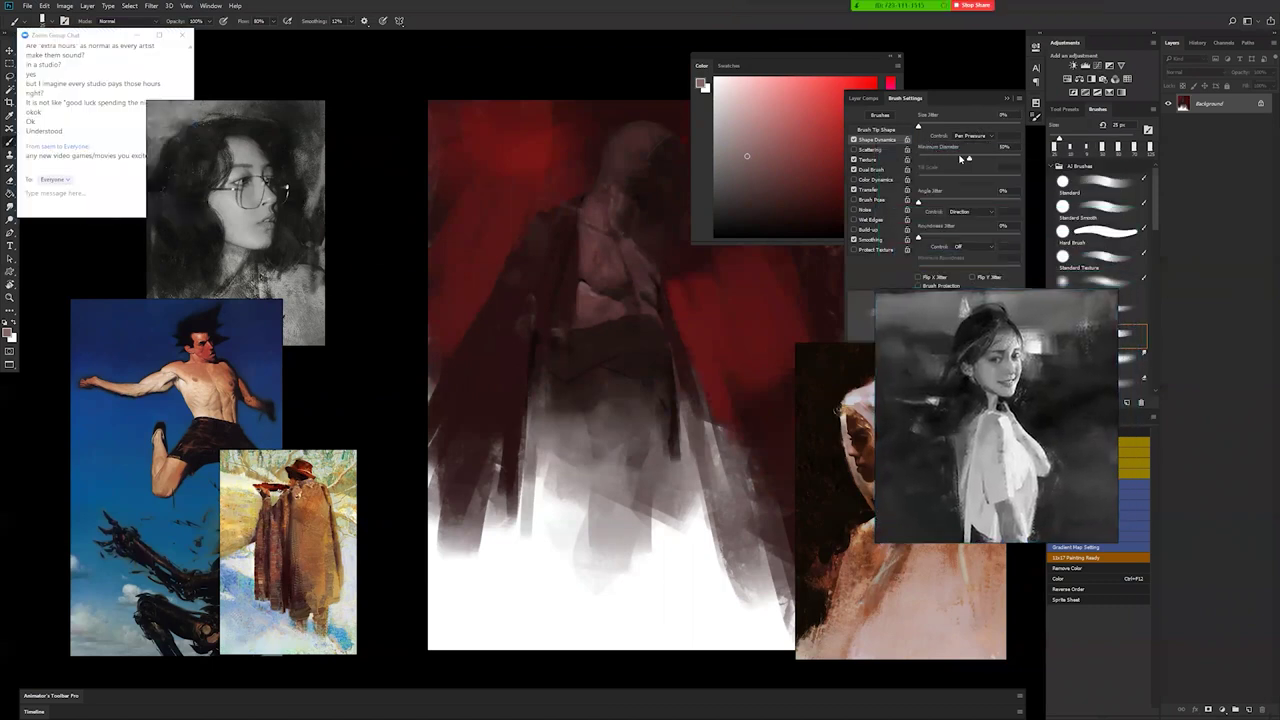
click(1036, 118)
drag(942, 336, 918, 146)
Refine the abdomen and the adjoining coat edge with sampled skin and dark coat tones.
click(585, 316)
key(z)
click(595, 311)
drag(534, 331, 450, 362)
key(b)
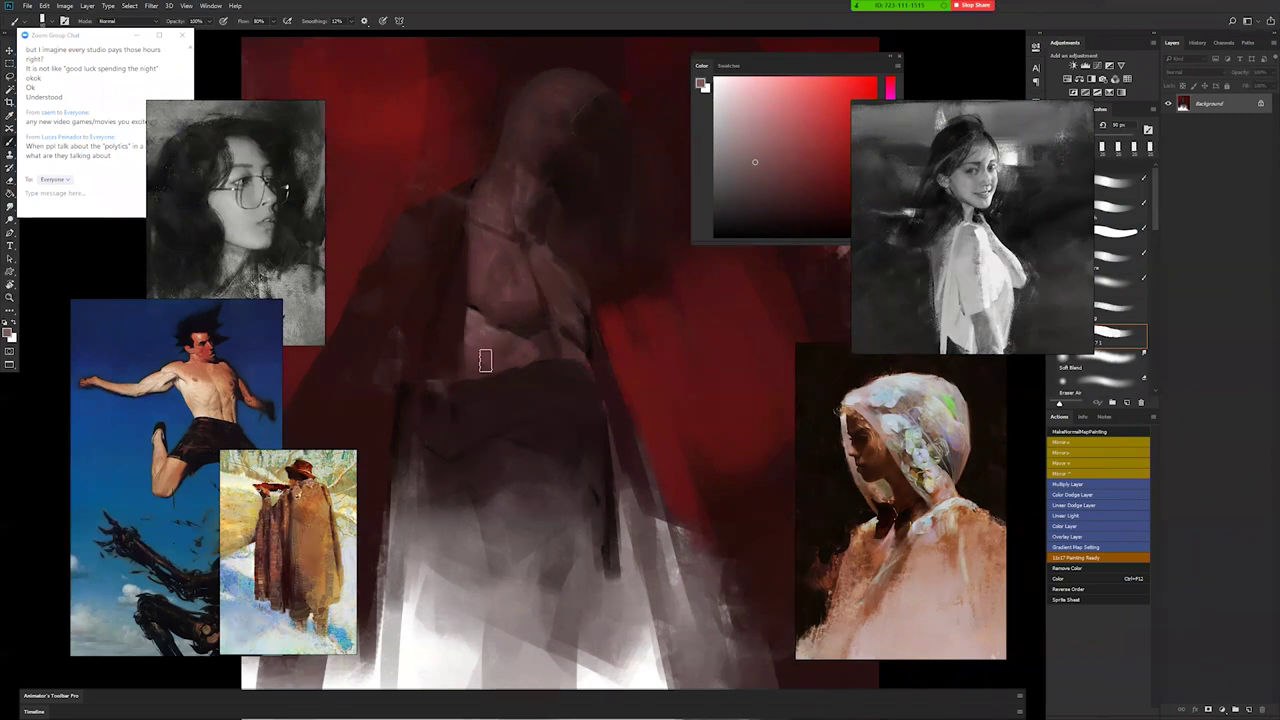
alt+click(462, 348)
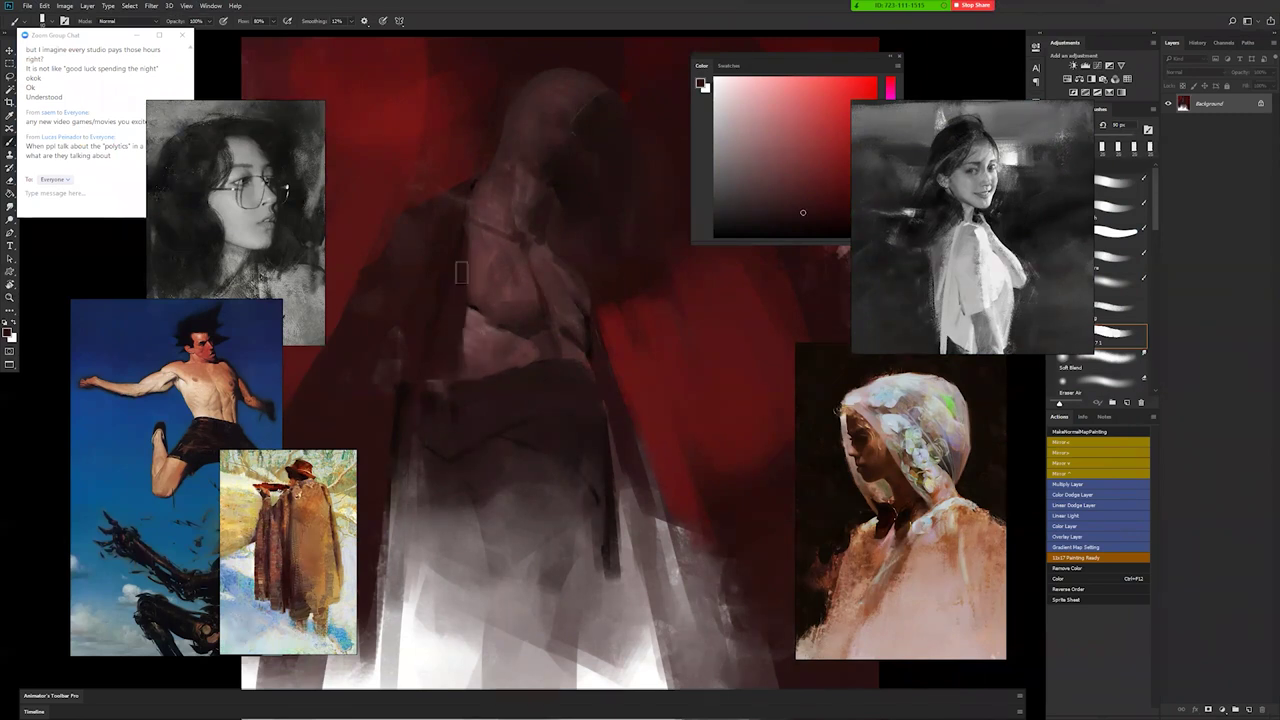
alt+click(465, 365)
alt+click(507, 347)
drag(526, 348, 503, 354)
alt+click(478, 266)
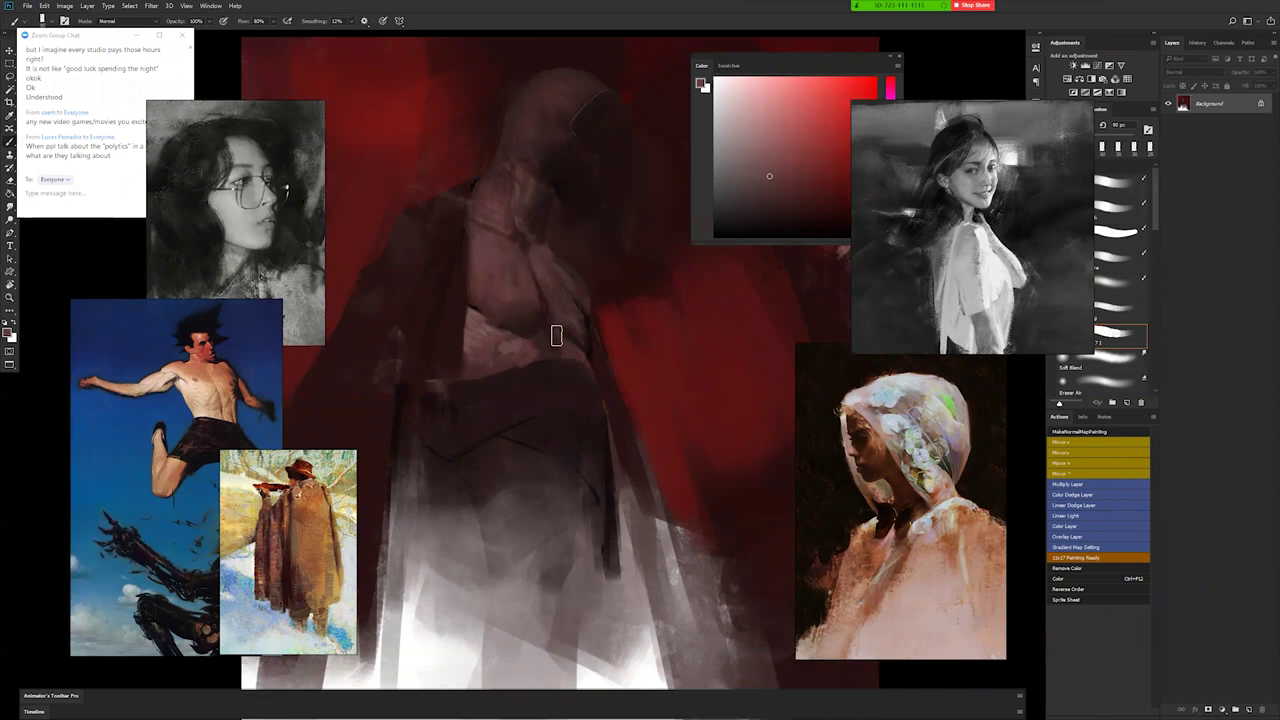
Check the whole figure at reduced size and mirror the canvas horizontally.
key(z)
alt+click(565, 368)
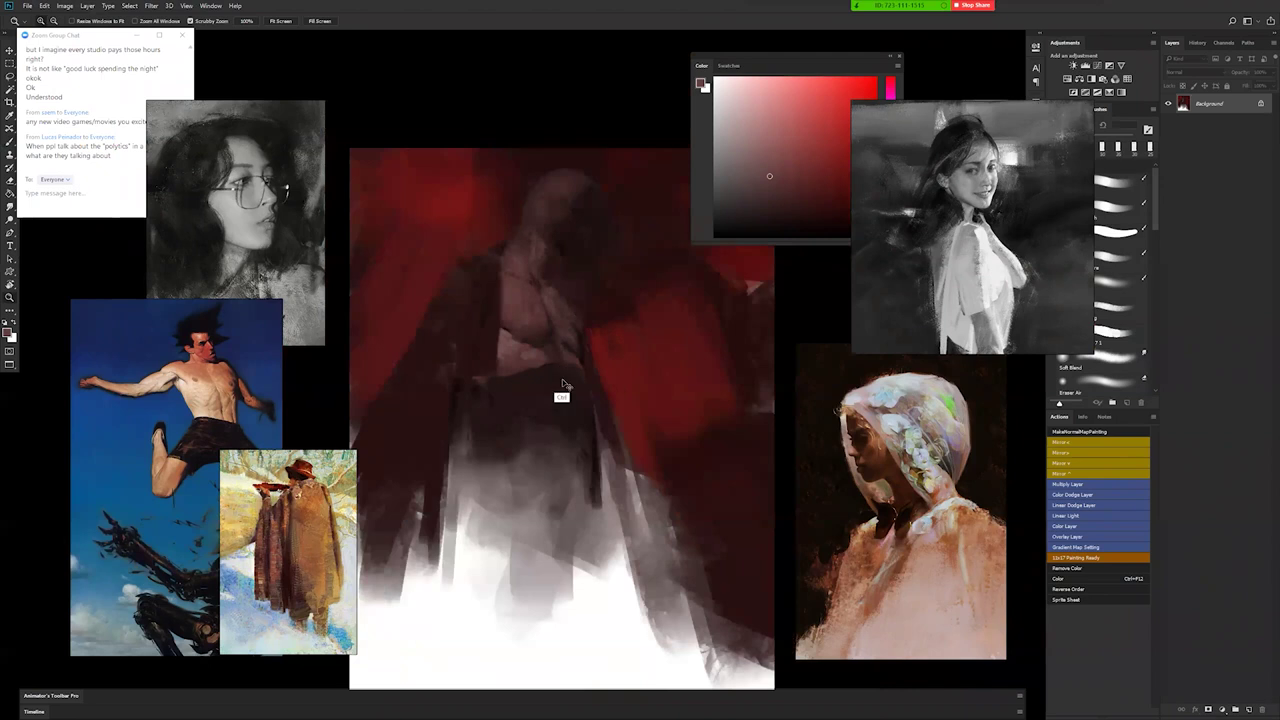
key(F1)
drag(578, 374, 459, 319)
key(b)
key(z)
click(457, 263)
key(b)
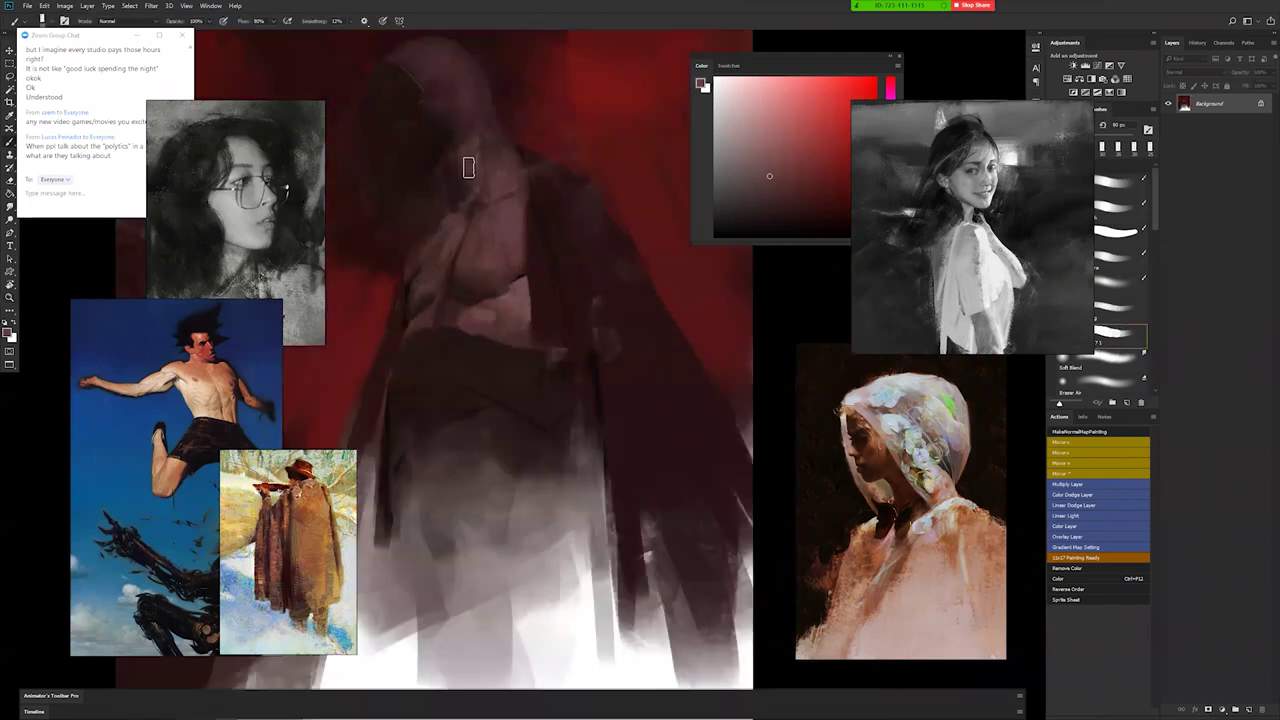
Rework the neck and the shadow under the jaw with sampled dark and skin tones.
alt+click(456, 174)
mouse_move(447, 166)
mouse_down()
mouse_move(460, 214)
mouse_move(437, 164)
mouse_move(458, 207)
mouse_move(449, 177)
mouse_up()
key(d)
alt+click(442, 171)
alt+click(484, 171)
alt+click(485, 177)
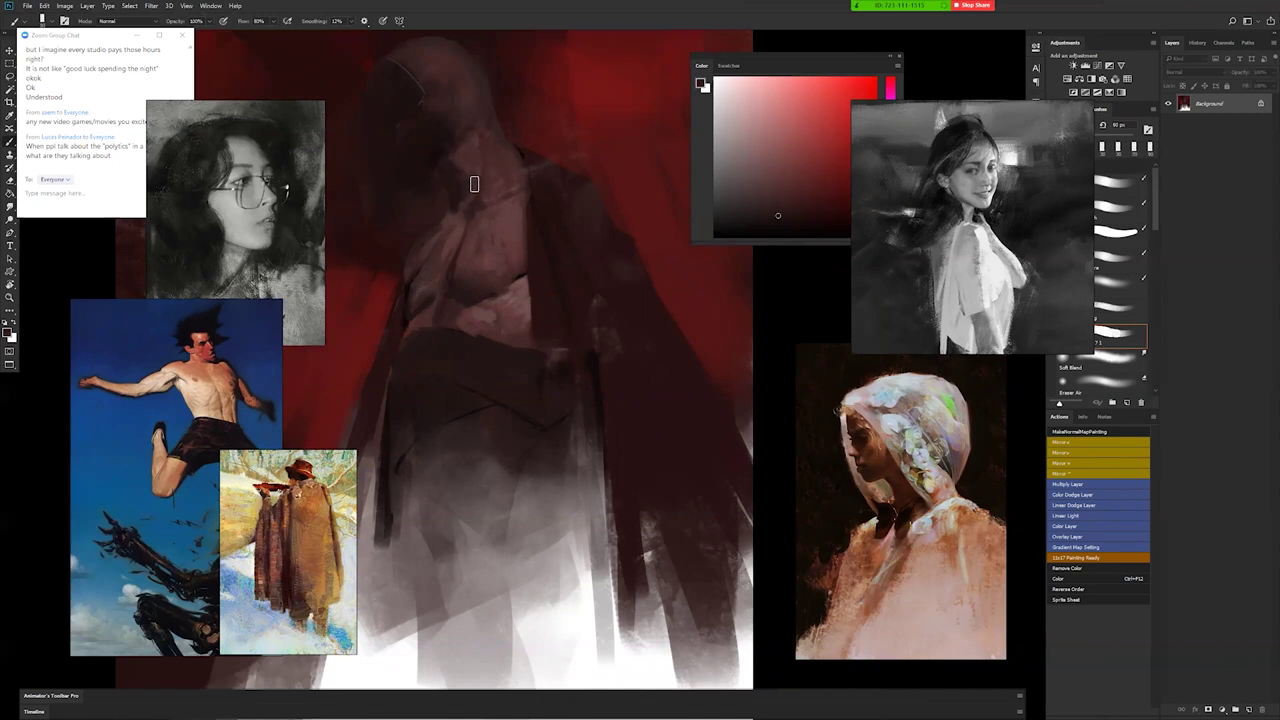
alt+click(450, 157)
Sample chest tones, enlarge the brush slightly and paint over the lower edge of the pectoral.
alt+click(485, 230)
alt+click(491, 227)
key(])
drag(511, 298, 507, 303)
alt+click(508, 268)
Enlarge the brush to 200 px and blend sampled skin tones across the abdomen and chest.
key(])
key(])
key(])
key(])
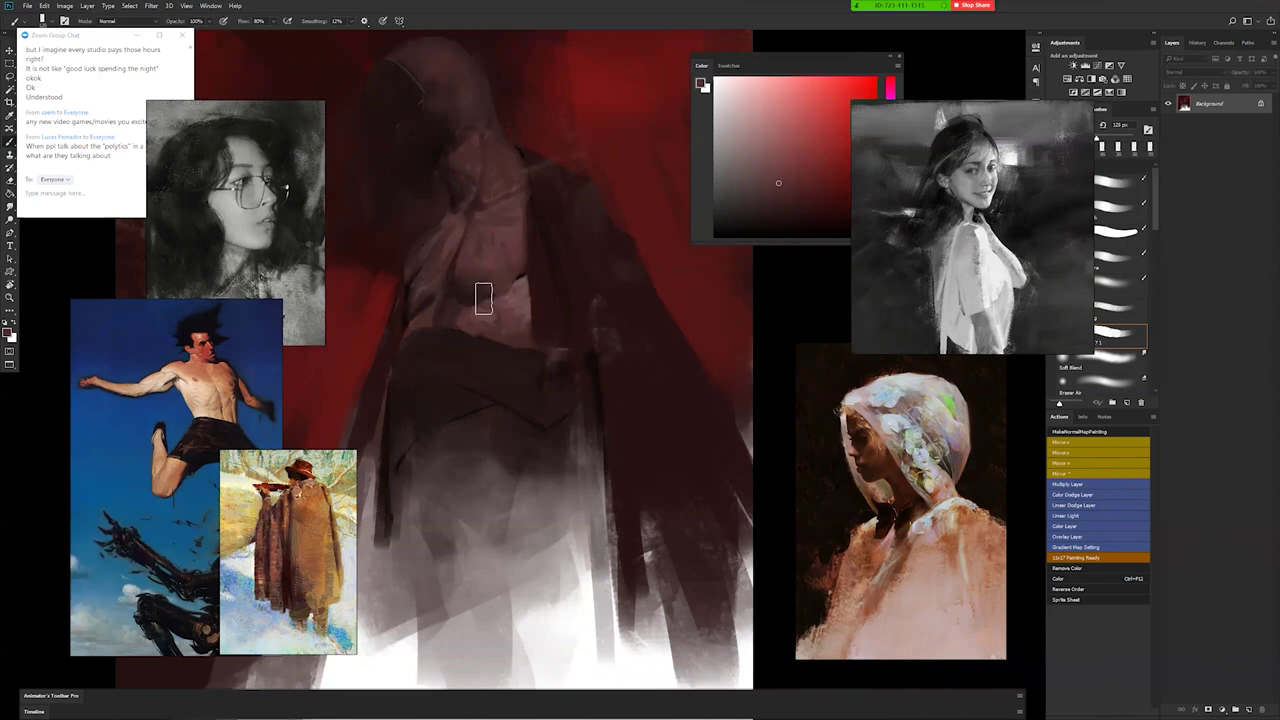
alt+click(515, 290)
alt+click(521, 288)
key(])
key(])
key(])
alt+click(508, 254)
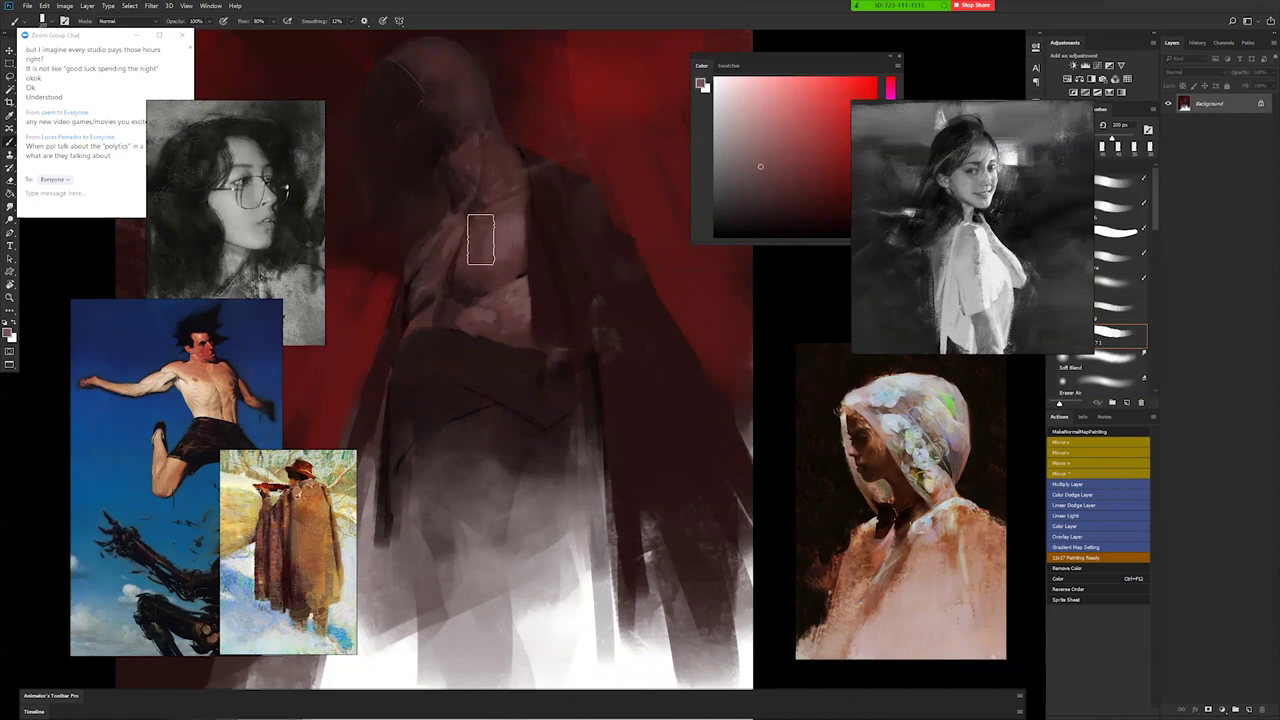
Reduce the brush to 75 px, refine the chest beside the coat with a sampled tone and flip the canvas back.
key(bracketleft)
key(bracketleft)
key(bracketleft)
key(bracketleft)
key(bracketleft)
key(bracketleft)
key(bracketleft)
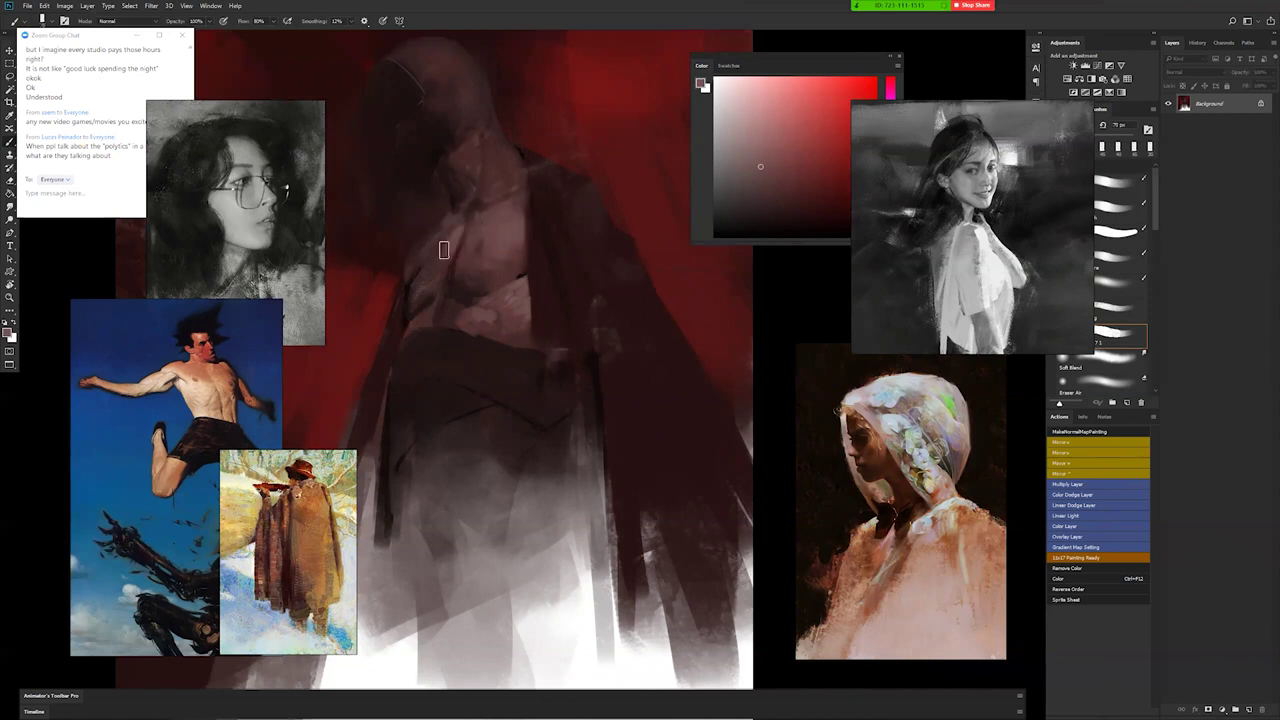
alt+click(446, 243)
key(ctrl+f)
drag(486, 269, 605, 287)
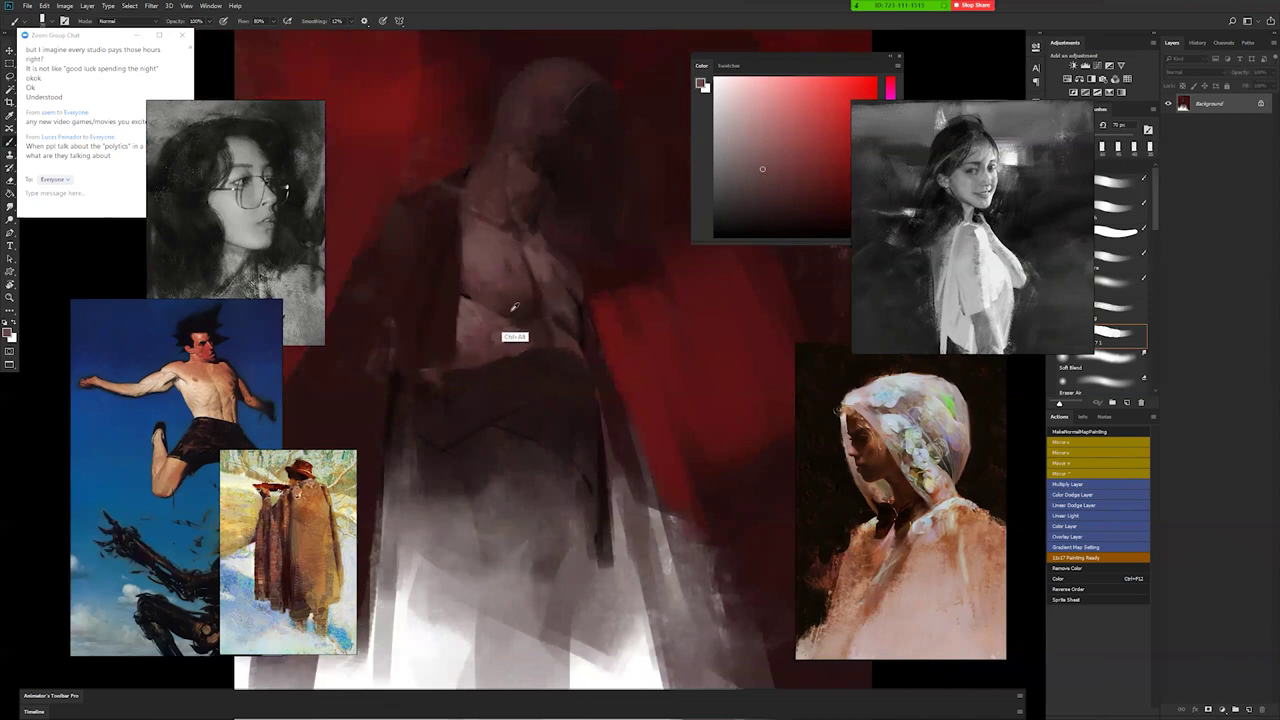
Sample skin tones around the abdomen, enlarge the brush and paint over the abdomen beside the coat.
alt+click(463, 305)
alt+click(494, 343)
click(483, 335)
alt+click(468, 310)
key(])
key(])
key(])
key(])
key(])
key(])
key(])
mouse_move(477, 332)
mouse_down()
mouse_move(496, 357)
mouse_move(514, 347)
mouse_move(481, 315)
mouse_move(482, 355)
mouse_up()
Refine the neck and shoulder edge with a smaller brush and sampled tone, and set the brush to 100 px.
key(bracketleft)
key(bracketleft)
key(bracketleft)
key(bracketleft)
alt+click(472, 185)
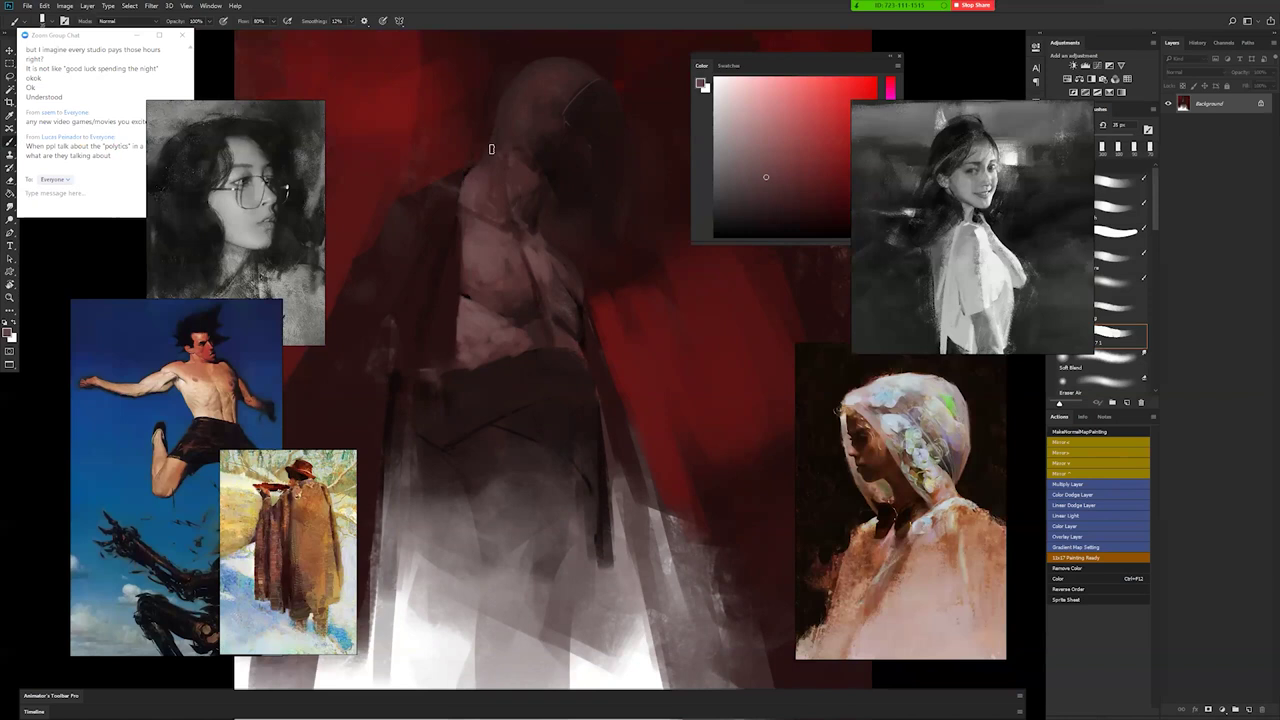
key(bracketright)
key(bracketright)
key(bracketright)
key(bracketright)
key(bracketright)
key(bracketright)
Copy the whole painting onto a new layer above the background.
key(z)
drag(517, 306, 521, 330)
click(521, 328)
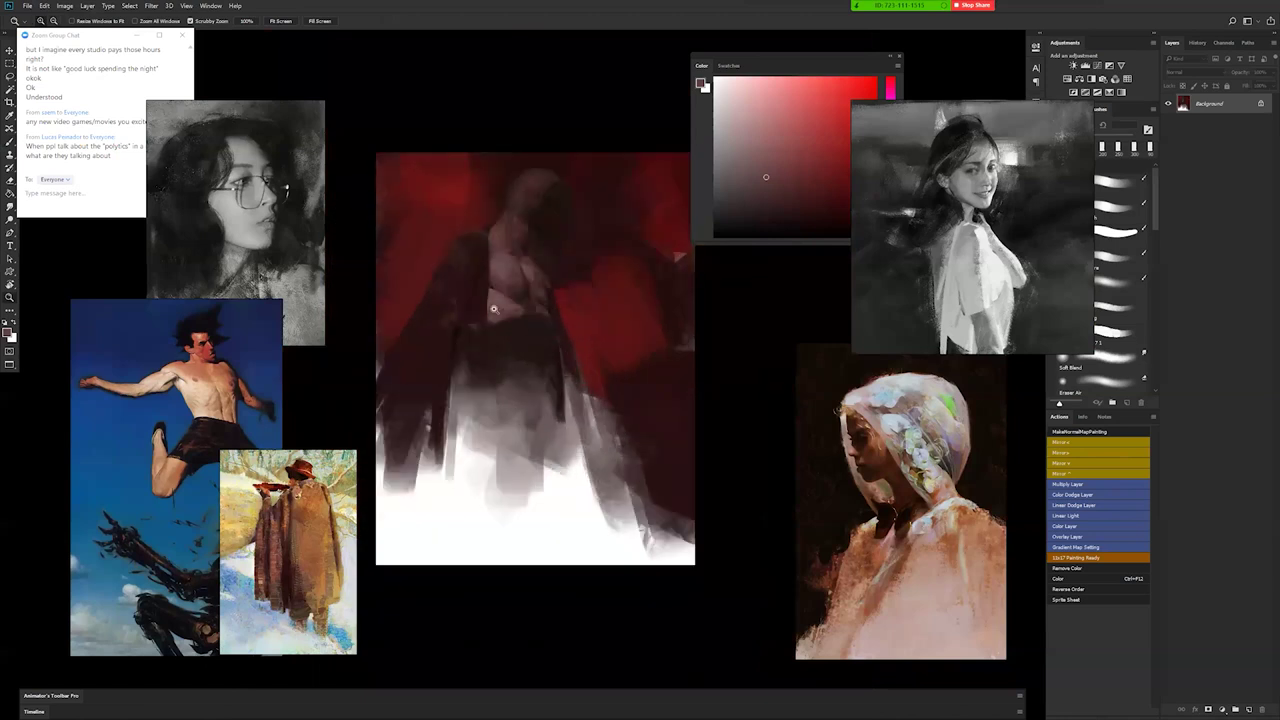
click(521, 245)
key(b)
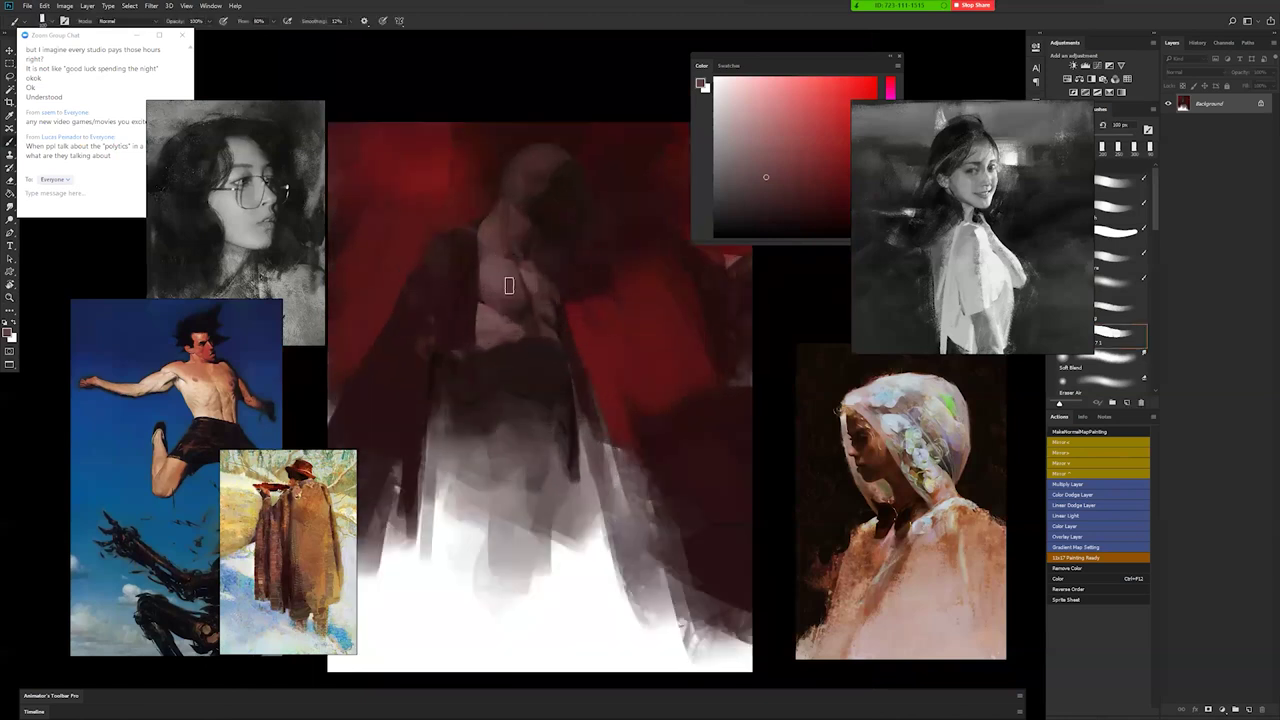
key(ctrl+shift+alt+n)
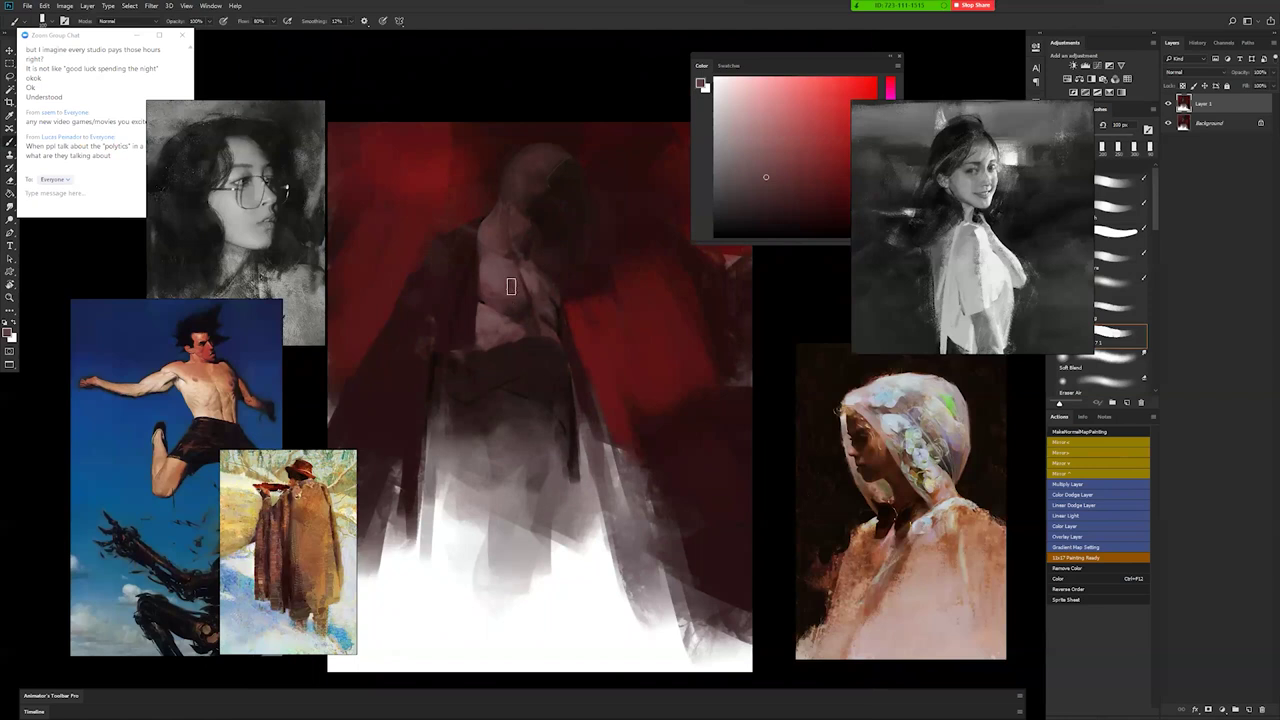
Sample a chest tone, adjust it to lighter and redder skin colors and paint over the pectoral.
alt+click(500, 296)
mouse_move(502, 296)
mouse_down()
mouse_move(491, 286)
mouse_move(511, 303)
mouse_move(488, 288)
mouse_move(494, 278)
mouse_move(503, 305)
mouse_up()
key([)
click(762, 185)
click(756, 168)
click(749, 106)
mouse_move(507, 286)
mouse_down()
mouse_move(506, 303)
mouse_move(489, 300)
mouse_up()
click(773, 158)
click(808, 125)
mouse_move(483, 277)
mouse_down()
mouse_move(503, 289)
mouse_move(511, 273)
mouse_up()
Sample tones across the chest and abdomen and rework the pectoral's shading, varying the brush size.
alt+click(517, 298)
drag(497, 283, 515, 293)
alt+click(514, 295)
alt+click(488, 286)
key(bracketleft)
key(bracketleft)
key(bracketleft)
key(bracketleft)
key(bracketright)
key(bracketright)
key(bracketright)
key(bracketright)
alt+click(478, 326)
mouse_move(479, 296)
mouse_down()
mouse_move(509, 315)
mouse_move(483, 288)
mouse_up()
alt+click(491, 315)
Sample tones along the far side of the chest and refine the torso's center and lower abdomen.
key(d)
key(bracketleft)
key(bracketleft)
key(bracketleft)
alt+click(528, 282)
alt+click(528, 284)
alt+click(530, 286)
key(bracketright)
key(bracketright)
key(bracketright)
key(bracketright)
alt+click(500, 284)
alt+click(519, 329)
mouse_move(506, 321)
mouse_down()
mouse_move(531, 315)
mouse_move(525, 328)
mouse_move(520, 318)
mouse_up()
Check the whole painting at reduced size and flip the canvas horizontally.
ctrl+alt+click(540, 370)
ctrl+alt+click(540, 370)
ctrl+alt+click(540, 371)
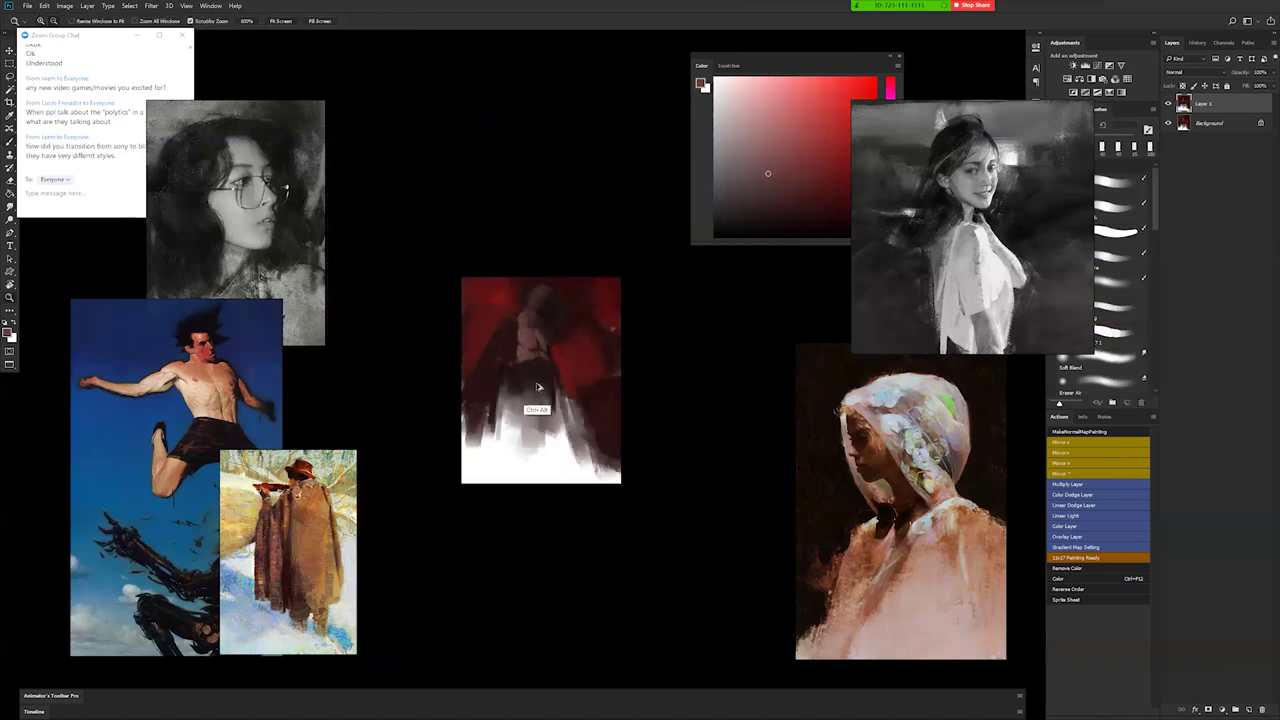
key(ctrl+alt+h)
ctrl+click(544, 366)
click(545, 364)
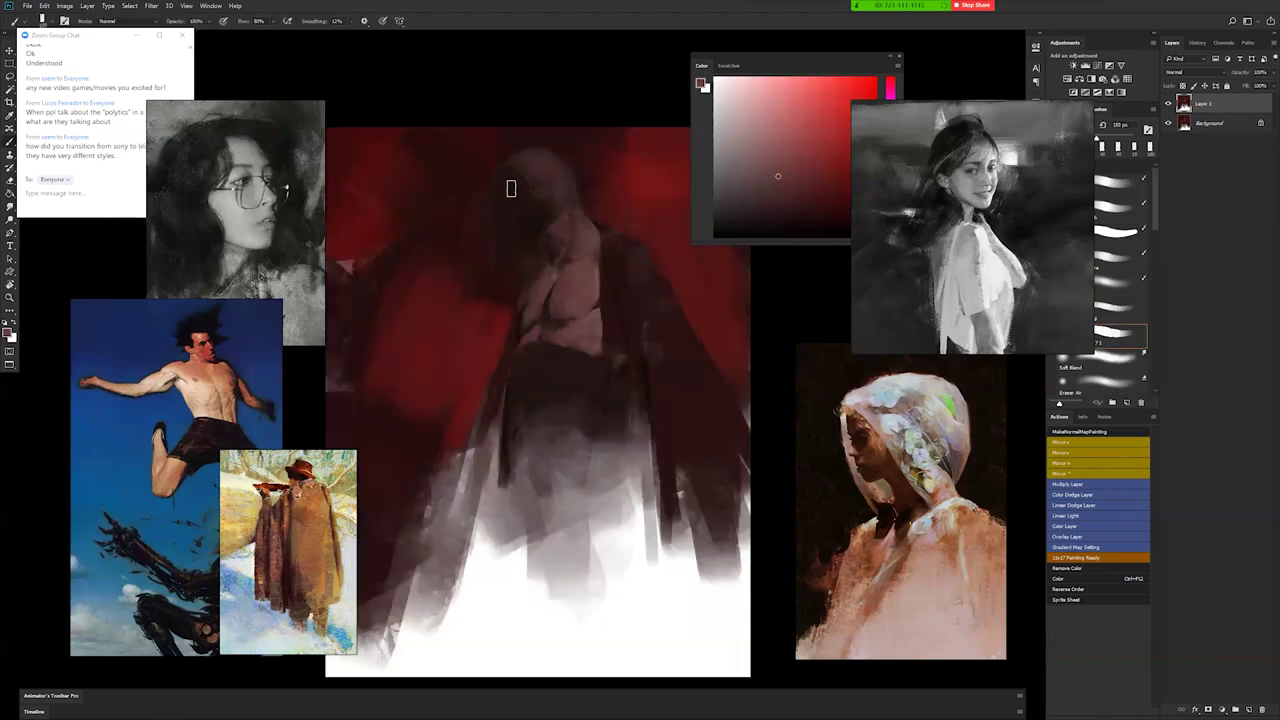
Paint the dark mass beside the head with a sampled dark tone and enlarged brush, and flip the canvas back.
drag(481, 226, 503, 182)
key(ctrl+z)
alt+click(504, 184)
key(bracketright)
key(bracketright)
key(bracketright)
key(bracketright)
key(bracketright)
key(bracketright)
key(bracketright)
drag(467, 283, 477, 276)
key(bracketleft)
key(ctrl+h)
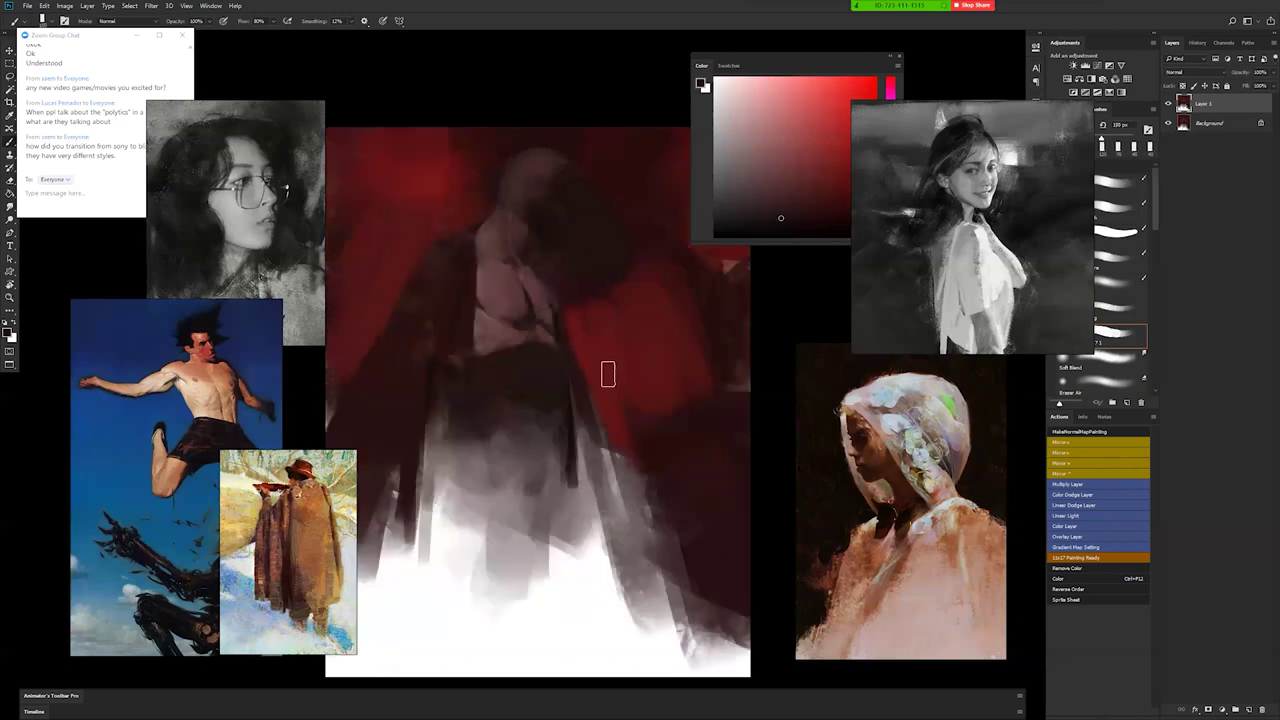
Sample a tone at the waist, reduce the brush and rework the abdomen, waist folds and neck.
alt+click(468, 356)
key(d)
key(bracketleft)
key(bracketleft)
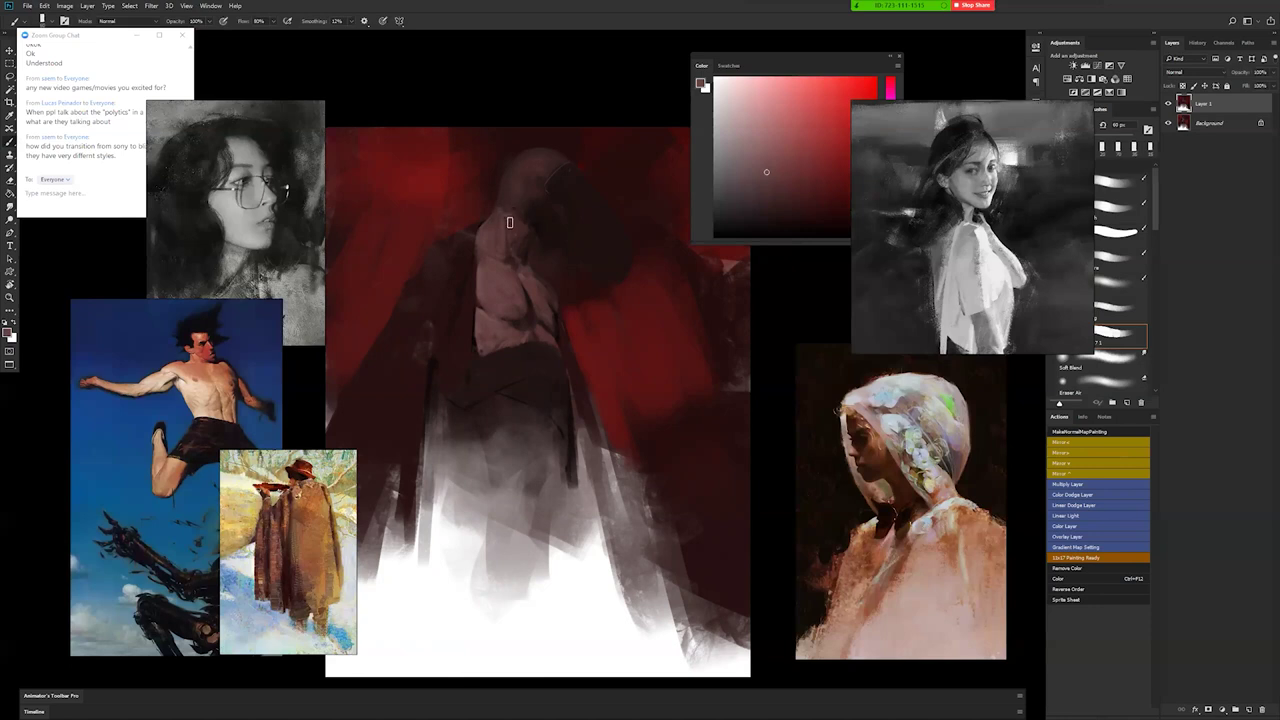
Blend the neck using the Smudge tool with the Soft Blend brush and refine it with a smaller paint brush.
key(r)
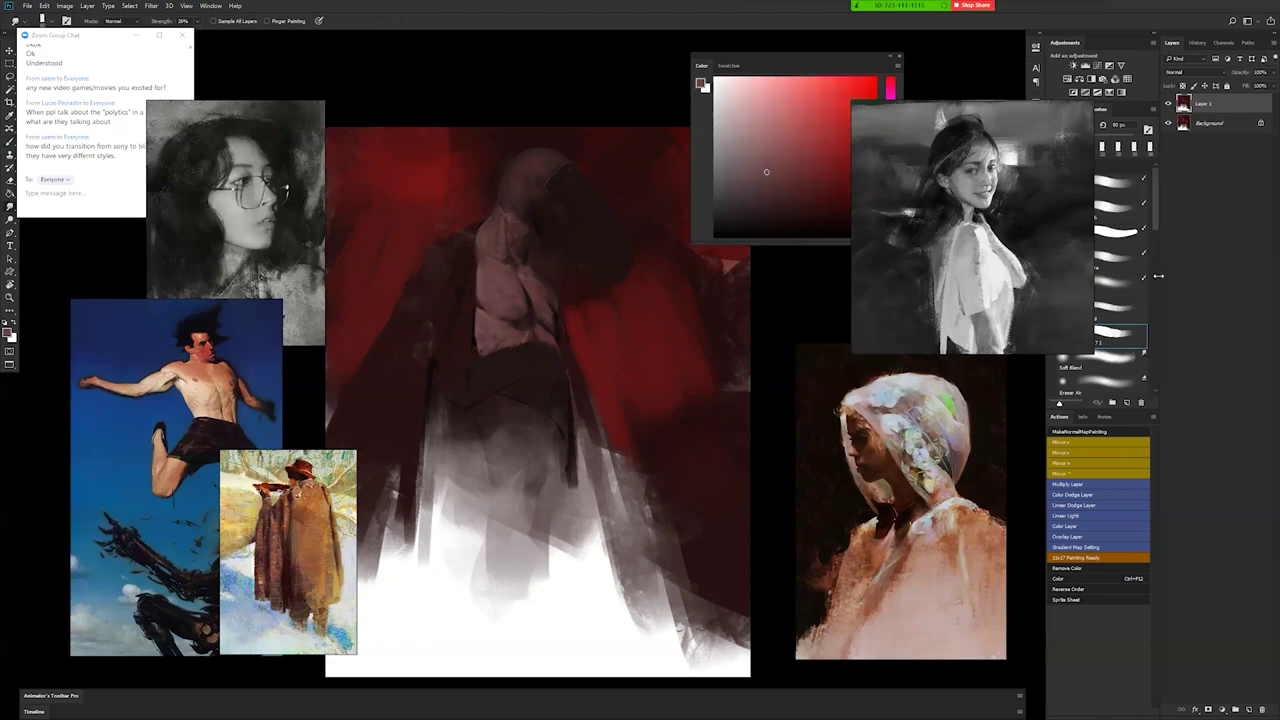
click(1119, 362)
key(b)
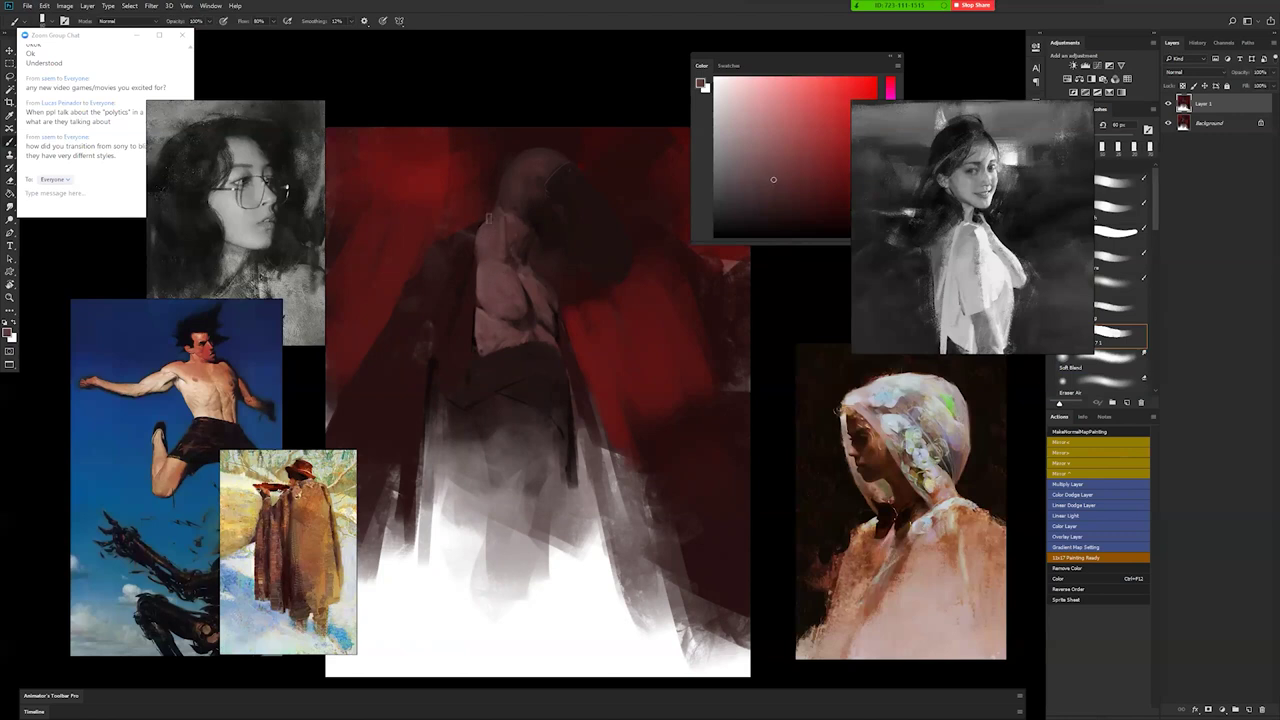
key(bracketleft)
key(bracketleft)
key(bracketleft)
key(bracketleft)
key(bracketleft)
key(bracketleft)
key(bracketleft)
key(bracketleft)
key(bracketleft)
key(bracketright)
key(r)
key(b)
Enlarge the brush, repaint the side of the head and neck with a sampled dark tone and switch to smudging.
key(bracketright)
key(bracketright)
key(bracketright)
key(bracketright)
key(bracketright)
key(bracketright)
key(bracketright)
key(bracketright)
key(bracketright)
alt+click(536, 184)
key(bracketleft)
key(bracketleft)
key(period)
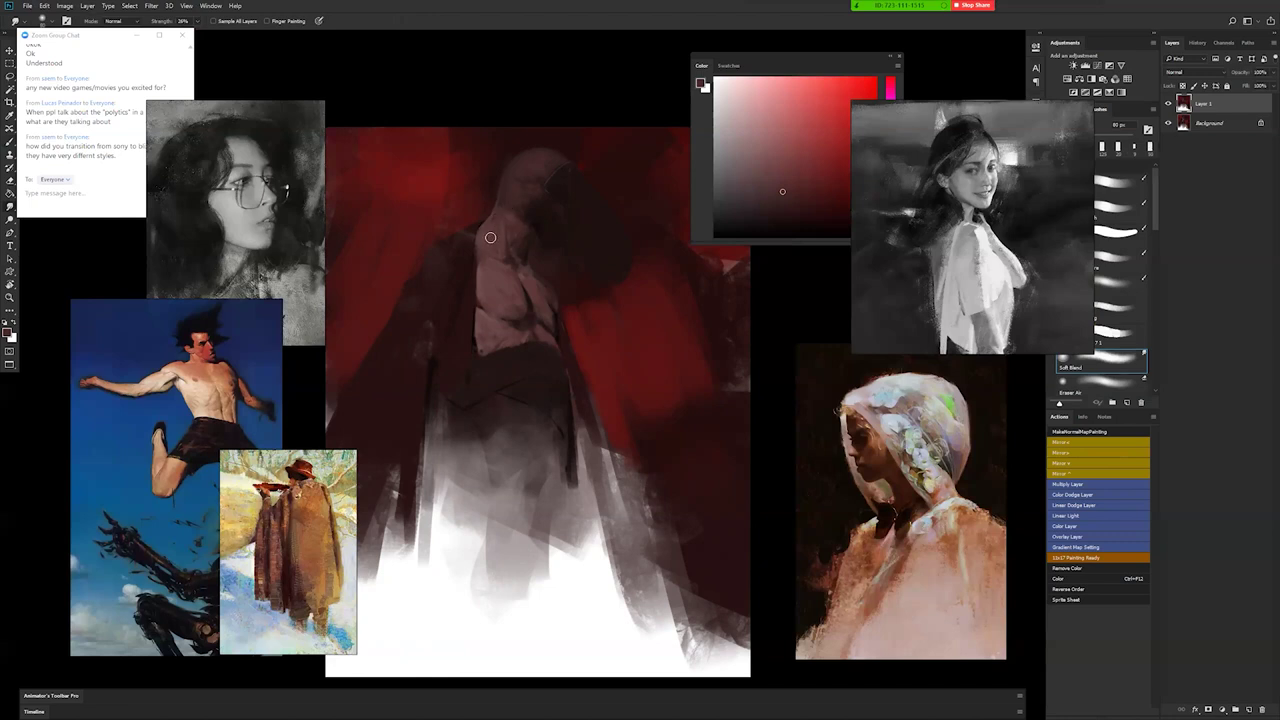
Review the figure at reduced size and paint a near-black accent across the shadowed face with a 30 px brush.
key(z)
alt+click(507, 287)
alt+click(512, 303)
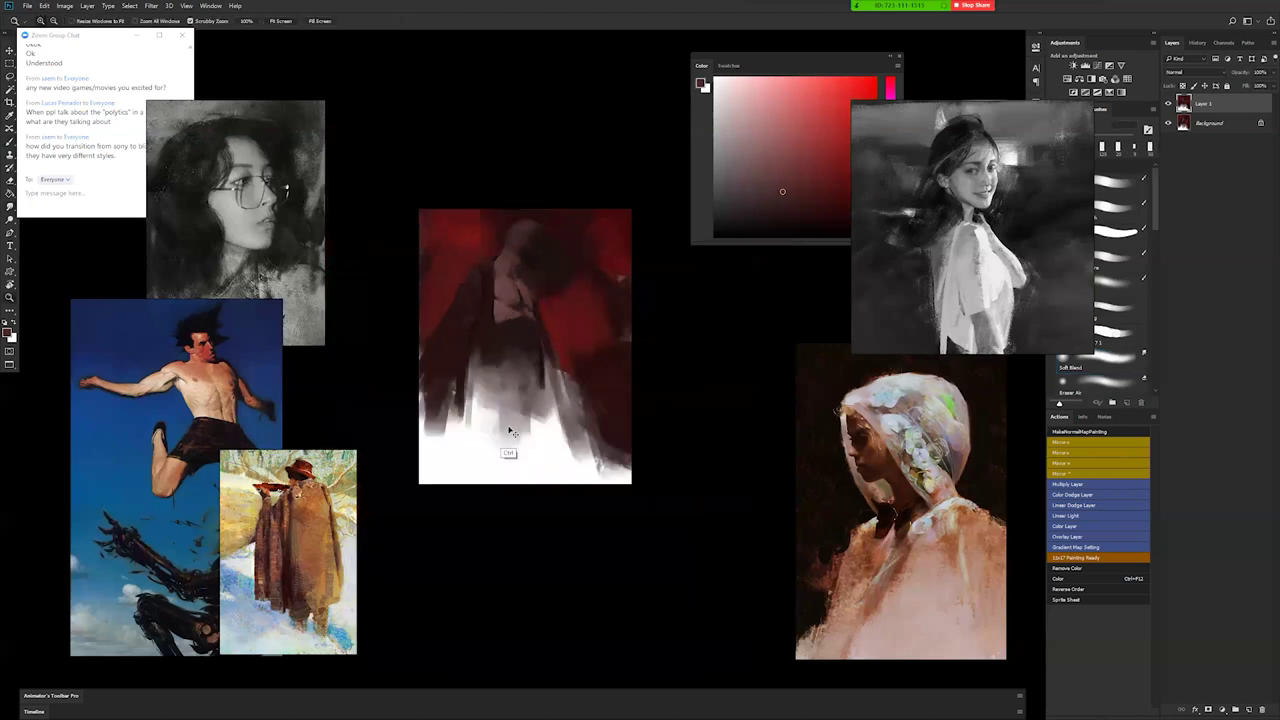
key(ctrl+shift+h)
click(548, 239)
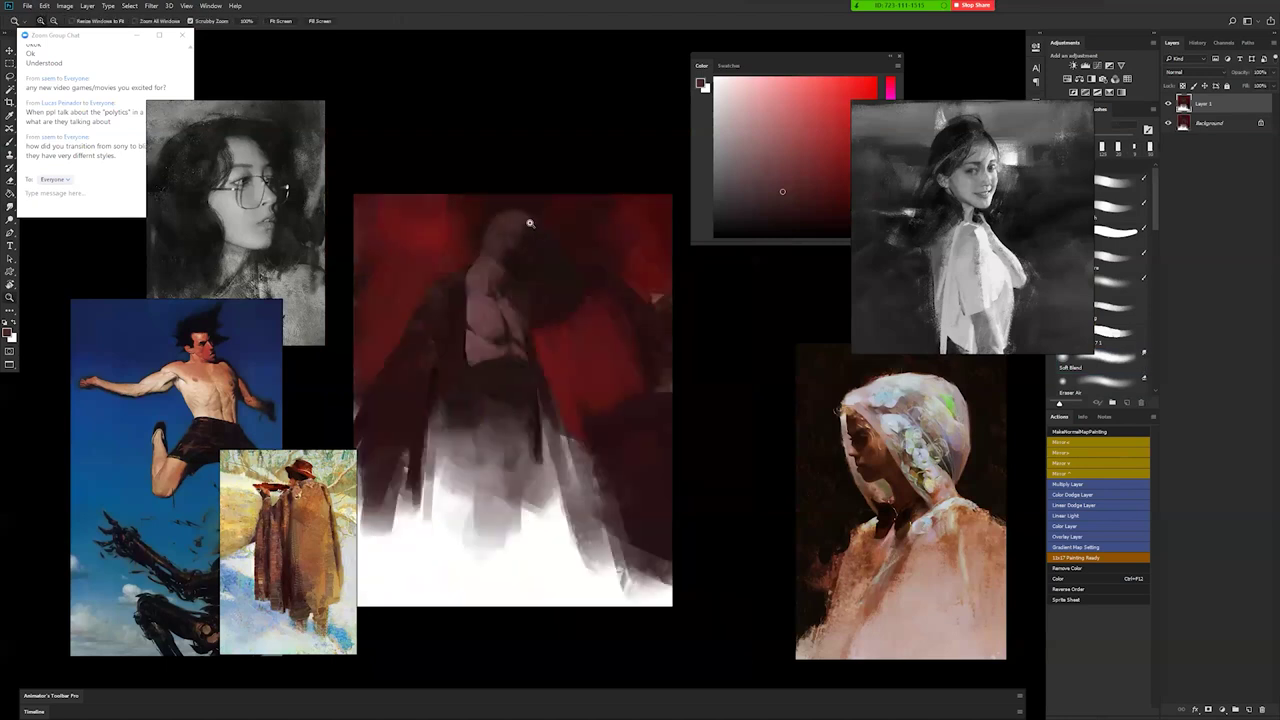
click(513, 227)
key(b)
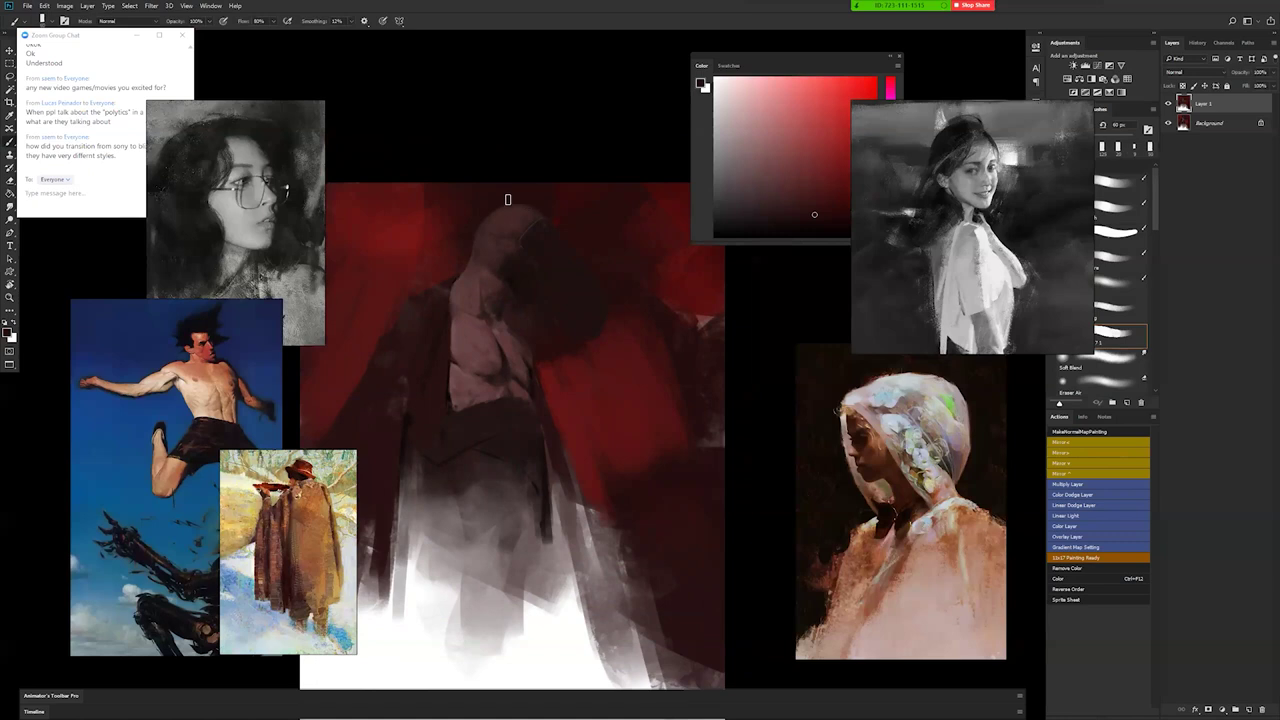
key(z)
alt+click(550, 322)
alt+click(545, 327)
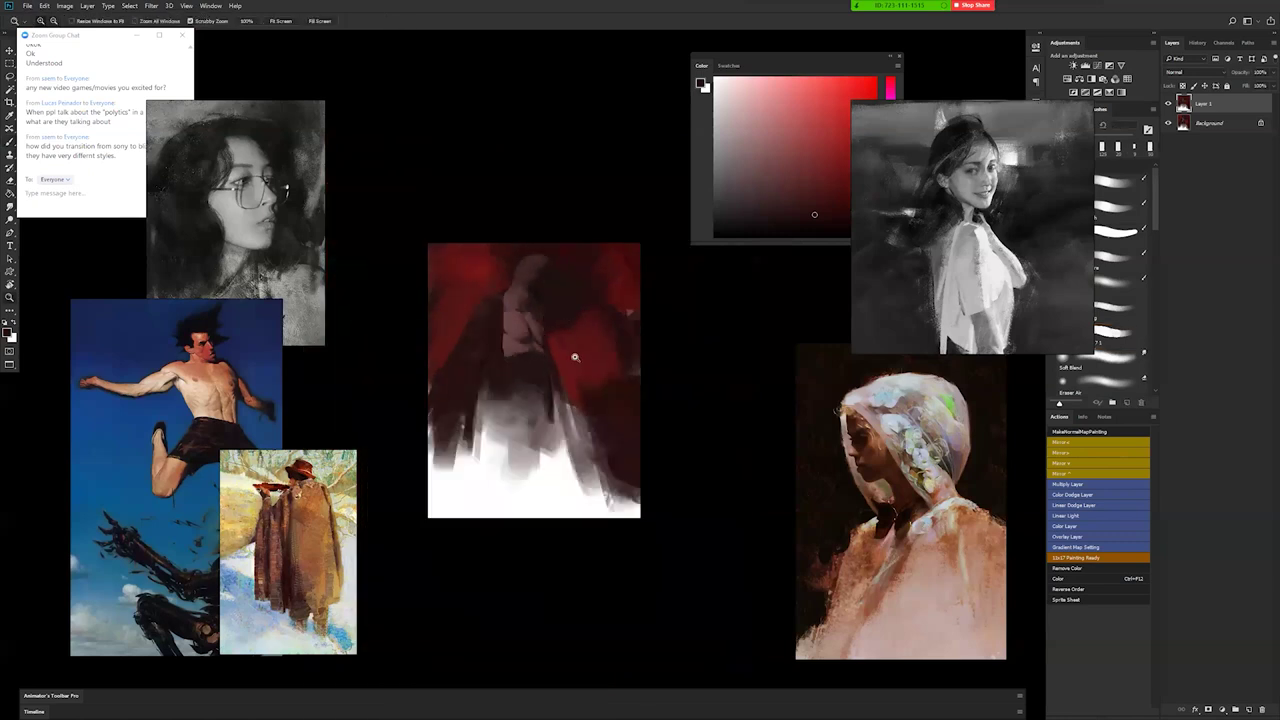
click(568, 340)
click(571, 300)
key(b)
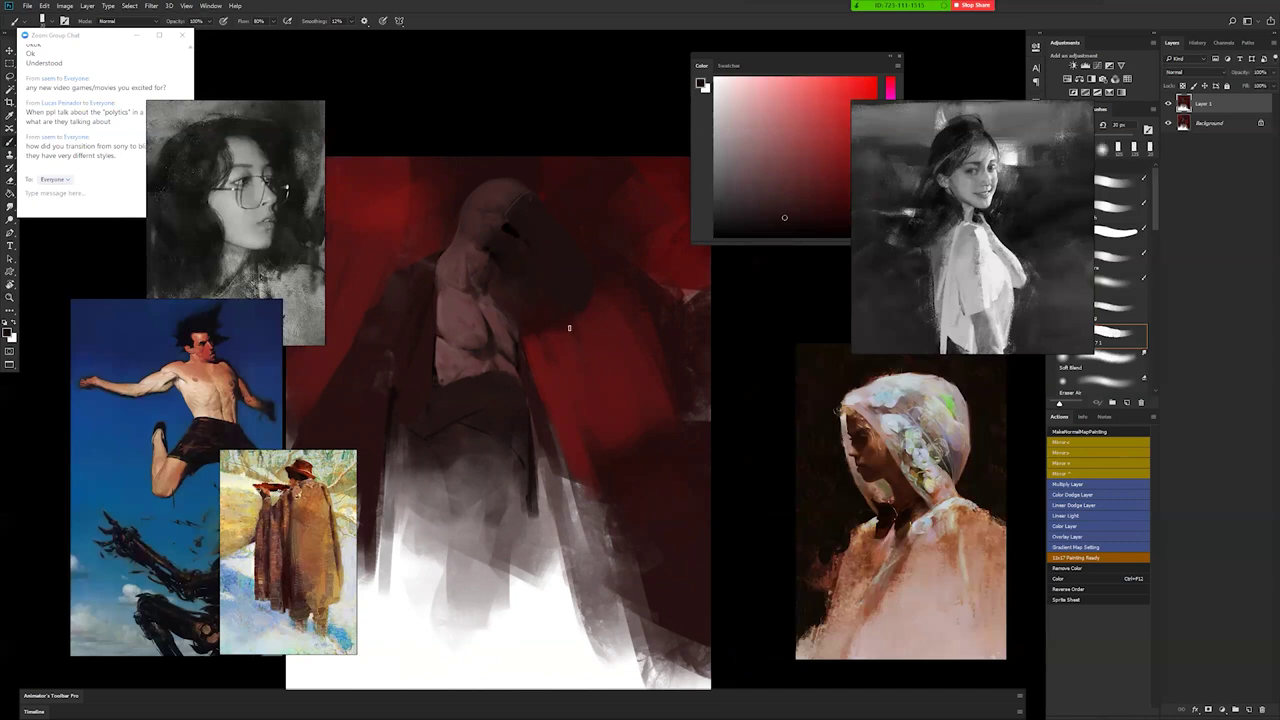
Flip the canvas, enlarge the brush to 175 px and paint over the coat with sampled dark tones.
key(z)
alt+click(555, 345)
key(ctrl+f)
key(b)
alt+click(593, 303)
key(bracketright)
key(bracketright)
key(bracketright)
key(bracketright)
key(bracketright)
key(bracketright)
key(bracketright)
key(bracketright)
key(bracketright)
key(bracketright)
key(bracketright)
alt+click(595, 385)
alt+click(594, 297)
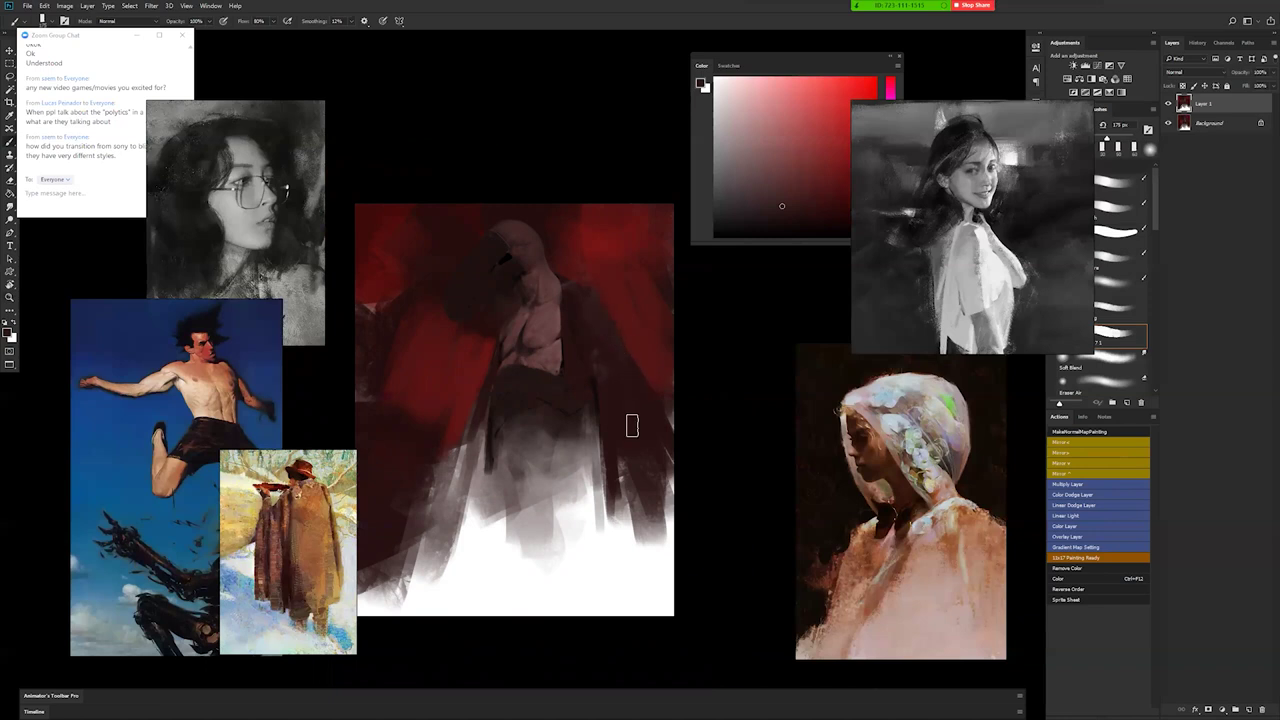
Sample darker coat tones, reduce the brush and paint folds down the draped coat on both sides.
alt+click(590, 423)
alt+click(615, 373)
key(bracketleft)
key(bracketleft)
key(bracketleft)
drag(474, 426, 457, 478)
key(bracketleft)
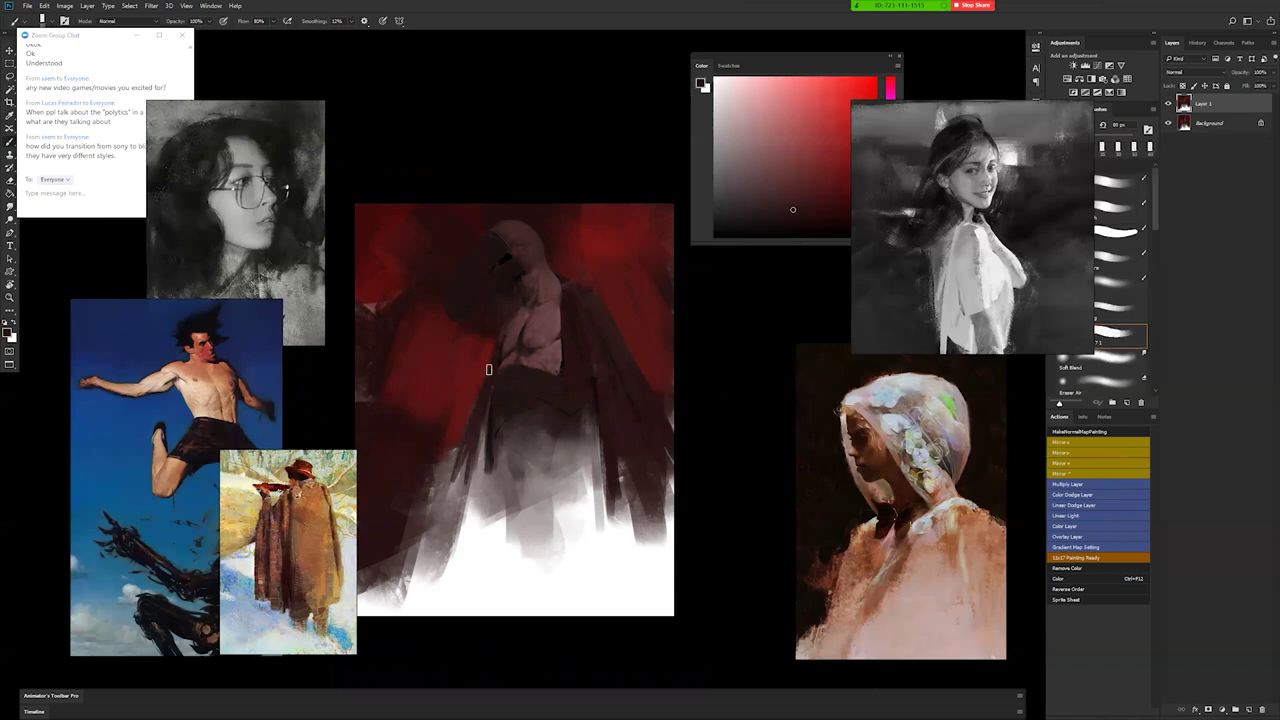
Sample dark coat tones, enlarge the brush to 300 px to paint broadly over the drapery, and flip the canvas horizontally.
alt+click(478, 368)
alt+click(476, 413)
key(bracketright)
key(bracketright)
key(bracketright)
key(bracketright)
key(bracketright)
key(bracketright)
key(bracketright)
key(bracketright)
key(f)
key(ctrl+shift+h)
key(f)
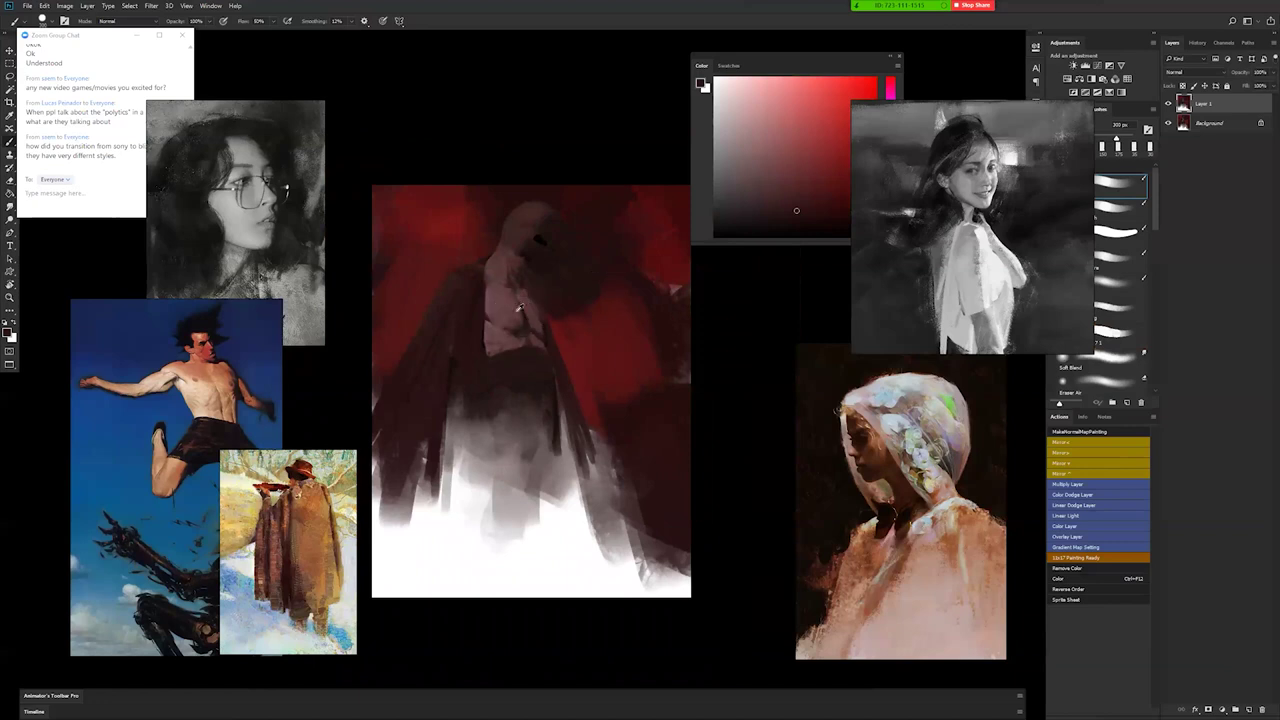
Sample a torso tone, reduce the brush and paint strokes across the figure's chest.
alt+click(520, 329)
key(bracketleft)
key(bracketleft)
key(bracketleft)
key(bracketleft)
key(bracketleft)
key(bracketleft)
key(bracketleft)
key(bracketleft)
key(bracketleft)
key(bracketleft)
key(bracketleft)
key(bracketleft)
key(bracketright)
key(bracketright)
key(bracketright)
key(bracketright)
key(bracketright)
drag(515, 319, 501, 326)
Touch up the chest with the Eraser, then return to the Brush tool with a textured preset and a sampled chest tone.
key(d)
alt+click(493, 315)
click(1117, 381)
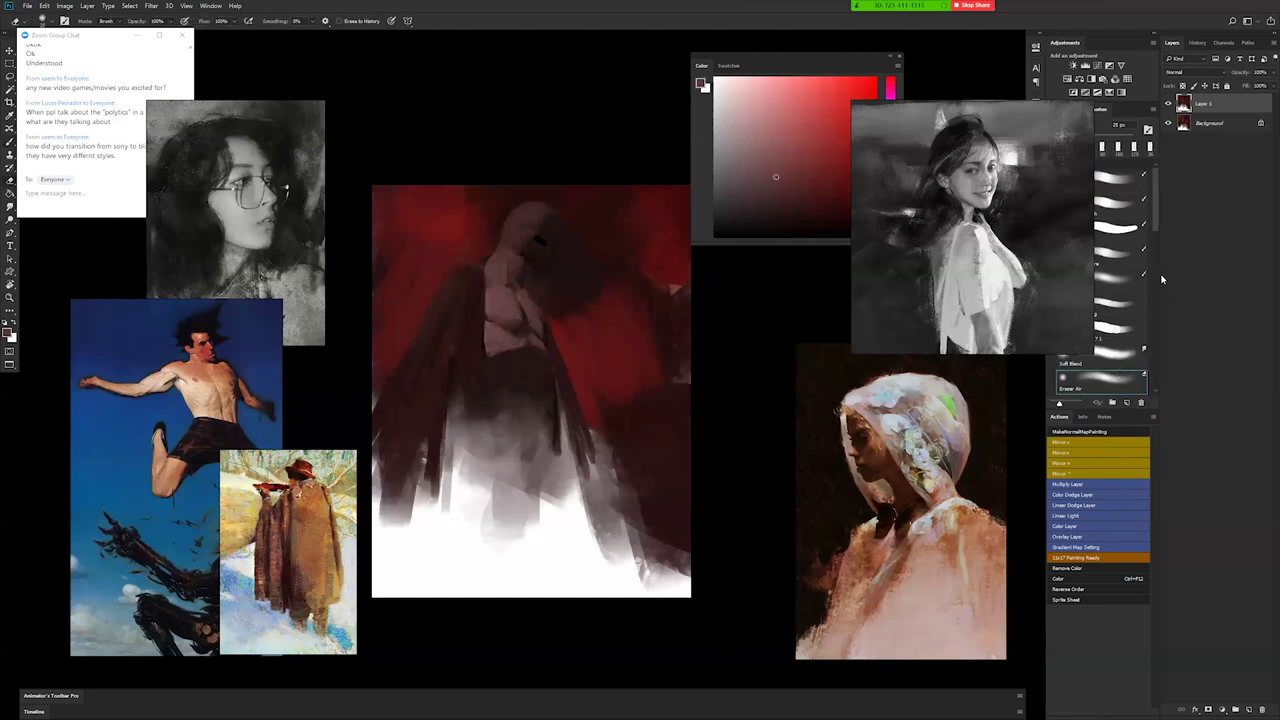
click(1126, 303)
click(504, 314)
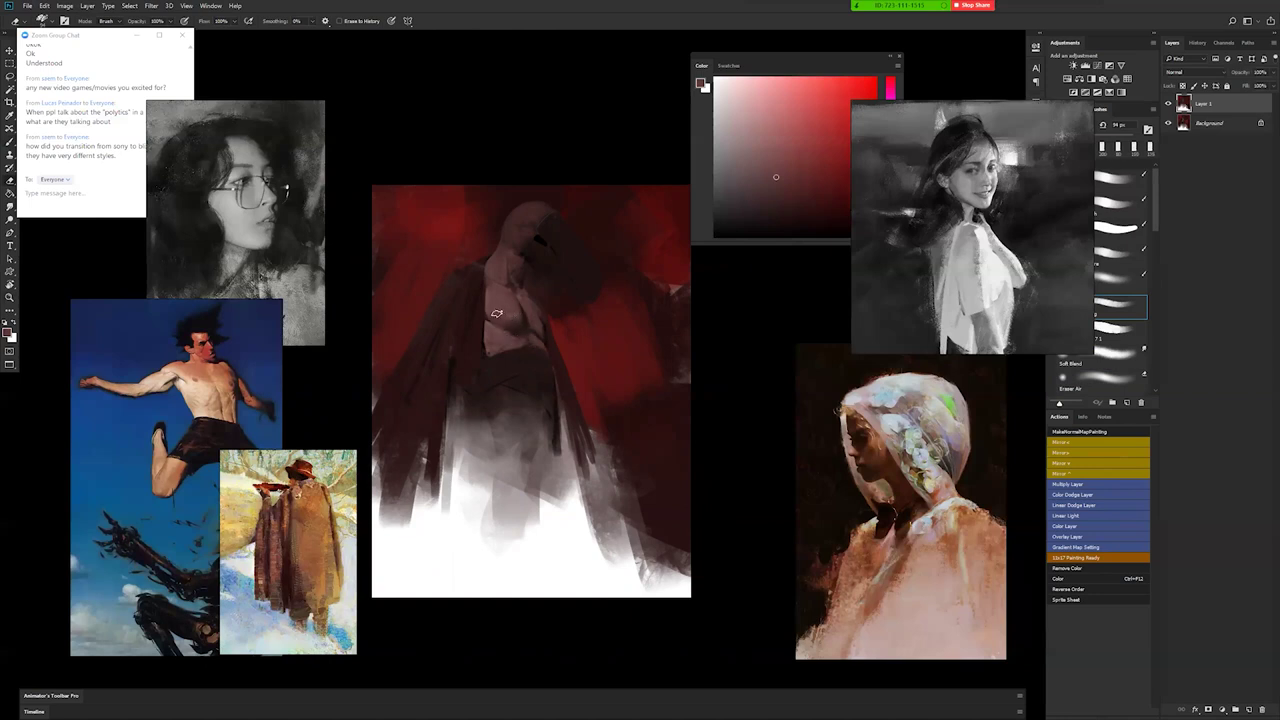
key(b)
alt+click(510, 318)
click(1122, 352)
click(1130, 308)
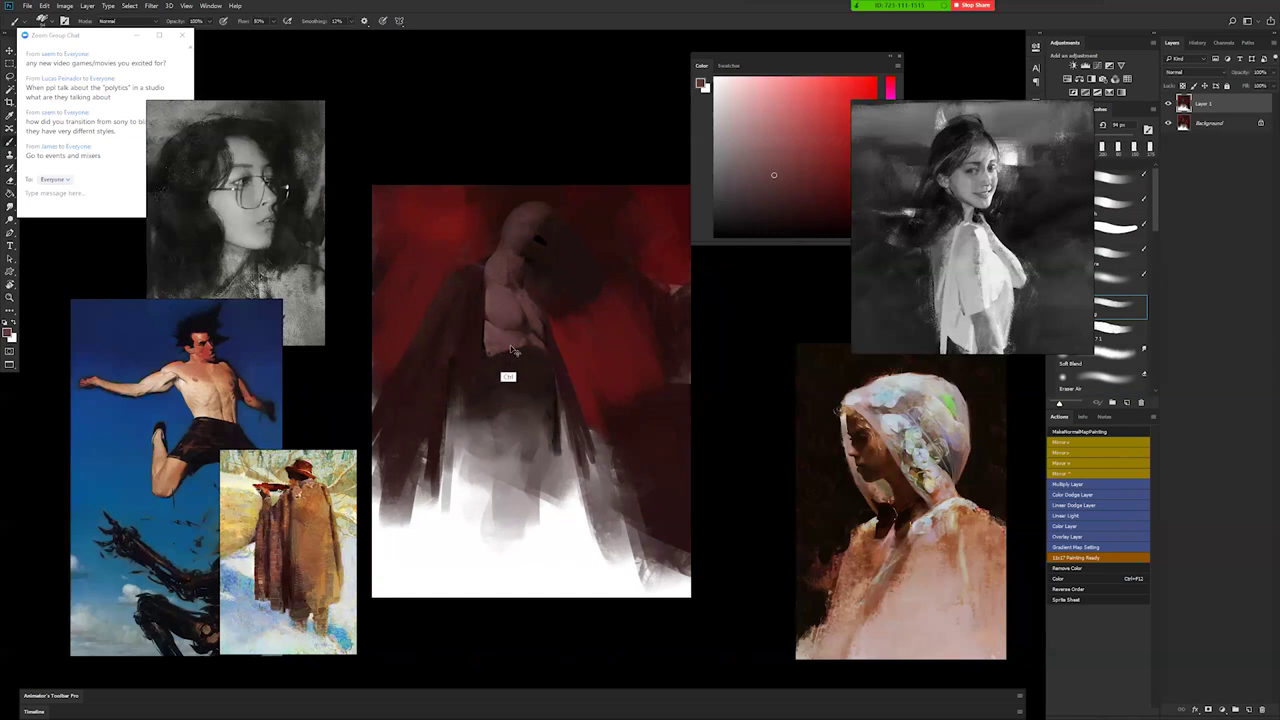
Flip the canvas, sample a muted flesh tone and refine the torso with the brush reduced to 75 px.
key(ctrl+shift+h)
ctrl+click(595, 339)
alt+click(583, 333)
key(d)
key(bracketleft)
key(bracketleft)
key(bracketleft)
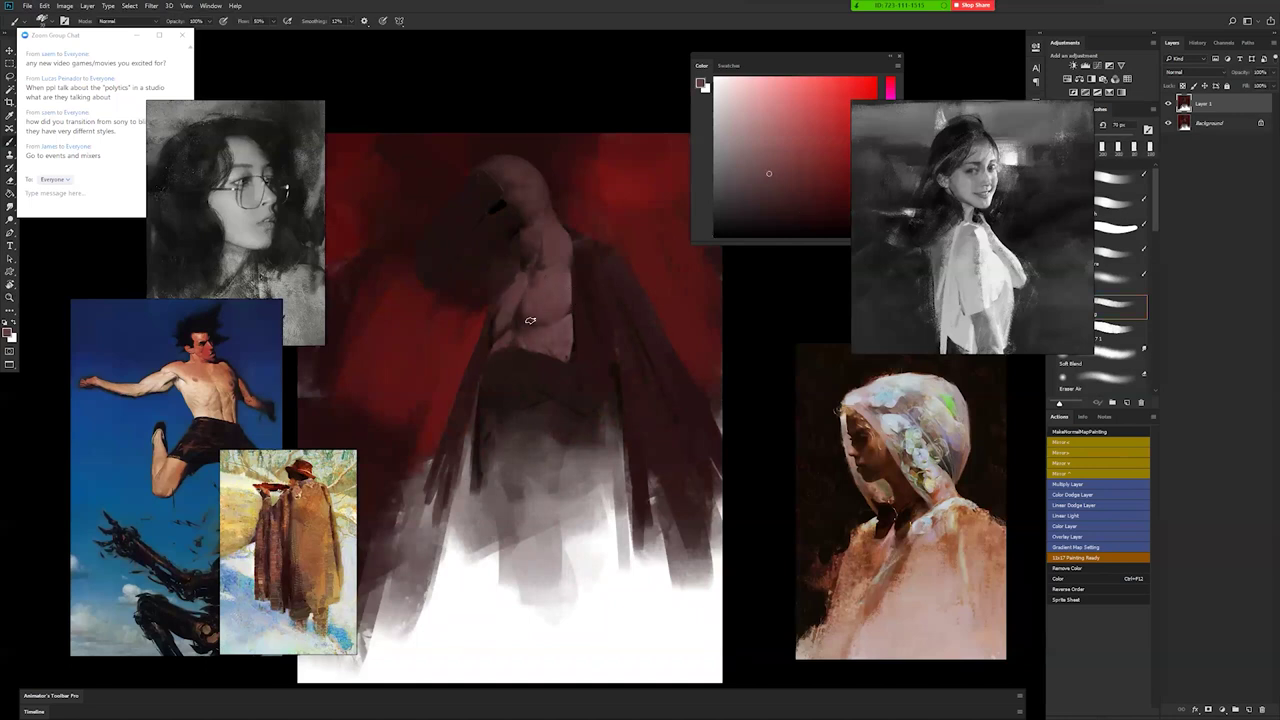
Sample a tone beside the coat opening, adjust the brush size and deepen the chest shadows and waist folds in dark colour.
alt+click(552, 303)
key(d)
key(bracketleft)
key(bracketleft)
key(bracketleft)
key(bracketleft)
key(bracketleft)
key(bracketright)
key(bracketright)
key(bracketright)
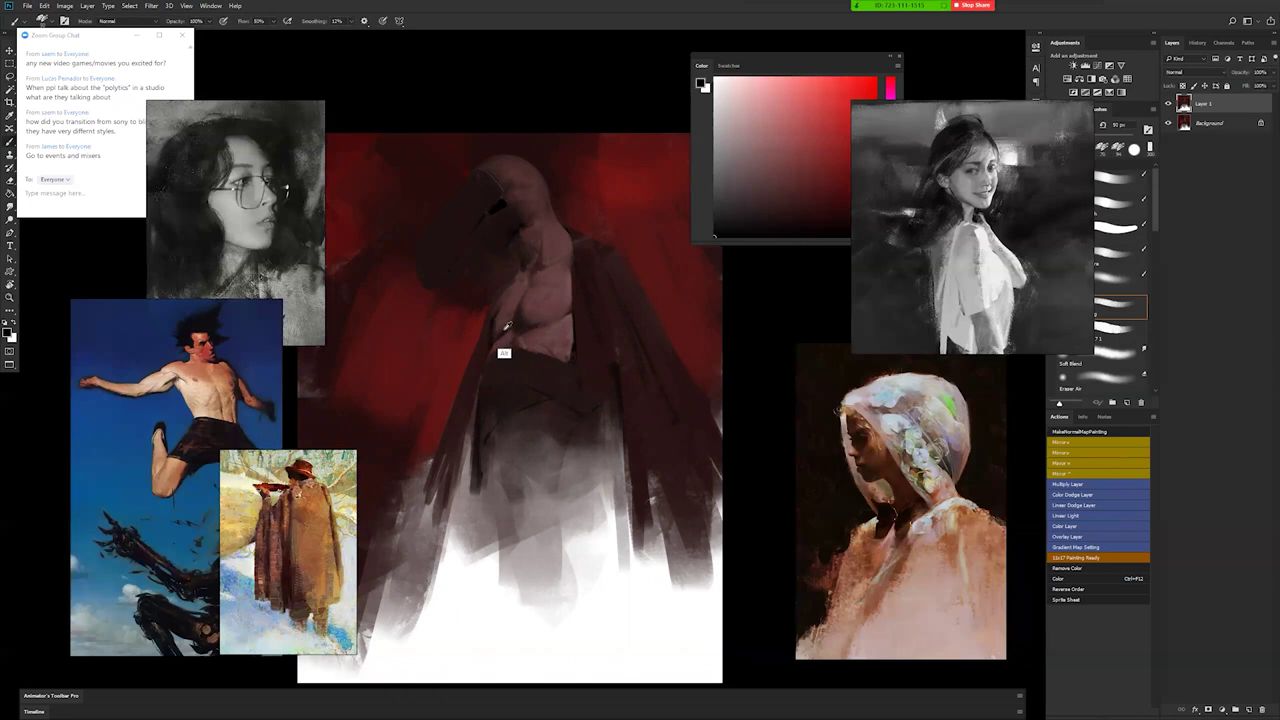
Sample the torso's shadowed edge and shrink the brush to 7 px for fine near-black accents beside the coat opening.
alt+click(499, 316)
key(d)
key(bracketleft)
key(bracketleft)
key(bracketleft)
key(bracketleft)
key(bracketleft)
key(bracketleft)
key(bracketleft)
key(bracketleft)
key(bracketleft)
key(bracketleft)
key(bracketleft)
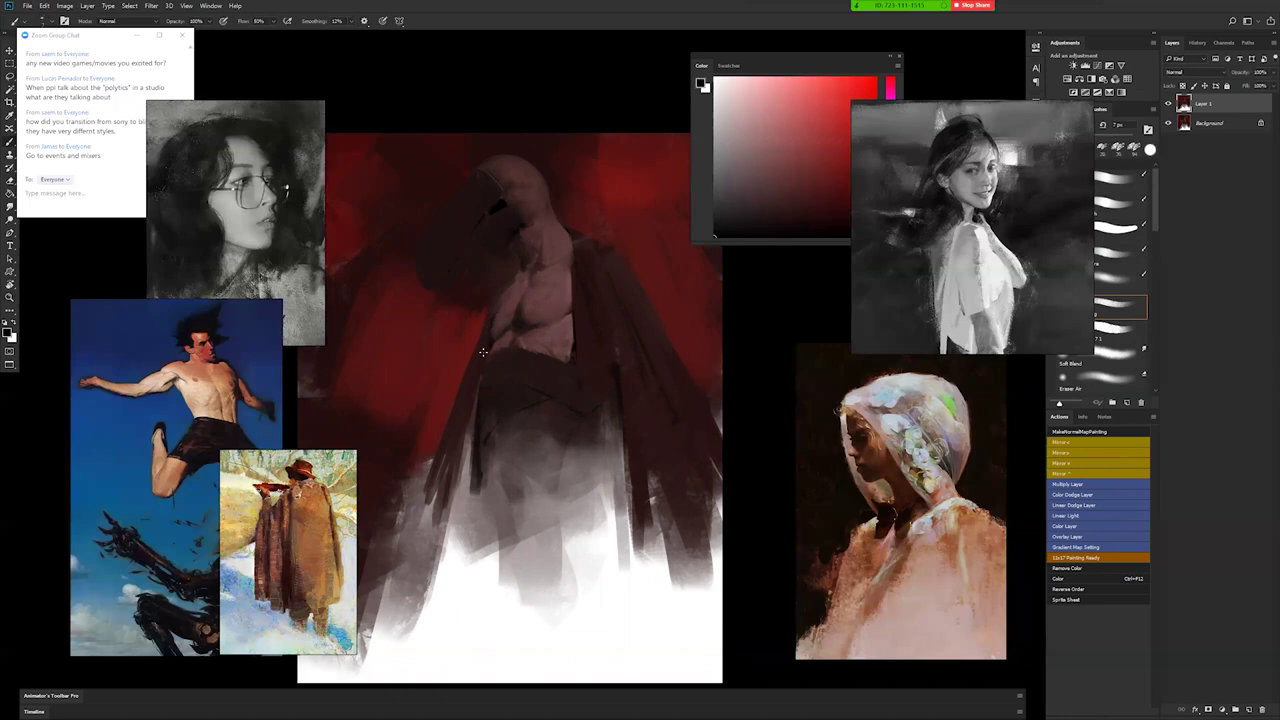
Enlarge the brush and blend the lower chest edge into the coat with tones sampled around it.
key(bracketright)
key(bracketright)
key(bracketright)
key(bracketright)
key(bracketright)
alt+click(496, 343)
key(bracketright)
key(bracketright)
alt+click(488, 344)
alt+click(492, 328)
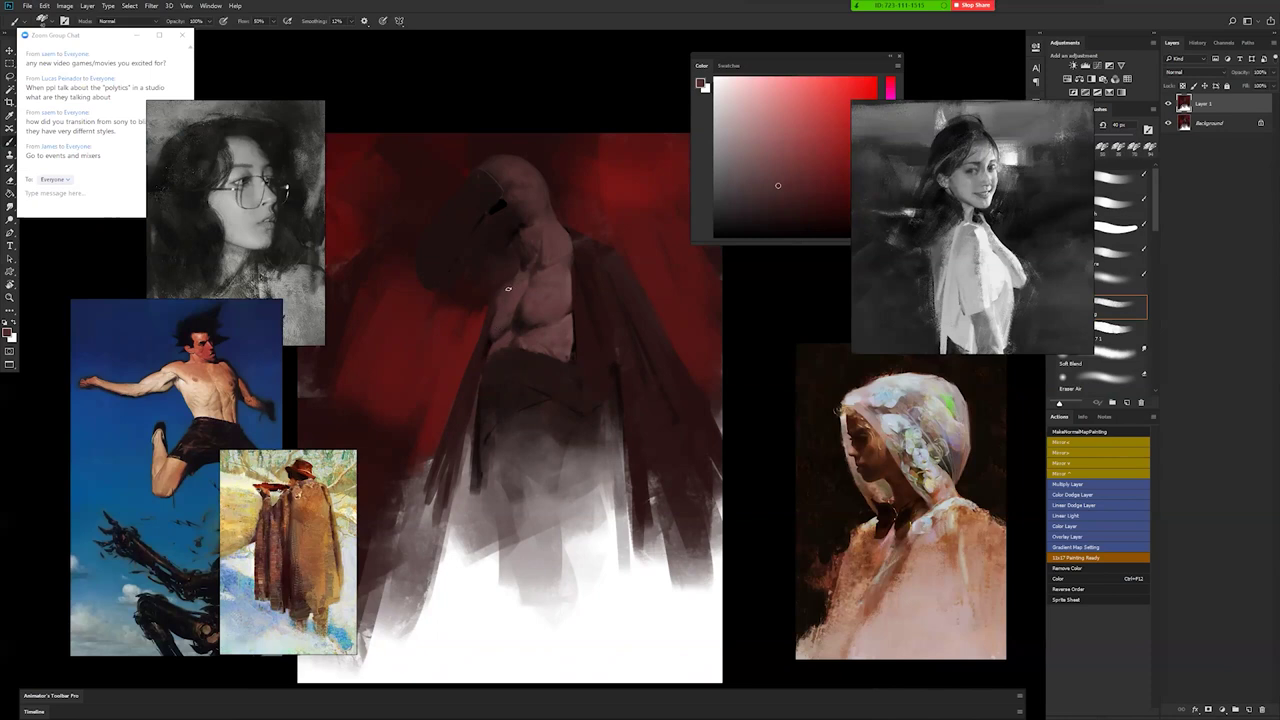
Model the base of the neck and upper chest with a larger brush and tones sampled from the same area.
alt+click(523, 257)
alt+click(528, 273)
key(bracketright)
key(bracketleft)
key(bracketright)
key(bracketright)
key(bracketright)
key(bracketright)
alt+click(516, 285)
alt+click(518, 270)
alt+click(518, 270)
Flip the canvas and rework the neck, shoulder and torso edge with a resized brush and locally sampled tones.
key([)
key([)
key([)
key([)
key([)
key(ctrl+shift+h)
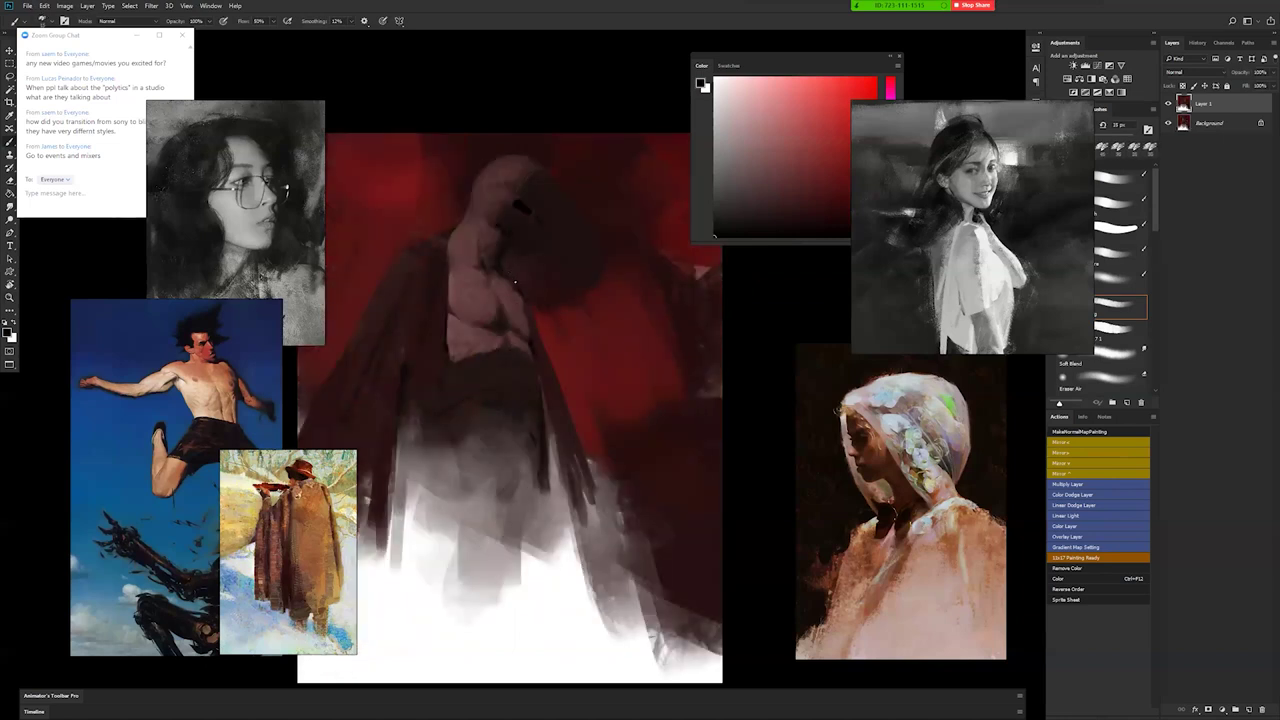
key(bracketright)
key(bracketright)
alt+click(467, 228)
alt+click(454, 270)
alt+click(455, 265)
alt+click(444, 330)
Pick a lighter greyish flesh colour and paint lighter planes on the chest and abdomen with a sampled blend.
key(bracketright)
key(bracketright)
key(bracketleft)
click(741, 154)
alt+click(460, 316)
drag(458, 338, 462, 349)
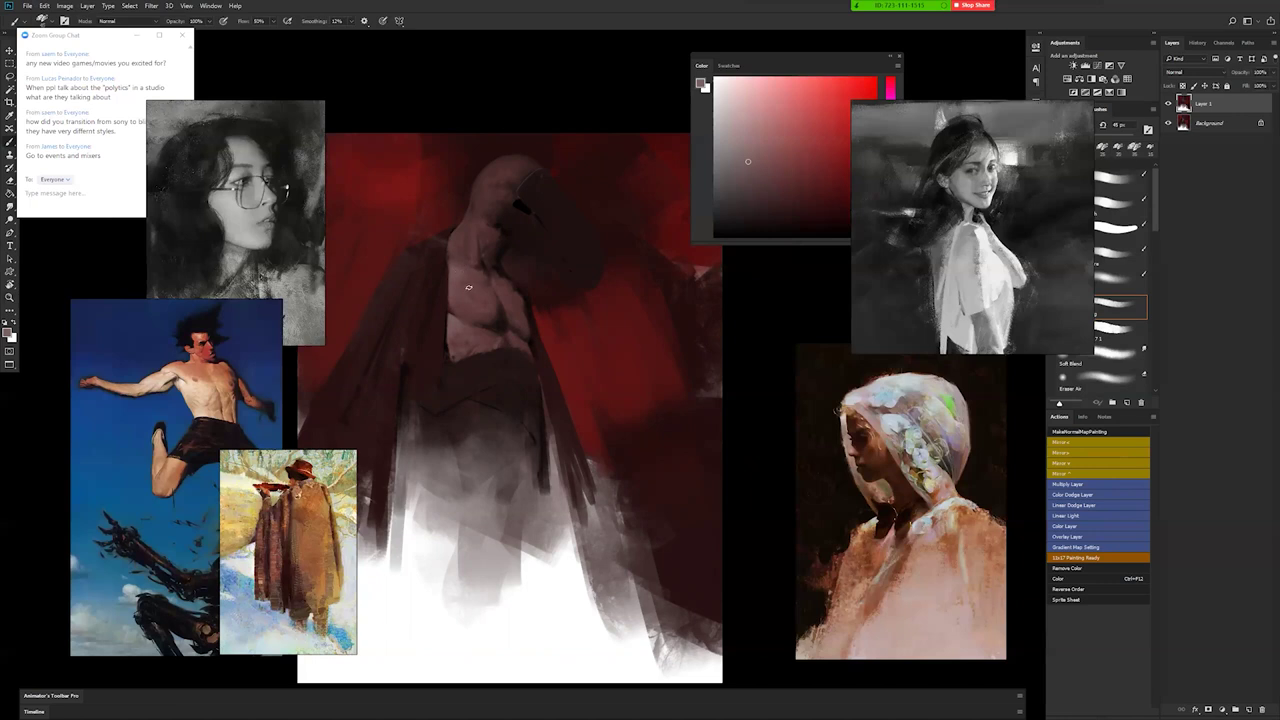
alt+click(464, 319)
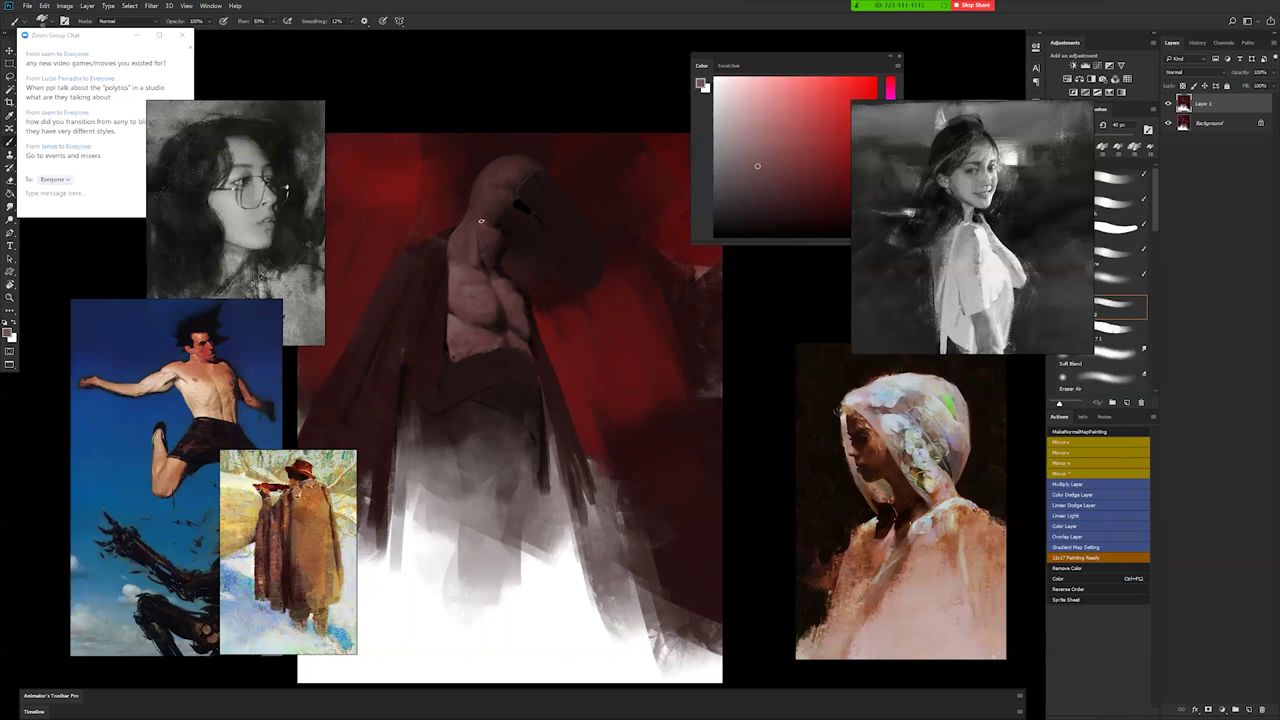
Reduce the brush to 20 px and paint small dark accents around the neck and collarbone.
key(bracketleft)
key(bracketleft)
key(bracketleft)
key(bracketleft)
key(bracketleft)
key(d)
key(bracketleft)
key(bracketleft)
key(bracketleft)
key(bracketleft)
key(bracketleft)
key(bracketleft)
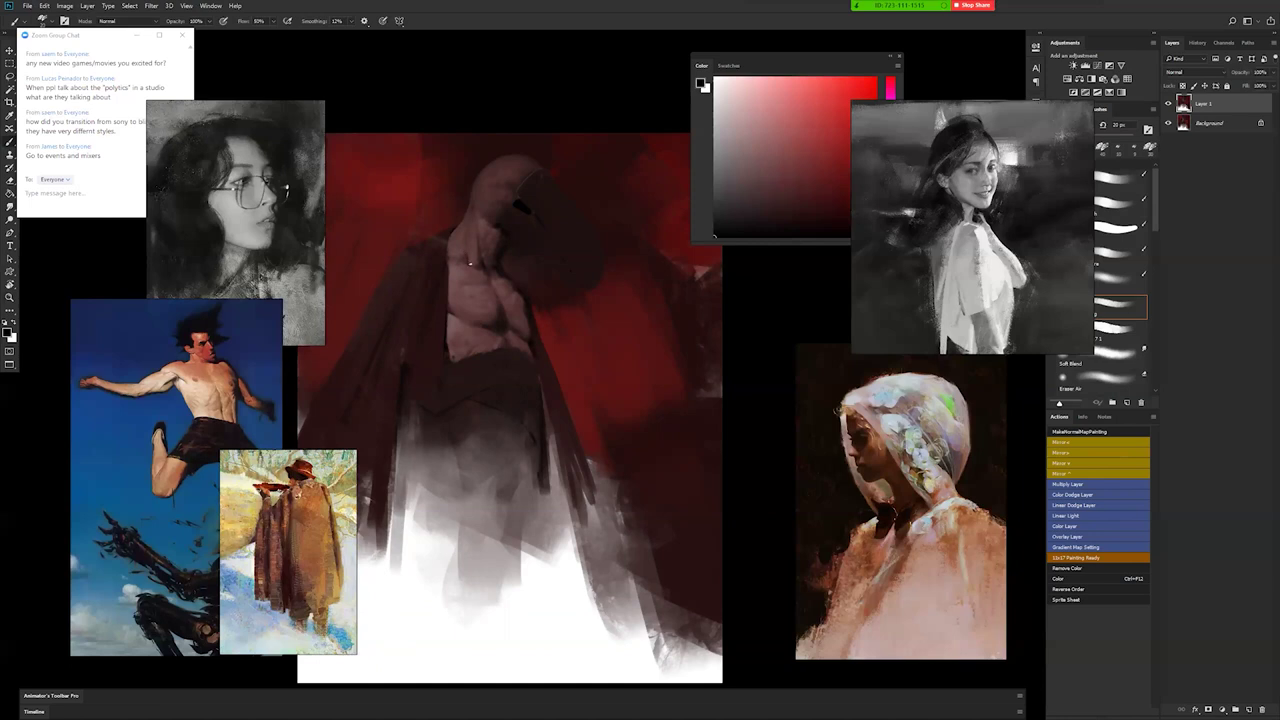
Enlarge the brush and shape the shoulder beside the coat collar with tones sampled from the neck base.
alt+click(466, 258)
key(bracketright)
key(bracketright)
key(bracketright)
key(bracketright)
key(bracketright)
alt+click(455, 249)
alt+click(456, 258)
alt+click(450, 260)
Increase the brush size further and smooth the upper chest with a tone sampled from its centre.
key(bracketright)
key(bracketright)
key(bracketright)
key(bracketright)
key(bracketright)
alt+click(477, 281)
key(d)
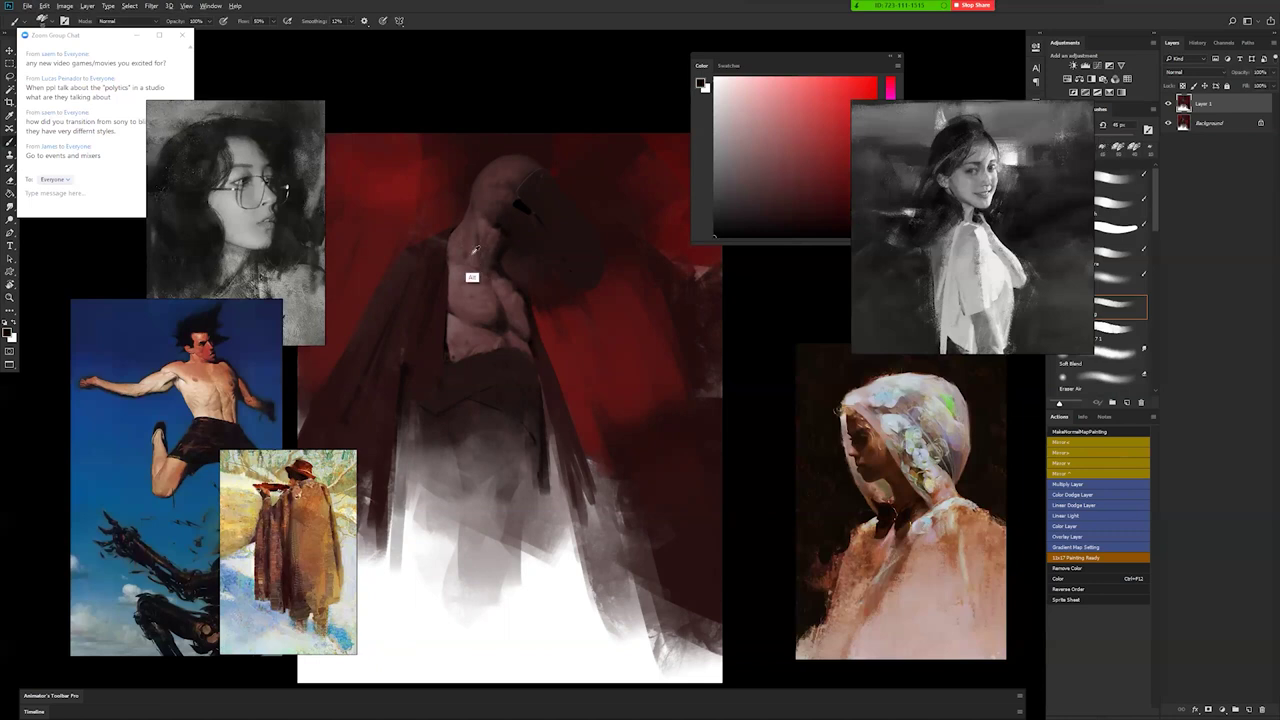
Sample the collarbone tone, refine the area with a smaller brush and check the whole figure at reduced size.
alt+click(473, 252)
key(d)
key(bracketleft)
key(bracketleft)
key(bracketleft)
key(z)
alt+click(483, 309)
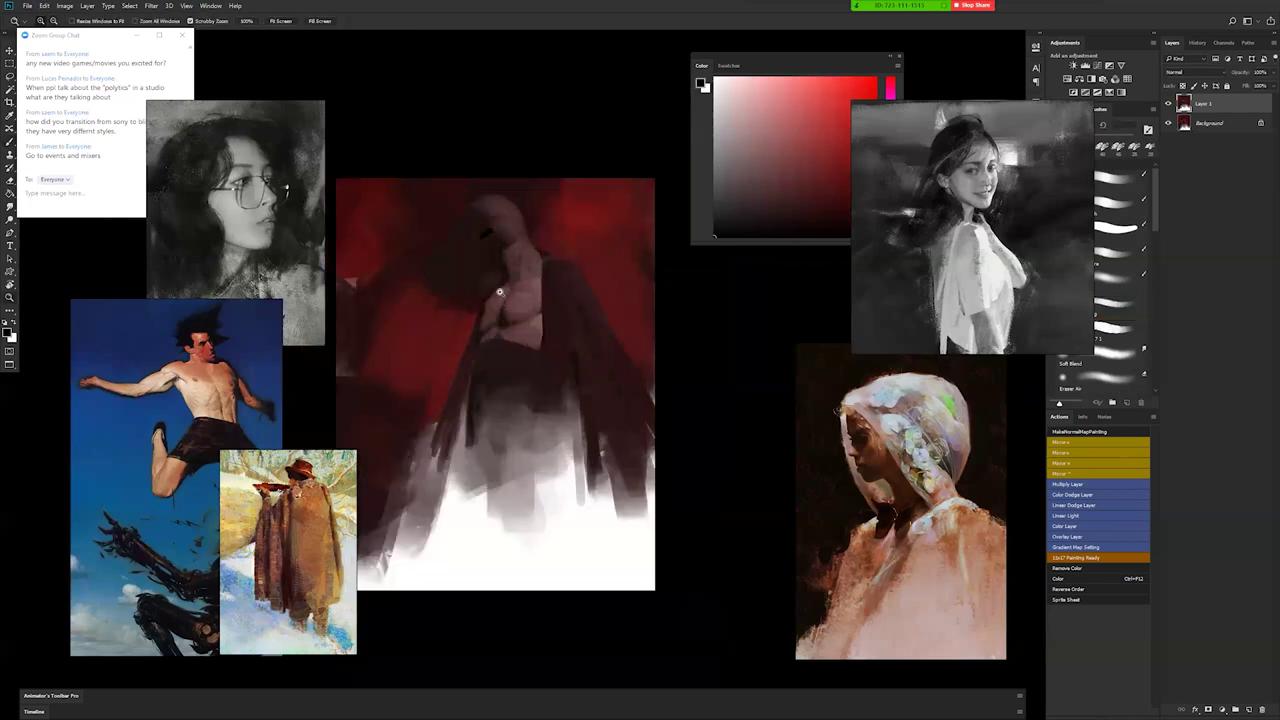
Enlarge the brush and rework the dark mass beside the head and the coat edge below it with tones sampled there.
click(493, 294)
click(495, 292)
key(b)
key(bracketright)
key(bracketright)
key(bracketright)
key(bracketright)
key(bracketright)
key(bracketright)
key(bracketright)
key(bracketright)
key(bracketright)
key(bracketright)
key(bracketright)
key(bracketright)
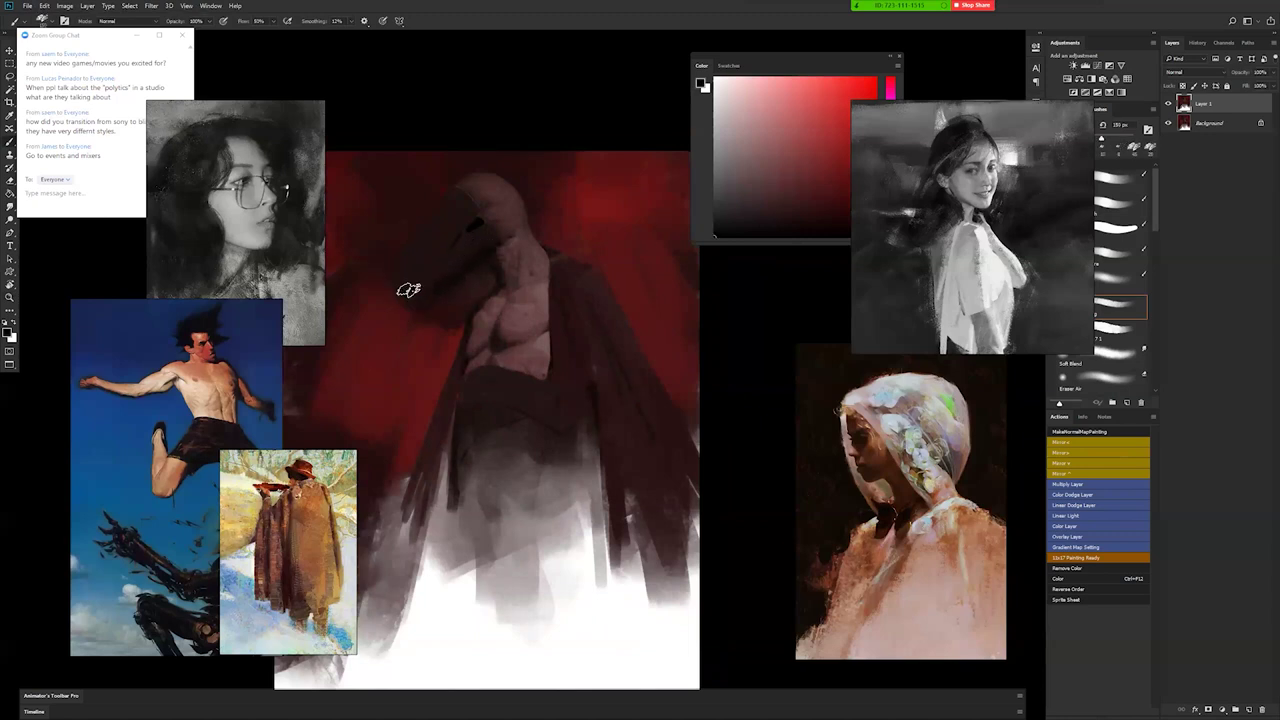
alt+click(421, 259)
alt+click(460, 343)
alt+click(460, 343)
Mirror the canvas and refine the head with a smaller brush and a tone sampled from it.
key(F2)
click(465, 306)
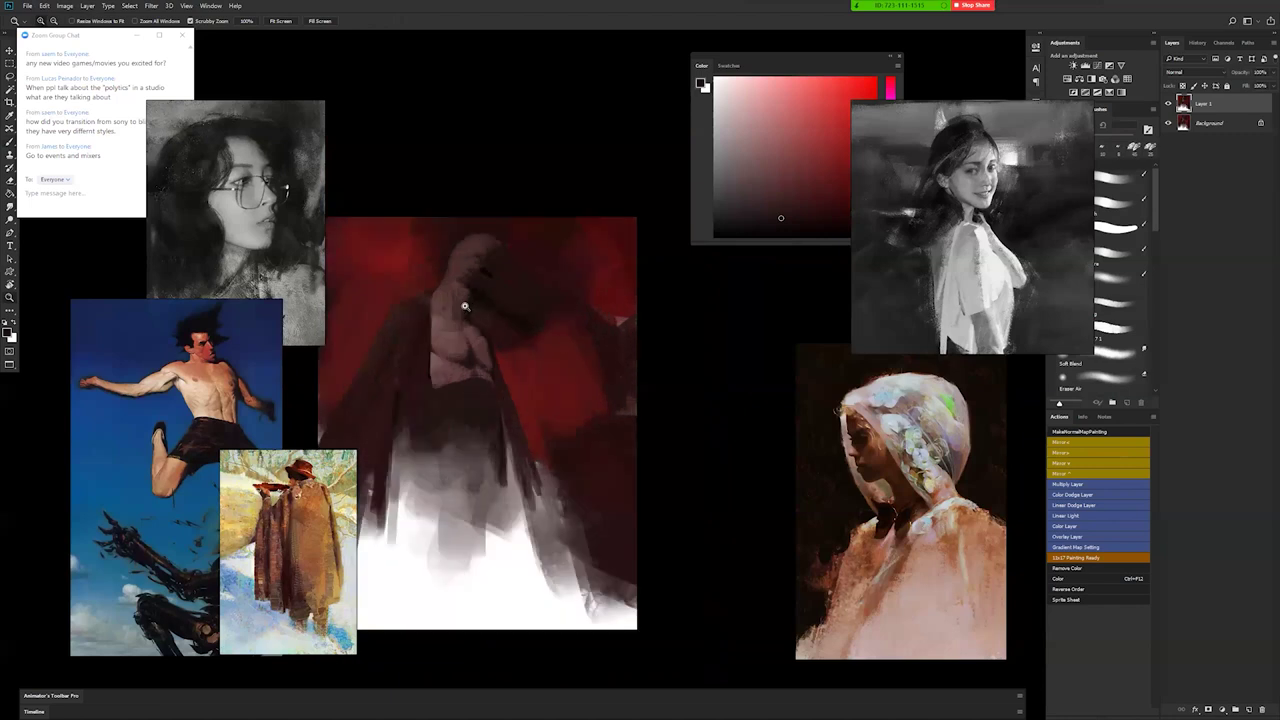
click(465, 306)
key(b)
alt+click(471, 255)
key(bracketleft)
key(bracketleft)
key(bracketleft)
key(bracketleft)
key(bracketleft)
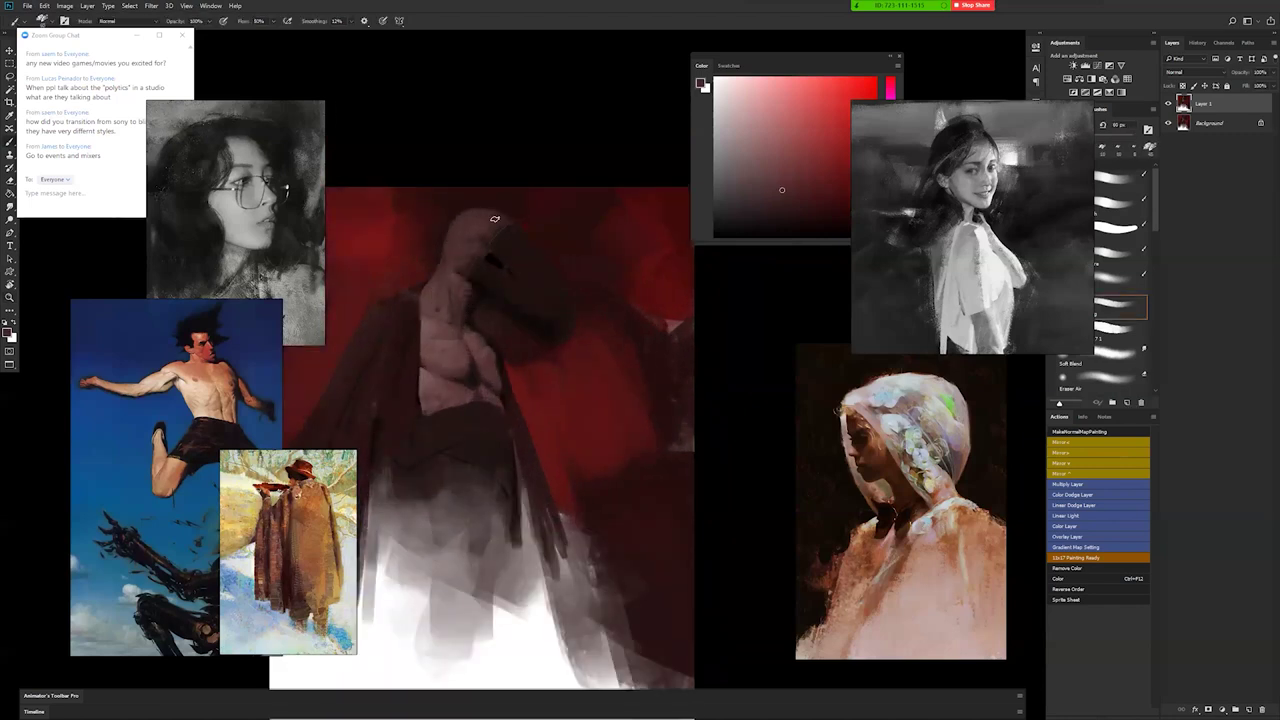
Refine the head, jaw and upper neck with black and locally sampled tones, reducing the brush size further.
key(d)
alt+click(470, 219)
drag(454, 242, 455, 227)
alt+click(454, 229)
key(d)
key(bracketleft)
key(bracketleft)
key(bracketleft)
key(bracketleft)
alt+click(450, 245)
alt+click(447, 264)
Check the figure mirrored and add small black accents around the neck and chest with a fine brush.
key(ctrl+space)
drag(459, 343, 420, 343)
key(ctrl+f)
key(ctrl+space)
drag(513, 345, 553, 345)
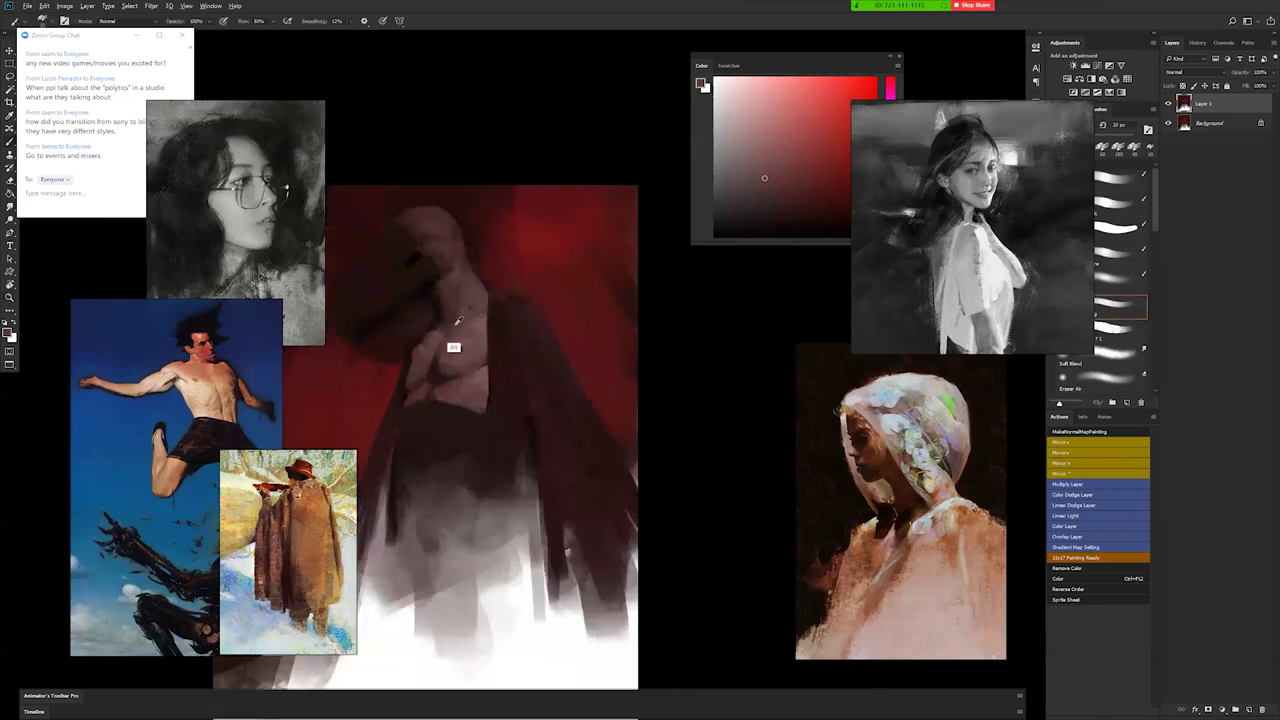
key(bracketright)
key(bracketright)
key(bracketright)
key(d)
key(bracketleft)
key(bracketleft)
key(bracketleft)
key(bracketleft)
key(ctrl+f)
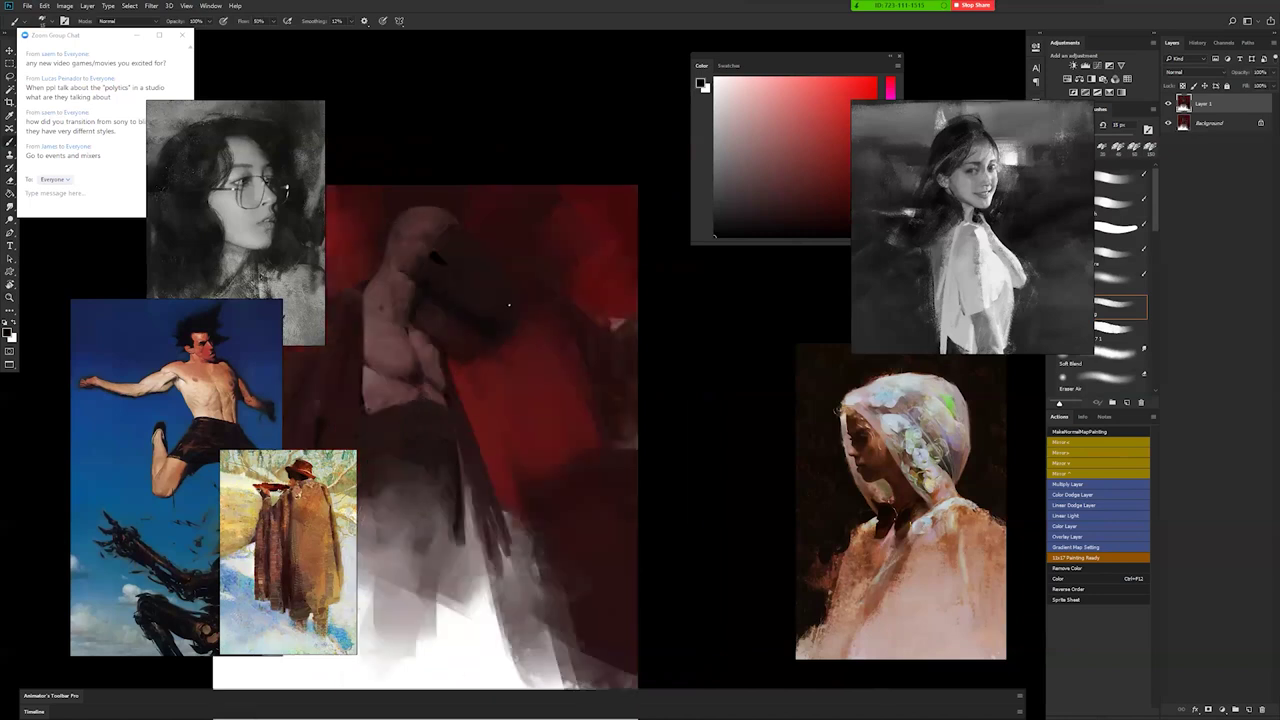
Apply a Color Balance adjustment to the painting, shifting the shadows toward cyan and the highlights toward blue.
drag(463, 351, 530, 316)
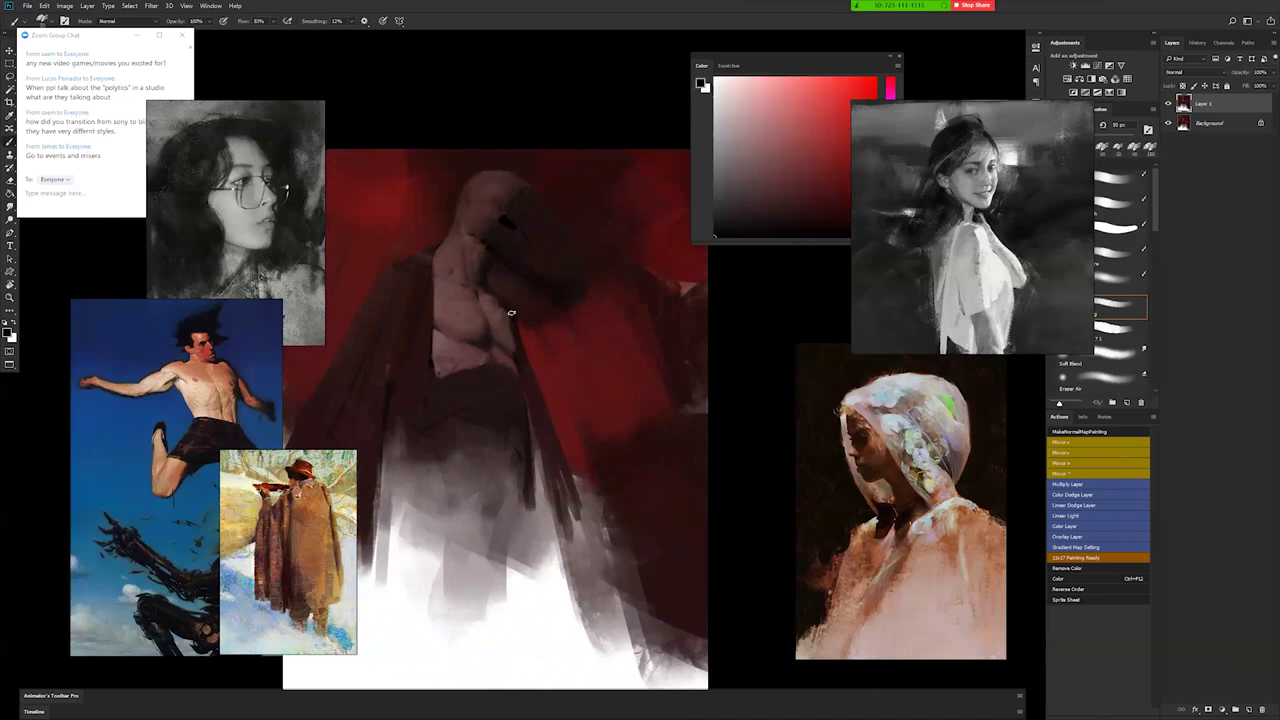
alt+click(527, 394)
click(527, 398)
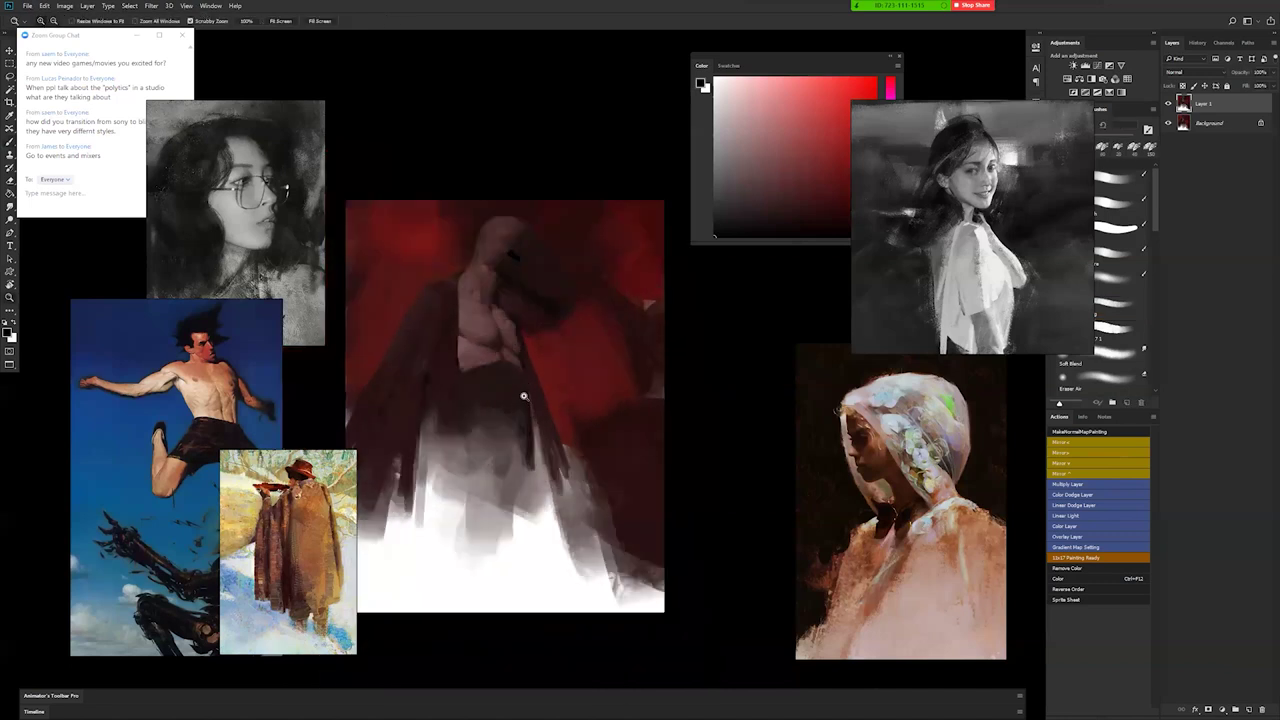
key(ctrl+b)
drag(815, 117, 805, 141)
drag(851, 77, 744, 172)
click(688, 199)
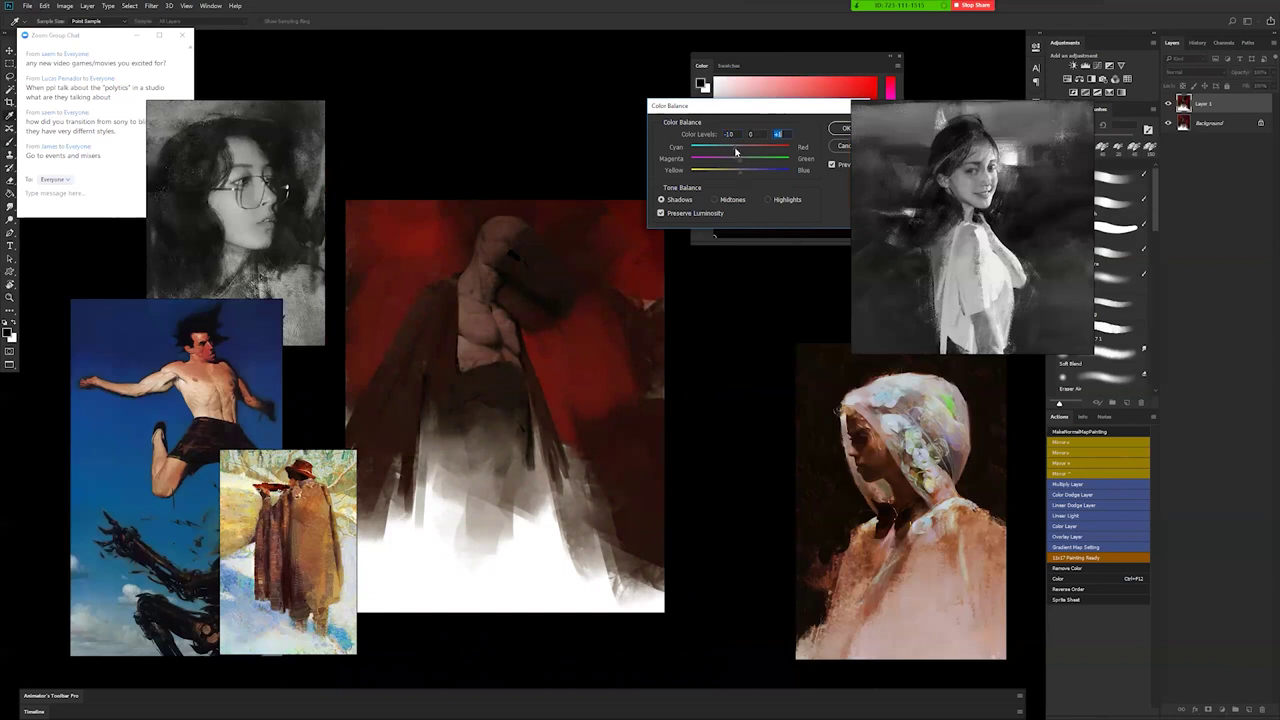
click(767, 200)
drag(741, 171, 753, 170)
click(842, 128)
Mirror the canvas and touch up the area between neck and chest with a tone sampled beside the dark mass.
drag(522, 350, 592, 318)
key(ctrl+shift+h)
key(ctrl+space)
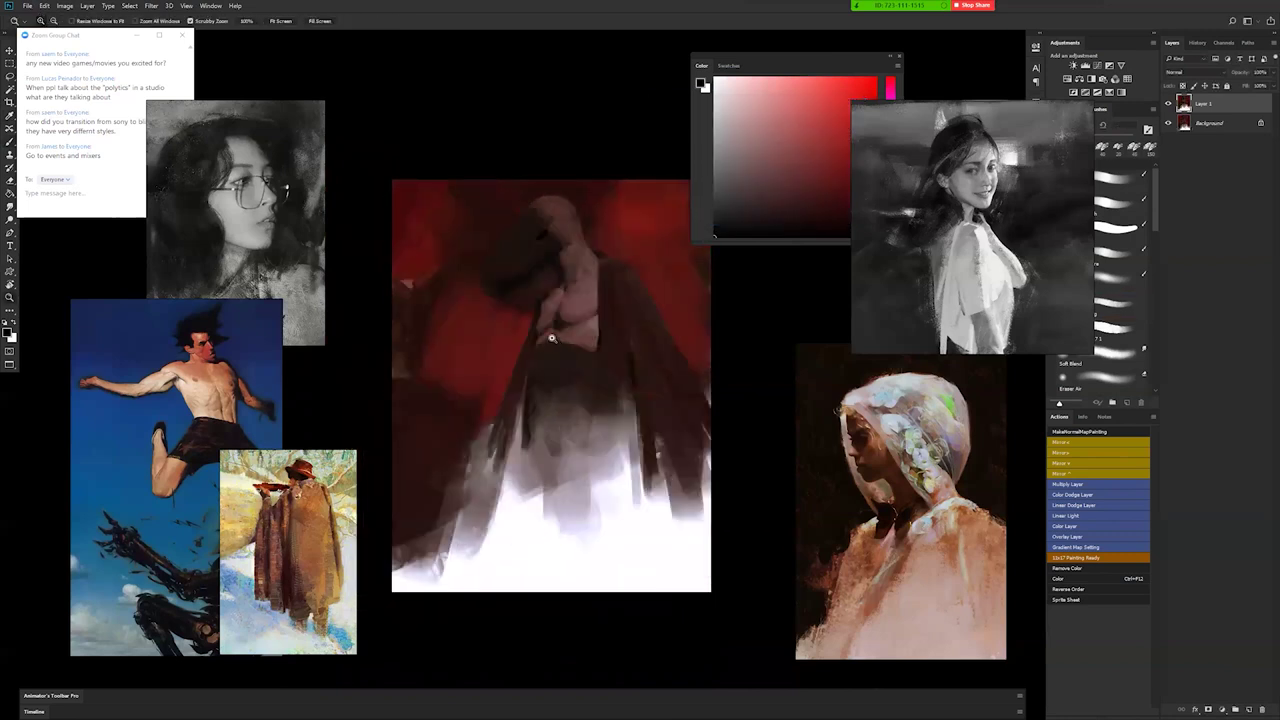
click(551, 338)
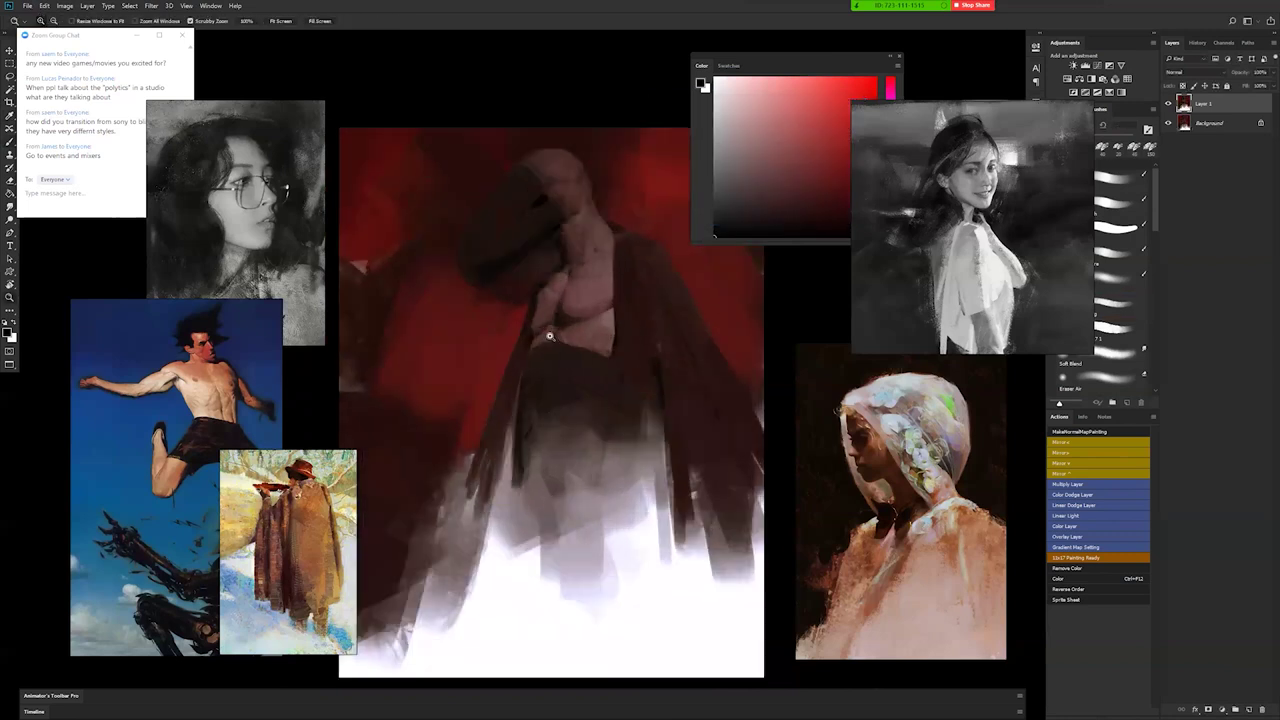
alt+click(555, 279)
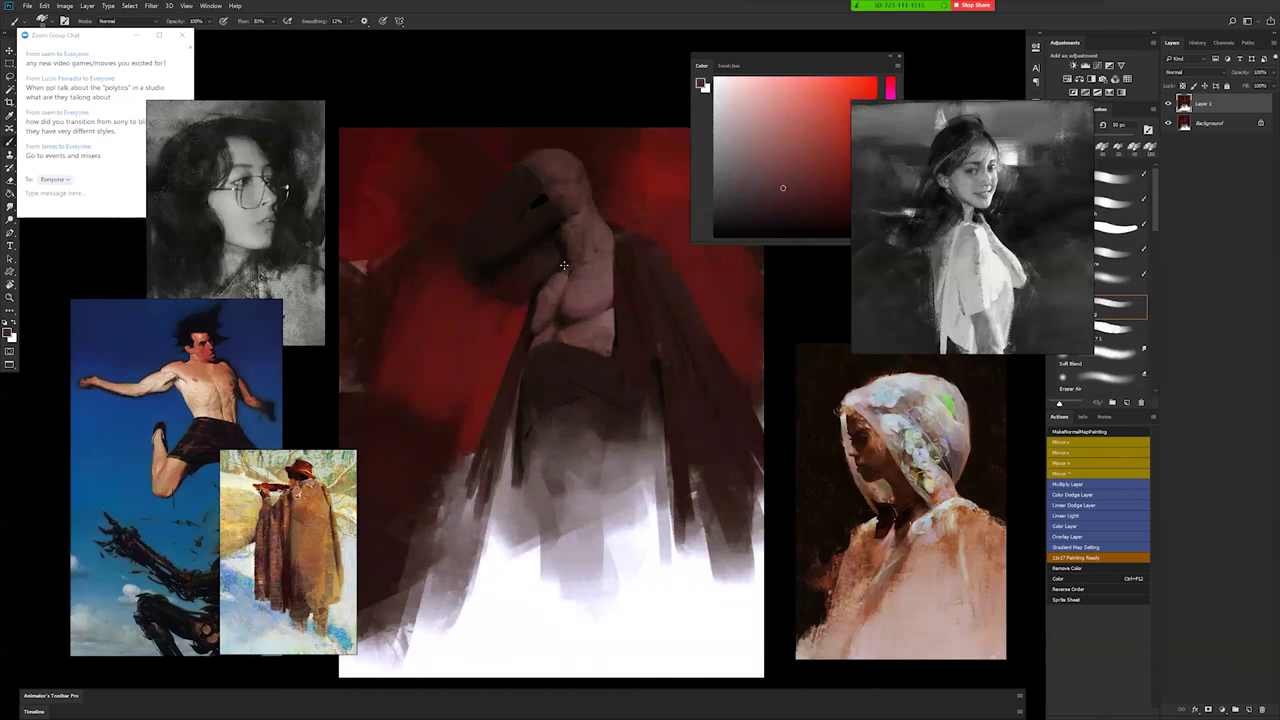
Reduce the brush, paint fine black accents around the neck and chest, and mirror the canvas.
key(bracketleft)
key(bracketleft)
key(bracketleft)
key(bracketleft)
key(bracketleft)
key(bracketleft)
key(bracketleft)
key(bracketleft)
key(bracketleft)
key(bracketleft)
key(bracketleft)
key(bracketleft)
key(d)
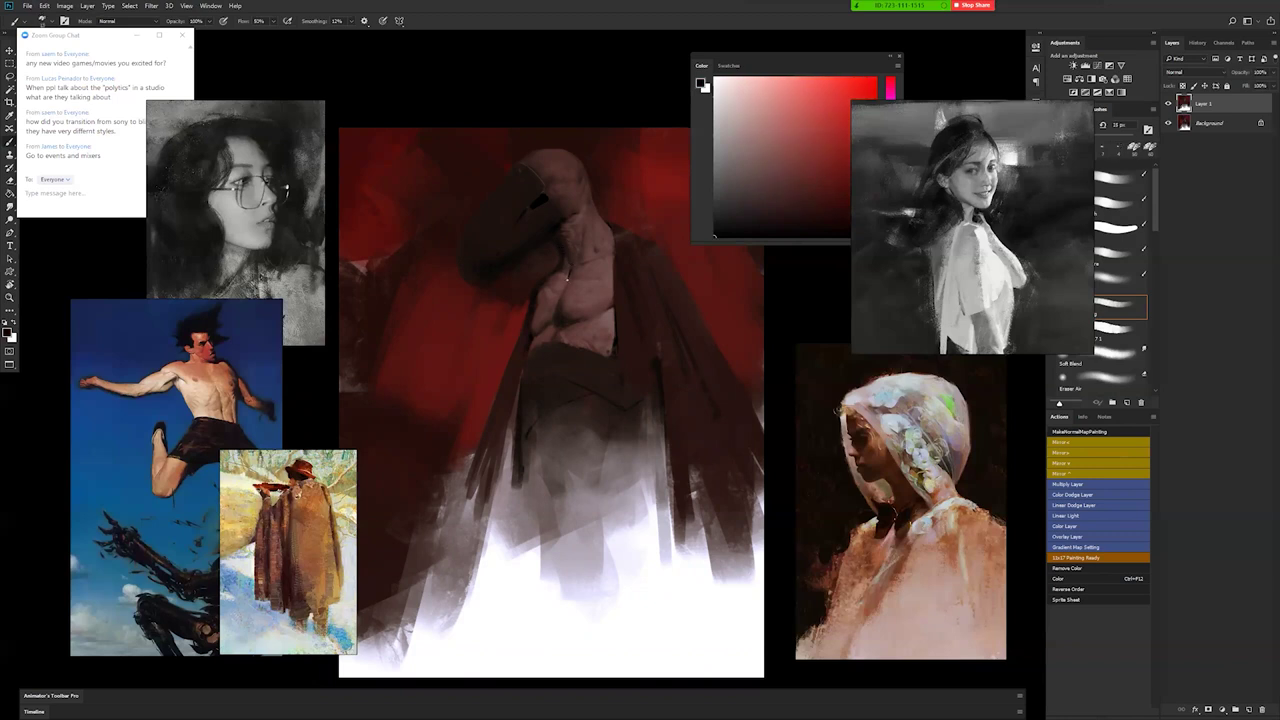
key(bracketleft)
key(bracketleft)
key(ctrl+shift+h)
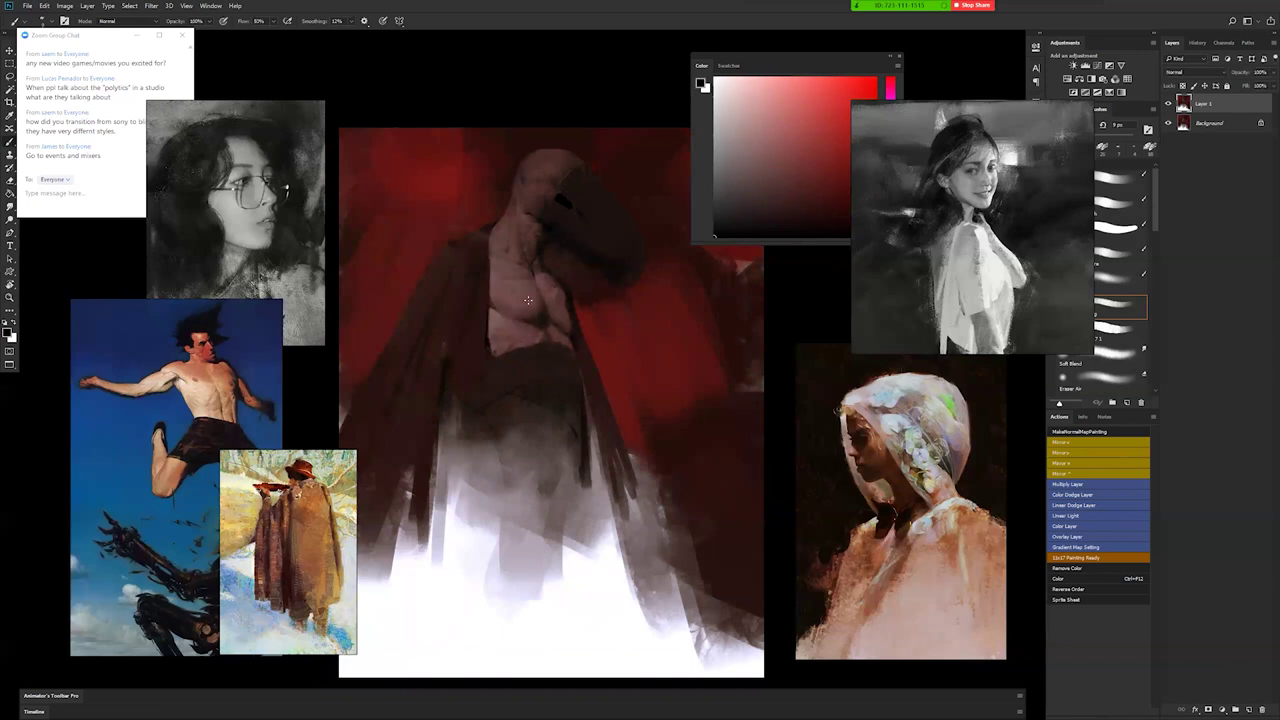
Sample tones near the shoulder and waist, enlarge the brush and darken the garment below the waist.
alt+click(494, 268)
drag(505, 413, 529, 354)
alt+click(517, 359)
key(bracketright)
key(bracketright)
key(bracketright)
key(bracketright)
key(bracketright)
key(bracketright)
key(bracketright)
key(bracketright)
key(bracketright)
key(bracketright)
key(bracketright)
key(bracketright)
key(bracketright)
key(bracketright)
drag(518, 380, 523, 427)
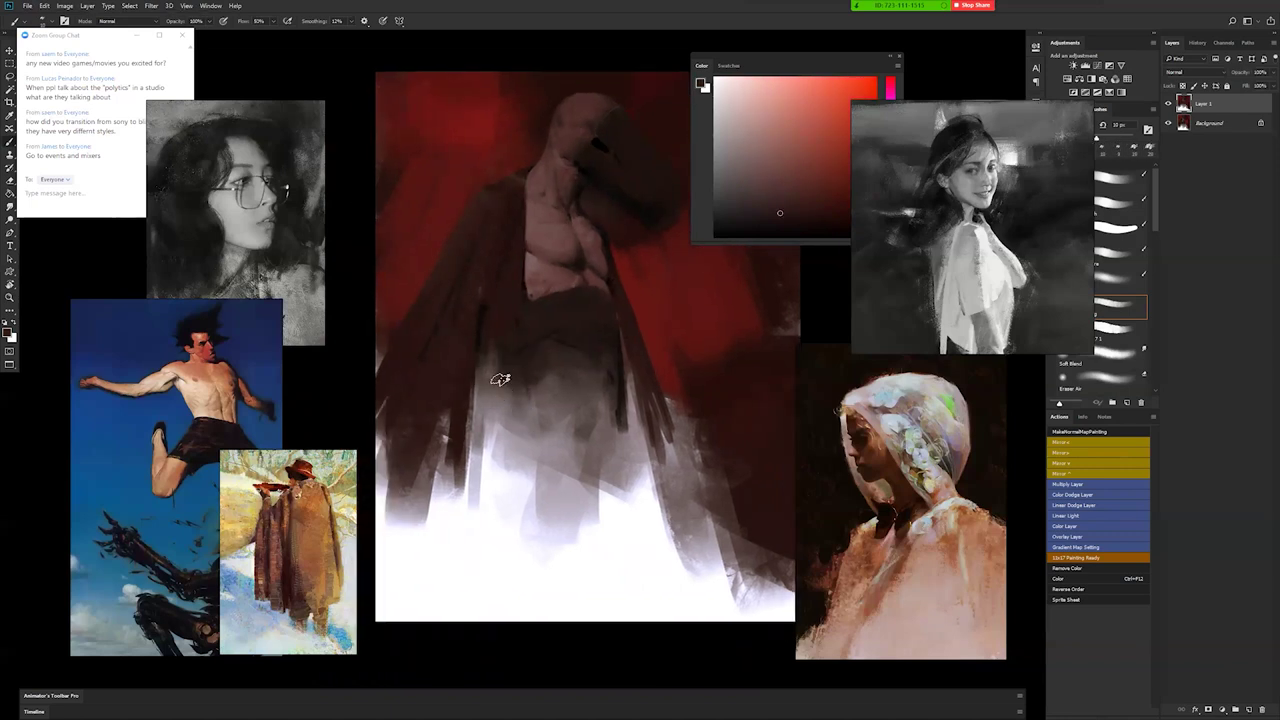
Paint broad, soft strokes over the pale lower garment with a much larger brush and tones sampled from the legs.
alt+click(489, 406)
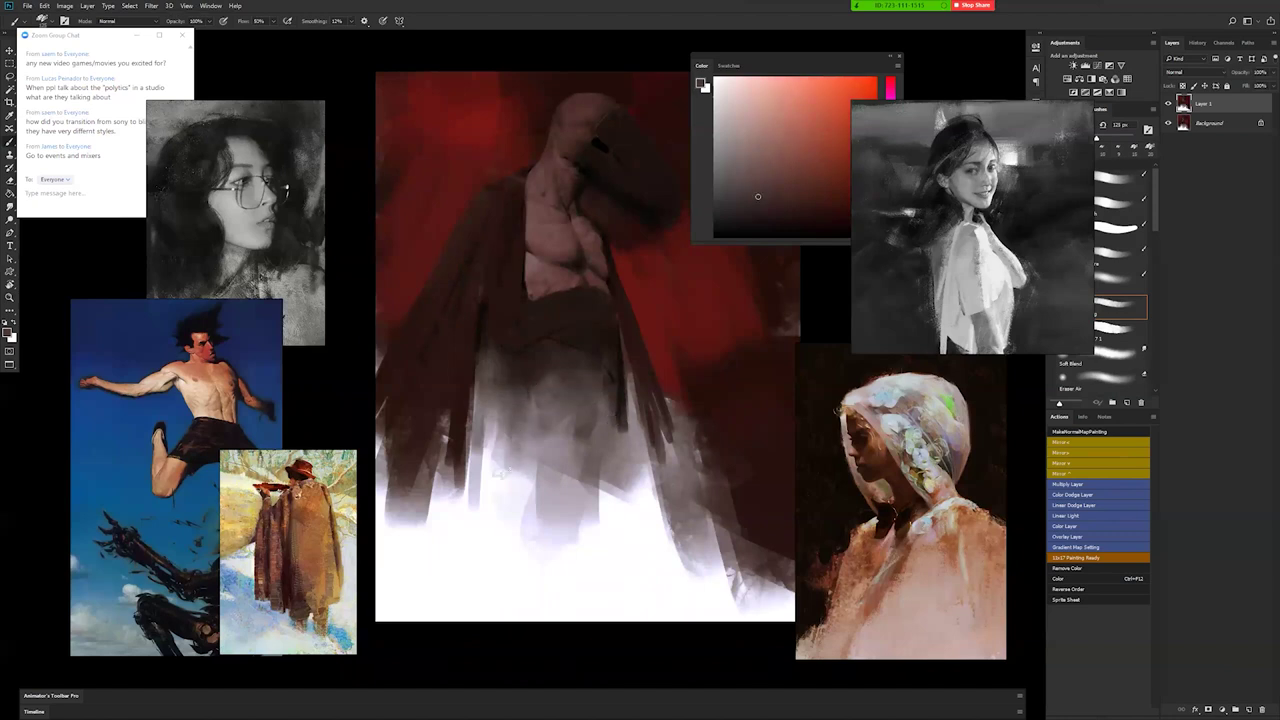
alt+click(503, 457)
key(bracketright)
key(bracketright)
key(bracketright)
key(bracketright)
key(bracketright)
key(bracketright)
key(bracketright)
key(bracketright)
mouse_move(492, 427)
mouse_down()
mouse_move(497, 488)
mouse_move(547, 566)
mouse_up()
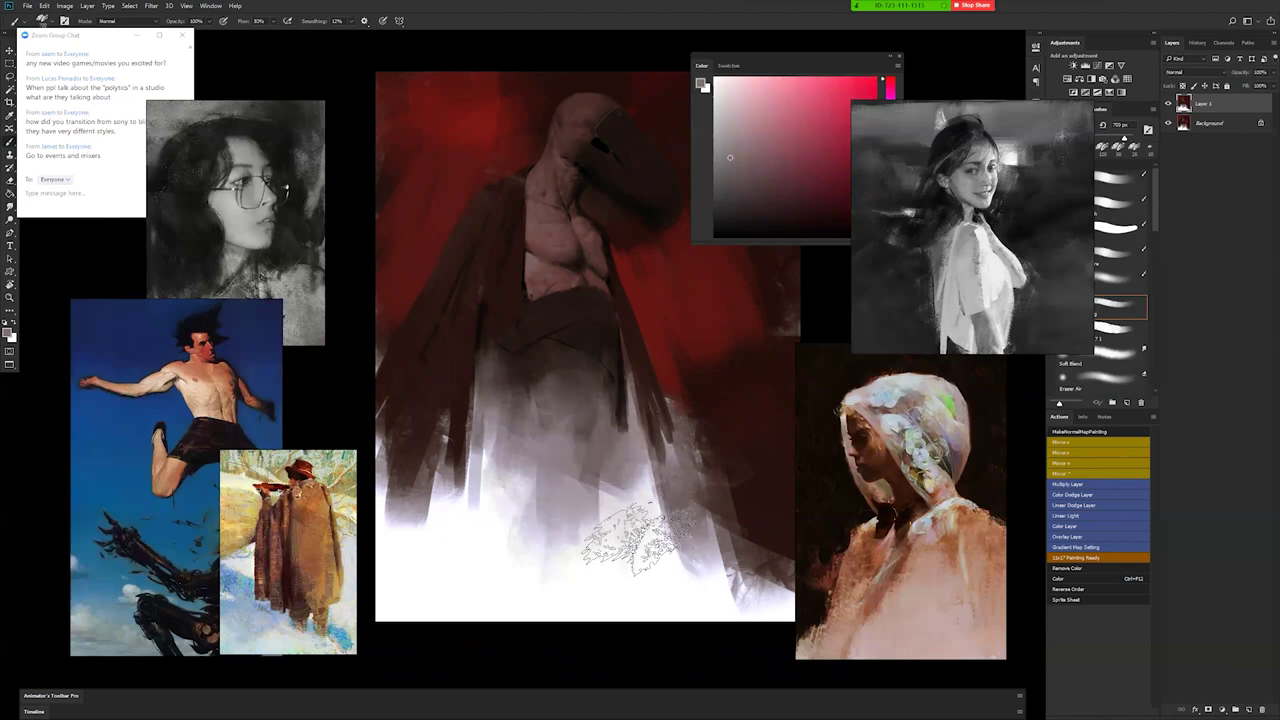
Mirror the canvas, switch to a round brush at a smaller size and reset the painting colour to black.
key(F2)
drag(581, 254, 520, 290)
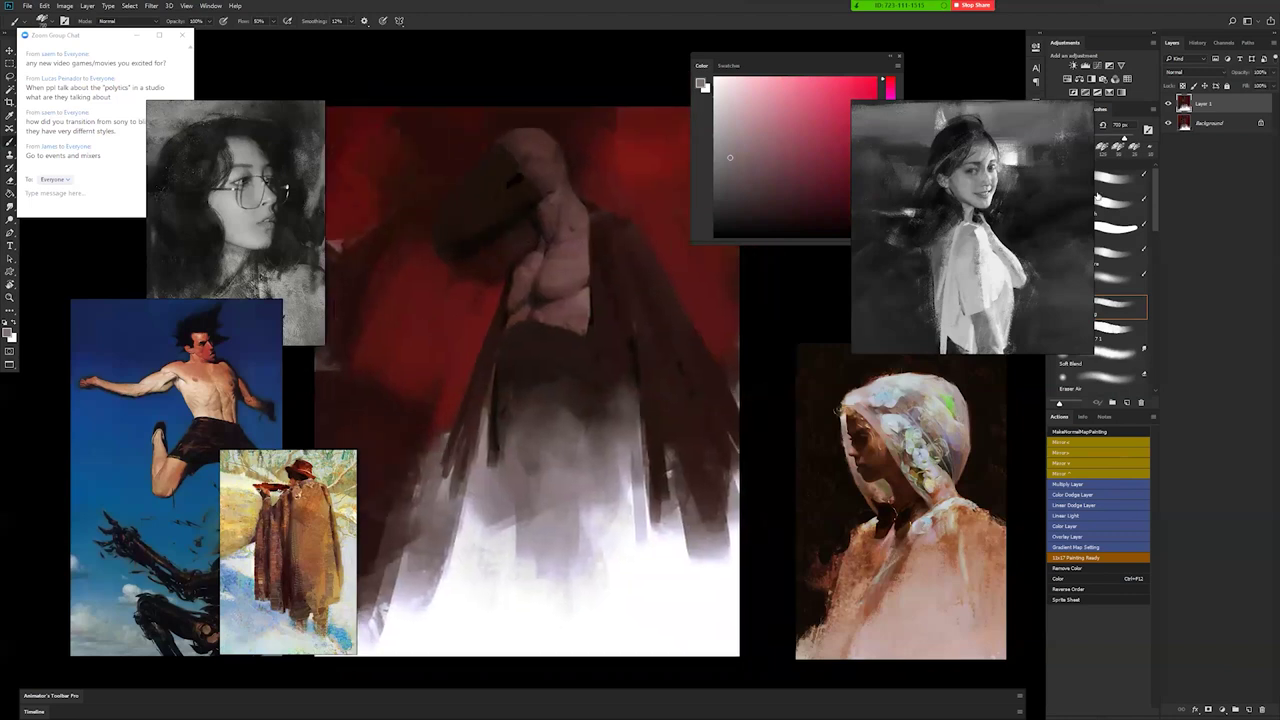
click(1112, 186)
key(bracketleft)
key(bracketleft)
key(bracketleft)
key(bracketleft)
key(bracketleft)
key(bracketleft)
key(bracketleft)
key(bracketleft)
key(bracketleft)
key(bracketleft)
key(bracketleft)
key(bracketleft)
key(bracketleft)
key(bracketleft)
key(d)
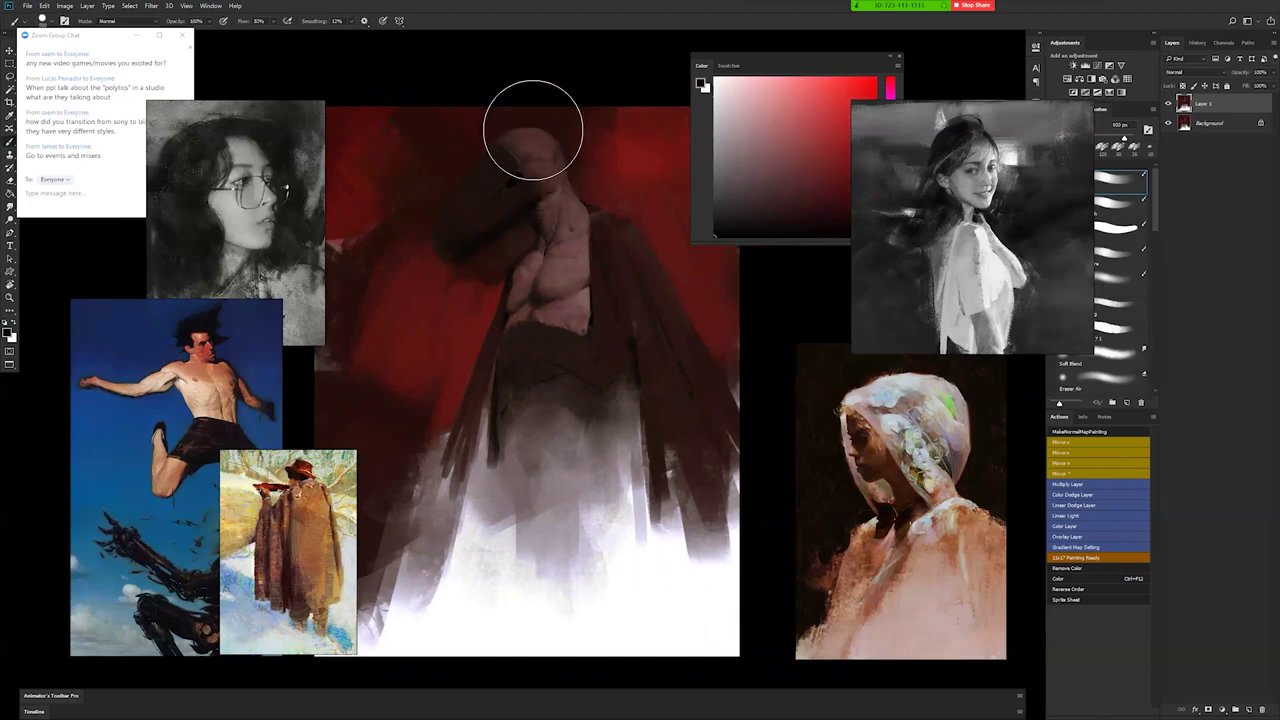
Adjust the round brush to 100 px and refine the dark mass in front of the head with its sampled tone.
key(bracketright)
key(bracketright)
key(bracketright)
key(bracketright)
key(bracketright)
key(bracketright)
alt+click(476, 194)
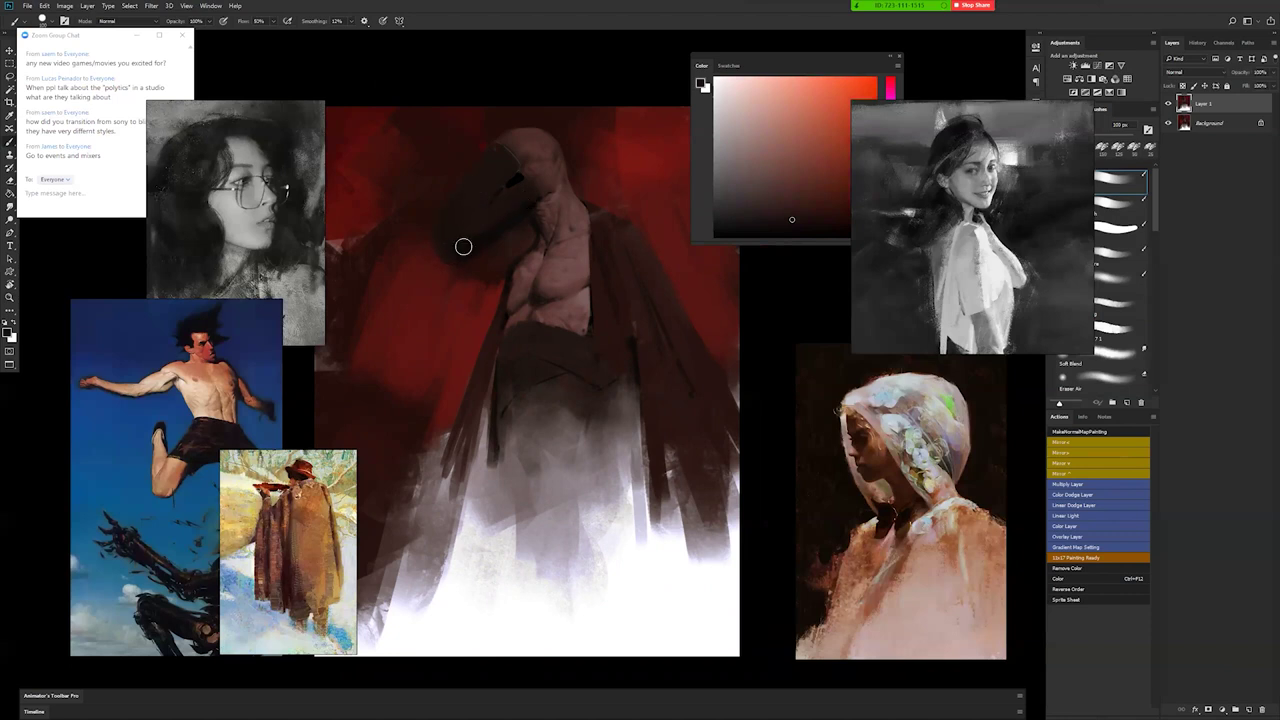
Mirror the canvas and refine the black accent on the face with a 25 px brush and its sampled colour.
key(ctrl+F2)
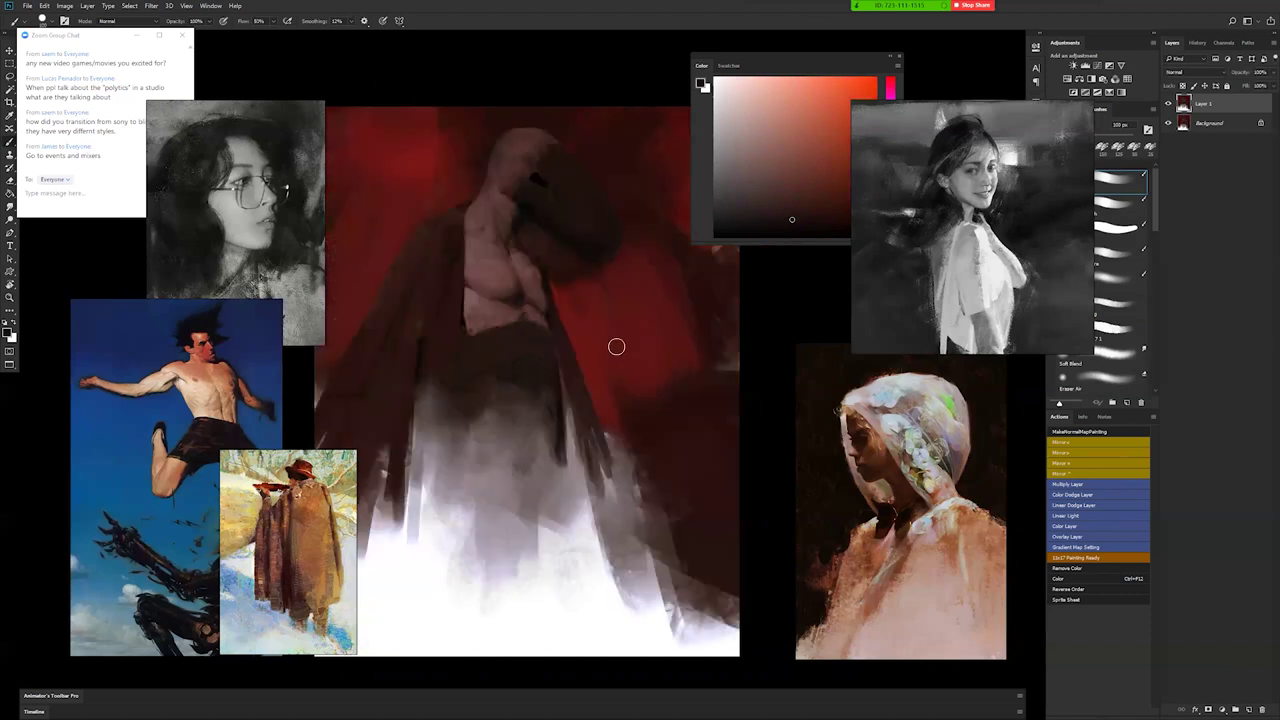
alt+click(543, 176)
key(bracketleft)
key(bracketleft)
key(bracketleft)
key(bracketleft)
key(bracketleft)
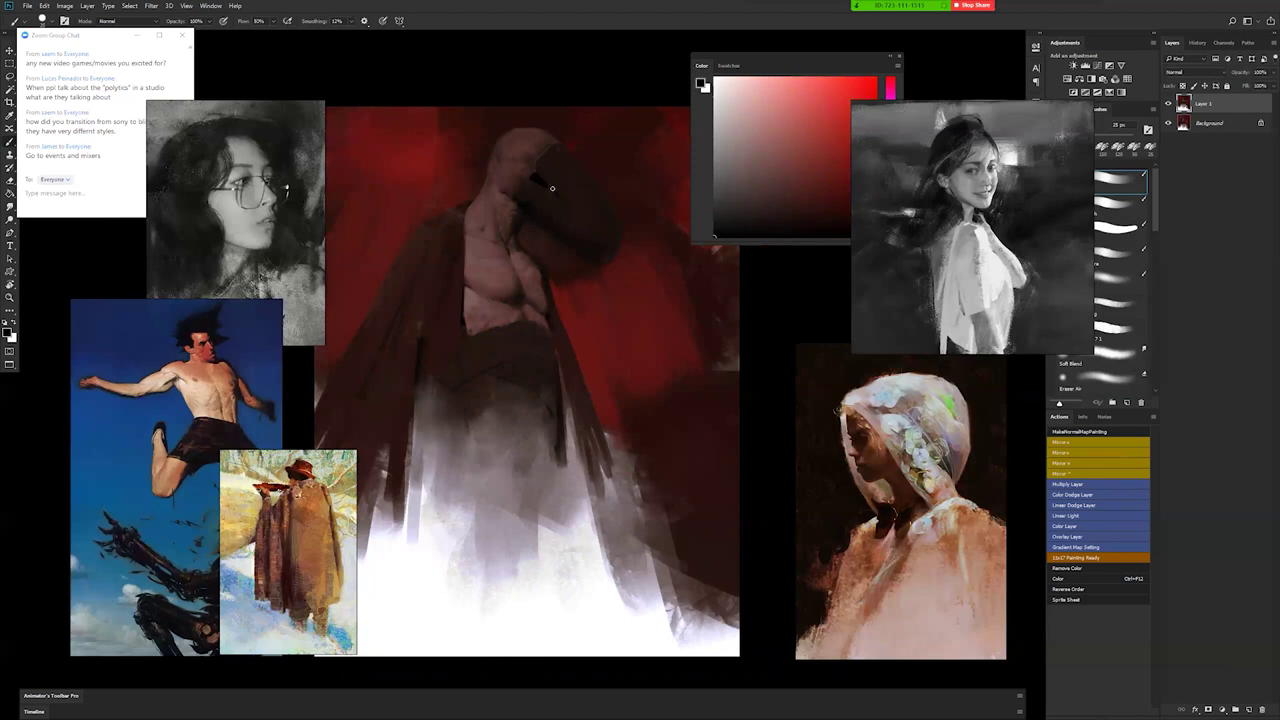
Clean up the dark mass beside the head with sampled tones, mirror the canvas and reset the colour to black.
alt+click(572, 218)
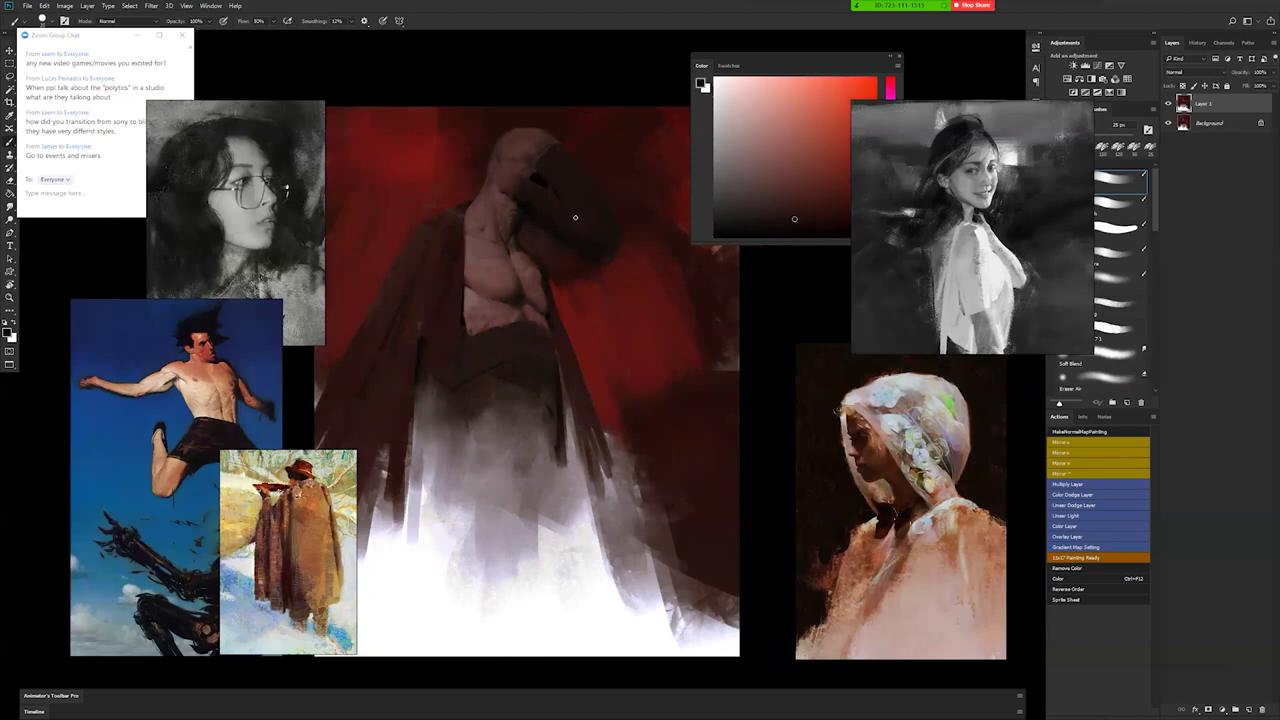
alt+click(558, 150)
alt+click(583, 166)
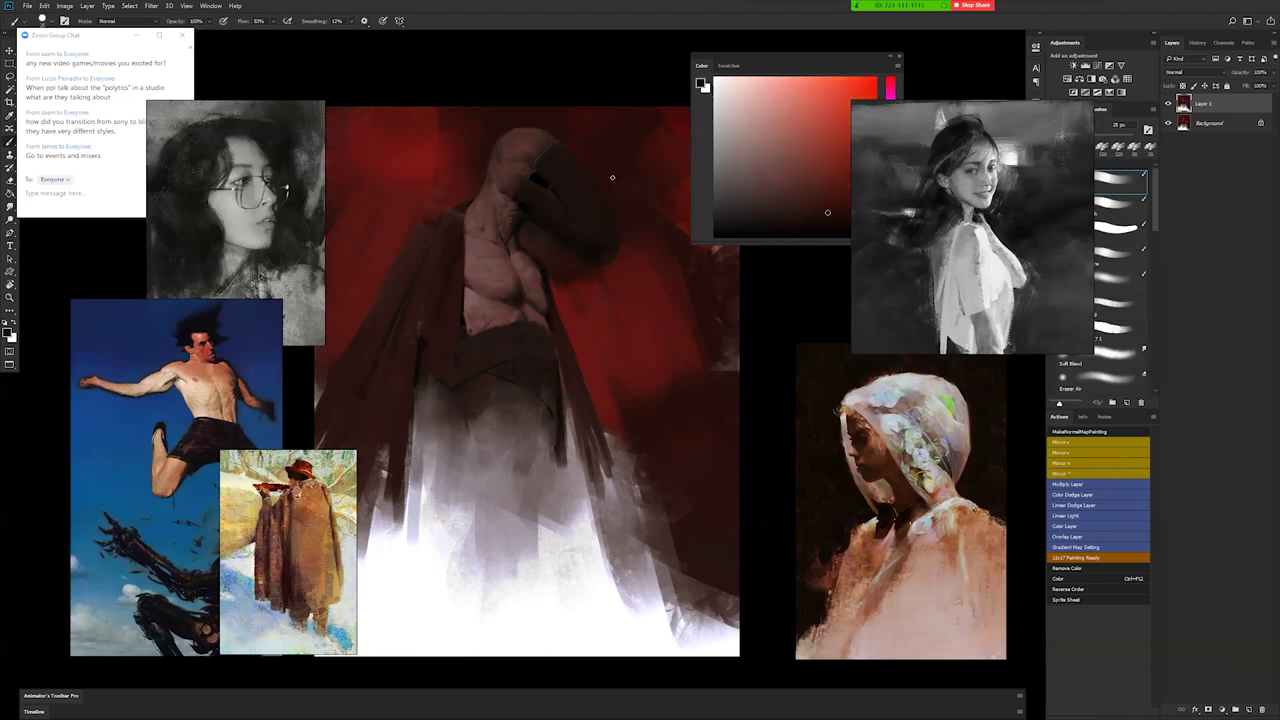
key(ctrl+shift+h)
key(d)
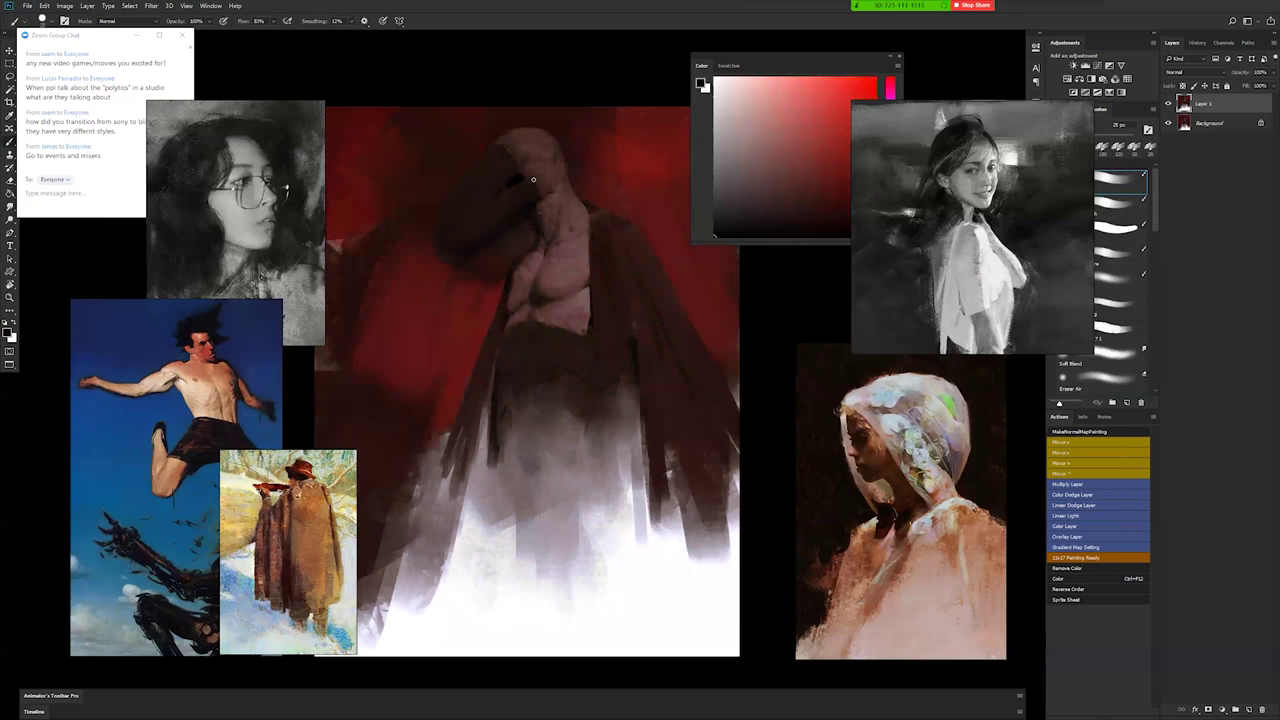
Reduce the brush size considerably and refine the black accents around the face, neck and torso.
key(bracketleft)
key(bracketleft)
key(bracketleft)
key(bracketleft)
key(bracketleft)
key(bracketleft)
key(bracketleft)
key(bracketleft)
key(bracketleft)
key(bracketleft)
key(bracketleft)
Mirror the canvas, reframe the figure between the references and return to the brush.
key(z)
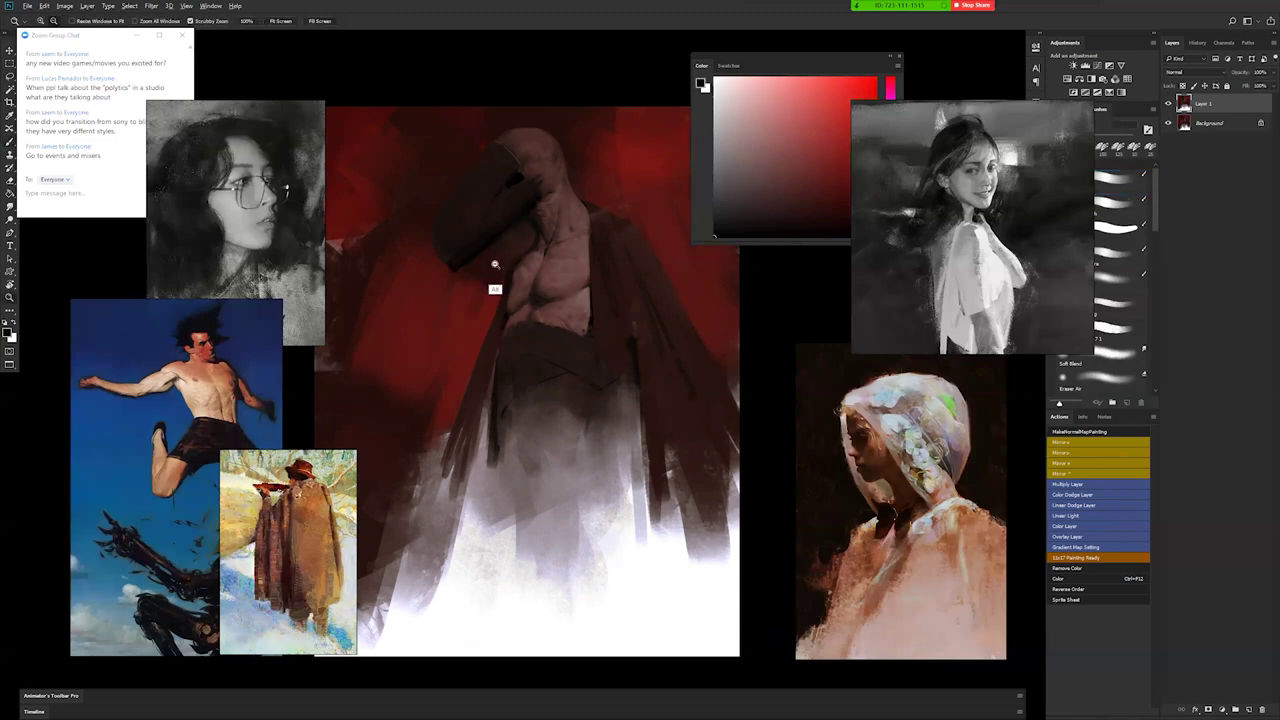
alt+click(496, 270)
click(555, 280)
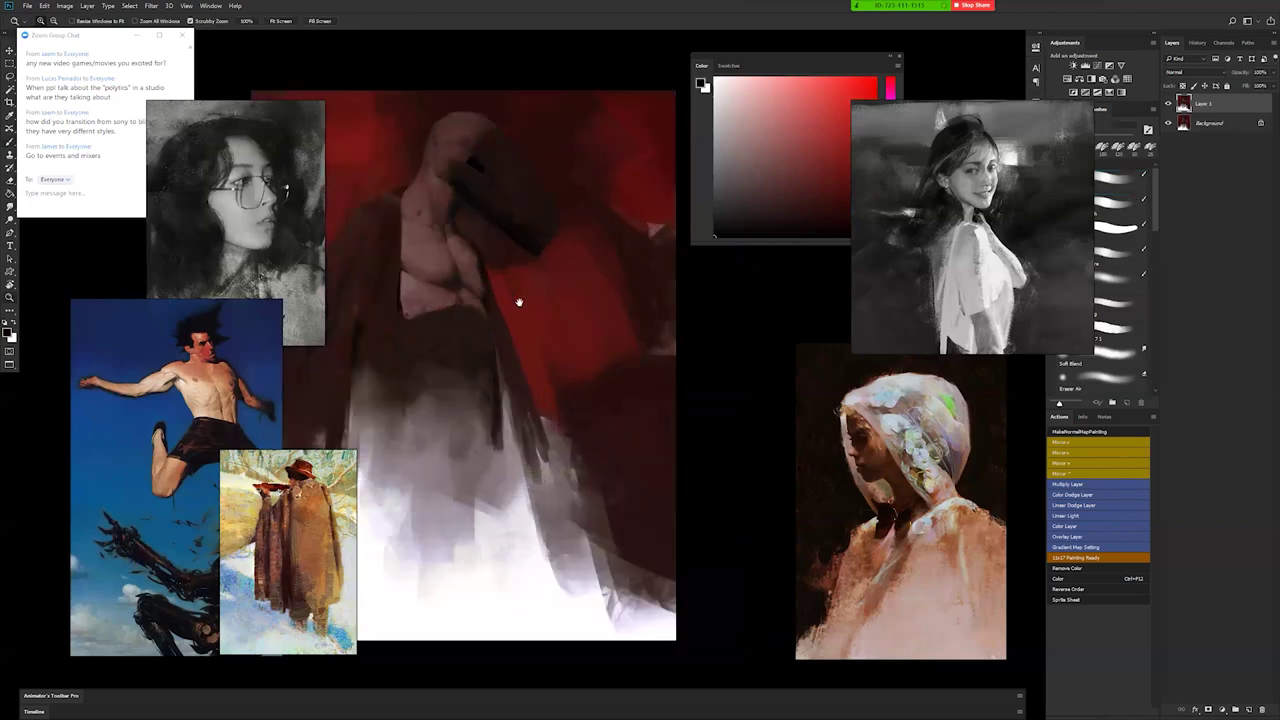
drag(517, 297, 622, 312)
key(b)
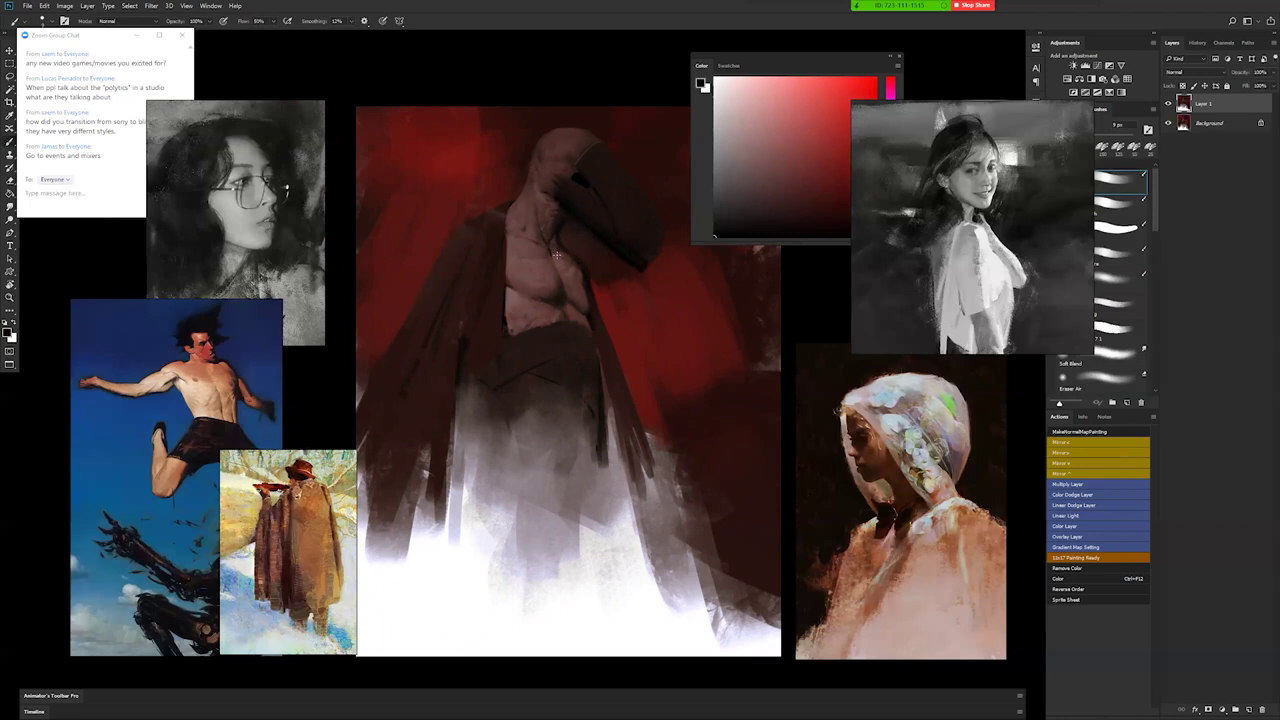
Enlarge the brush and soften the chest with its sampled skin tone.
alt+click(515, 243)
key(])
key(bracketright)
key(bracketright)
key(bracketright)
key(bracketright)
key(bracketright)
key(bracketright)
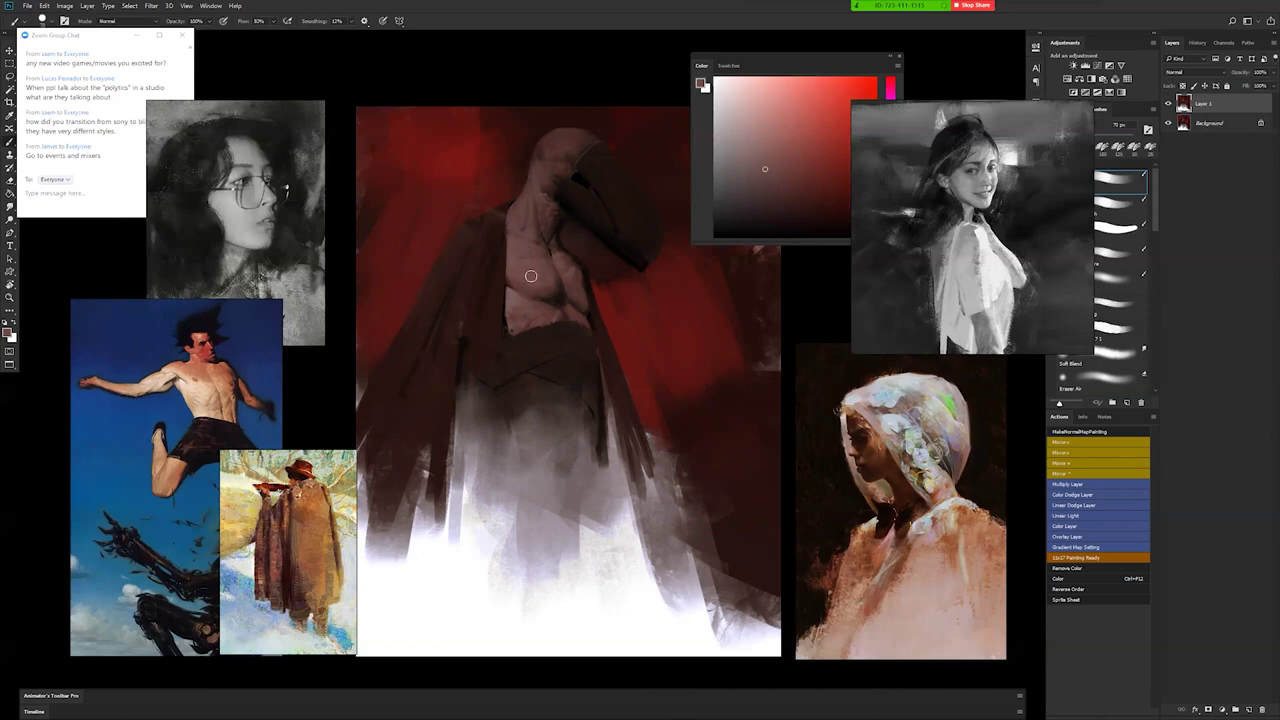
Refine the torso shadows with black and a sampled skin tone, reducing the brush to 25 px.
key(d)
alt+click(574, 312)
key(d)
key(bracketleft)
key(bracketleft)
key(bracketleft)
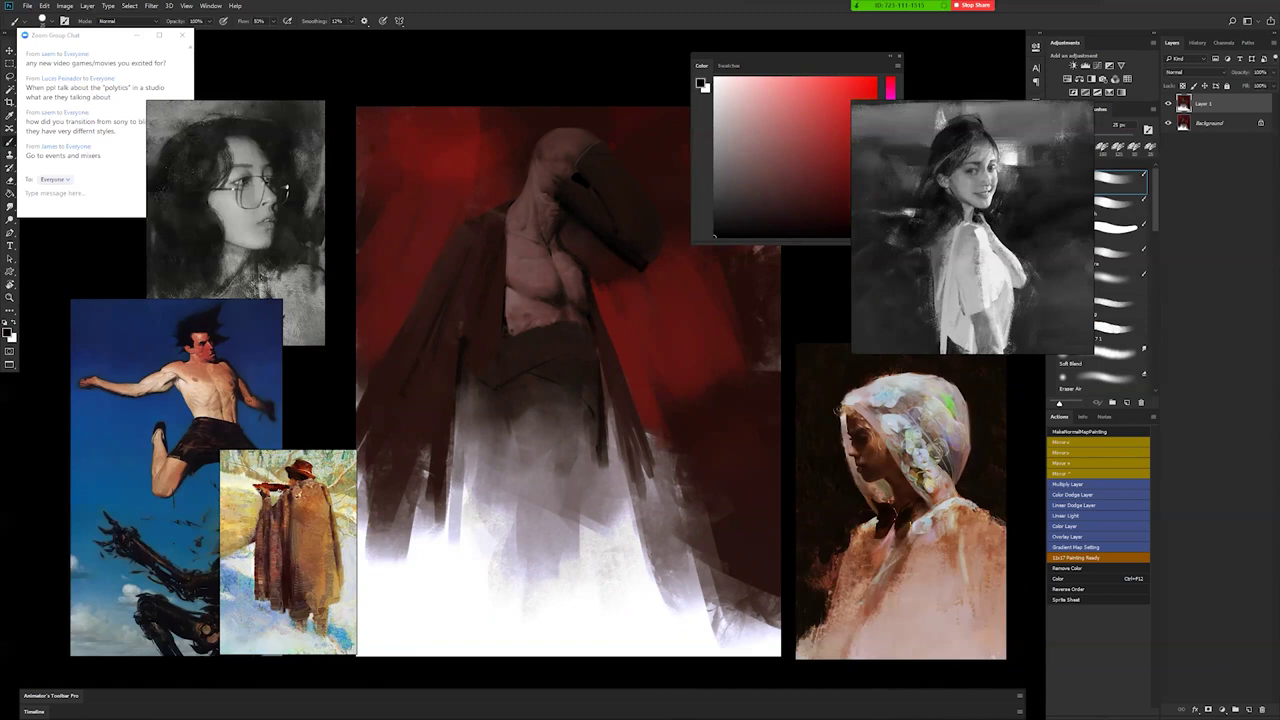
Refine the edge between abdomen and waistband with sampled skin and garment tones.
alt+click(525, 308)
alt+click(529, 336)
alt+click(537, 312)
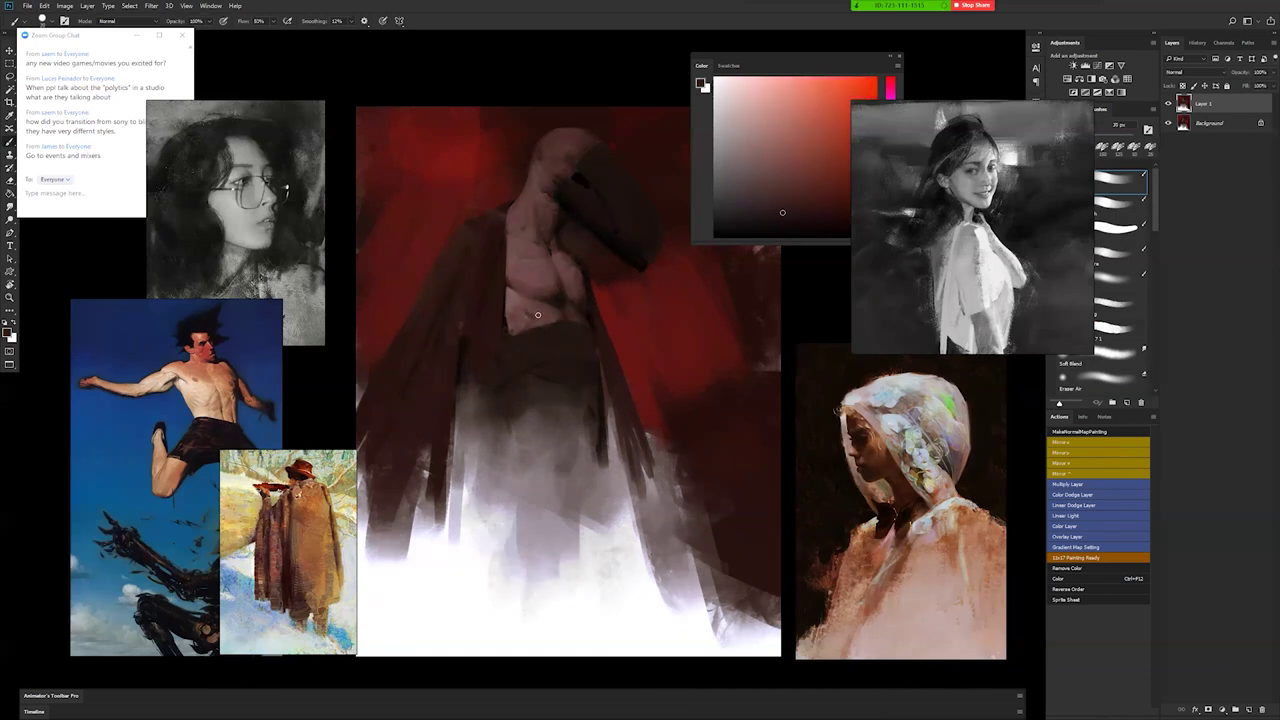
alt+click(536, 330)
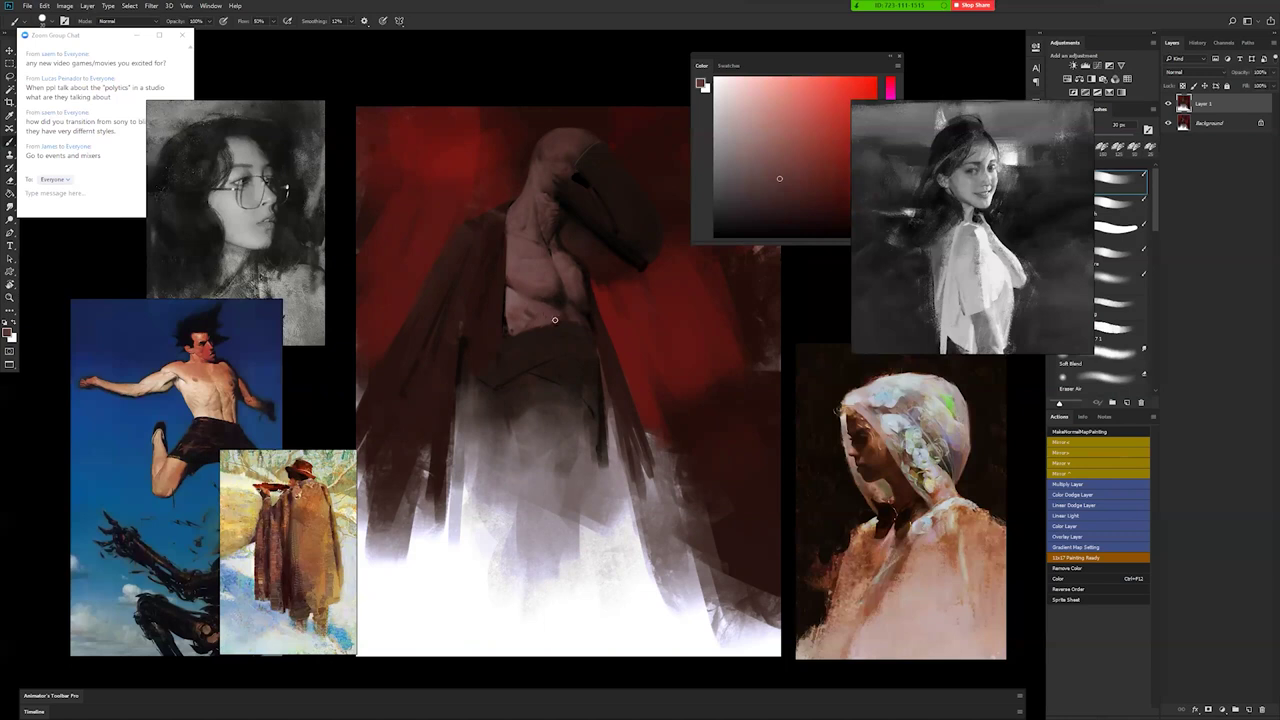
Choose a lighter muted red skin tone and enlarge the brush for highlights on the figure.
click(785, 150)
key(bracketright)
key(bracketright)
key(bracketright)
key(bracketright)
key(bracketright)
Mirror the canvas and lighten the crown of the head with the muted red skin tone.
key(z)
alt+click(550, 360)
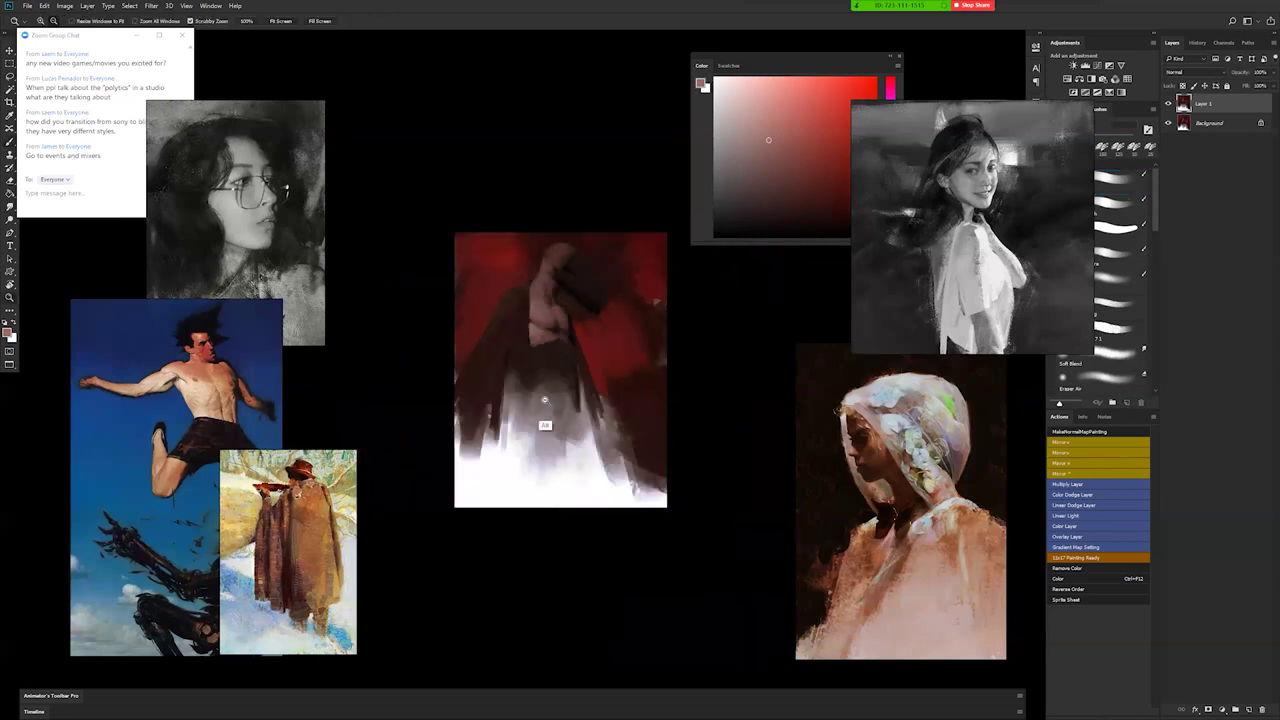
click(595, 305)
key(b)
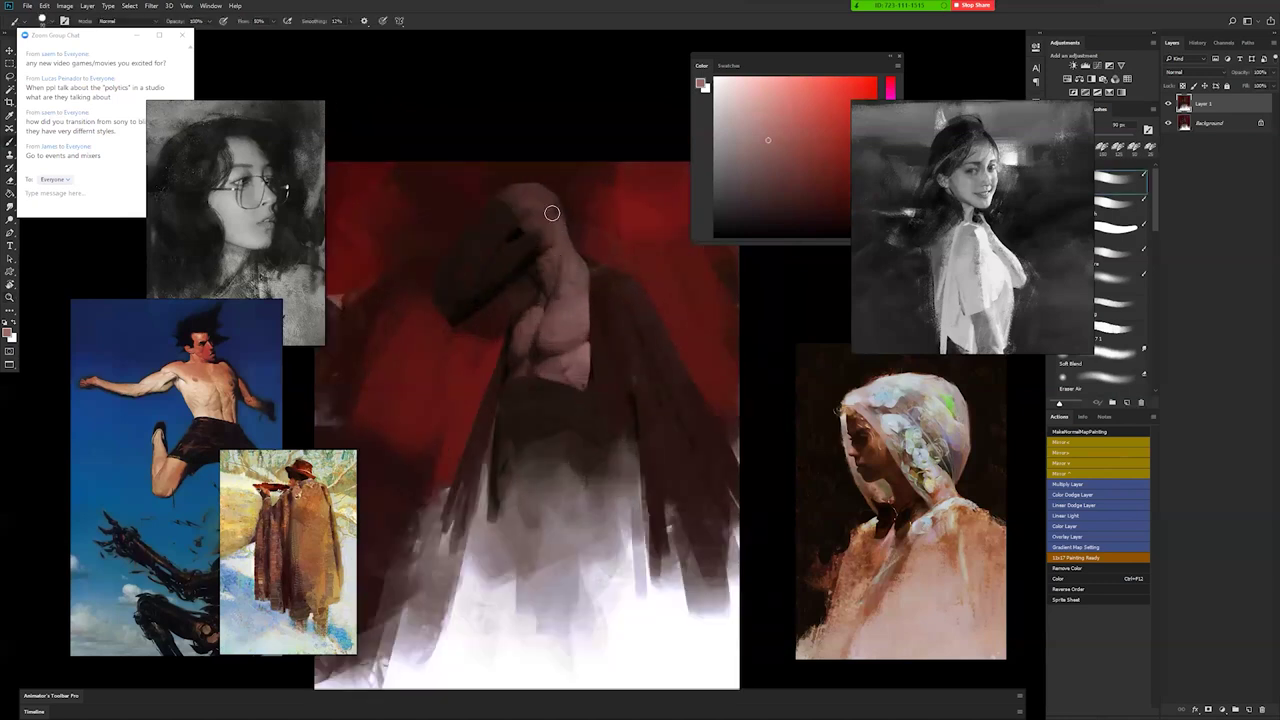
mouse_move(533, 224)
mouse_down()
mouse_move(543, 194)
mouse_move(523, 200)
mouse_move(549, 211)
mouse_move(524, 194)
mouse_up()
Check the figure at reduced size in mirrored view and refine the head with its sampled tone.
key(z)
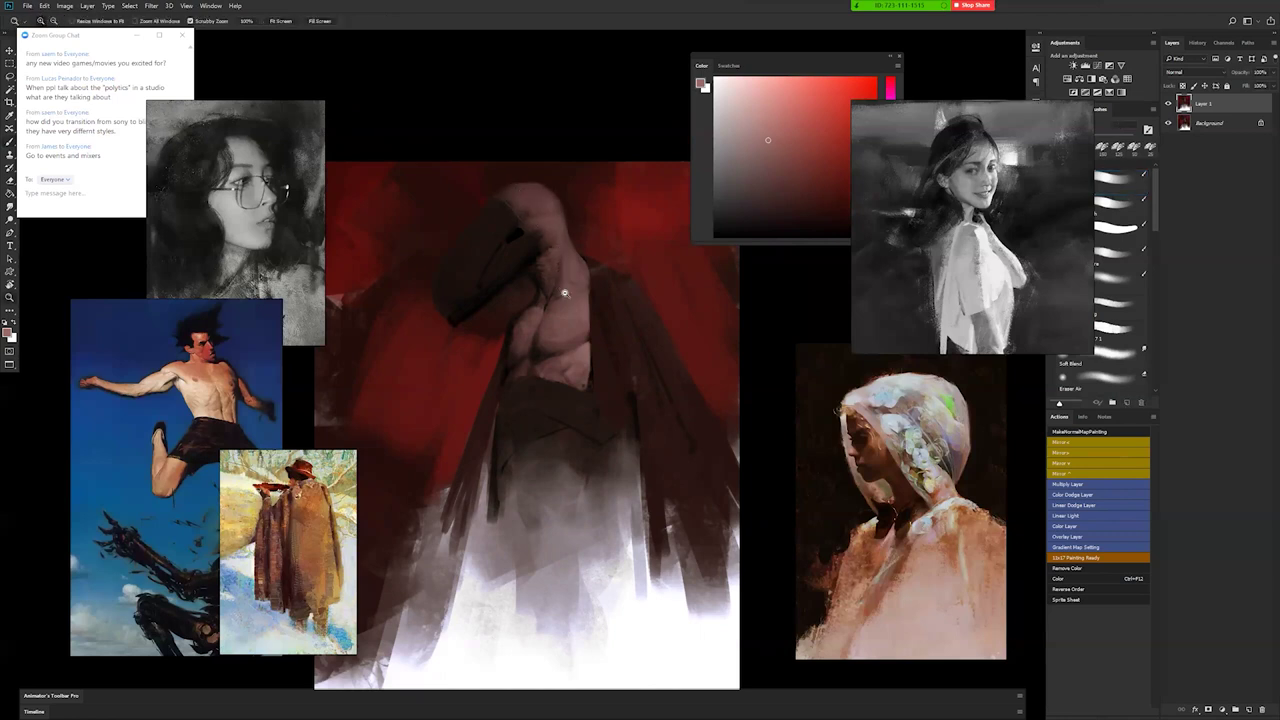
alt+click(566, 294)
alt+click(566, 294)
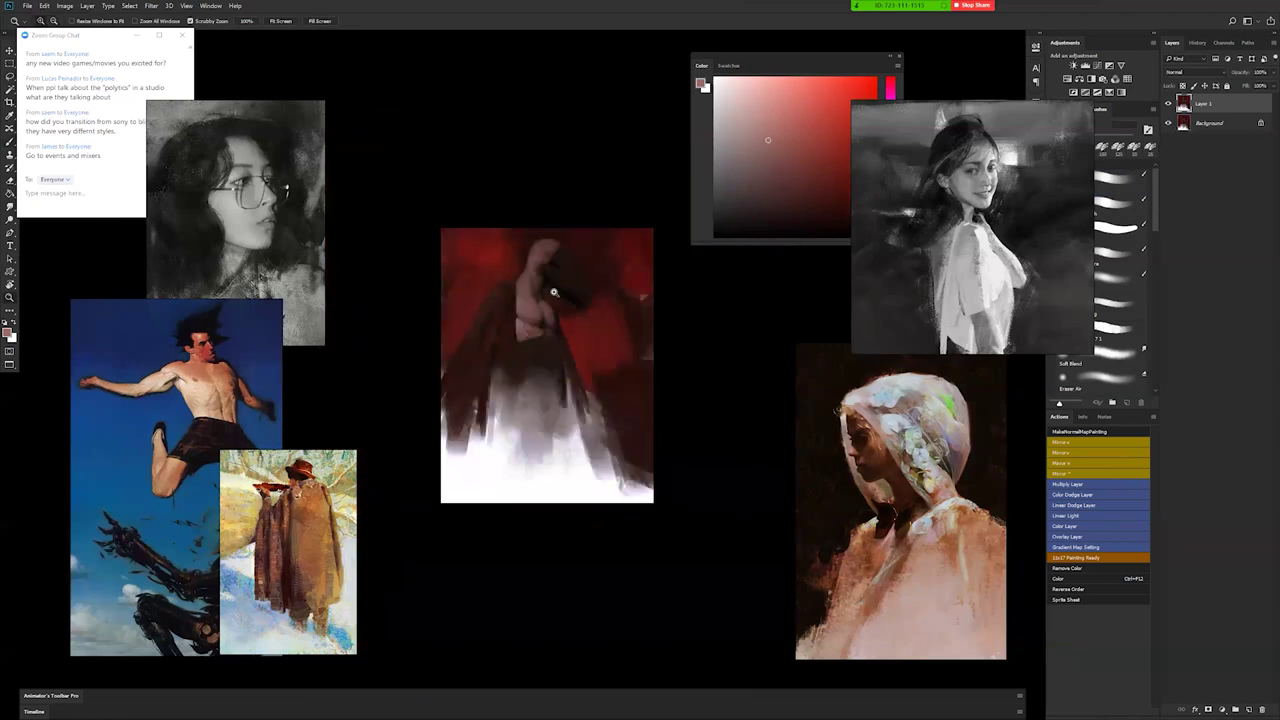
click(558, 295)
click(556, 261)
key(b)
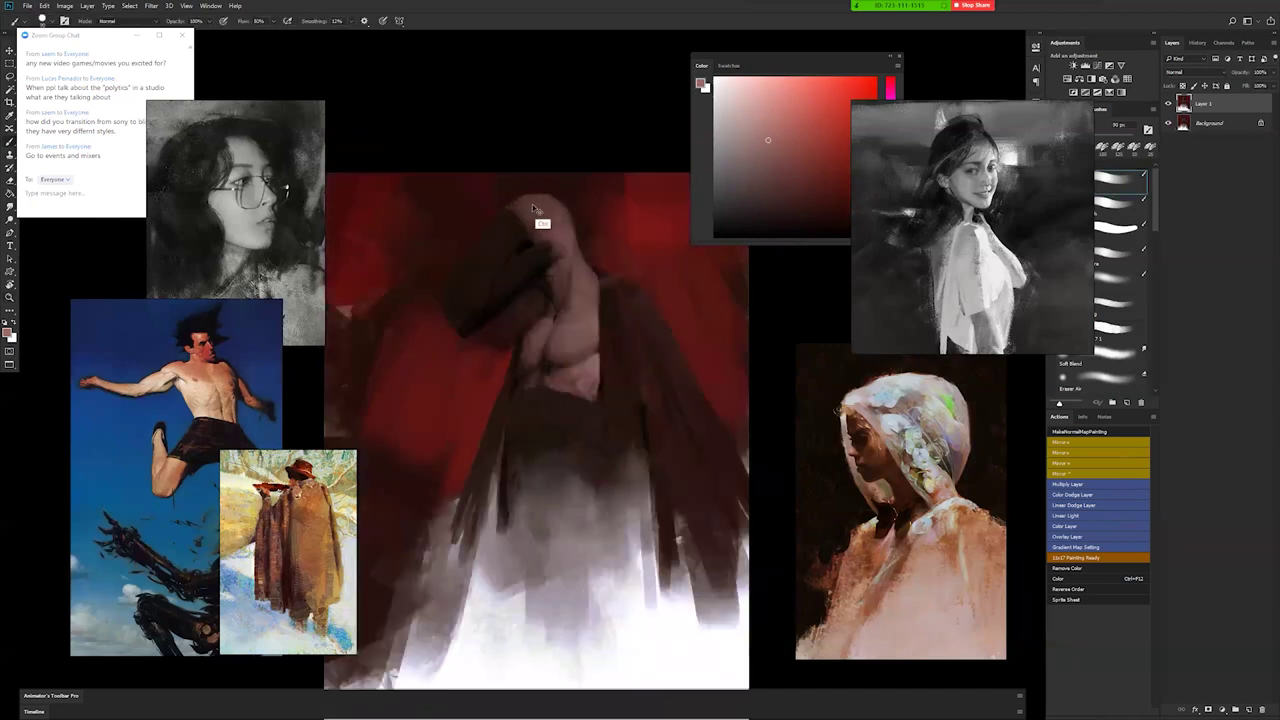
alt+click(505, 237)
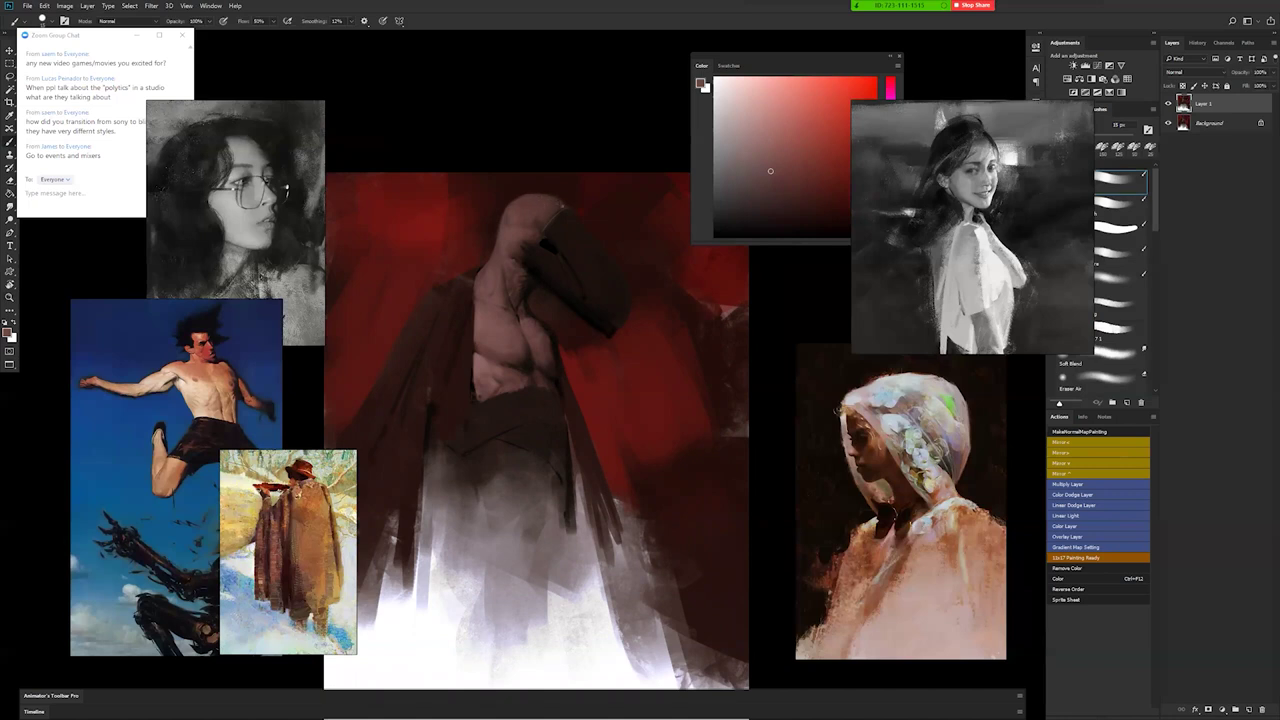
Blend the crown of the head with the Smudge tool and rework it with pale pink, black and its sampled tone.
key(r)
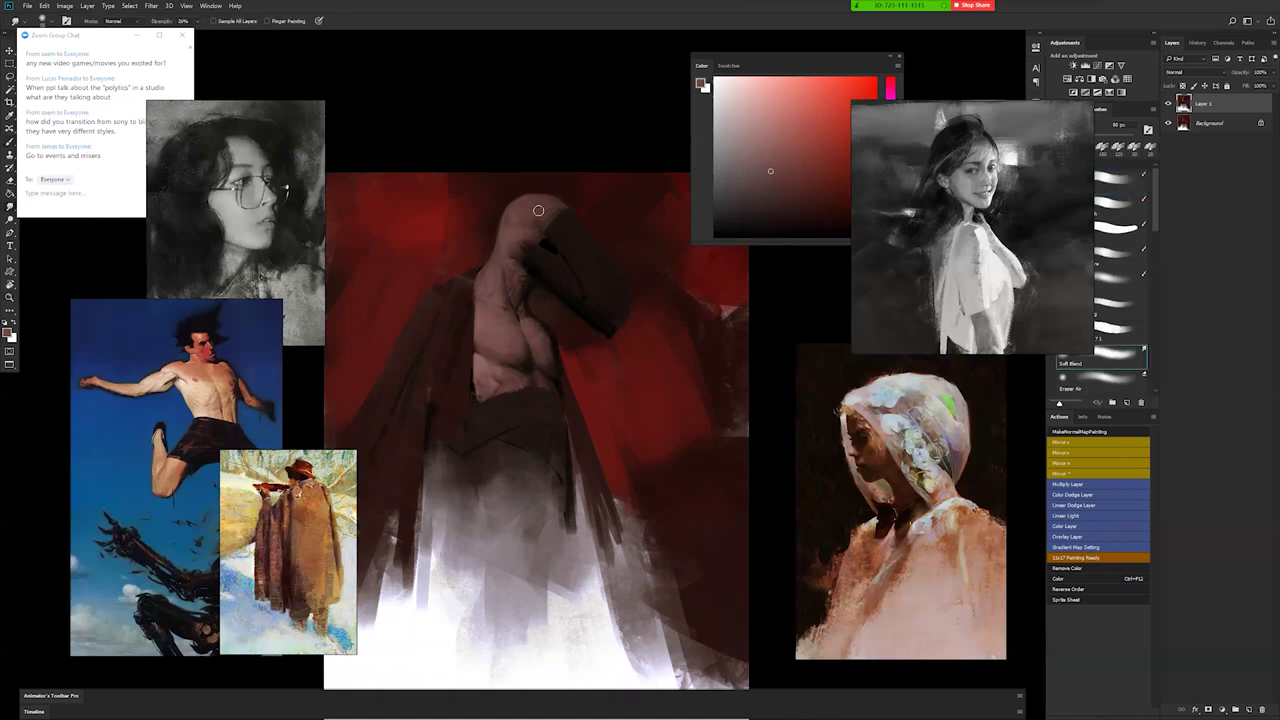
click(750, 102)
key(b)
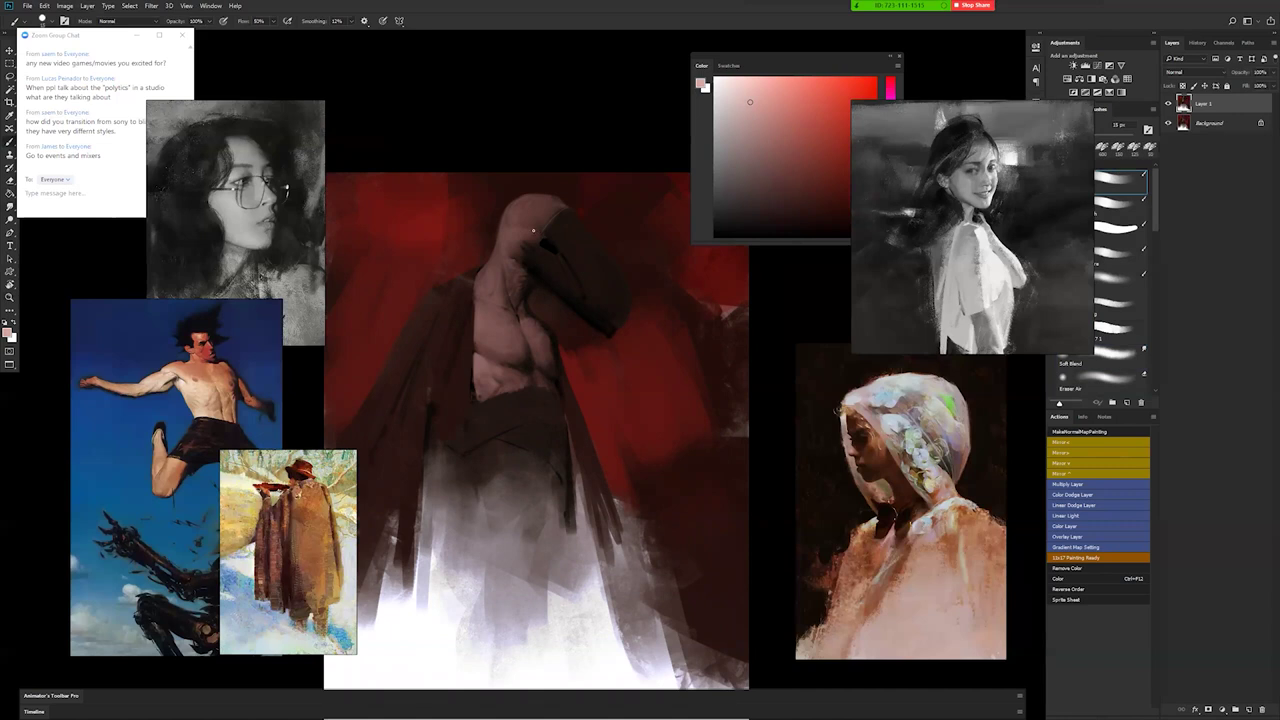
key(d)
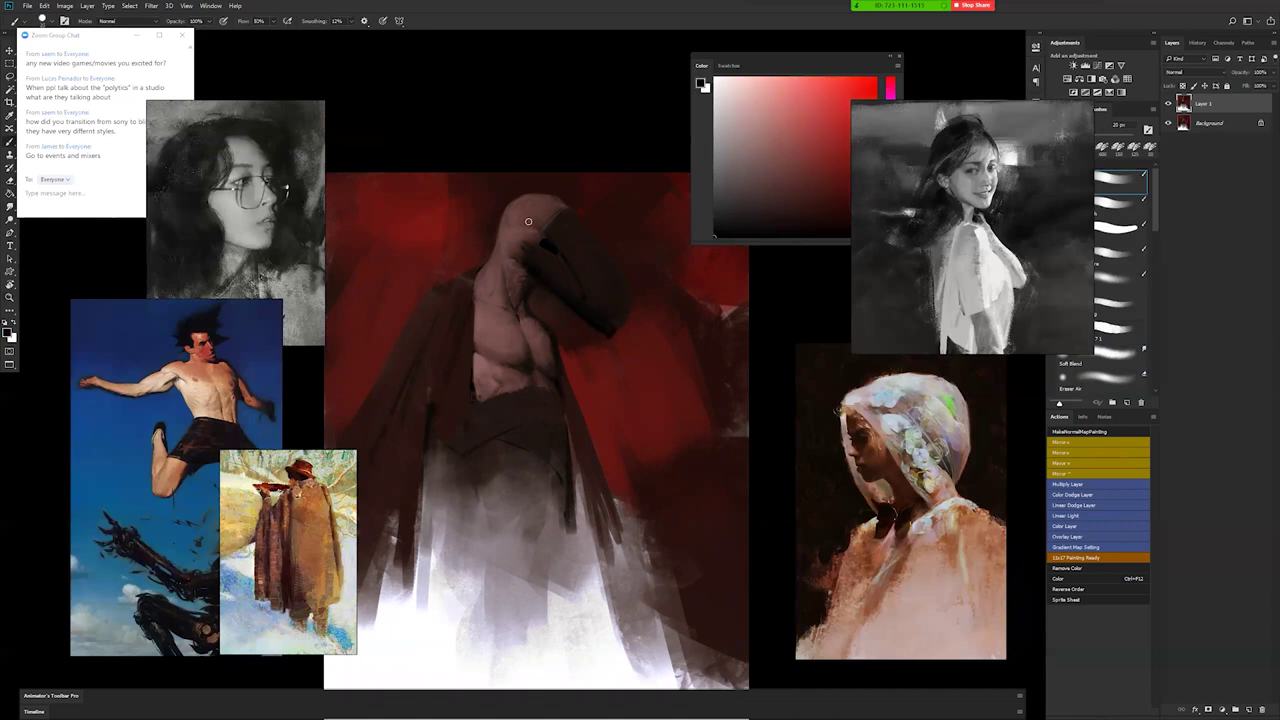
alt+click(536, 223)
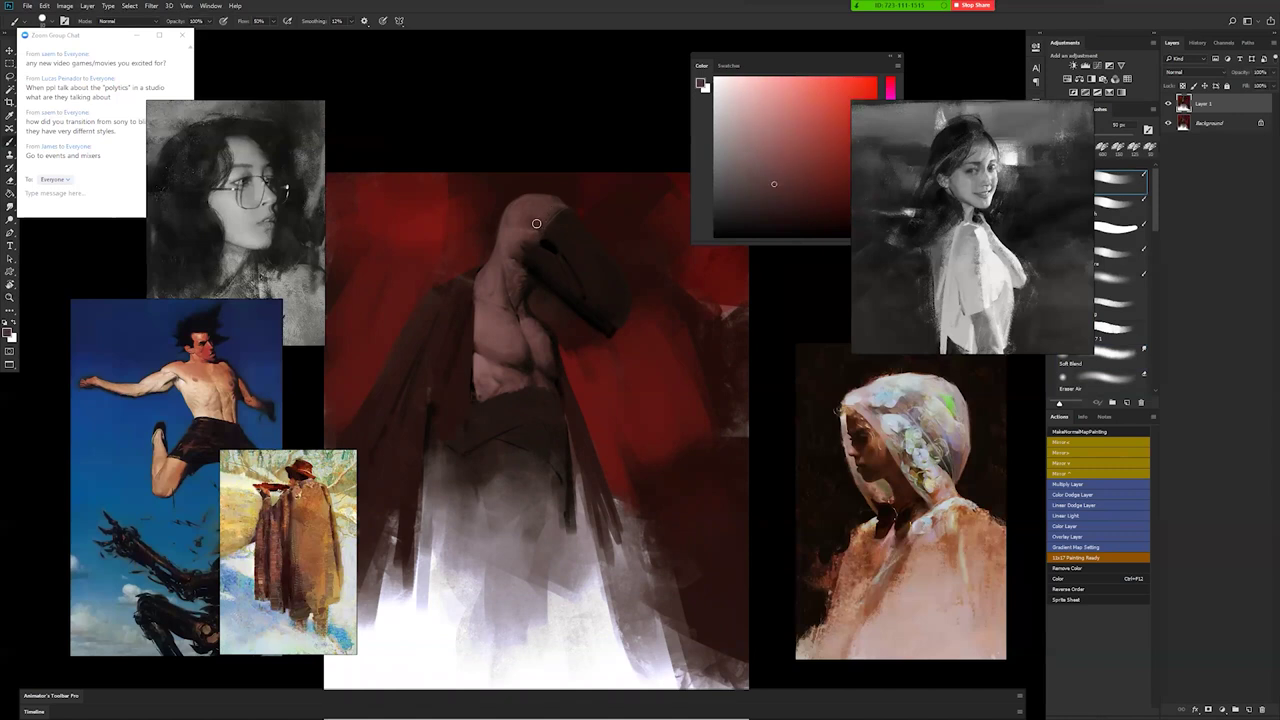
Add pale muted pink touches to the head with a smaller brush and blend them with the Smudge tool.
click(746, 124)
key([)
key([)
key([)
key([)
key([)
key([)
key([)
key([)
key([)
key(])
key(r)
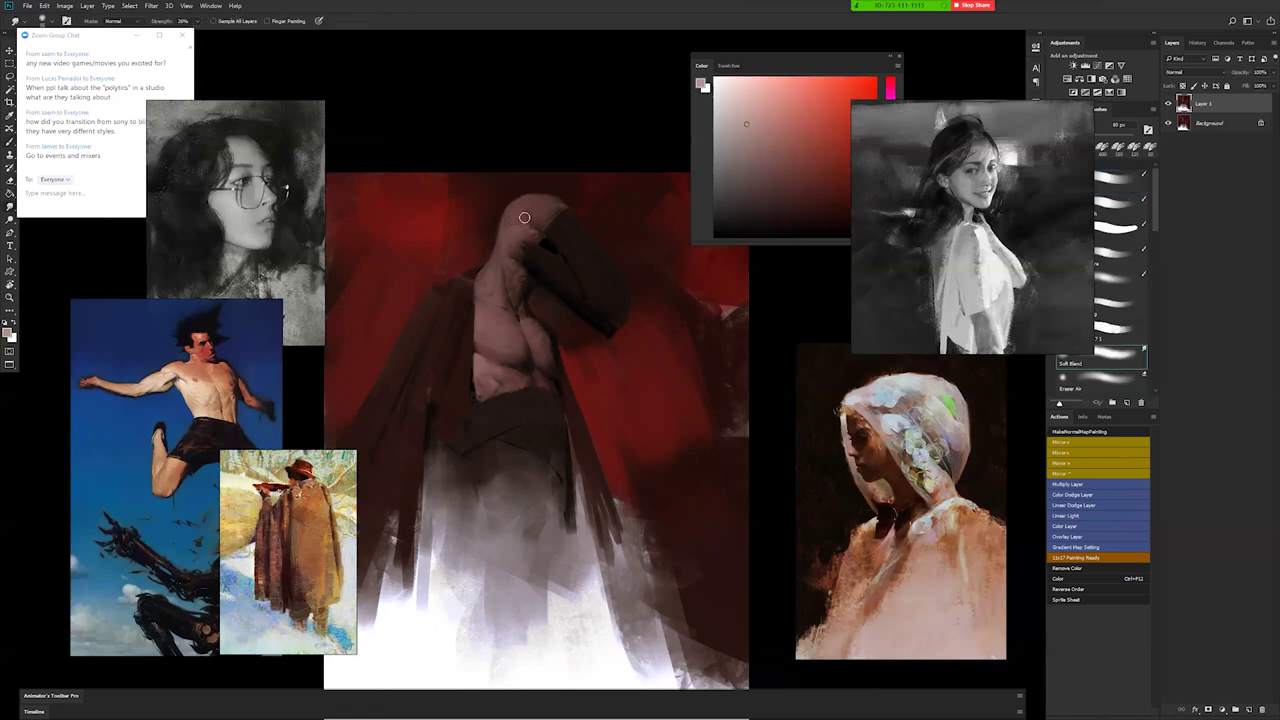
key(b)
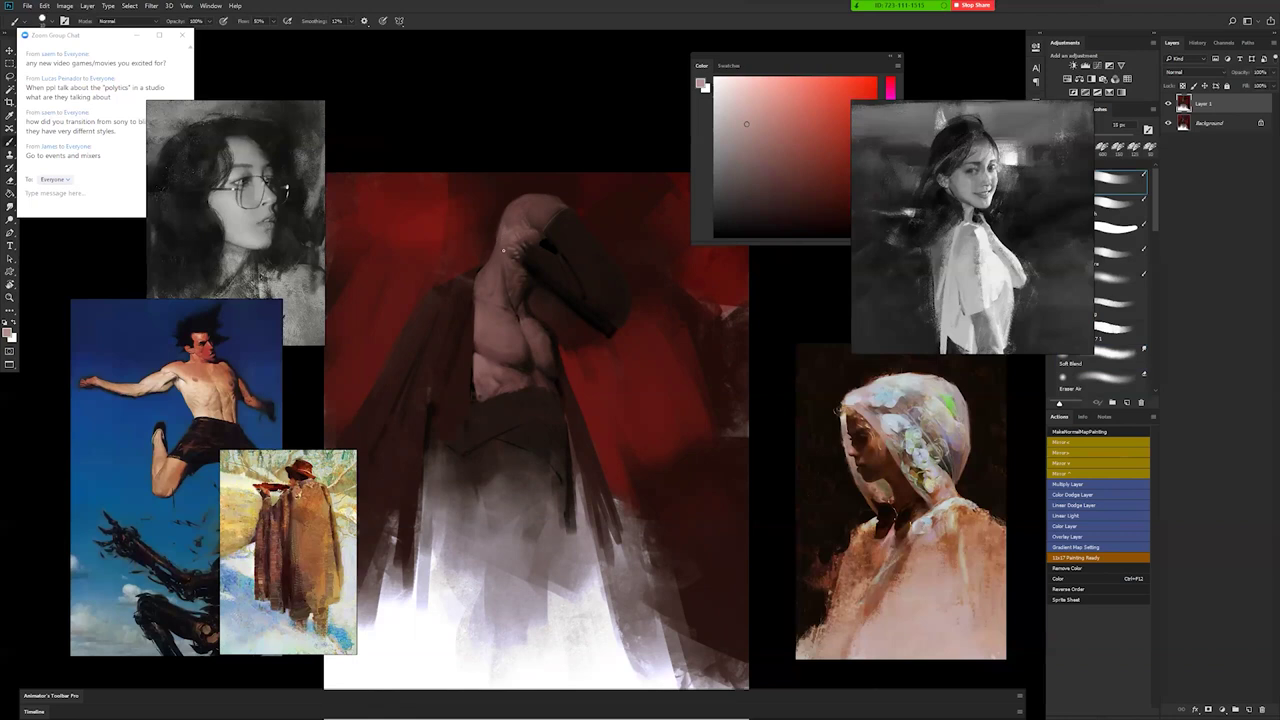
Rework the light details beside the jaw with sampled tones and a larger brush, and reset the colour to black.
alt+click(505, 259)
key(])
key(])
key(])
key(])
alt+click(509, 243)
drag(509, 243, 515, 248)
key(d)
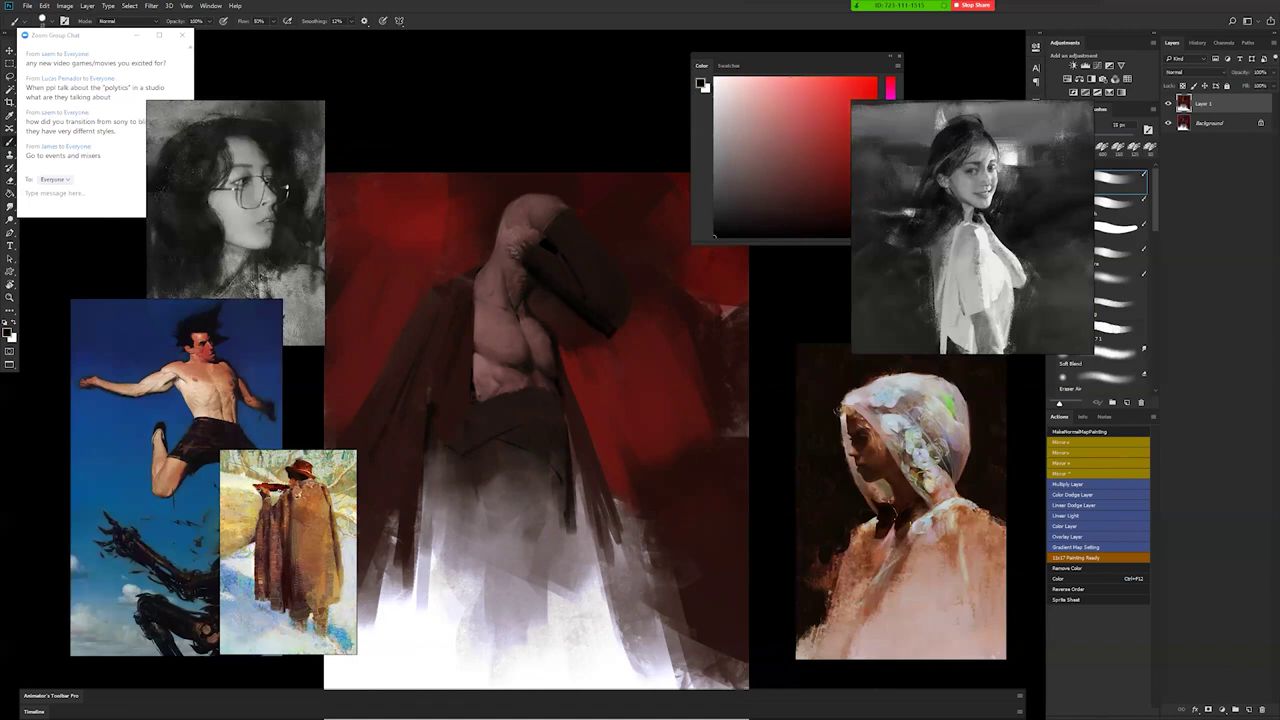
Mirror the canvas and refine the dark coat edge beside the torso with sampled tones and black.
key(z)
alt+click(519, 298)
alt+click(519, 298)
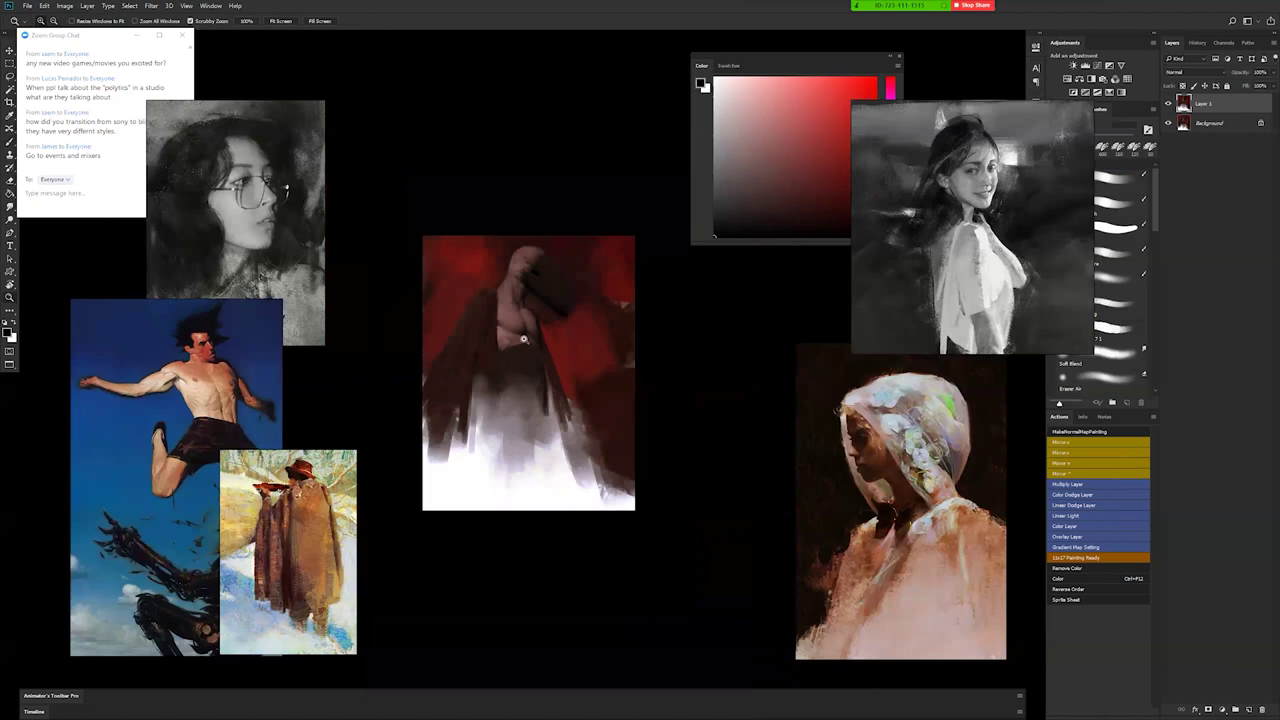
key(ctrl+h)
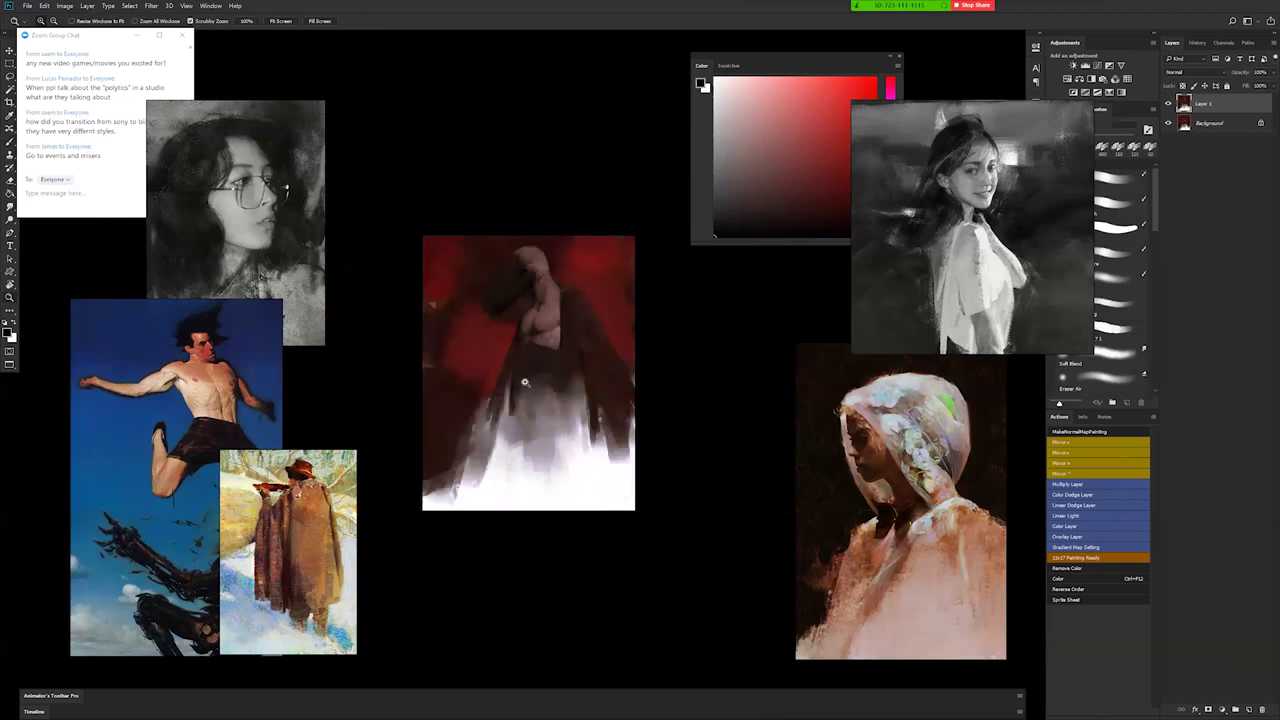
ctrl+click(549, 289)
alt+click(493, 335)
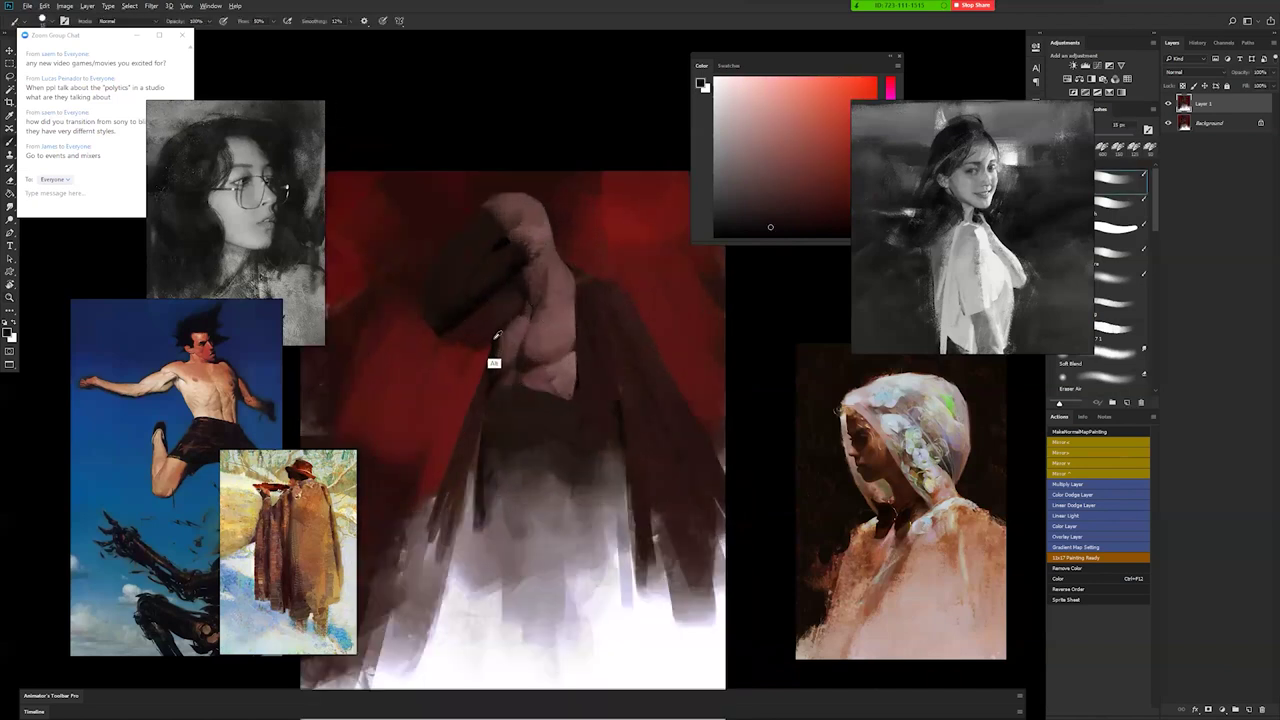
alt+click(497, 326)
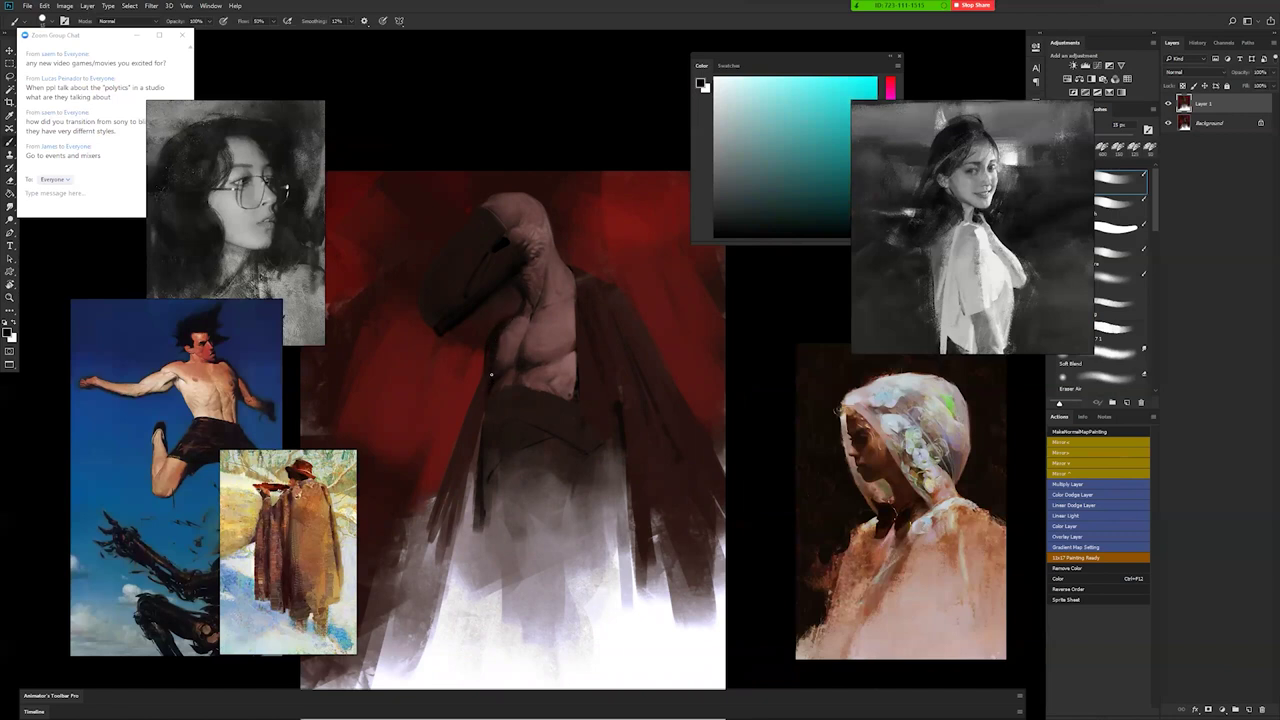
alt+click(495, 360)
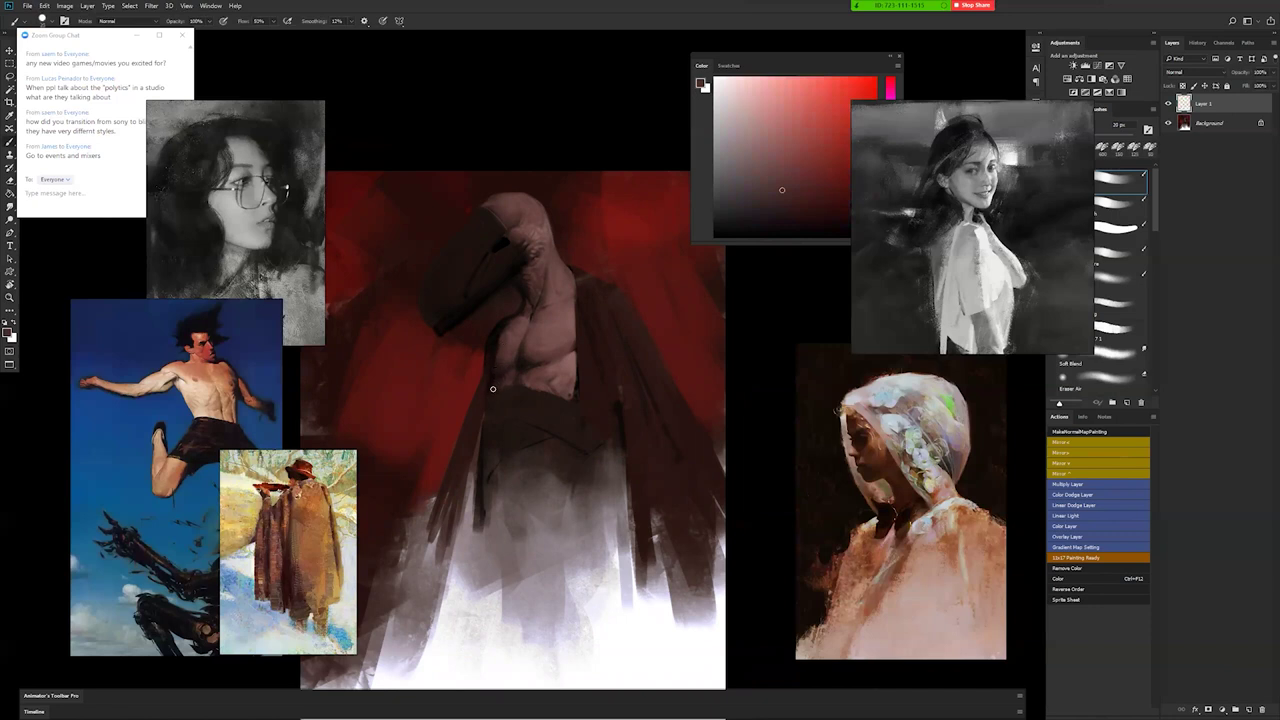
key(d)
Mirror the canvas back and refine the neck and back of the head with sampled skin tones.
key(ctrl+shift+h)
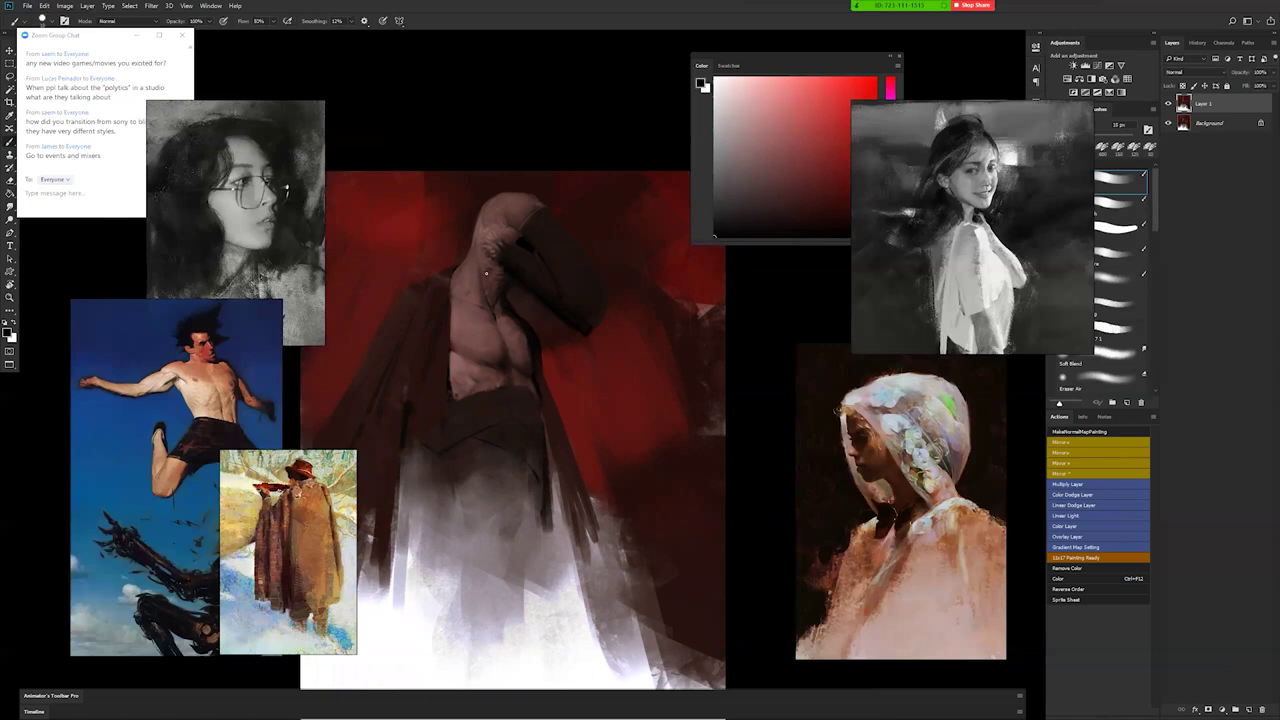
alt+click(491, 258)
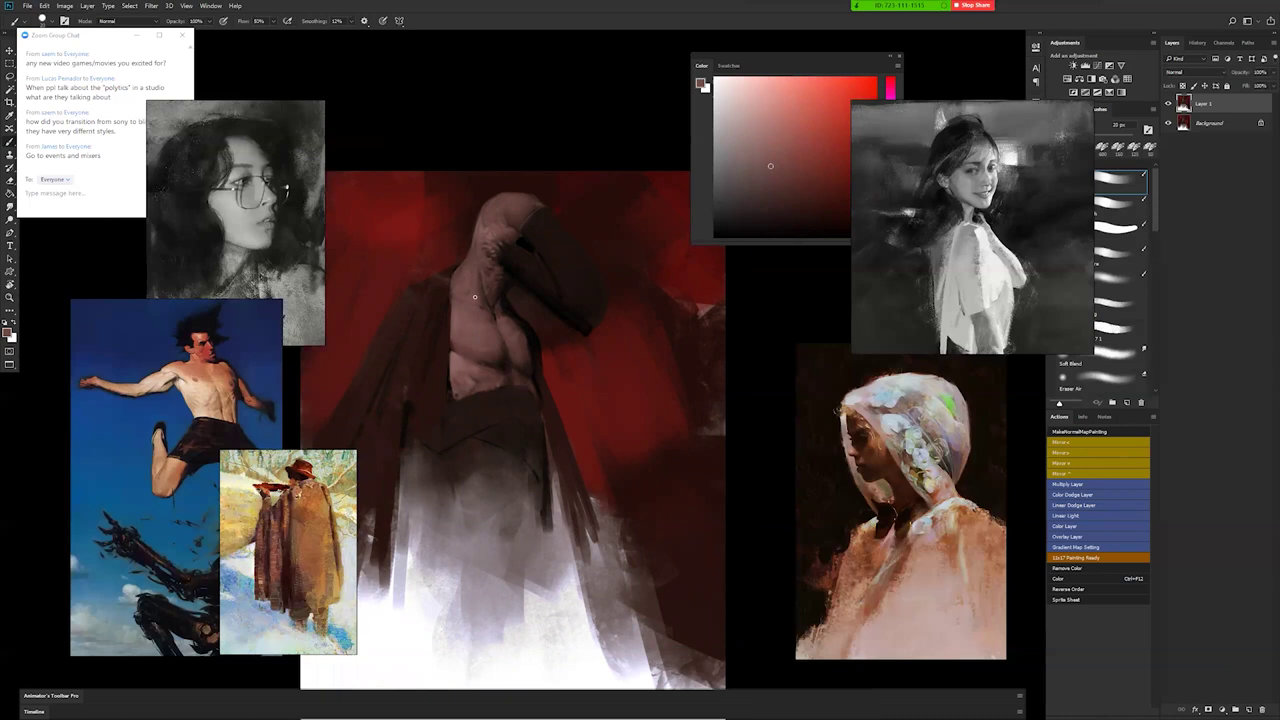
alt+click(483, 220)
alt+click(480, 223)
Mirror the canvas and refine the chest shadow beneath the raised dark mass with its sampled tone.
ctrl+alt+click(482, 371)
ctrl+alt+click(482, 371)
ctrl+alt+click(487, 369)
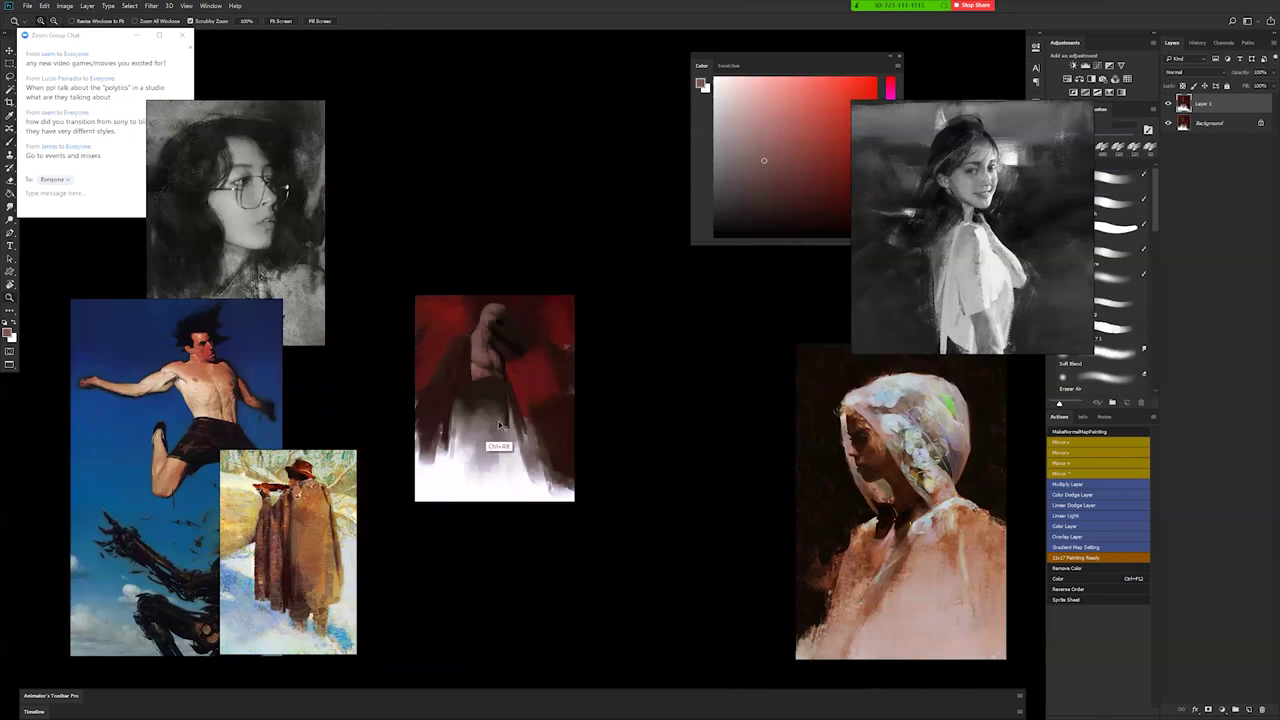
key(ctrl+alt+h)
drag(510, 369, 600, 369)
alt+click(462, 332)
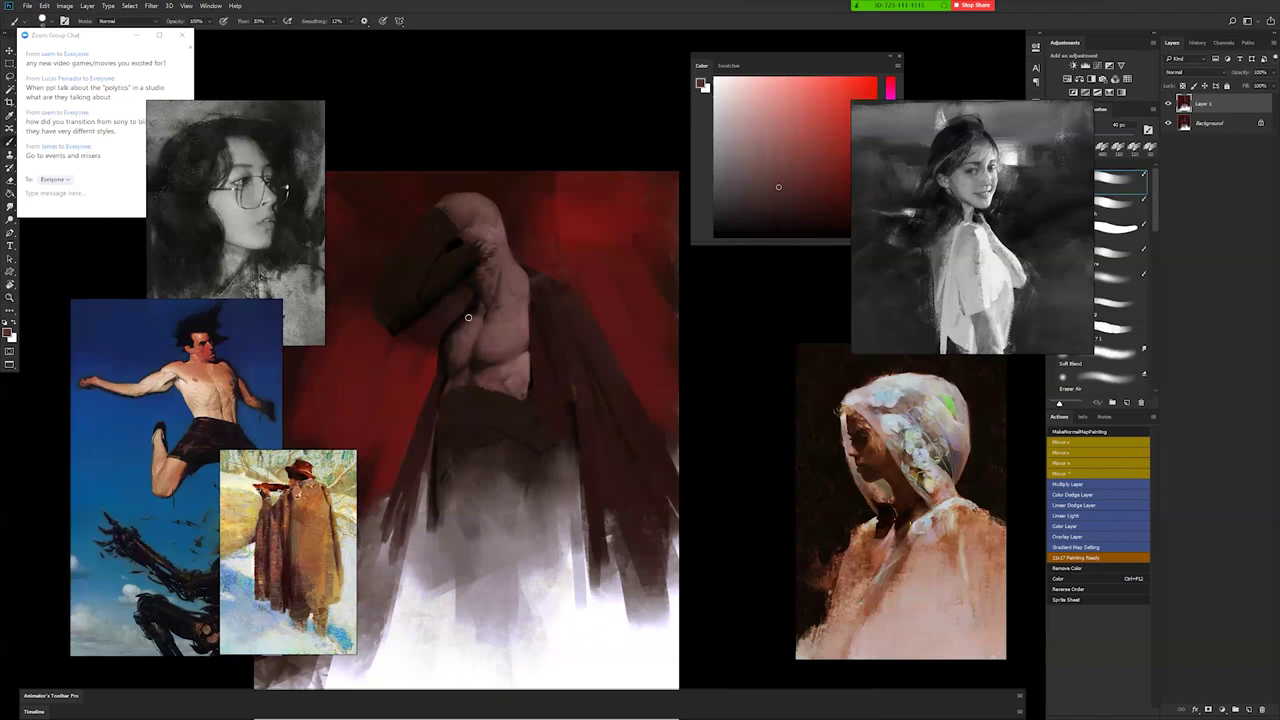
Mirror the canvas again, reframe the figure and reset the brush colour to black.
mouse_move(562, 448)
mouse_down()
mouse_move(634, 360)
mouse_move(622, 385)
mouse_move(560, 424)
mouse_up()
key(ctrl+alt+h)
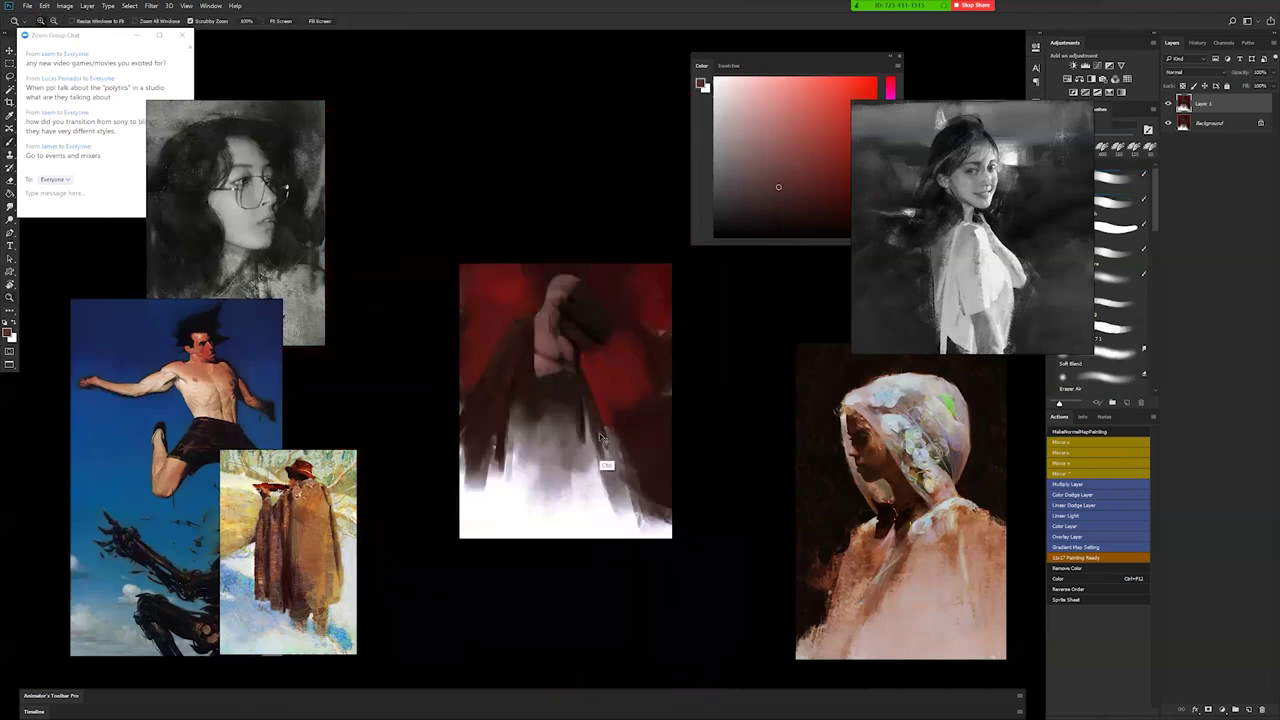
click(576, 397)
click(576, 397)
key(b)
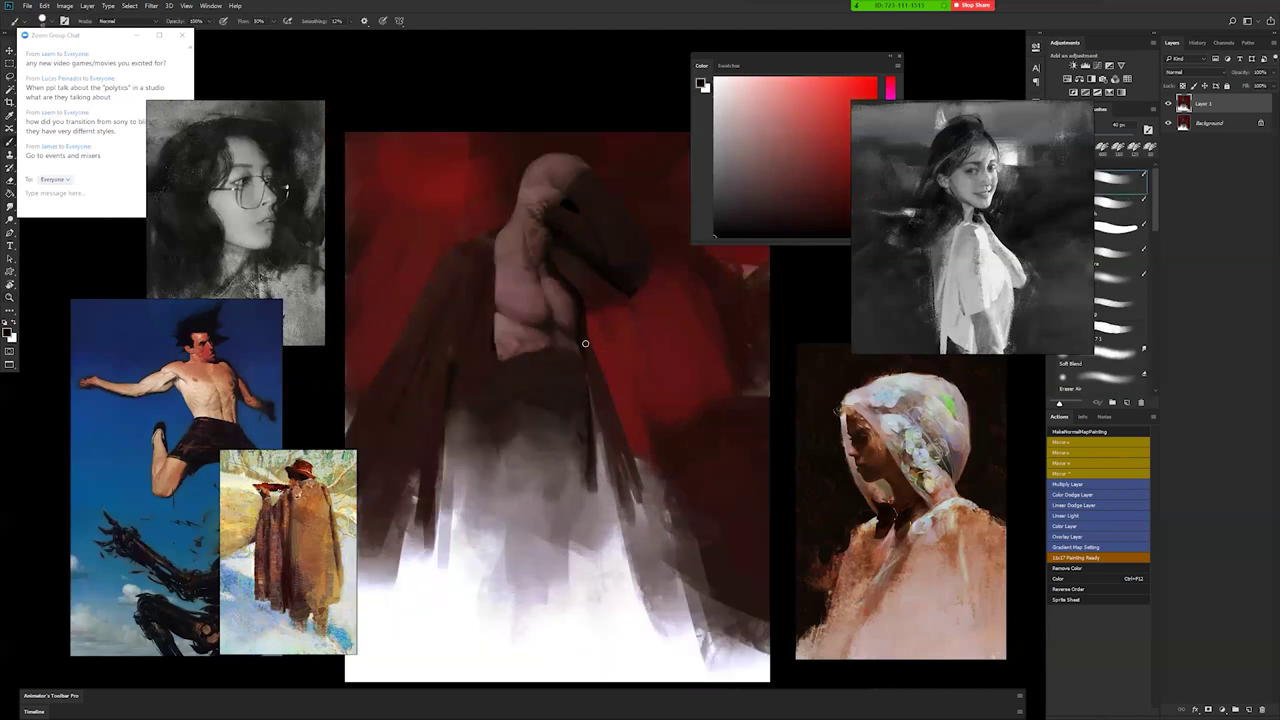
Switch to the flat rectangular brush and strengthen the coat edge beside the waist with sampled dark tones.
click(1121, 329)
alt+click(593, 392)
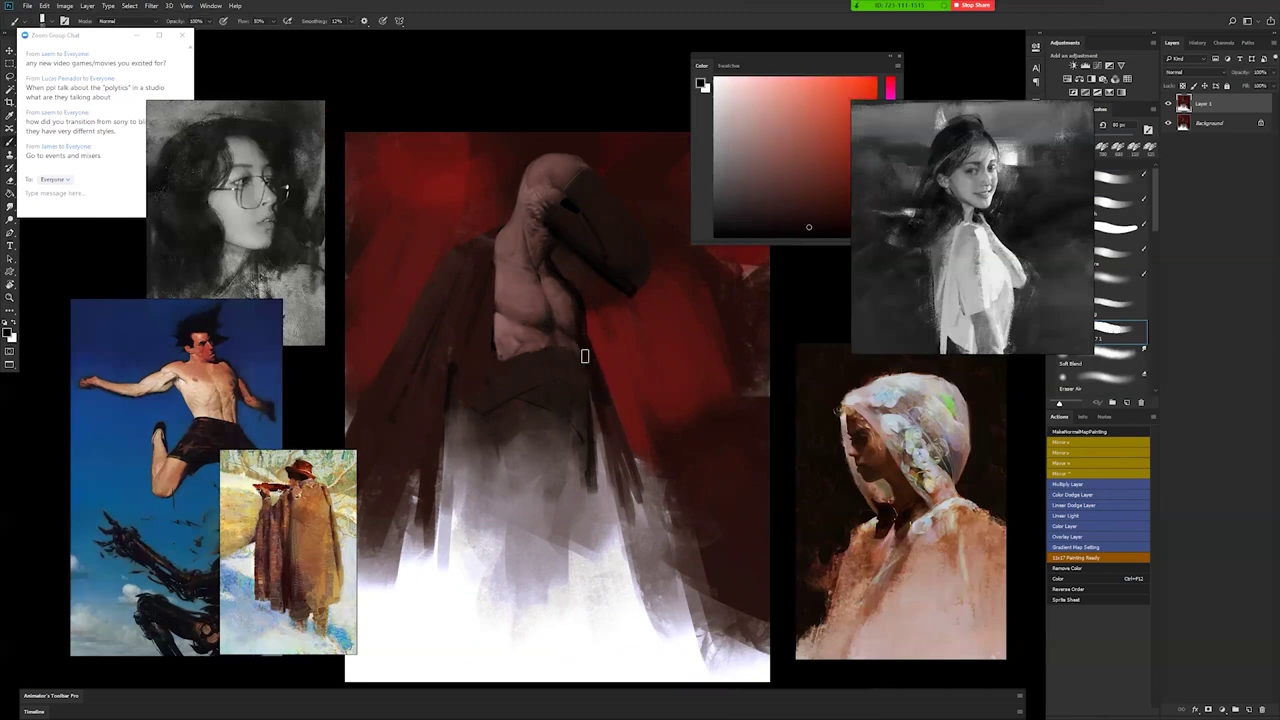
alt+click(626, 396)
alt+click(444, 330)
Enlarge the rectangular brush and simplify the dark mass in front of the head with its sampled tones.
key(])
key(bracketright)
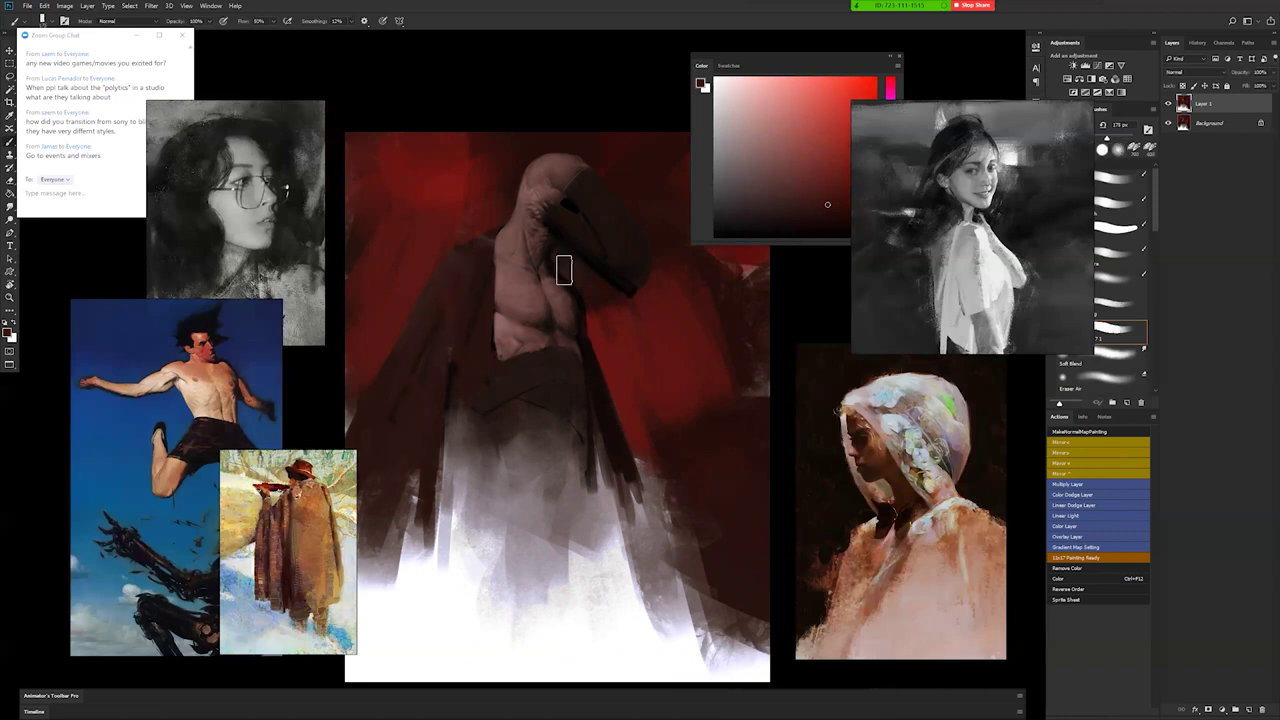
alt+click(615, 262)
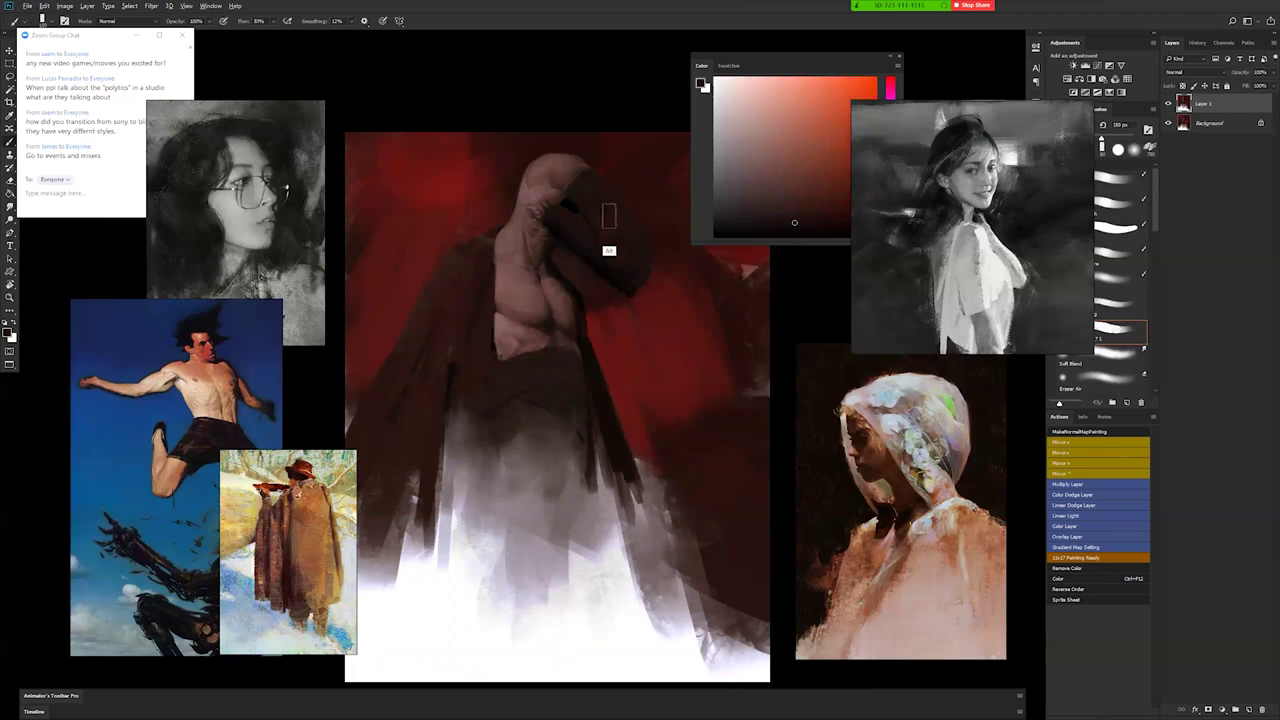
alt+click(598, 207)
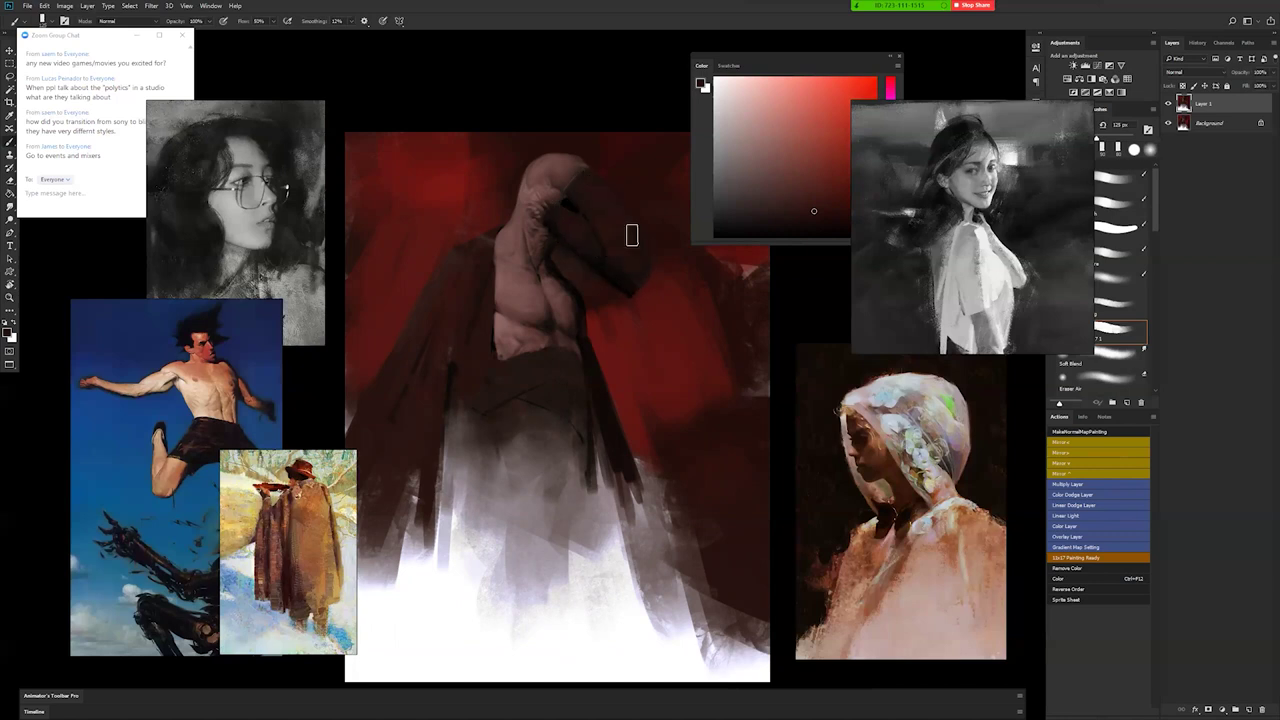
Sample a dark tone from the raised mass, mirror the canvas to check the silhouette and reframe the figure.
alt+click(598, 266)
ctrl+alt+click(611, 332)
ctrl+alt+click(611, 332)
key(ctrl+h)
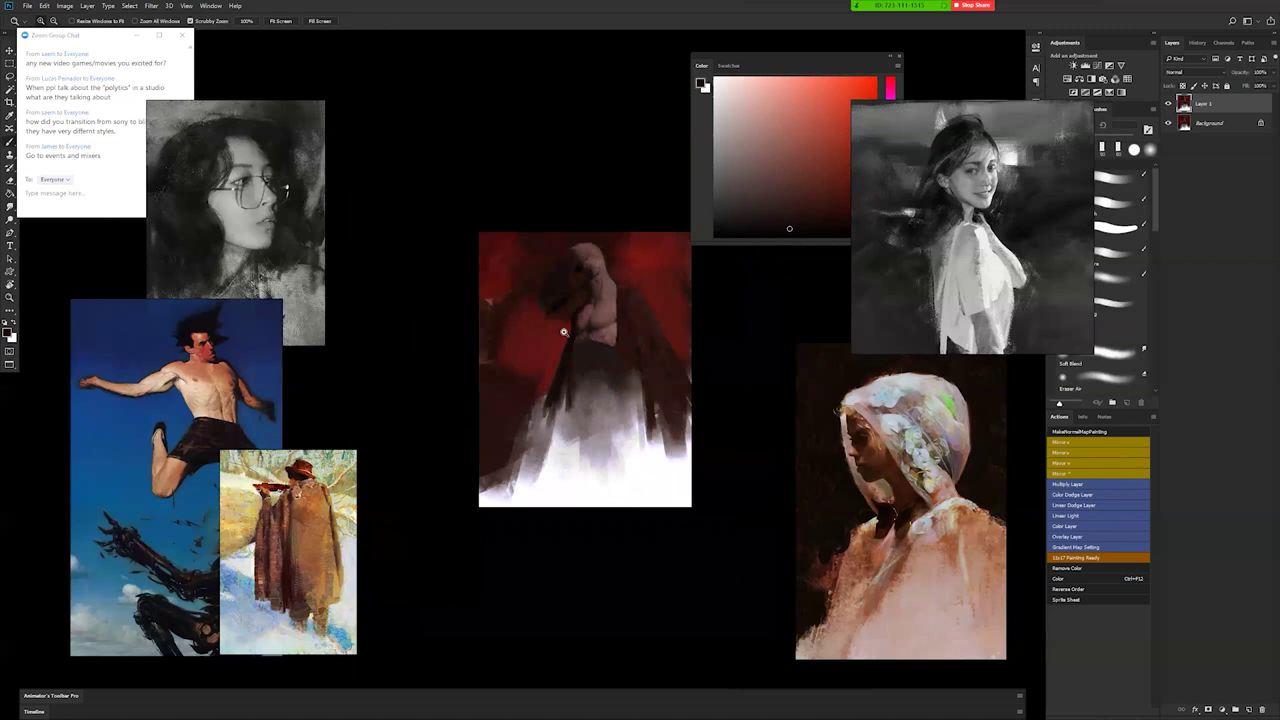
ctrl+click(560, 328)
ctrl+click(560, 328)
Reset the brush colour to black and deepen the contours of the raised dark mass with a progressively smaller rectangular brush.
key(d)
mouse_move(522, 241)
mouse_down()
mouse_move(533, 288)
mouse_move(538, 234)
mouse_move(532, 265)
mouse_move(536, 250)
mouse_move(550, 257)
mouse_move(537, 240)
mouse_move(557, 296)
mouse_move(477, 288)
mouse_up()
key([)
key([)
key([)
key([)
key([)
key([)
key([)
key([)
key([)
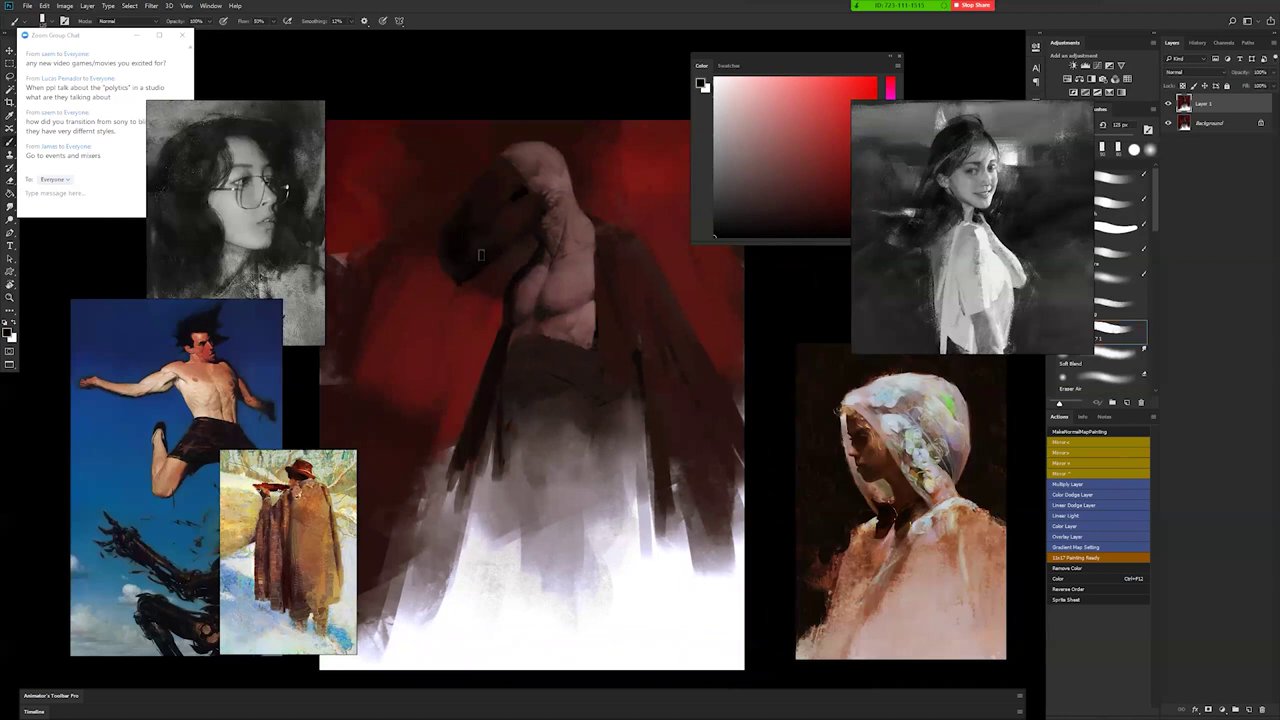
key(bracketleft)
key(bracketleft)
key(bracketleft)
key(bracketleft)
key(bracketleft)
key(bracketleft)
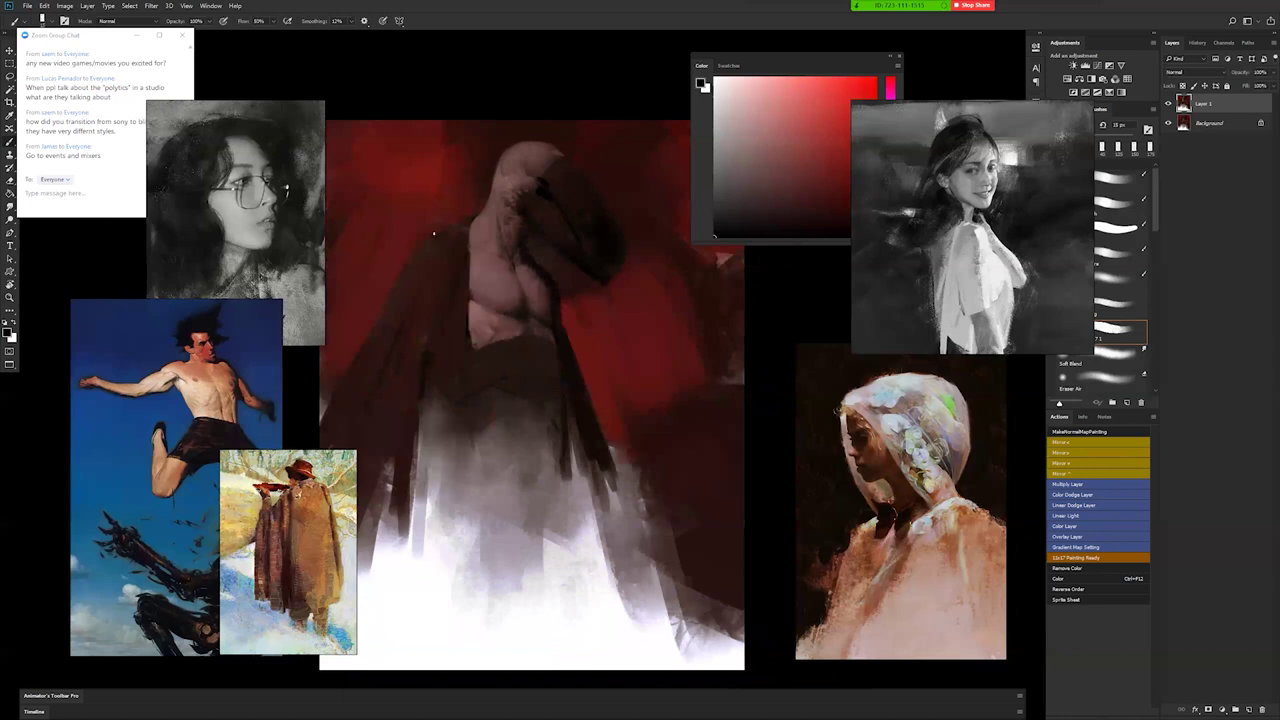
Refine the coat's shoulder with its sampled dark red tone and switch to the full-screen view without panels.
alt+click(455, 235)
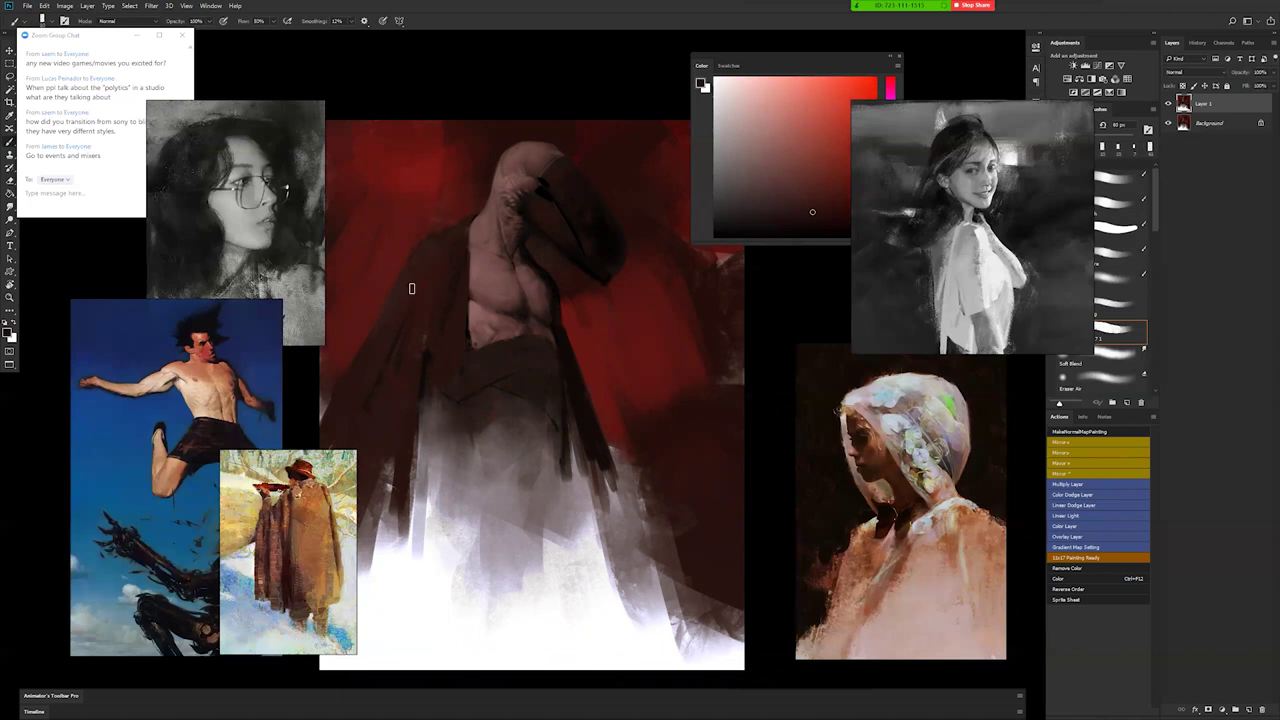
key(f)
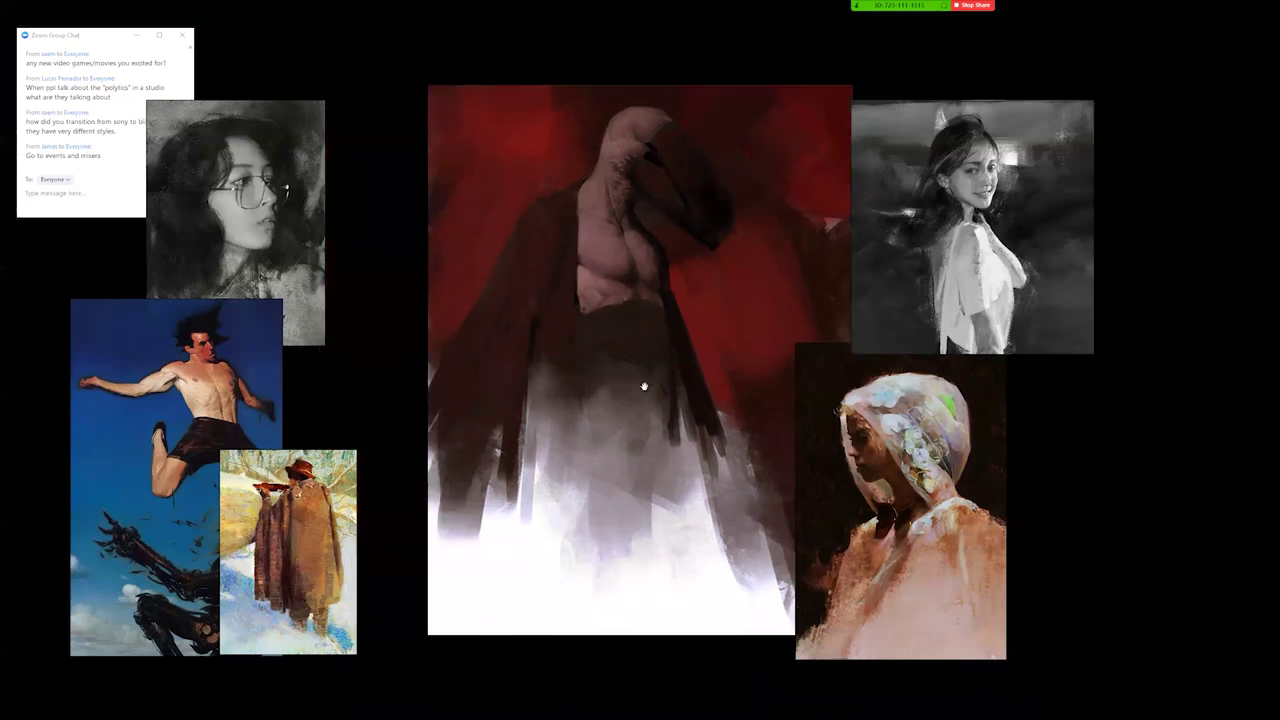
drag(643, 386, 560, 342)
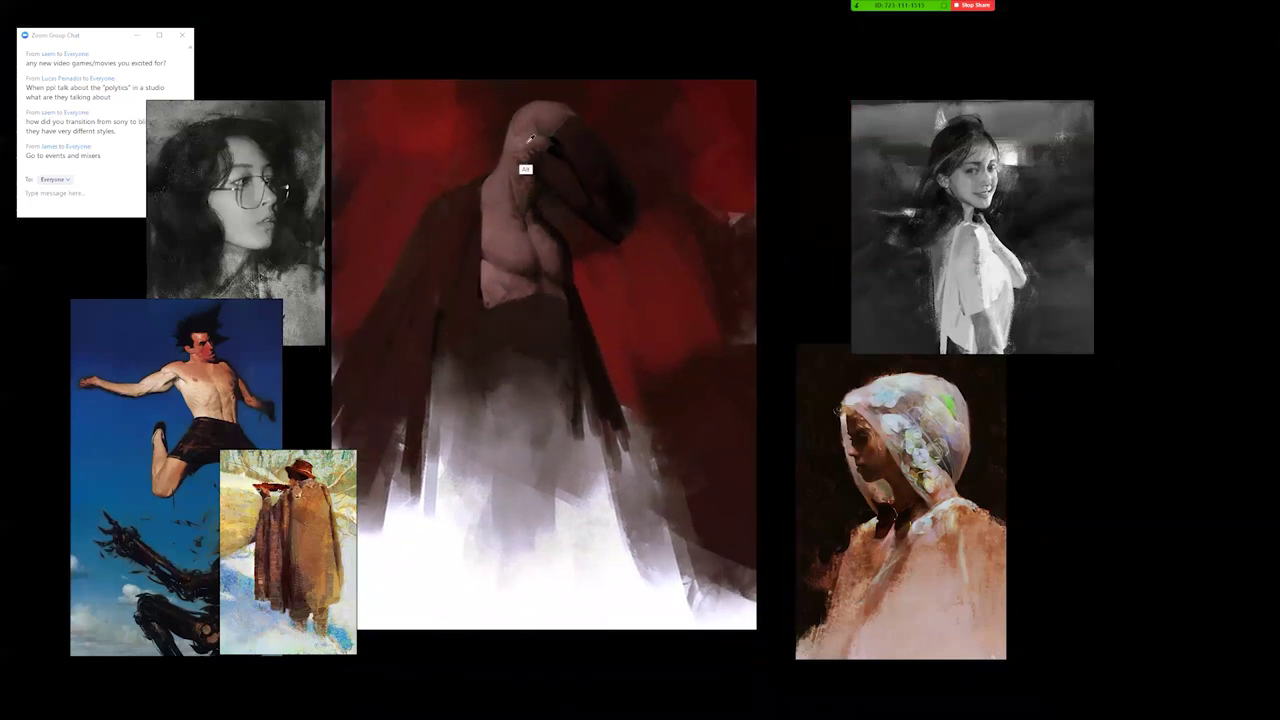
Undo the last two strokes and refine the neck and upper chest with a sampled tone.
drag(501, 82, 516, 156)
key(ctrl+alt+z)
key(ctrl+alt+z)
key(ctrl+alt)
alt+click(505, 287)
scroll(505, 285, up, 3)
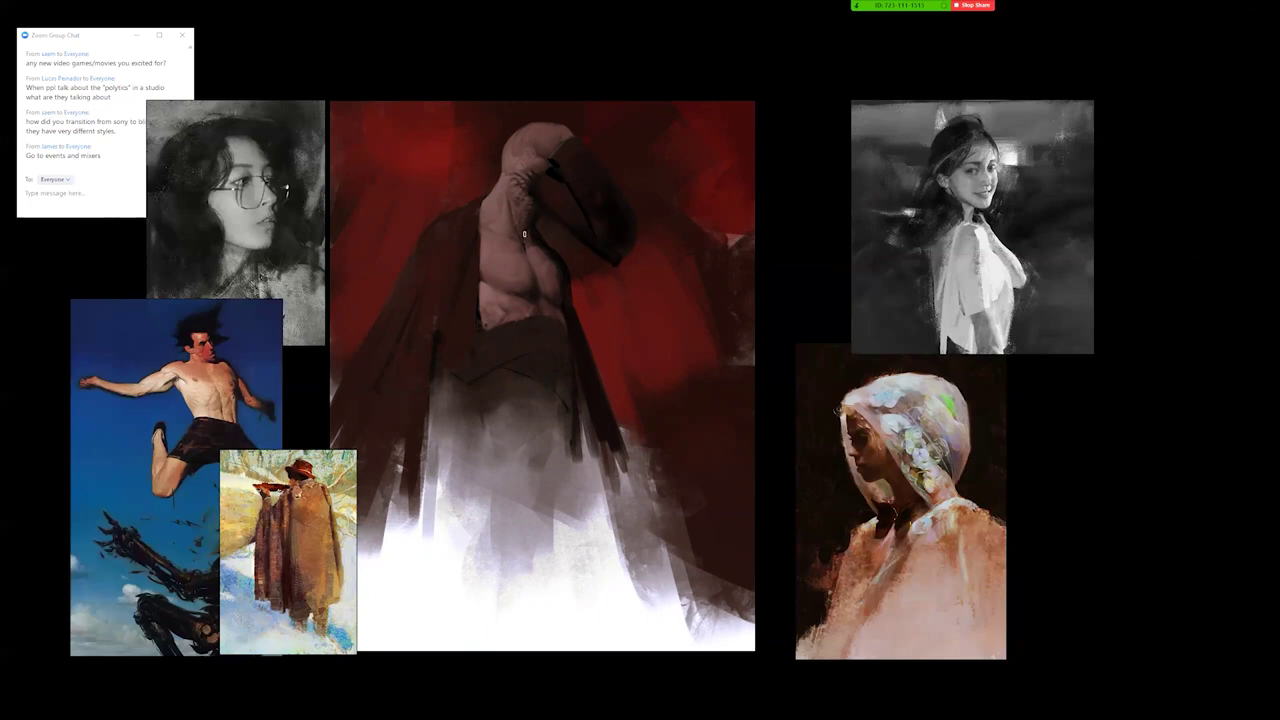
Mirror the canvas and refine the outer edge of the raised dark mass against the red background.
key(ctrl+minus)
key(ctrl+minus)
key(ctrl+shift+h)
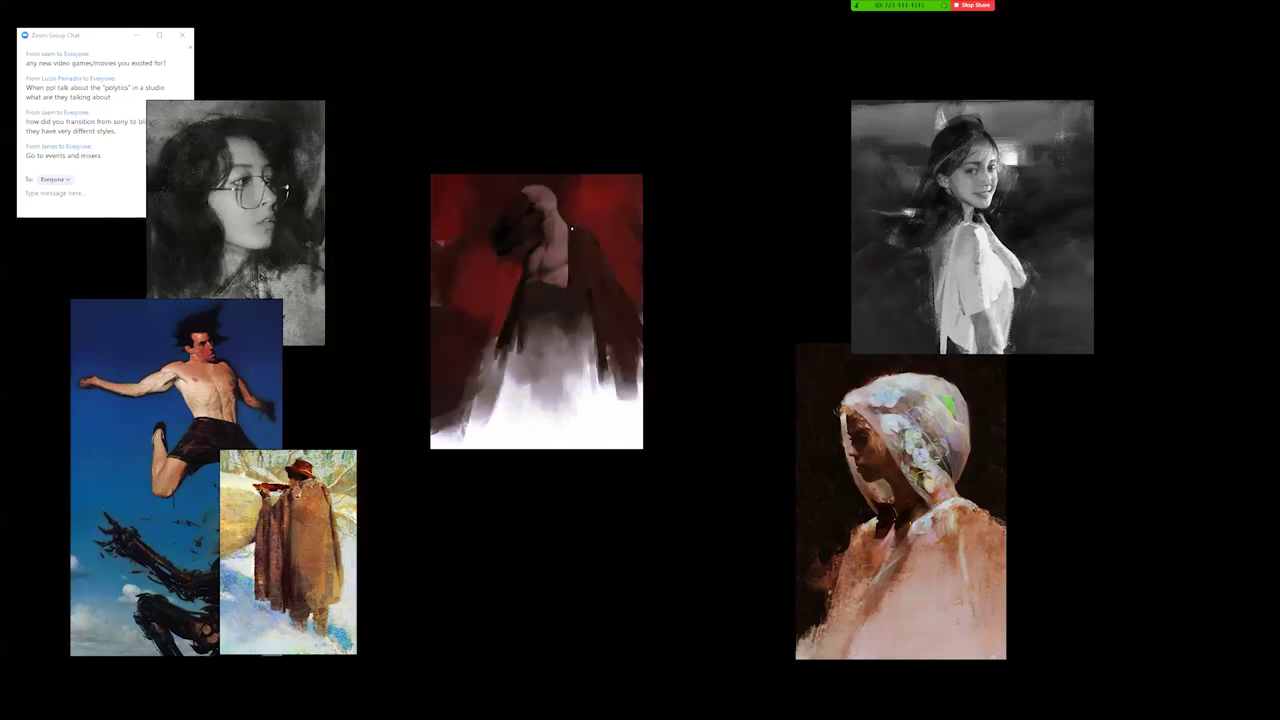
scroll(571, 228, up, 2)
scroll(455, 246, up, 2)
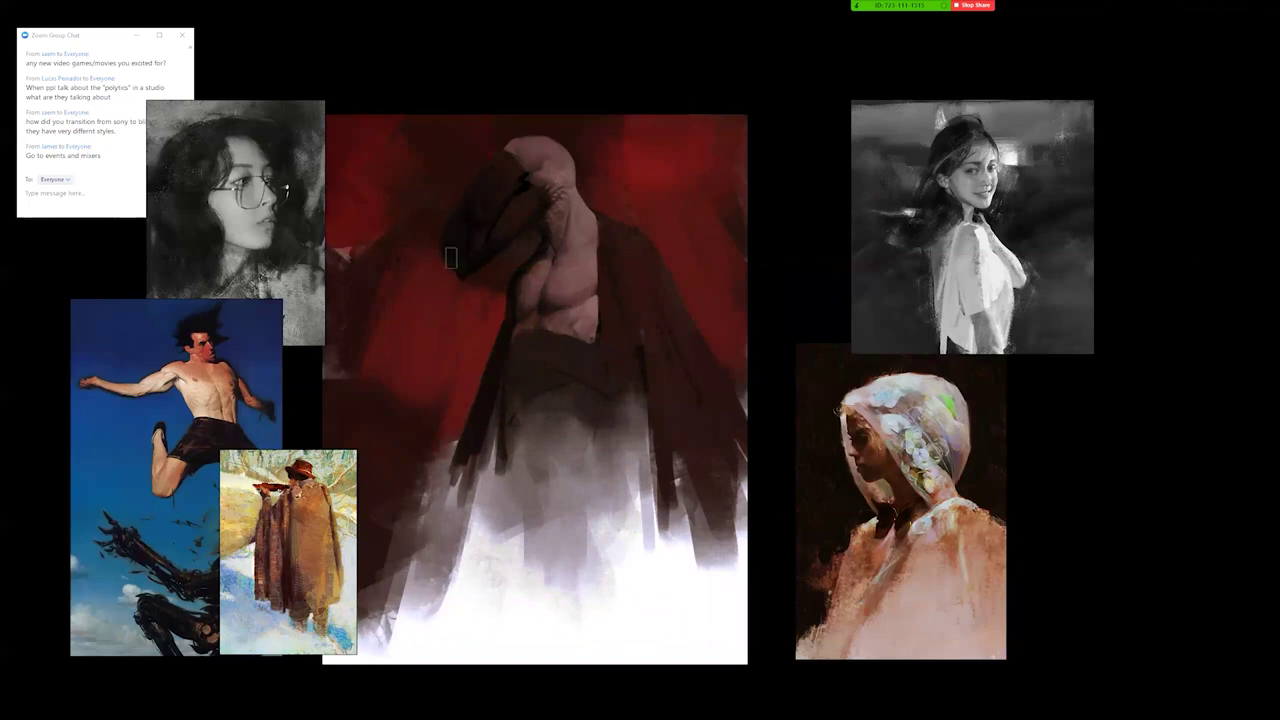
Mirror the canvas back and refine the chest shading beside the coat opening.
scroll(476, 315, down, 3)
scroll(490, 325, up, 3)
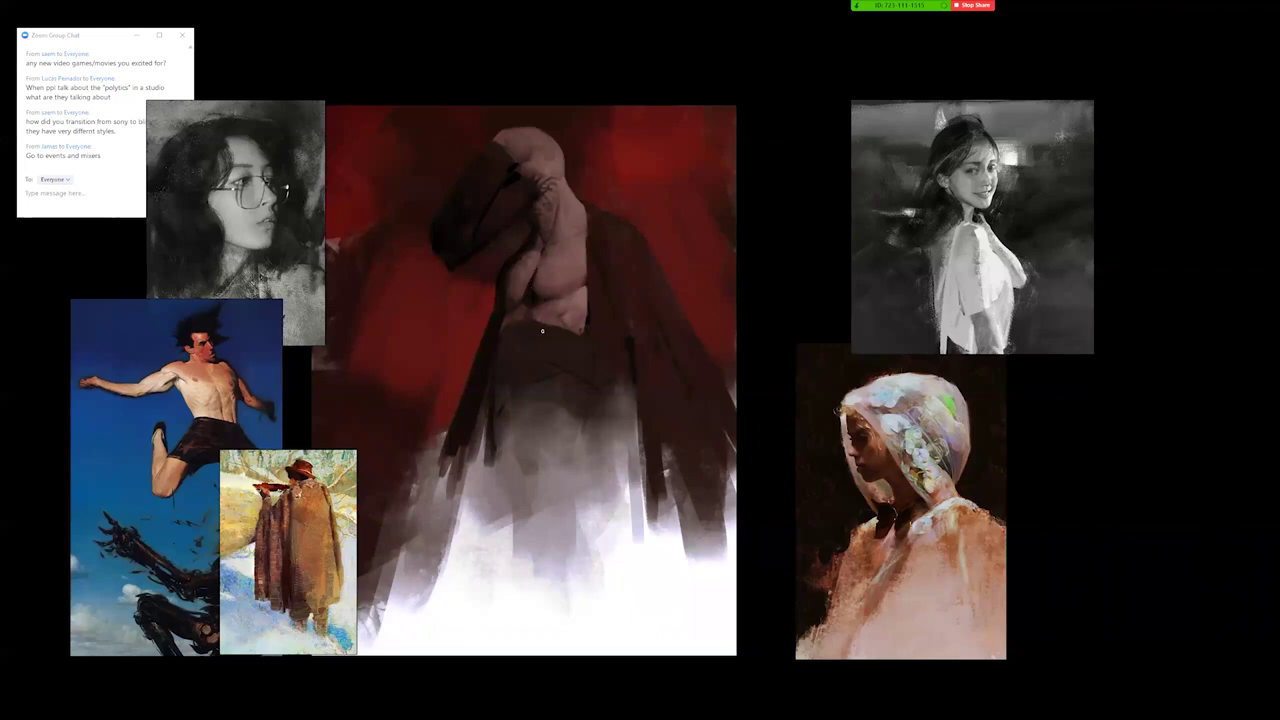
scroll(542, 330, down, 3)
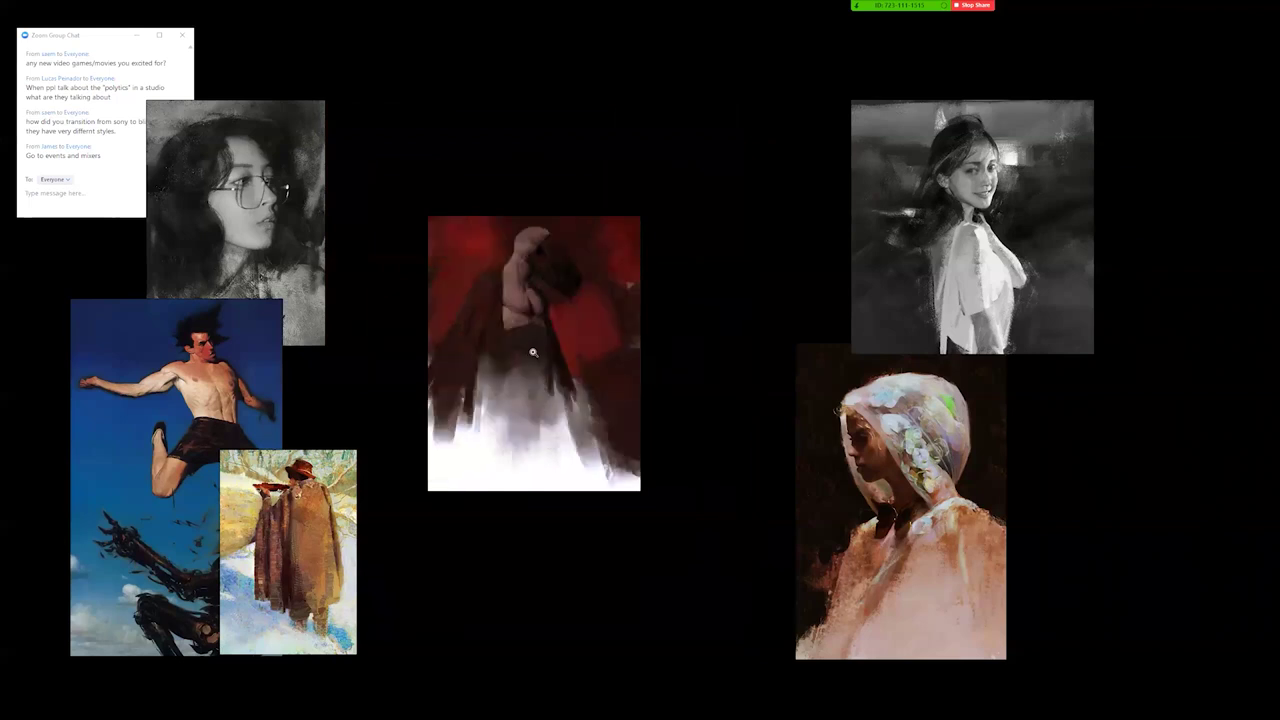
scroll(533, 352, up, 3)
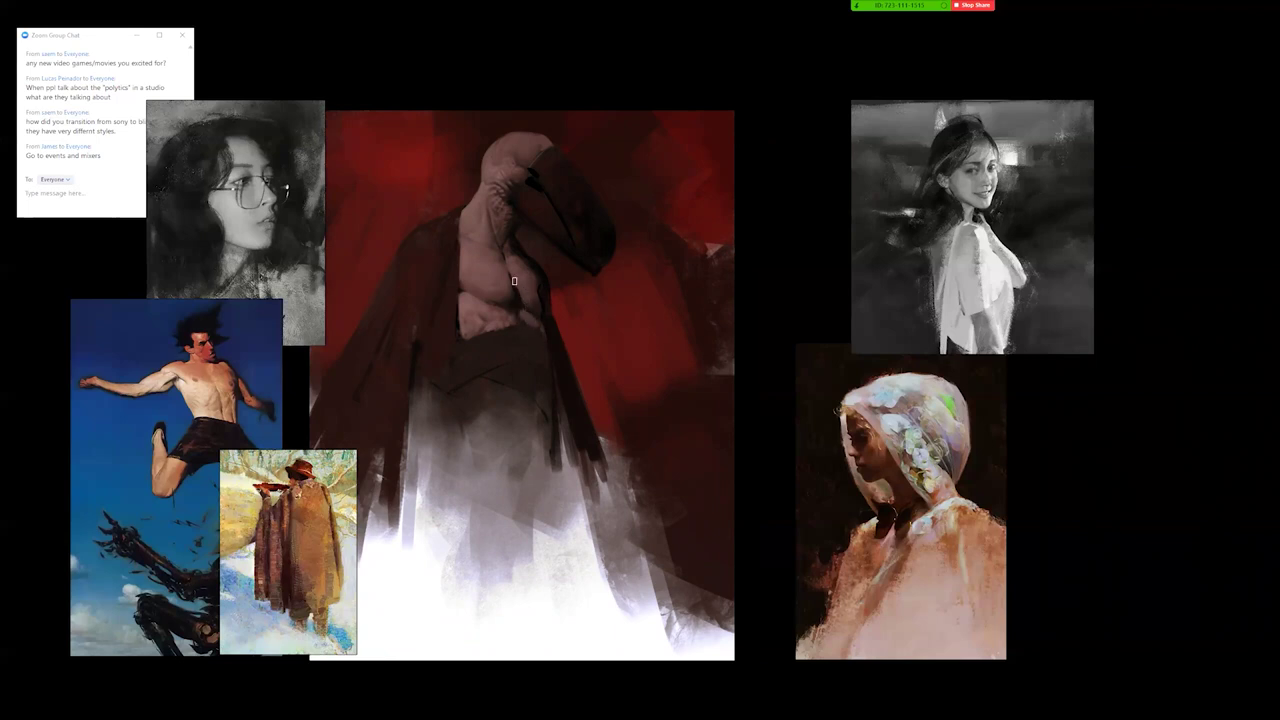
Mirror the canvas once more to judge the small overall silhouette and bring the figure back to working size.
alt+click(525, 338)
alt+click(528, 356)
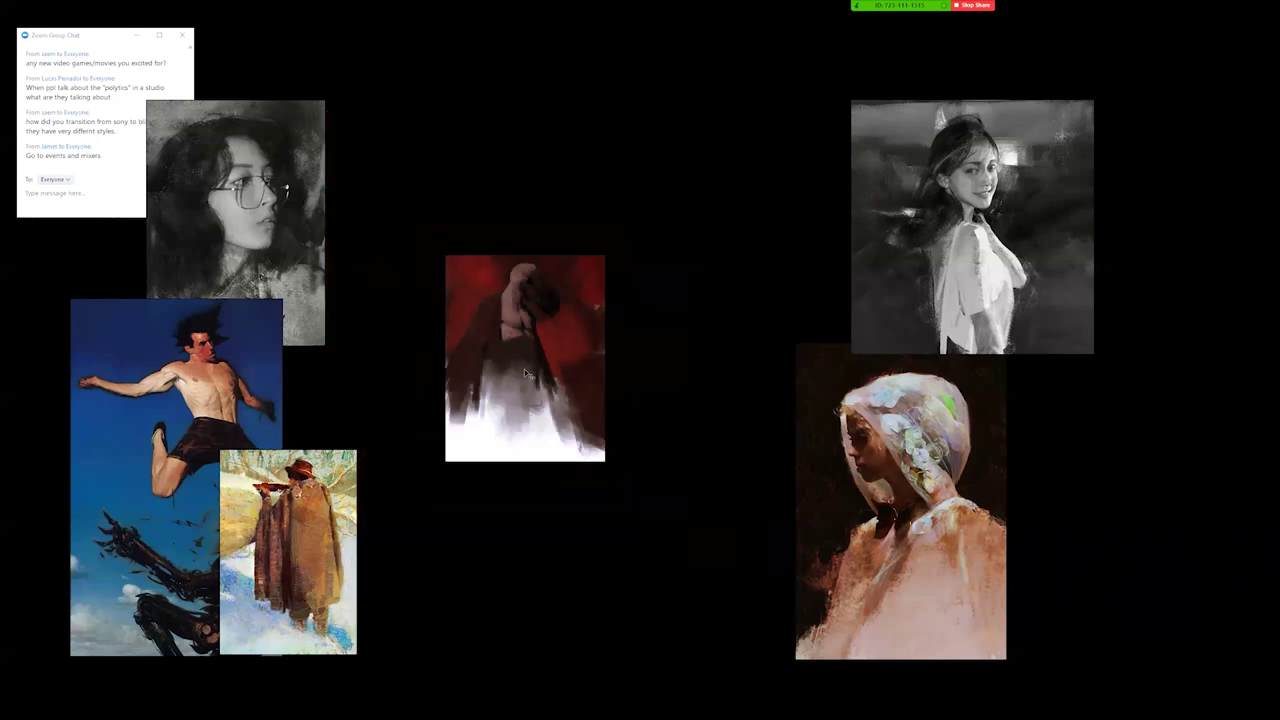
key(ctrl+shift+h)
click(511, 352)
click(511, 350)
click(510, 341)
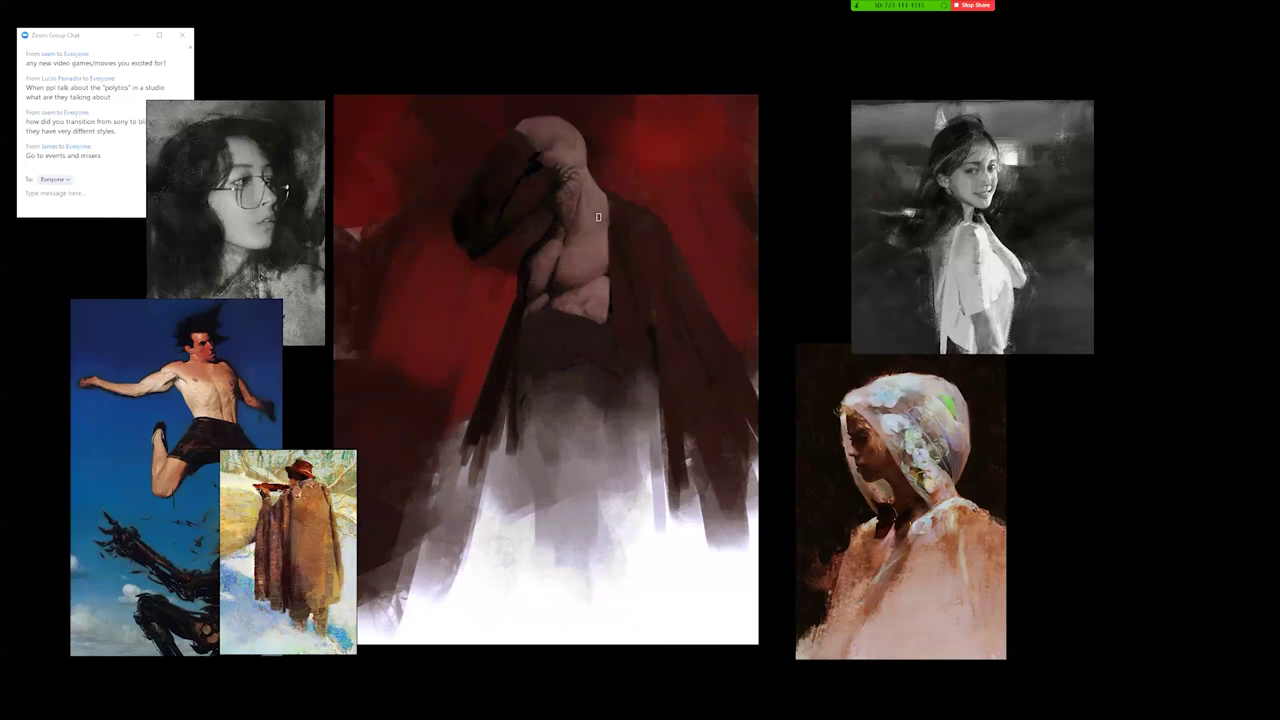
Undo the last stroke, mirror the canvas and paint a dark line along the coat collar beside the neck.
key(ctrl+z)
key(ctrl+h)
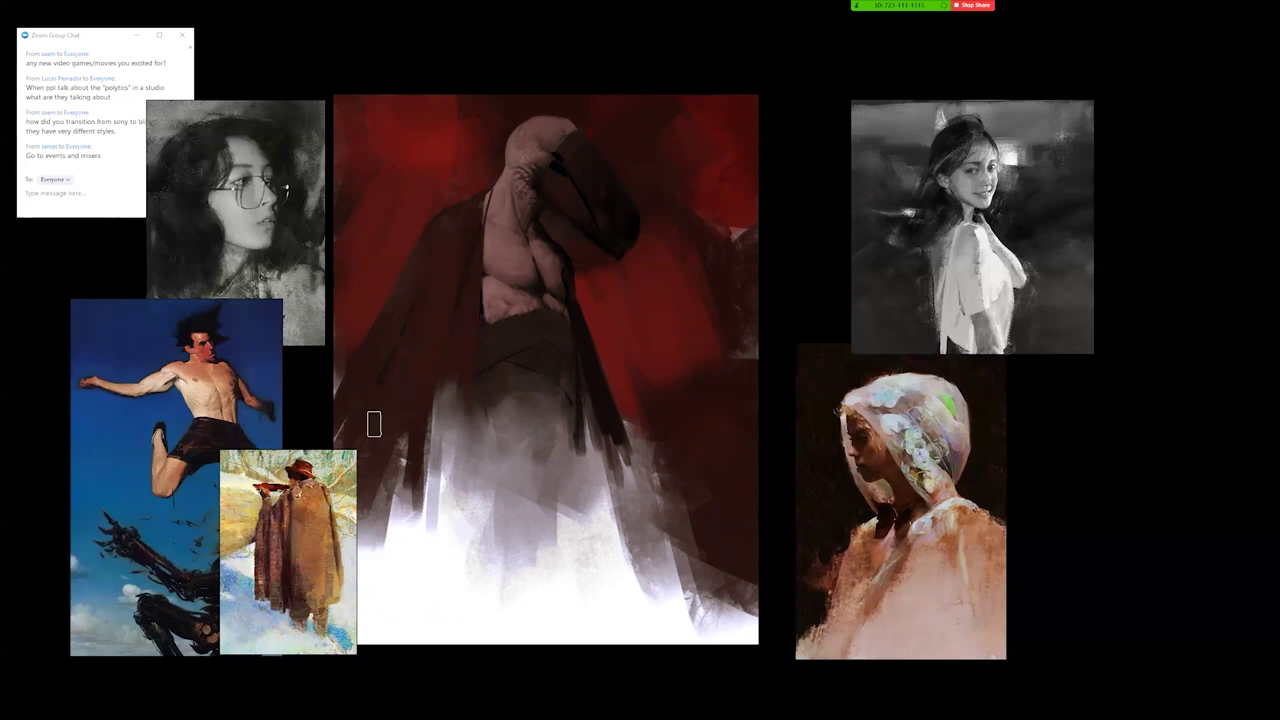
mouse_move(316, 708)
Mirror the canvas and simplify the raised mass into one dark shape with sampled tones.
key(ctrl+f)
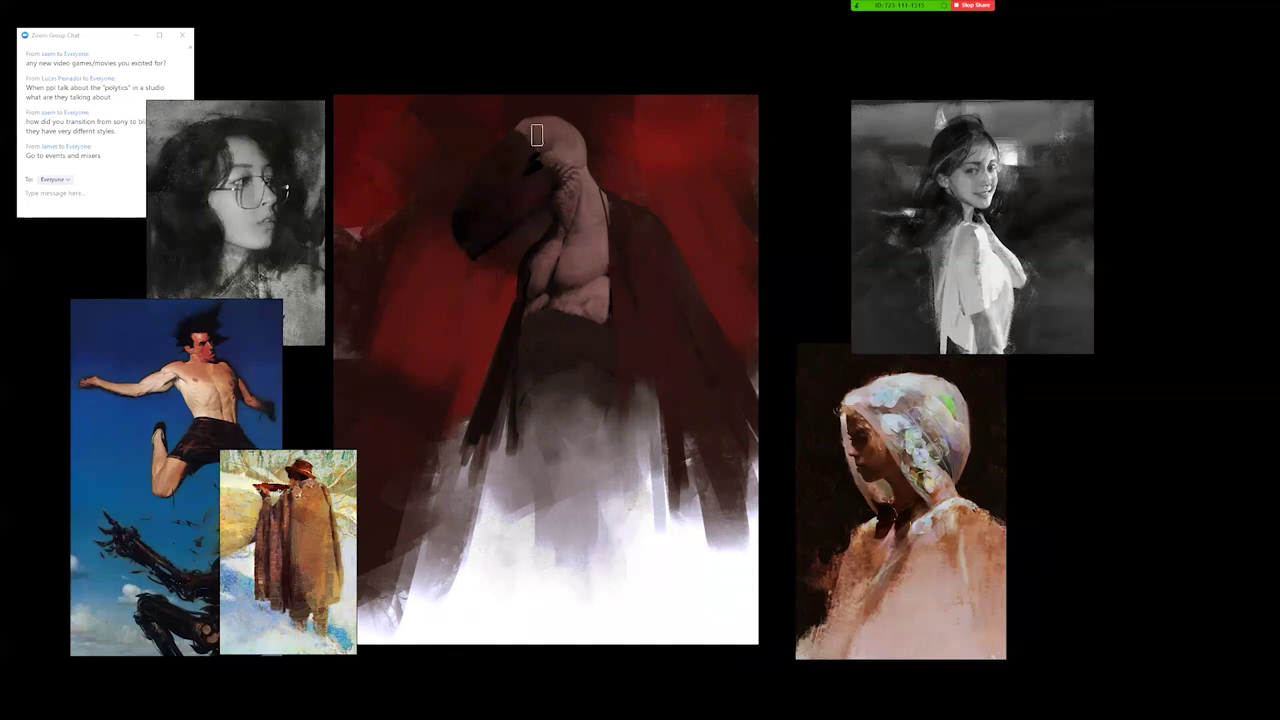
key(alt)
key(alt)
key(ctrl)
Mirror the canvas back, cycle through the screen modes and reposition the figure.
key(f)
key(f)
key(ctrl+f)
key(f)
drag(604, 465, 507, 436)
key(f)
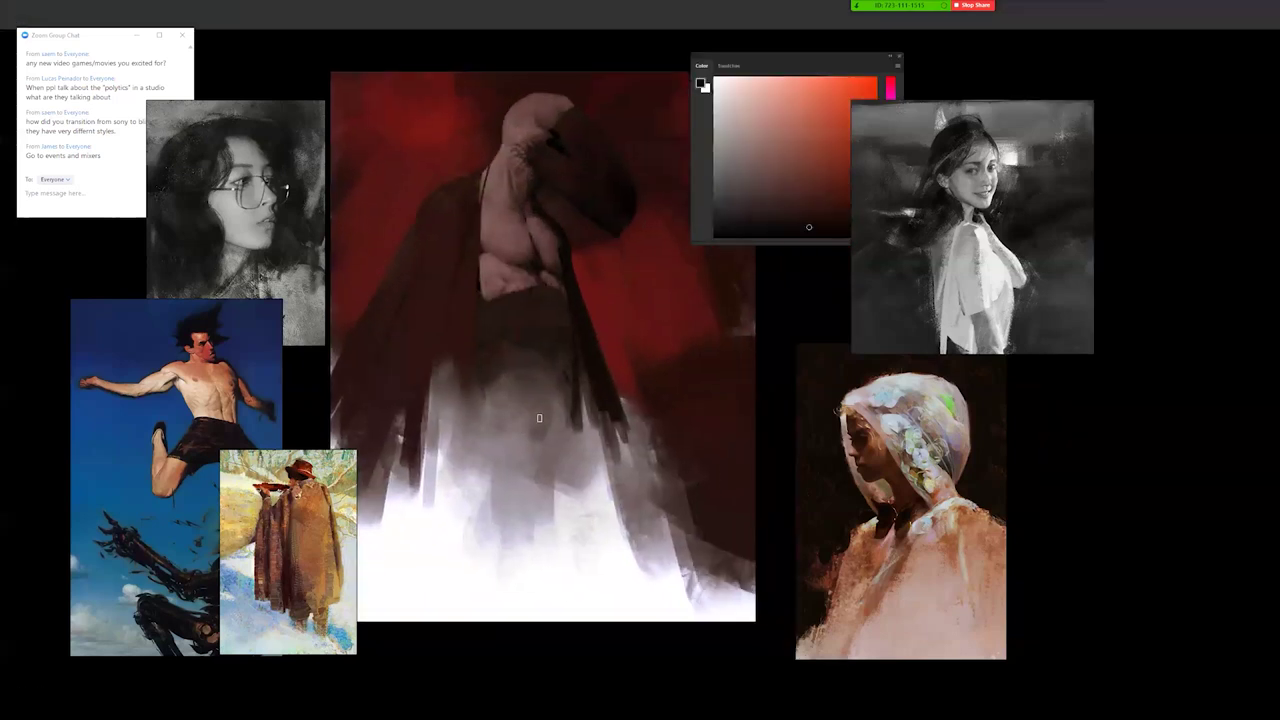
Reframe the figure and even out the hanging side of the coat with its sampled dark tone and a larger rectangular brush.
drag(592, 456, 524, 427)
key(alt)
mouse_move(622, 349)
mouse_down()
mouse_move(626, 394)
mouse_move(626, 437)
mouse_move(623, 382)
mouse_up()
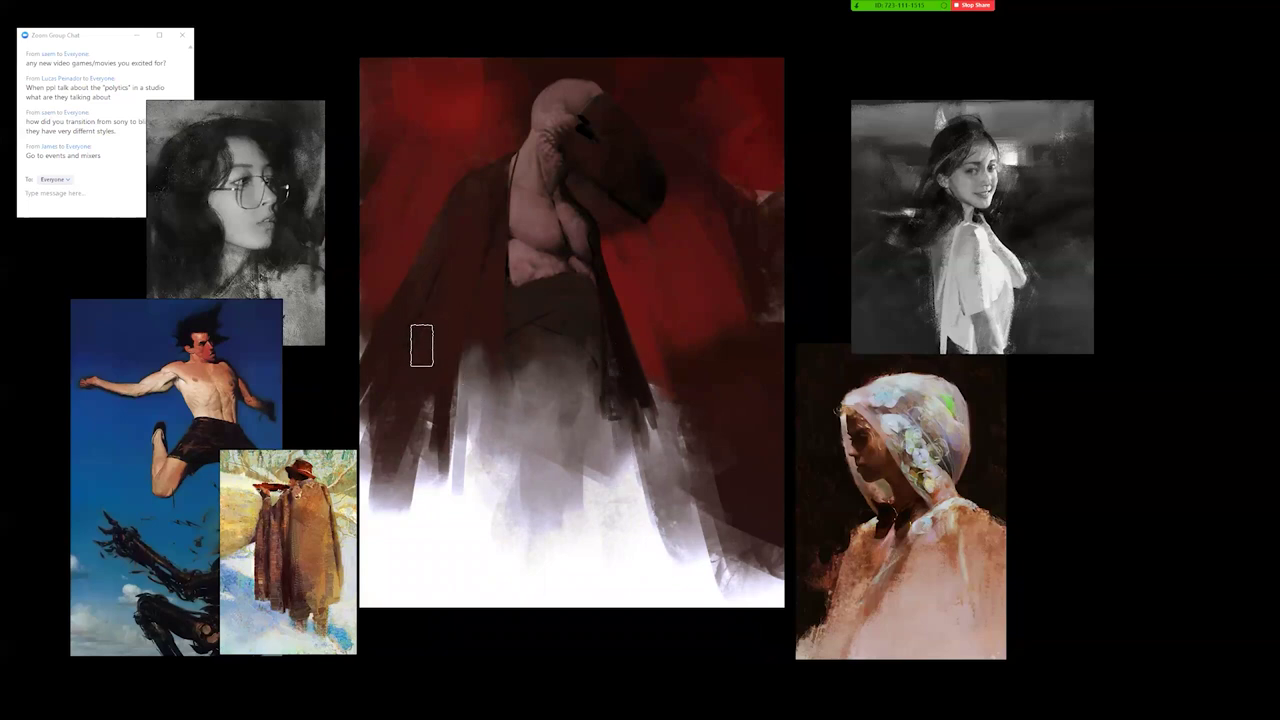
Paint soft near-white mist over the lower robe with a large soft round brush, using a color sampled from the pale area there.
key(f)
key(f)
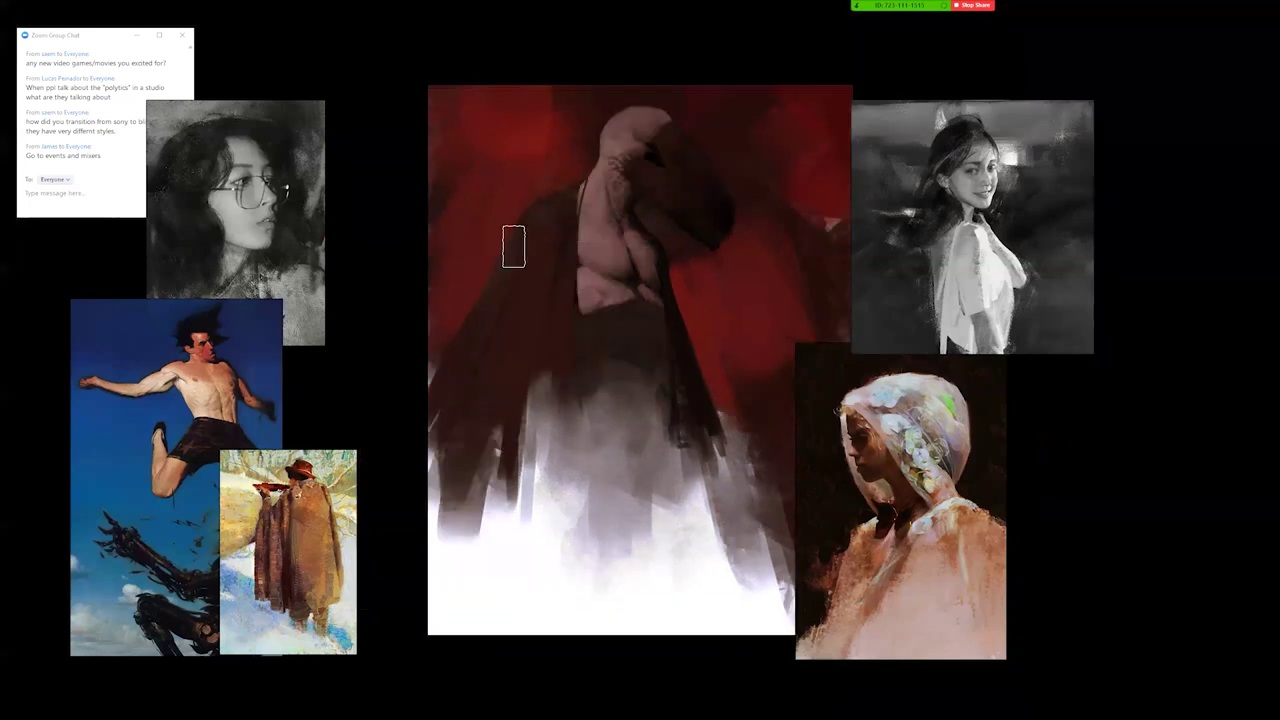
key(bracketleft)
key(Tab)
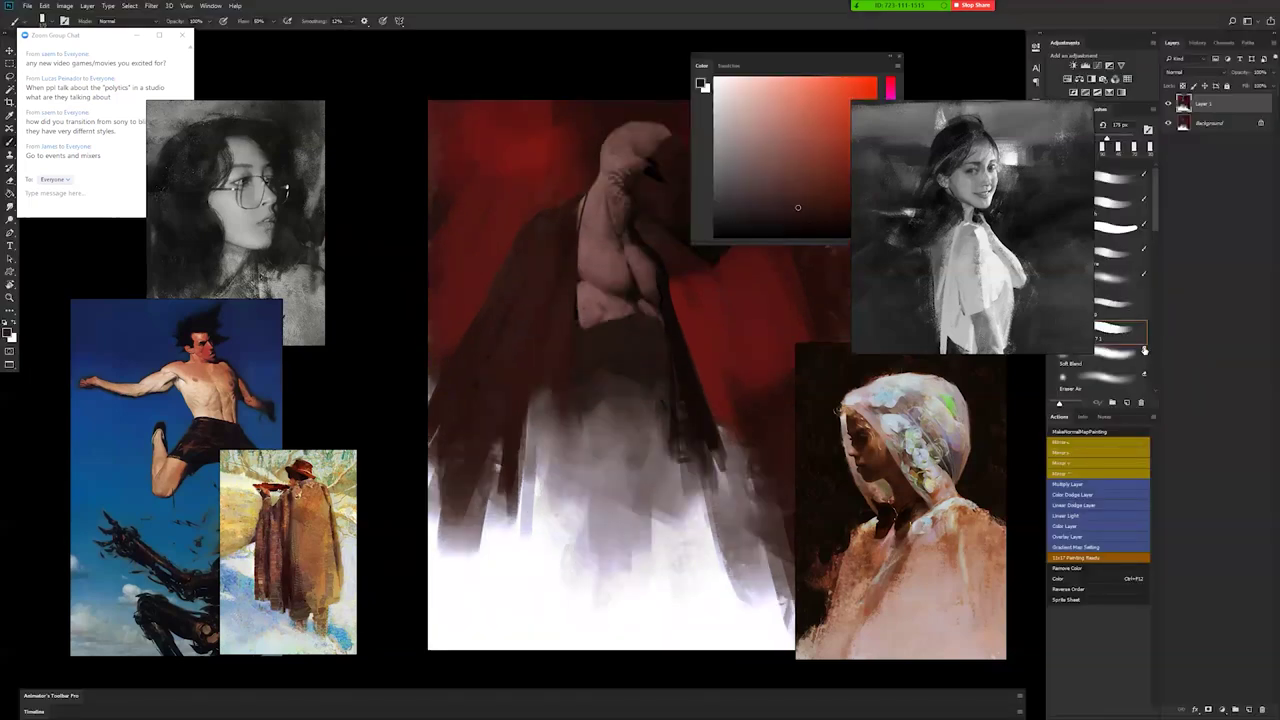
click(1122, 284)
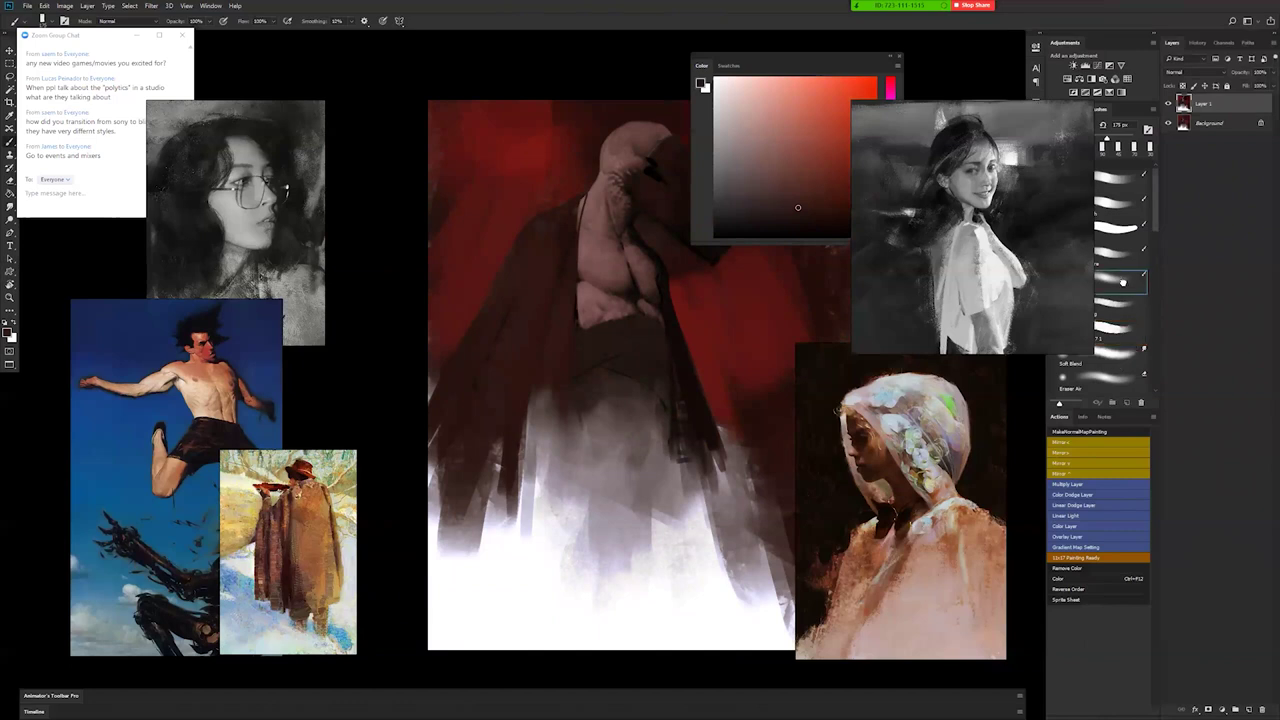
alt+click(552, 530)
key(])
key(])
key(])
key(])
key(])
key(])
key(])
key(])
drag(659, 569, 565, 538)
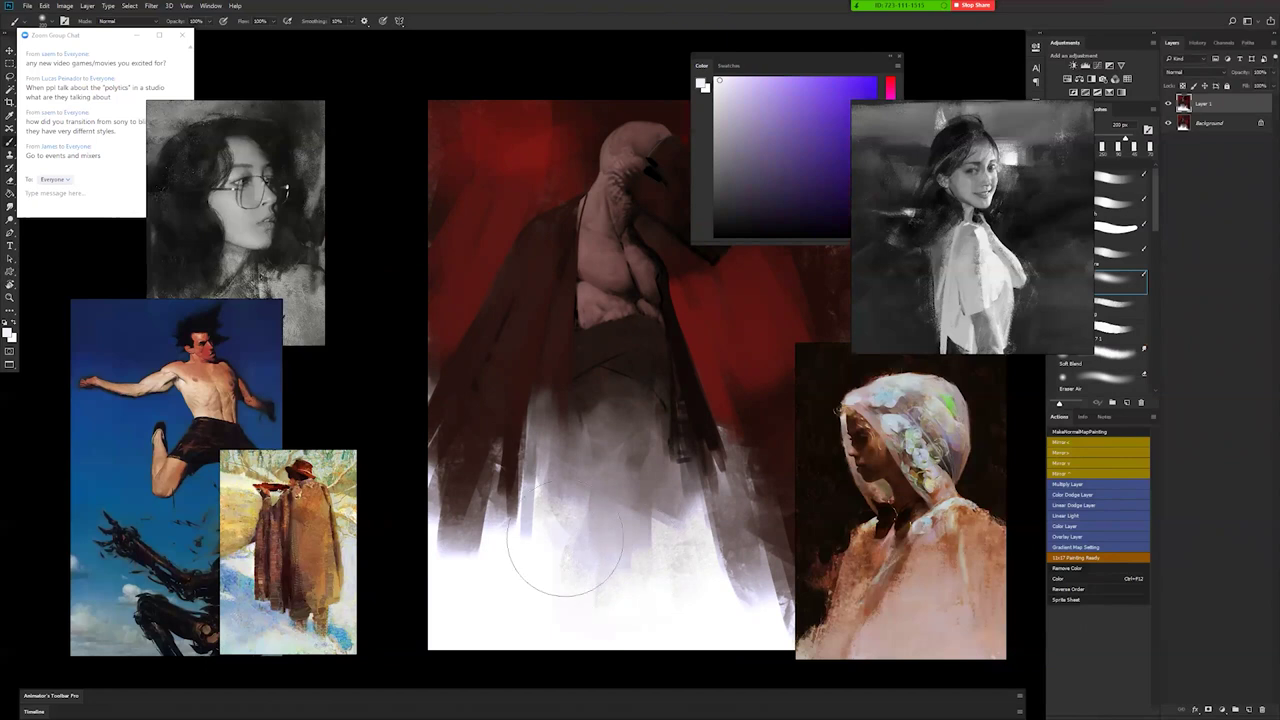
drag(656, 524, 600, 572)
key(f)
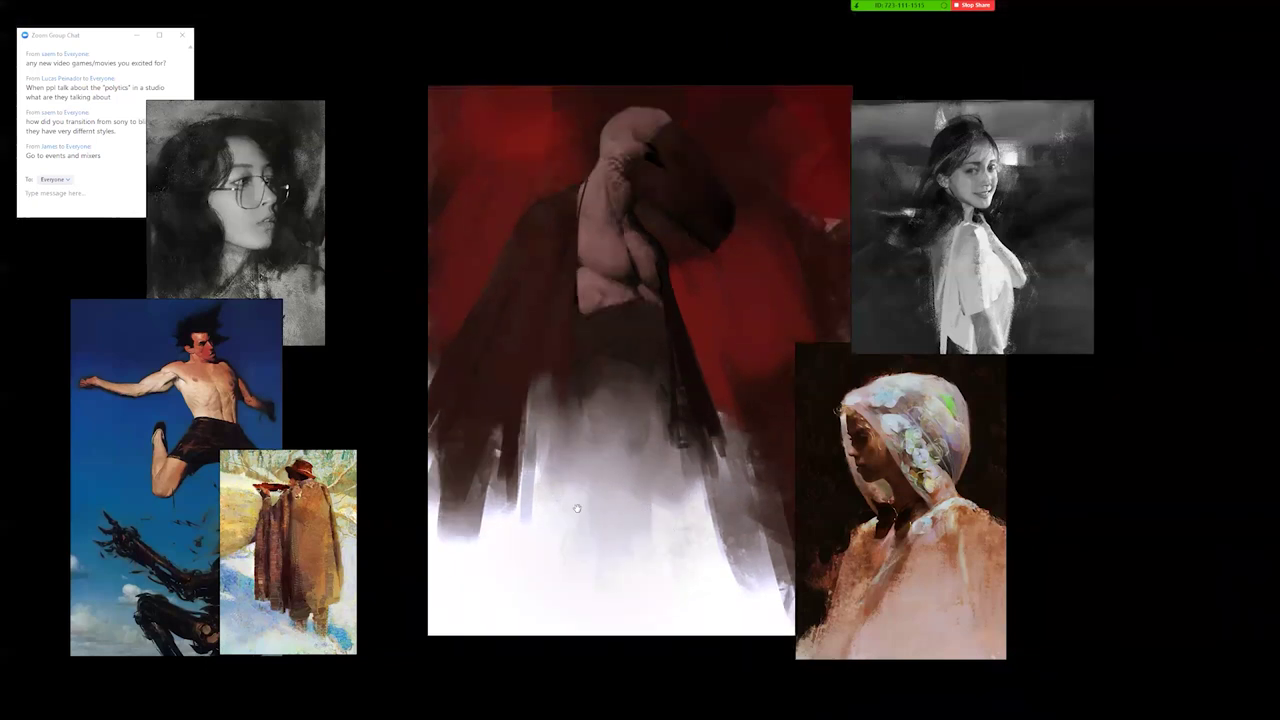
Soften the background around the beak with the soft brush, and reduce the brush size.
drag(577, 508, 471, 506)
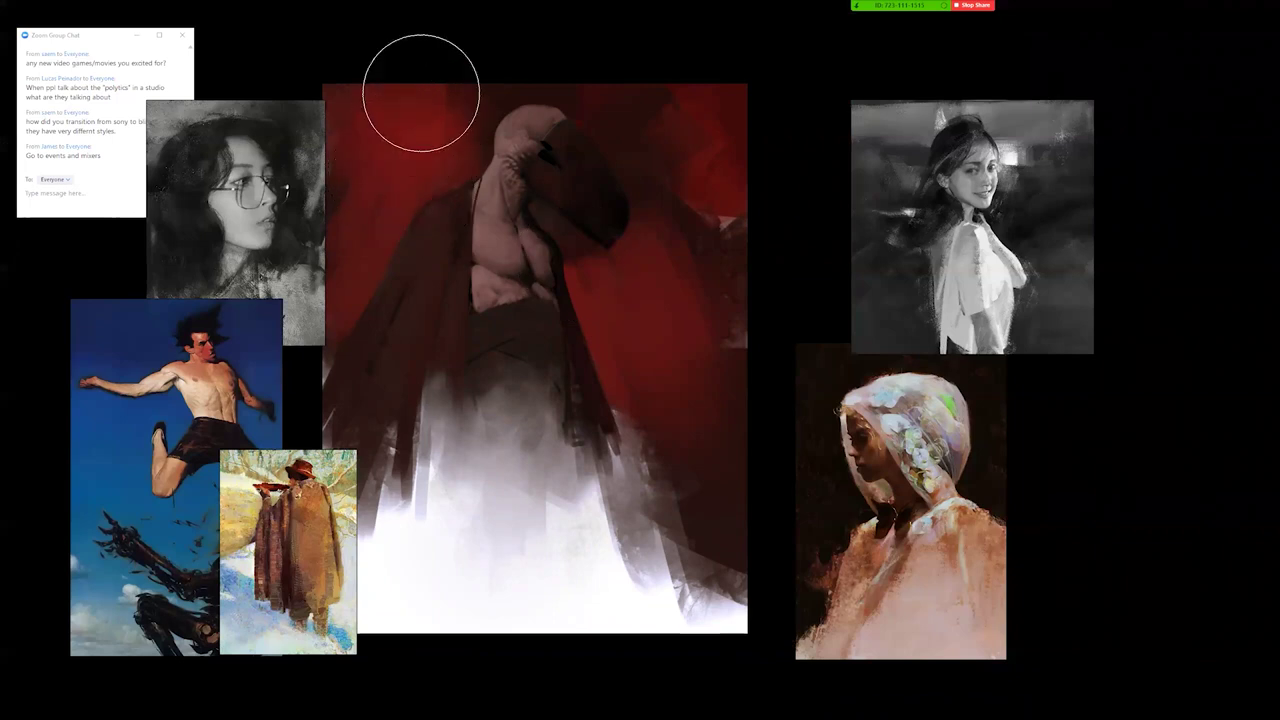
drag(552, 228, 563, 231)
key(bracketleft)
key(bracketleft)
key(bracketleft)
key(bracketleft)
key(bracketleft)
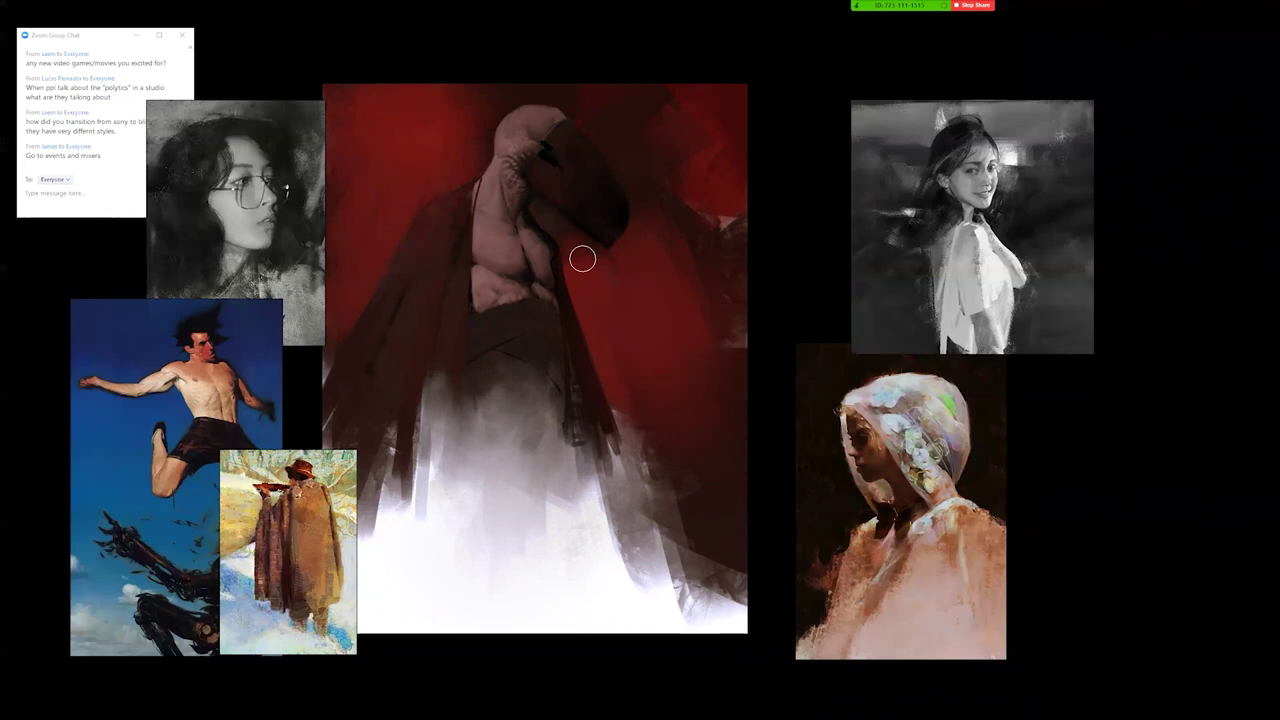
Blend soft red tones into the background beside the figure's beak and cloak with an enlarged brush.
key(bracketright)
key(bracketright)
key(bracketright)
key(bracketright)
key(bracketright)
key(bracketright)
key(bracketright)
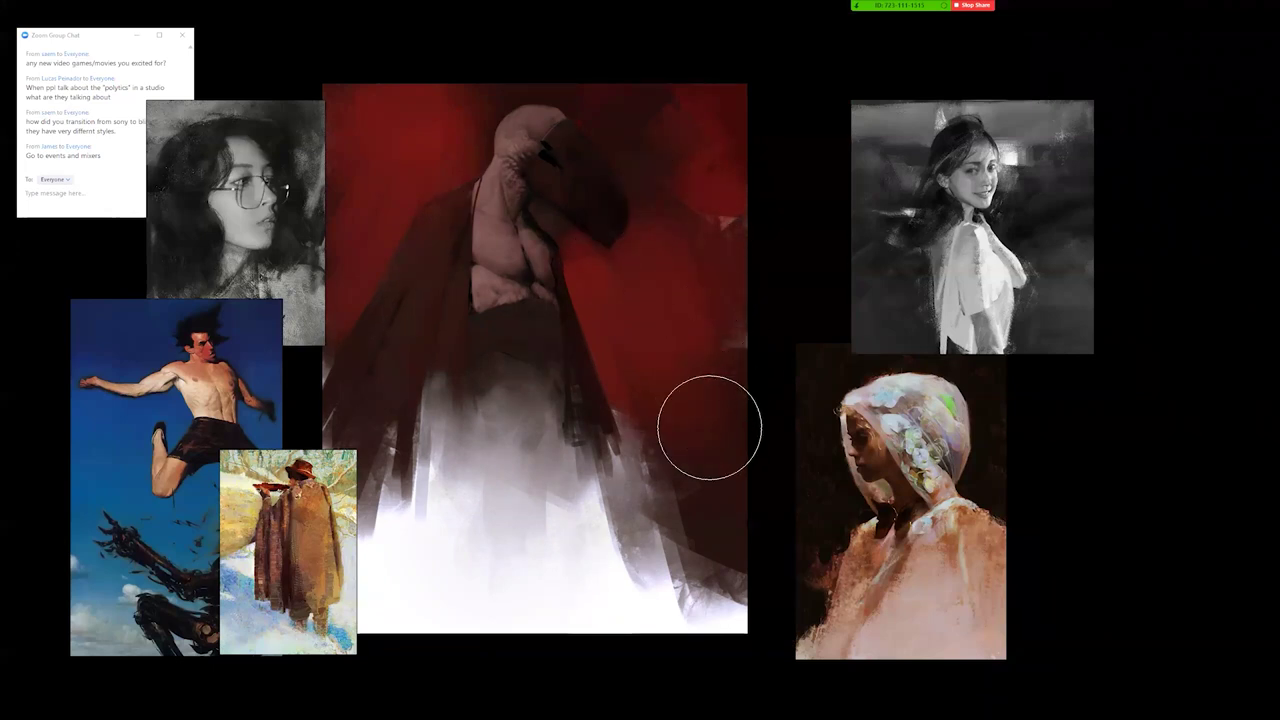
drag(676, 357, 731, 349)
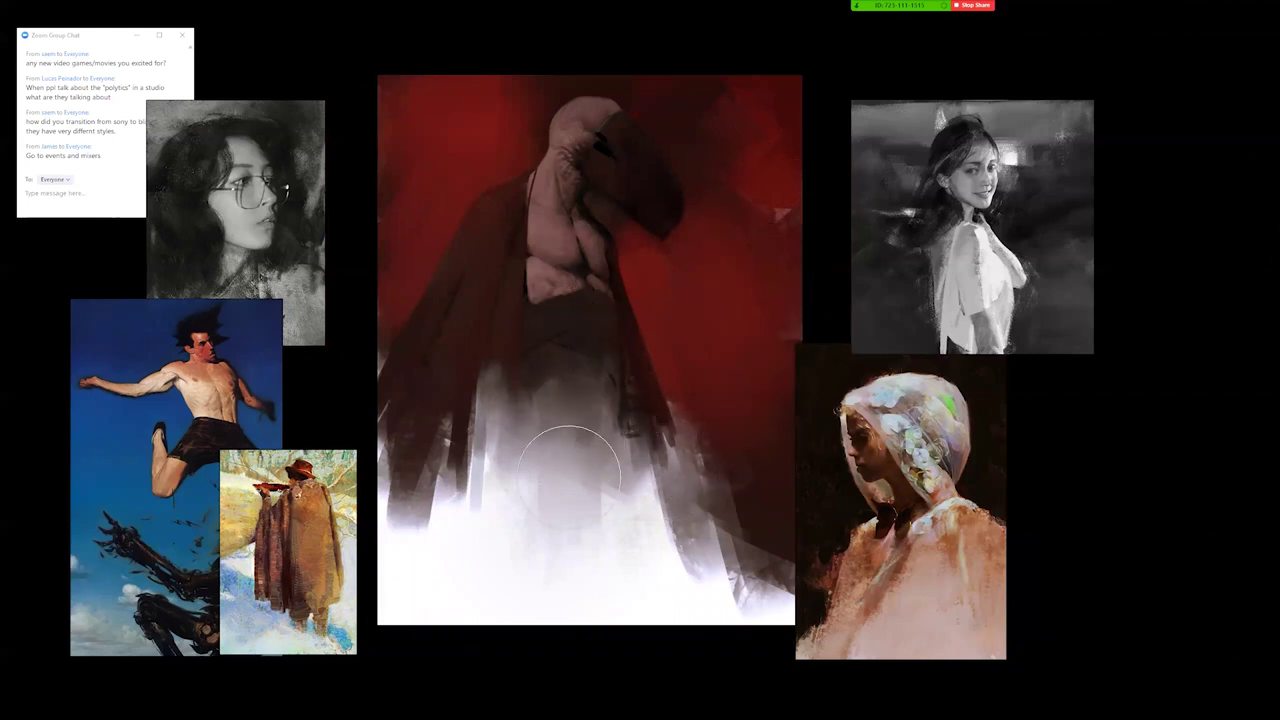
Blend a soft gray gradient into the lower robe with colors sampled from the figure, and undo the last stroke.
mouse_move(566, 369)
mouse_down()
mouse_move(586, 550)
mouse_move(518, 422)
mouse_move(447, 513)
mouse_up()
alt+click(501, 347)
alt+click(605, 427)
mouse_move(600, 480)
mouse_down()
mouse_move(625, 535)
mouse_move(647, 495)
mouse_move(637, 515)
mouse_move(538, 551)
mouse_move(629, 580)
mouse_move(512, 560)
mouse_move(500, 482)
mouse_up()
key(ctrl+z)
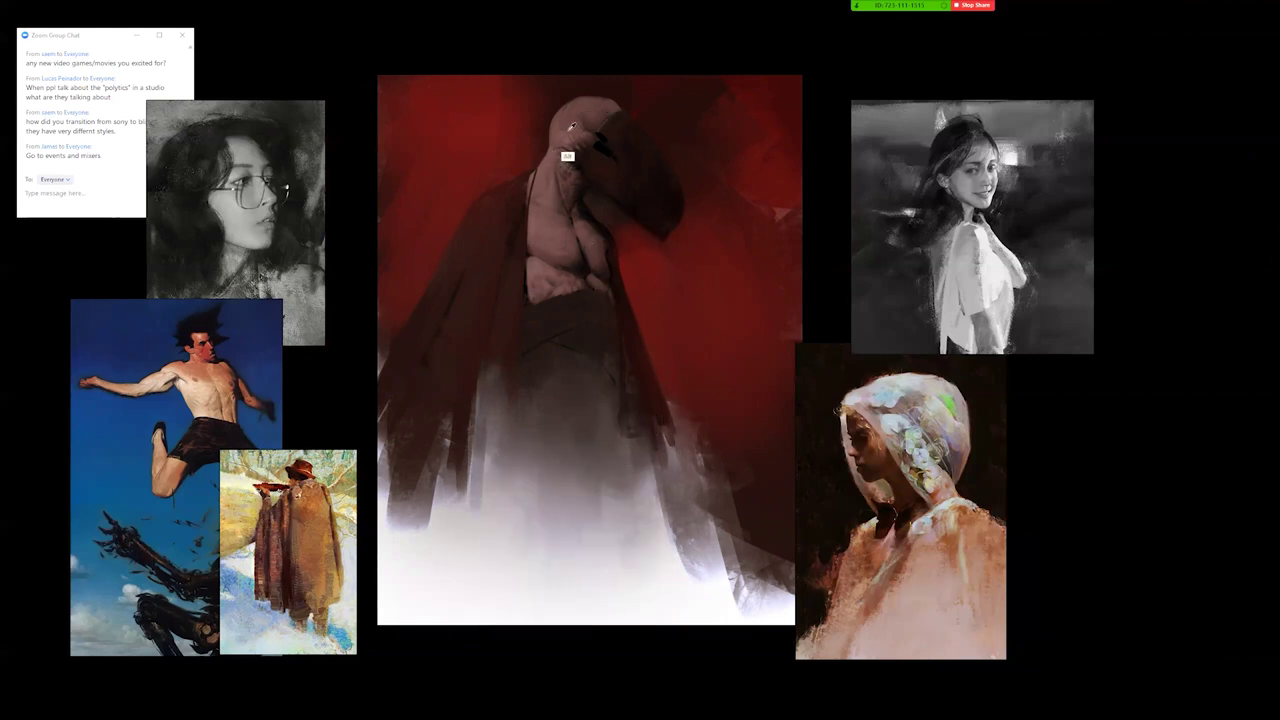
Flip the canvas horizontally to check the figure's silhouette and composition.
alt+click(571, 127)
alt+click(565, 339)
alt+click(568, 341)
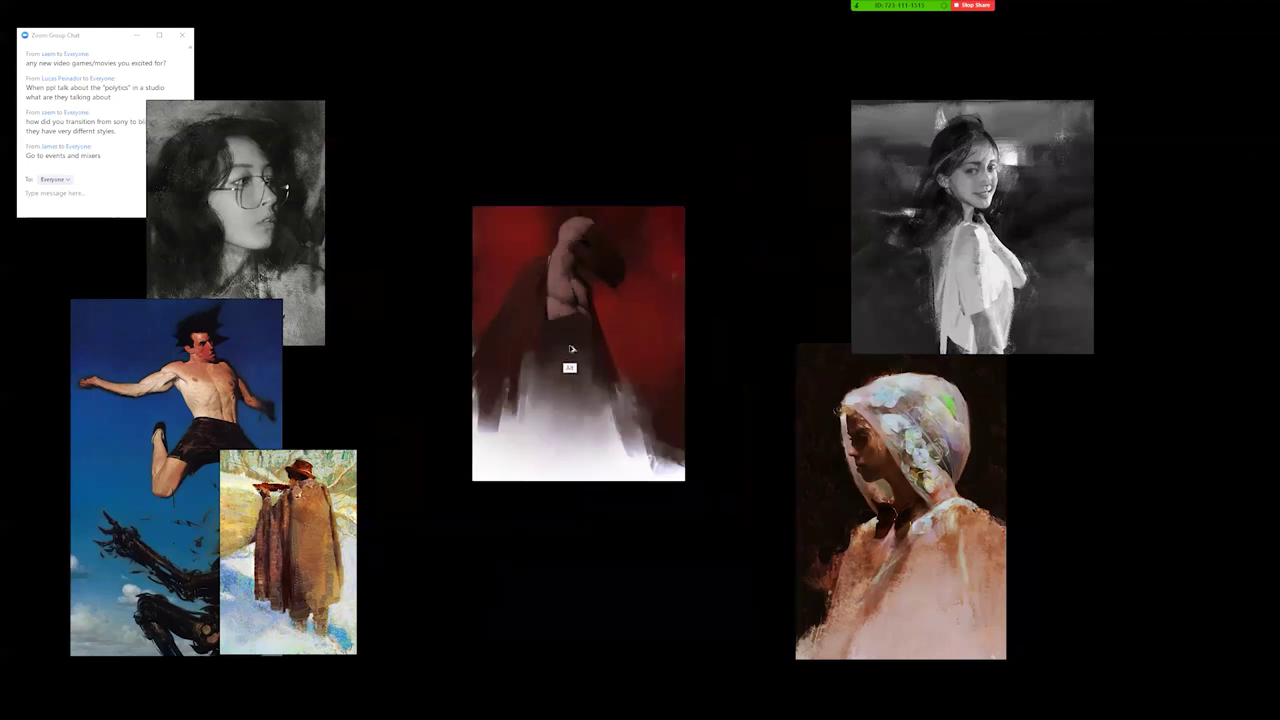
key(ctrl+shift+h)
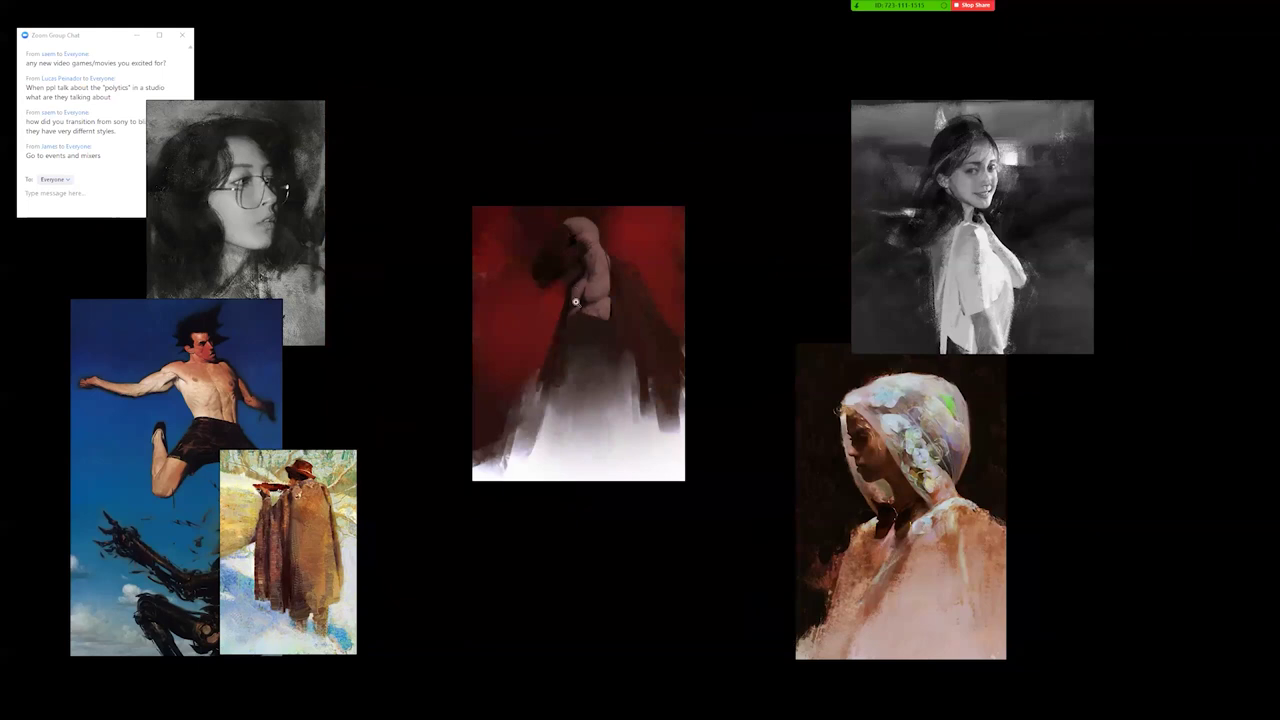
ctrl+click(575, 299)
scroll(523, 258, up, 1)
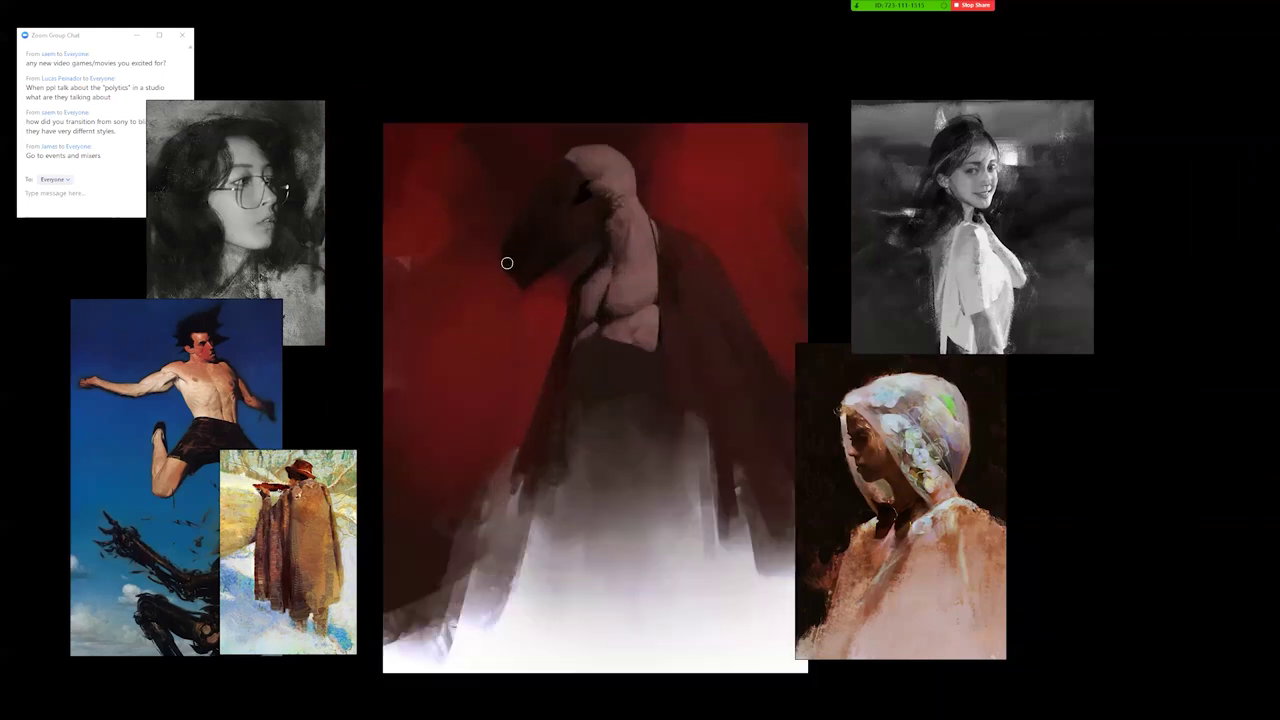
Touch up the lower edge of the beak with a slightly larger brush and flip the canvas back.
key(bracketright)
key(bracketright)
mouse_move(541, 262)
mouse_down()
mouse_move(526, 277)
mouse_move(540, 260)
mouse_up()
key(m)
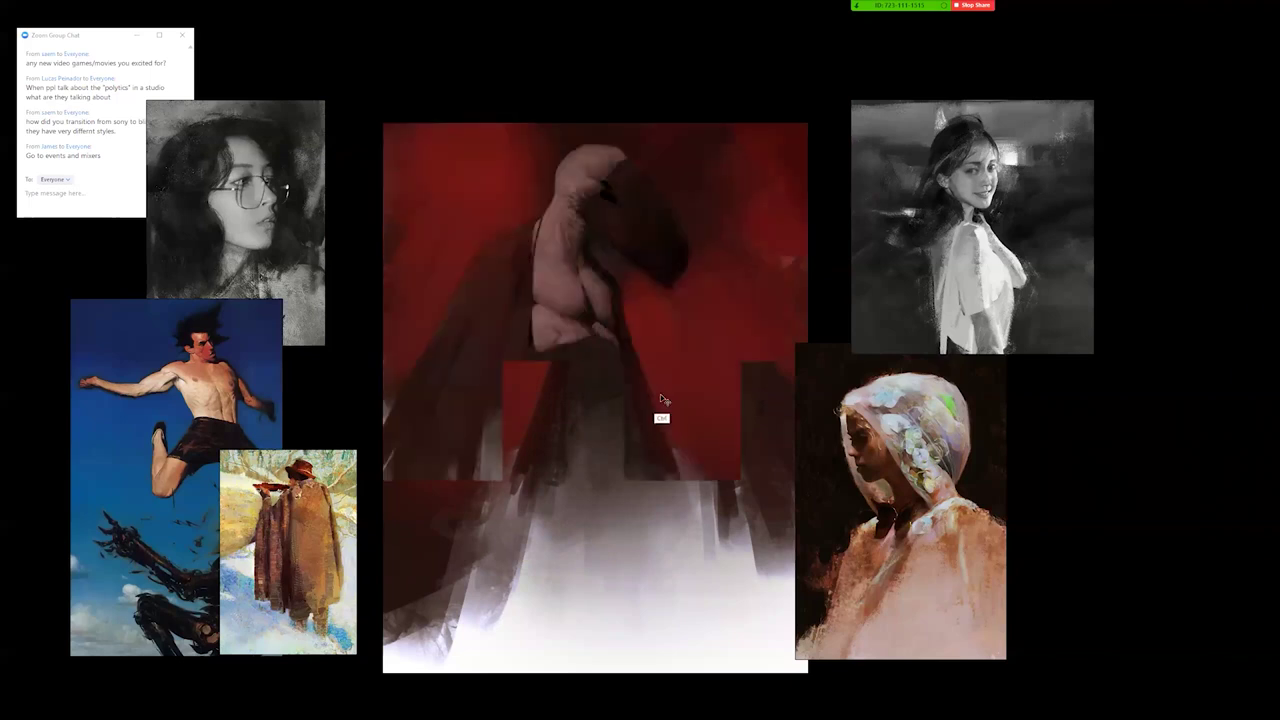
Switch to the brush preset with a small irregular tip for detailing the figure.
key(f)
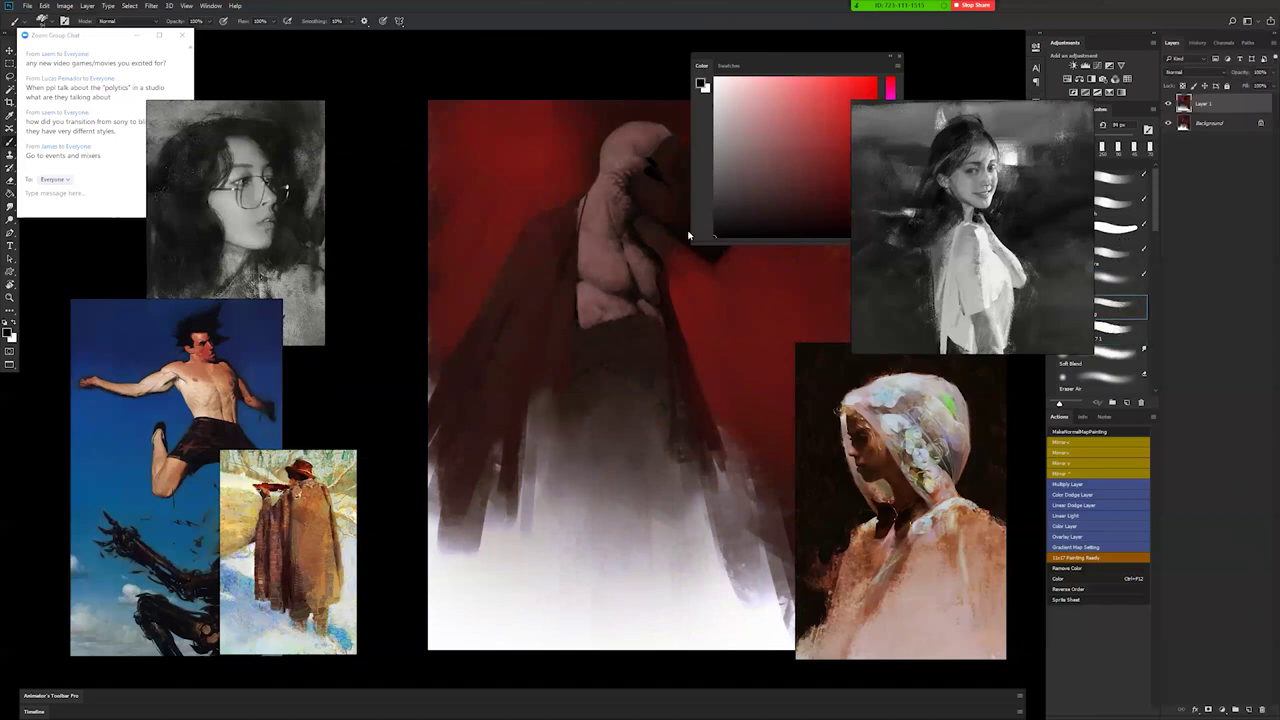
key(f)
key(m)
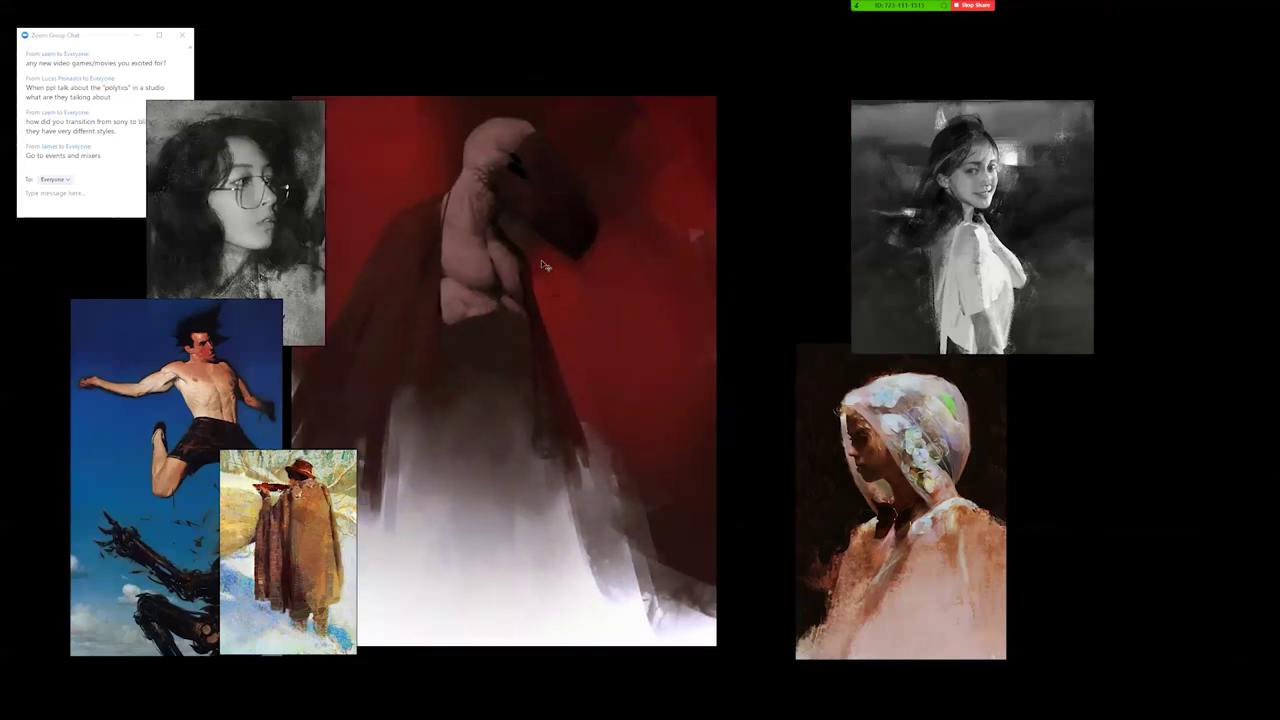
drag(529, 277, 618, 271)
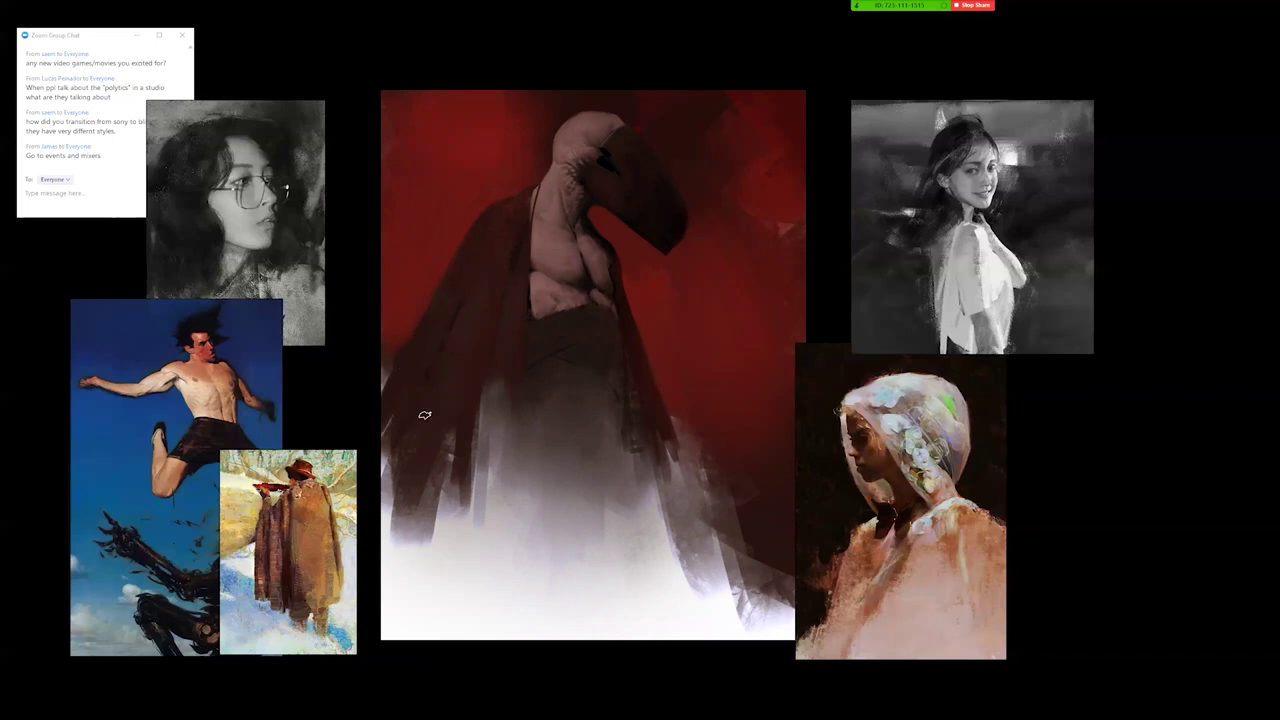
Check the composition at reduced size and in mirrored orientation, and restore the canvas's original orientation.
key(alt)
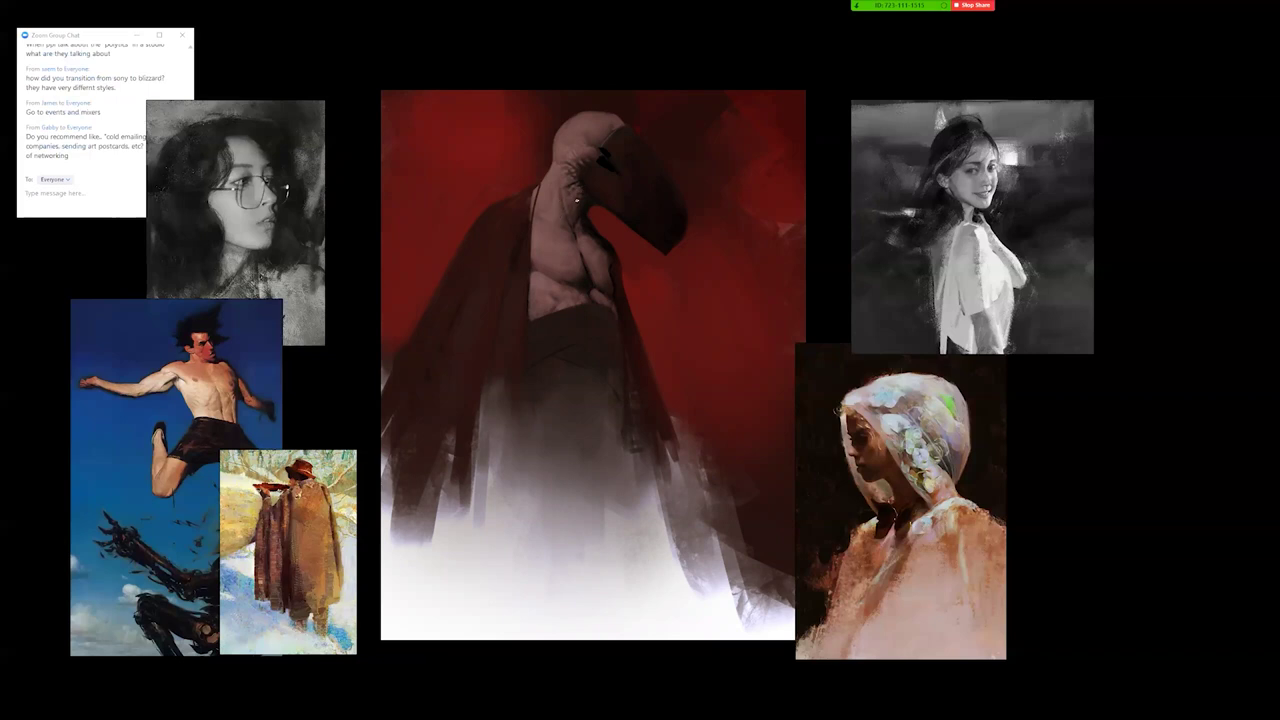
alt+click(583, 260)
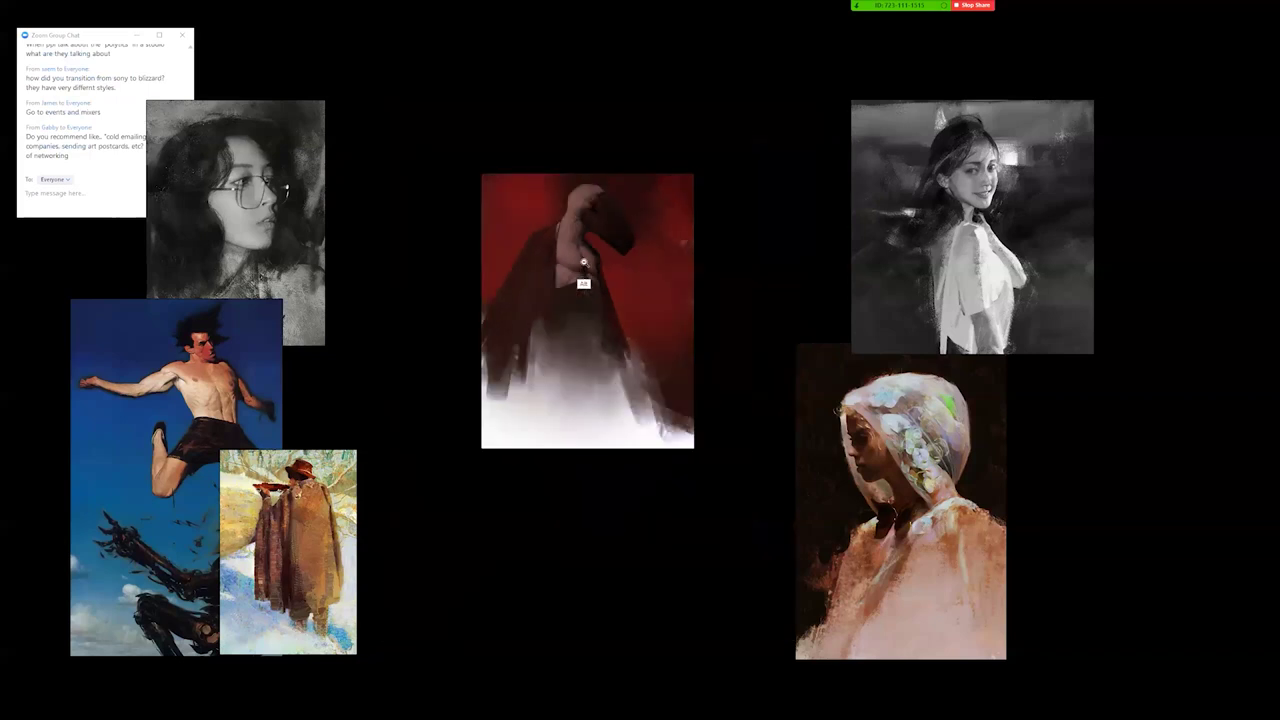
ctrl+alt+click(584, 292)
scroll(600, 243, up, 2)
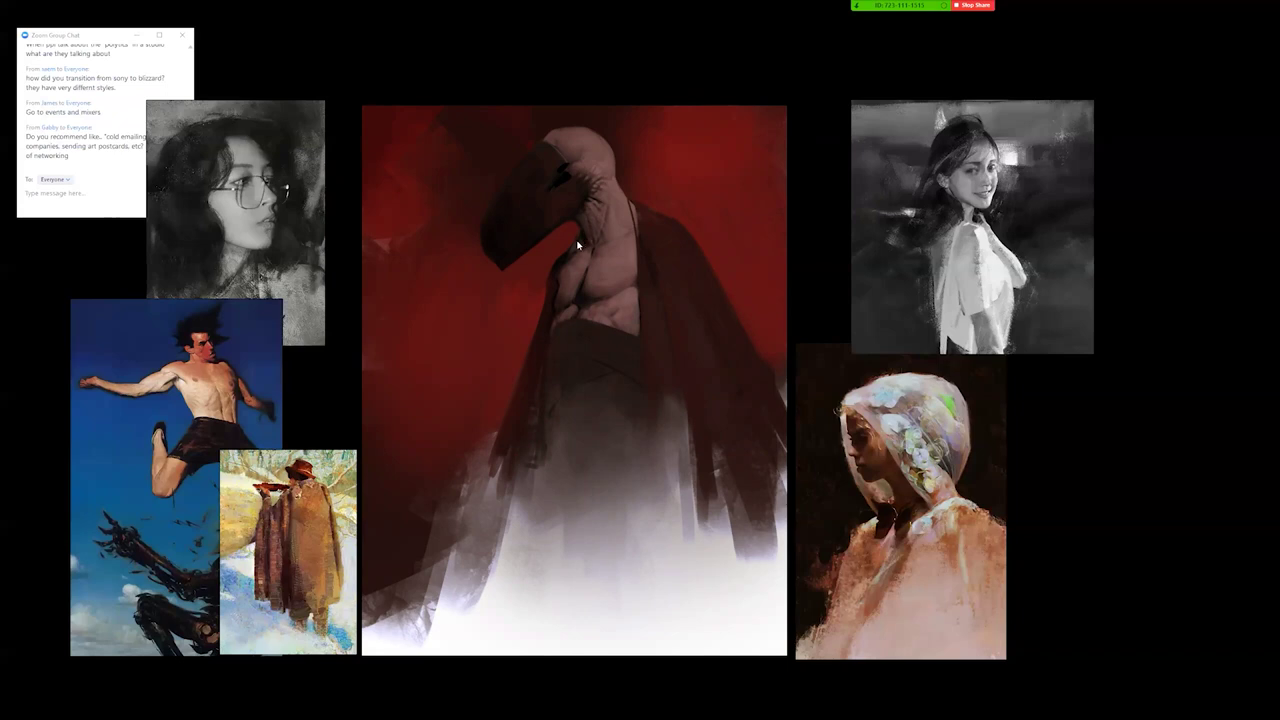
scroll(590, 273, down, 3)
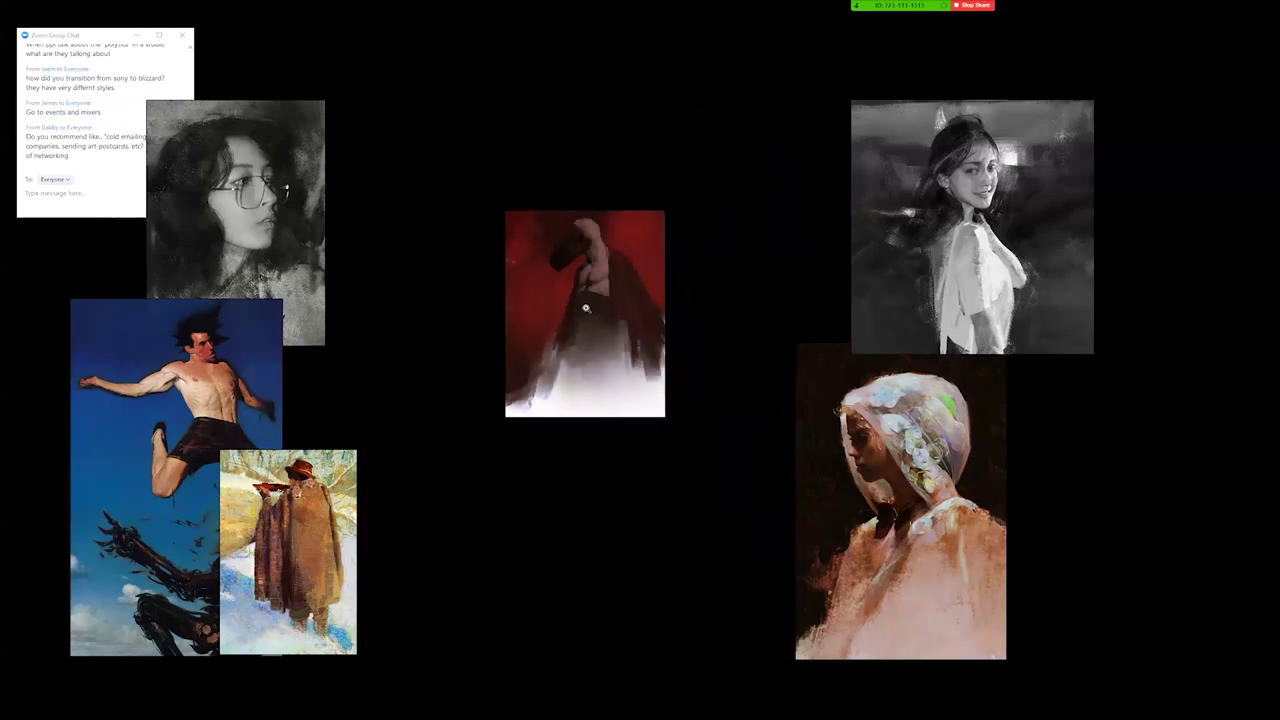
key(ctrl+shift+h)
scroll(572, 281, up, 3)
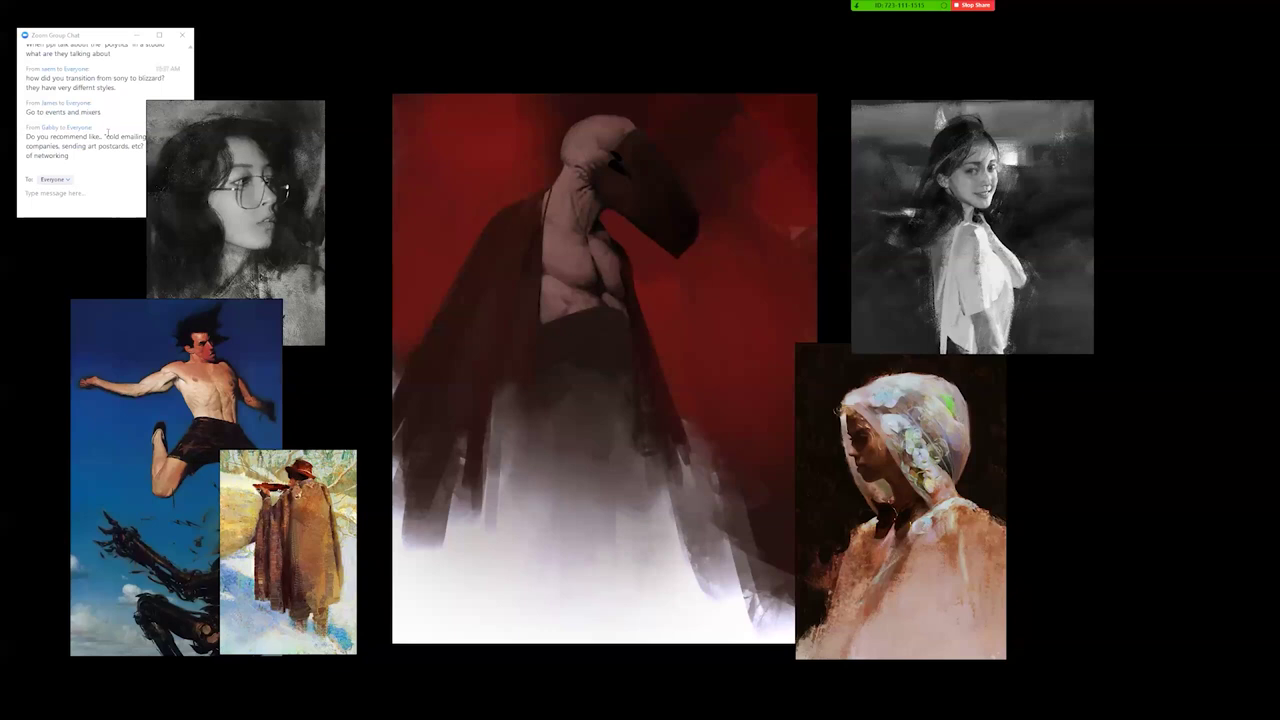
Mirror the canvas horizontally and inspect the figure's head, neck and cloak shapes.
click(123, 172)
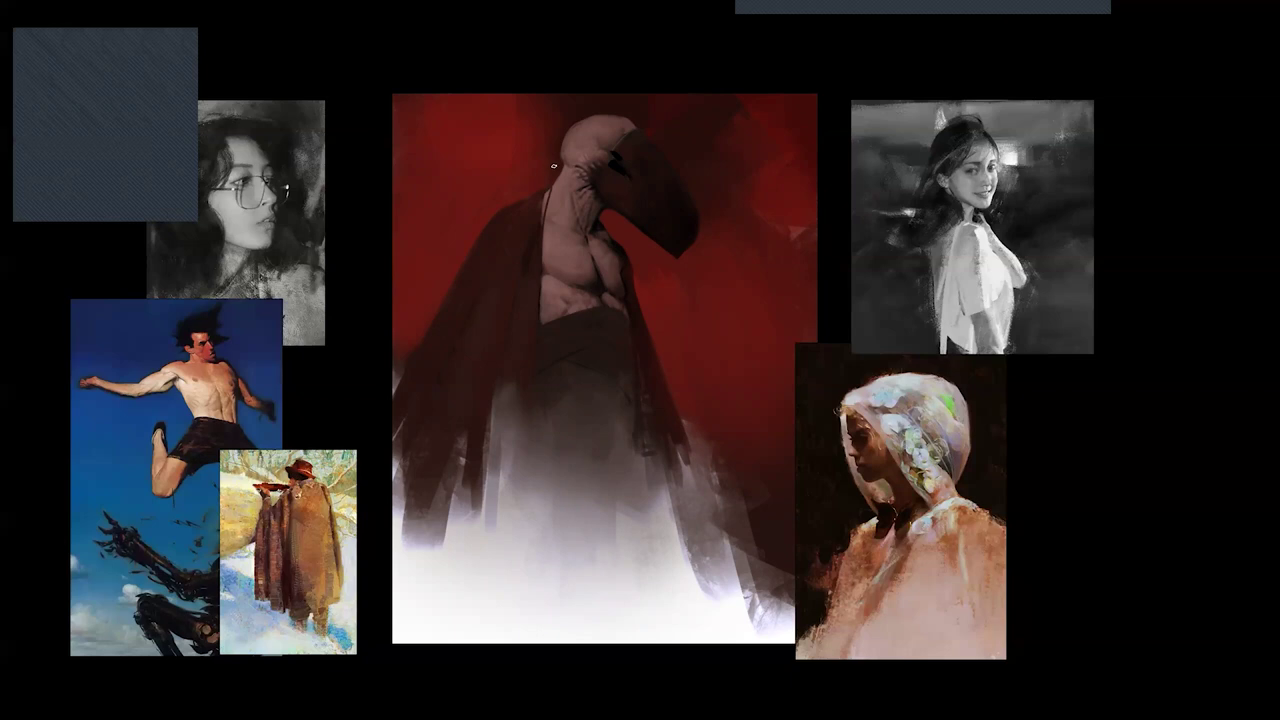
key(h)
drag(589, 192, 580, 274)
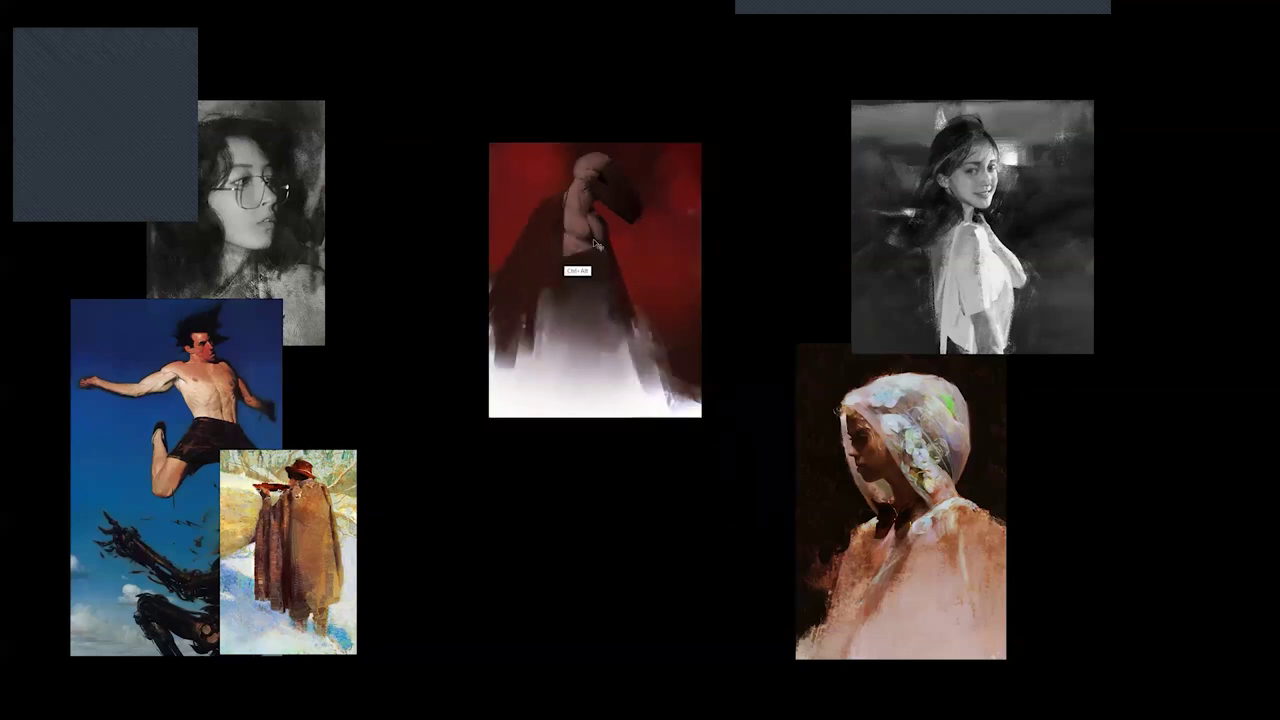
key(h)
ctrl+click(609, 277)
ctrl+click(608, 278)
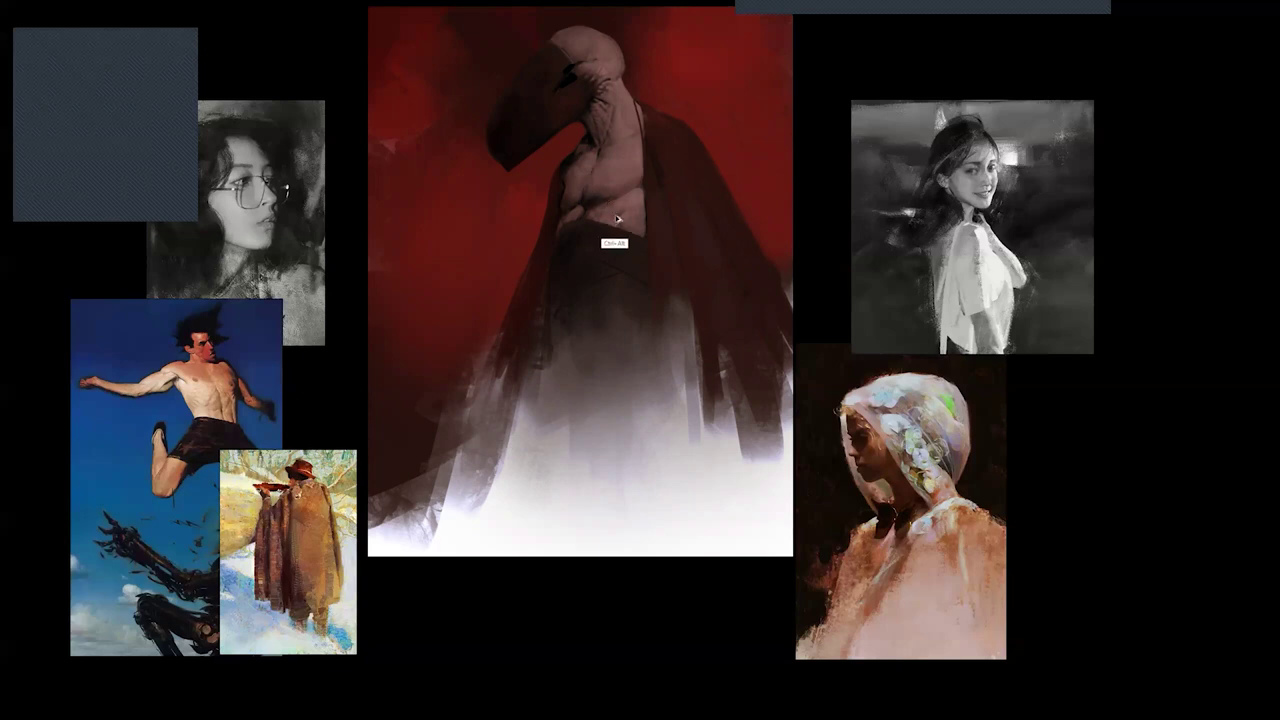
Flip the canvas back and forth to compare the figure's pose in both orientations, ending with the beak facing right.
key(alt+shift+h)
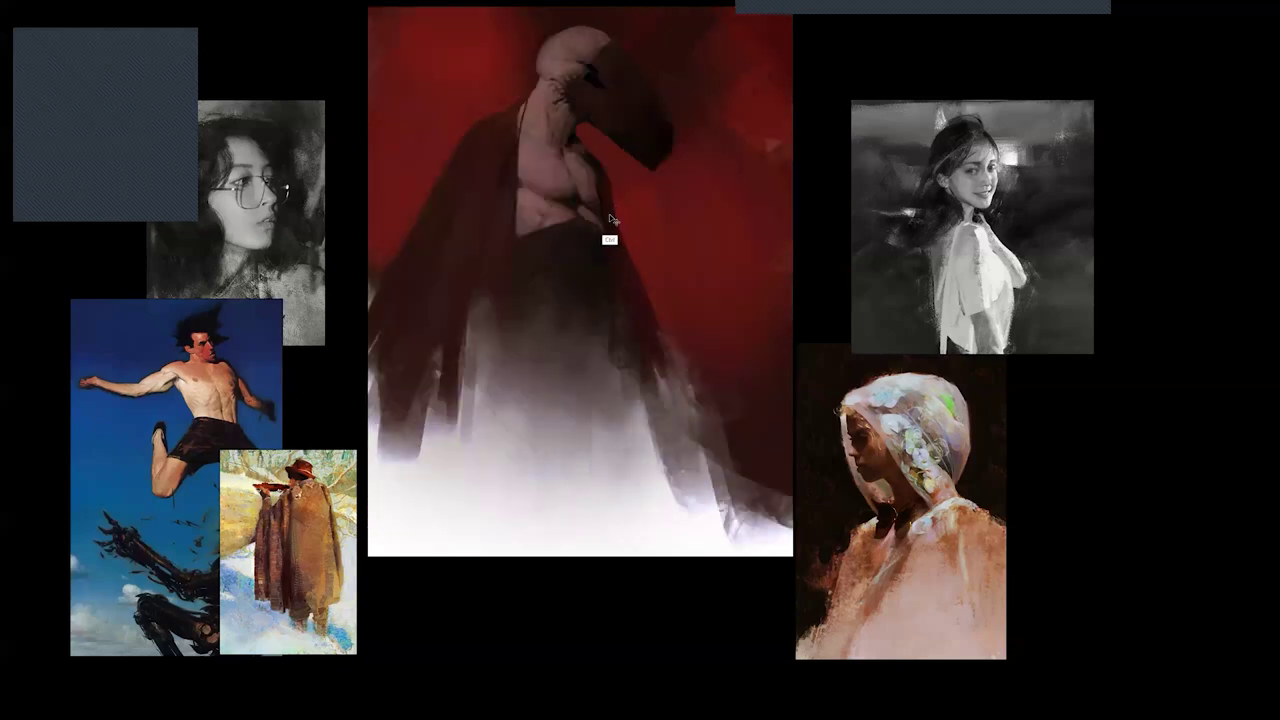
key(alt+shift+h)
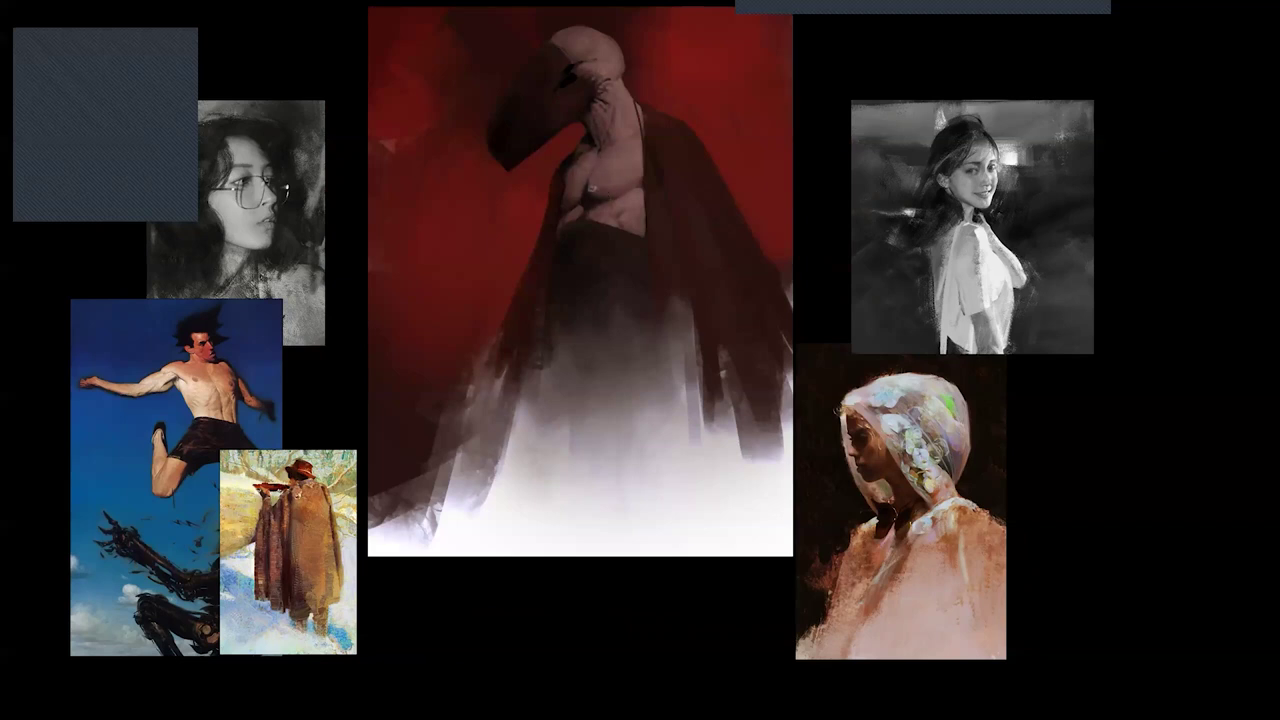
key(ctrl+shift+h)
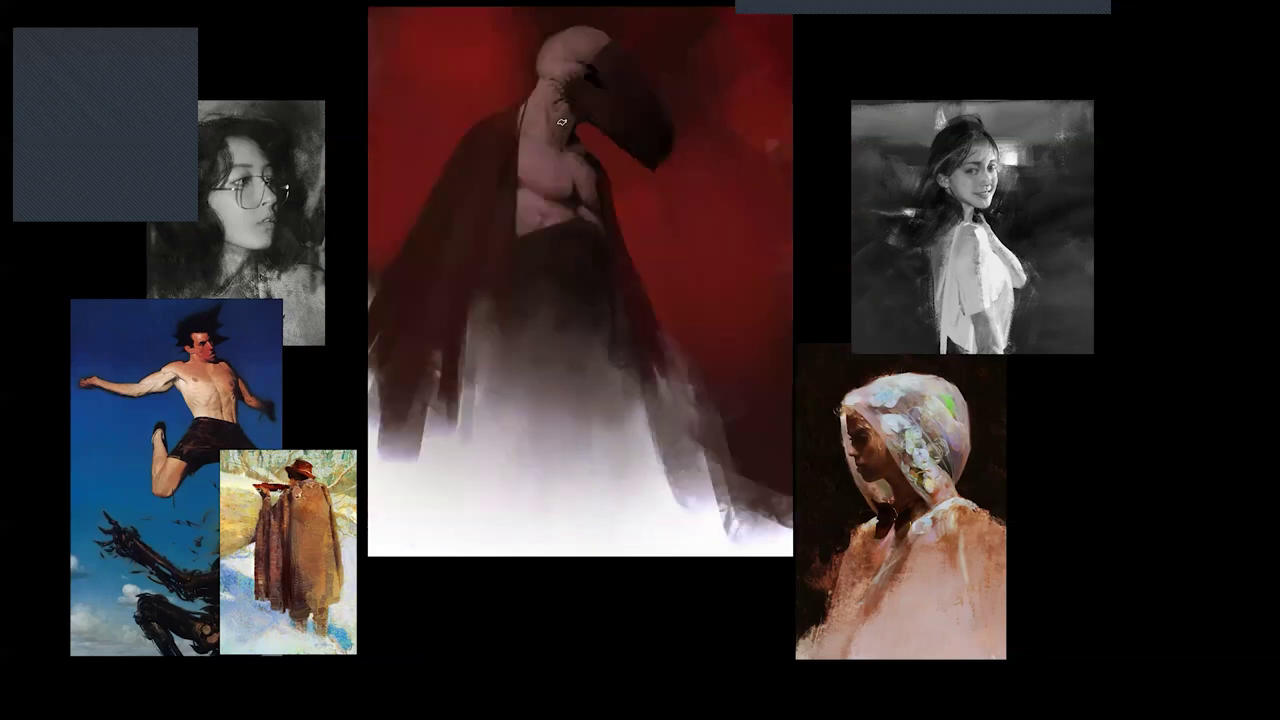
key(alt+shift+h)
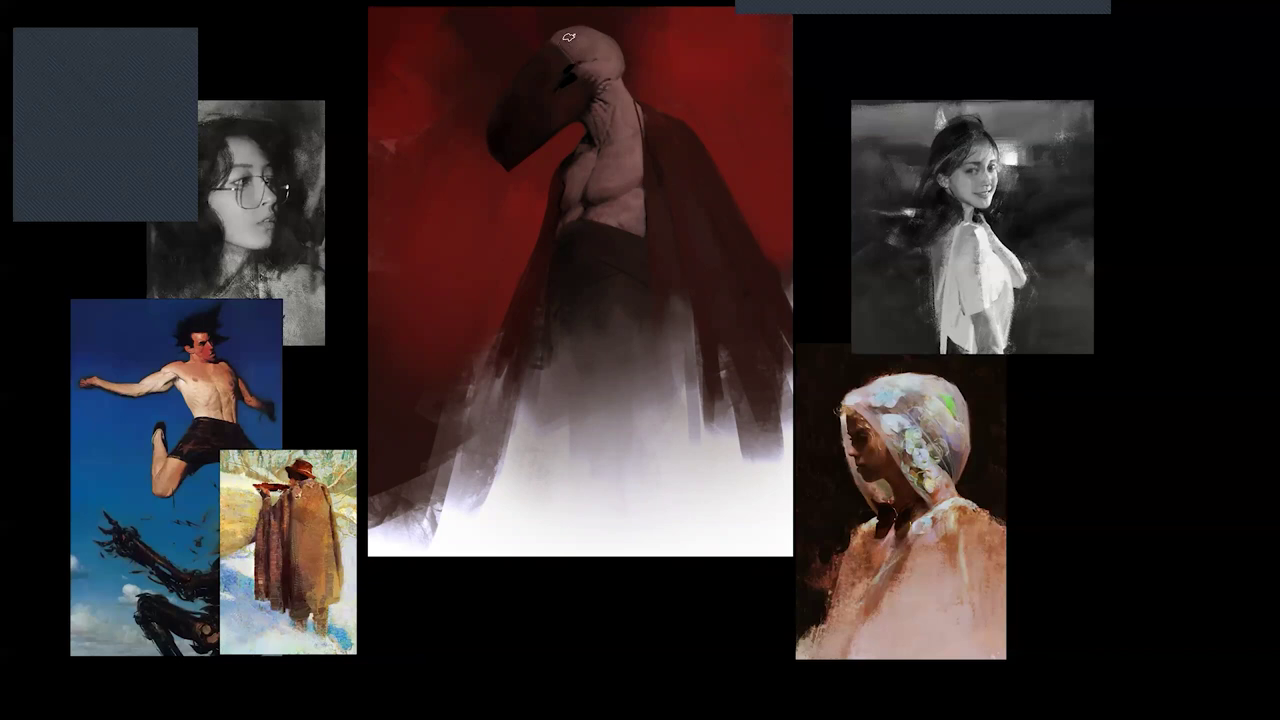
ctrl+scroll(608, 212, down, 5)
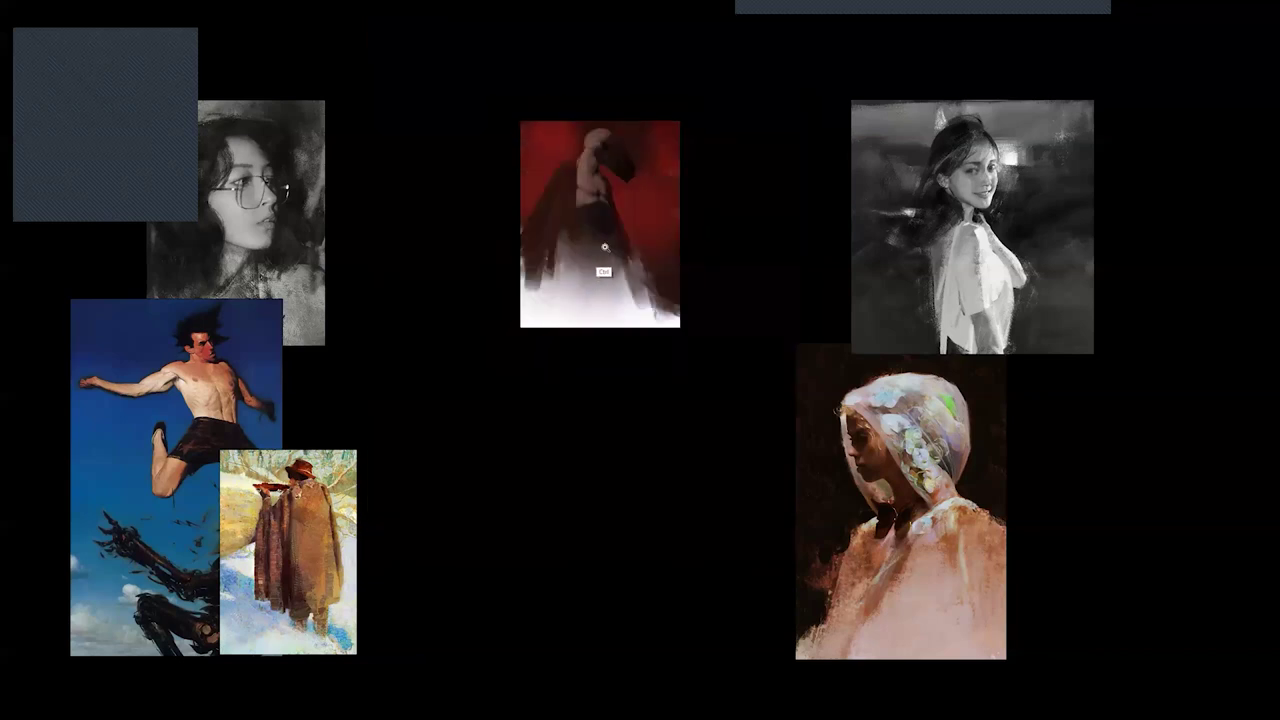
ctrl+scroll(606, 240, up, 5)
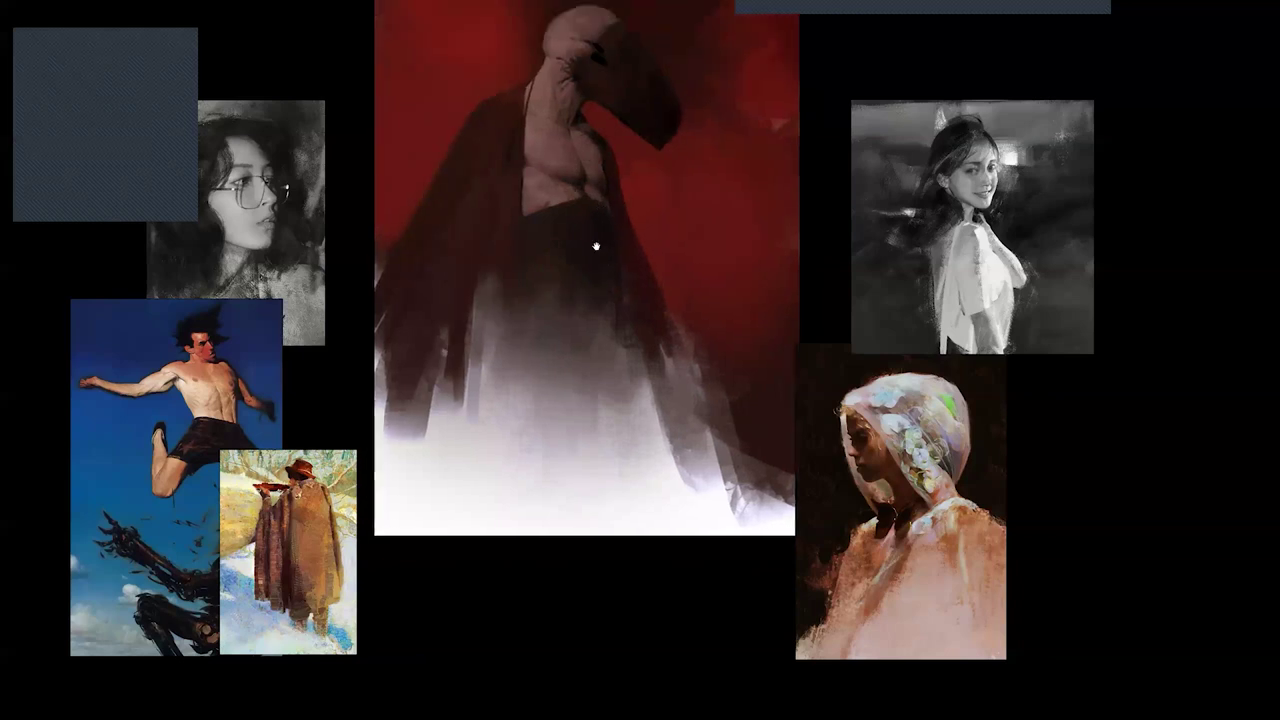
Examine the overall silhouette and values of the cloaked figure at small and large magnification.
drag(596, 246, 599, 287)
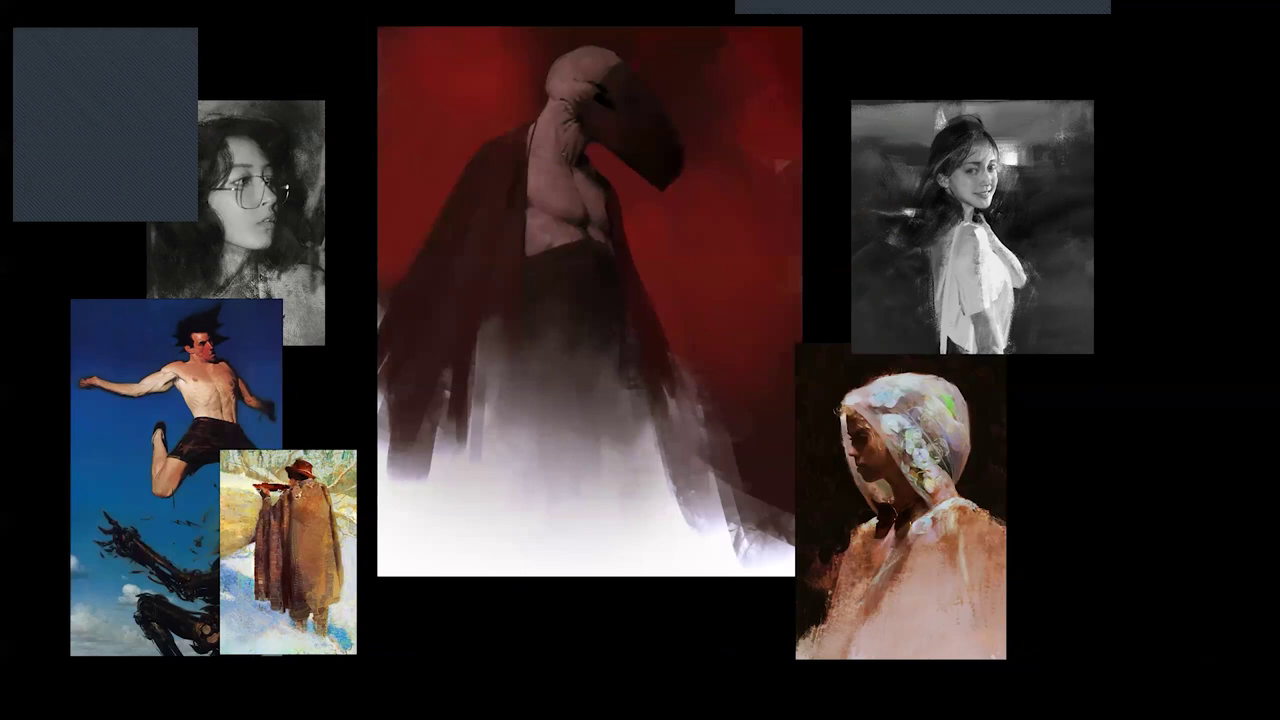
key(z)
alt+click(570, 194)
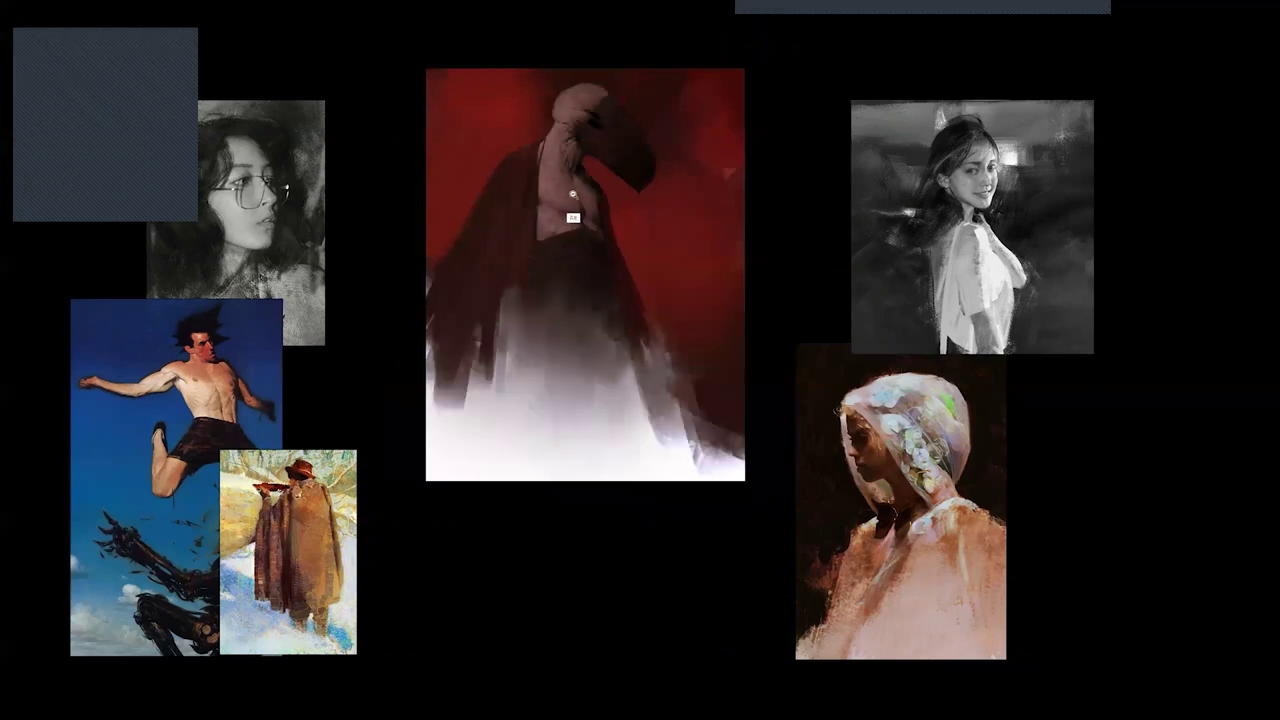
alt+click(571, 195)
alt+click(567, 220)
click(568, 242)
click(572, 240)
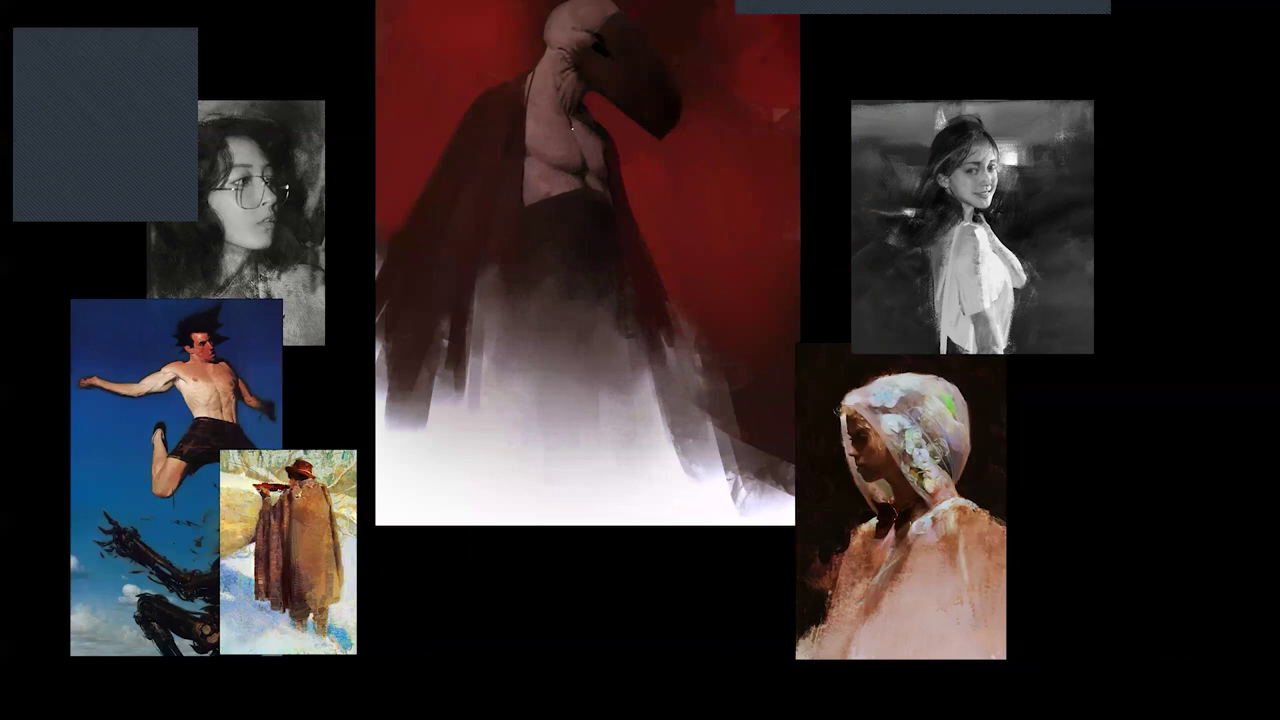
alt+click(571, 149)
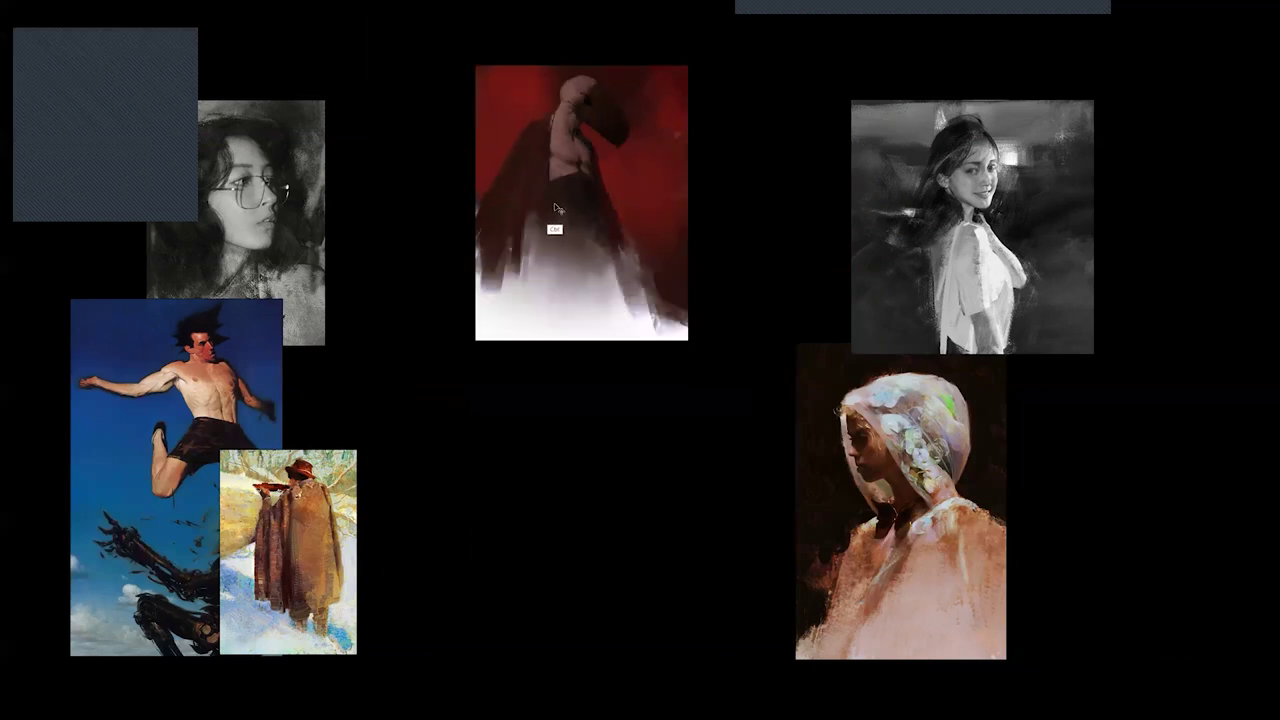
Mirror the canvas and compare the cloaked figure's silhouette at reduced and enlarged size.
key(h)
drag(575, 186, 537, 263)
drag(554, 311, 626, 315)
key(z)
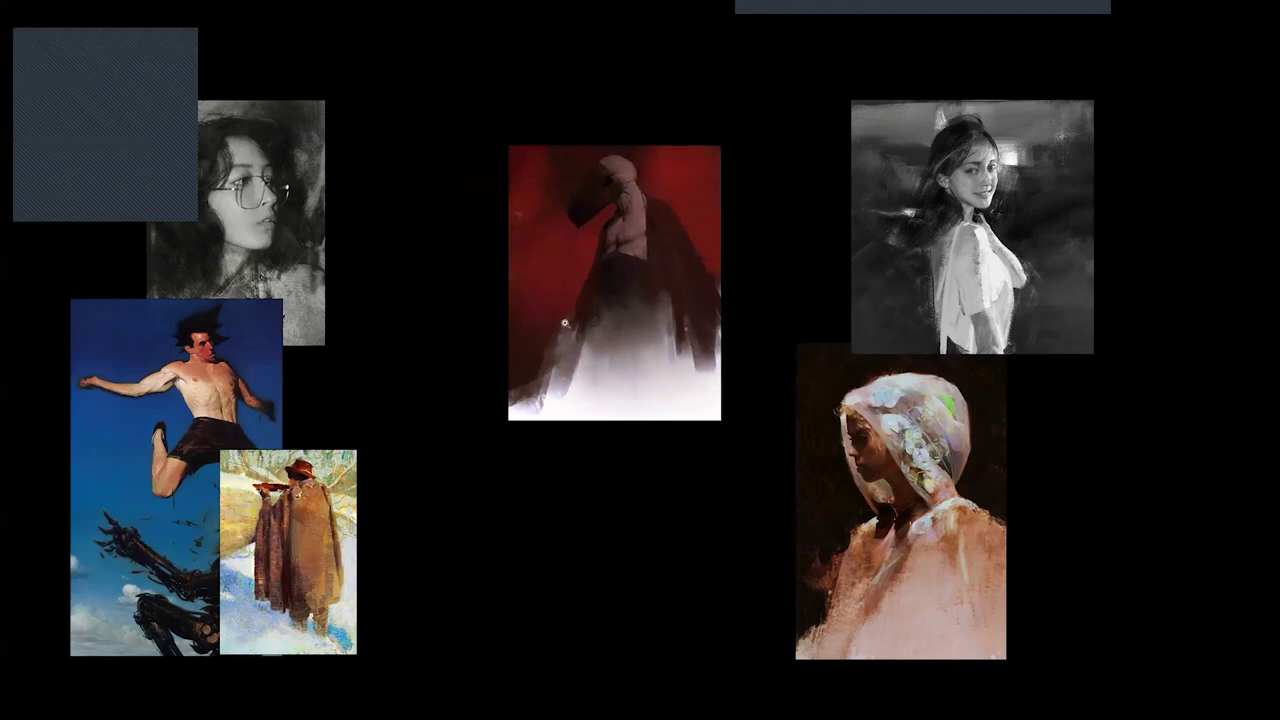
click(566, 323)
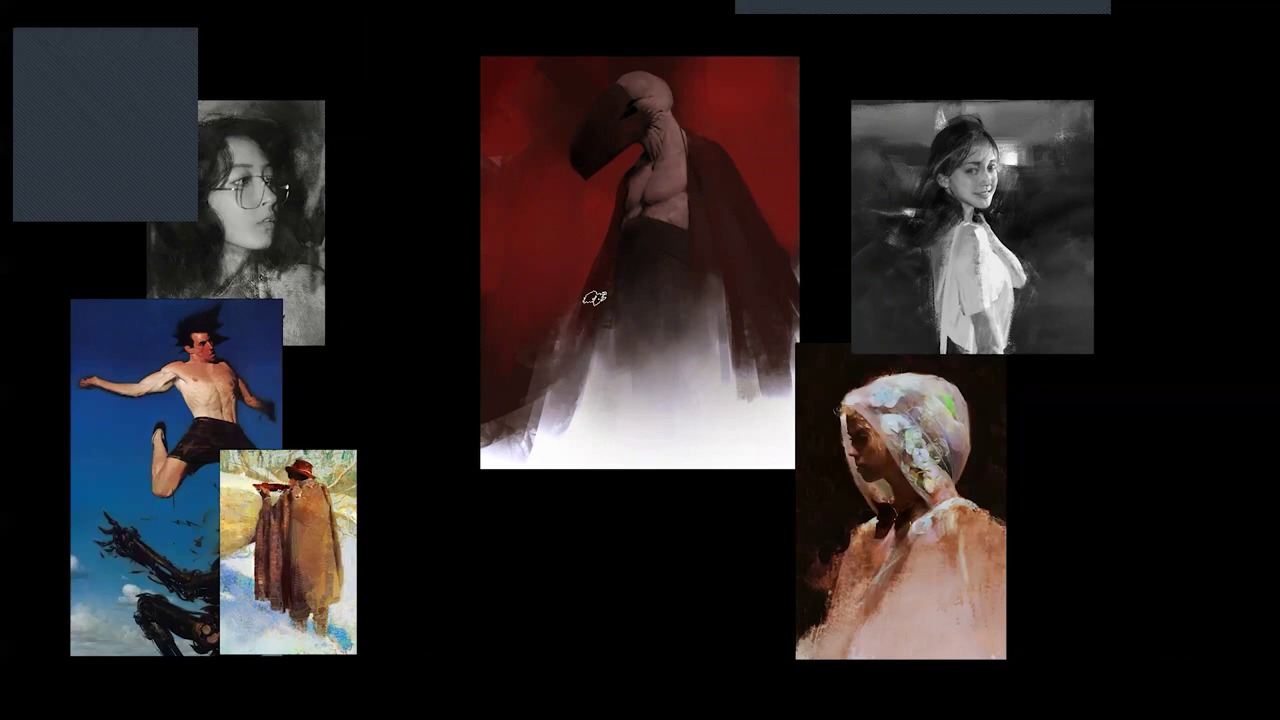
Leave the full-screen display, mirror the canvas so the beak faces right, and bring back the tool panels.
key(f)
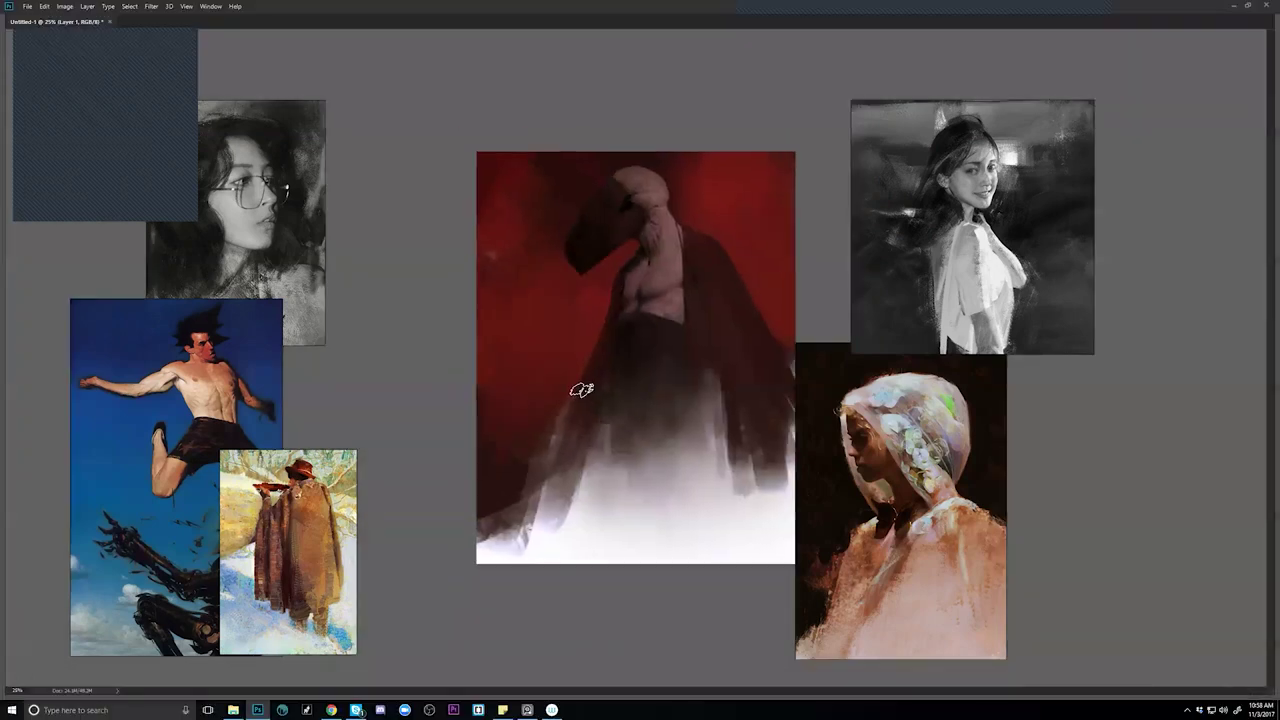
key(ctrl+shift+h)
key(Tab)
key(Tab)
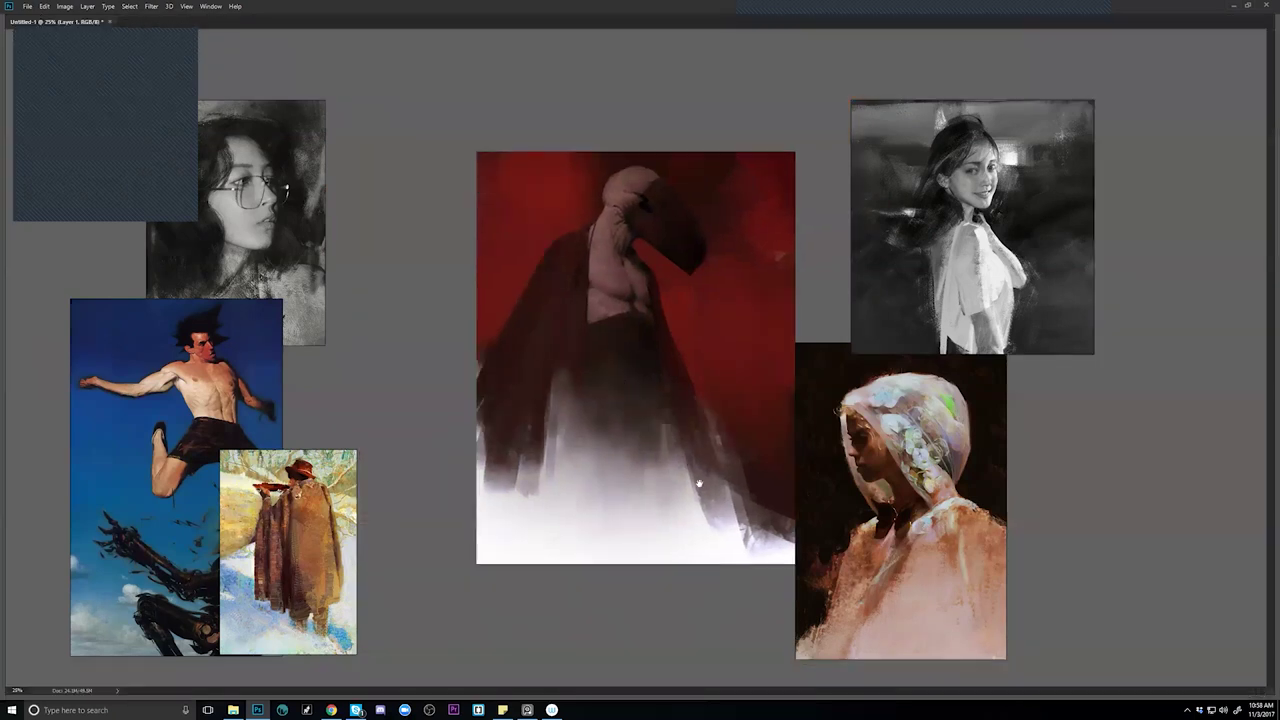
key(Tab)
alt+click(474, 519)
key(bracketleft)
key(bracketleft)
key(bracketleft)
key(bracketleft)
key(bracketleft)
key(bracketleft)
key(bracketleft)
key(bracketleft)
key(bracketleft)
key(bracketleft)
key(bracketleft)
key(bracketleft)
mouse_move(484, 399)
mouse_down()
mouse_move(483, 451)
mouse_move(487, 354)
mouse_up()
key(ctrl+z)
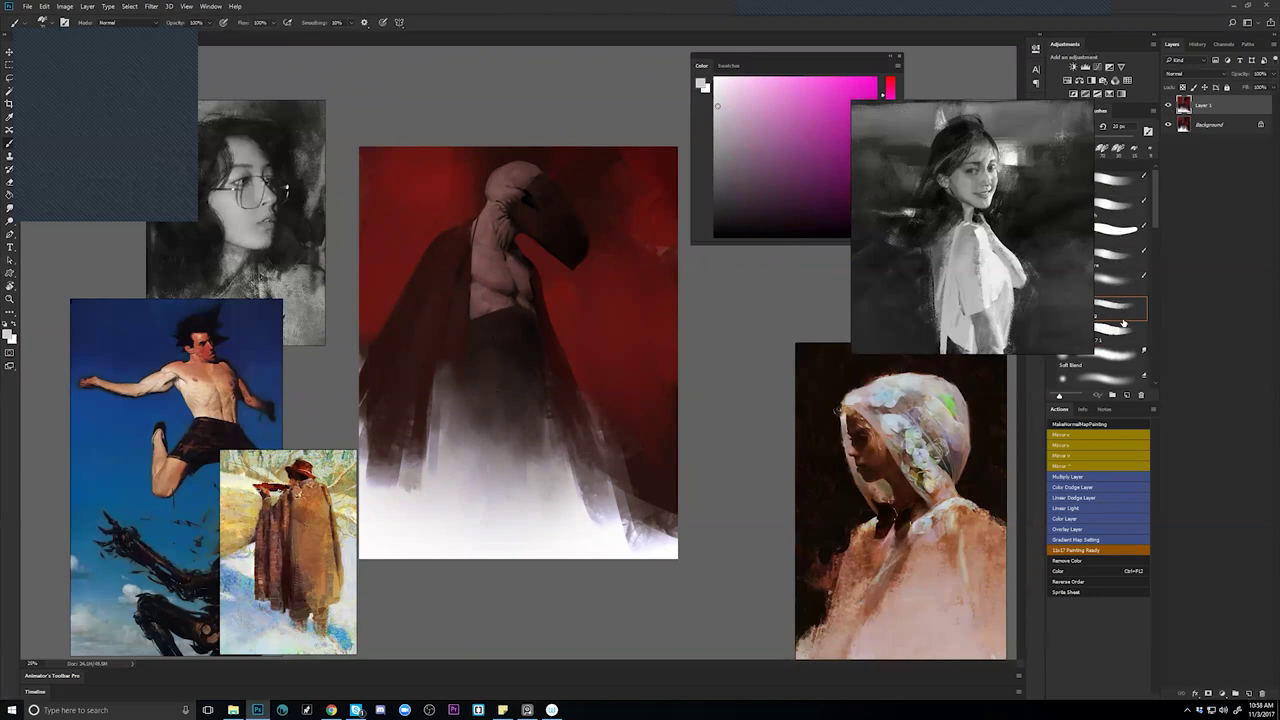
Choose a different brush and use near-white sampled from the mist to draw a thin vertical line with a short crossbar down the robe's front.
click(1122, 262)
alt+click(494, 552)
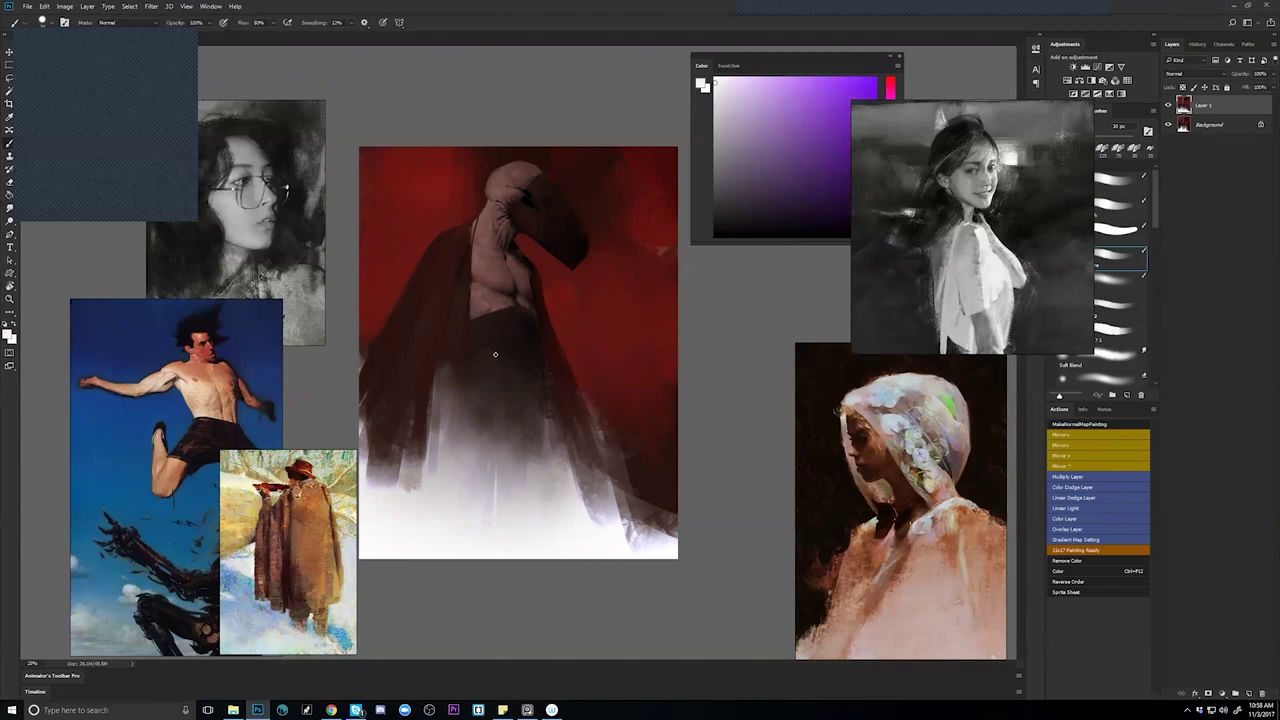
mouse_move(498, 351)
mouse_down()
mouse_move(496, 414)
mouse_move(498, 350)
mouse_up()
key(ctrl+shift+h)
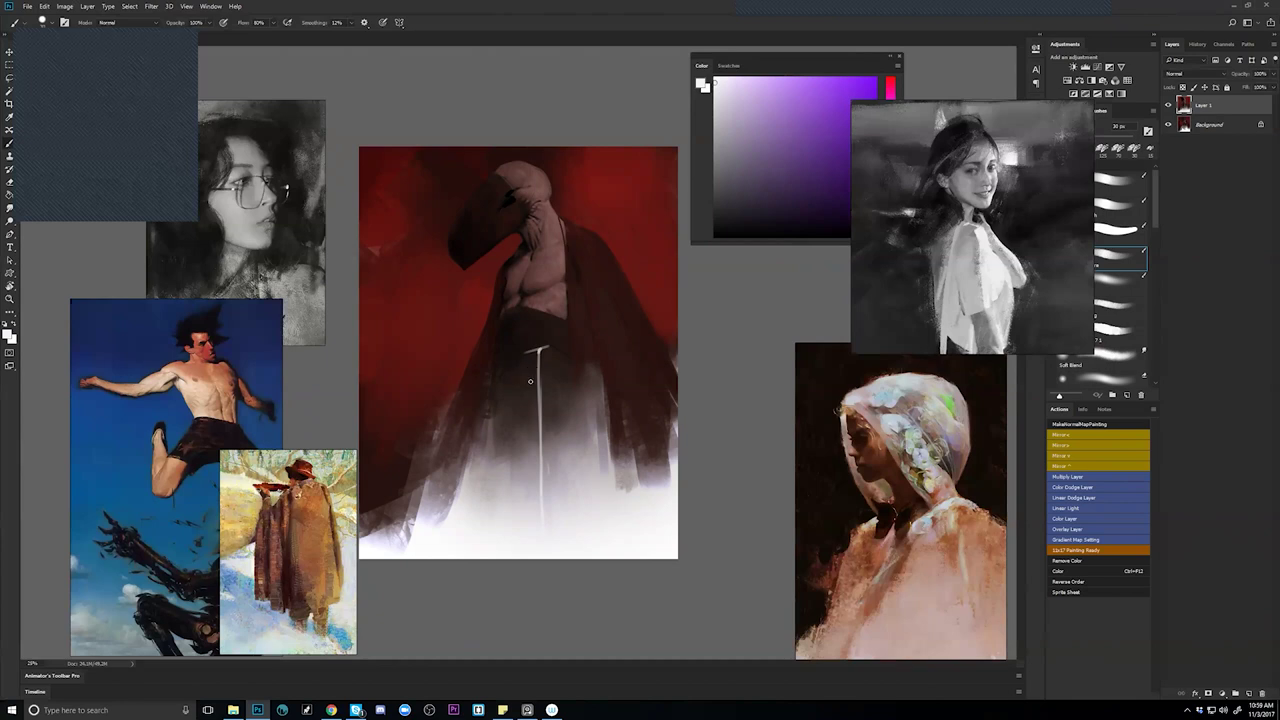
key(ctrl+plus)
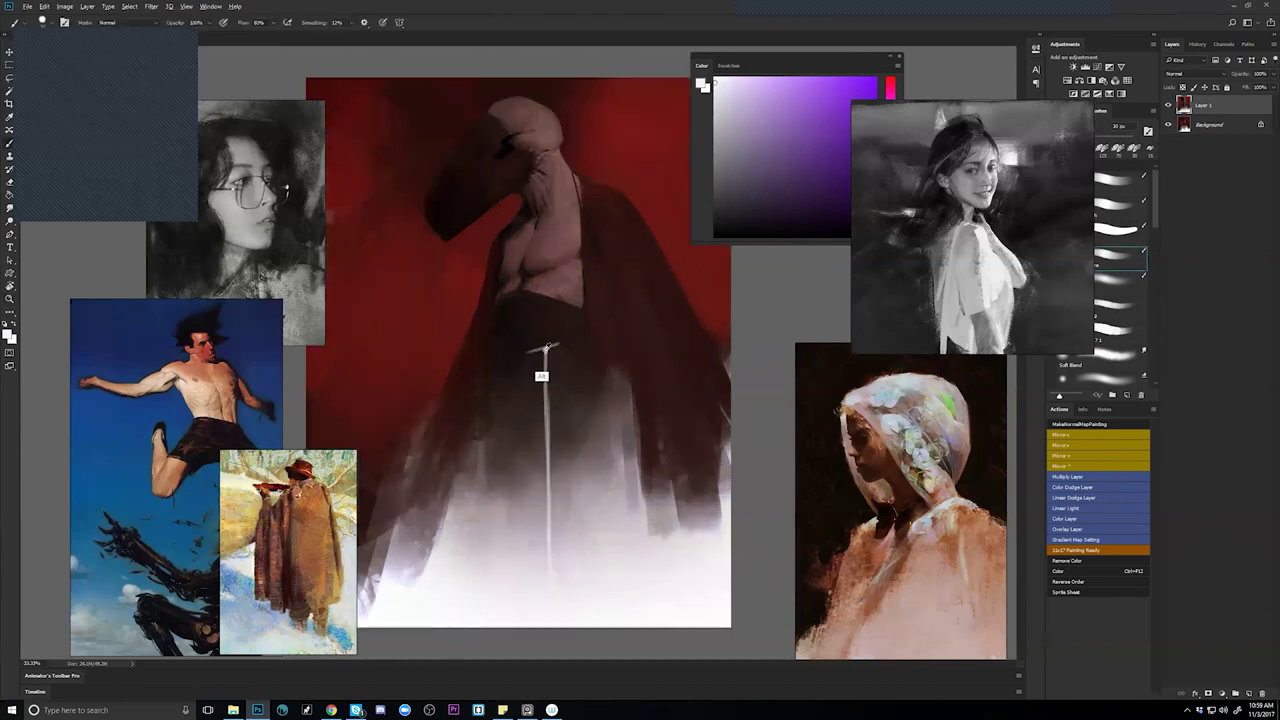
Refine the crossbar at the top of the vertical line using tones sampled around it.
alt+click(545, 350)
alt+click(549, 347)
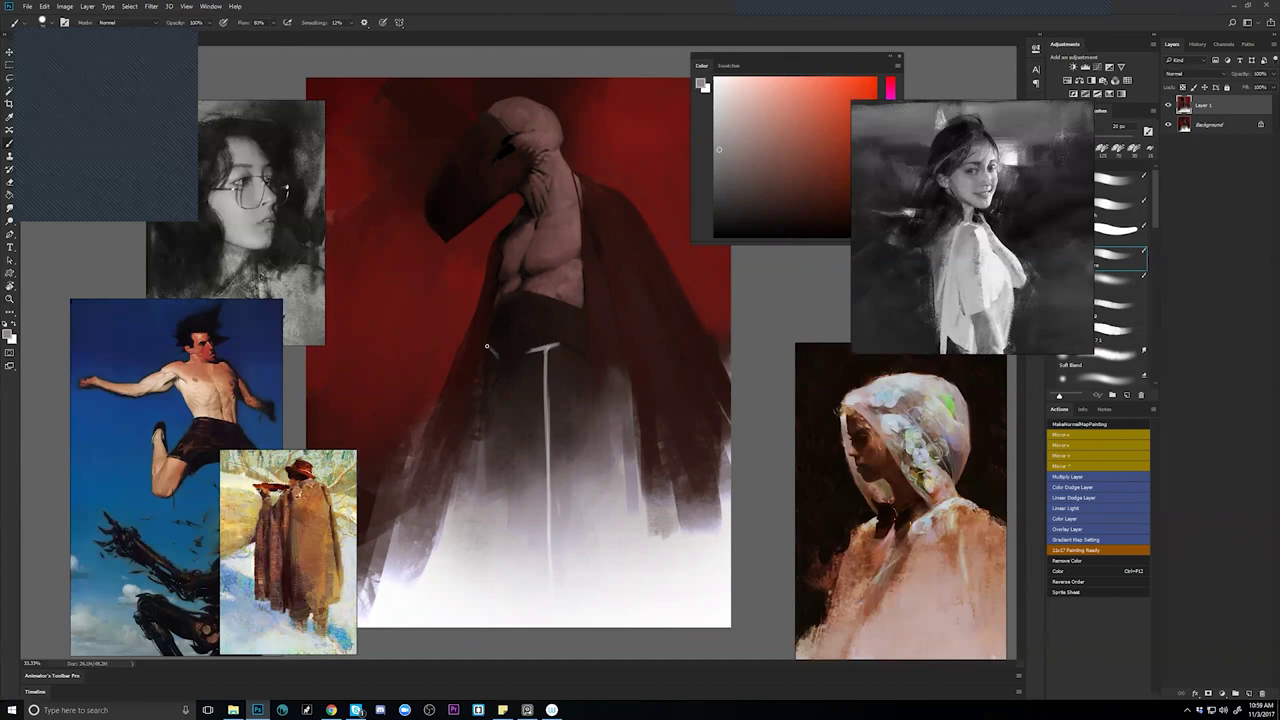
alt+click(542, 348)
key(ctrl+alt+z)
key(F2)
alt+click(489, 349)
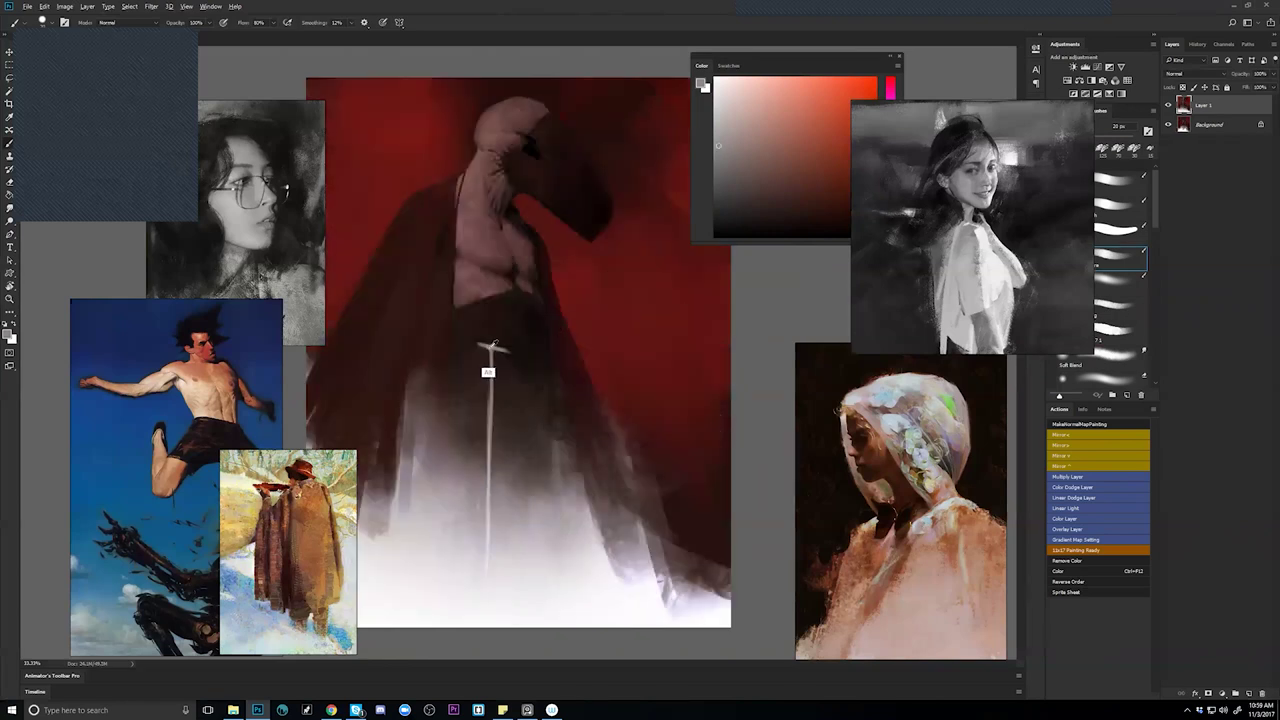
Brighten the vertical line with pure white and extend its crossbar into a curved hem across the front hip.
key(d)
key(x)
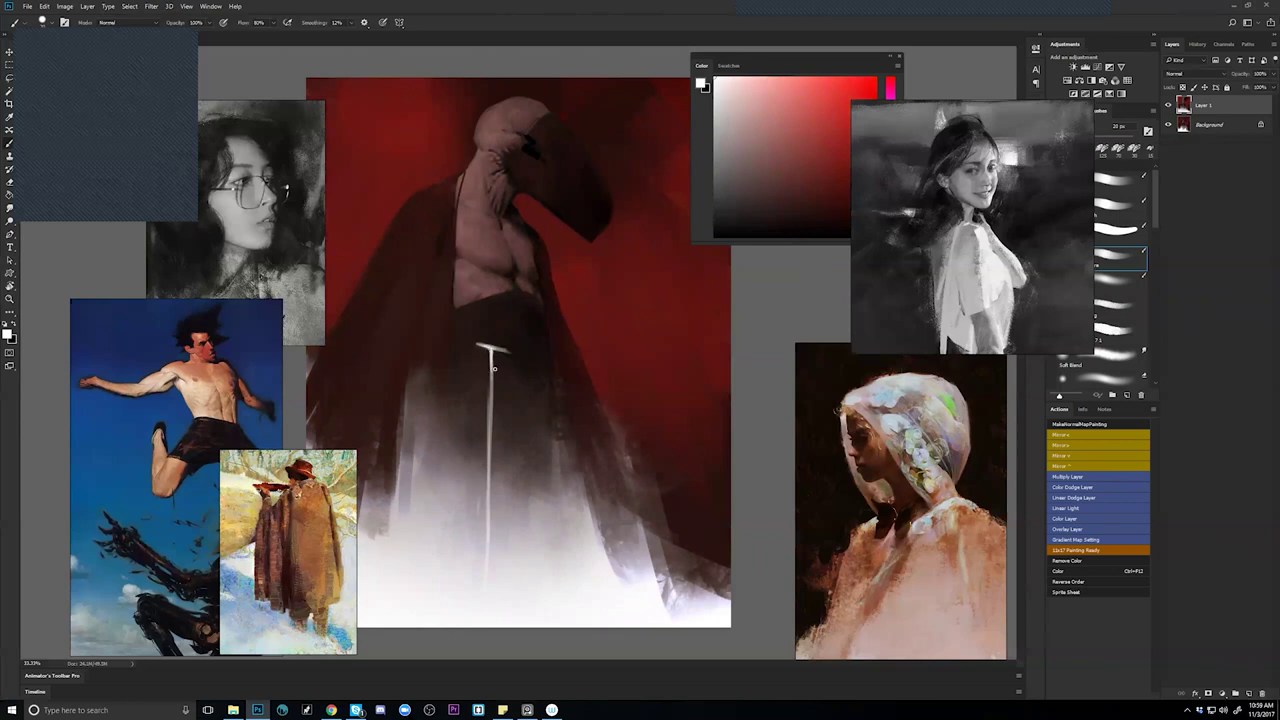
key(ctrl+shift+h)
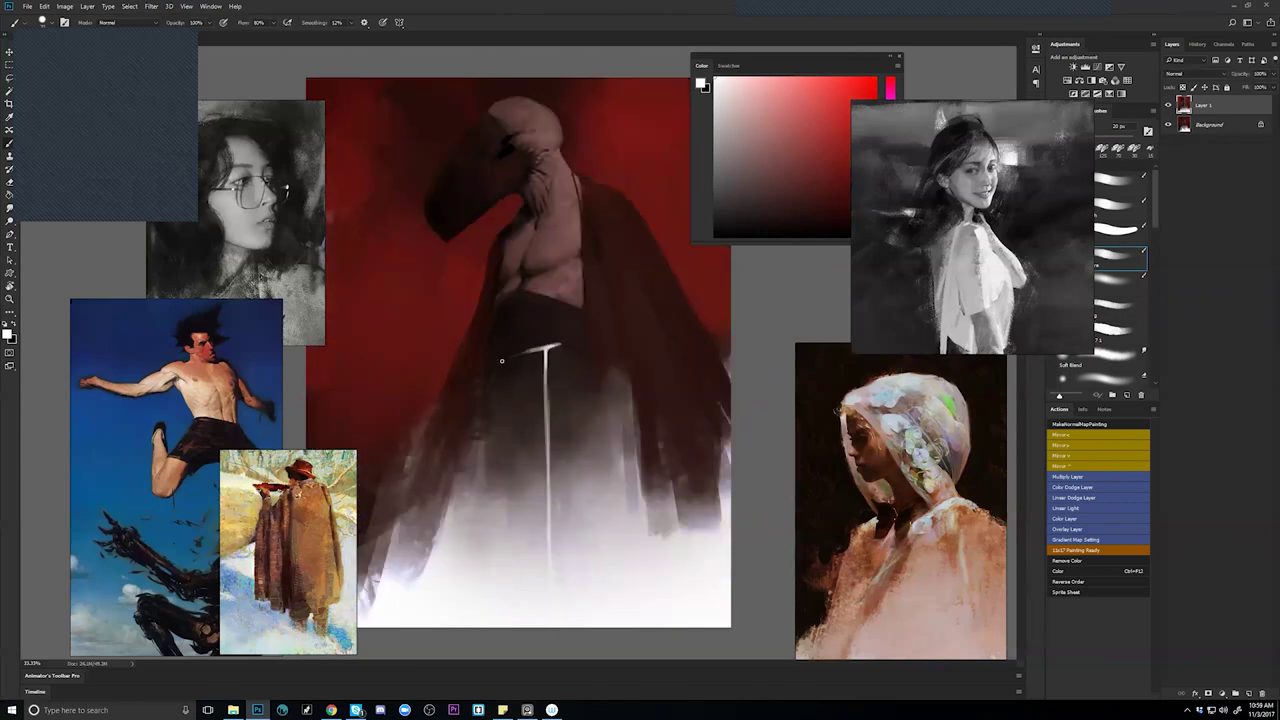
drag(502, 357, 532, 351)
alt+click(543, 378)
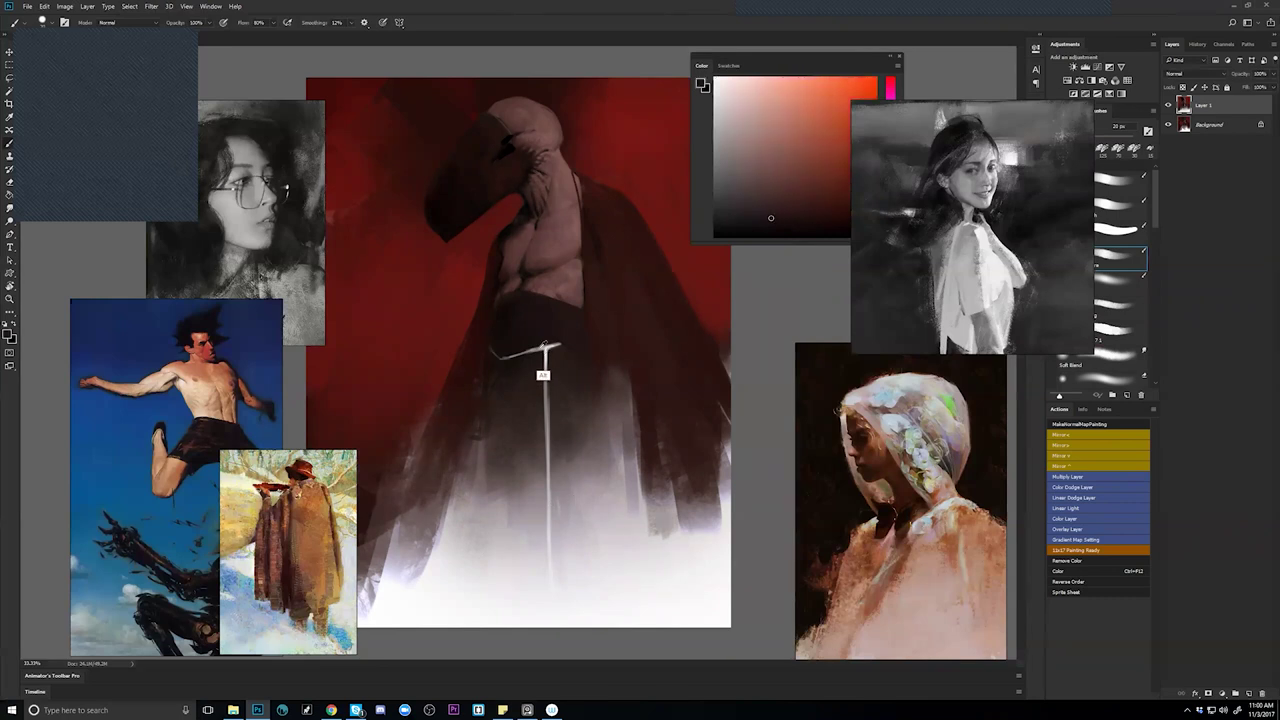
key(d)
key(x)
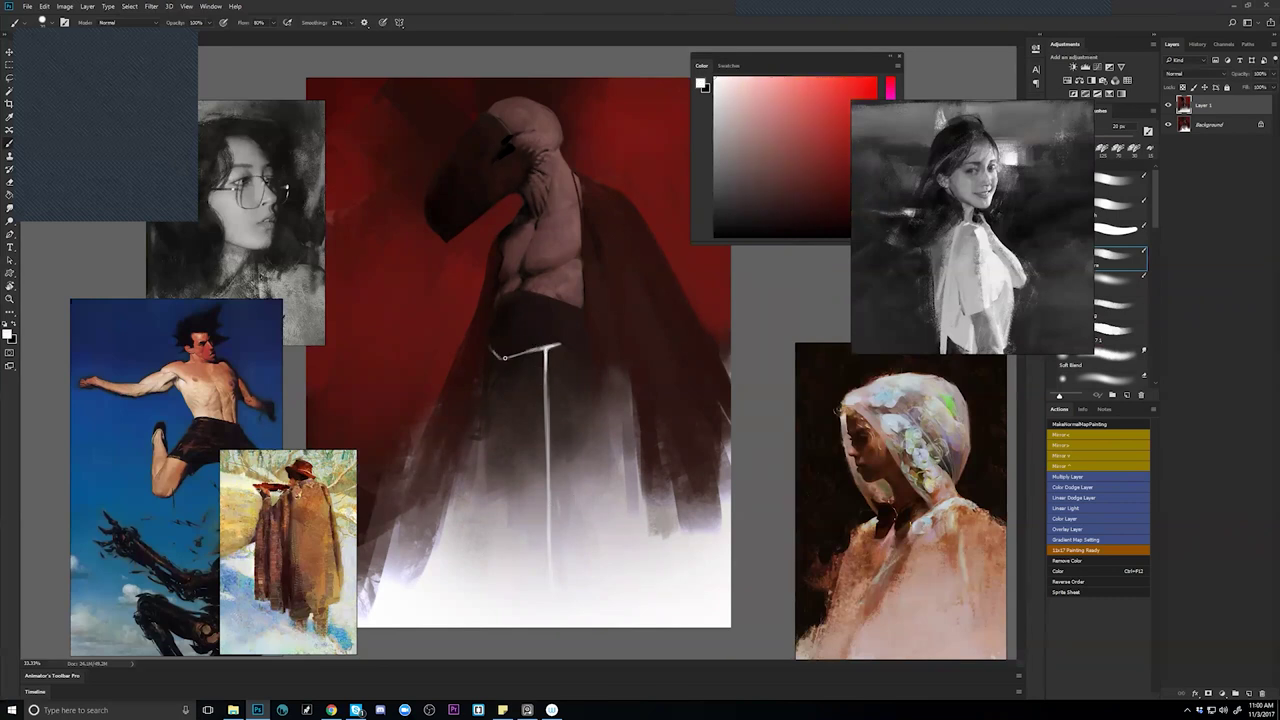
Extend the white crossbar across the other hip and outline an angular flap above the front hem.
key(ctrl+f)
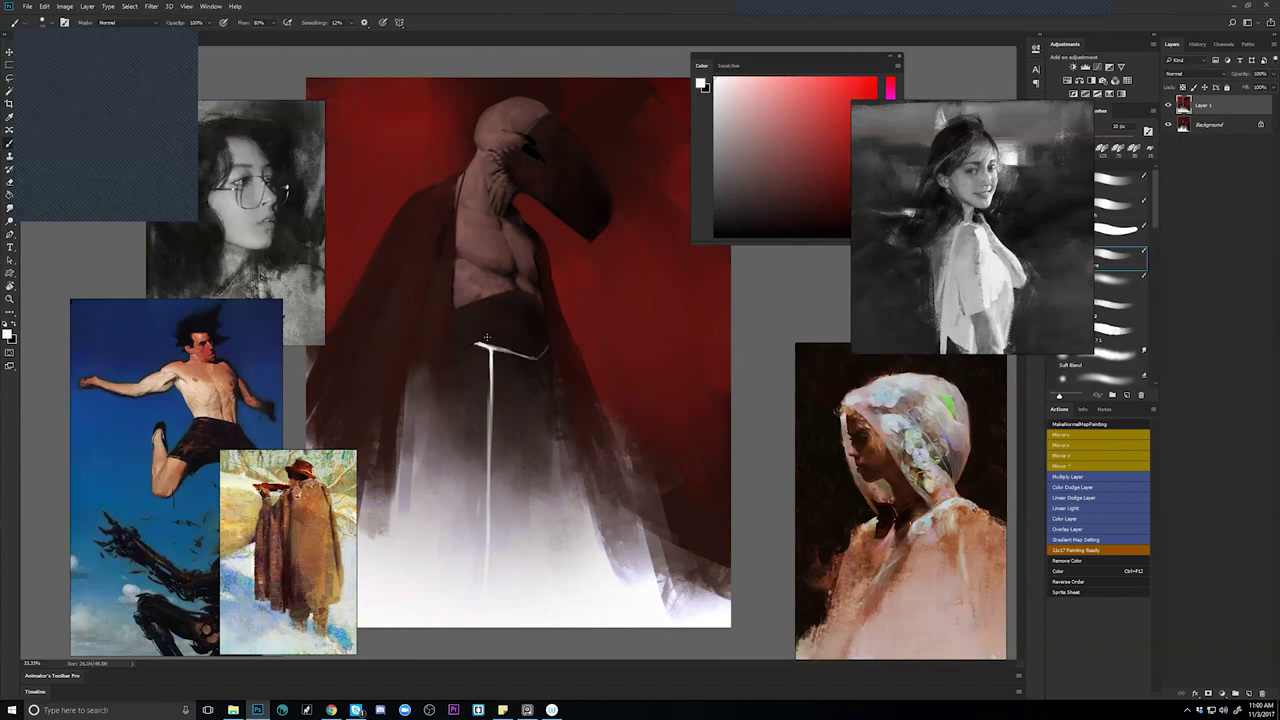
key(ctrl+z)
mouse_move(473, 351)
mouse_down()
mouse_move(461, 376)
mouse_move(477, 343)
mouse_up()
key(bracketright)
key(bracketright)
Check the flap design at reduced size, and draw a thin white waistband line below the torso with a smaller brush.
key(z)
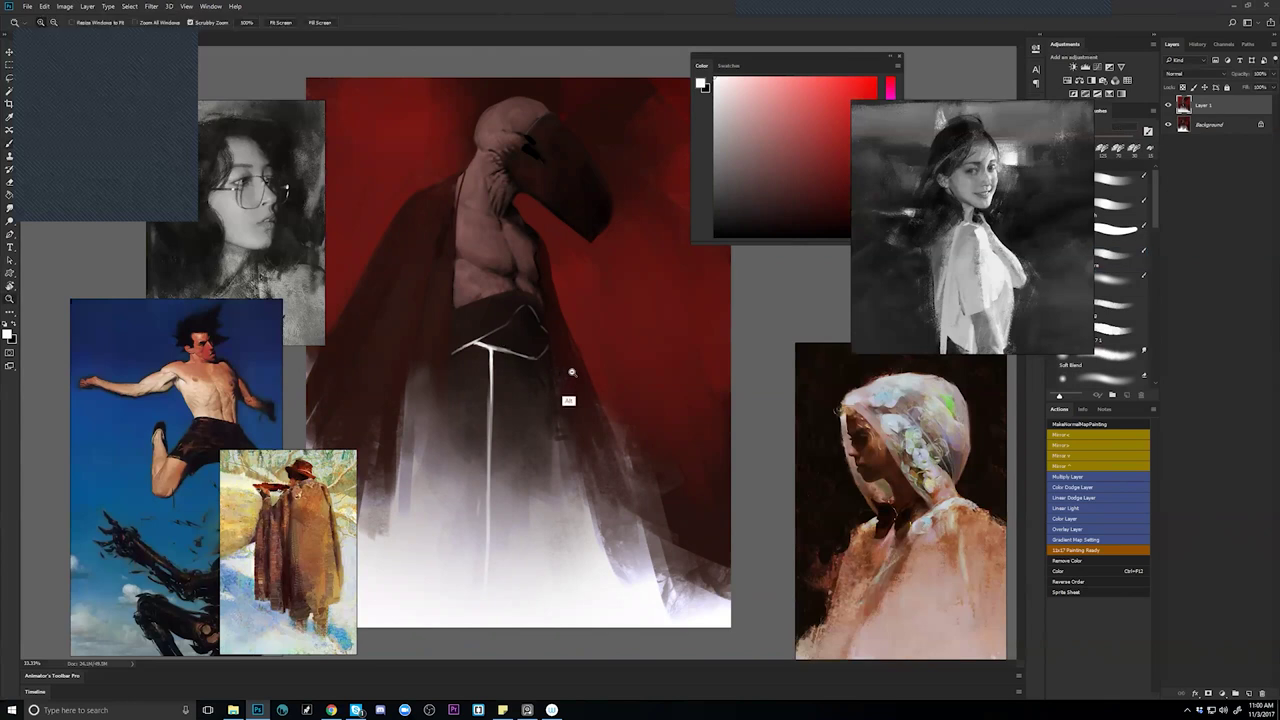
alt+click(570, 374)
alt+click(564, 412)
click(547, 456)
key(ctrl+plus)
key(b)
key([)
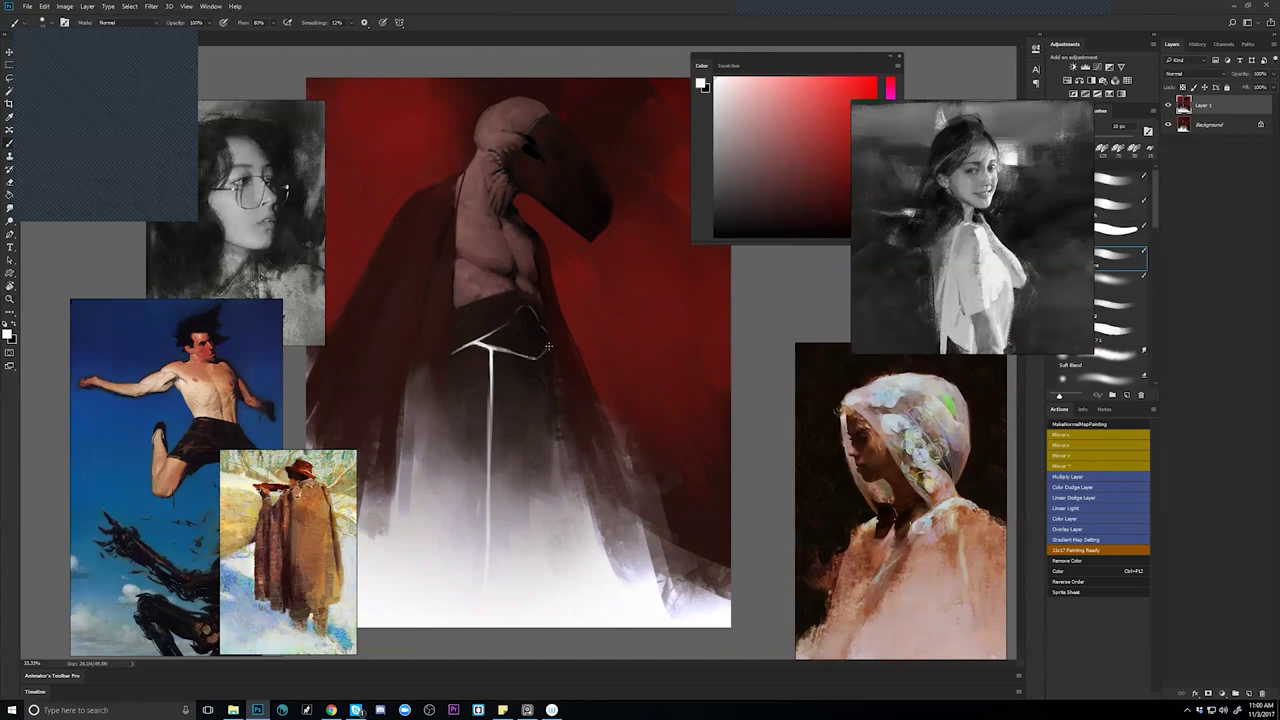
key(ctrl+shift+h)
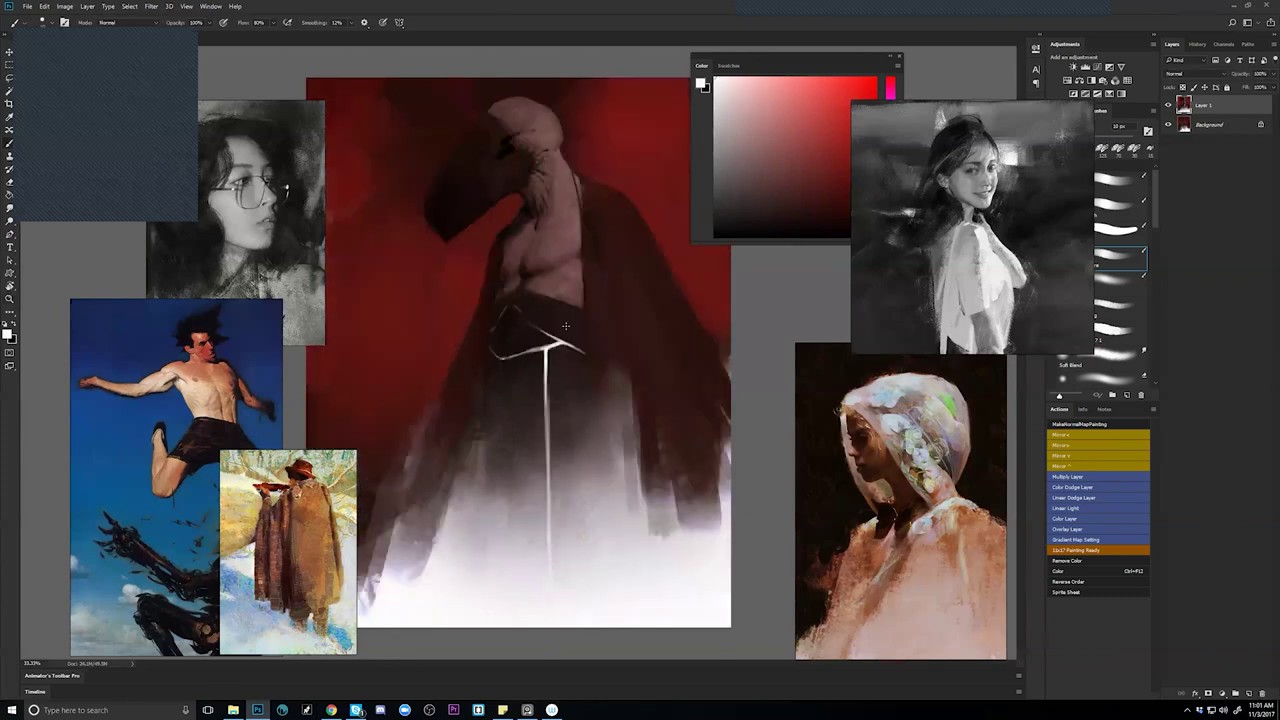
key(ctrl+h)
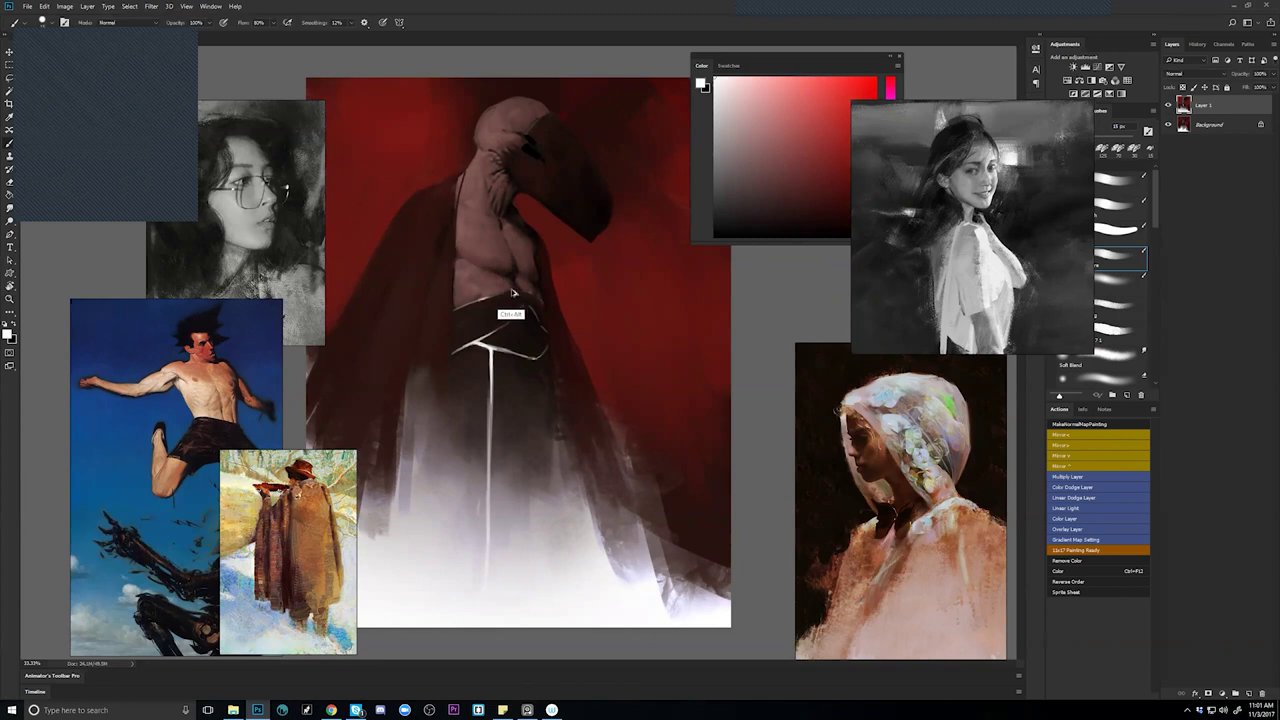
Check the waist design at reduced size and in both orientations, and add a small white accent to the waistband.
key(z)
alt+click(491, 431)
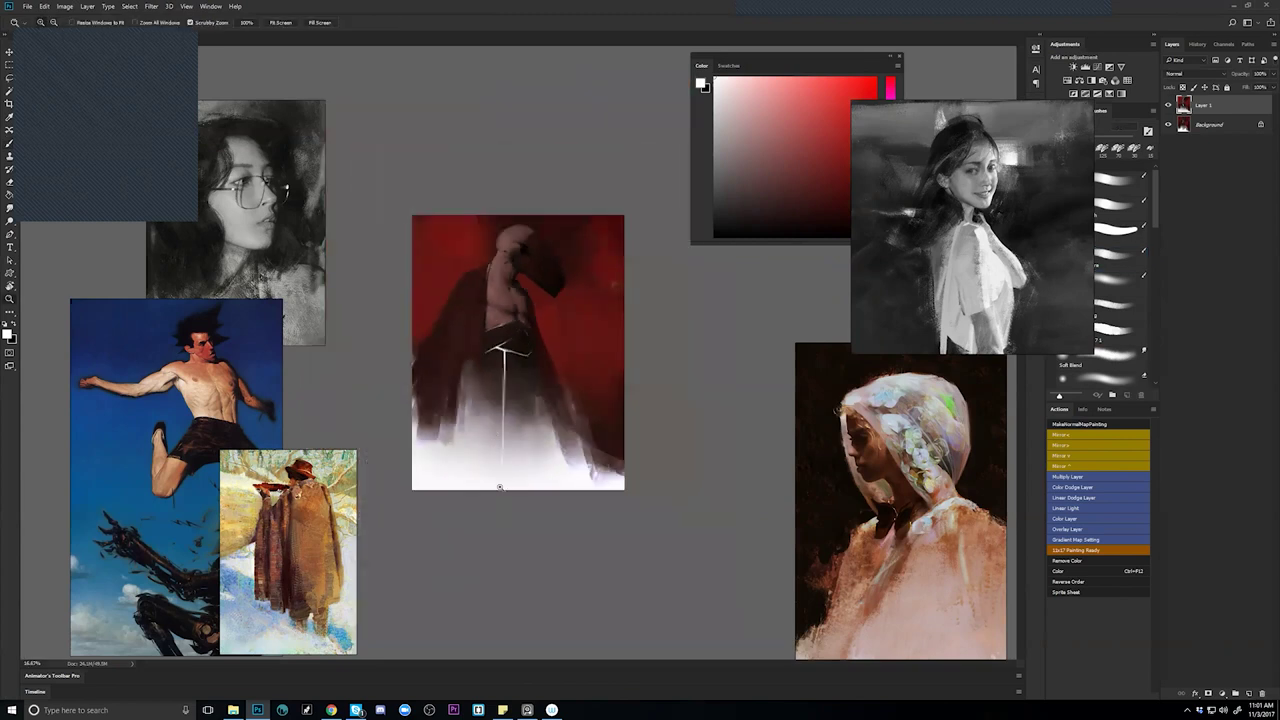
click(490, 359)
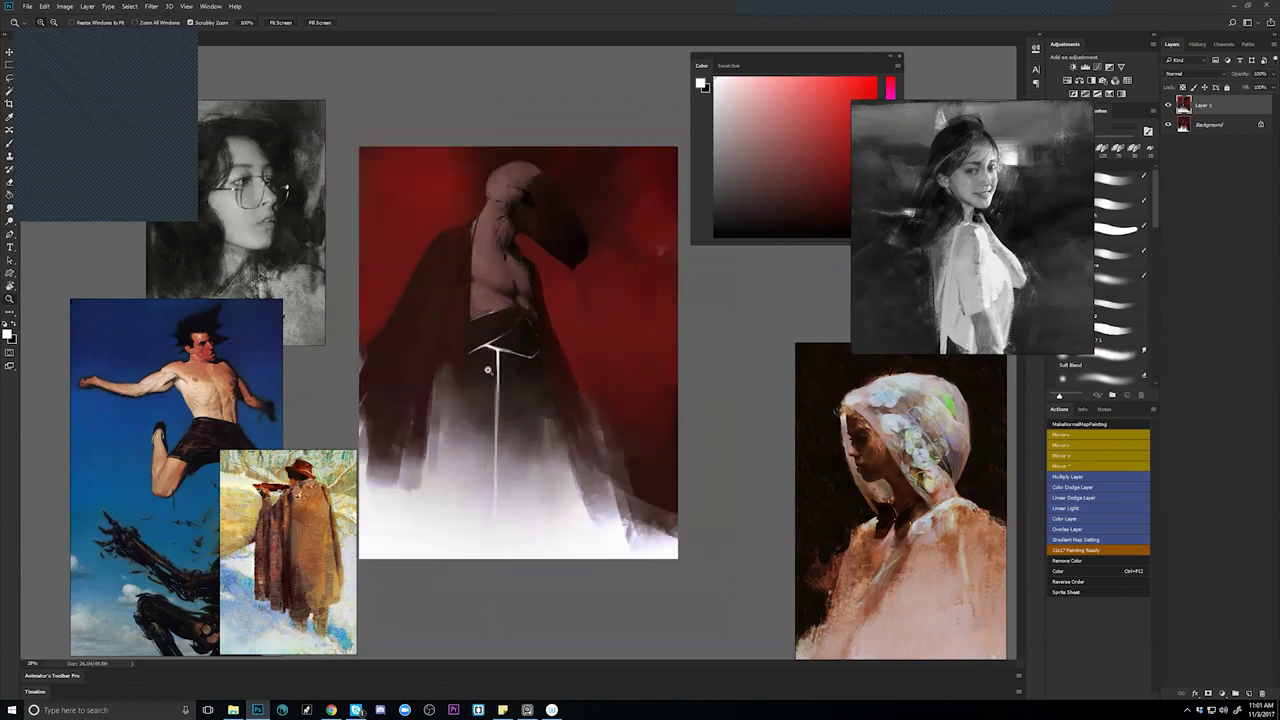
click(550, 314)
key(b)
key(x)
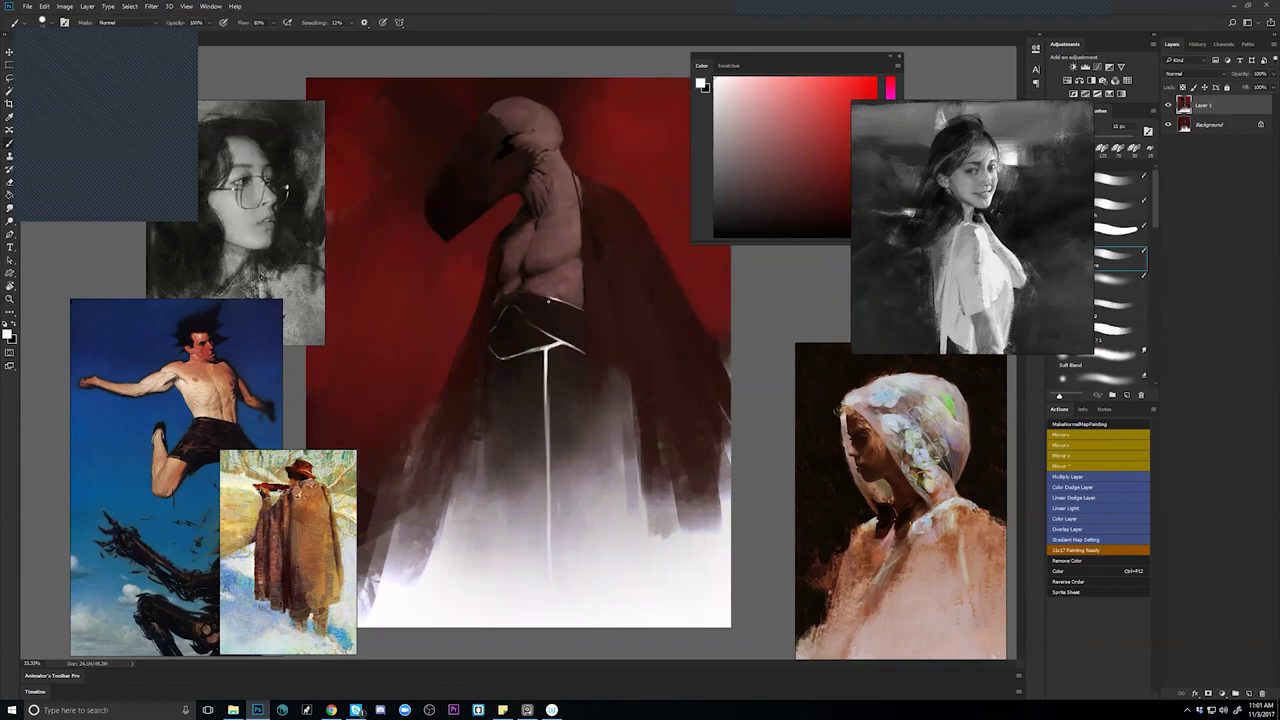
key(ctrl+shift+h)
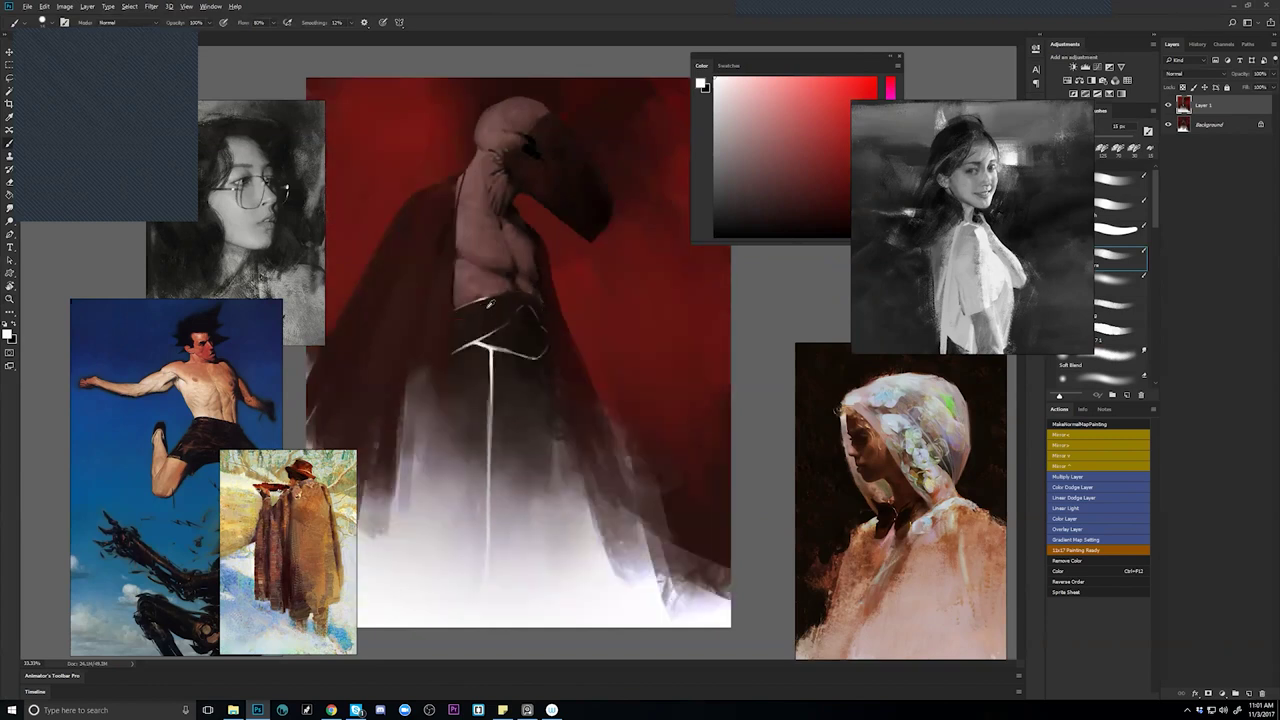
Clean up the waistband area with a dark brown sampled from the waist, and return to white paint.
alt+click(486, 302)
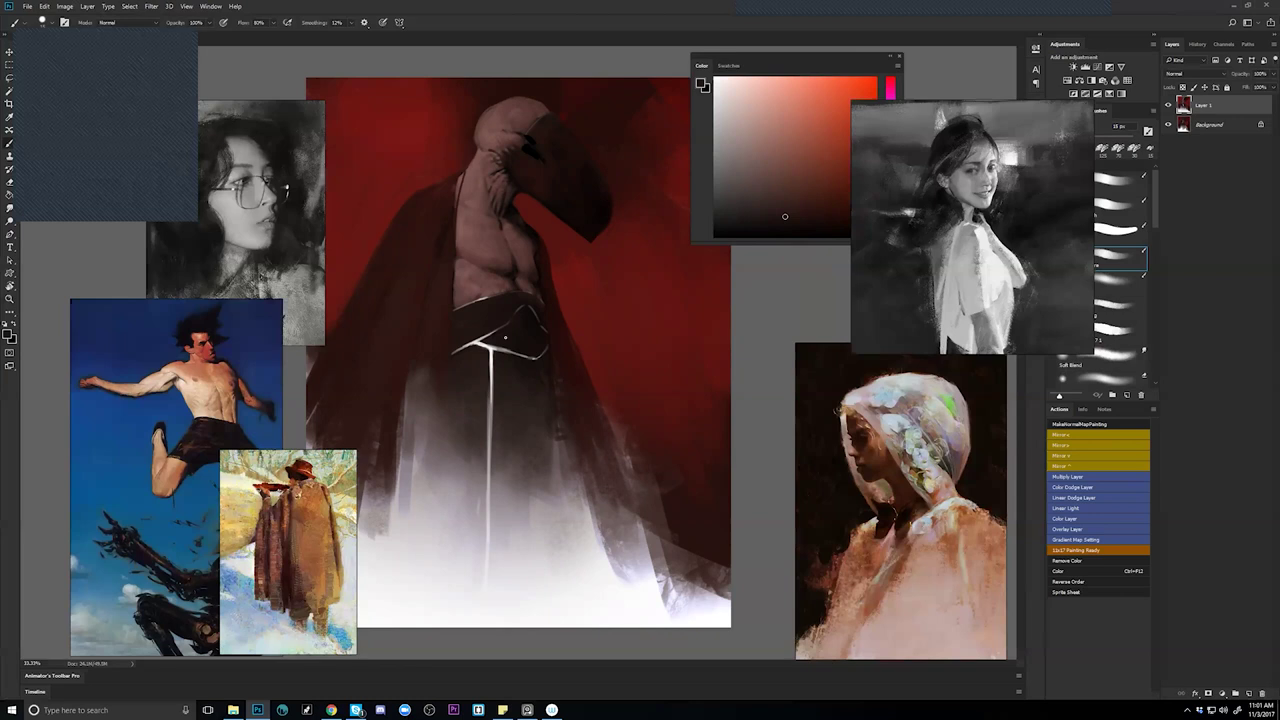
key(ctrl+shift+h)
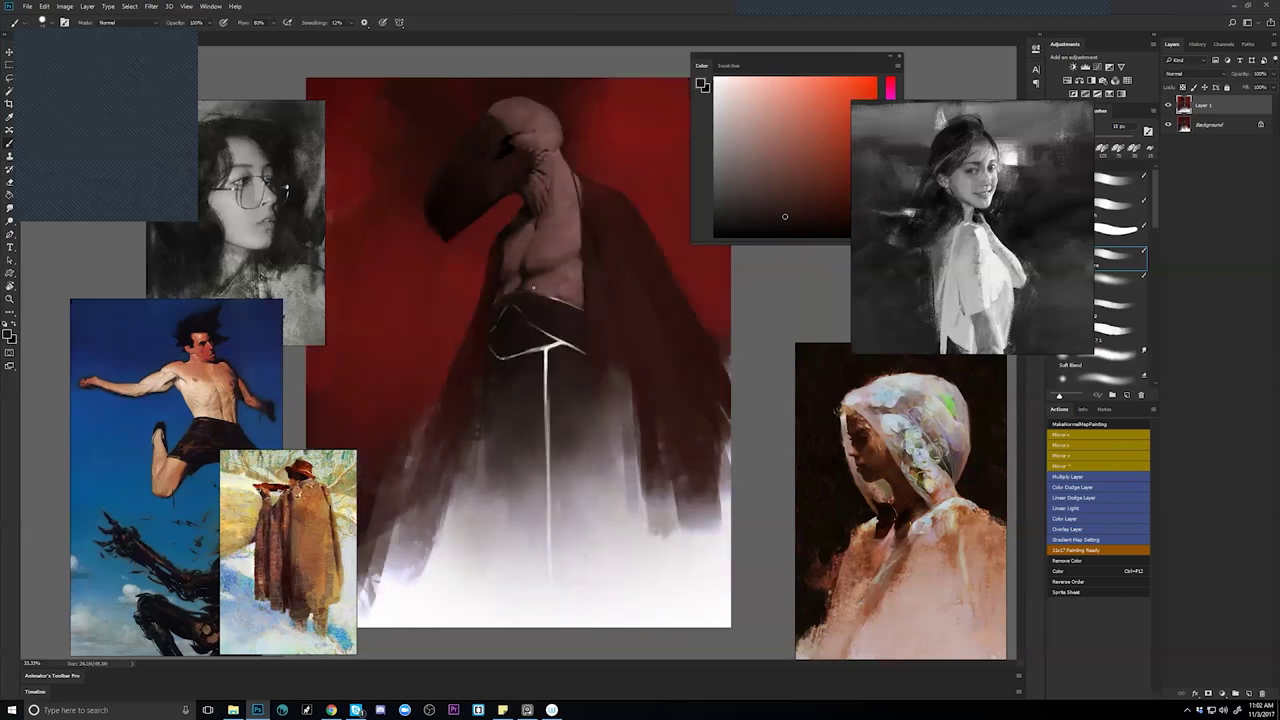
key(x)
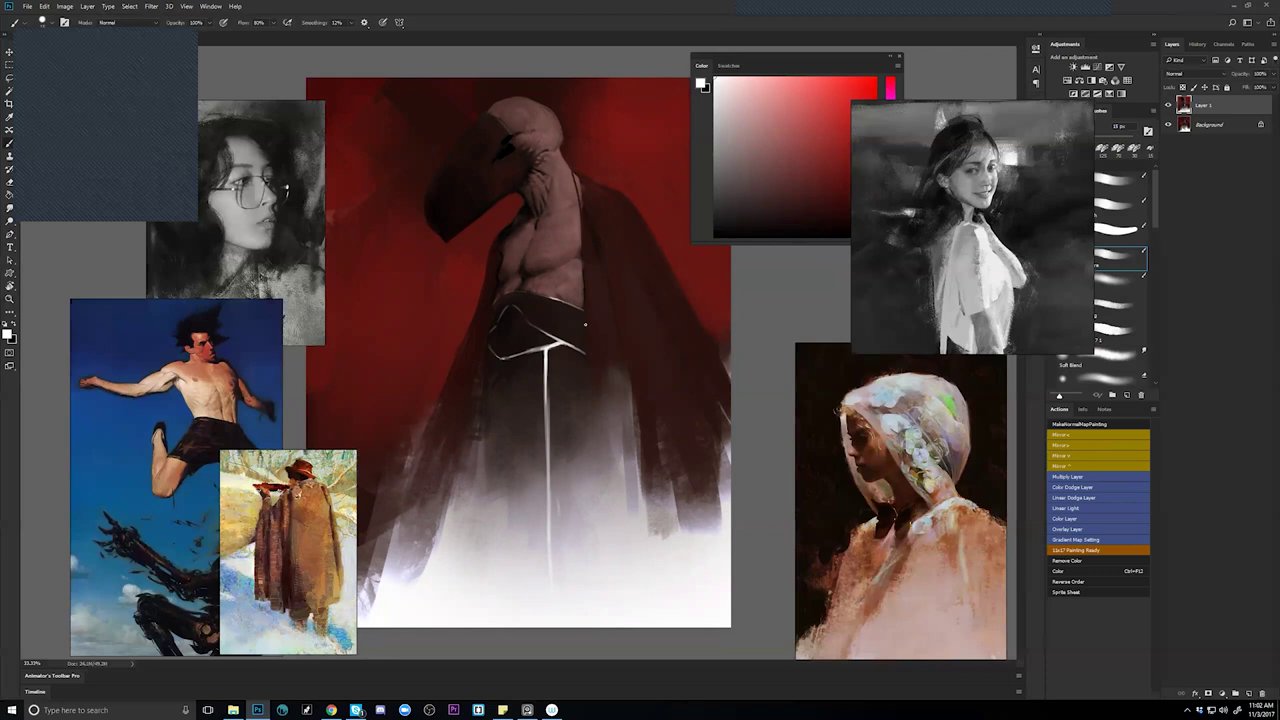
Draw a thin curved white line from the brow down the side of the beak with a smaller brush, redrawing unsatisfactory strokes.
key(ctrl+shift+h)
key(z)
click(545, 358)
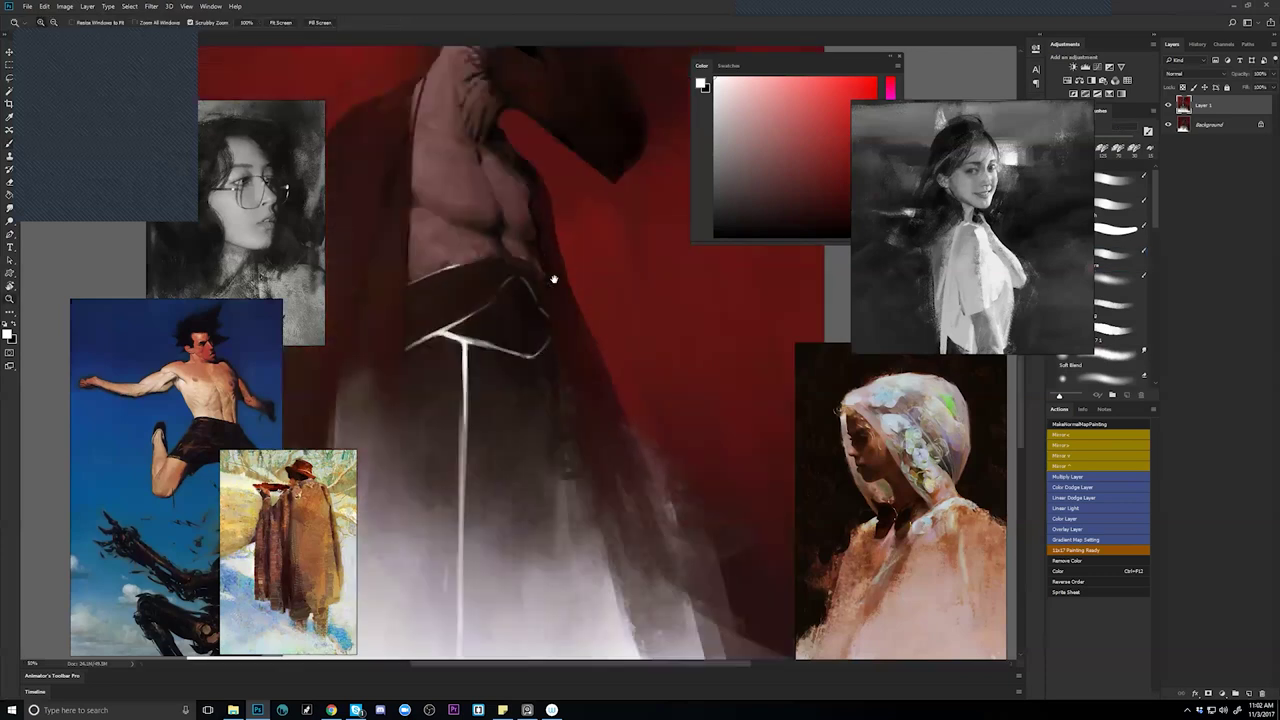
drag(554, 279, 584, 411)
key(b)
key([)
drag(546, 155, 585, 235)
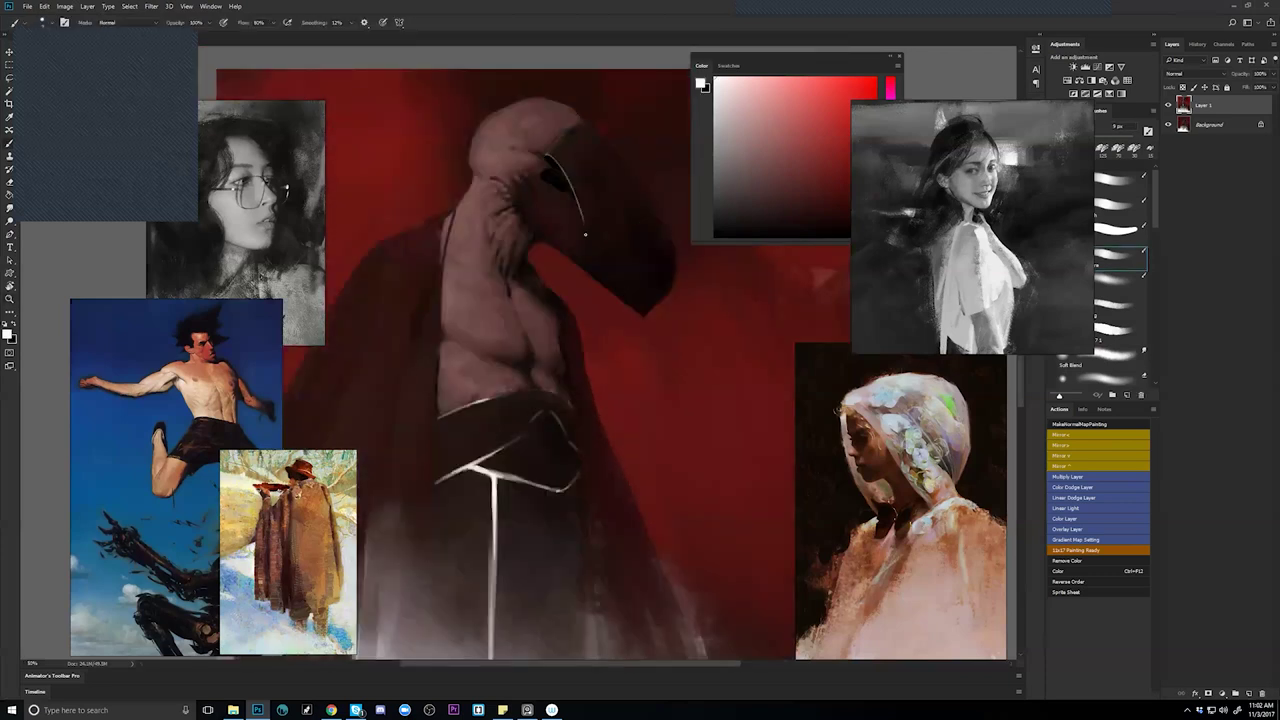
key(ctrl+z)
drag(545, 154, 579, 219)
key(ctrl+z)
key(z)
alt+click(594, 263)
alt+click(603, 271)
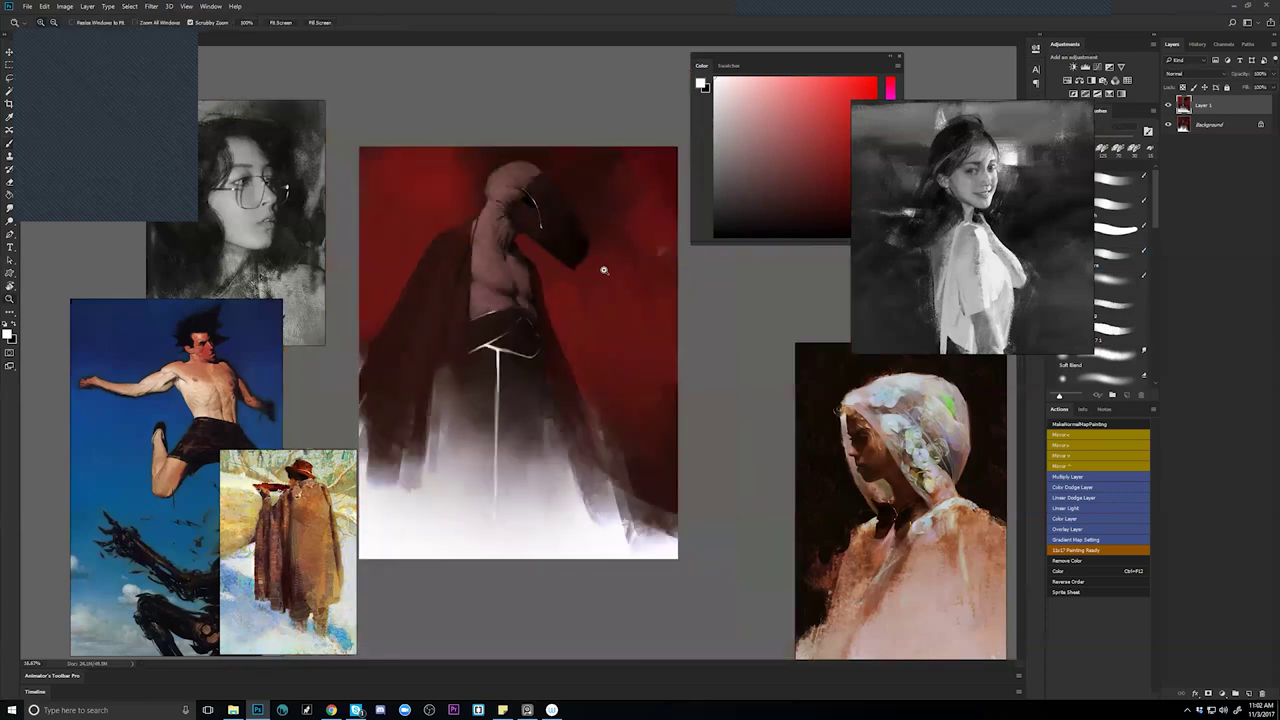
alt+click(600, 271)
Mirror the canvas and add thin white strokes at the brow and alongside the curved line on the beak.
key(ctrl+shift+h)
key(z)
click(529, 294)
click(523, 289)
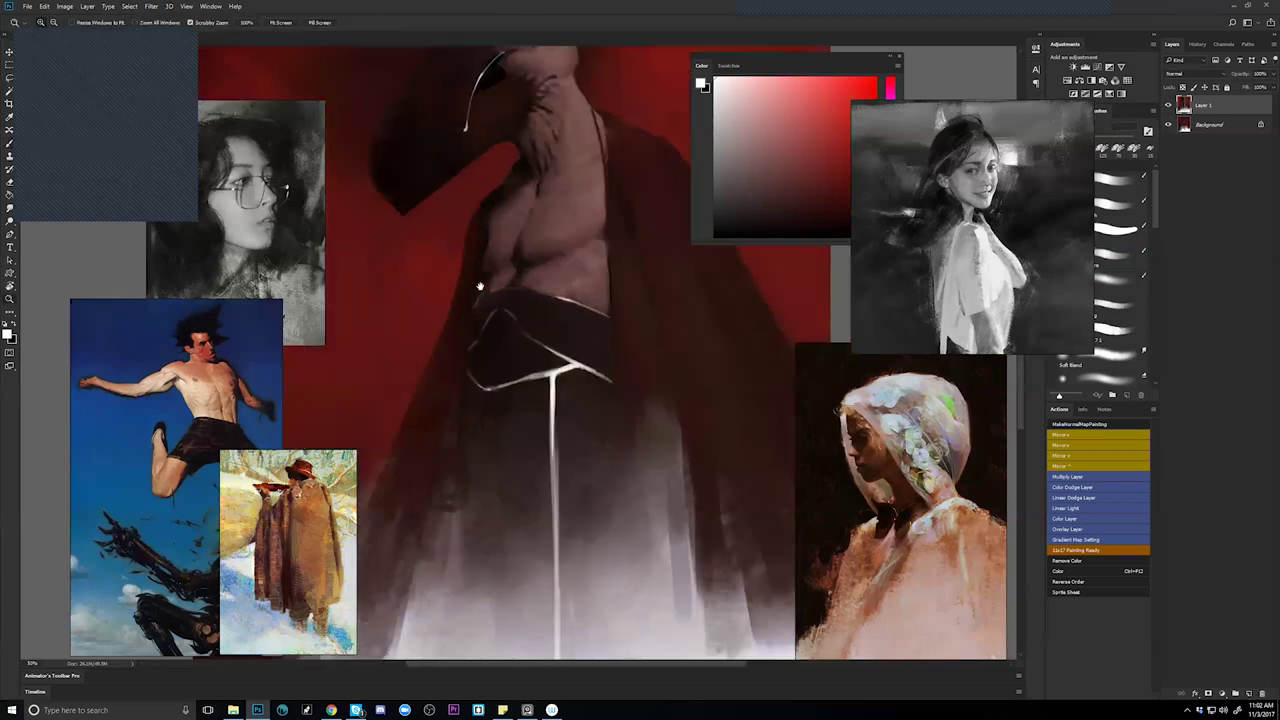
drag(480, 286, 507, 370)
key(x)
key(x)
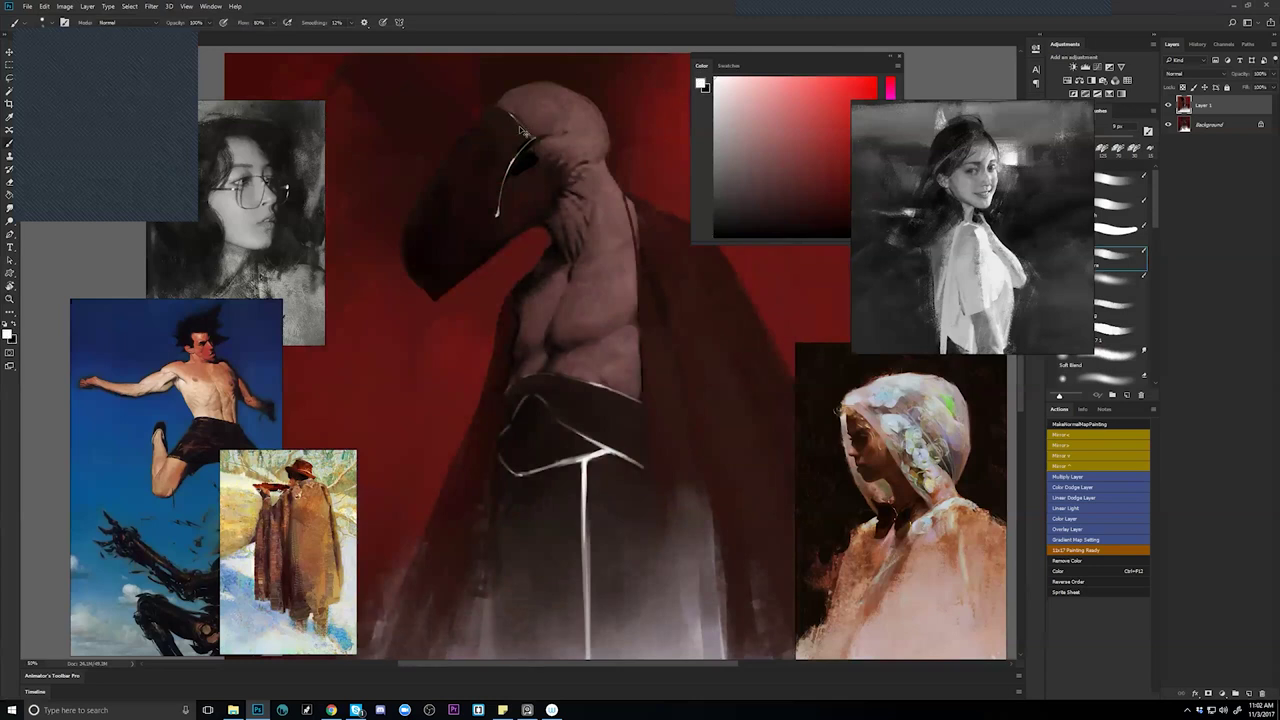
drag(491, 109, 514, 128)
key(ctrl+z)
drag(520, 145, 490, 211)
Check the painting at reduced size in both orientations, and draw a thin curved white line across the chest.
key(ctrl+minus)
key(ctrl+minus)
key(ctrl+shift+h)
key(z)
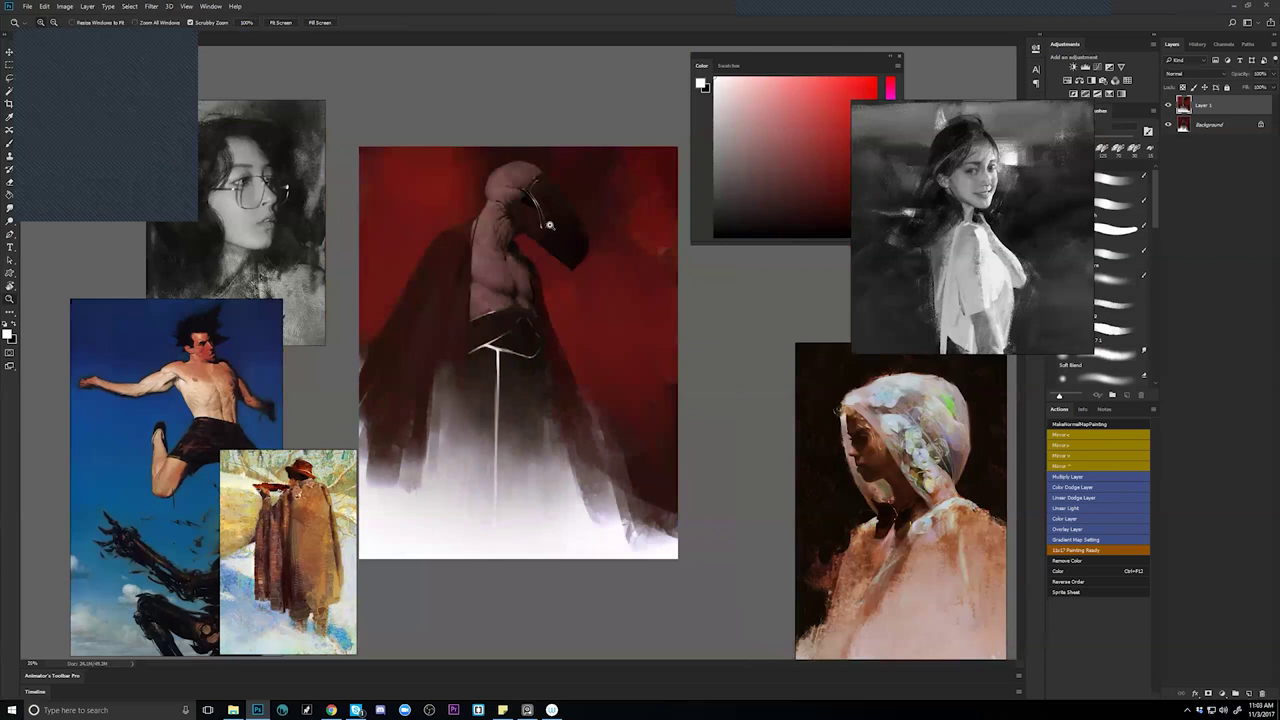
click(551, 228)
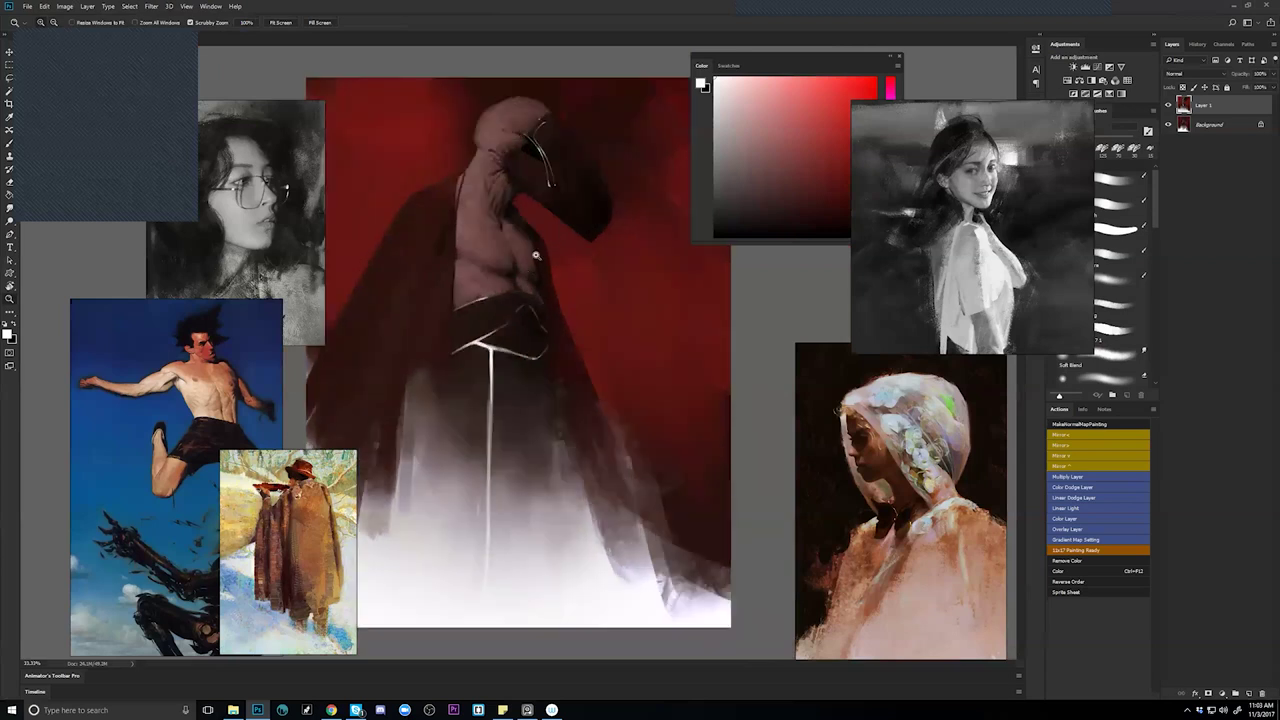
key(ctrl+shift+h)
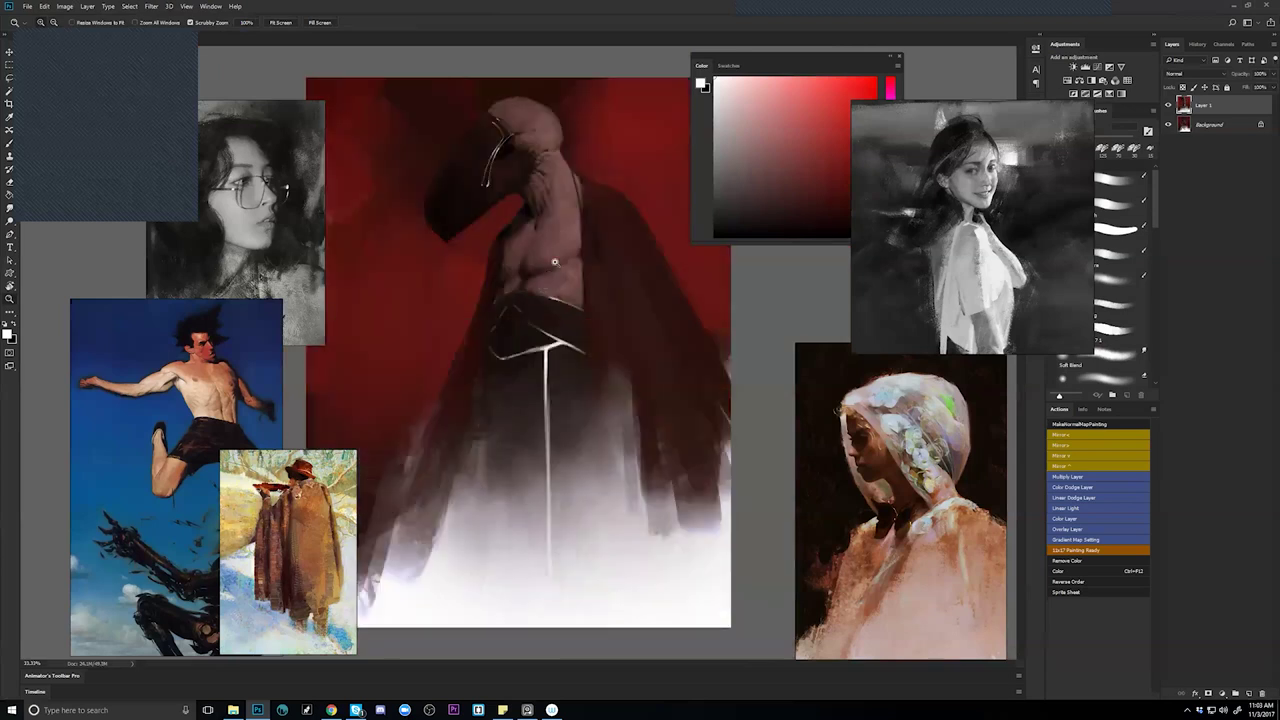
key(b)
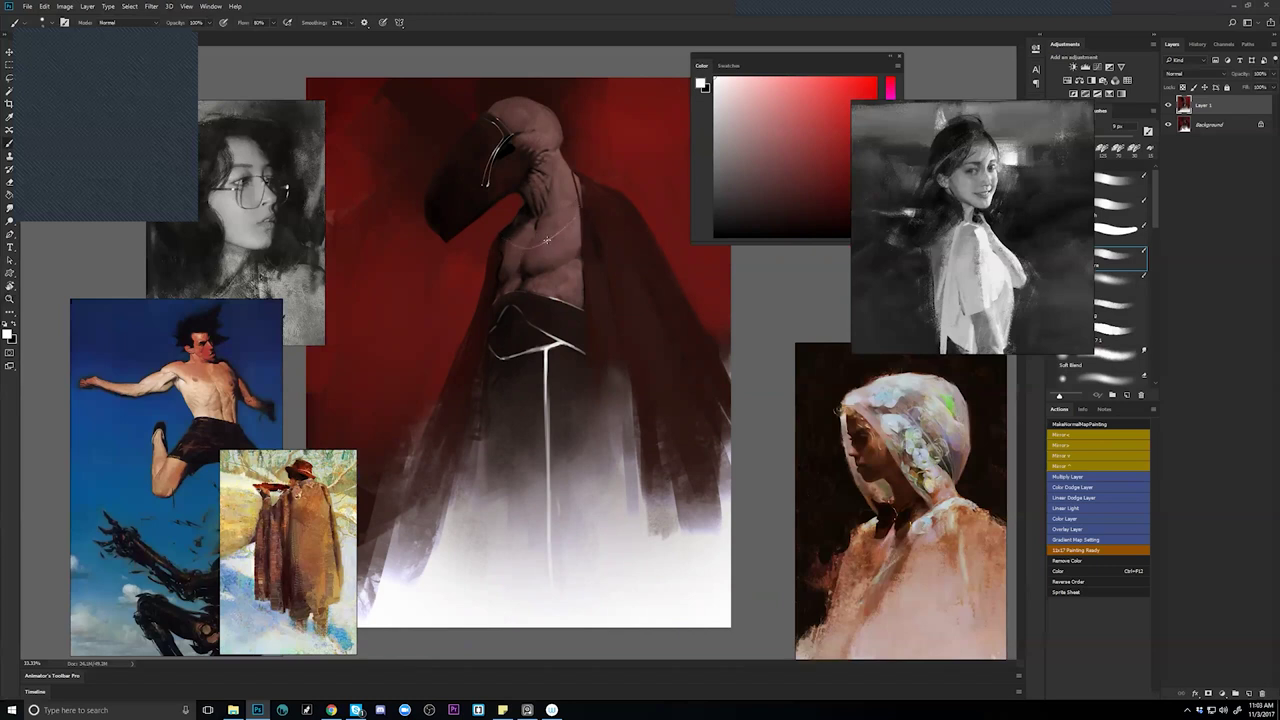
key(x)
key(z)
alt+click(545, 299)
alt+click(535, 335)
key(F2)
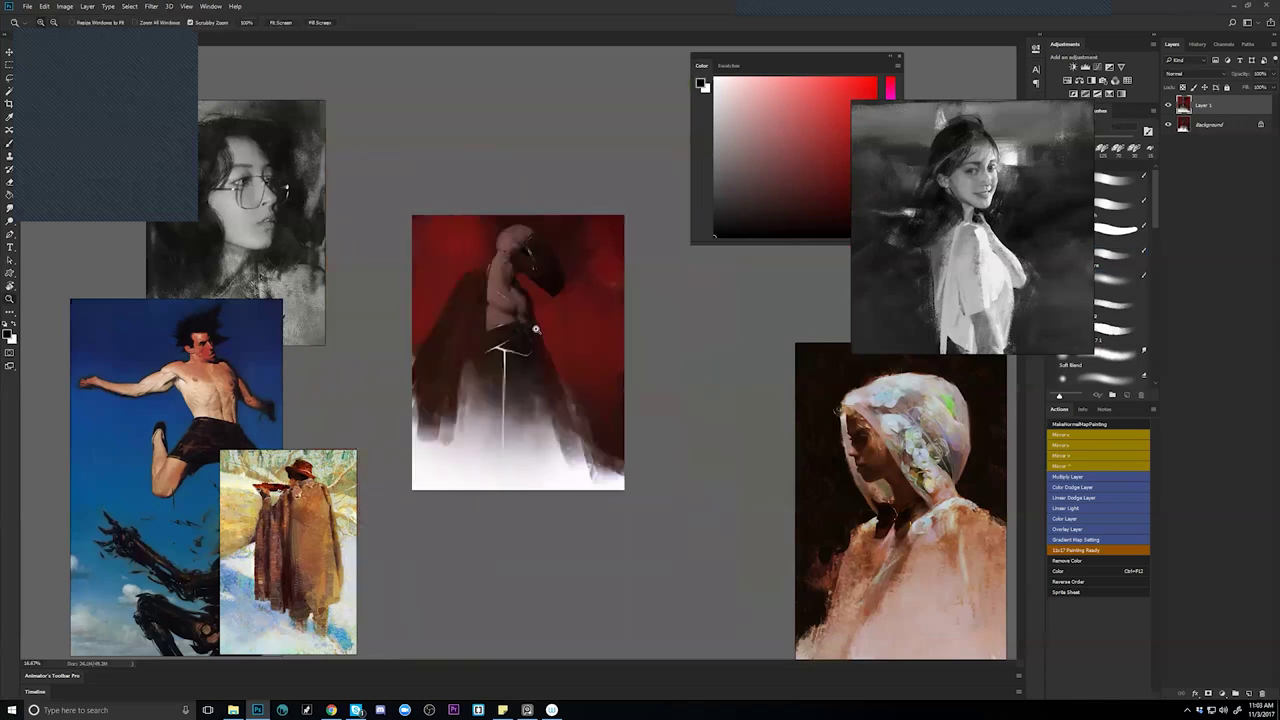
key(ctrl+plus)
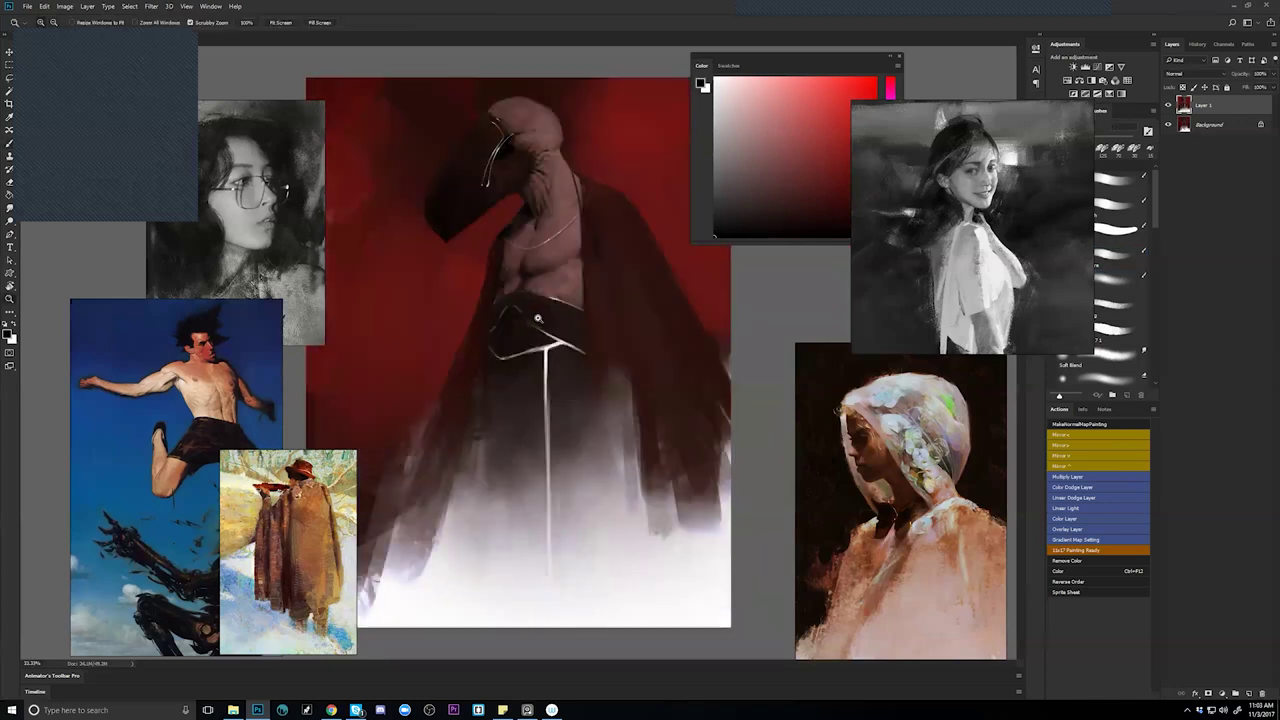
Strengthen the curved chest line with a different small brush preset, touching up with white and dark paint.
click(1124, 331)
click(1127, 303)
scroll(548, 222, up, 1)
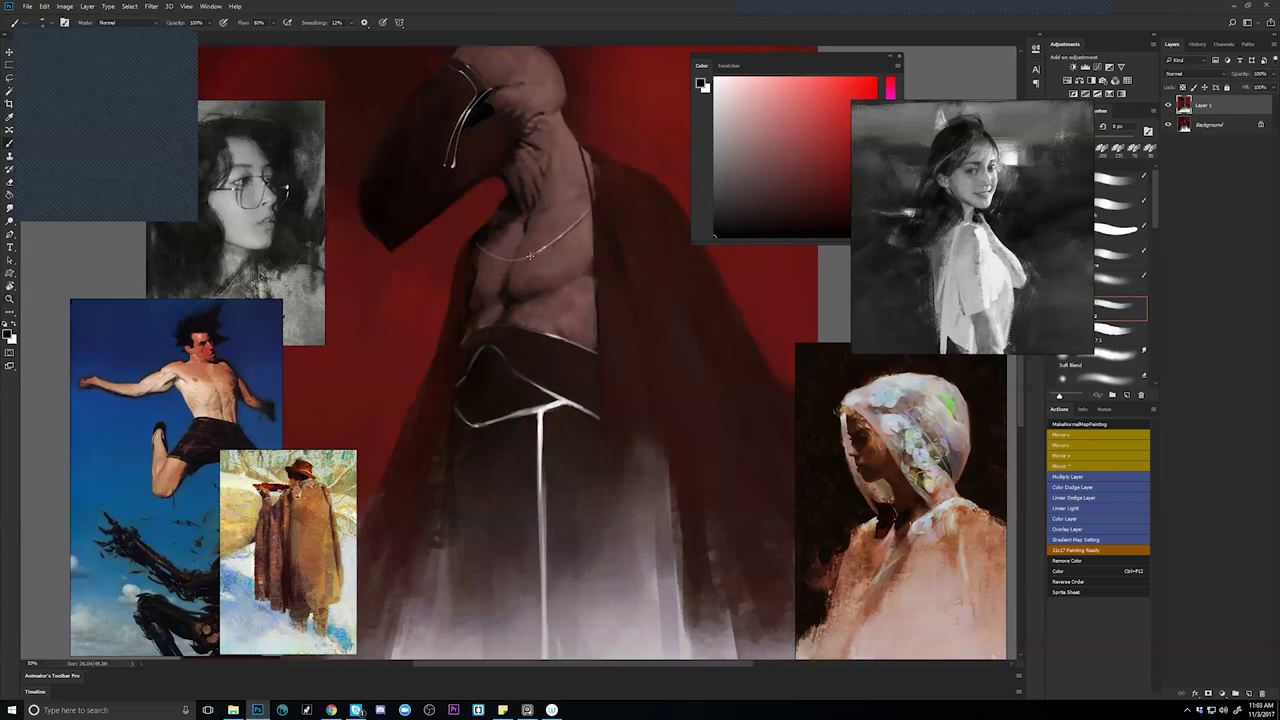
key(x)
key(x)
key(bracketright)
key(z)
alt+click(519, 303)
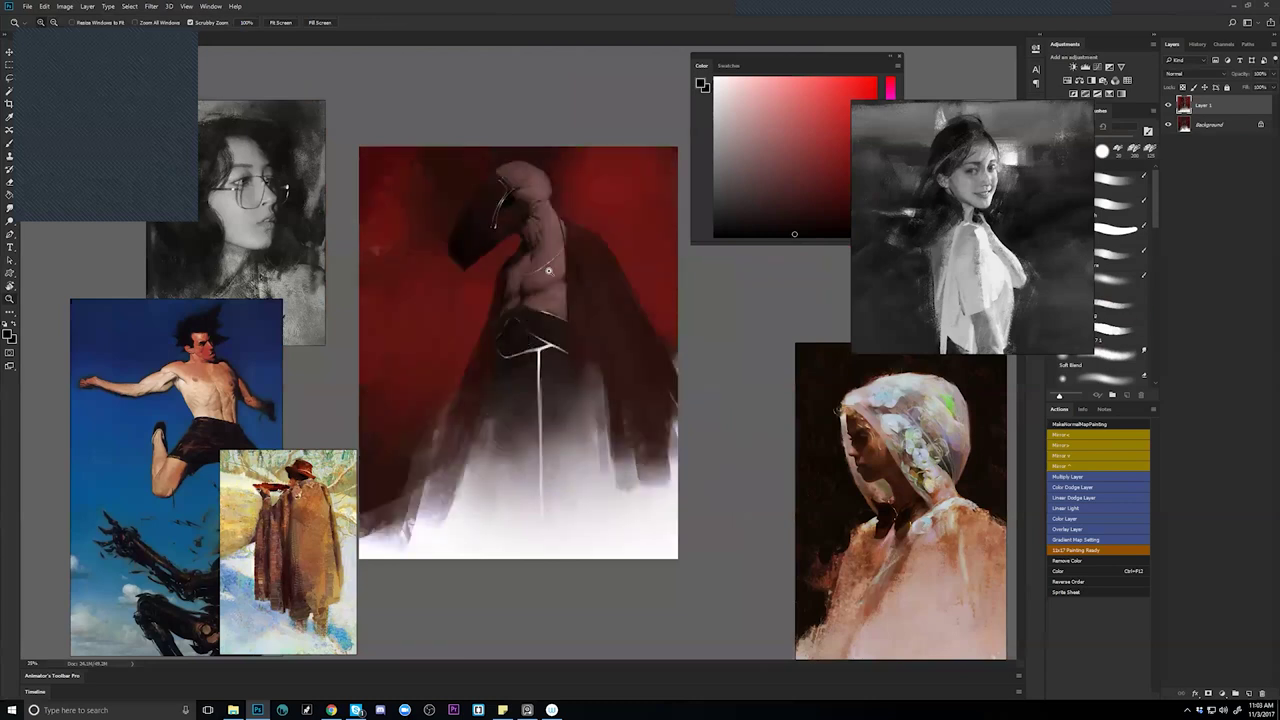
Brighten the waist design and the top of the robe's vertical line with white, and check both orientations at reduced size.
click(550, 272)
key(b)
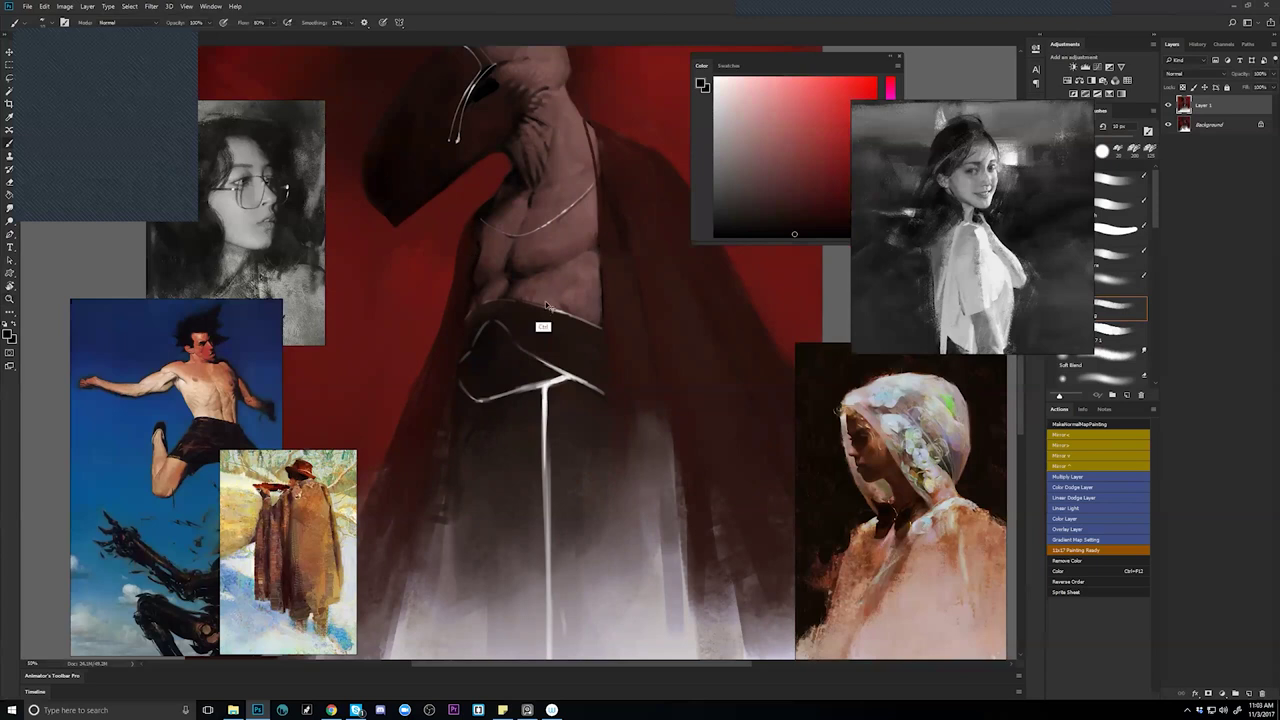
scroll(540, 313, right, 3)
key(x)
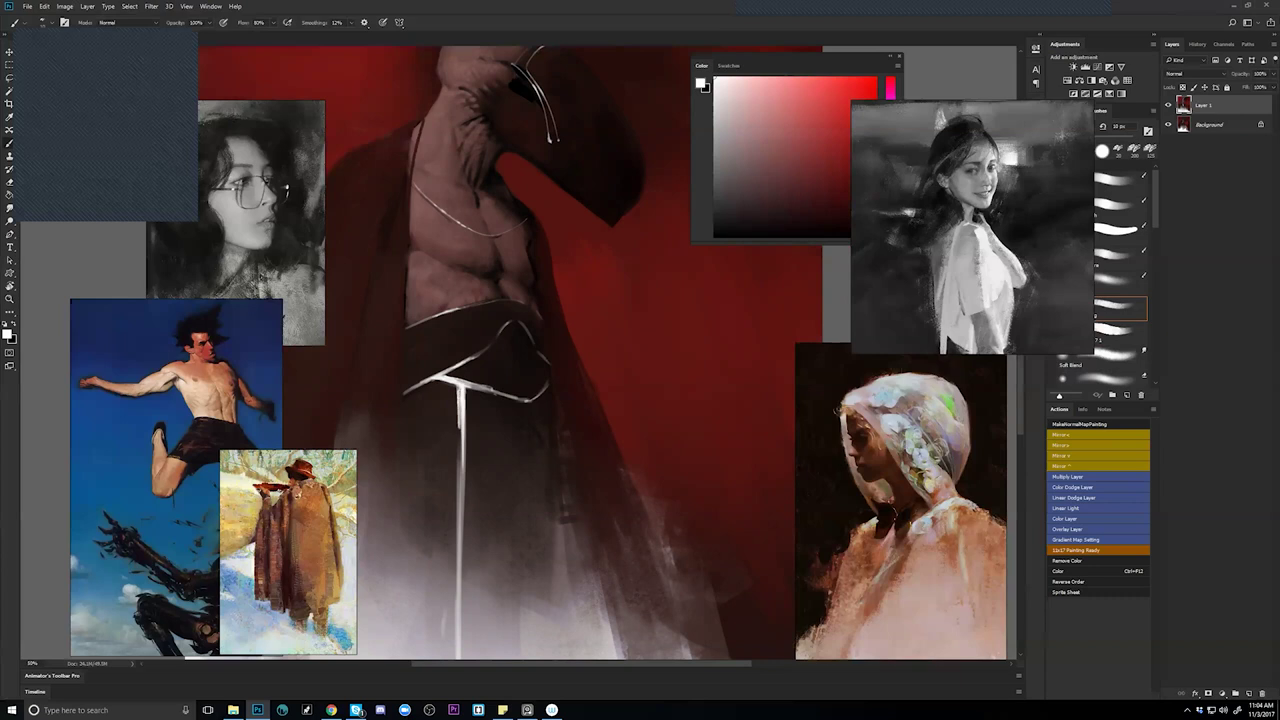
key(z)
alt+click(466, 492)
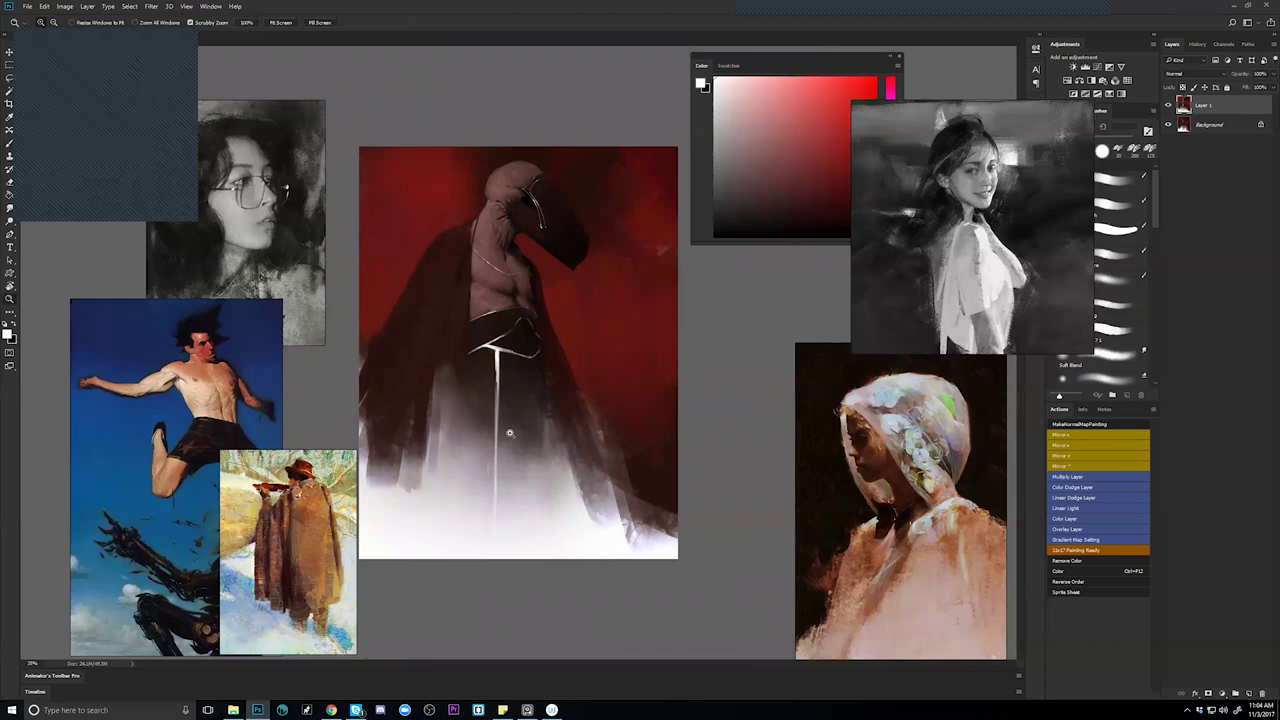
key(ctrl+shift+h)
key(b)
key(z)
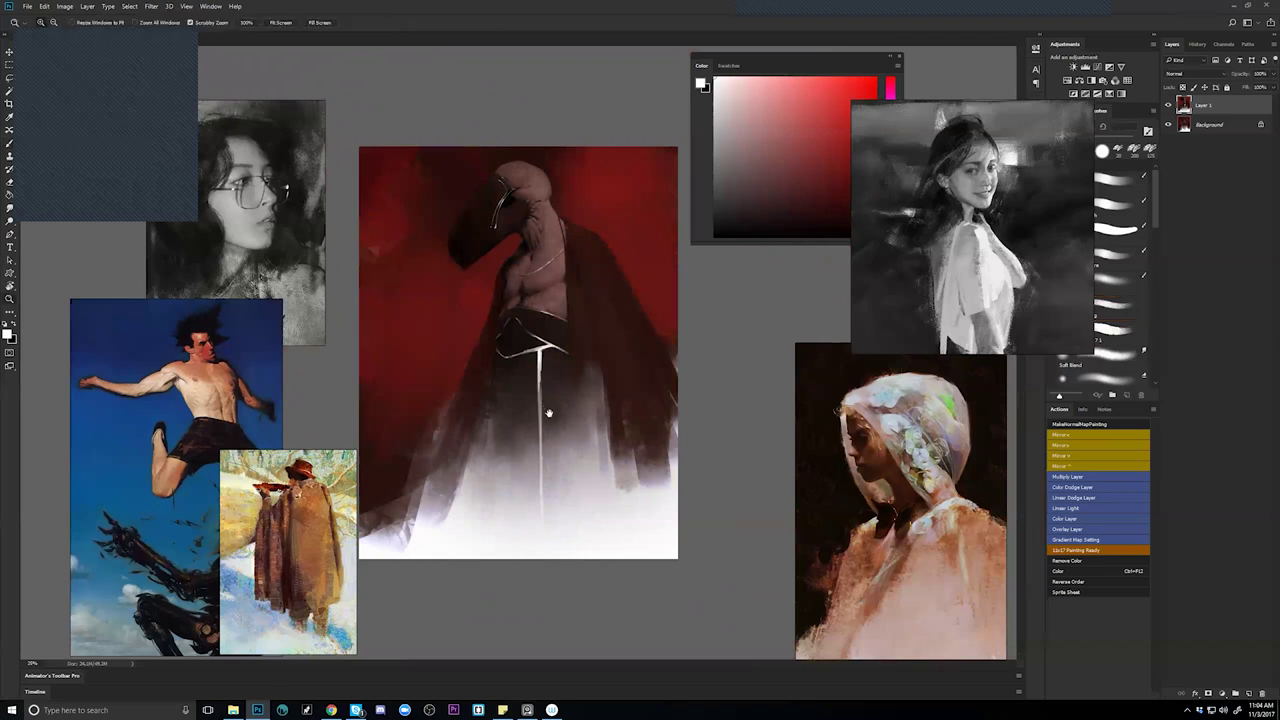
click(515, 352)
Soften the upper part of the robe's vertical white line with grey sampled from it and a larger brush.
key(b)
alt+click(545, 425)
key(bracketright)
key(bracketright)
key(bracketright)
alt+click(543, 437)
drag(547, 412, 545, 449)
key(bracketright)
key(bracketright)
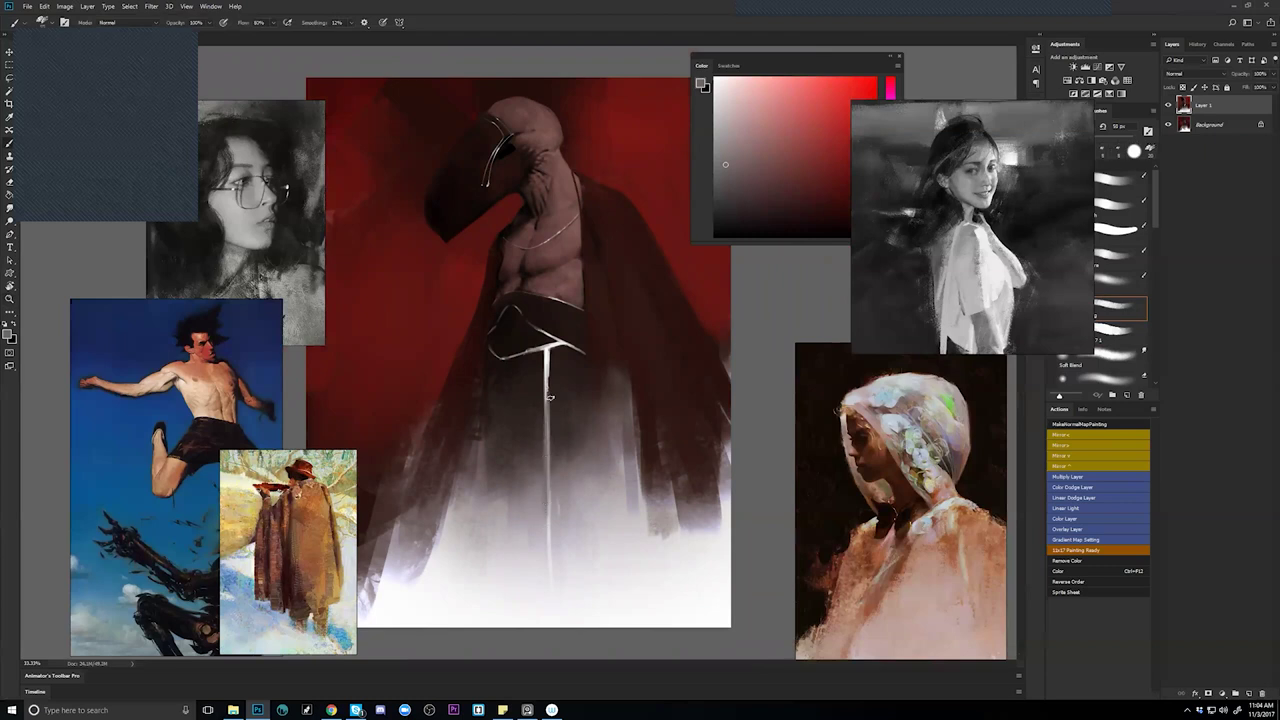
Fade the lower end of the vertical line into the white base using sampled light tones and a much larger brush.
alt+click(546, 412)
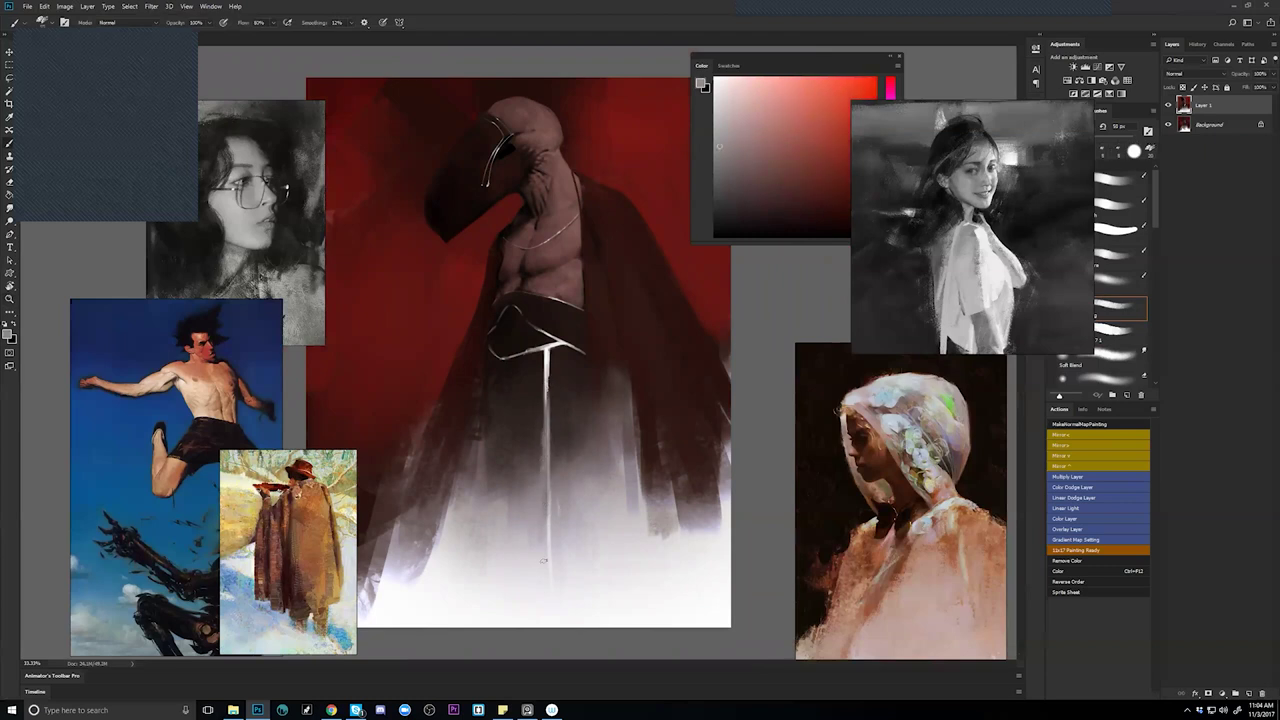
alt+click(544, 583)
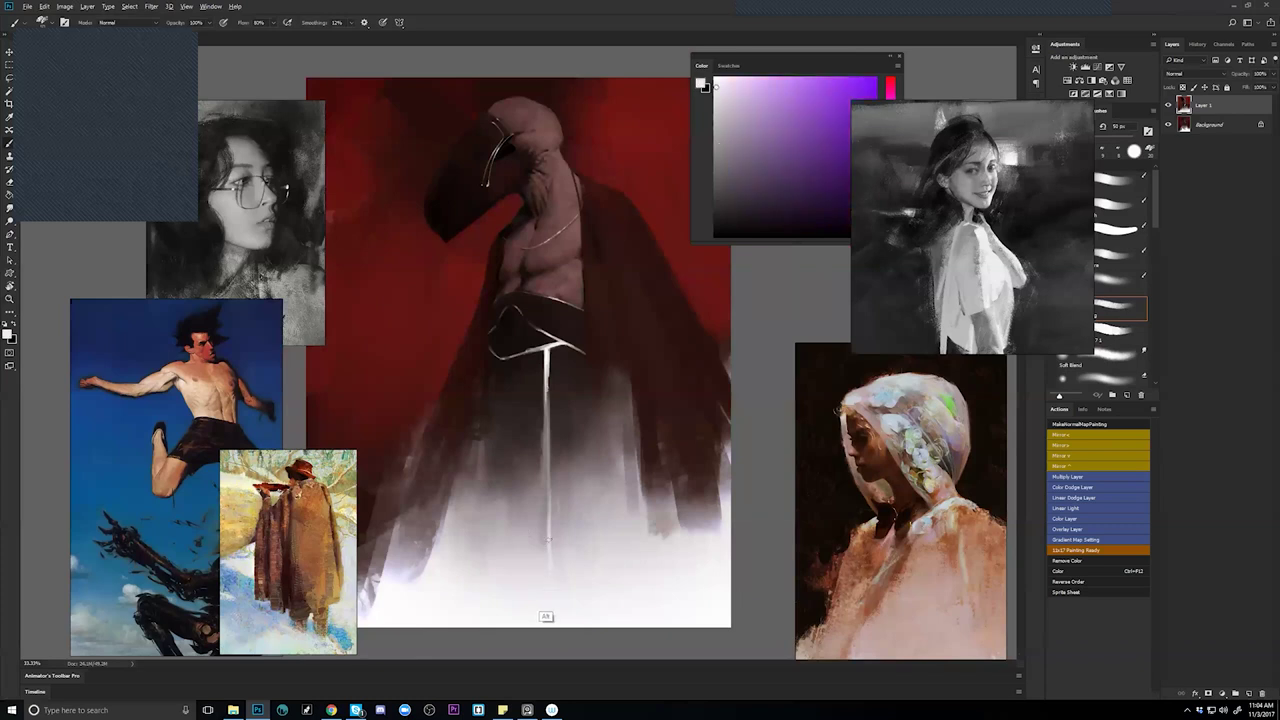
key(bracketright)
key(bracketright)
key(bracketright)
key(bracketright)
key(bracketright)
key(bracketright)
key(bracketright)
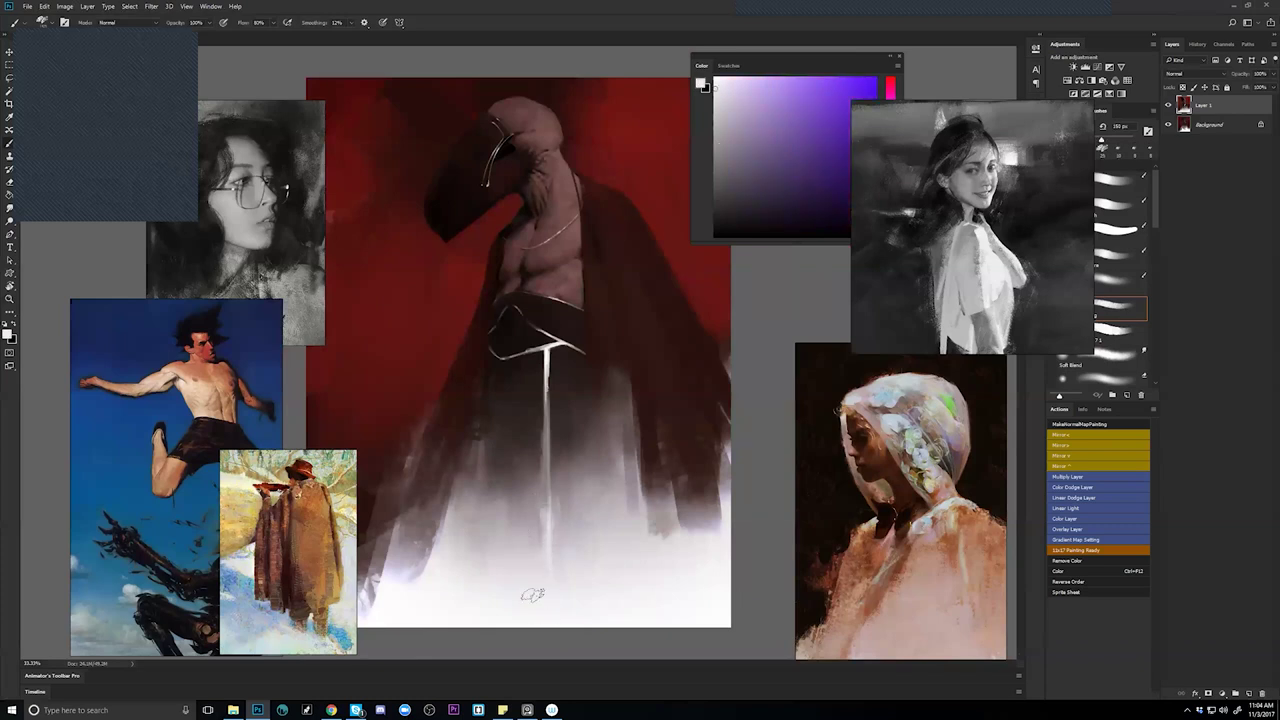
Draw a thin grey vertical line down the robe's side from the waist design with a 10 px brush, redrawing unsatisfactory strokes.
key(bracketleft)
key(bracketleft)
key(bracketleft)
key(bracketleft)
key(bracketleft)
key(bracketleft)
key(bracketleft)
key(bracketleft)
key(bracketleft)
key(bracketleft)
alt+click(537, 375)
key(bracketleft)
key(bracketleft)
drag(489, 350, 485, 424)
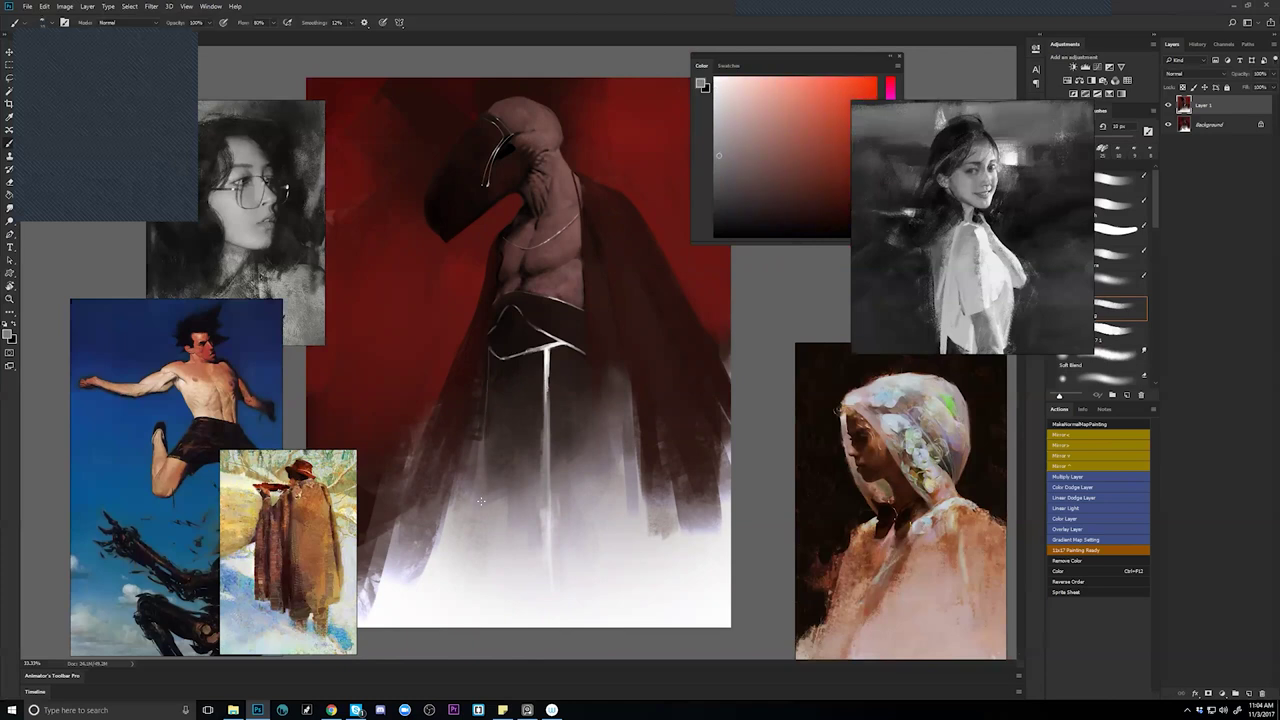
key(ctrl+z)
drag(488, 352, 484, 506)
key(ctrl+z)
drag(489, 351, 487, 510)
Touch up beside the waist with sampled black and a larger brush, and check the mirrored painting at reduced size.
alt+click(492, 309)
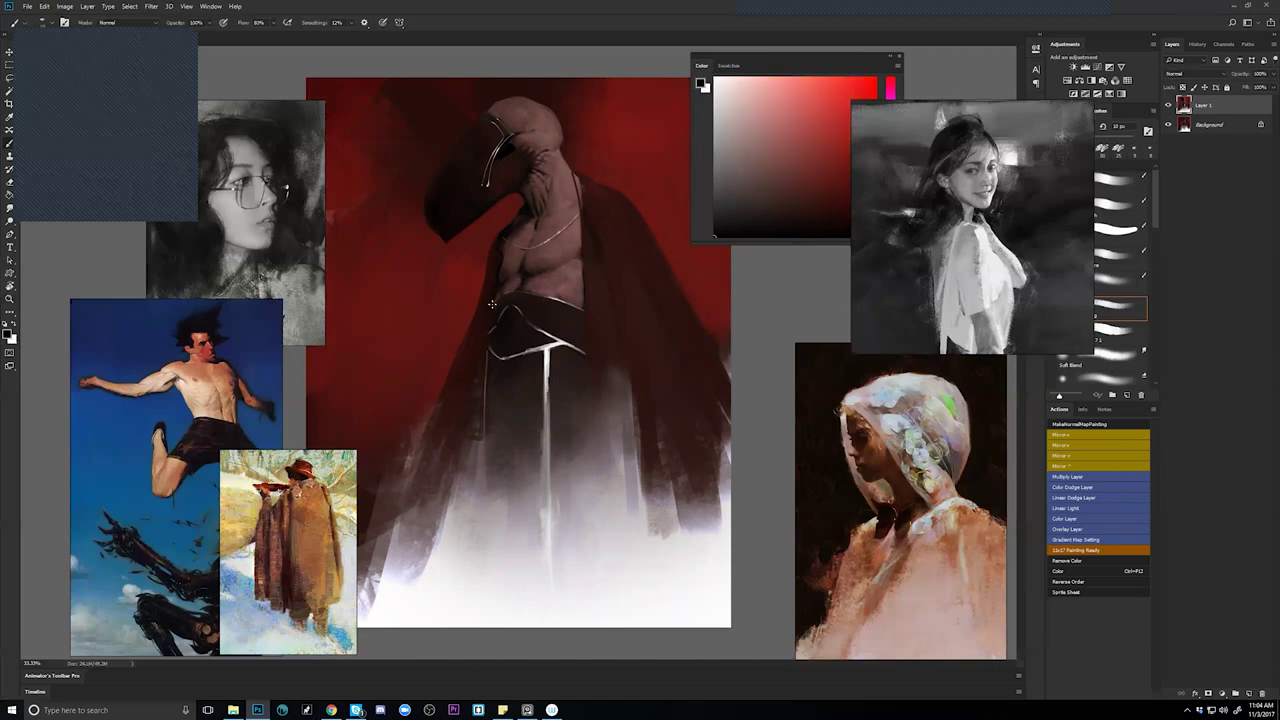
key(bracketright)
key(bracketright)
key(bracketright)
key(z)
alt+click(477, 453)
alt+click(477, 453)
key(F2)
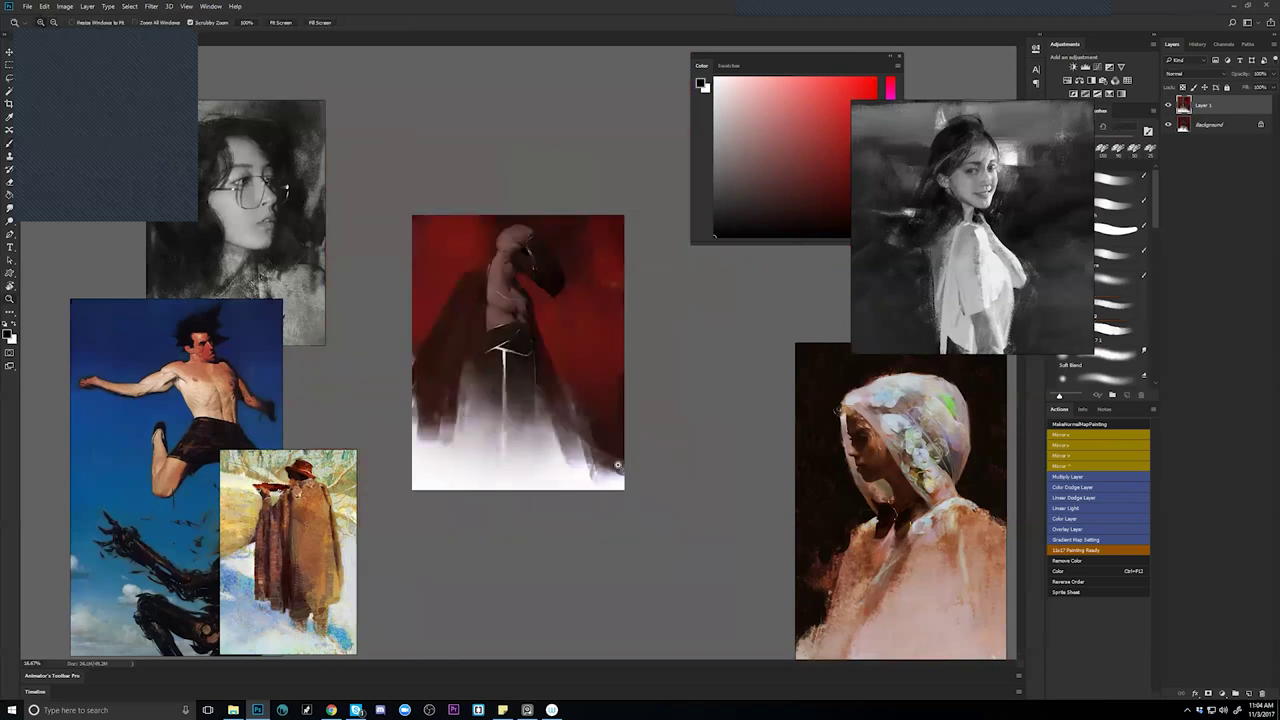
click(606, 476)
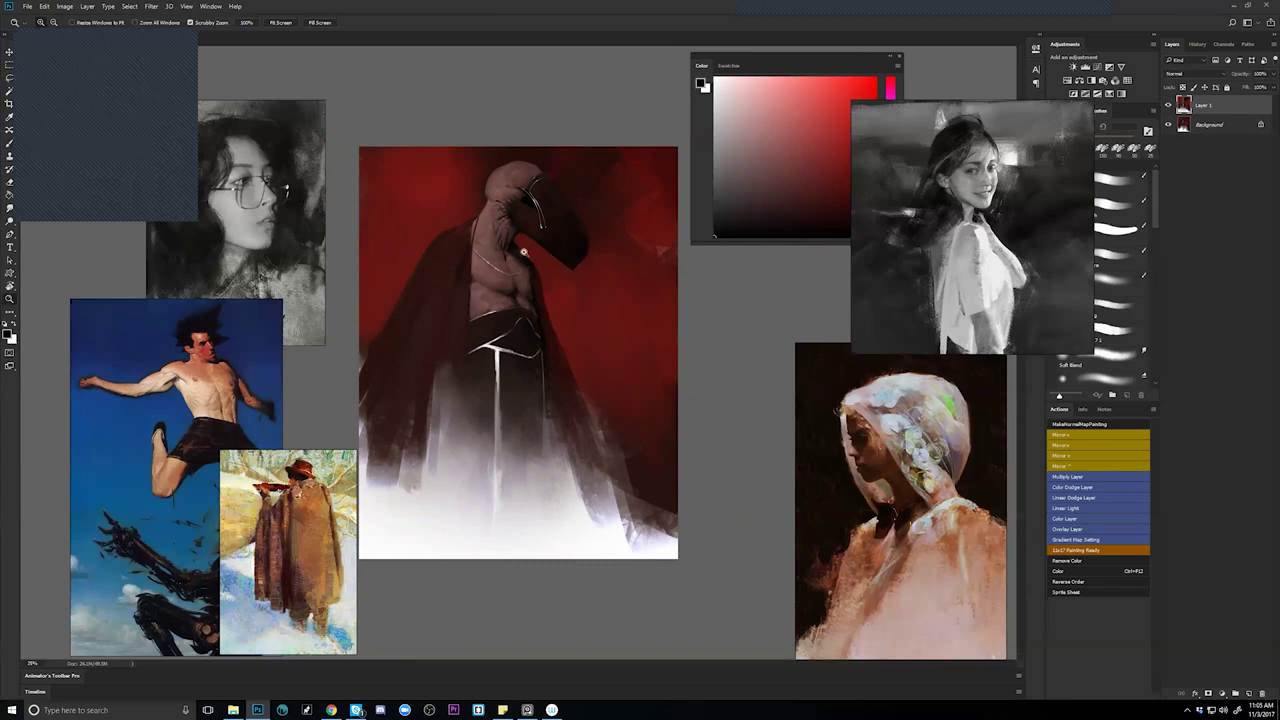
Strengthen the pointed end and upper edge of the waistband with fine white strokes, reducing the brush size.
click(493, 342)
key(b)
key(x)
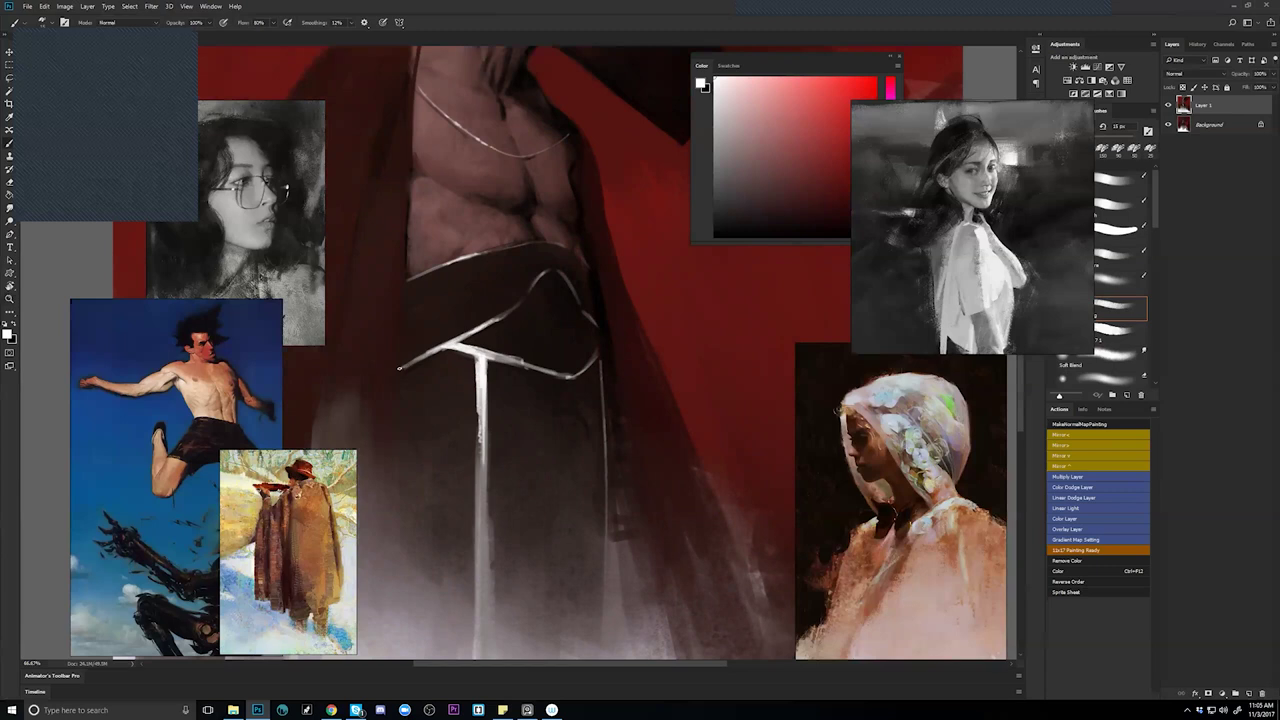
drag(401, 369, 438, 347)
key(bracketleft)
key(bracketleft)
drag(469, 254, 486, 249)
key(z)
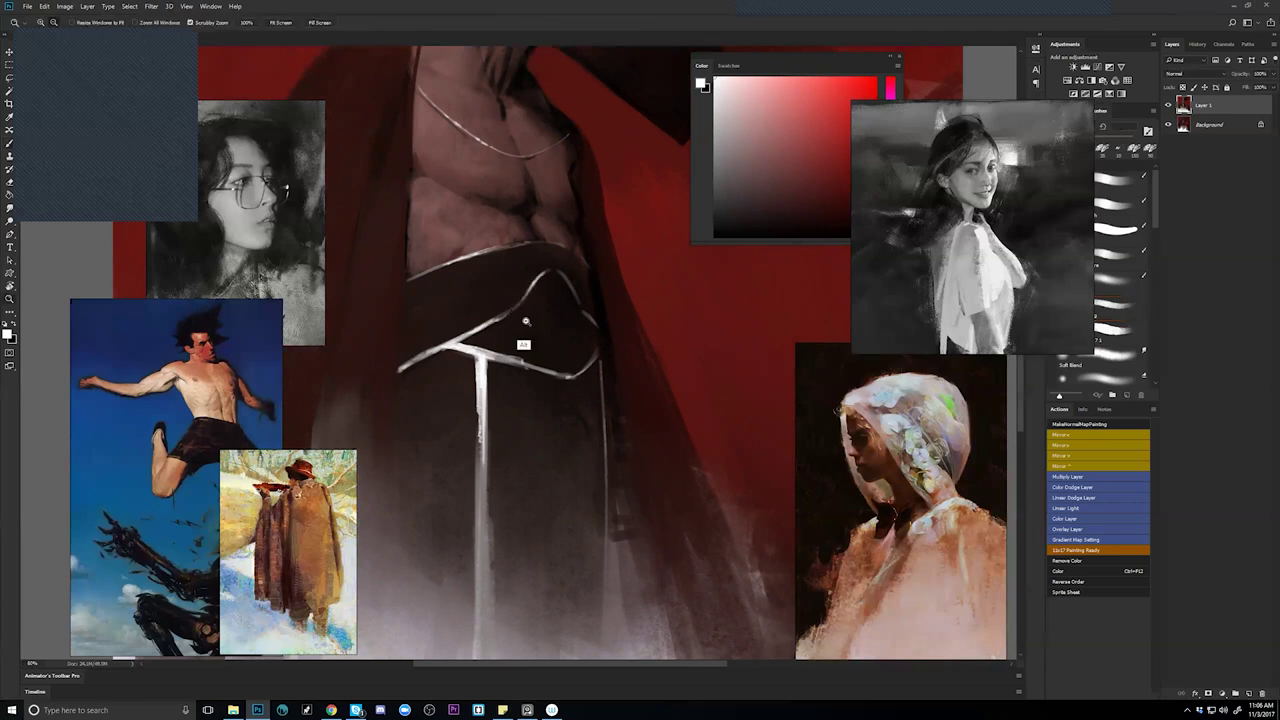
alt+click(525, 321)
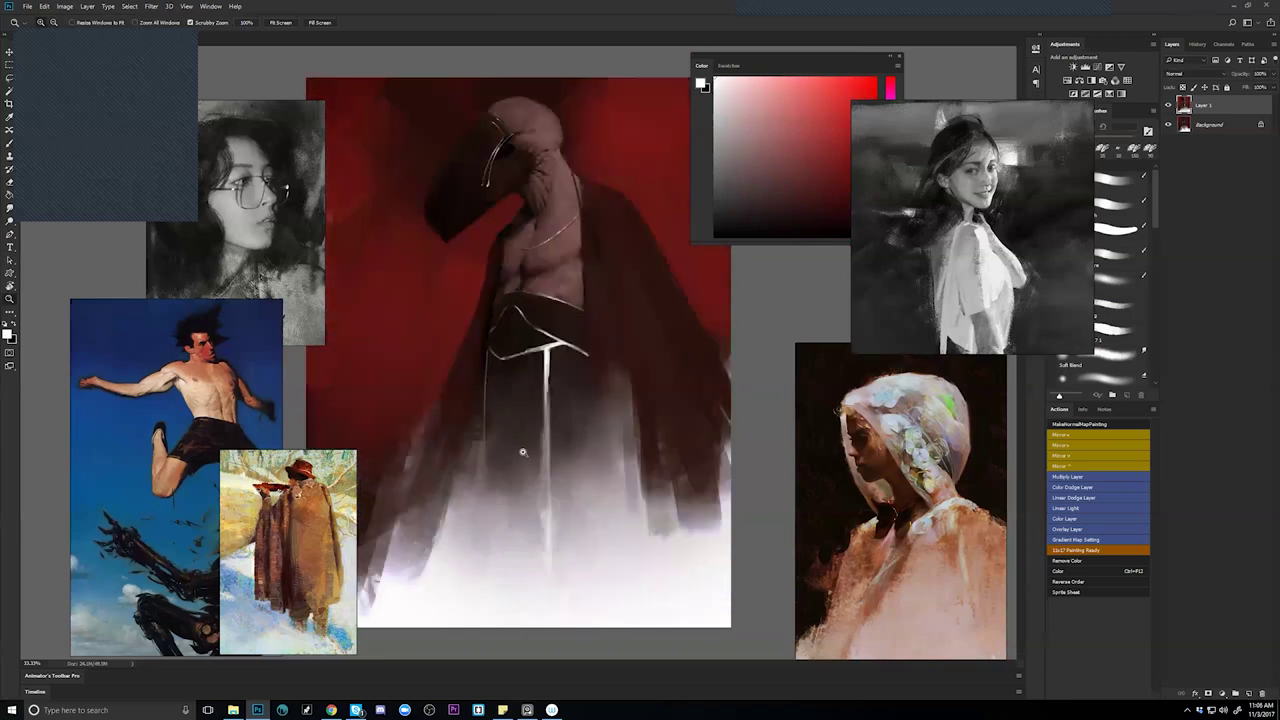
Clean up around the waistband's pointed end with black, and check the painting at reduced size in mirrored orientation.
click(565, 340)
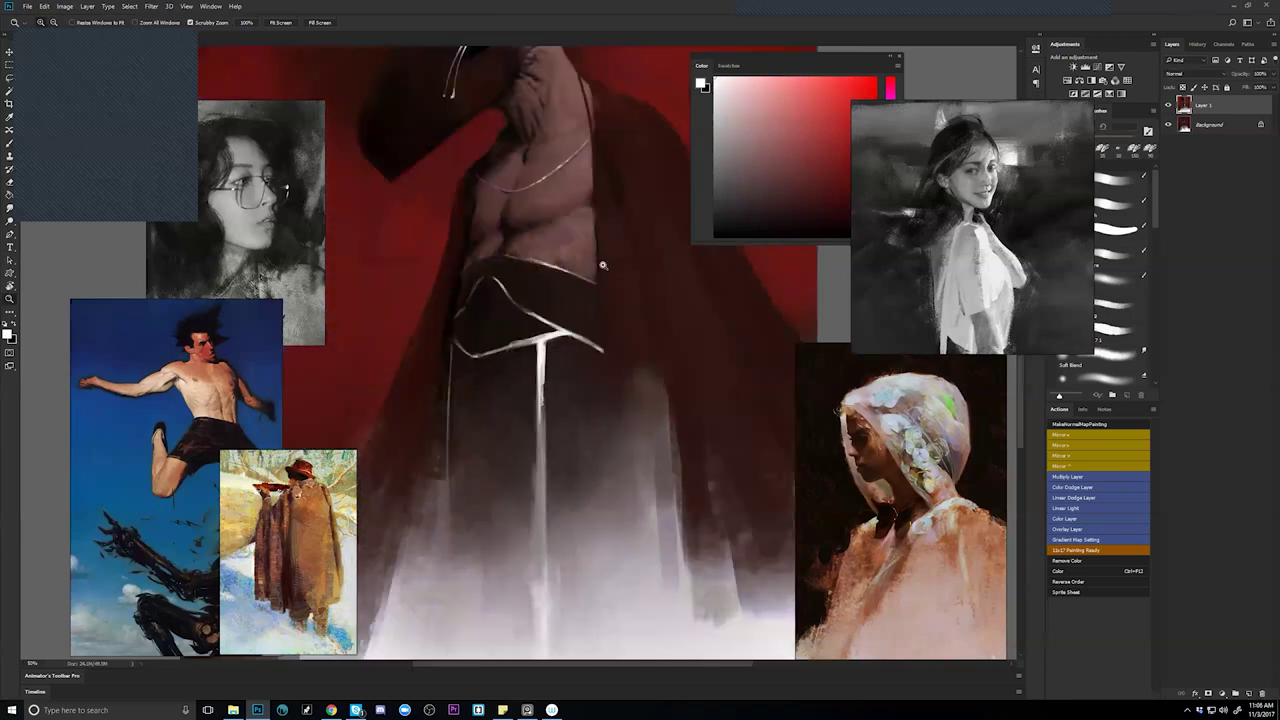
key(b)
key(bracketright)
key(bracketright)
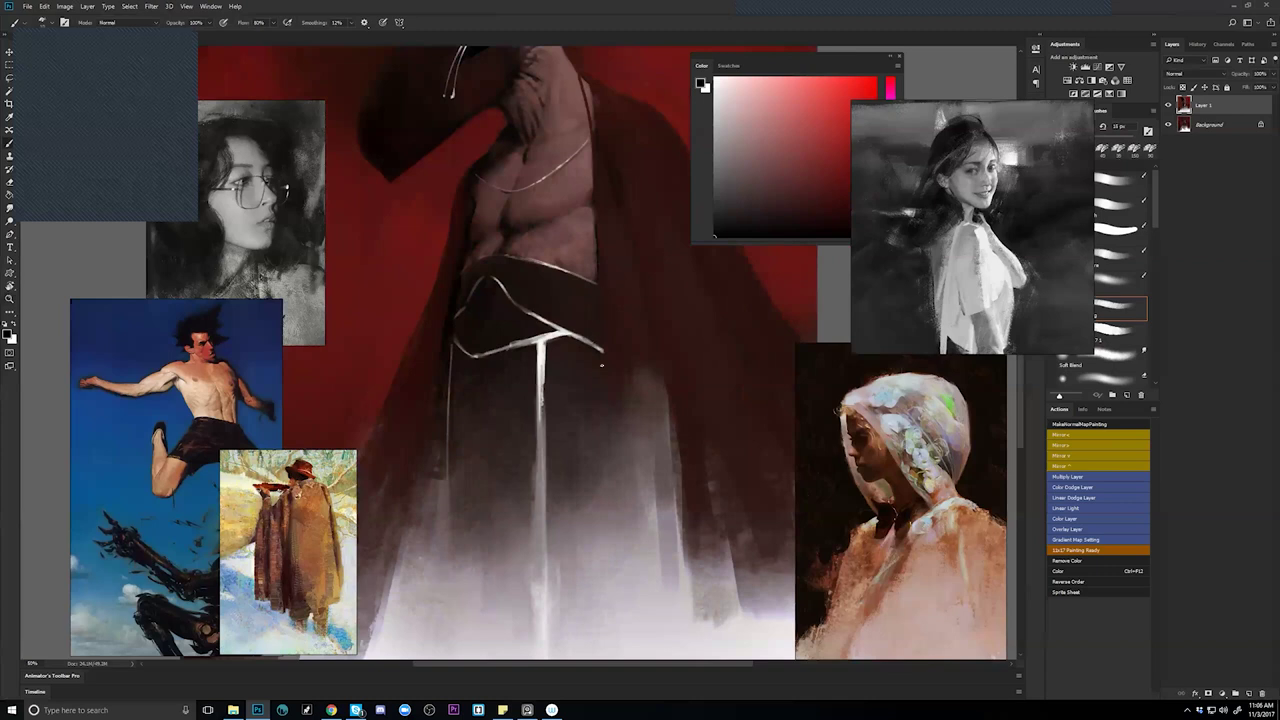
key(bracketleft)
key(z)
alt+click(602, 420)
alt+click(602, 420)
alt+click(602, 420)
key(F5)
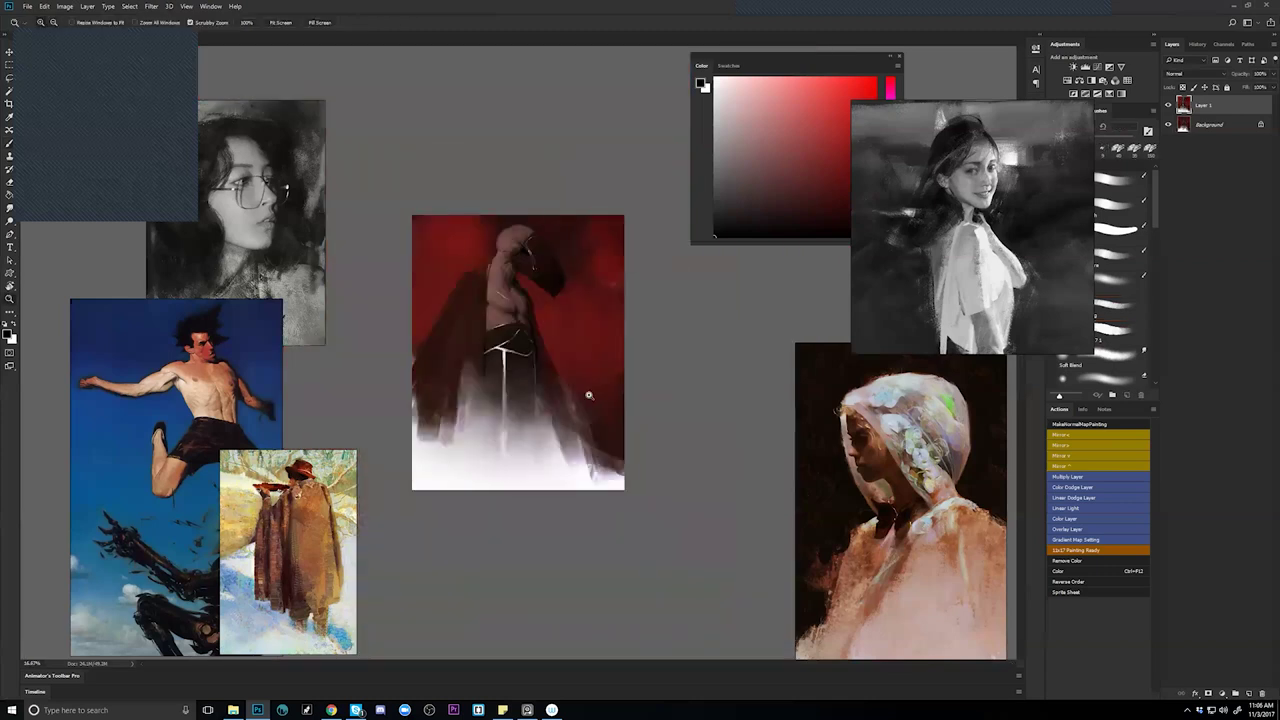
Rework the cloak's lower folds and hem with dark brown sampled from the cloak, and restore the default black and white colours.
click(488, 373)
key(b)
alt+click(441, 341)
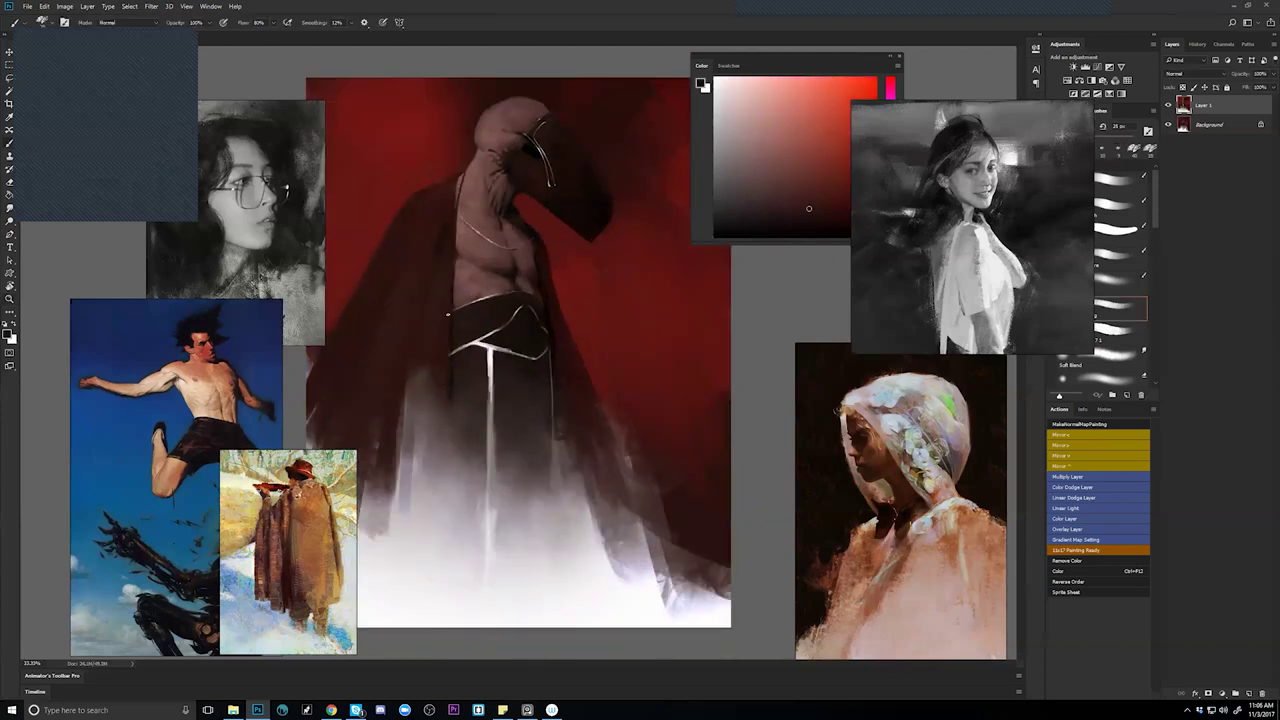
key(d)
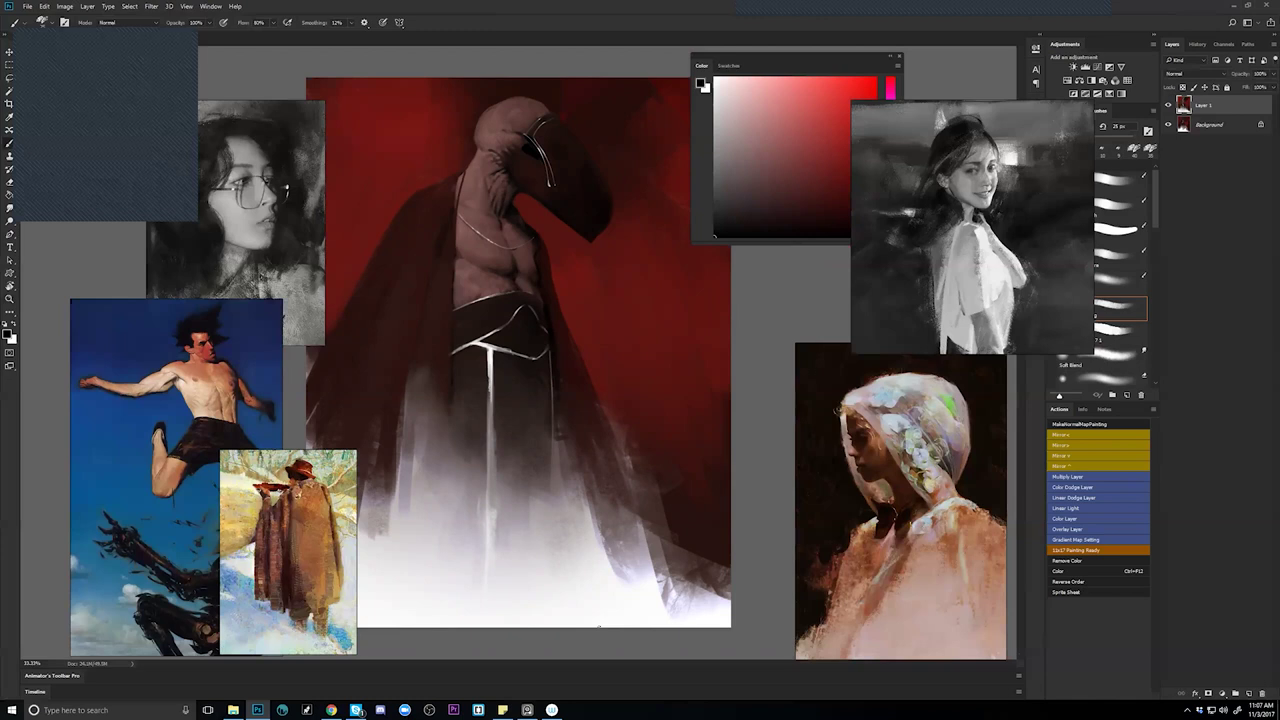
Paint the cloak's inner edge beside the robe with dark brown sampled from the cloak and a 200 px brush.
alt+click(445, 354)
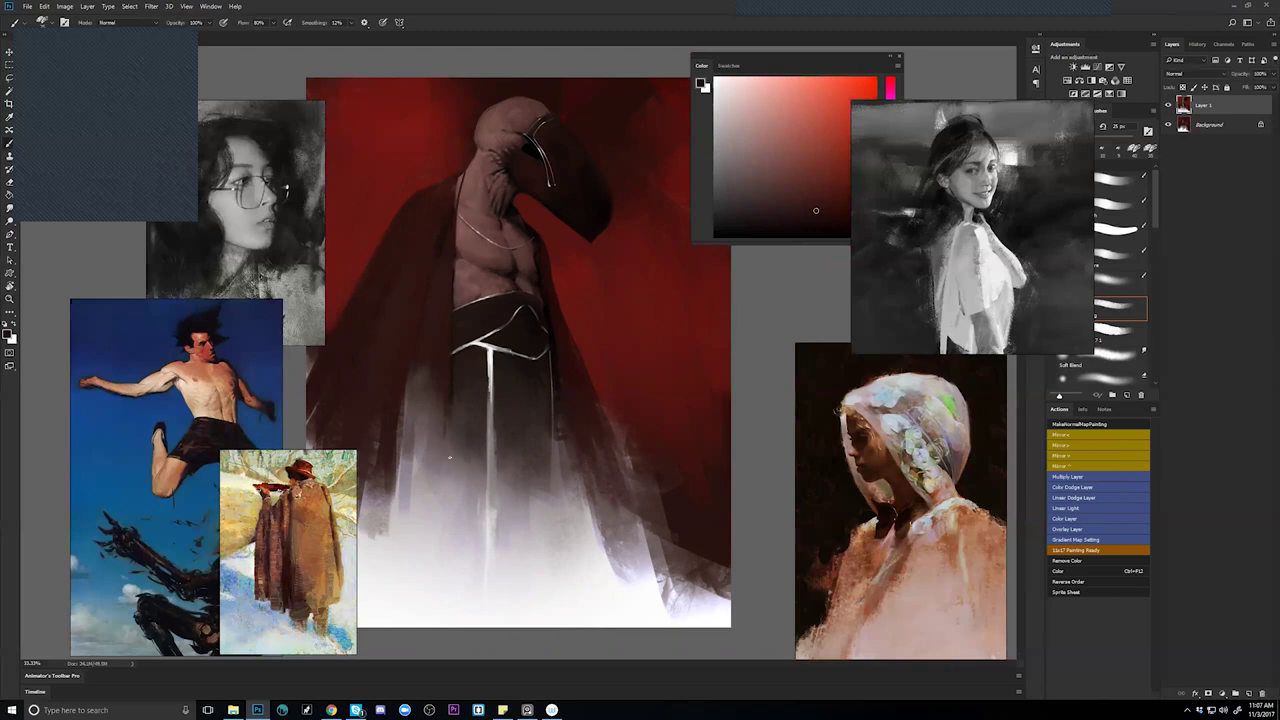
key(bracketright)
key(bracketright)
key(bracketright)
key(bracketright)
key(bracketright)
key(bracketright)
key(bracketright)
key(bracketright)
key(bracketright)
key(bracketright)
key(bracketright)
key(bracketright)
drag(428, 456, 429, 364)
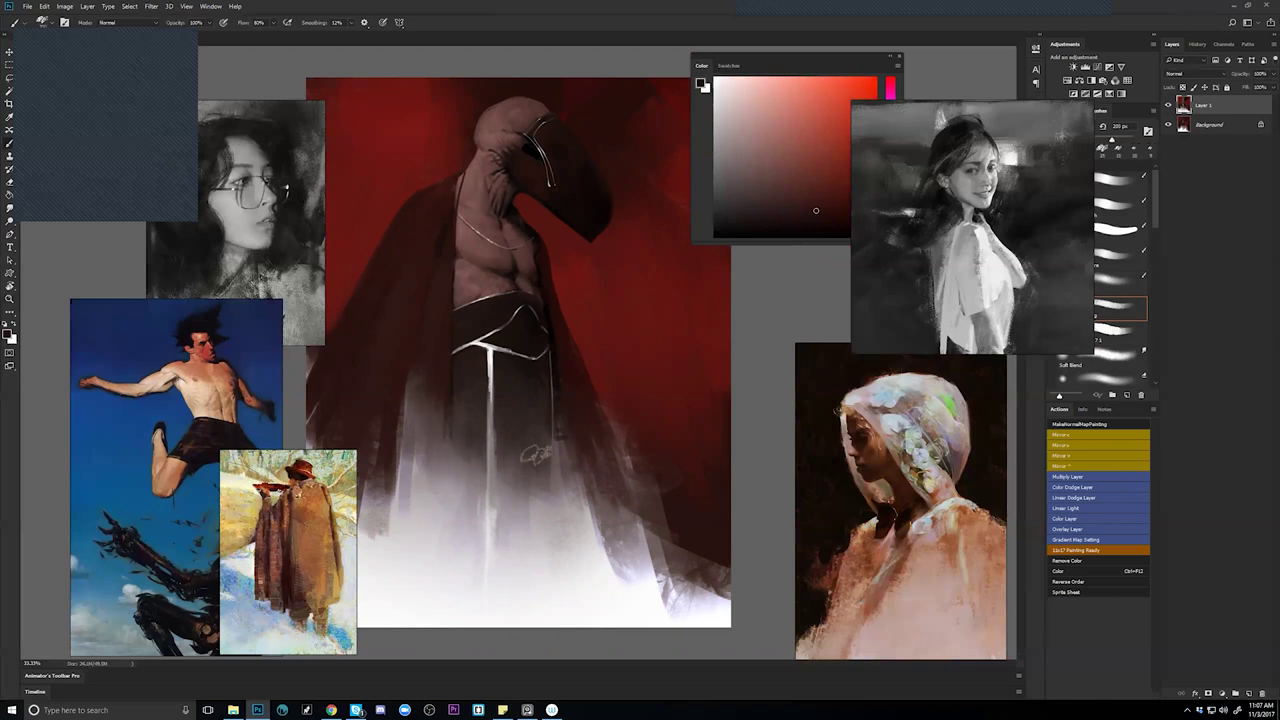
Add brighter red to the background beside the cloak, and view the painting full screen on black with the interface hidden.
key(ctrl+shift+h)
key(Tab)
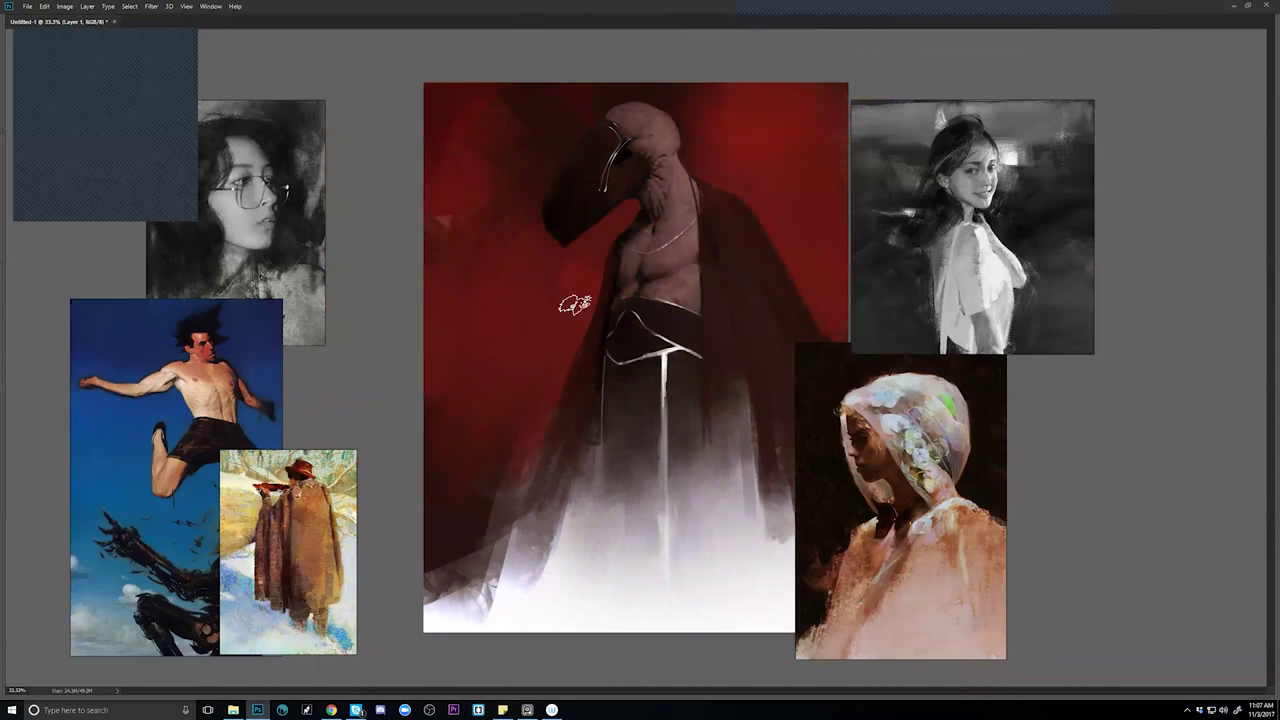
key(Tab)
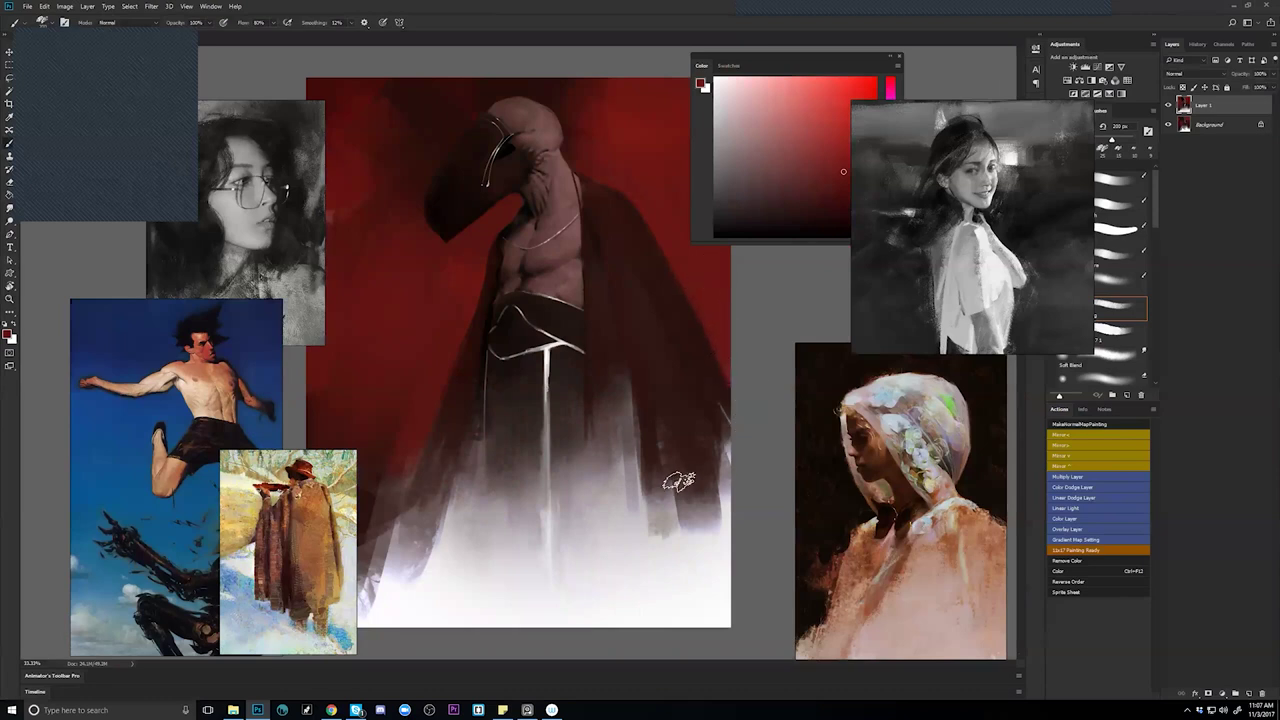
key(Tab)
key(ctrl+shift+h)
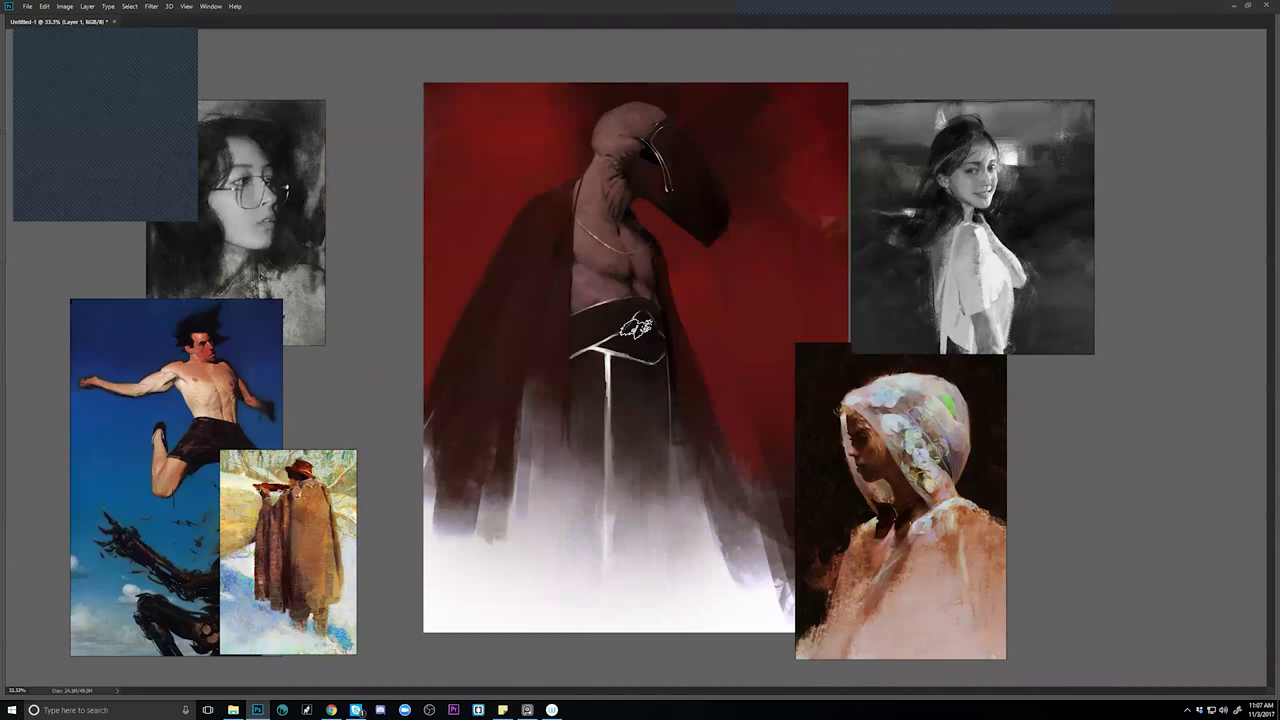
key(f)
key(f)
key(Tab)
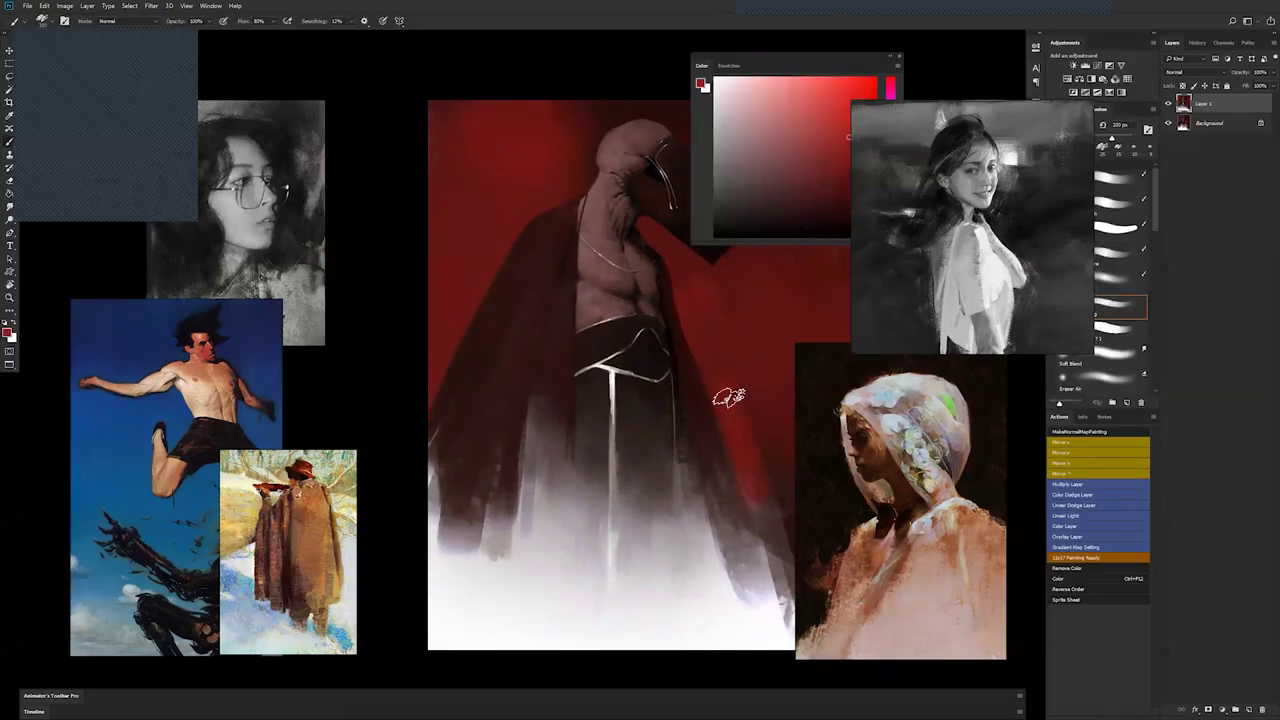
key(Tab)
drag(748, 423, 600, 329)
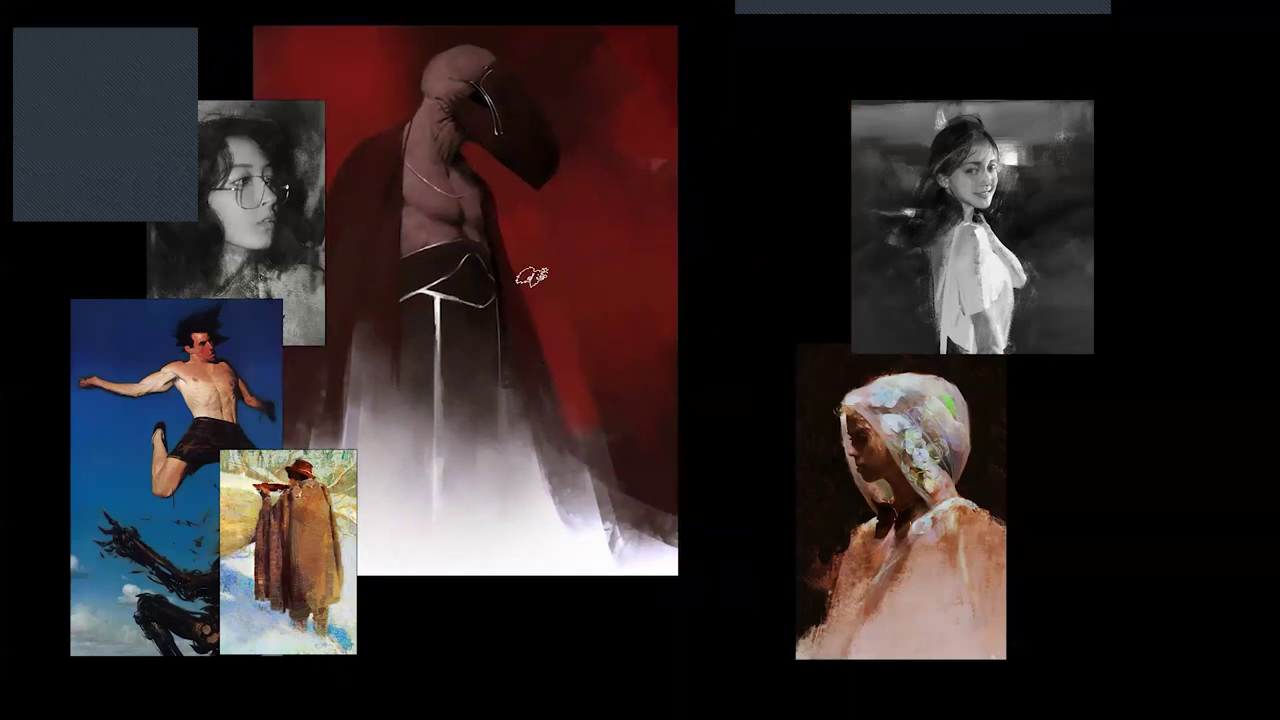
Adjust the brush size, recentre the painting between the reference pictures, and flip its view horizontally.
key(bracketleft)
key(bracketleft)
key(bracketleft)
key(])
key(])
key(])
key(])
key(])
drag(670, 491, 788, 565)
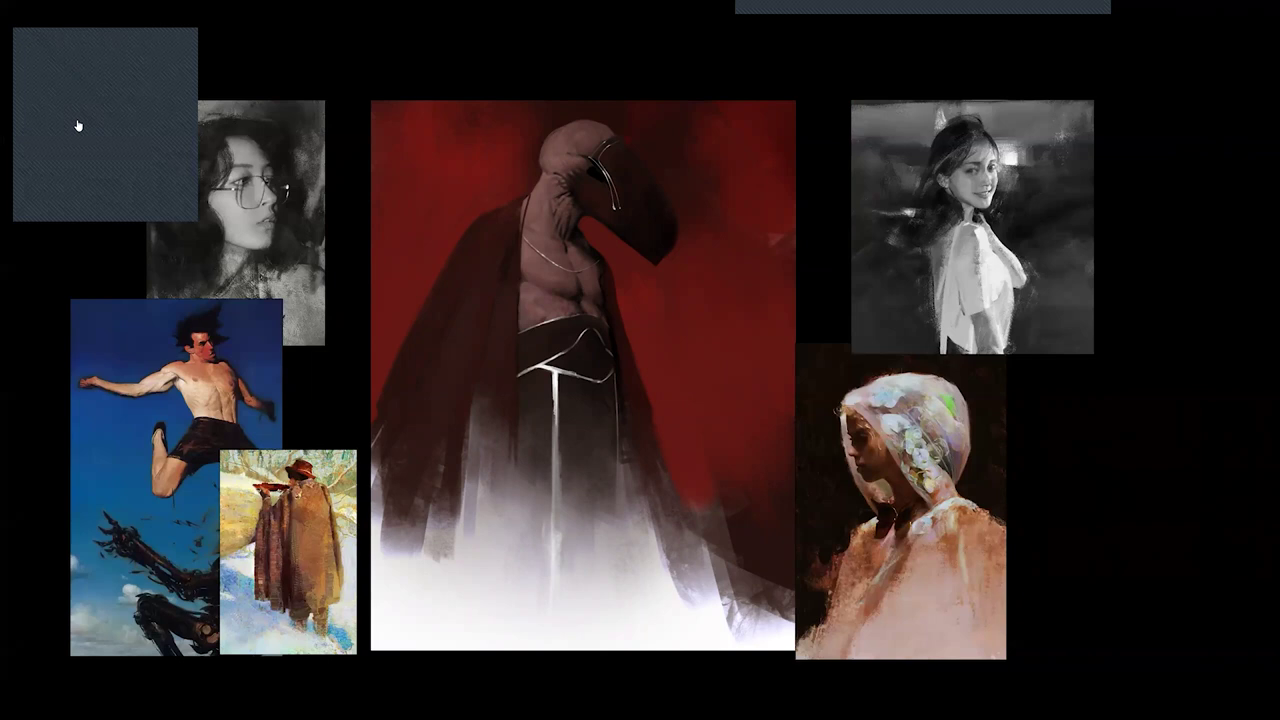
key(ctrl+shift+h)
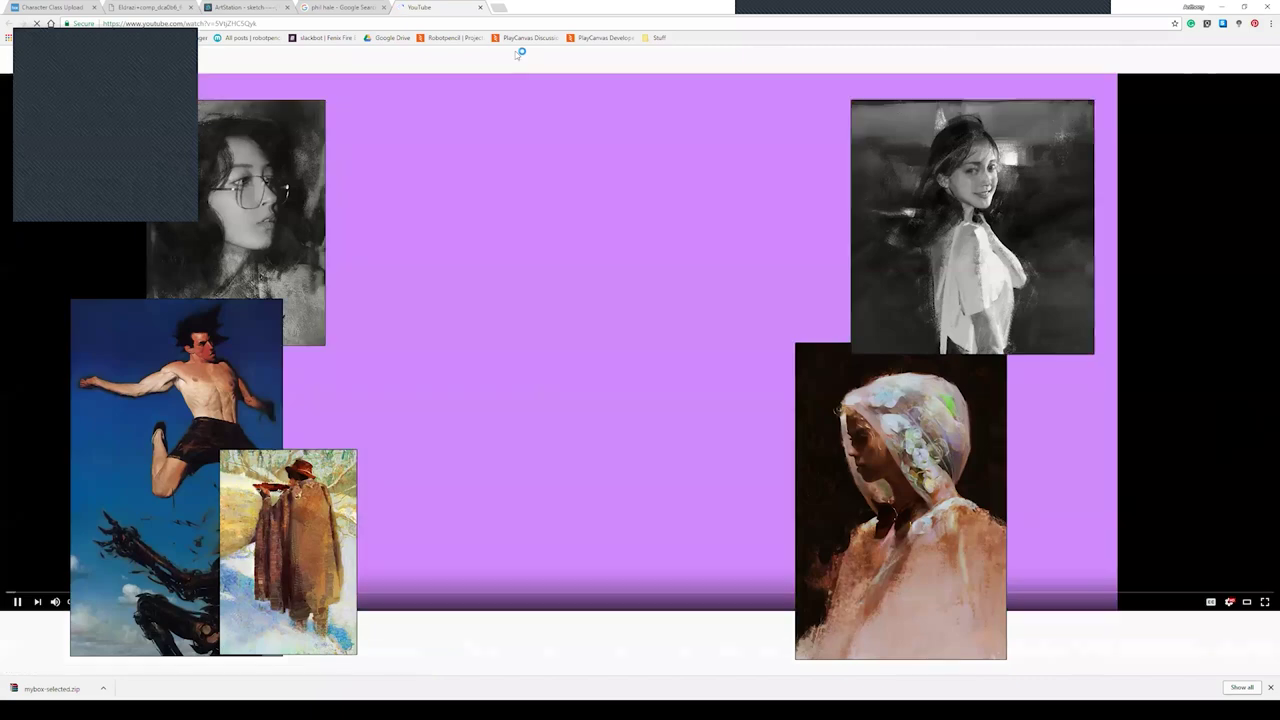
Move the floating reference pictures apart to uncover the chat window and the YouTube video's title and details.
scroll(540, 426, down, 5)
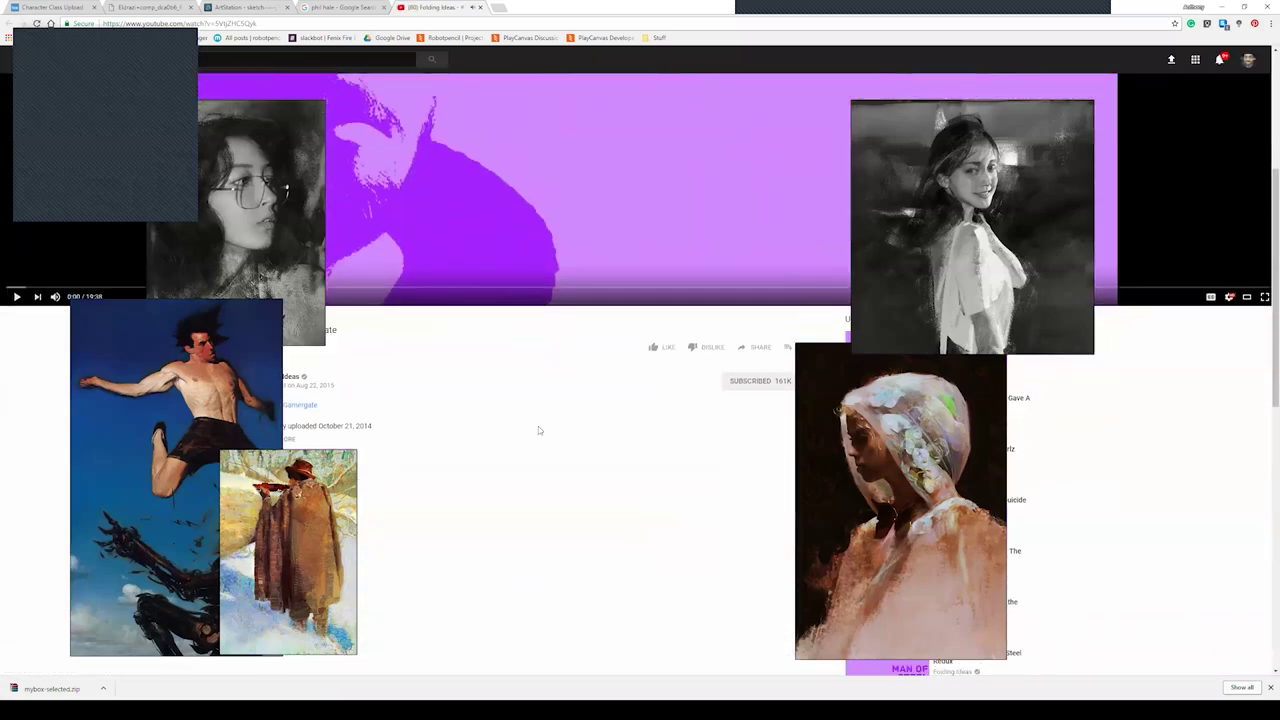
scroll(354, 381, up, 1)
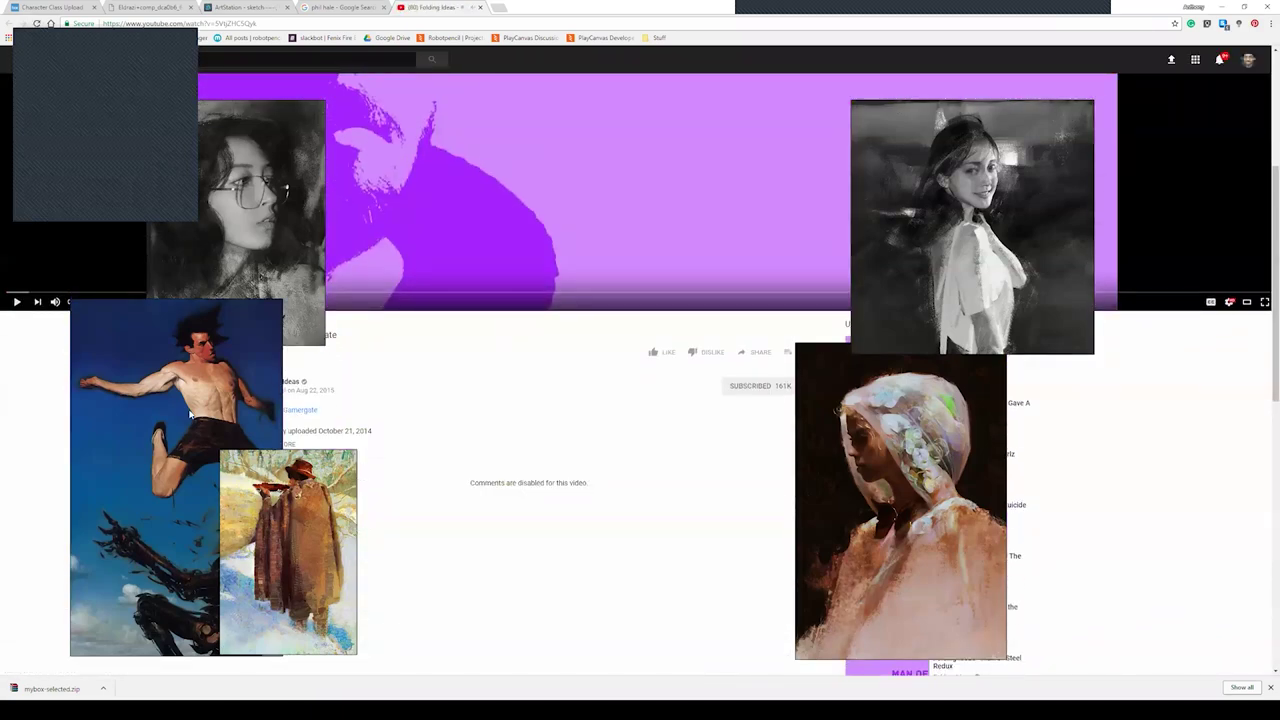
drag(190, 414, 89, 484)
drag(292, 474, 300, 524)
drag(268, 300, 241, 435)
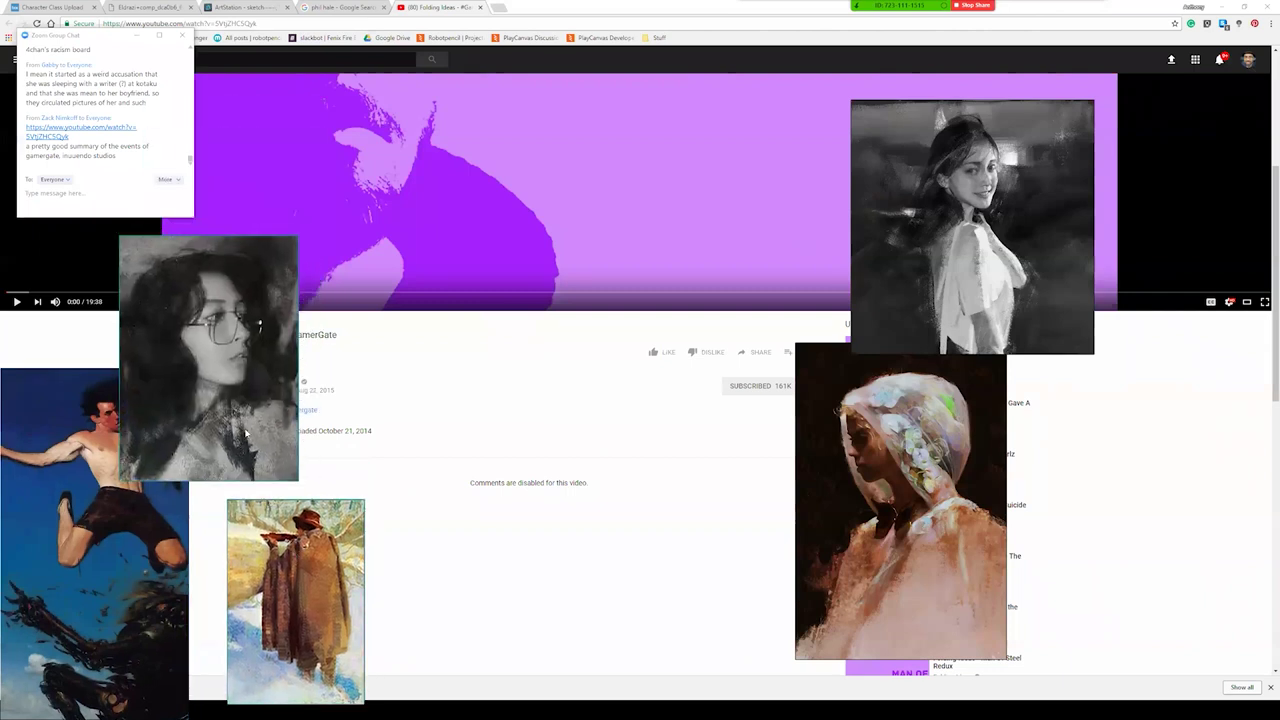
drag(959, 486, 1118, 529)
drag(972, 227, 1101, 248)
scroll(581, 463, up, 1)
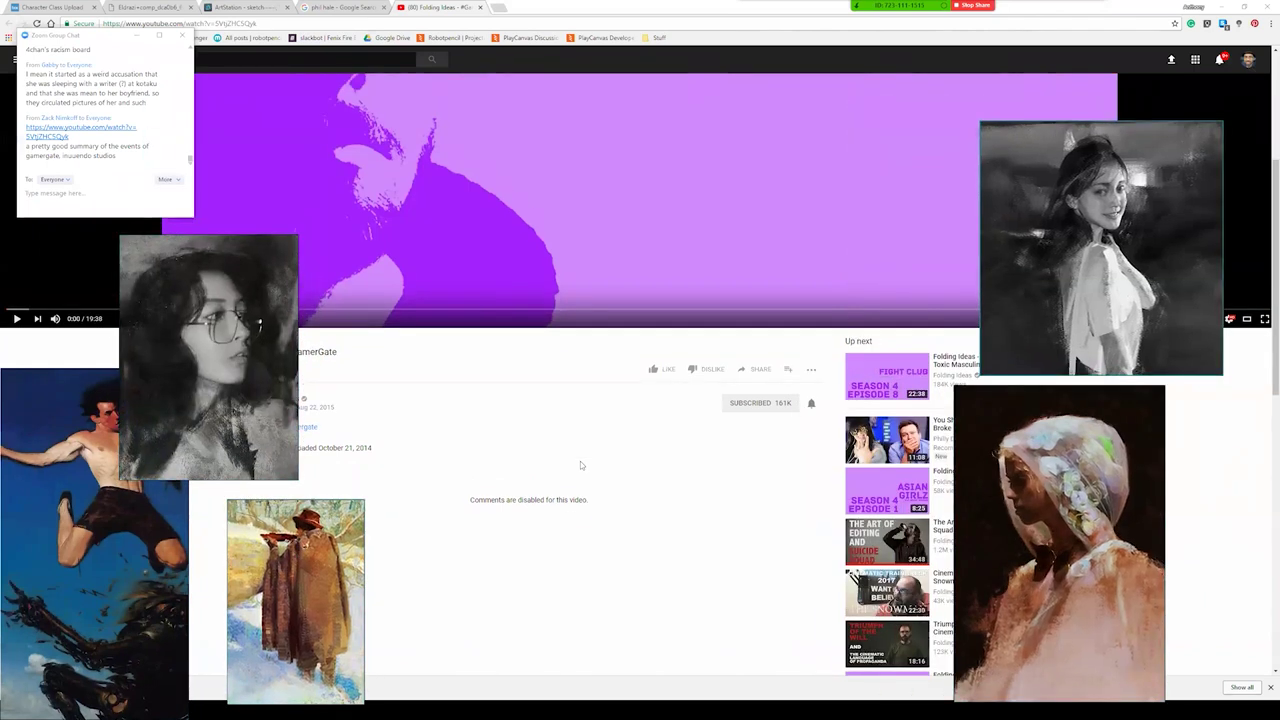
scroll(581, 465, down, 2)
scroll(581, 463, up, 1)
drag(1016, 452, 926, 456)
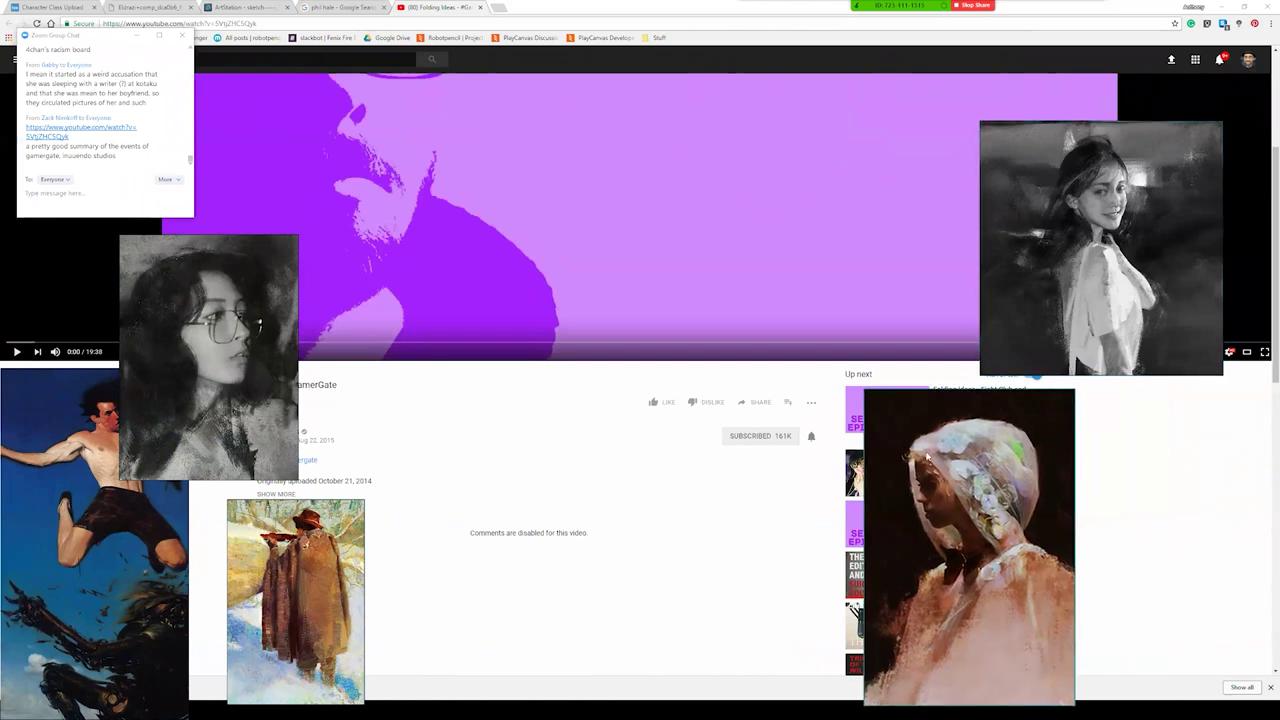
drag(227, 308, 508, 524)
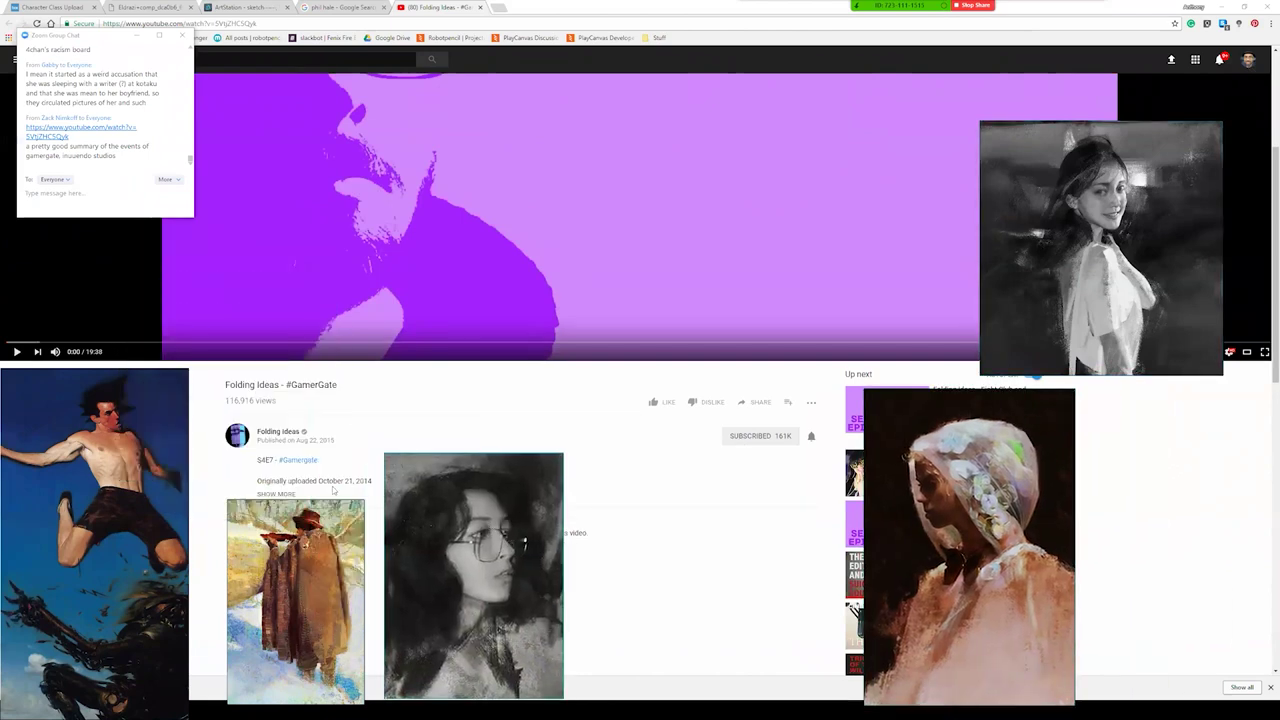
Expand the YouTube video's description and read it in full.
click(287, 494)
scroll(316, 478, down, 4)
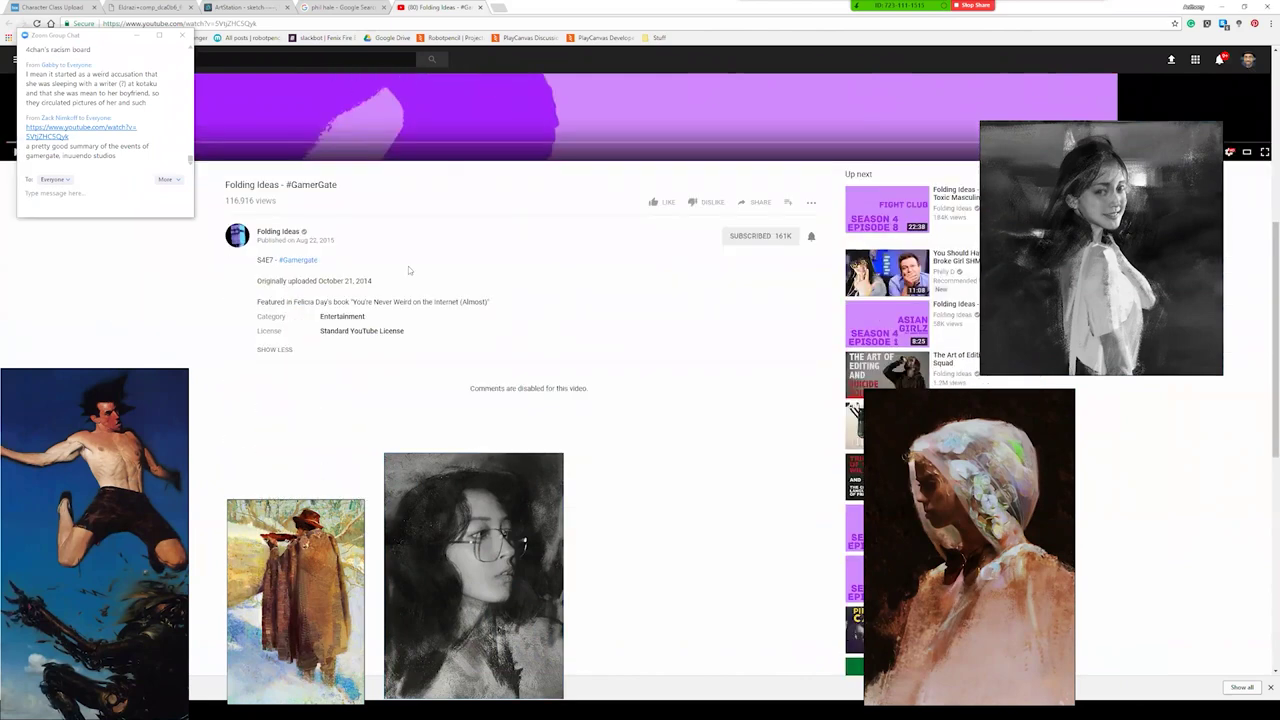
scroll(379, 321, up, 1)
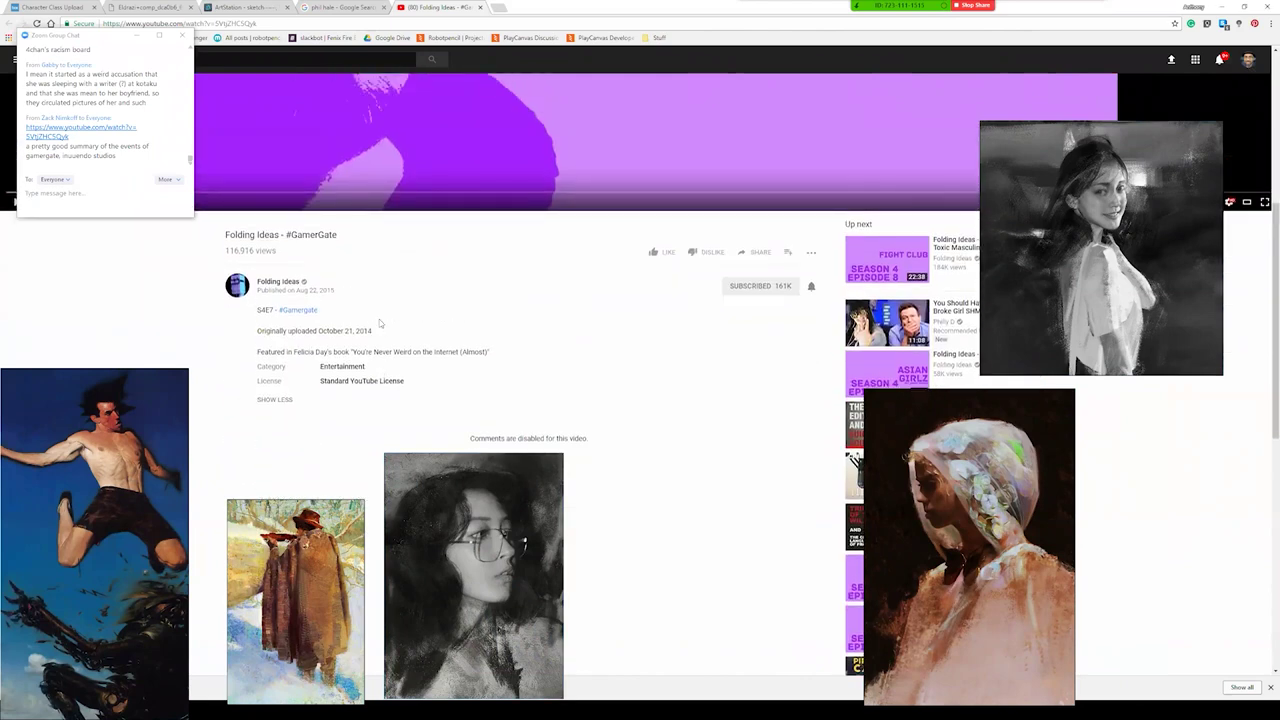
Line up the leaping man, cloaked rifleman and glasses portrait references side by side below the chat window.
drag(140, 420, 171, 343)
drag(302, 581, 313, 518)
drag(505, 486, 476, 440)
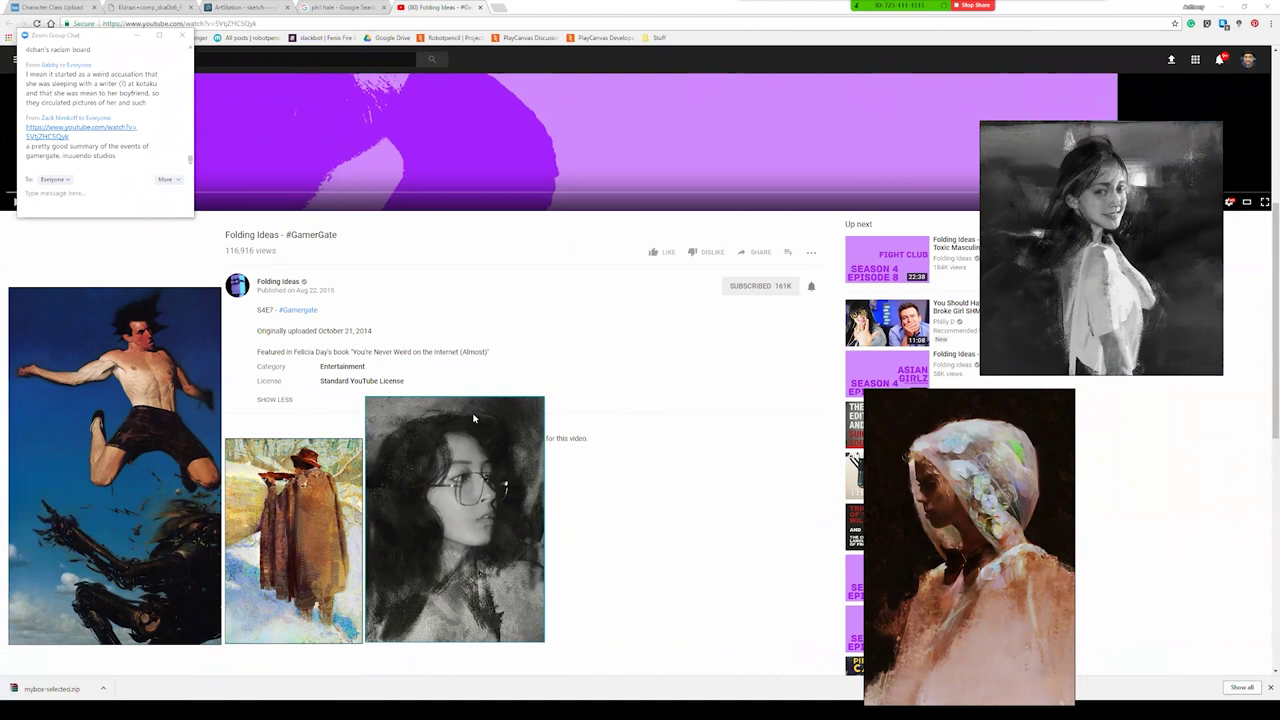
mouse_move(475, 422)
mouse_down()
mouse_move(472, 340)
mouse_move(362, 195)
mouse_move(476, 381)
mouse_move(472, 408)
mouse_up()
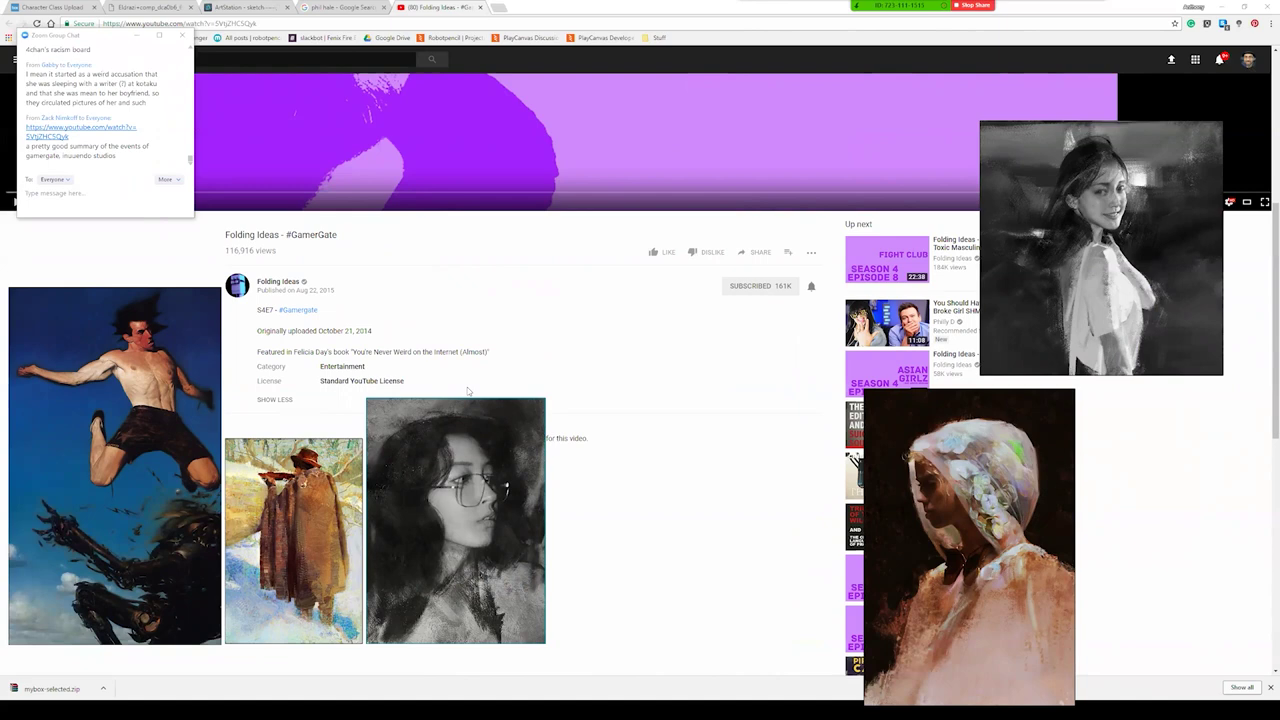
Go back up to the video player and minimize the browser to return to the painting.
scroll(490, 233, up, 1)
scroll(491, 236, up, 4)
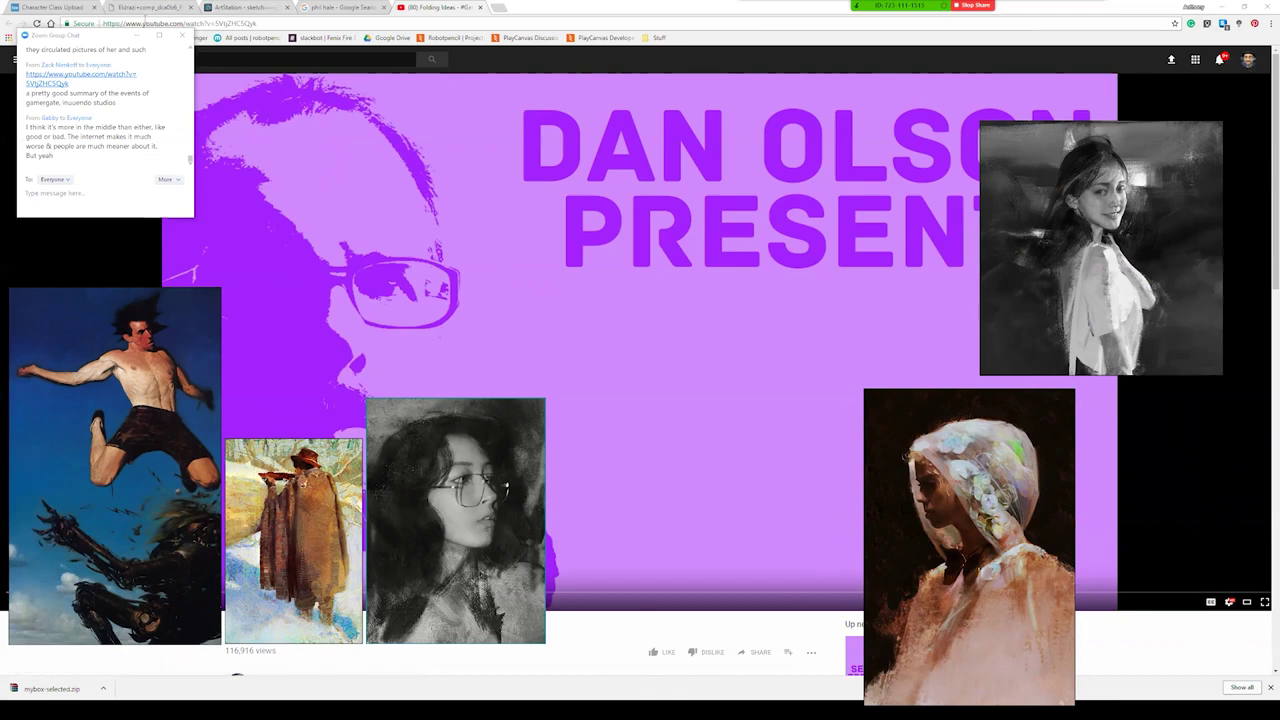
click(1229, 6)
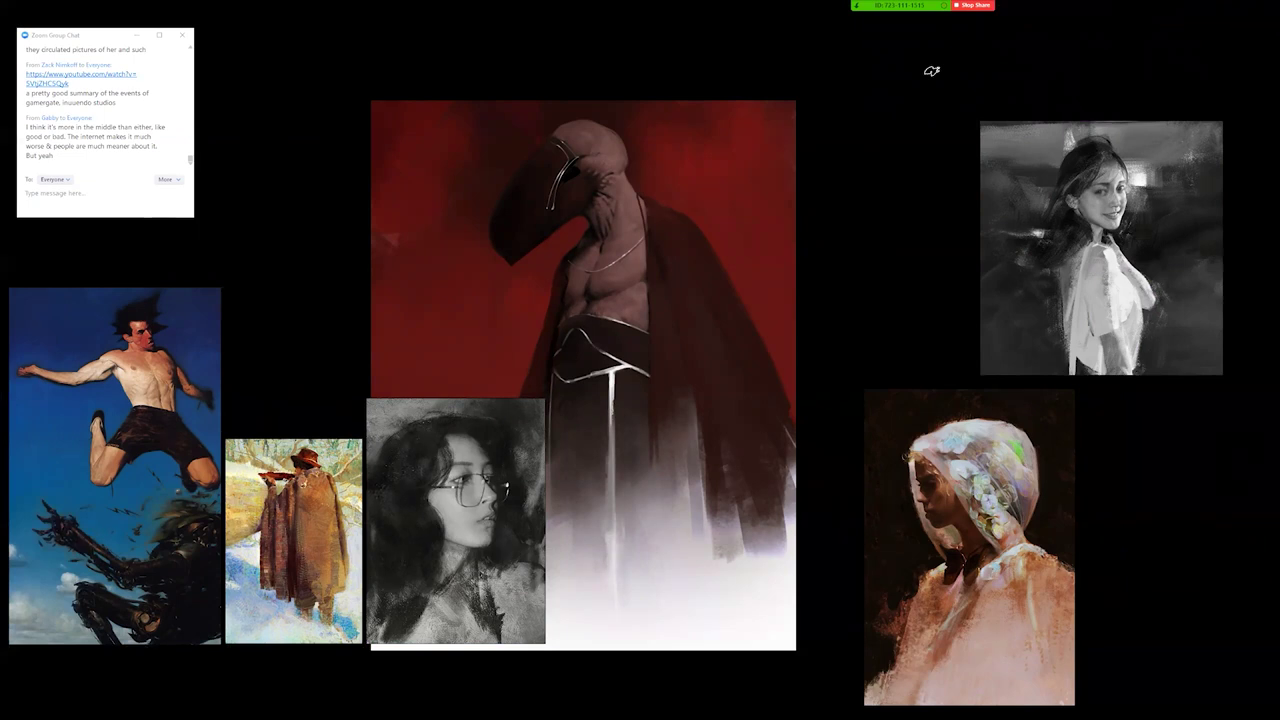
Examine the painting's overall composition in both normal and mirrored orientation between the reference pictures.
drag(668, 310, 643, 267)
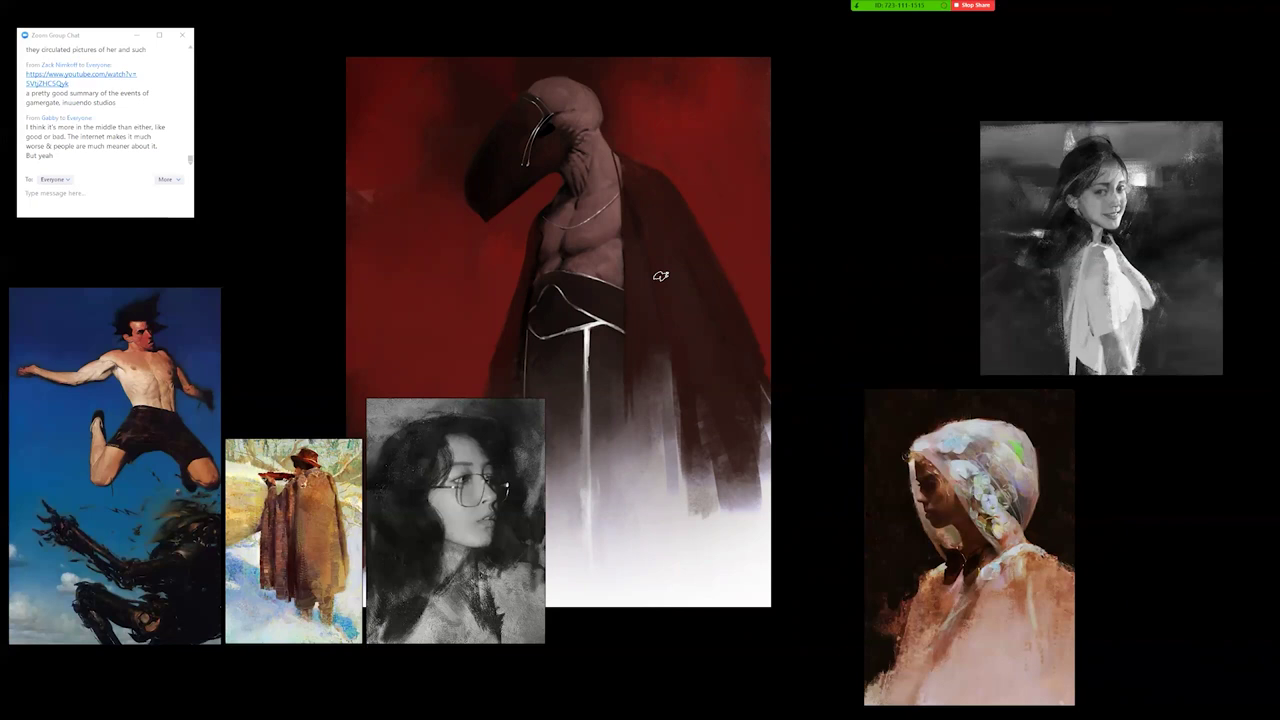
drag(637, 269, 616, 301)
key(alt+shift+h)
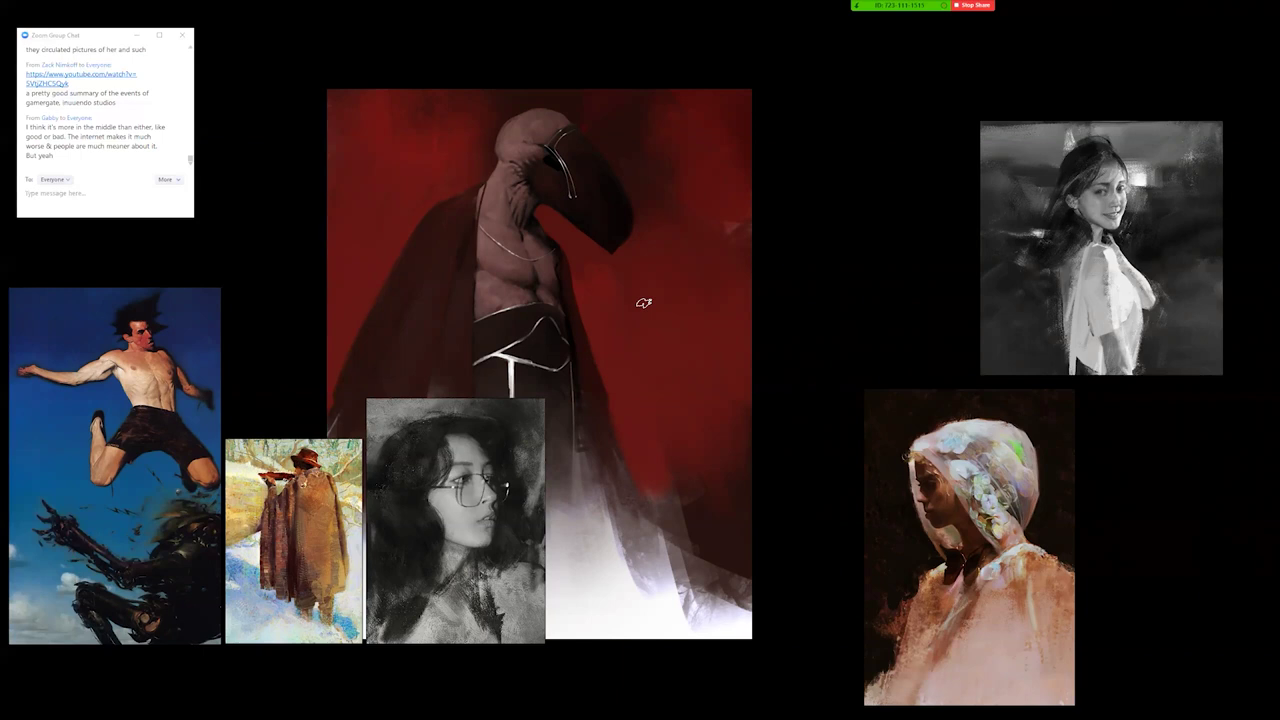
drag(643, 302, 712, 292)
key(alt+shift+h)
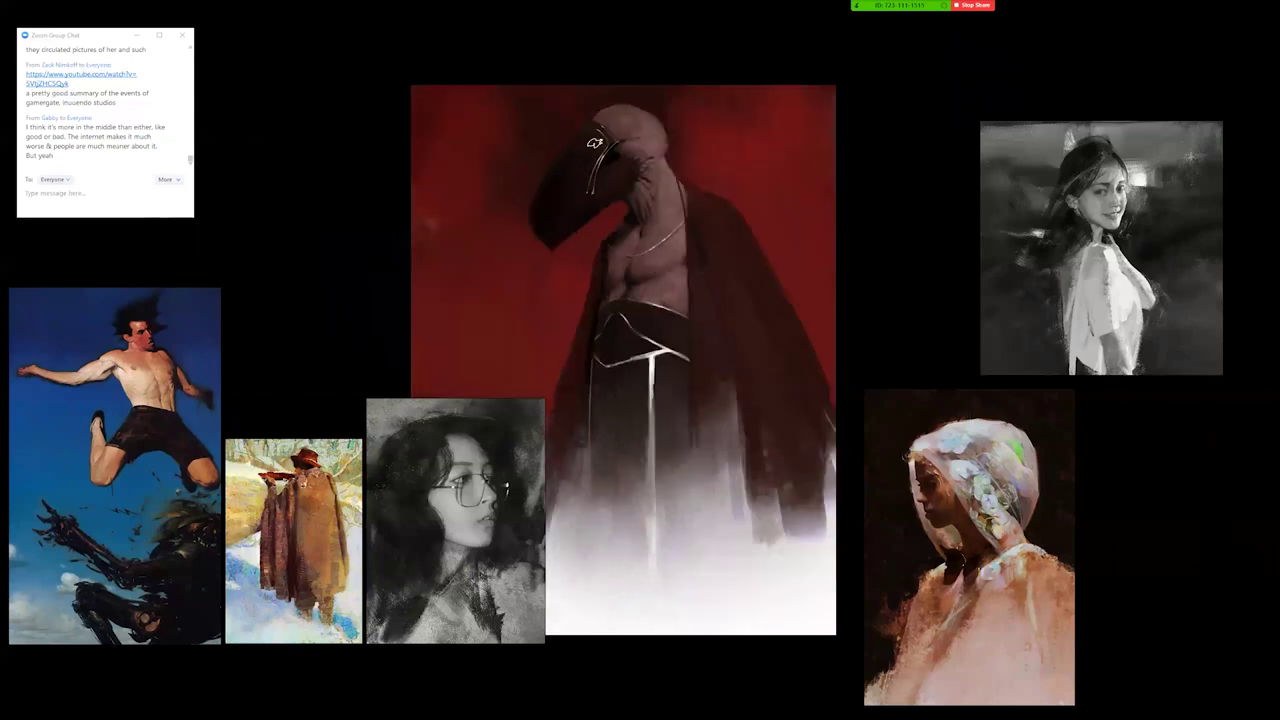
drag(584, 328, 610, 228)
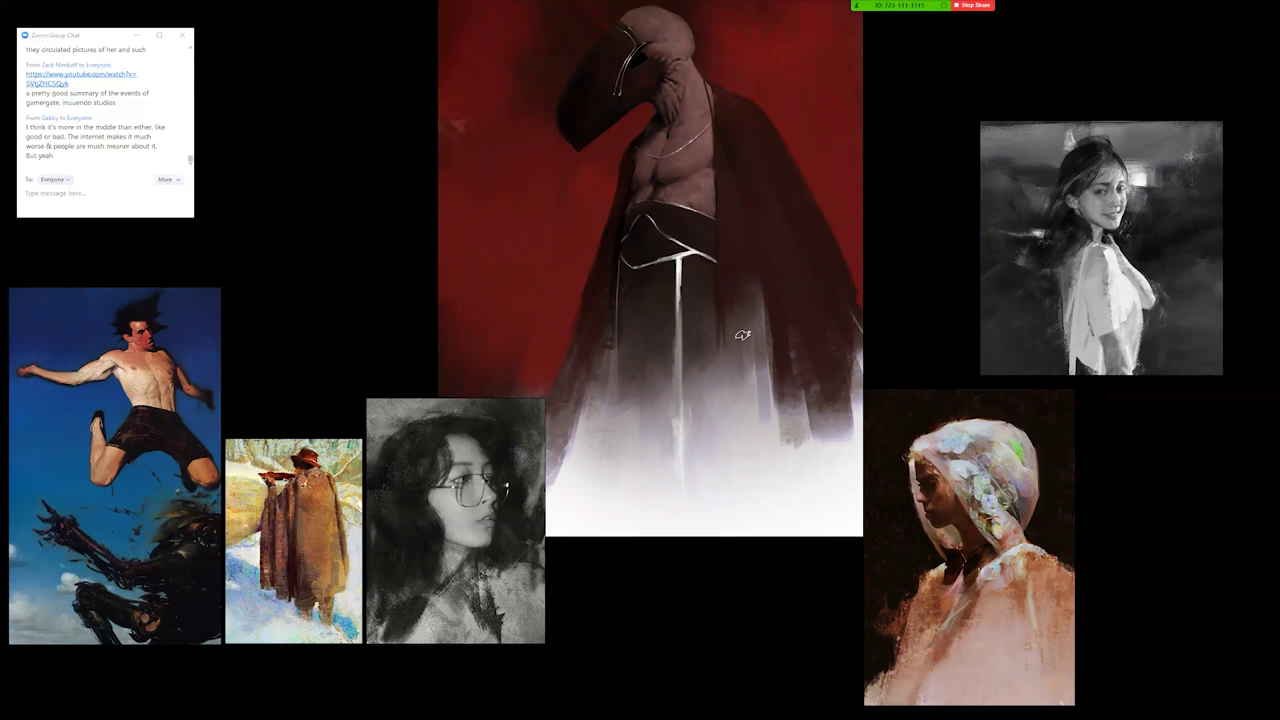
drag(743, 341, 697, 438)
key(alt+shift+h)
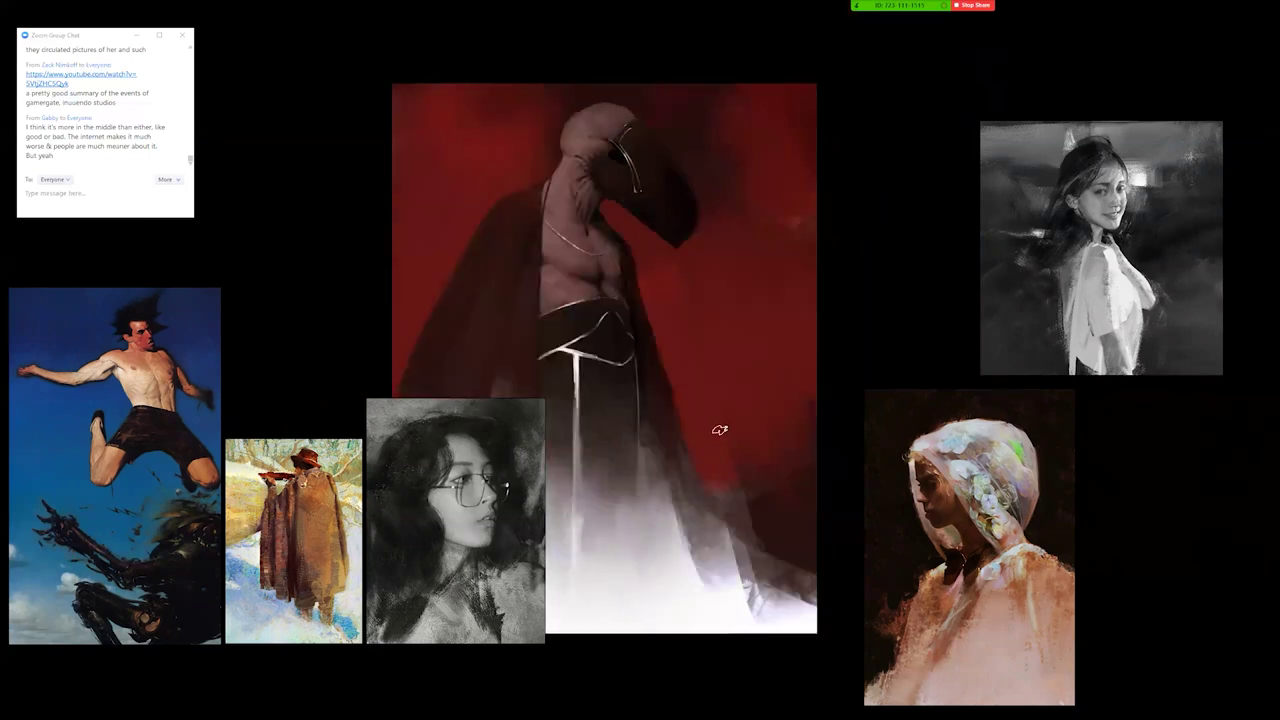
mouse_move(624, 357)
mouse_down()
mouse_move(721, 310)
mouse_move(676, 278)
mouse_up()
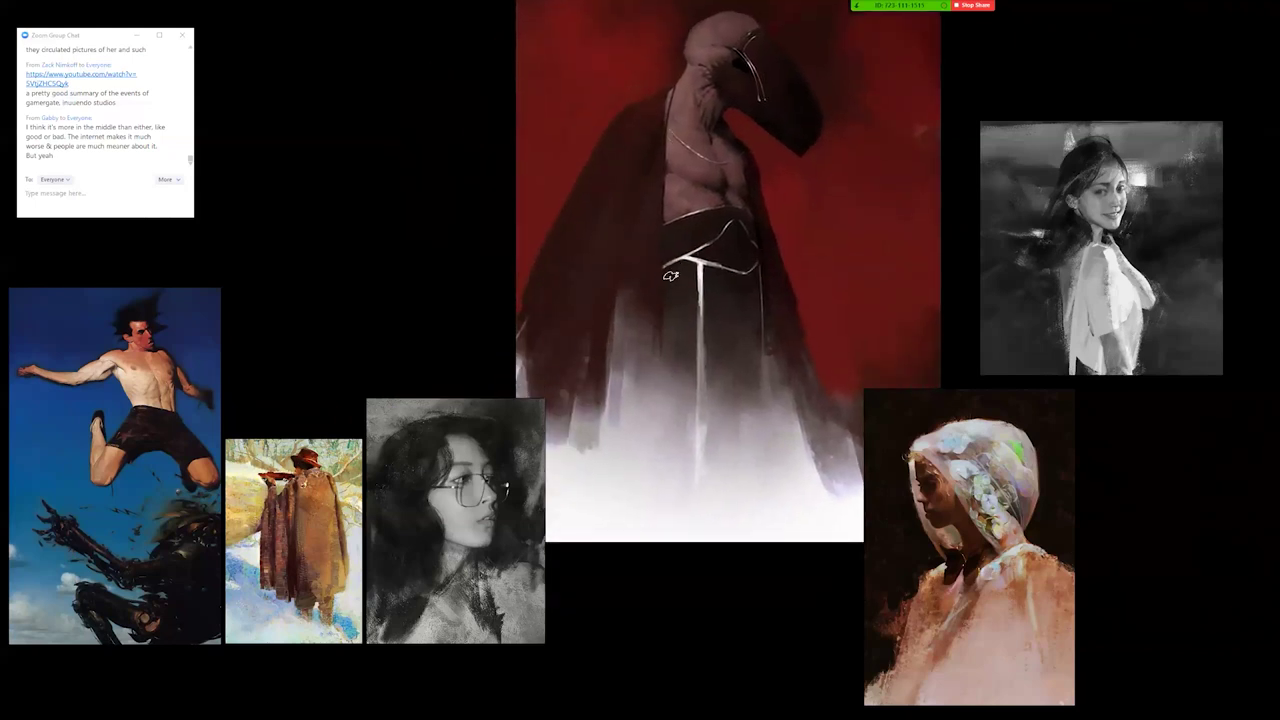
Draw a thin white angular line beside the robe's central stripe, continue it straight down, and add a short line across the waistband.
ctrl+click(675, 294)
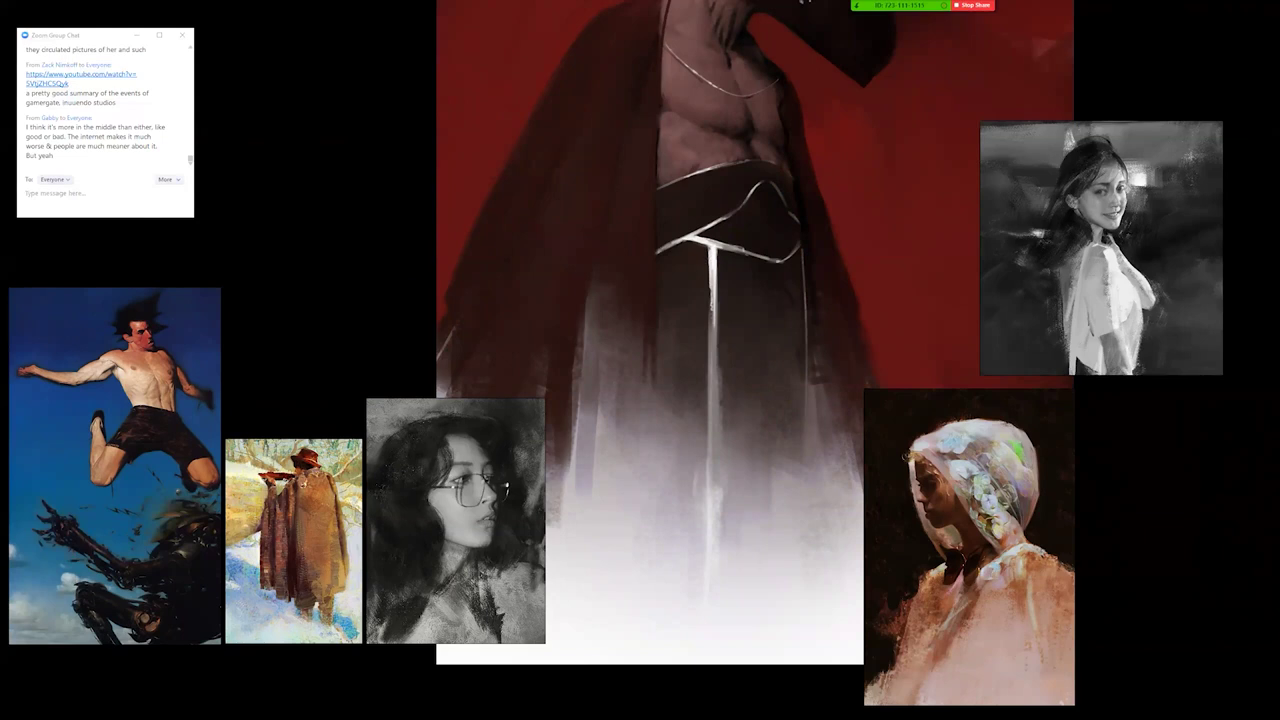
mouse_move(706, 252)
mouse_down()
mouse_move(669, 313)
mouse_move(698, 343)
mouse_up()
drag(663, 299, 600, 298)
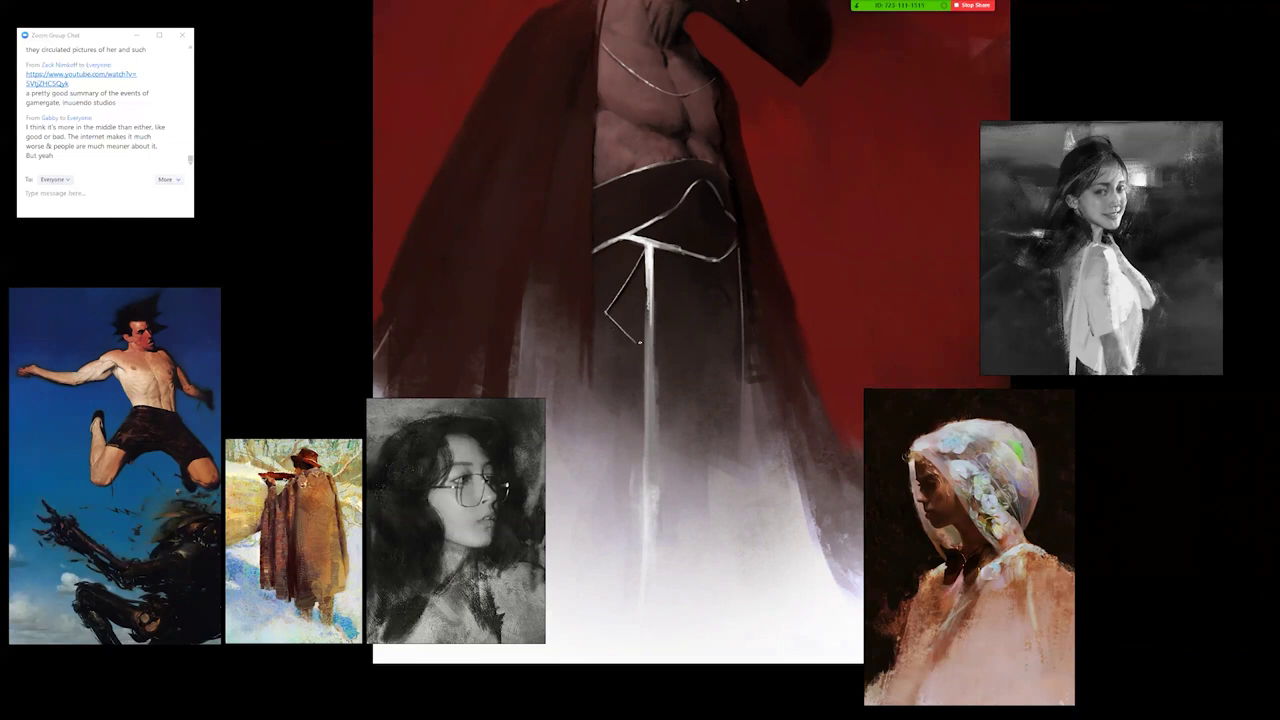
drag(636, 342, 633, 424)
drag(703, 346, 678, 438)
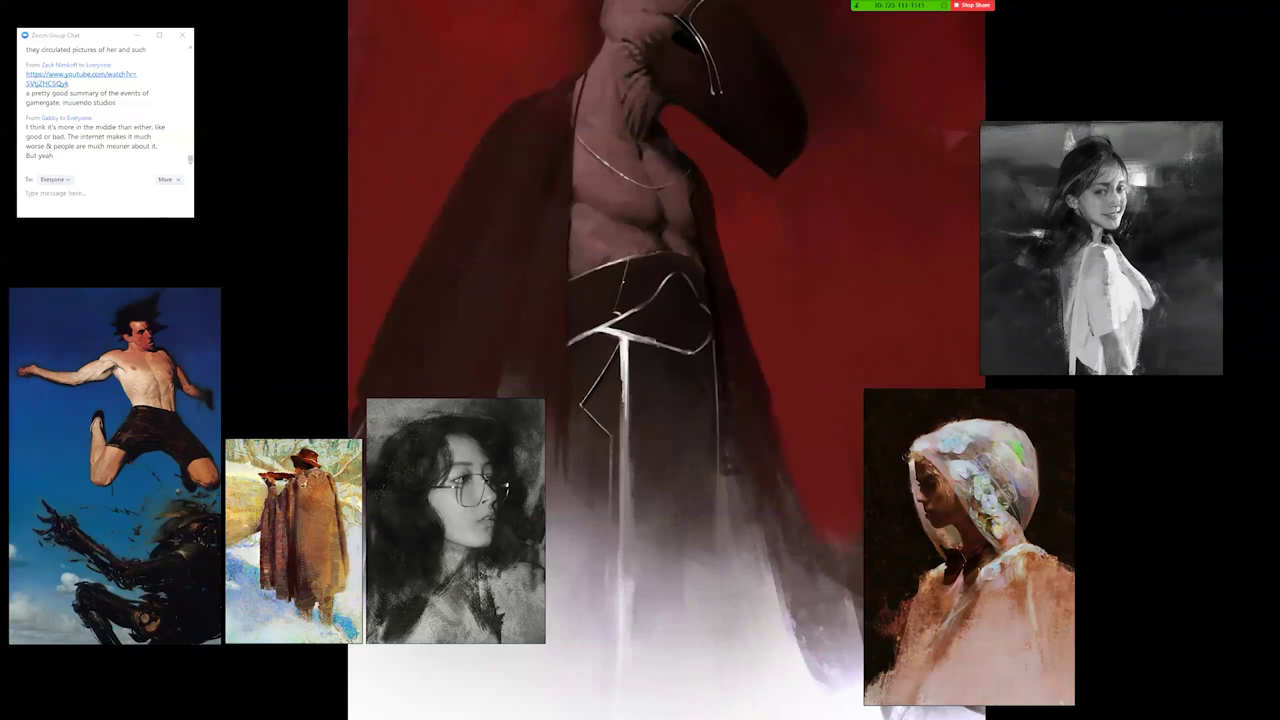
Check the robe's new white linework in mirrored orientation and at reduced size.
key(h)
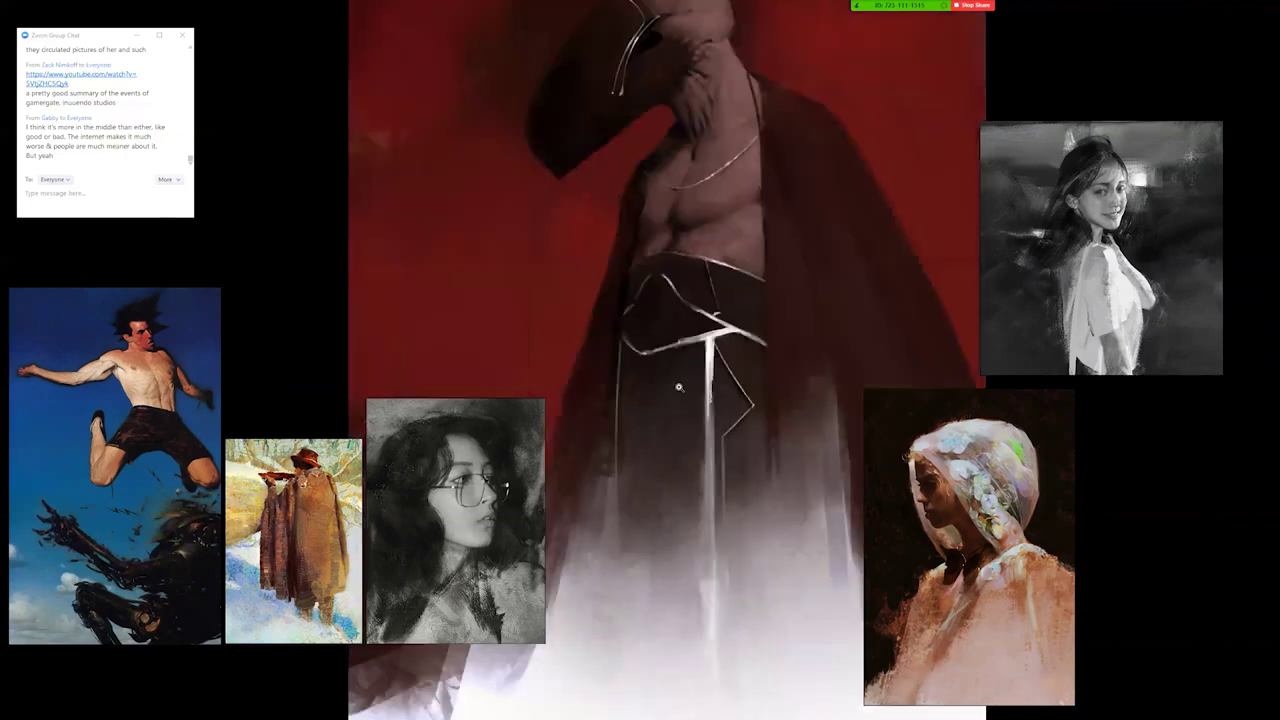
alt+click(680, 422)
alt+click(680, 422)
scroll(680, 422, up, 4)
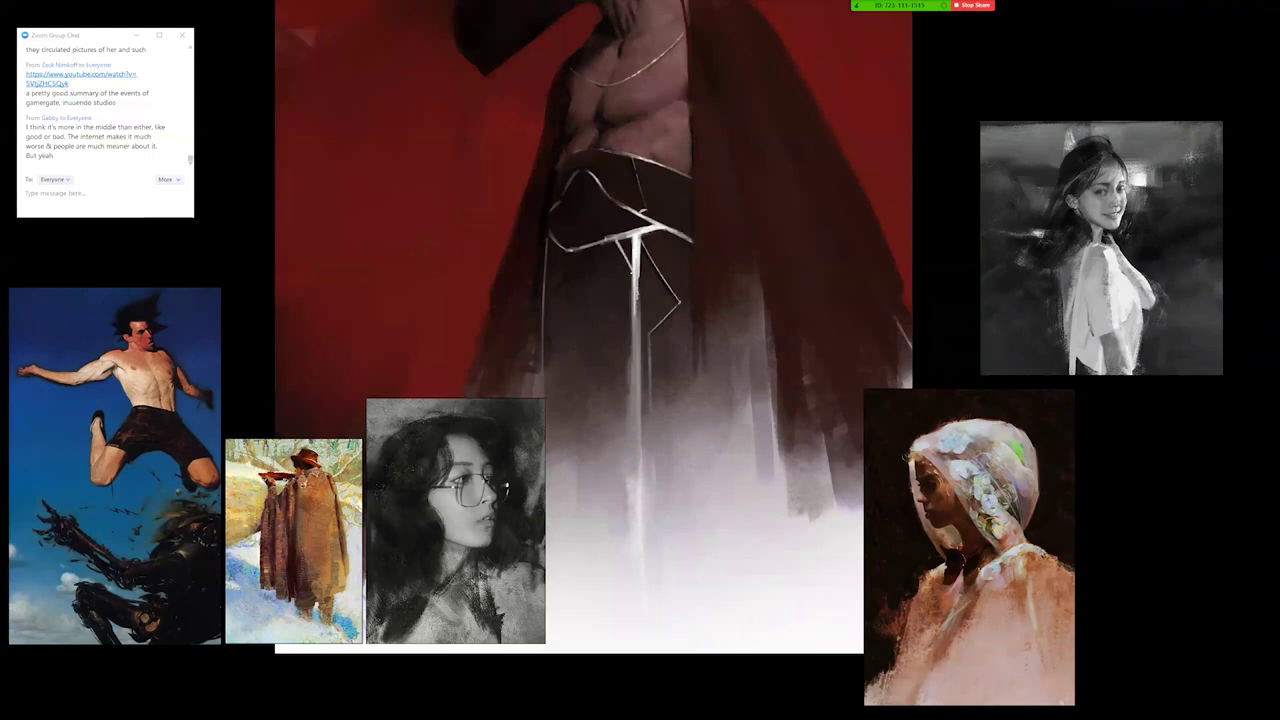
scroll(623, 370, down, 3)
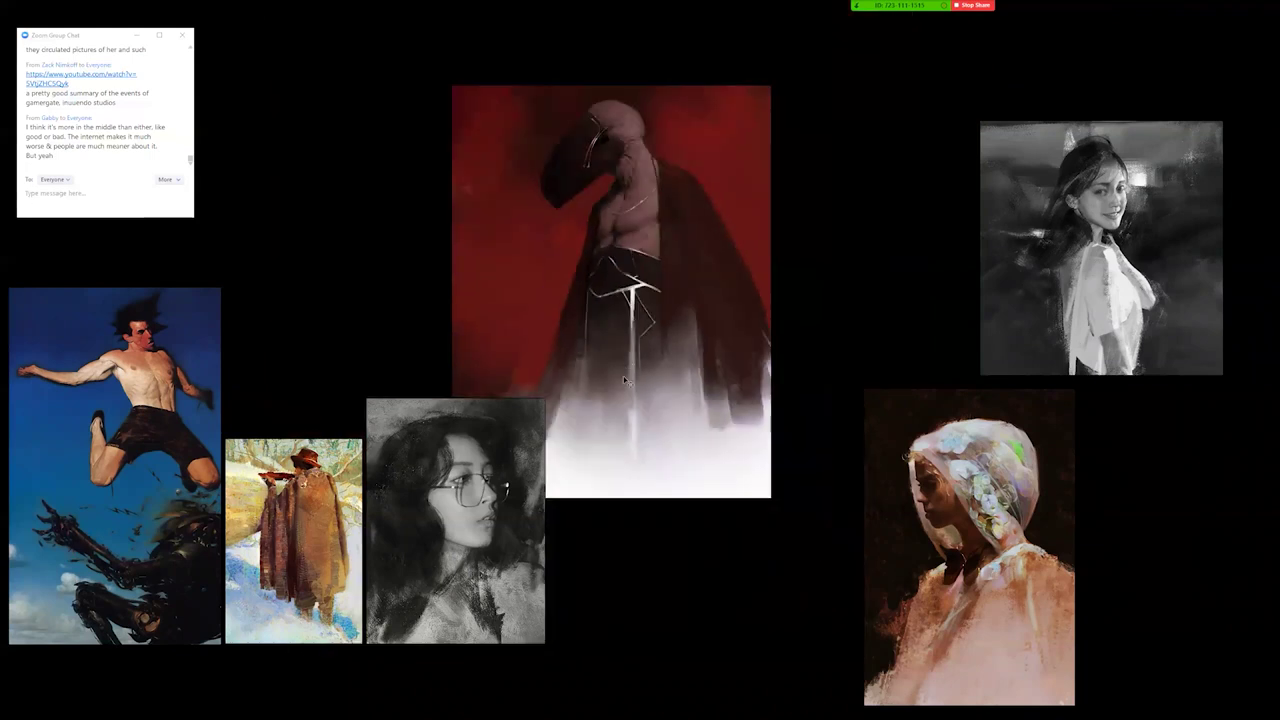
scroll(634, 297, up, 2)
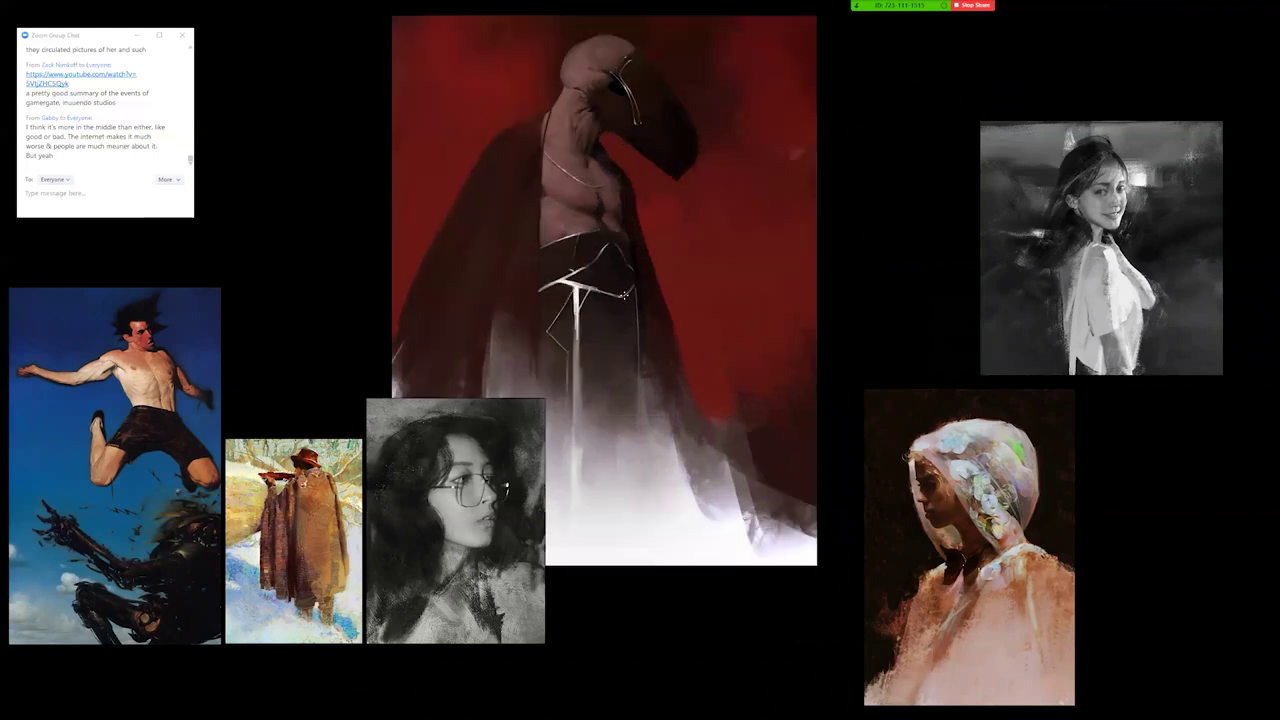
Add thin white lines forming a triangle between the waistband and central stripe, plus crossing lines inside the waistband's curved flap.
scroll(614, 303, up, 2)
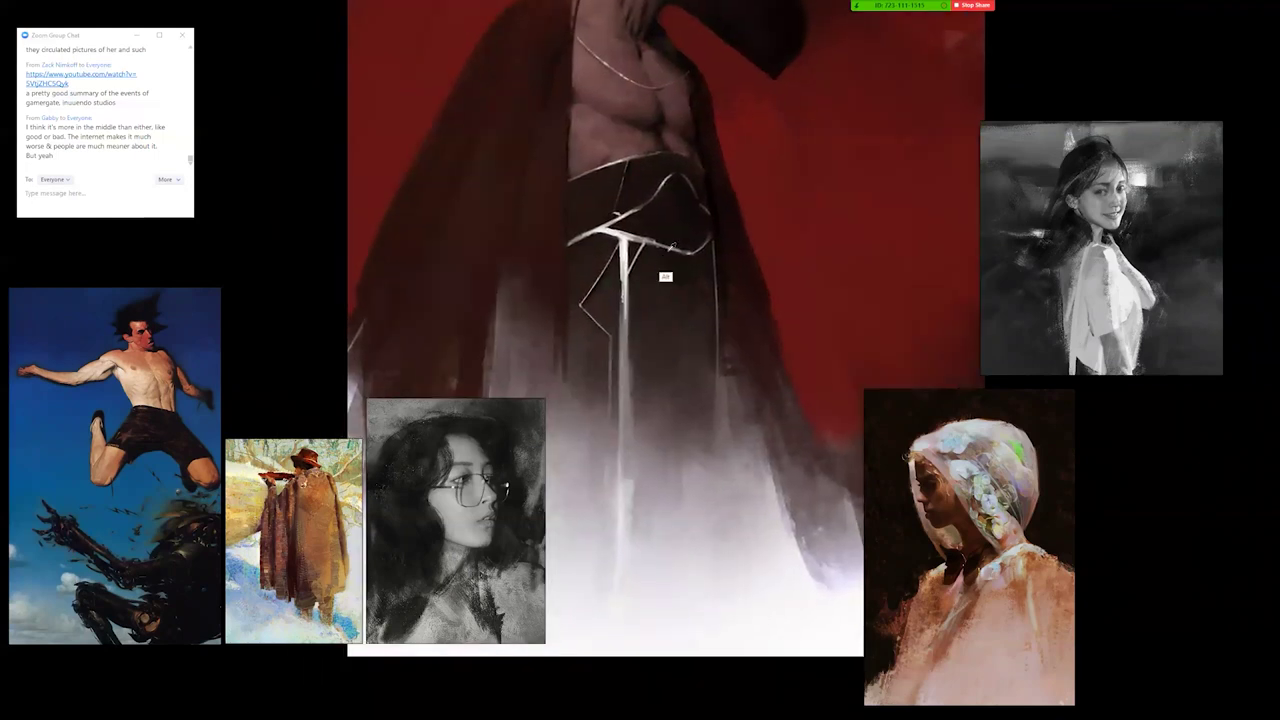
alt+click(674, 248)
mouse_move(677, 252)
mouse_down()
mouse_move(629, 297)
mouse_move(639, 287)
mouse_up()
drag(642, 224, 637, 288)
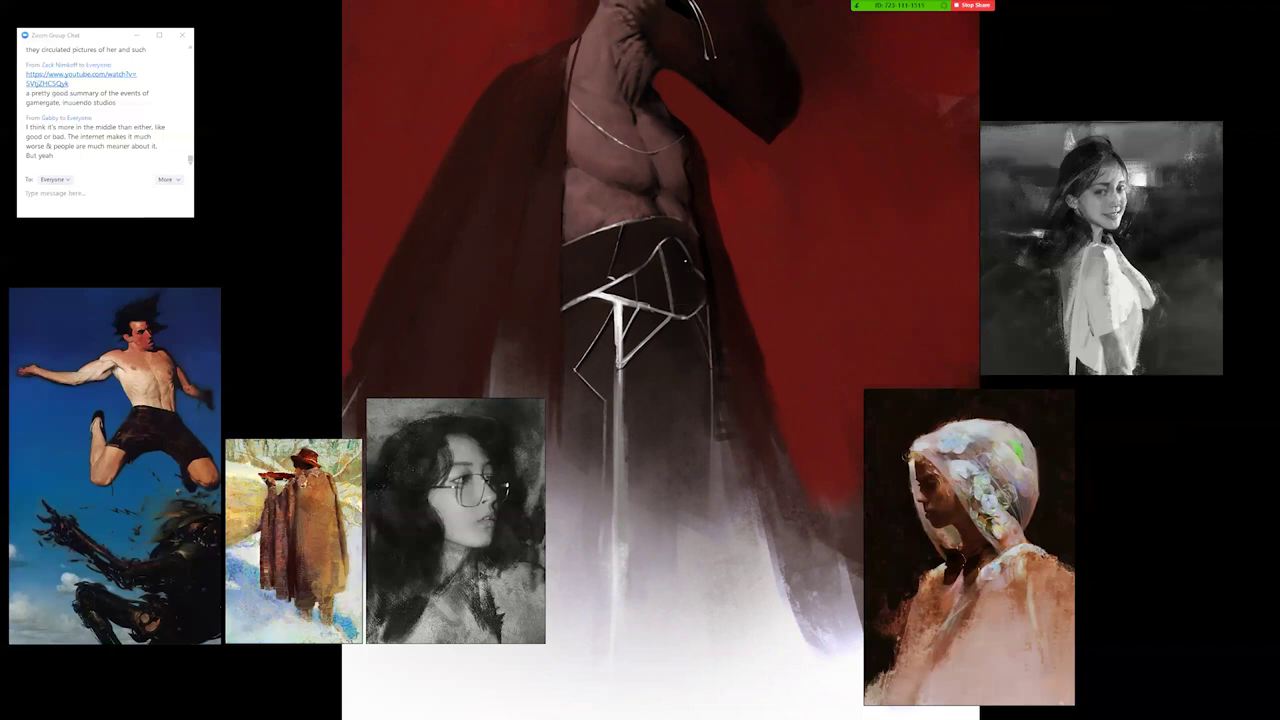
alt+click(642, 398)
scroll(693, 297, up, 2)
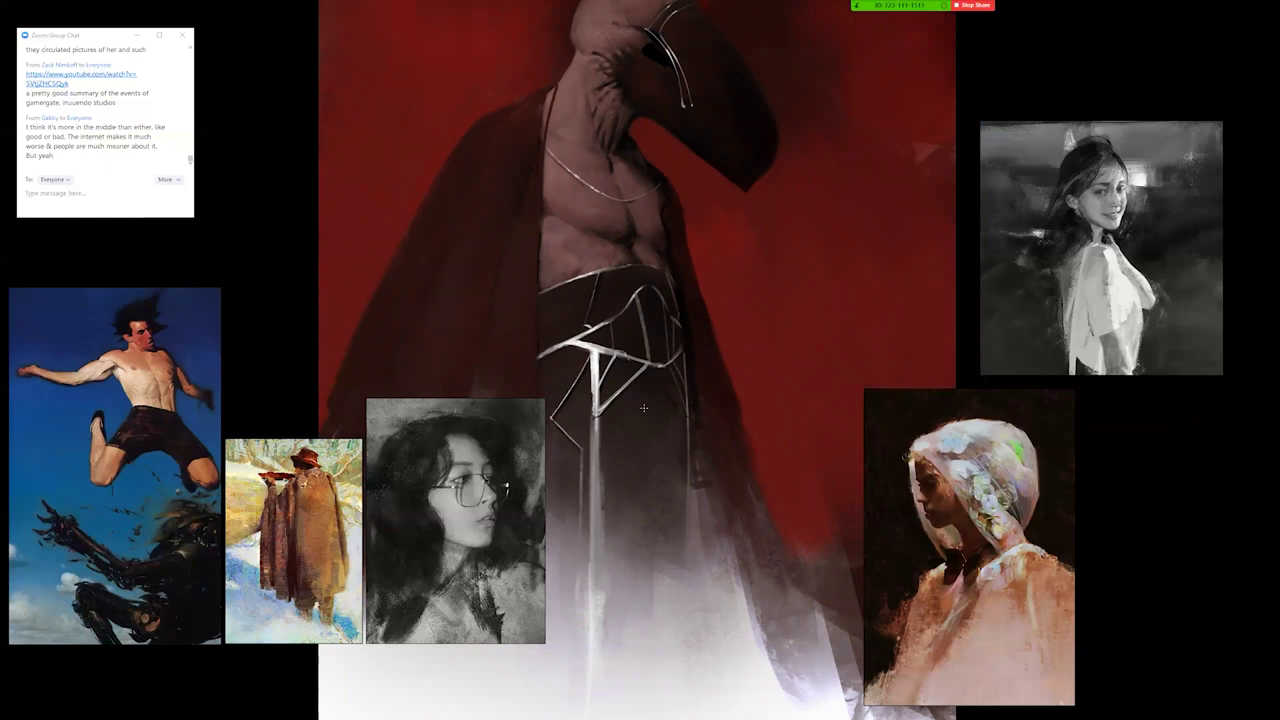
Close the lower end of the two thin white lines on the beaked mask with a short white stroke.
drag(629, 364, 655, 540)
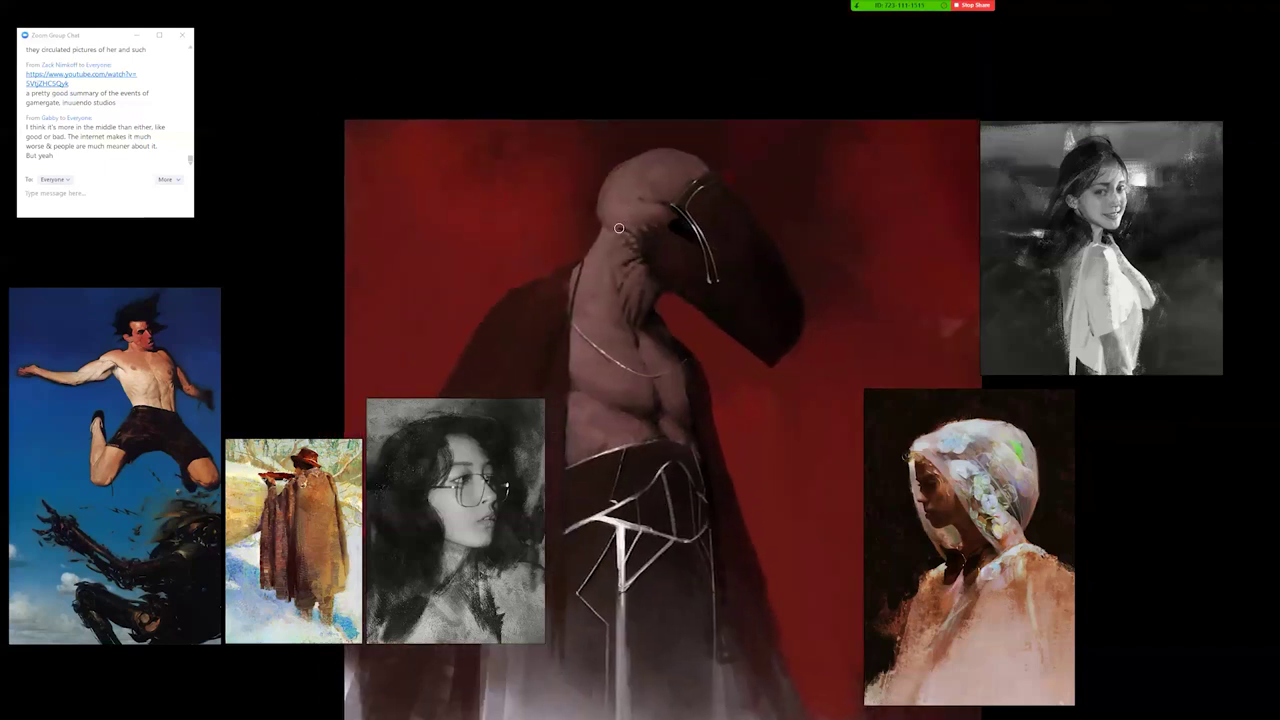
scroll(668, 345, down, 2)
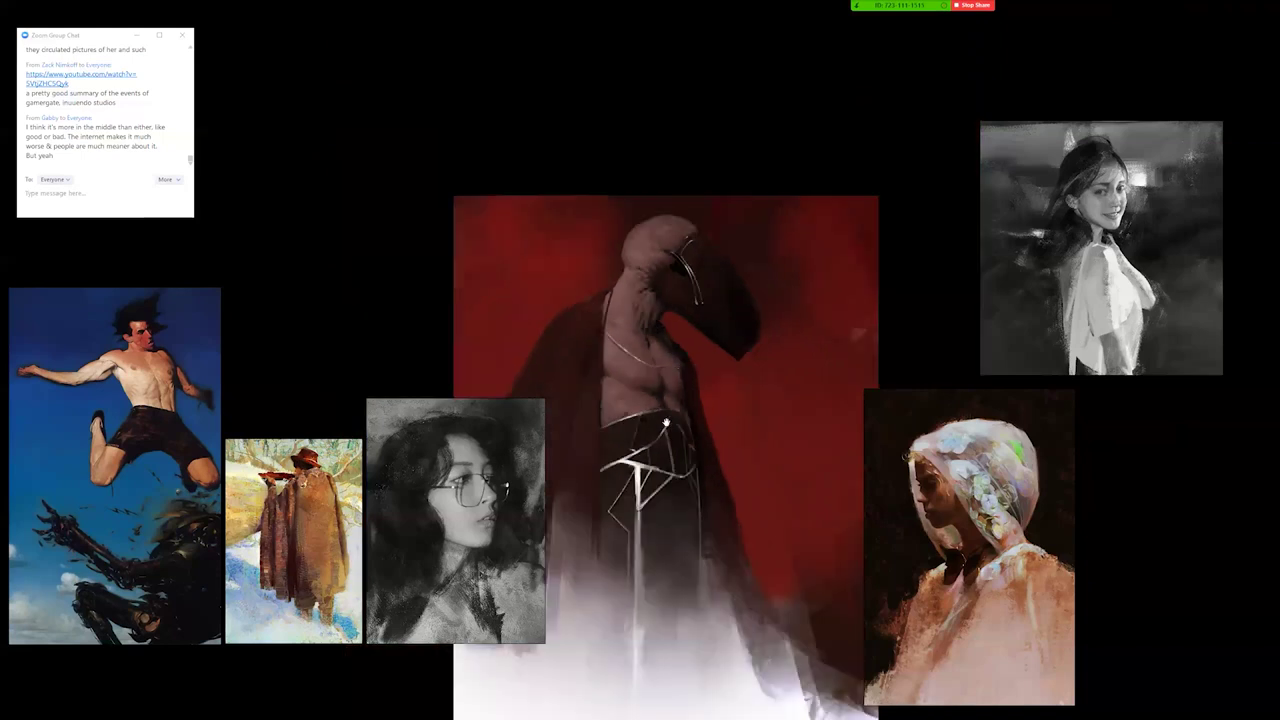
drag(663, 438, 669, 356)
scroll(718, 224, up, 3)
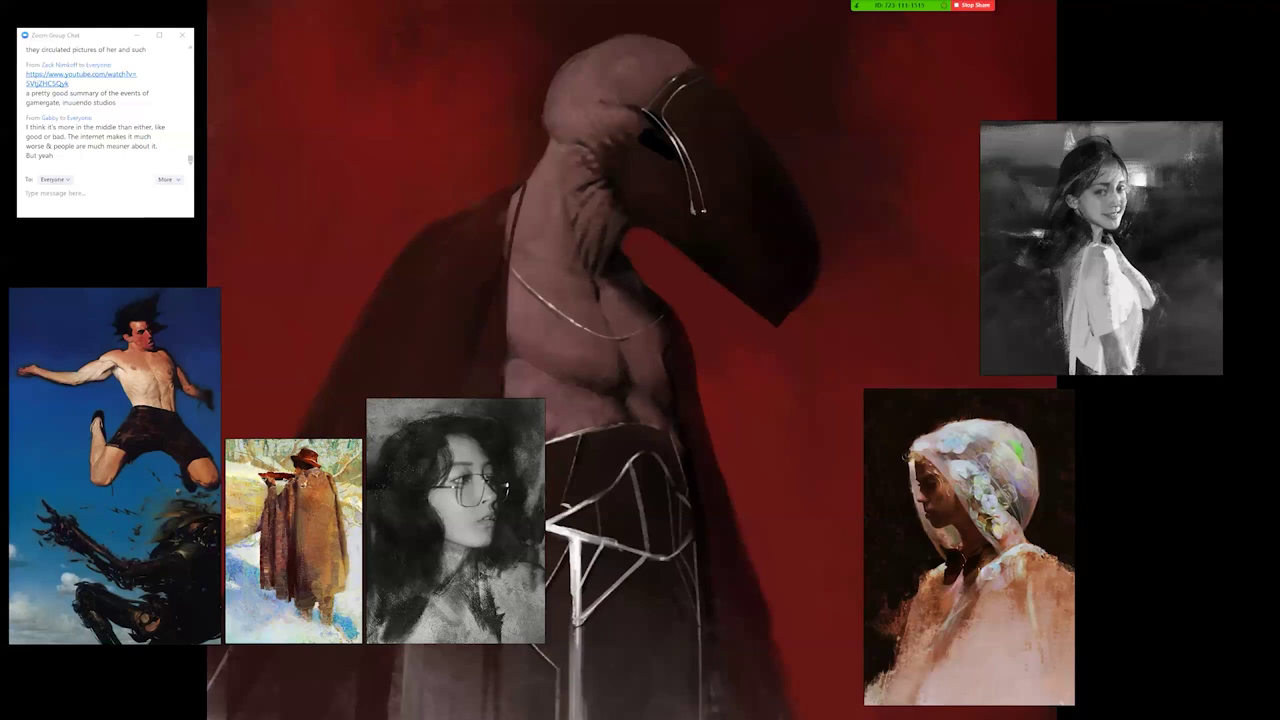
drag(693, 212, 705, 211)
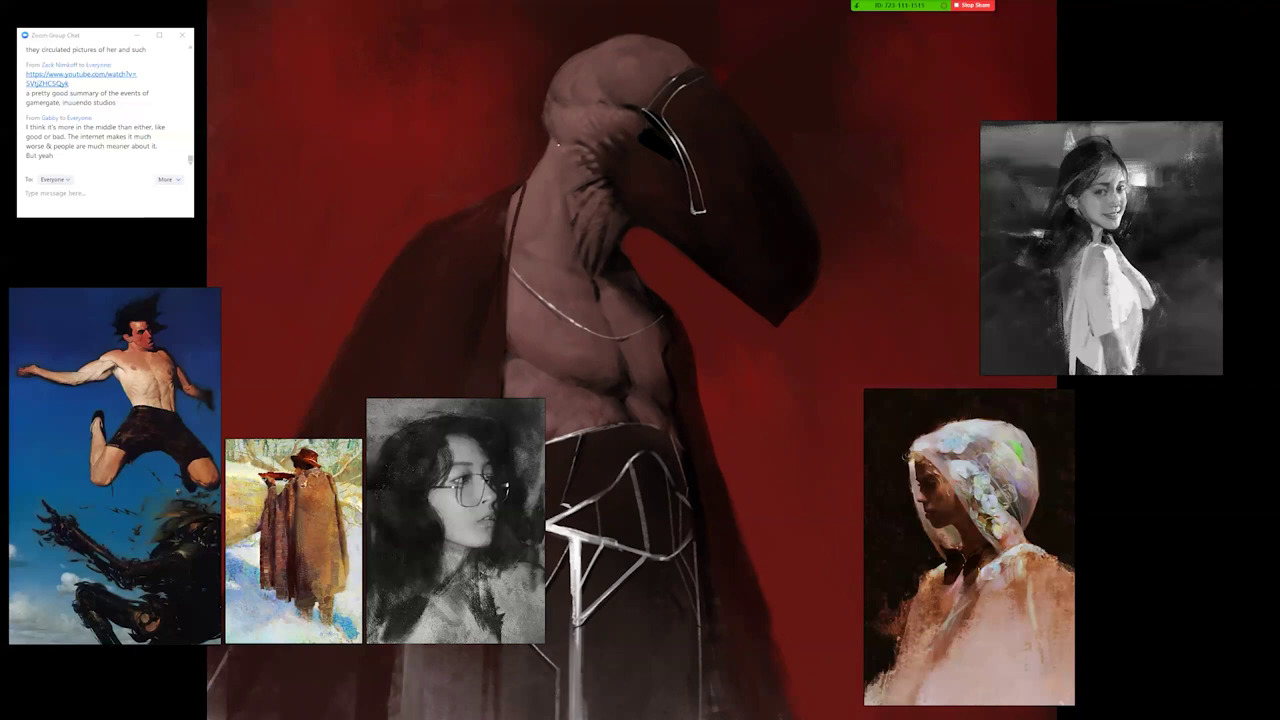
scroll(557, 289, down, 2)
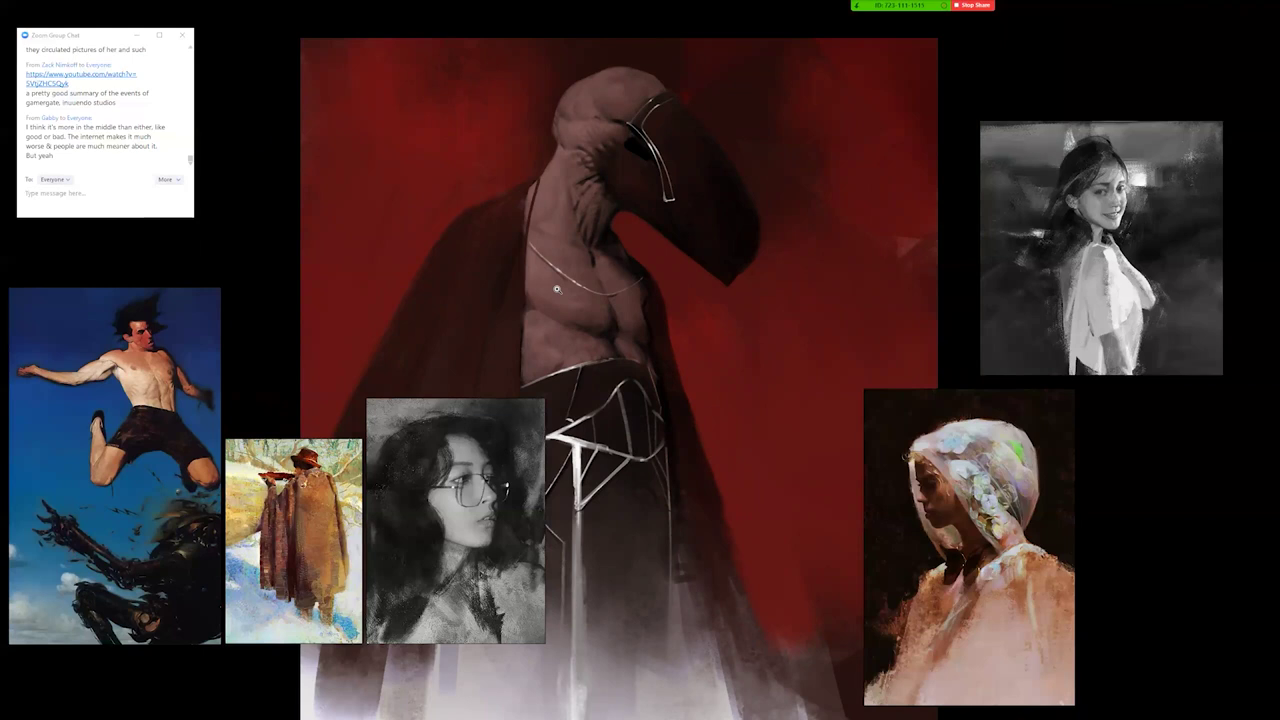
Draw a thin white curved line across the beak, starting from the lower corner of the mask's existing linework.
key(ctrl+shift+h)
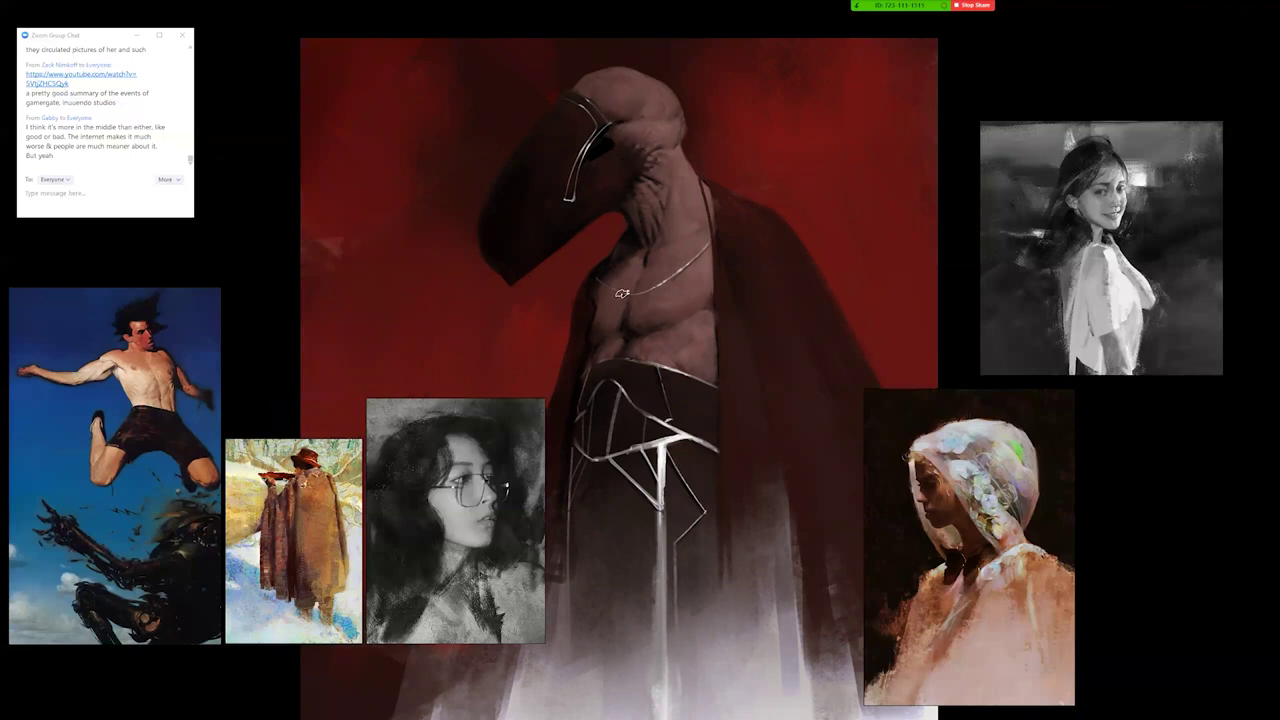
key(h)
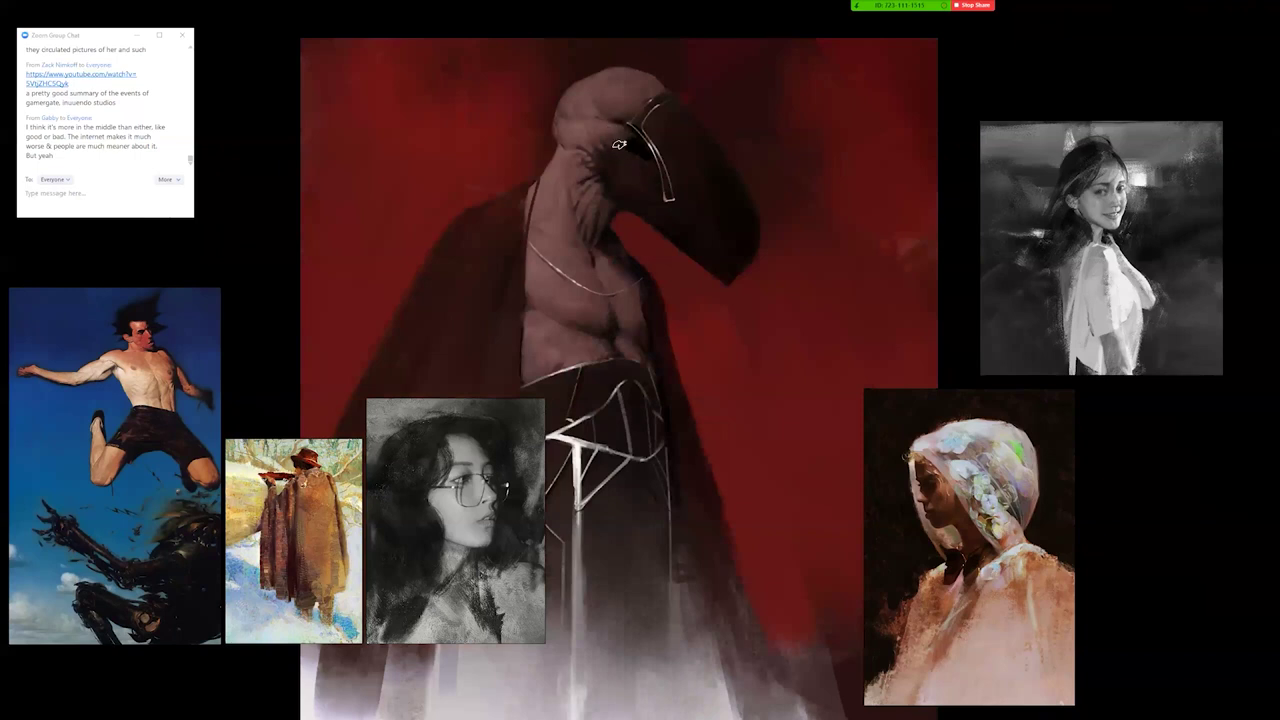
mouse_move(671, 343)
mouse_down()
mouse_move(717, 320)
mouse_move(722, 290)
mouse_up()
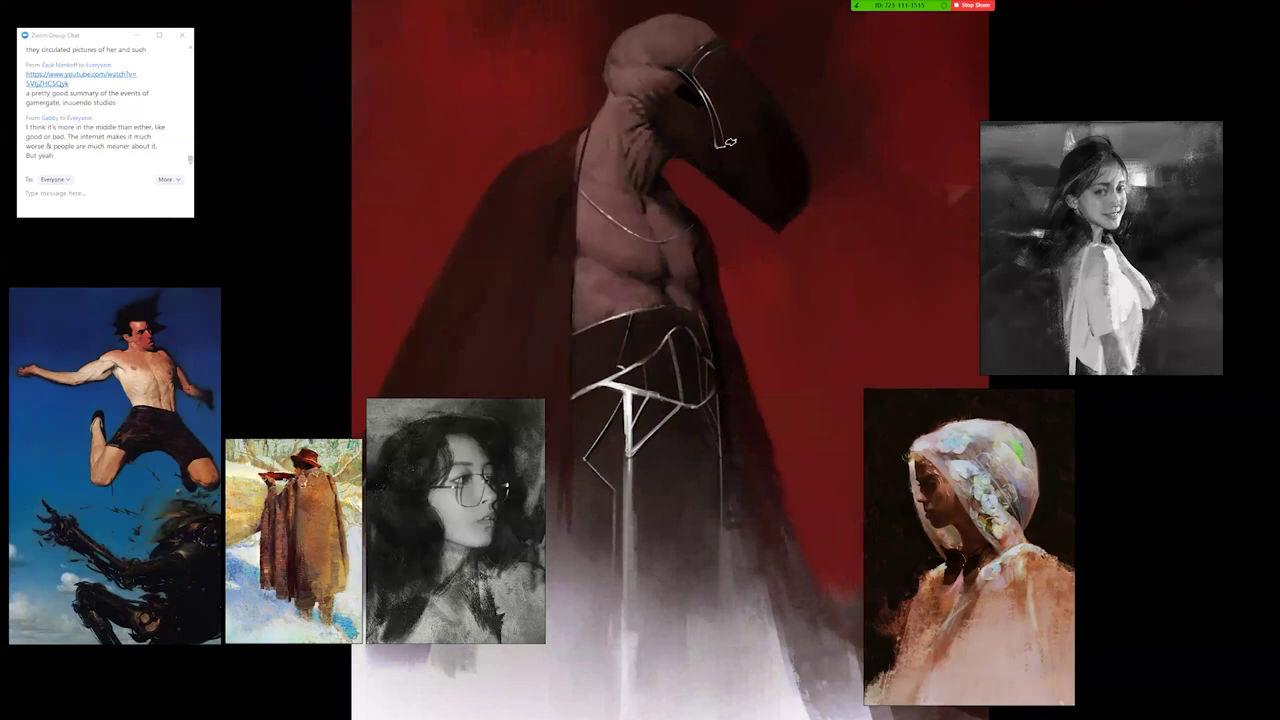
drag(726, 146, 784, 118)
drag(741, 206, 726, 246)
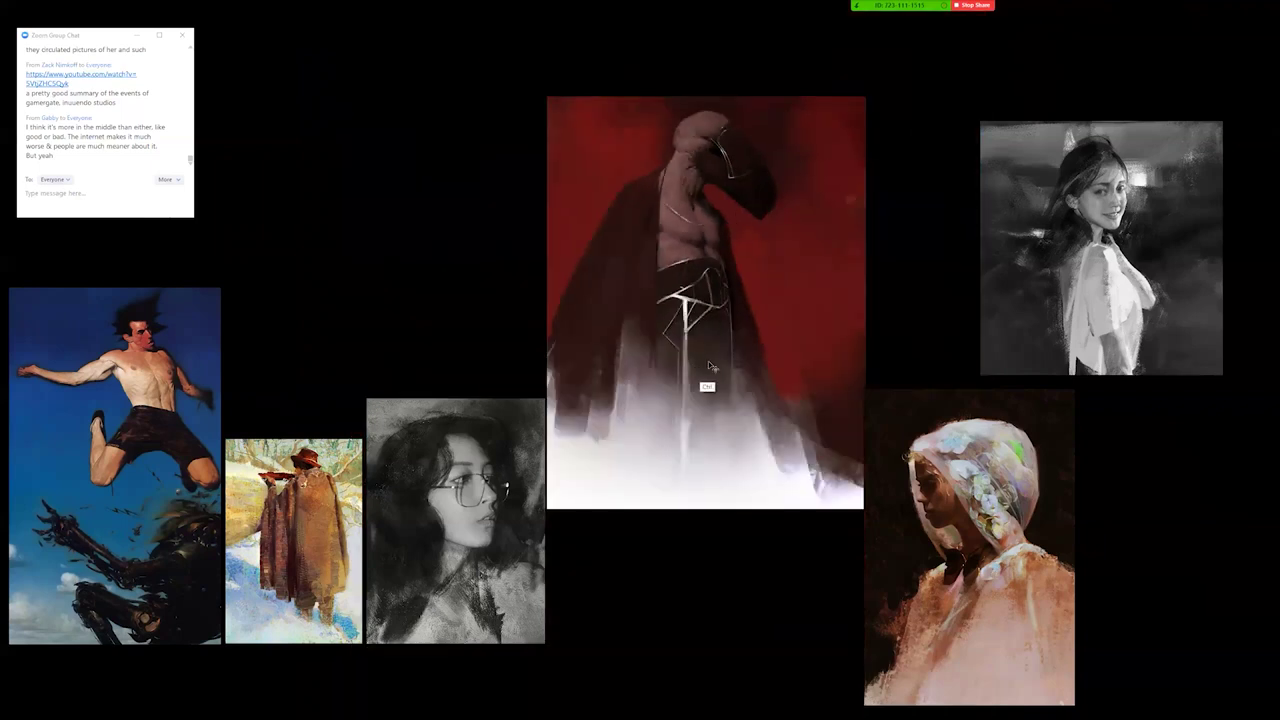
Extend the short line in the upper waistband down to the white band with the canvas mirrored.
key(ctrl+shift+h)
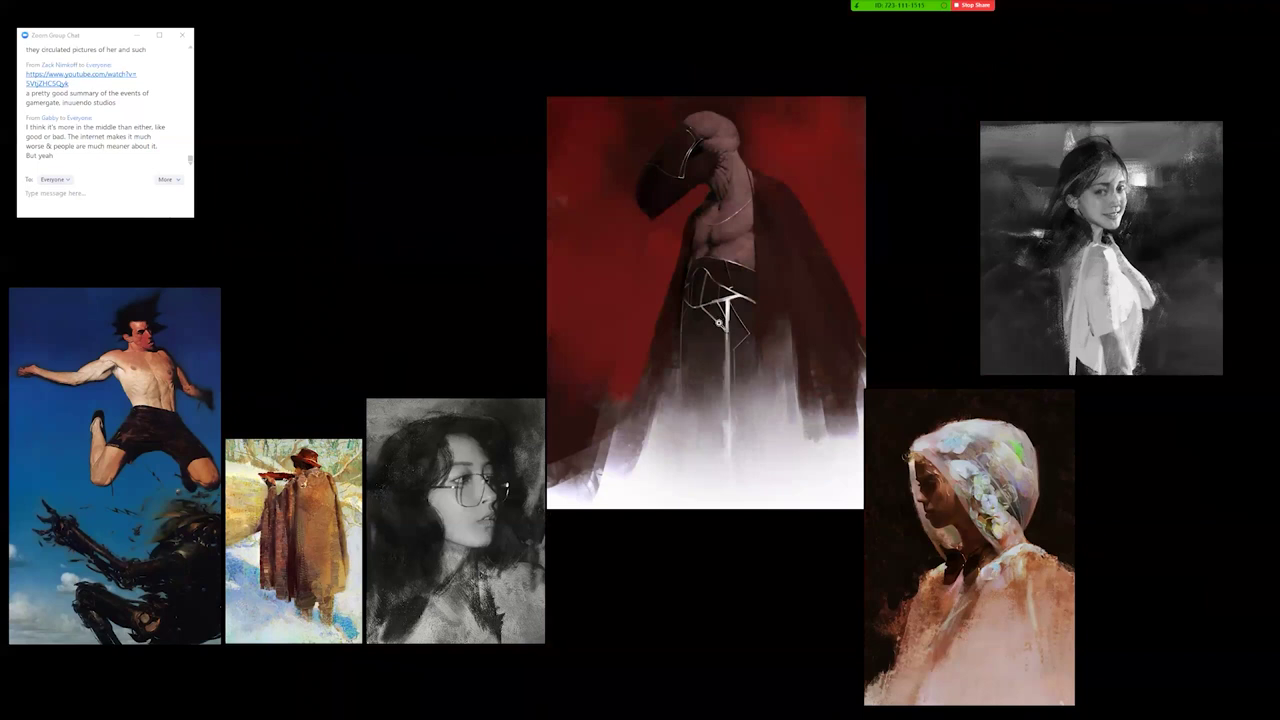
scroll(719, 318, up, 3)
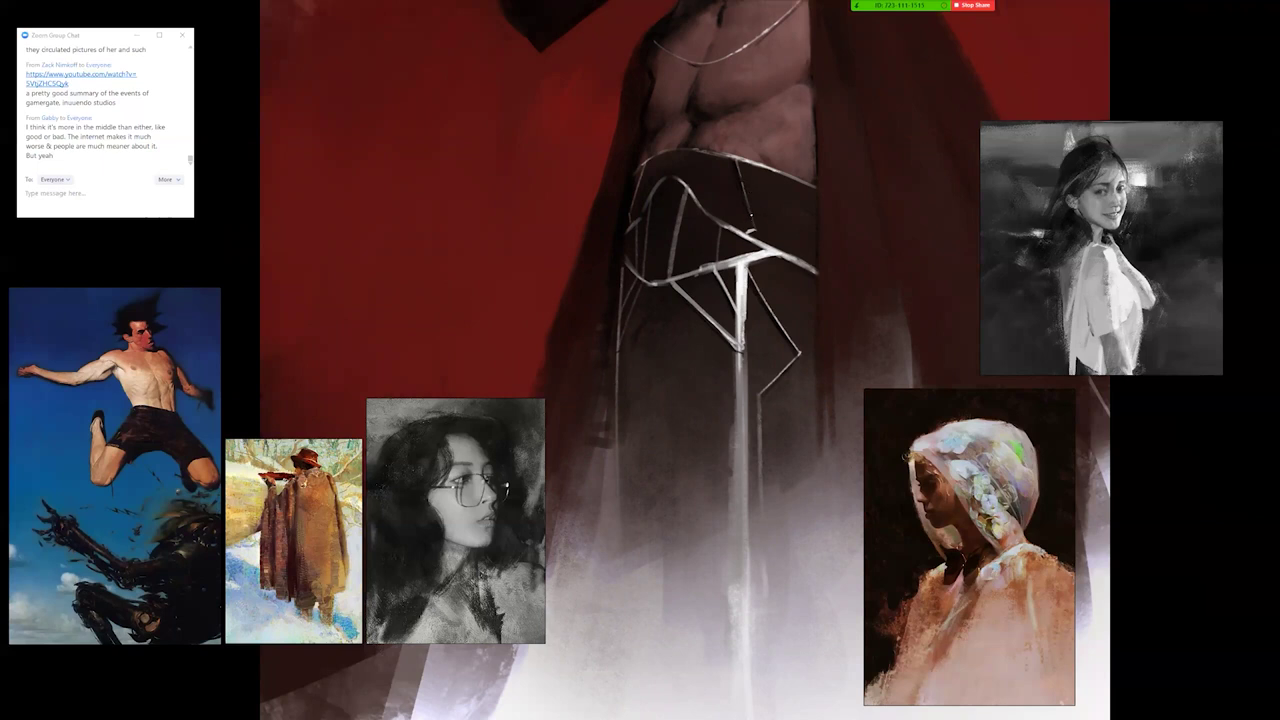
drag(749, 210, 754, 229)
scroll(746, 215, down, 2)
drag(699, 310, 699, 312)
scroll(699, 312, up, 5)
drag(687, 231, 678, 243)
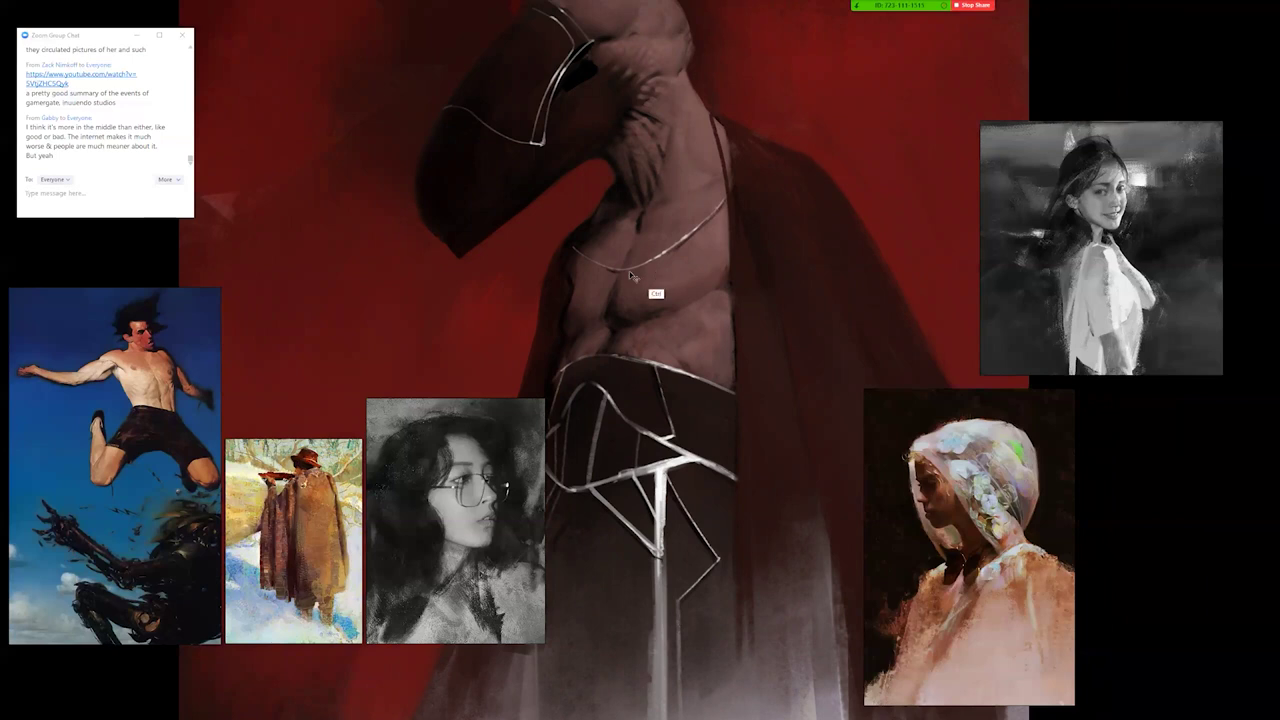
Restore the canvas orientation and add a few short white strokes where the necklace meets the cloaked shoulder.
key(ctrl+h)
drag(606, 292, 732, 362)
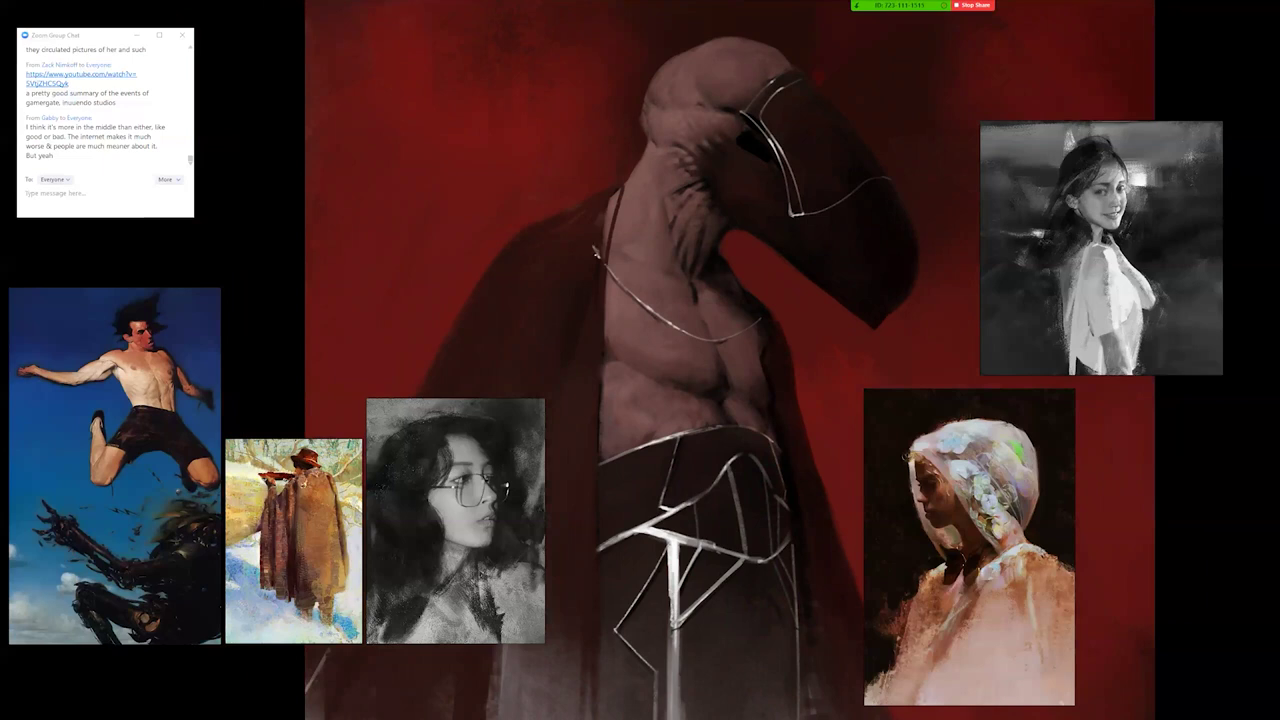
drag(606, 296, 584, 480)
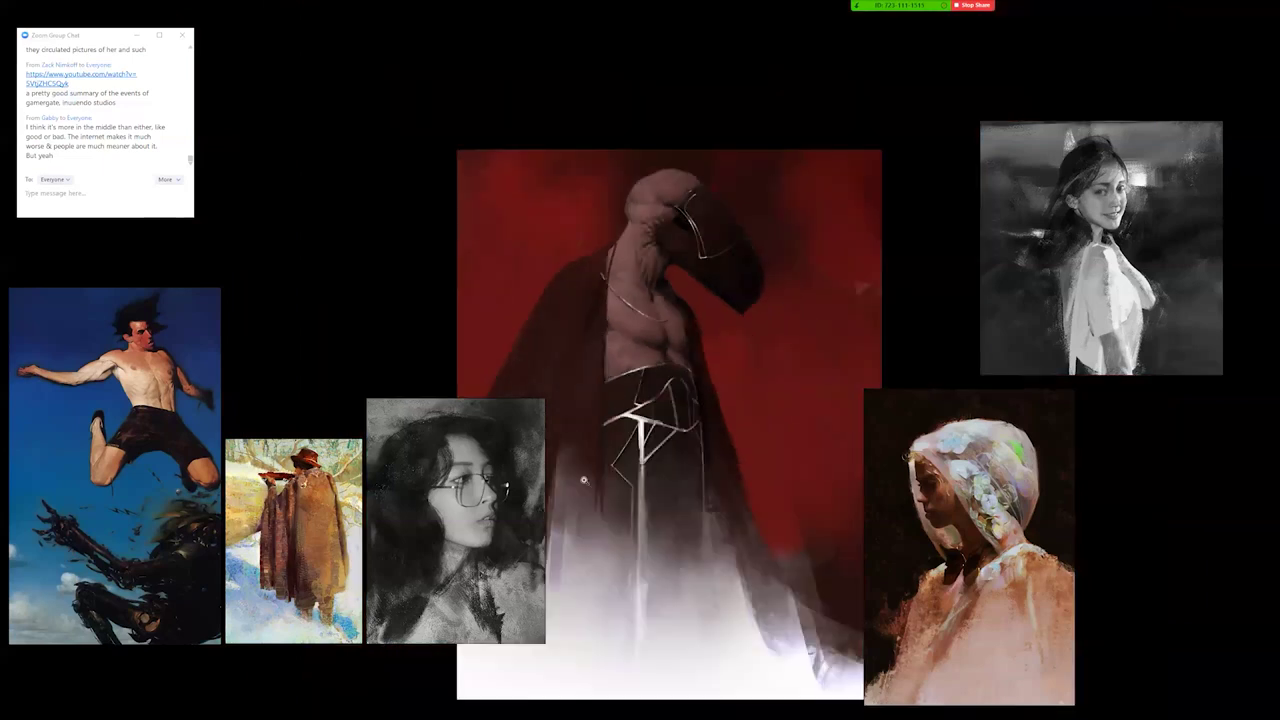
drag(684, 321, 686, 307)
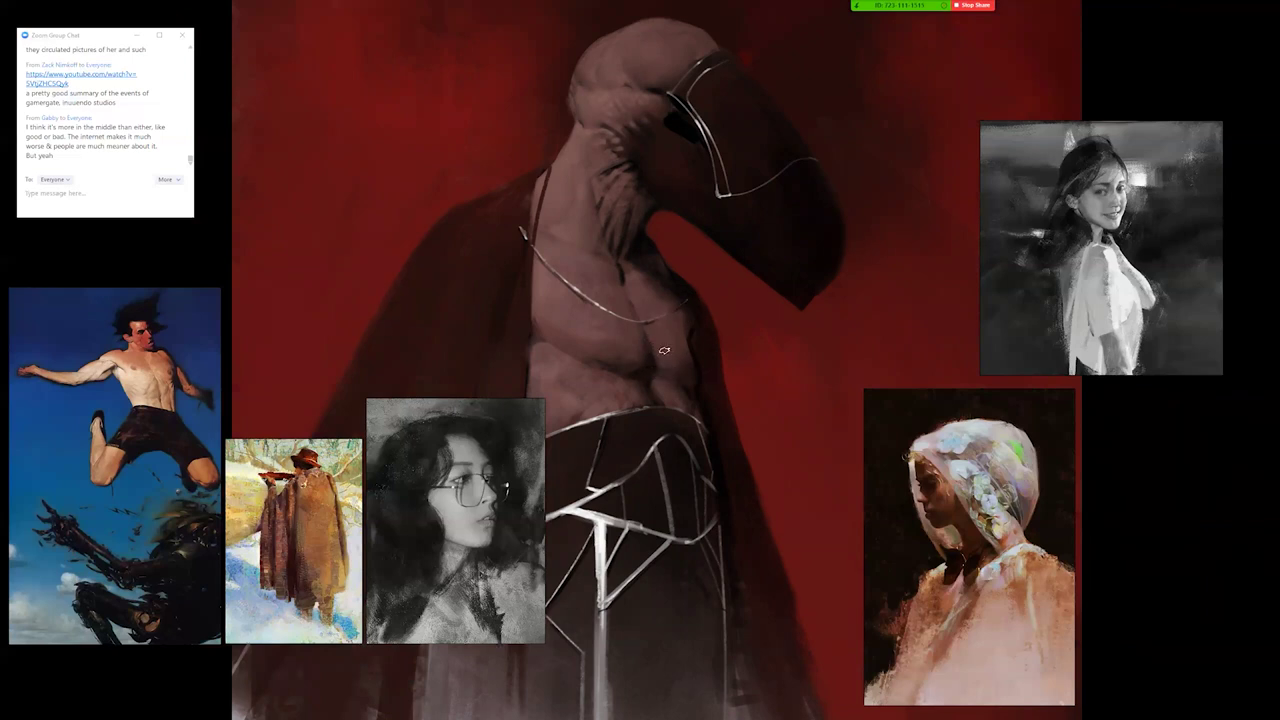
scroll(671, 374, down, 3)
drag(665, 454, 682, 301)
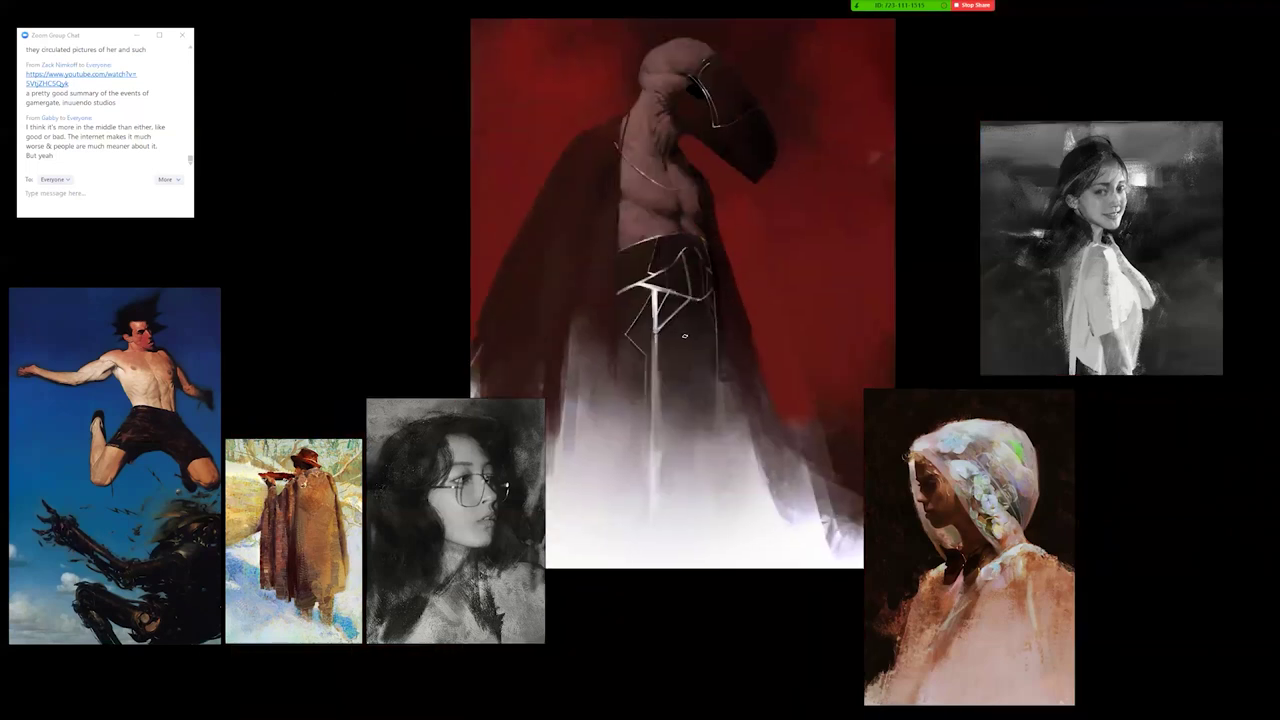
scroll(671, 321, up, 3)
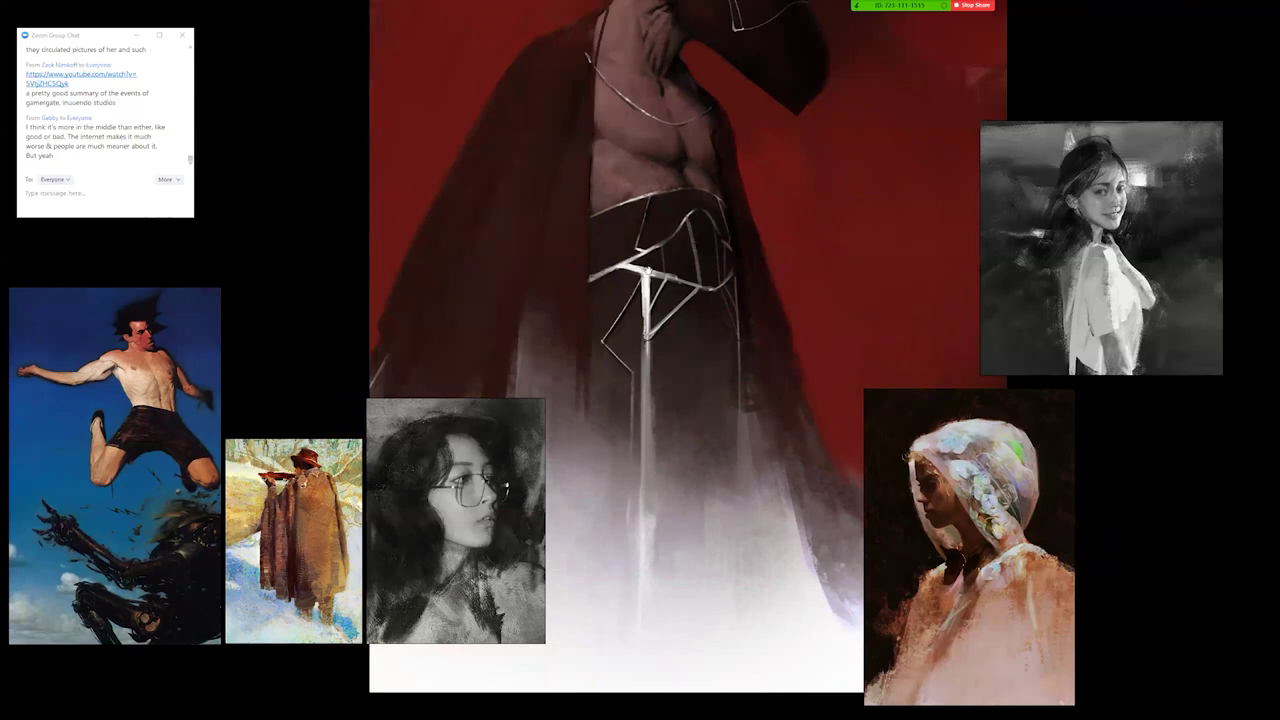
drag(617, 232, 620, 324)
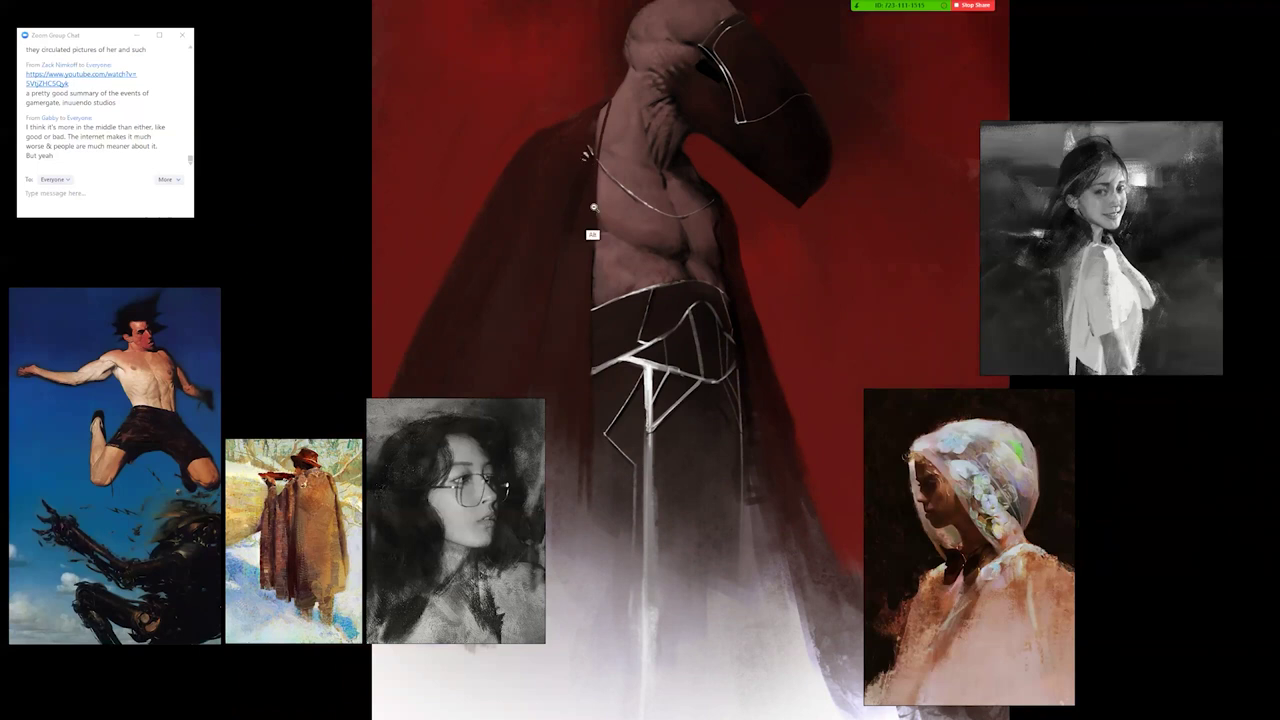
Paint dark vertical fold strokes down the lower robe beside the white central stripe, reaching into the pale mist.
scroll(592, 210, down, 3)
key(Tab)
key(Tab)
mouse_move(663, 397)
mouse_down()
mouse_move(699, 291)
mouse_move(652, 389)
mouse_up()
scroll(687, 319, up, 2)
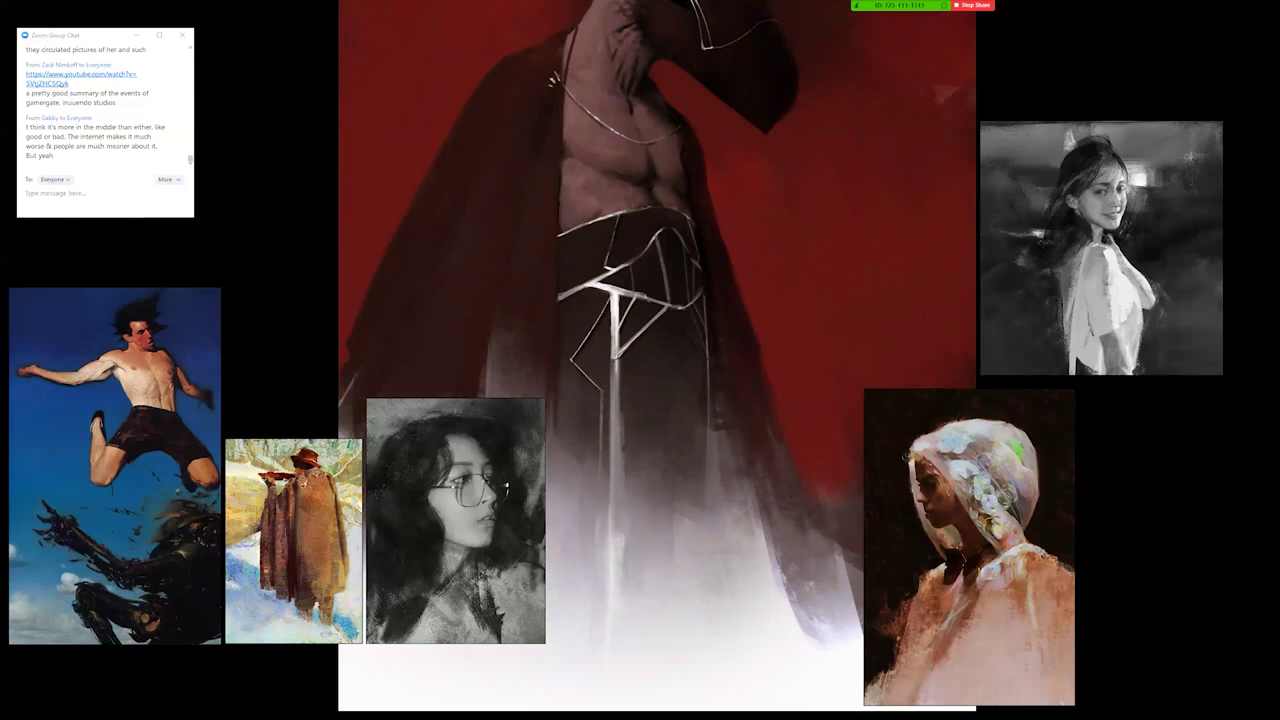
scroll(616, 400, up, 1)
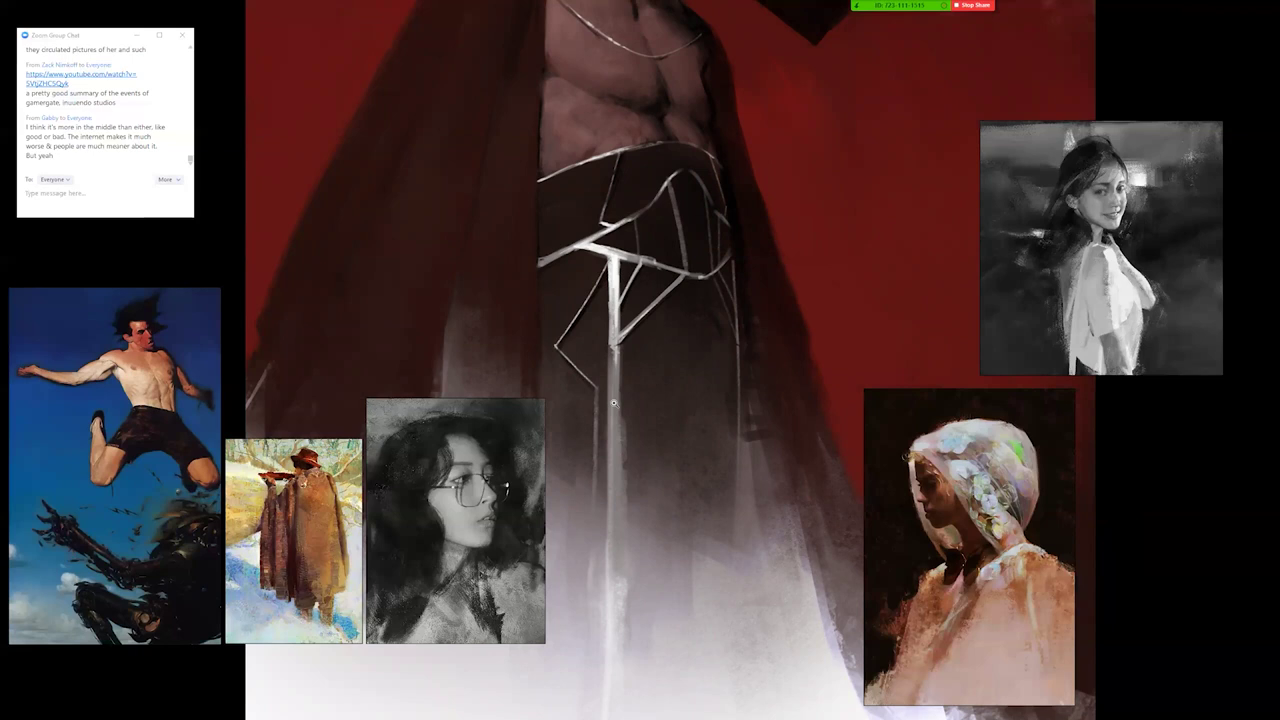
scroll(702, 333, down, 1)
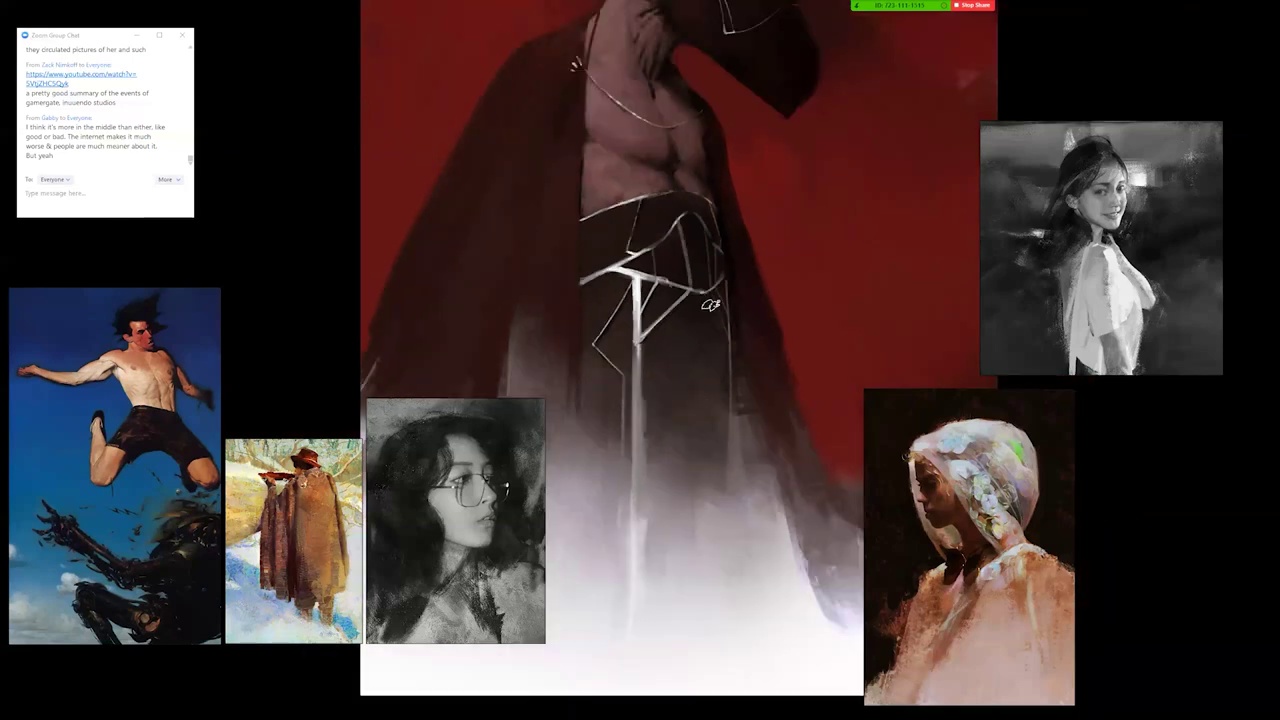
drag(684, 368, 652, 548)
mouse_move(672, 434)
mouse_down()
mouse_move(660, 542)
mouse_move(695, 440)
mouse_up()
drag(681, 446, 670, 544)
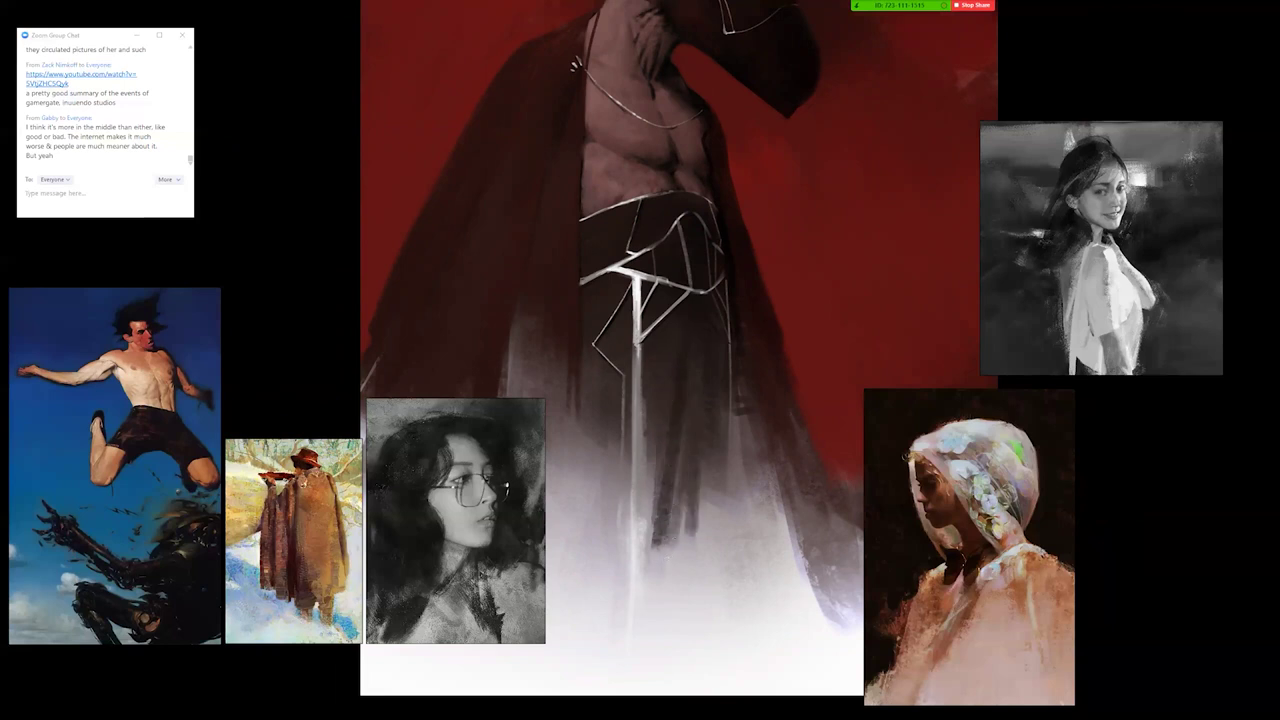
mouse_move(676, 500)
mouse_down()
mouse_move(672, 545)
mouse_move(660, 540)
mouse_move(717, 412)
mouse_up()
Show the panels, move the grey portrait reference clear of the brush list, and select the Air Brush.
key(f)
key(z)
alt+click(688, 492)
key(f)
key(f)
key(f)
key(Tab)
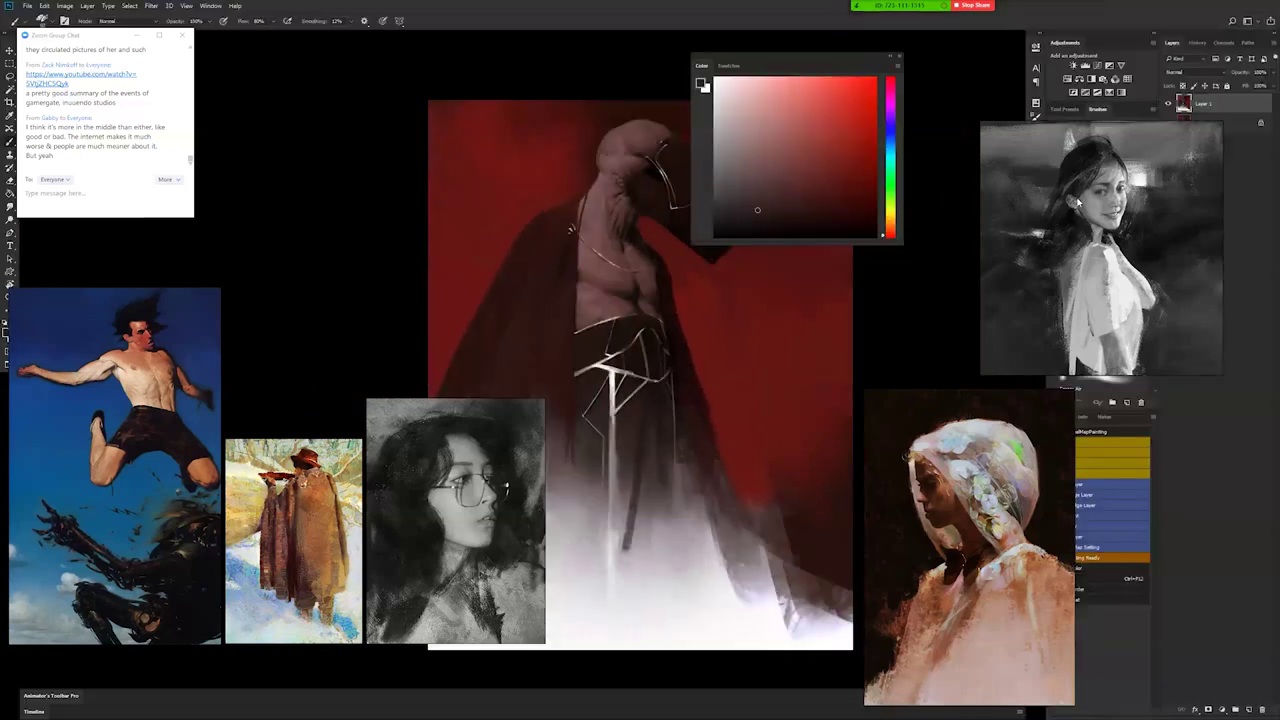
drag(1045, 285, 868, 253)
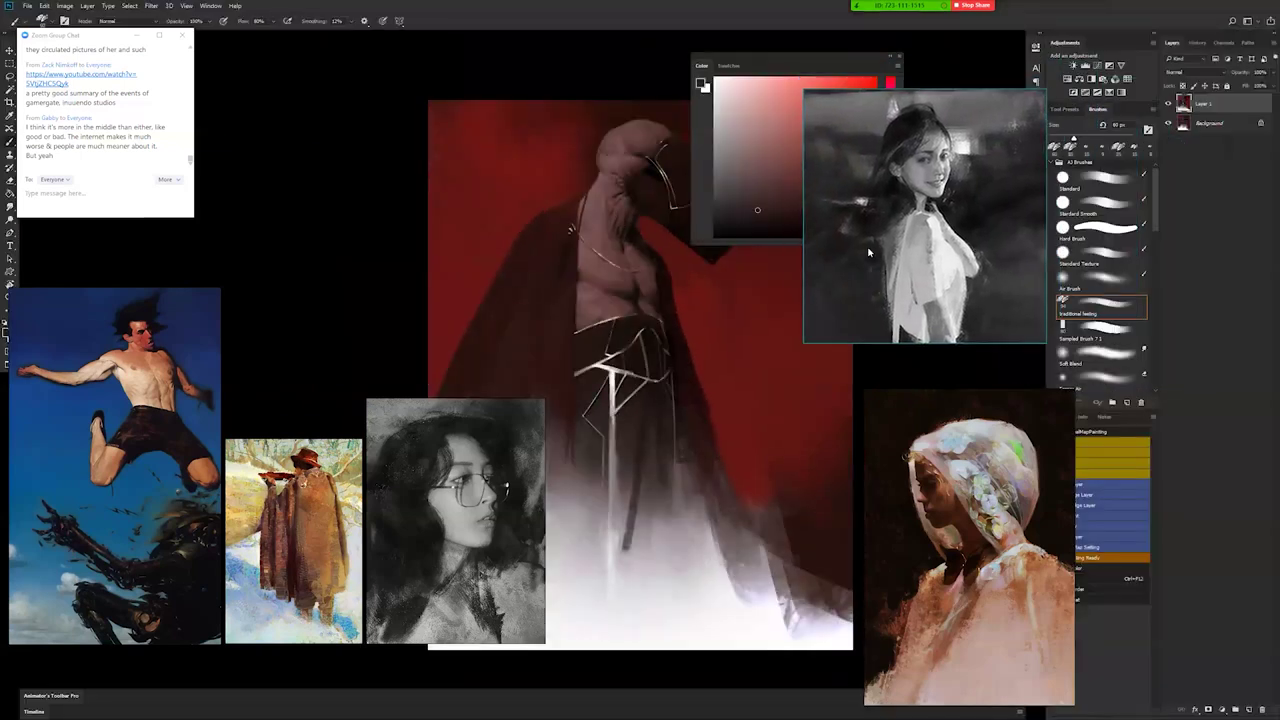
click(1100, 282)
Soften and broaden the robe's dark folds with sampled tones and a progressively larger Air Brush.
alt+click(636, 506)
key(])
drag(630, 494, 624, 566)
key(])
key(])
key(])
key(])
key(])
key(])
mouse_move(632, 443)
mouse_down()
mouse_move(624, 576)
mouse_move(645, 474)
mouse_move(620, 570)
mouse_move(633, 611)
mouse_move(619, 615)
mouse_move(626, 528)
mouse_up()
Fade the lower ends of the robe's folds into the mist with sampled near-white and a very large Air Brush.
alt+click(621, 573)
key(])
key(])
key(])
key(])
key(])
key(])
key(])
key(])
key(])
mouse_move(672, 588)
mouse_down()
mouse_move(598, 541)
mouse_move(647, 553)
mouse_up()
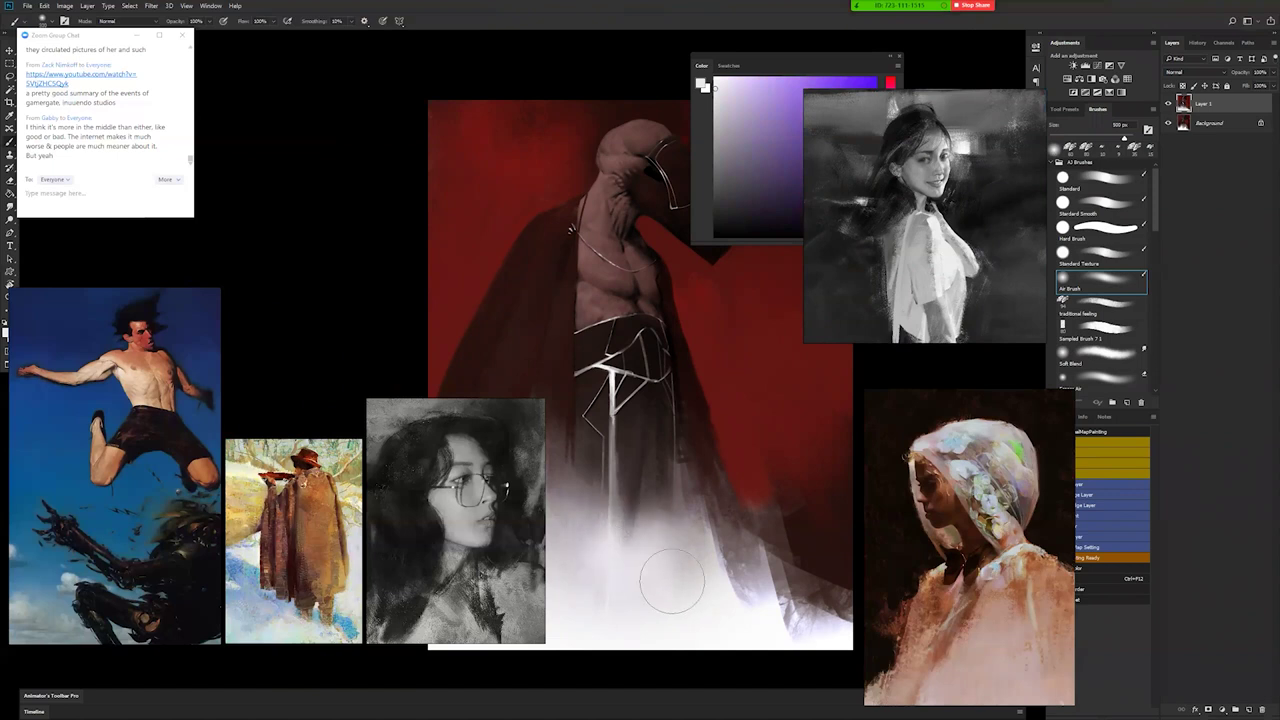
key(Tab)
drag(721, 529, 681, 421)
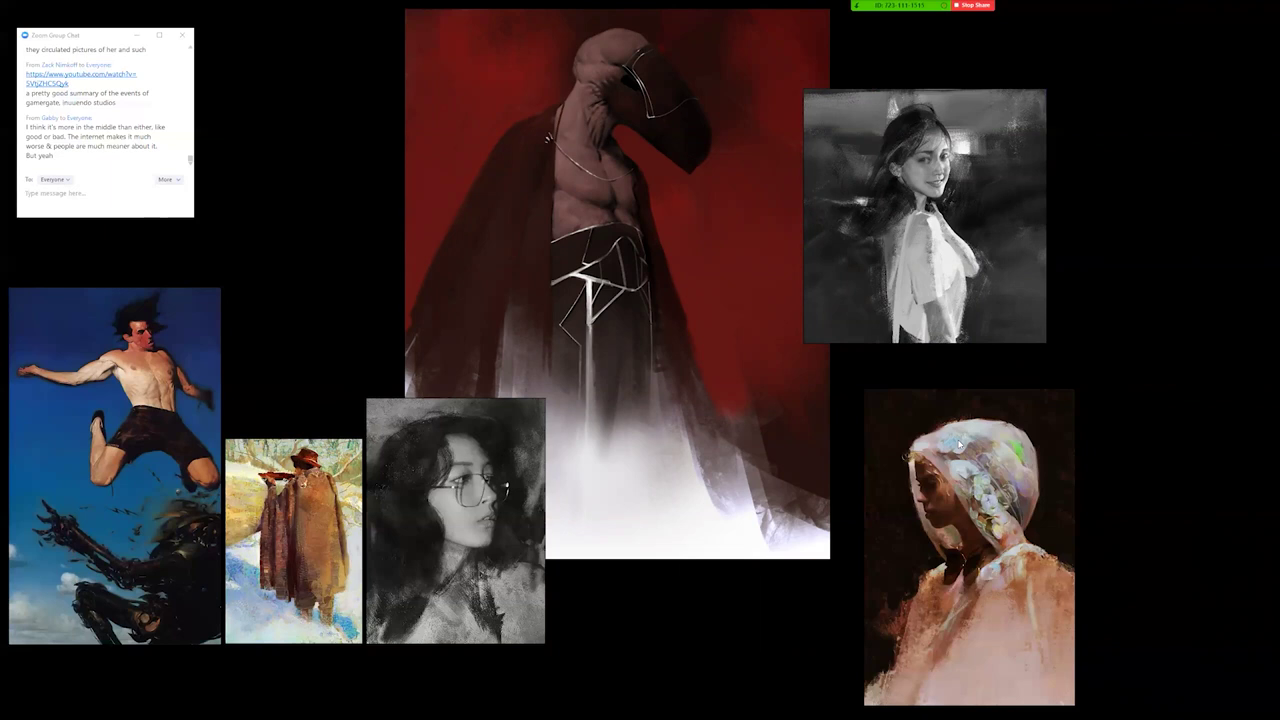
Leave full-screen mode and close the PureRef reference board.
key(f)
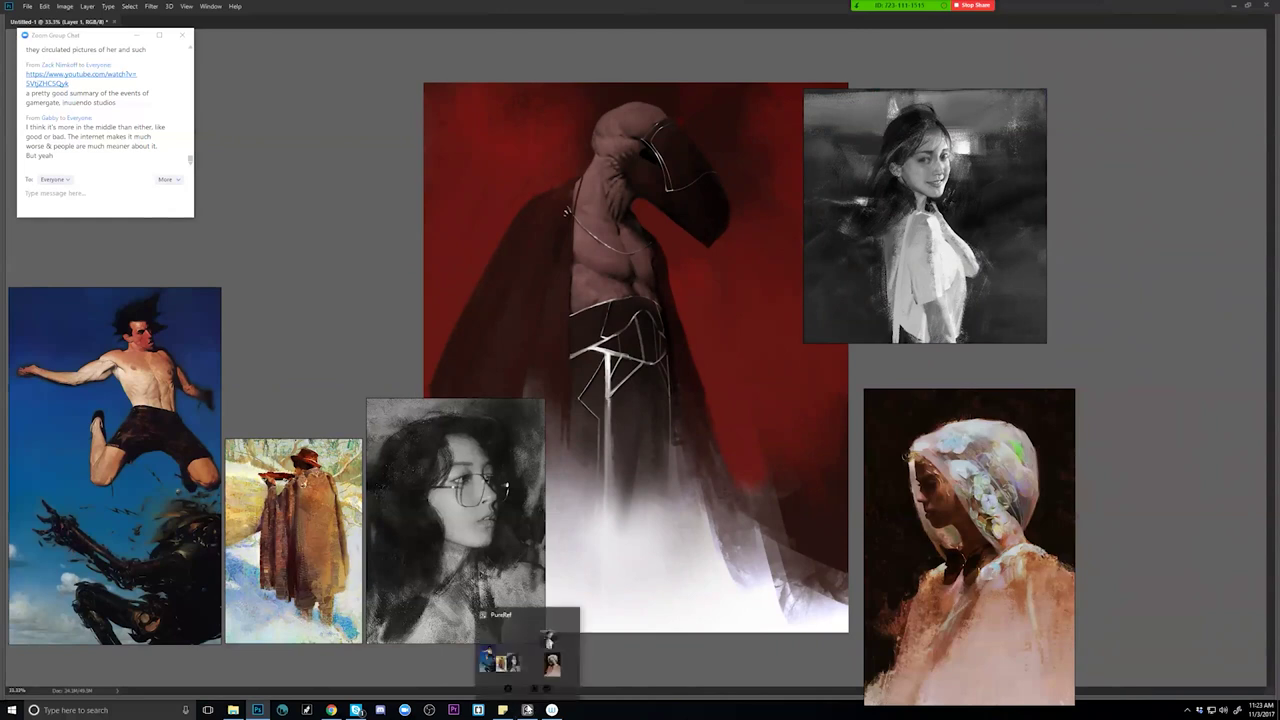
mouse_move(527, 710)
right_click(527, 710)
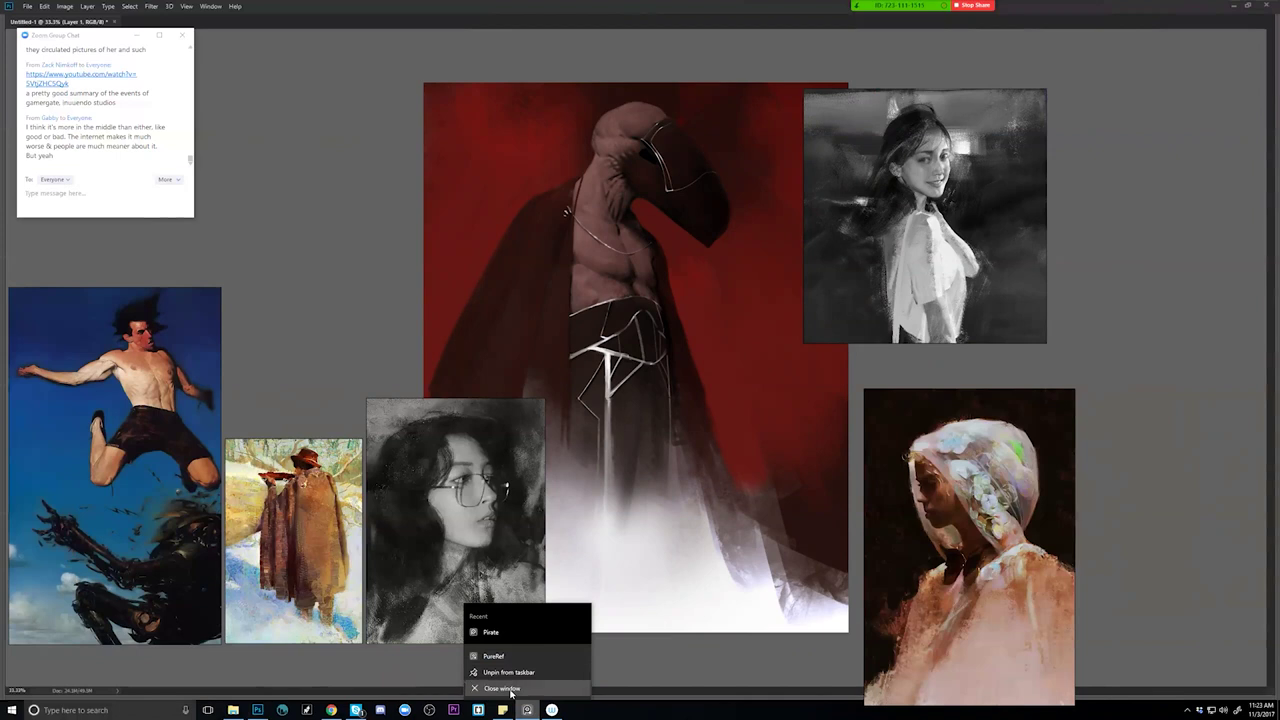
click(510, 690)
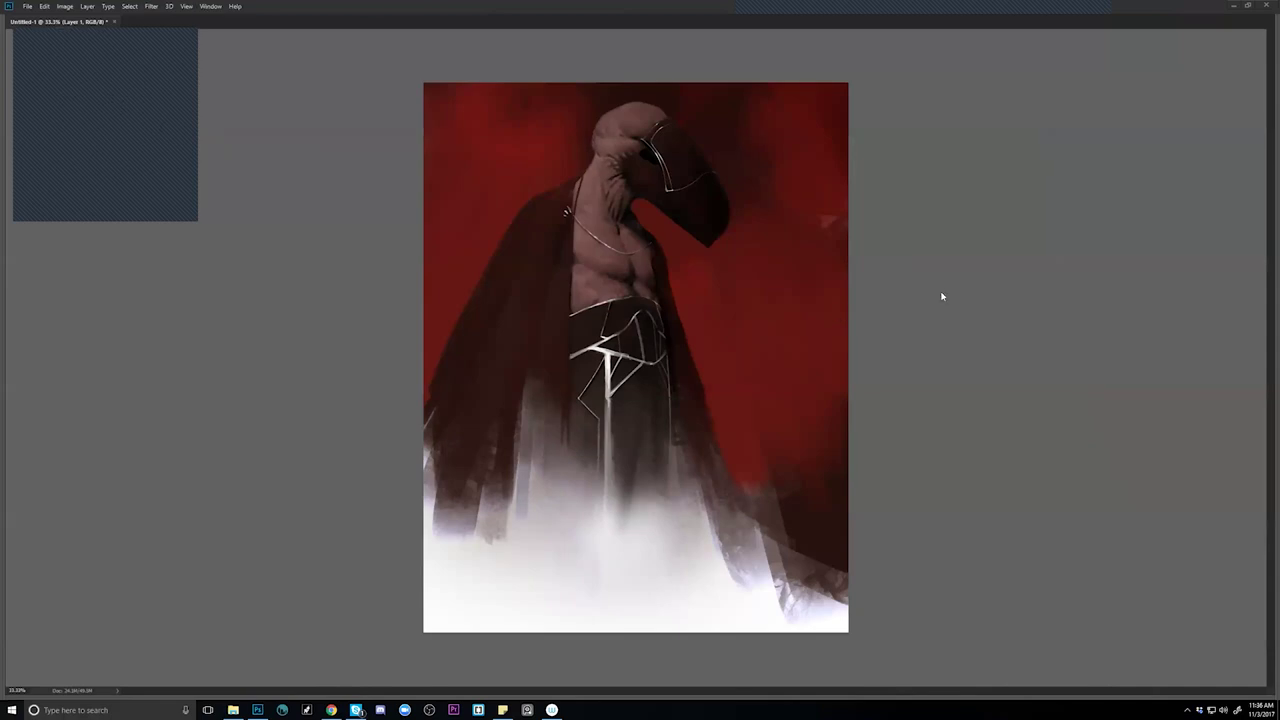
Undo the soft white stroke over the chest and select the Standard Texture brush for work around the neck.
drag(580, 298, 605, 256)
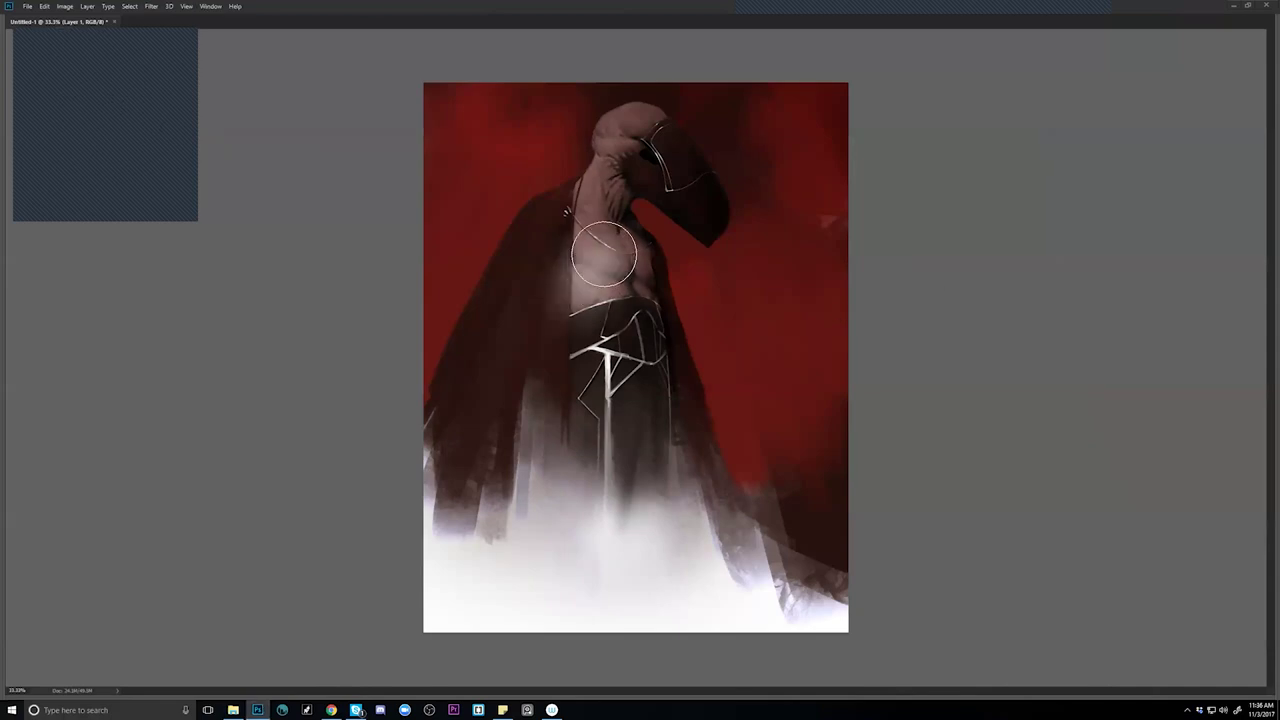
key(ctrl+z)
key(z)
scroll(629, 322, up, 1)
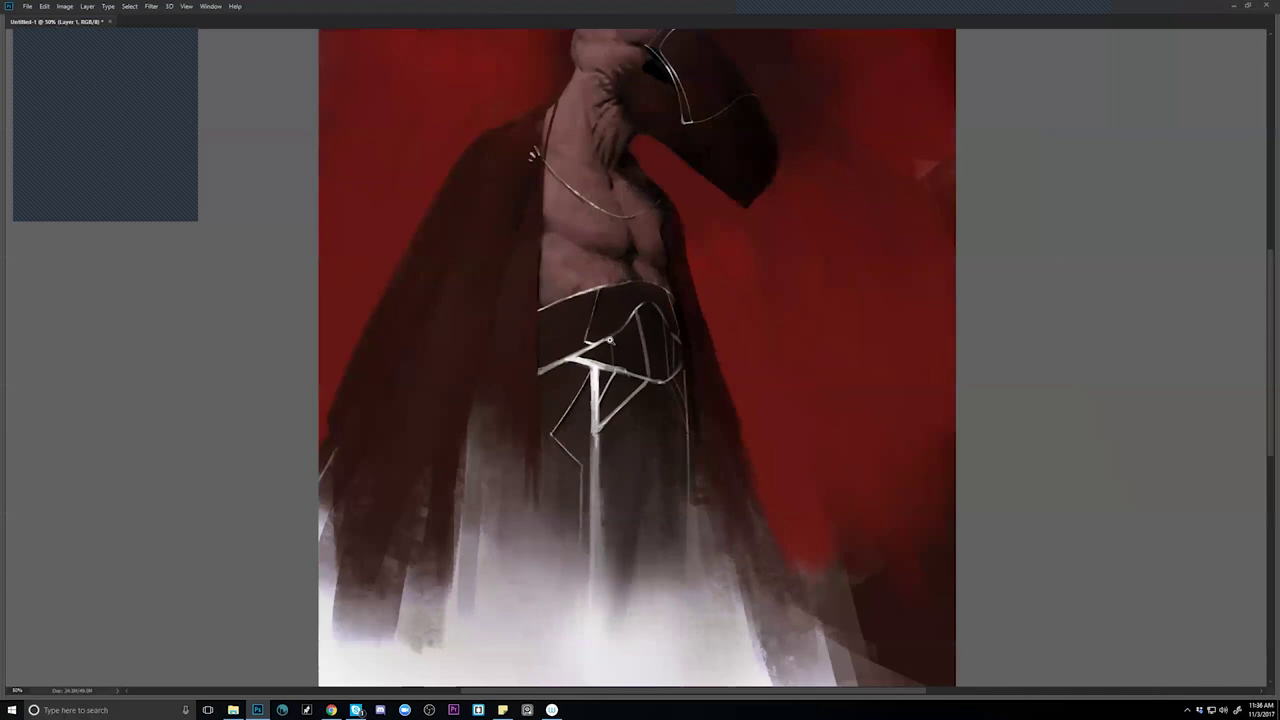
key(Tab)
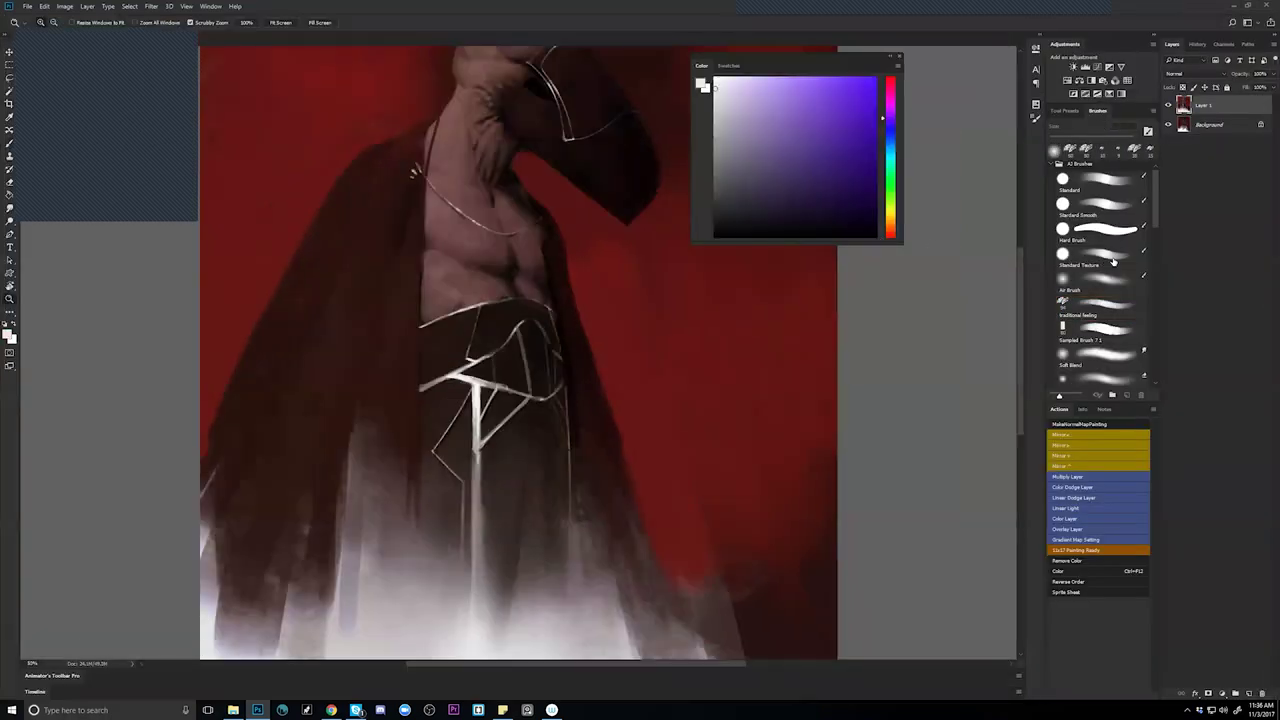
drag(531, 343, 714, 418)
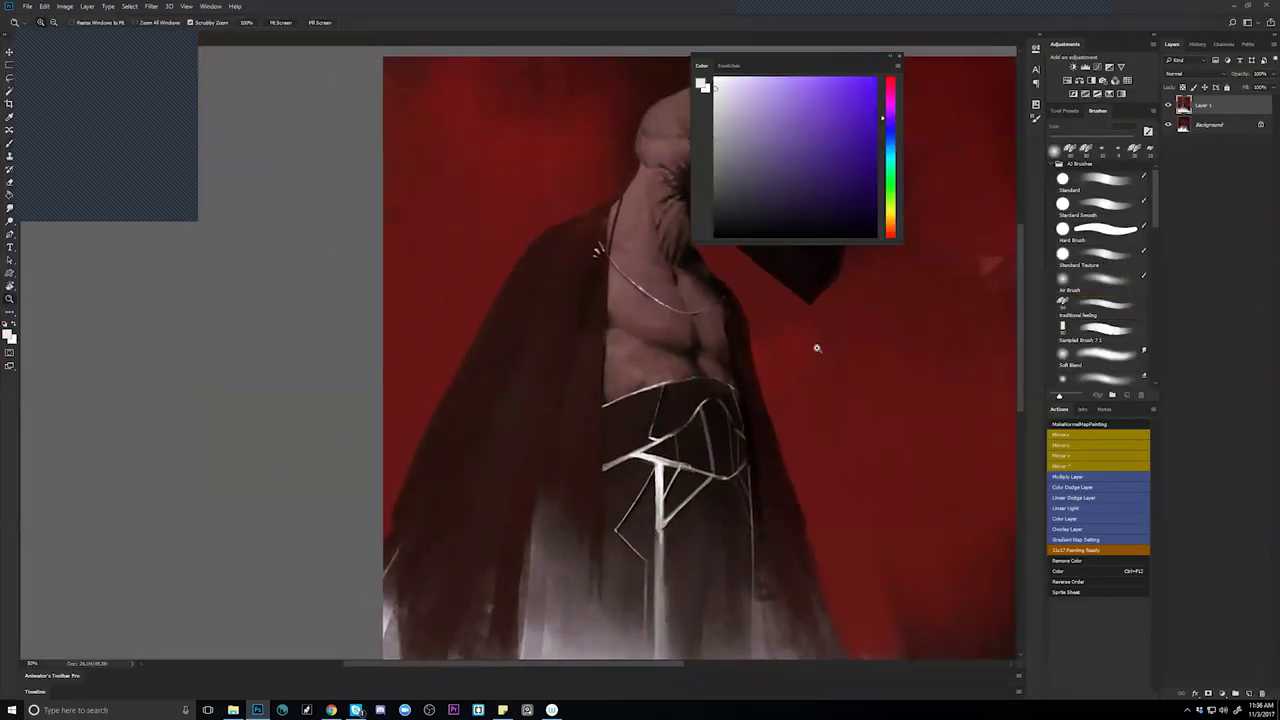
click(1121, 261)
drag(814, 337, 684, 355)
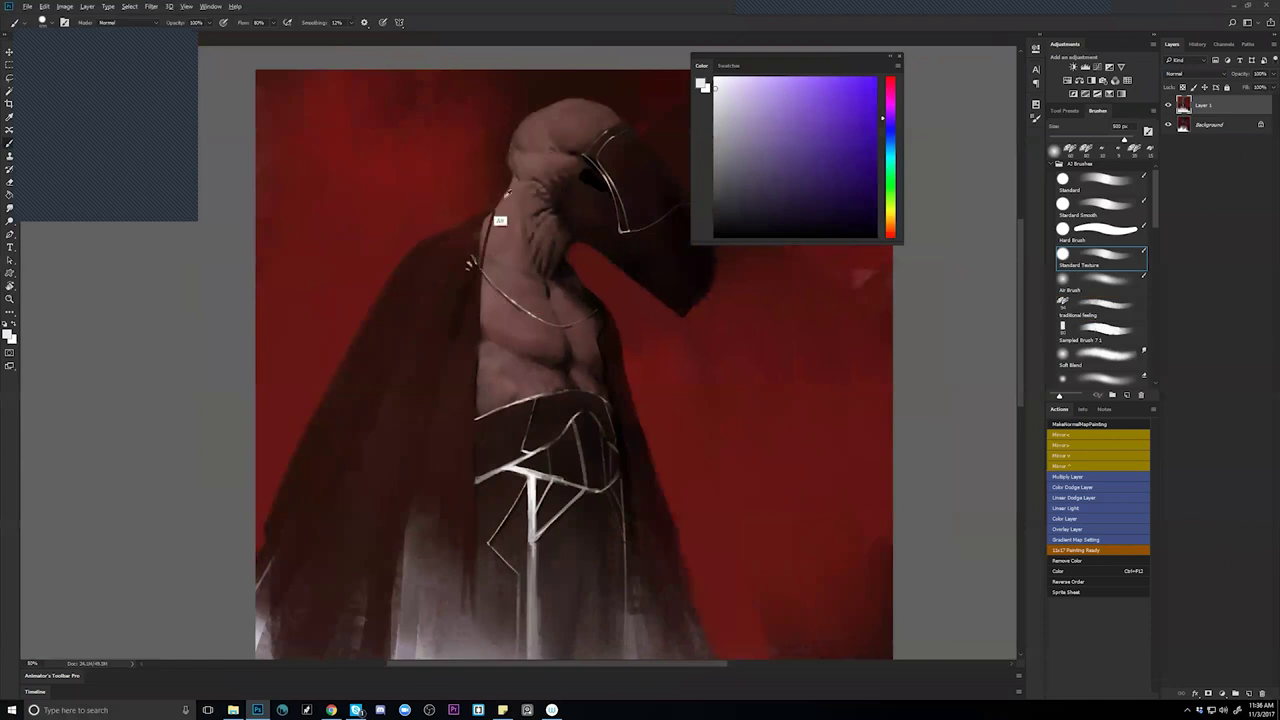
Paint small skin-toned strokes along the back of the neck below the head using sampled colours.
alt+click(492, 205)
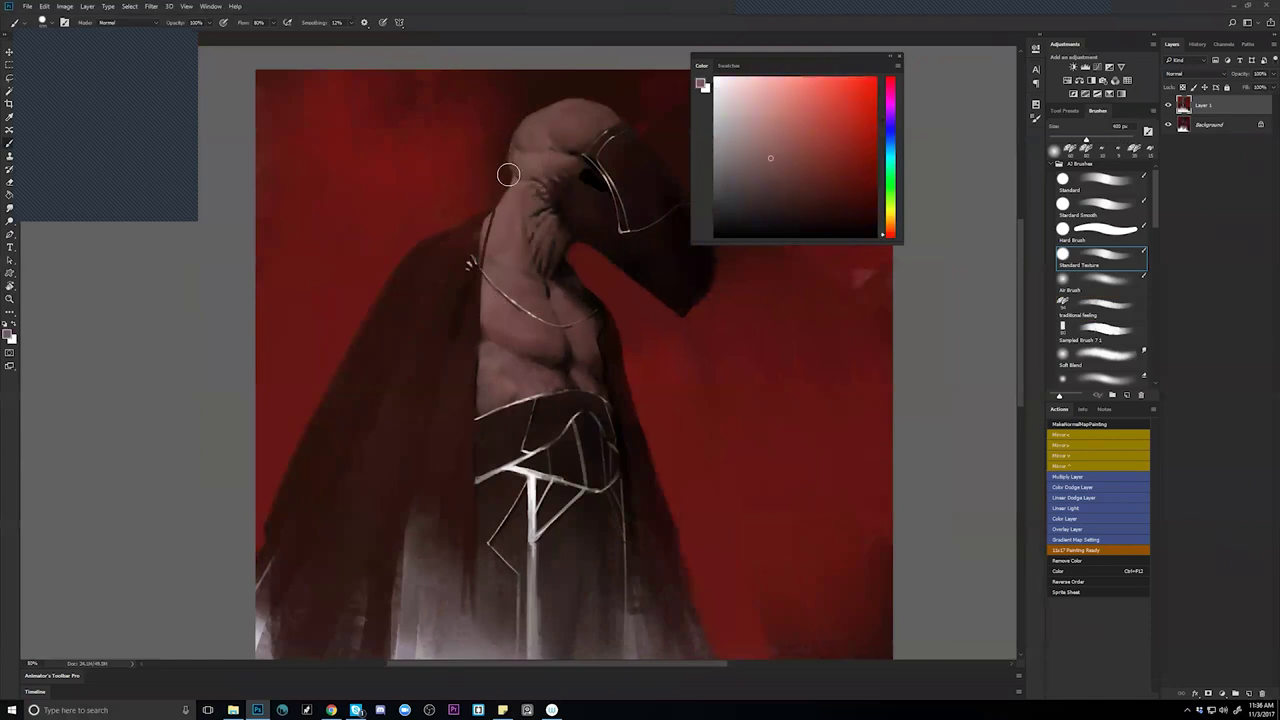
drag(515, 180, 511, 164)
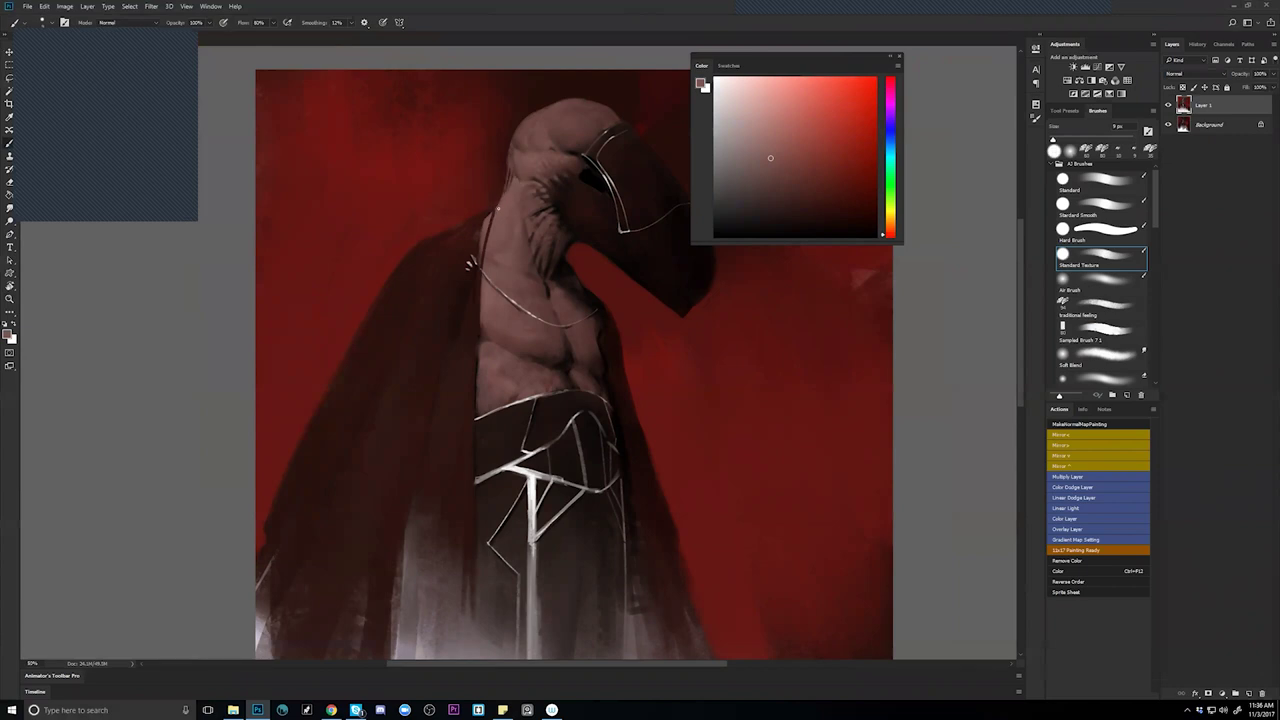
alt+click(510, 175)
key(])
key(])
key(])
key(])
key(])
key(])
key(])
key(])
Refine the wrinkles on the side of the neck with sampled skin tones and a small brush.
alt+click(528, 211)
alt+click(539, 165)
key([)
key([)
key([)
key(bracketleft)
key(bracketright)
click(800, 210)
Deepen the folds on the side of the neck with black and skin tones sampled from the neck and beak.
key(d)
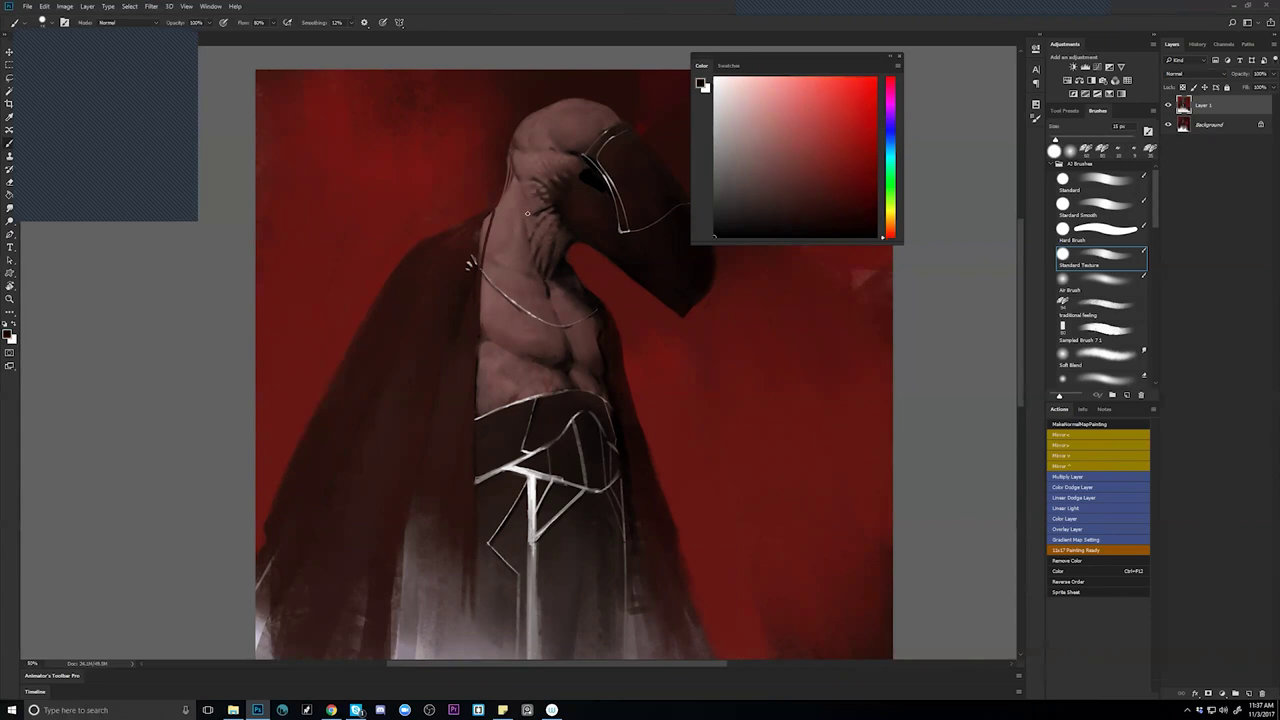
key(bracketright)
key(ctrl+alt)
alt+click(523, 204)
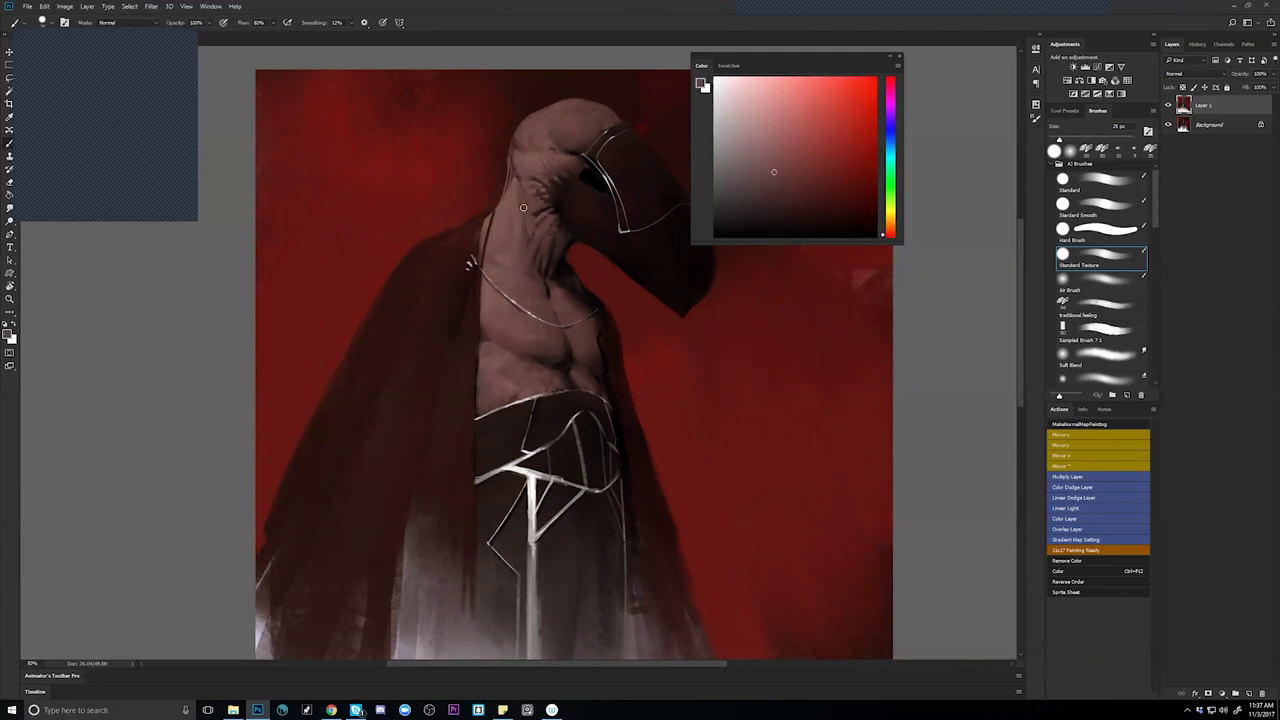
alt+click(604, 212)
key(d)
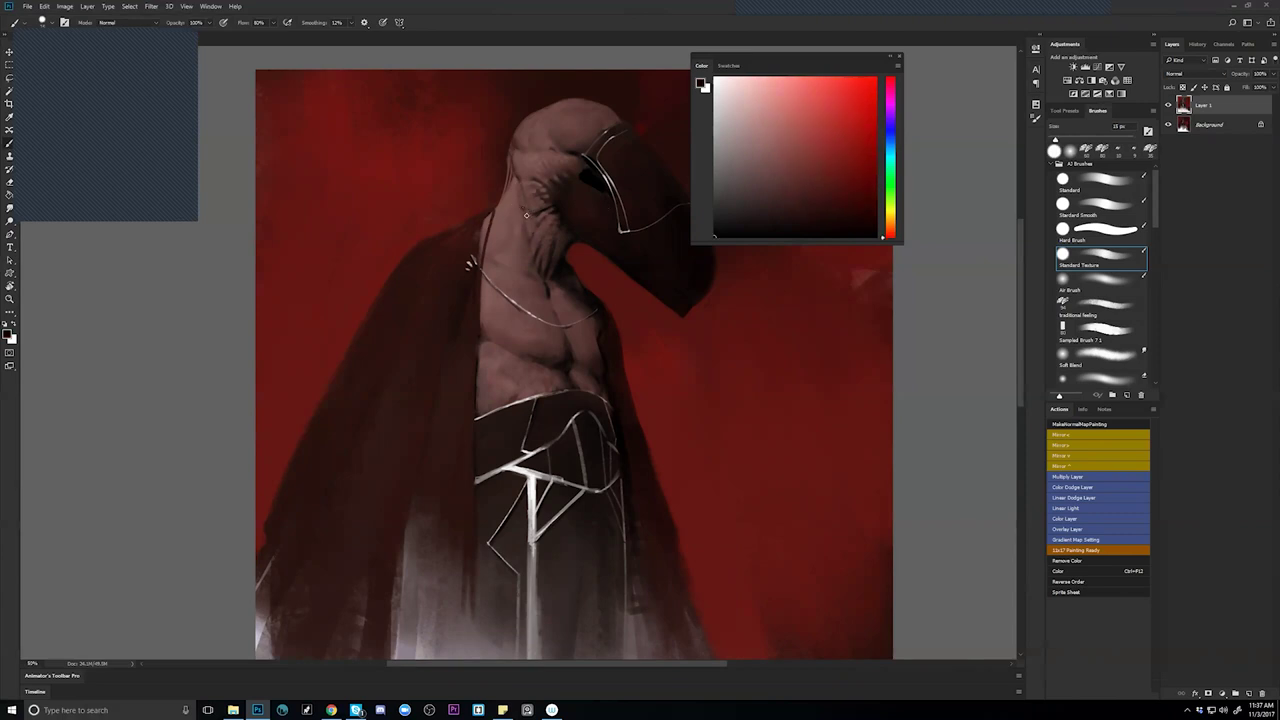
Shade the back of the jaw above the neck with a sampled dark skin tone and enlarge the brush.
key(r)
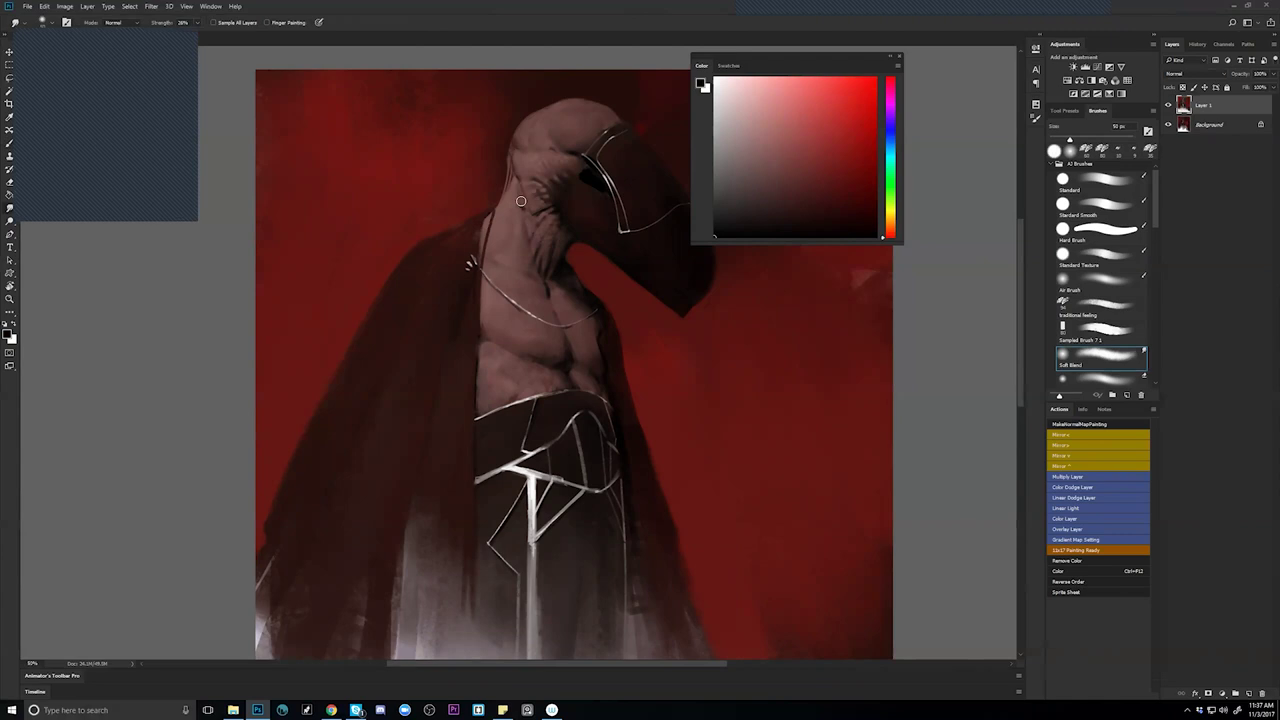
key(b)
alt+click(521, 208)
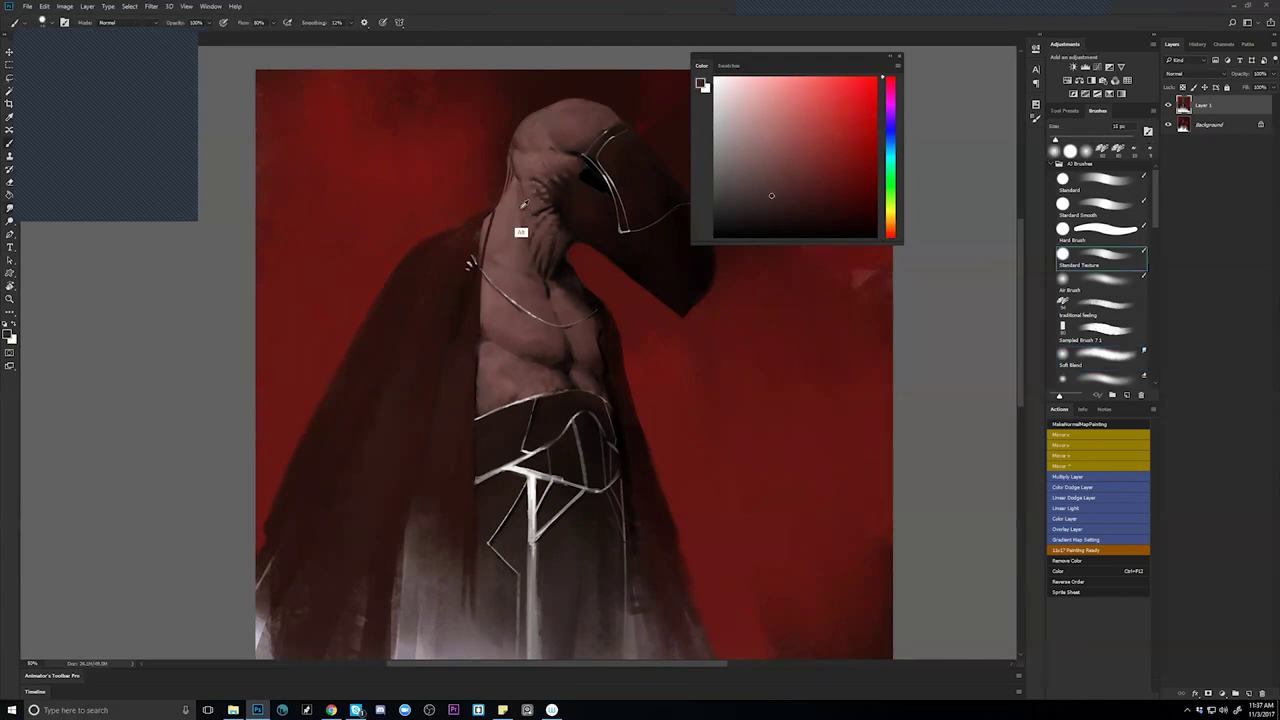
drag(516, 186, 517, 181)
key(])
key(])
key(])
key(])
key(])
key(])
key(])
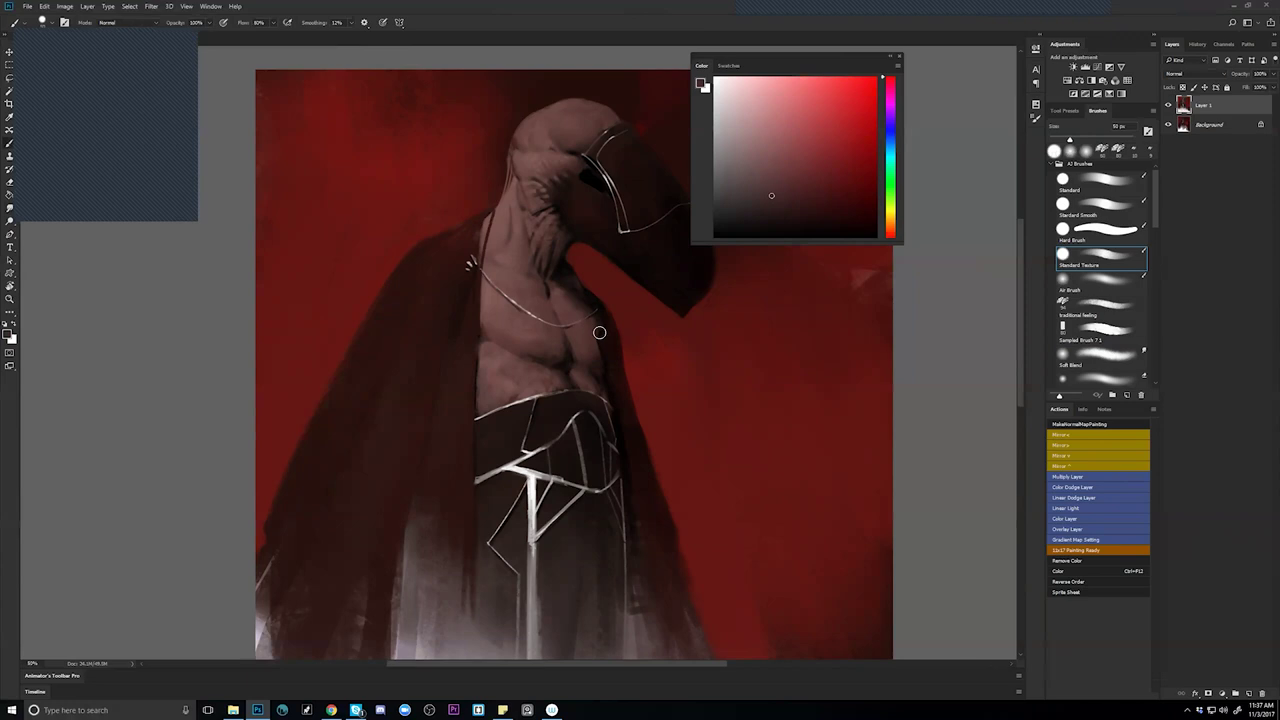
Examine the whole figure in mirrored and original orientation, ending on a closer view of the head.
key(ctrl+minus)
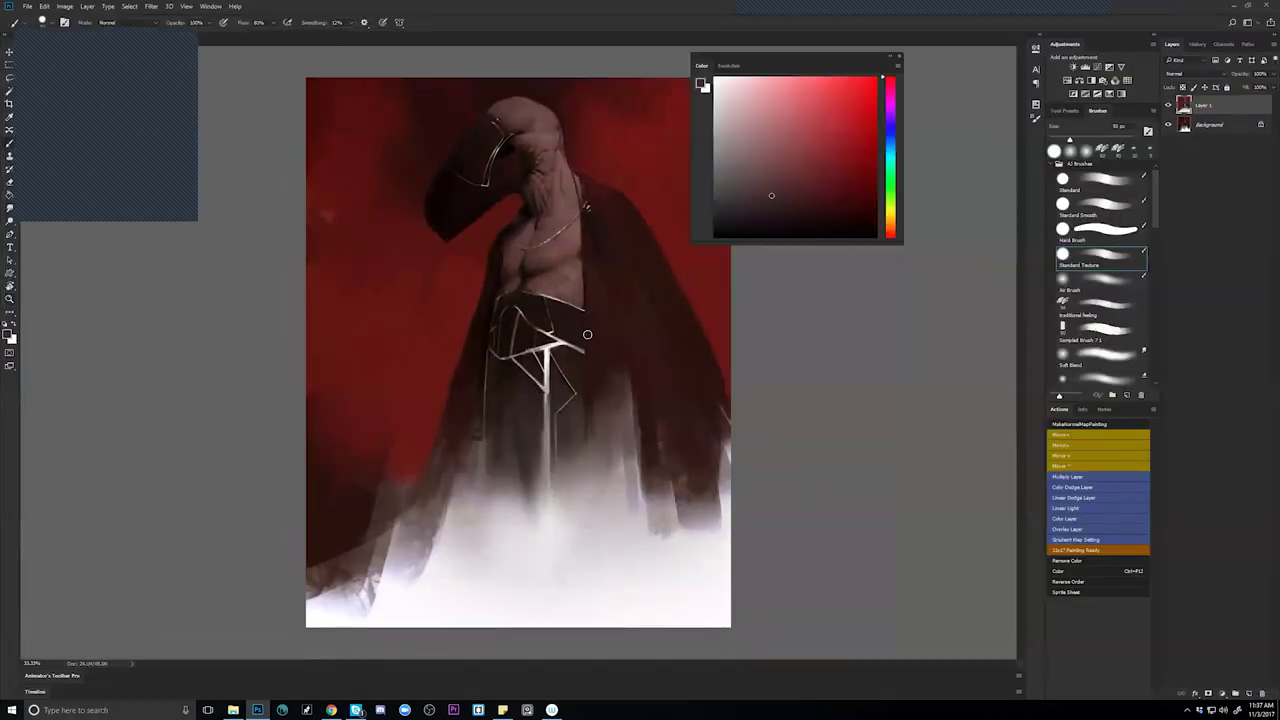
key(Tab)
key(ctrl+shift+h)
key(Tab)
key(z)
click(513, 160)
key(b)
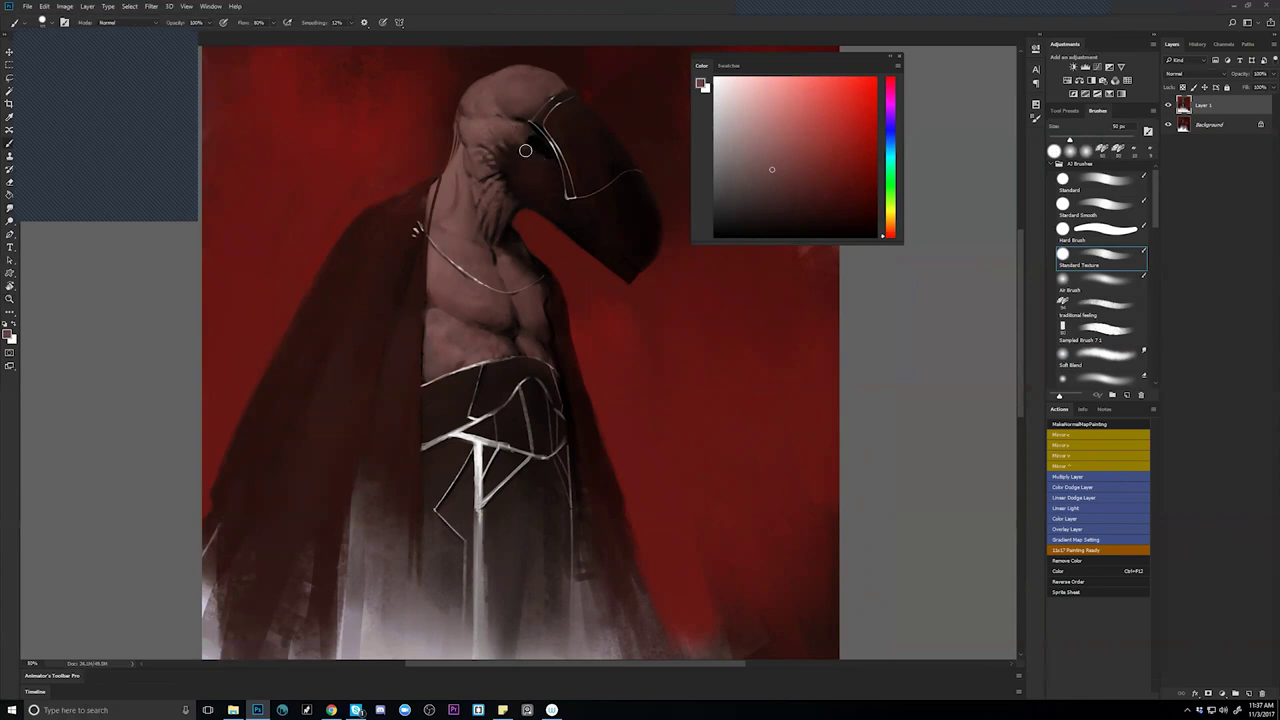
Paint skin wrinkles across the cheek behind the mask's eye opening with a progressively smaller brush.
key(bracketleft)
key(bracketleft)
key(bracketleft)
drag(532, 147, 537, 157)
drag(507, 158, 520, 172)
key(bracketleft)
key(bracketleft)
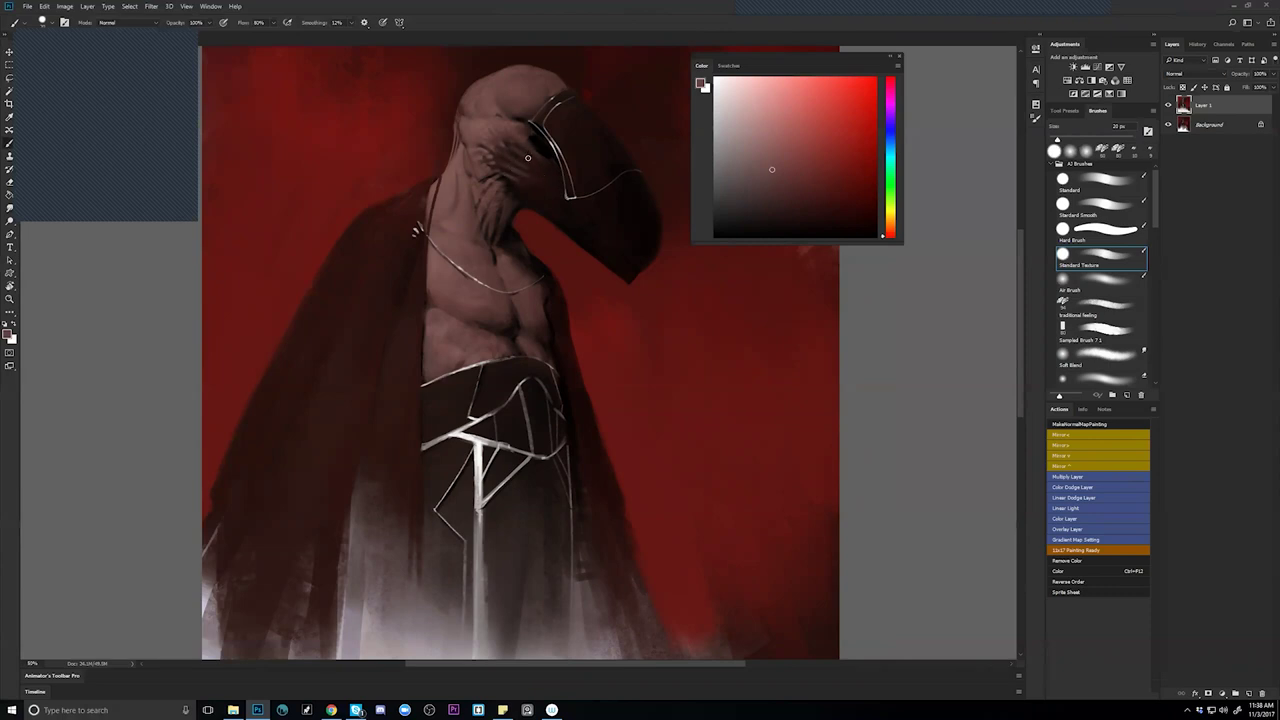
Extend the cheek folds toward the beak with a sampled dark tone and flip the canvas horizontally.
alt+click(535, 161)
drag(535, 162, 548, 183)
key(bracketright)
key(bracketright)
key(ctrl+shift+h)
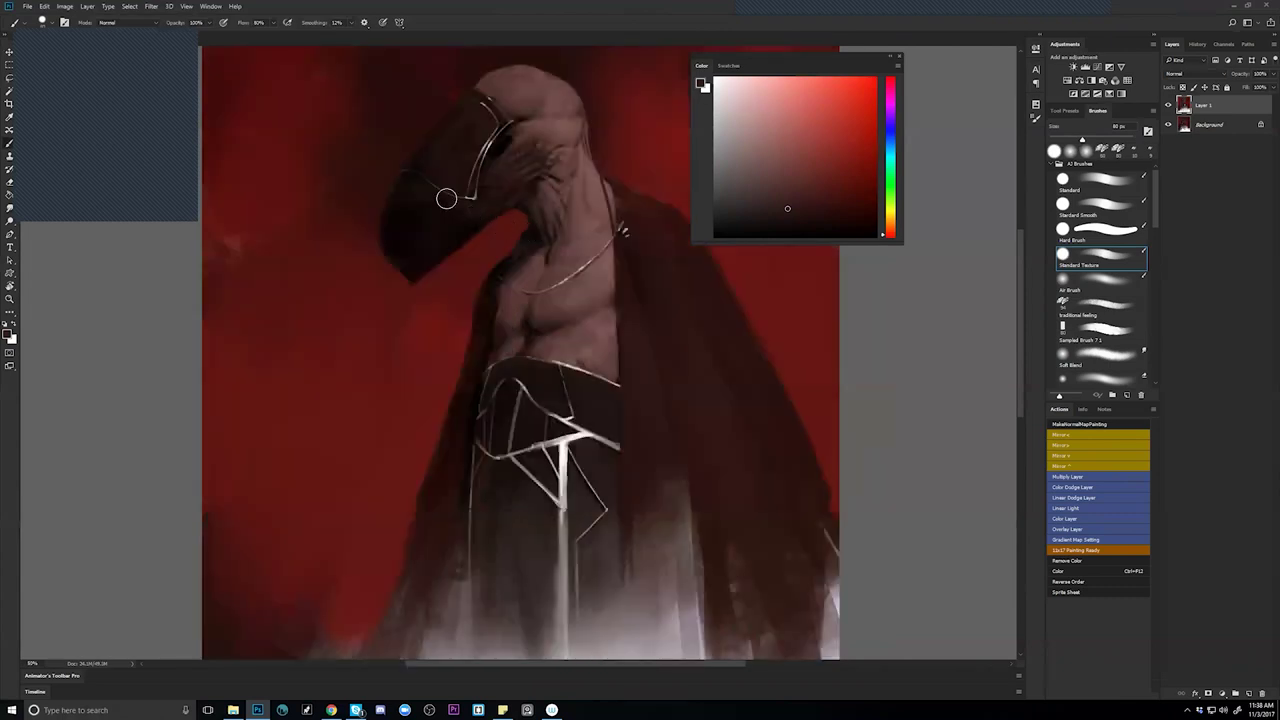
Paint over the beak with a sampled dark tone and switch to a full-screen view without panels.
alt+click(448, 185)
key(ctrl+minus)
key(ctrl+minus)
key(Tab)
key(f)
key(f)
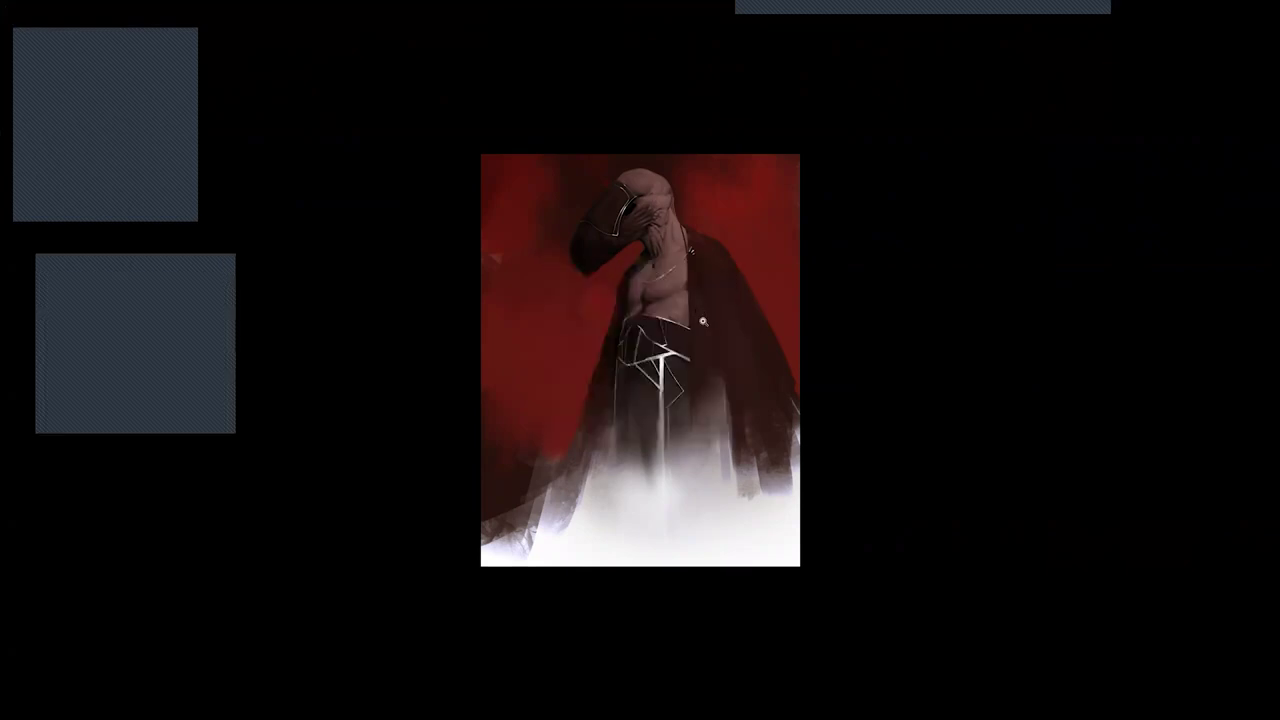
Refine the beak and cheek area with a smaller brush and flip the canvas horizontally.
scroll(698, 300, up, 2)
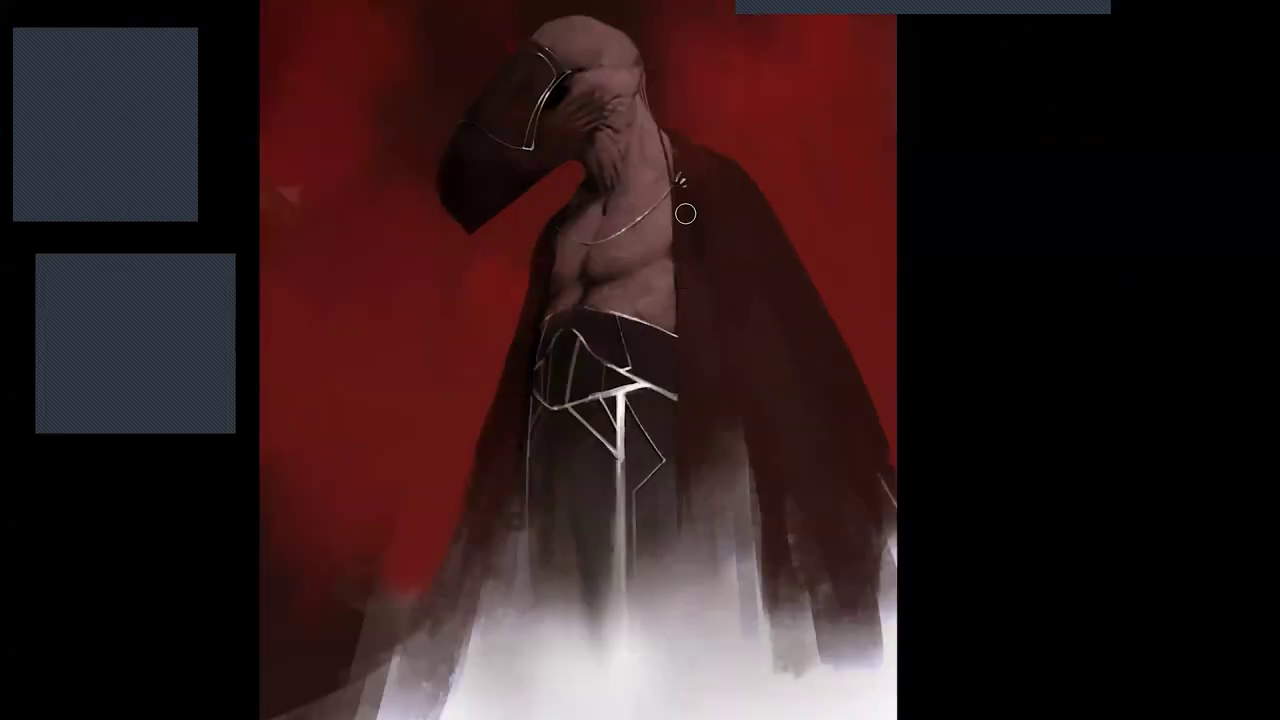
key(bracketleft)
key(bracketleft)
key(bracketleft)
key(ctrl+minus)
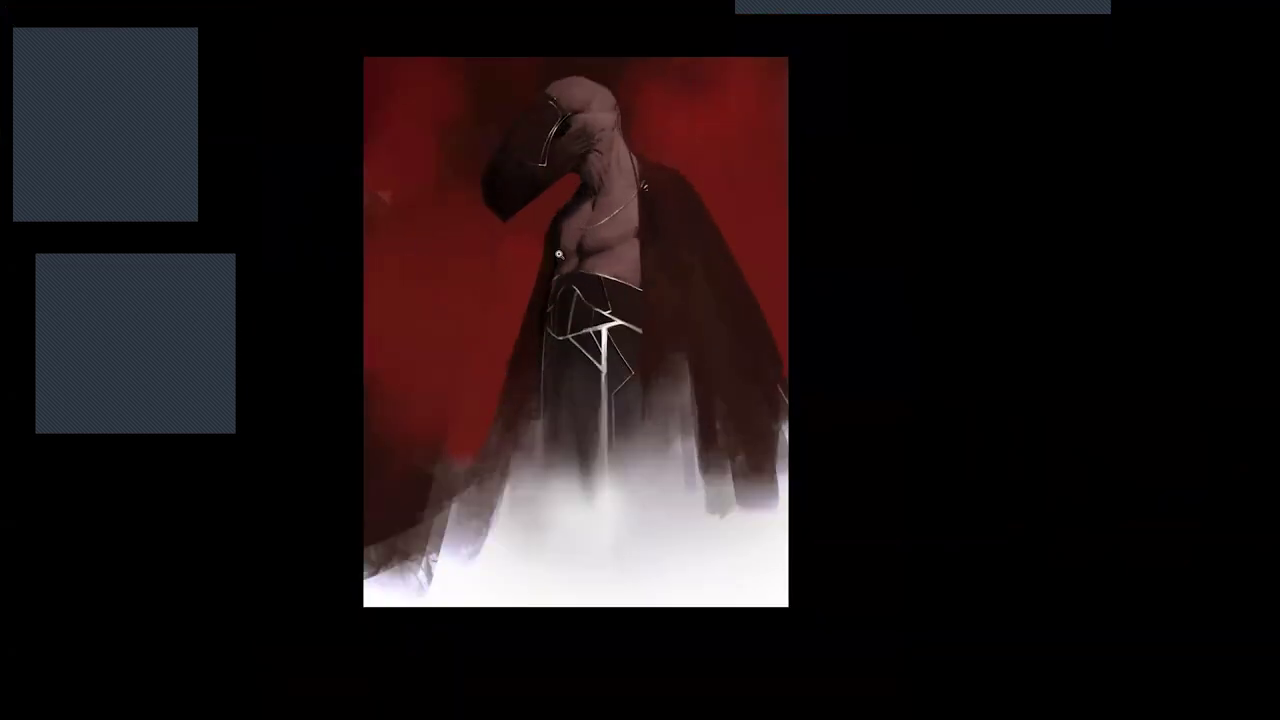
key(ctrl+shift+h)
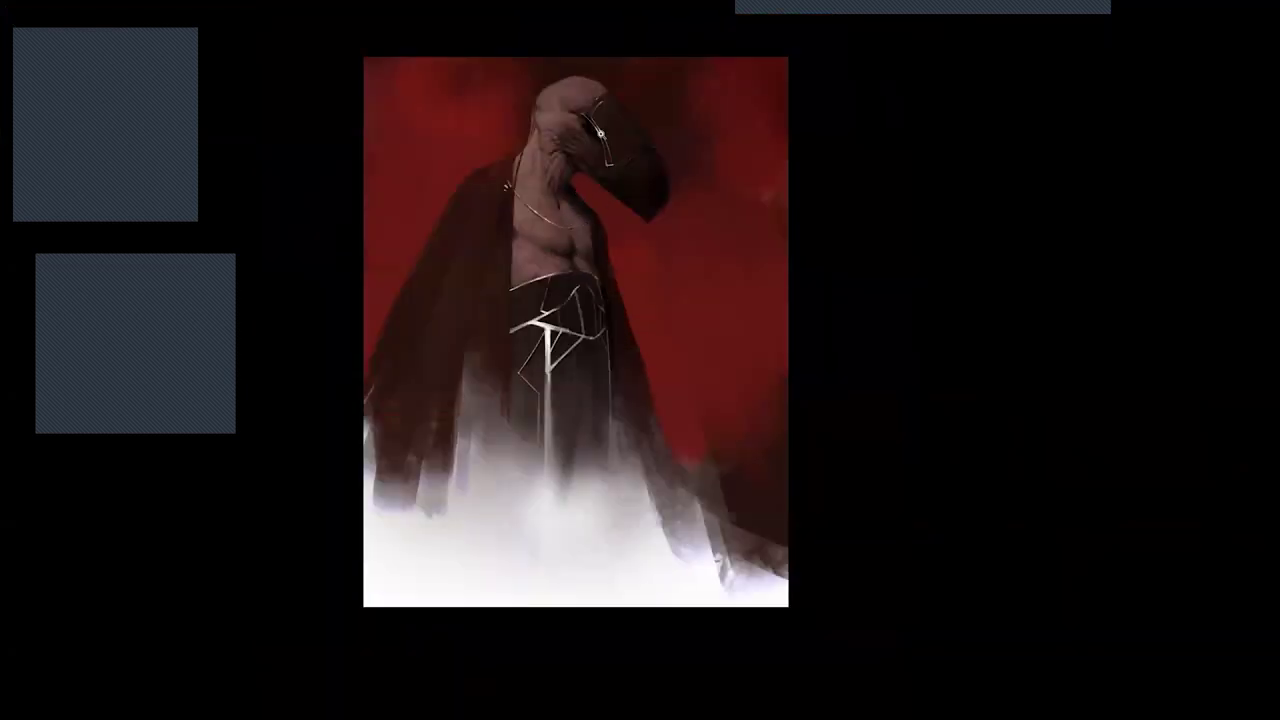
Compare the head and beak in both canvas orientations at closer zoom.
key(ctrl+plus)
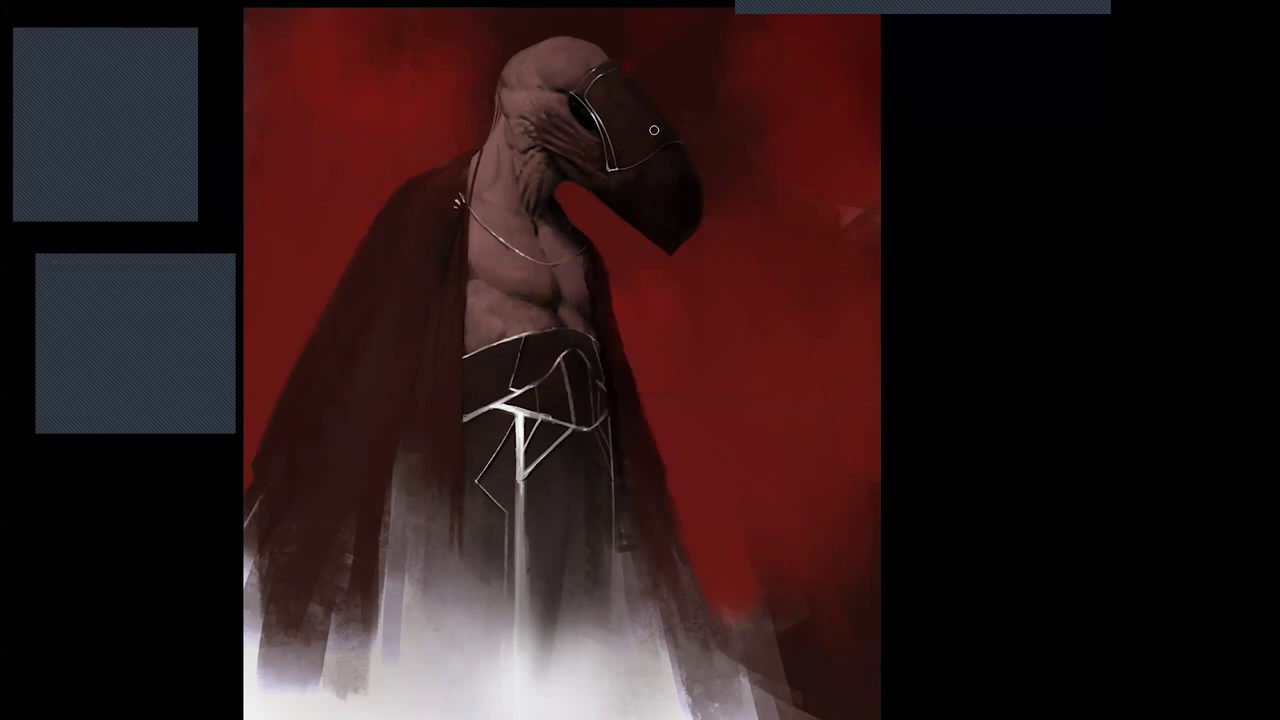
key(ctrl+shift+h)
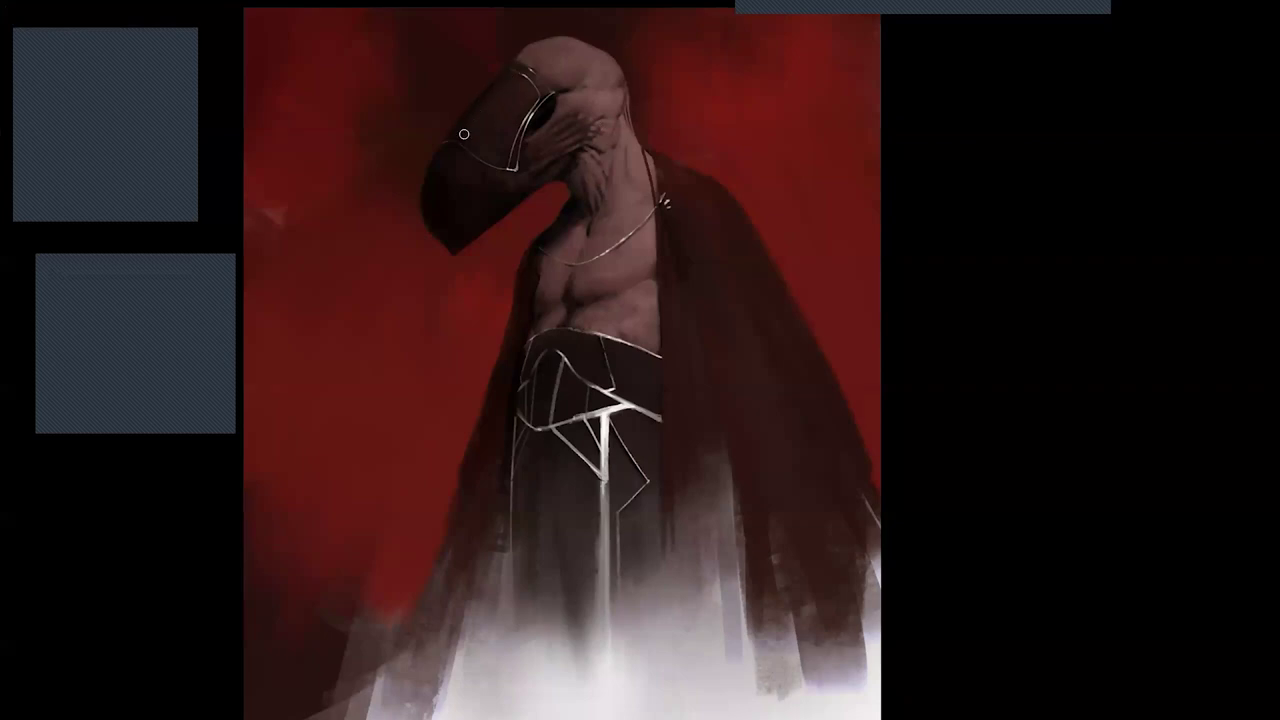
key(ctrl+shift+h)
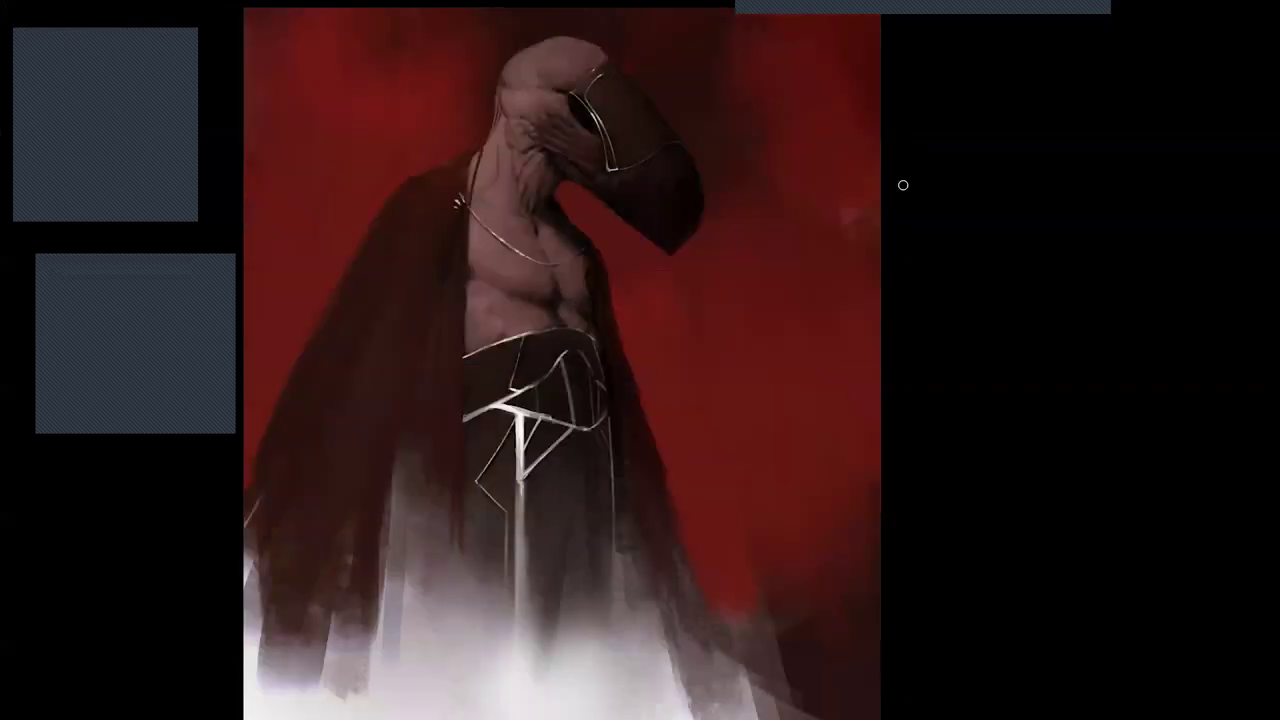
key(m)
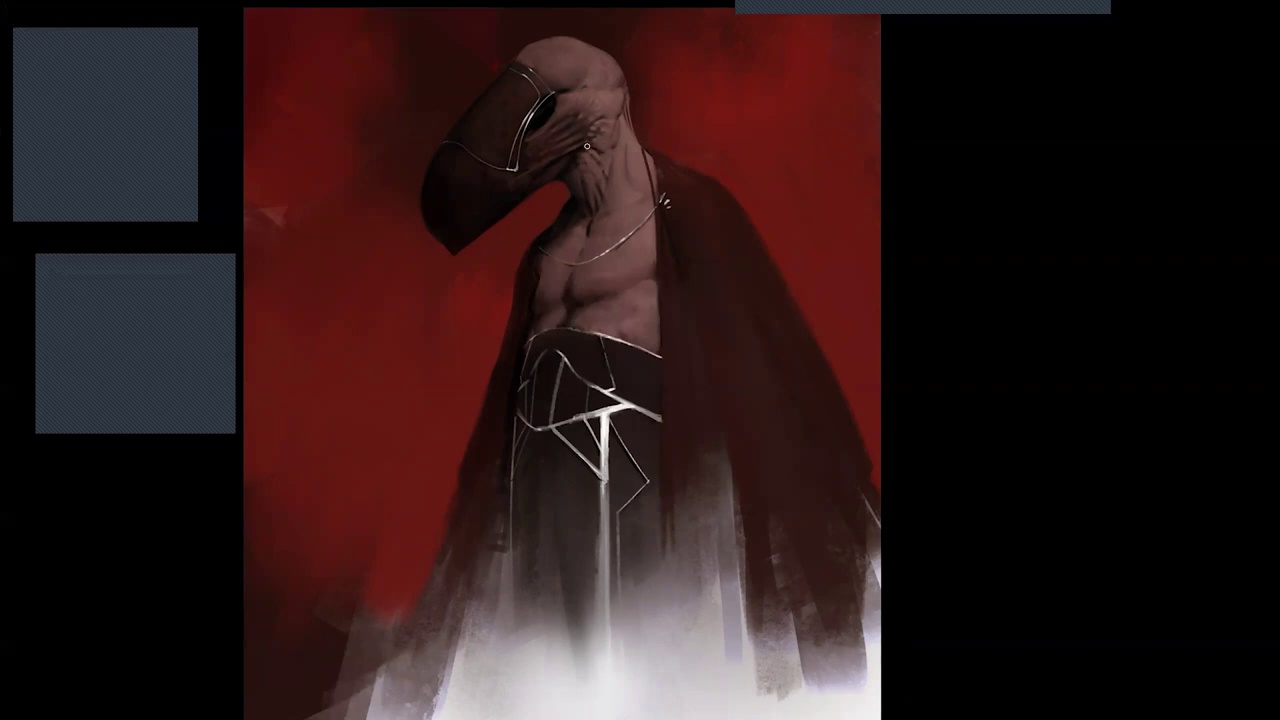
Paint the cheekbone and the side of the head behind the eye, using larger and smaller brush sizes.
key(])
key(])
key(])
click(571, 171)
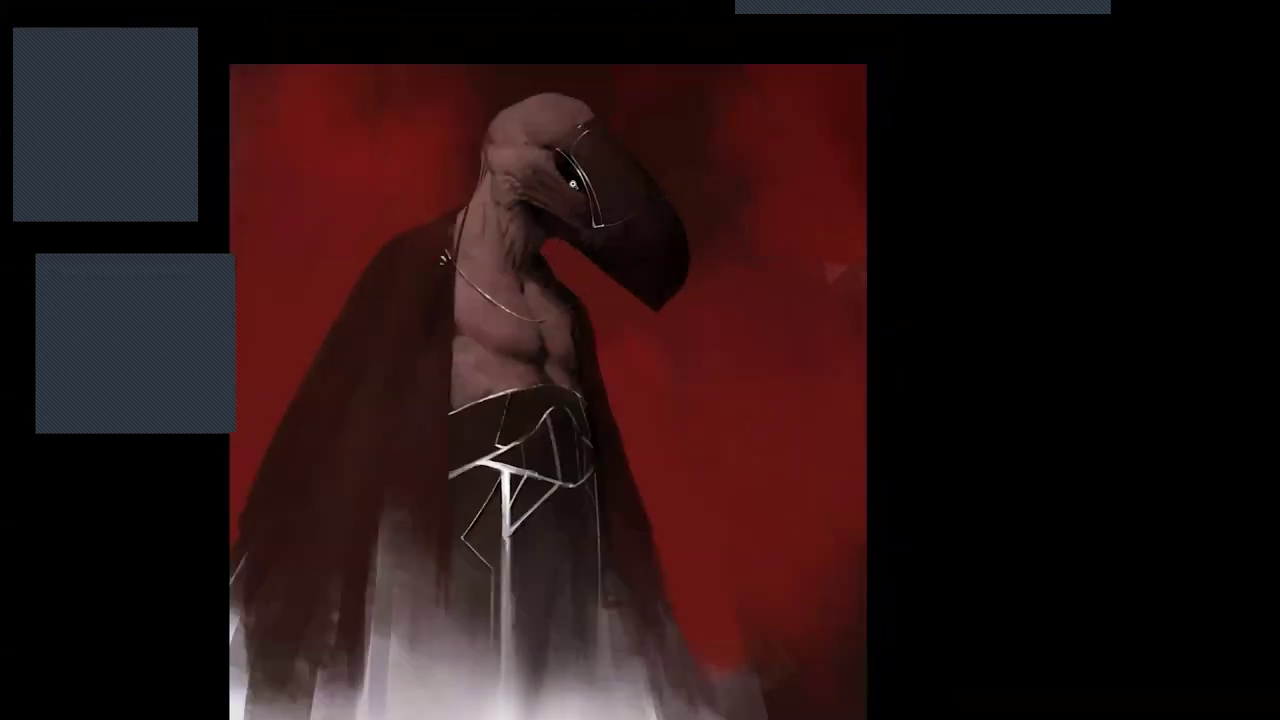
mouse_move(513, 162)
mouse_down()
mouse_move(504, 172)
mouse_move(488, 159)
mouse_move(503, 172)
mouse_up()
key([)
key([)
key([)
drag(520, 154, 532, 146)
Refine the jaw behind the cheek wrinkles with a smaller brush, checking the figure in both canvas orientations.
ctrl+alt+click(514, 203)
key(ctrl+alt+h)
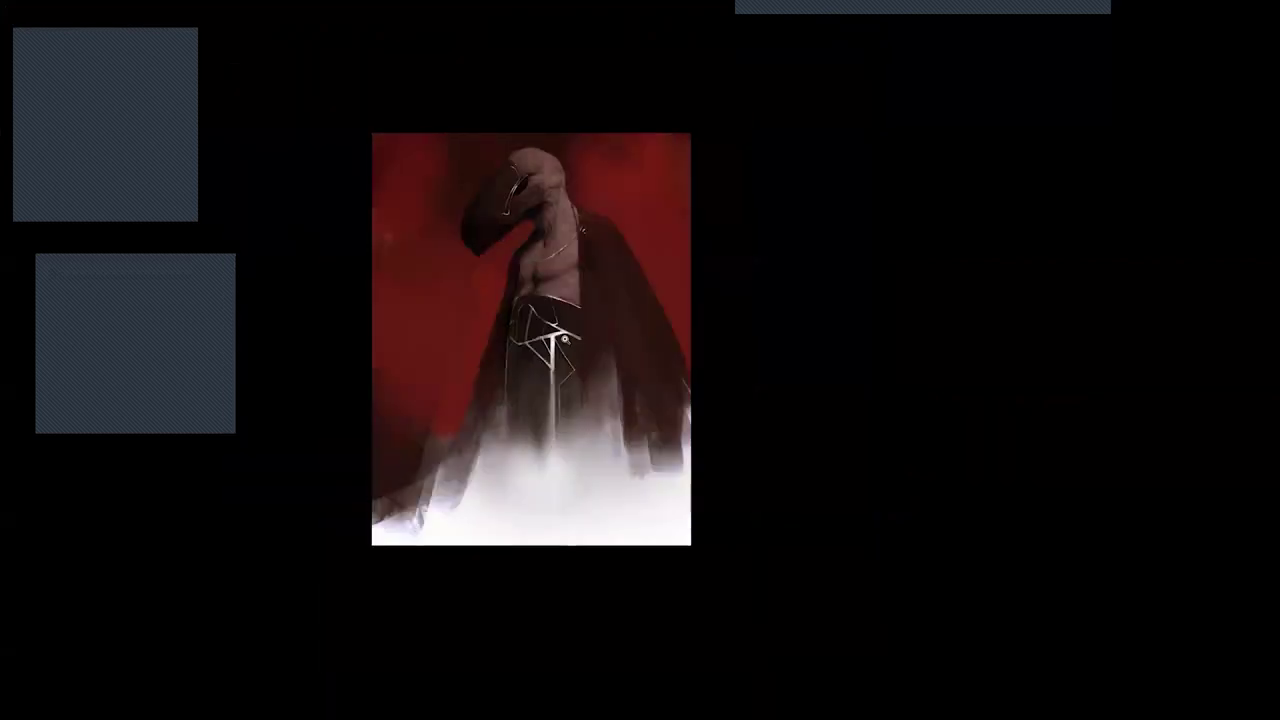
scroll(541, 197, up, 3)
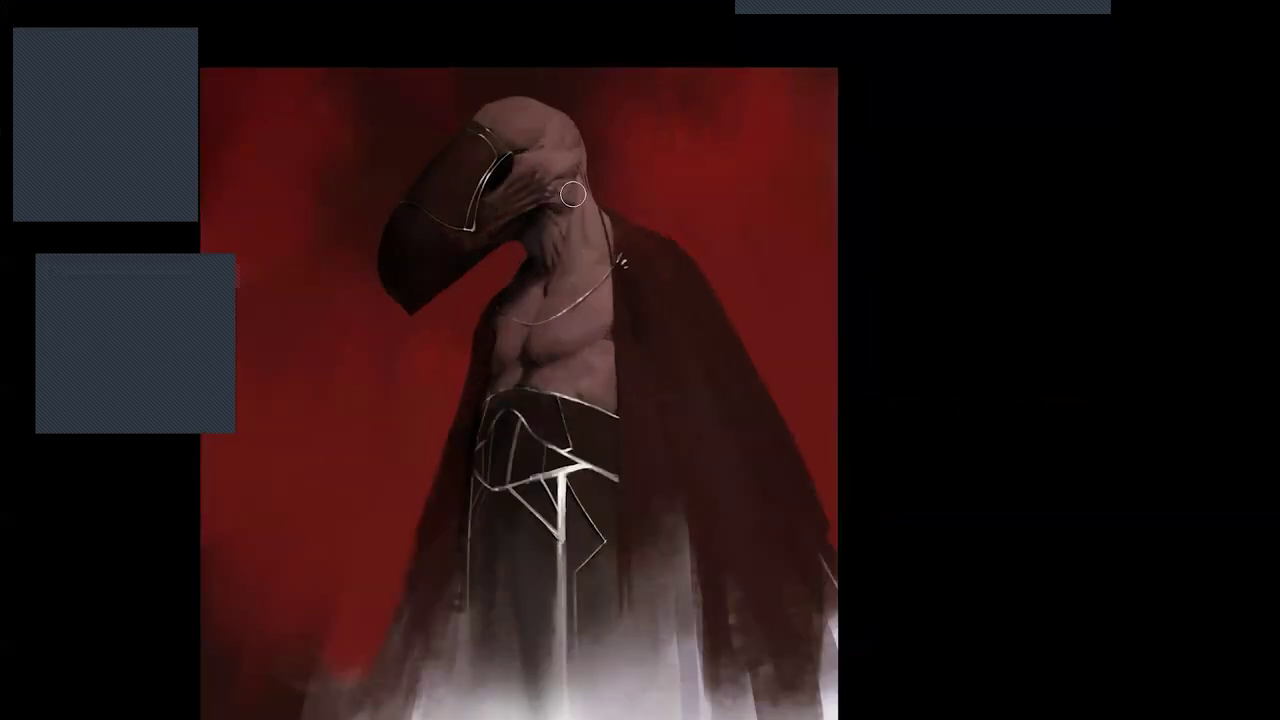
key([)
key([)
key([)
key(ctrl+minus)
key(ctrl+minus)
key(ctrl+shift+h)
scroll(543, 222, up, 2)
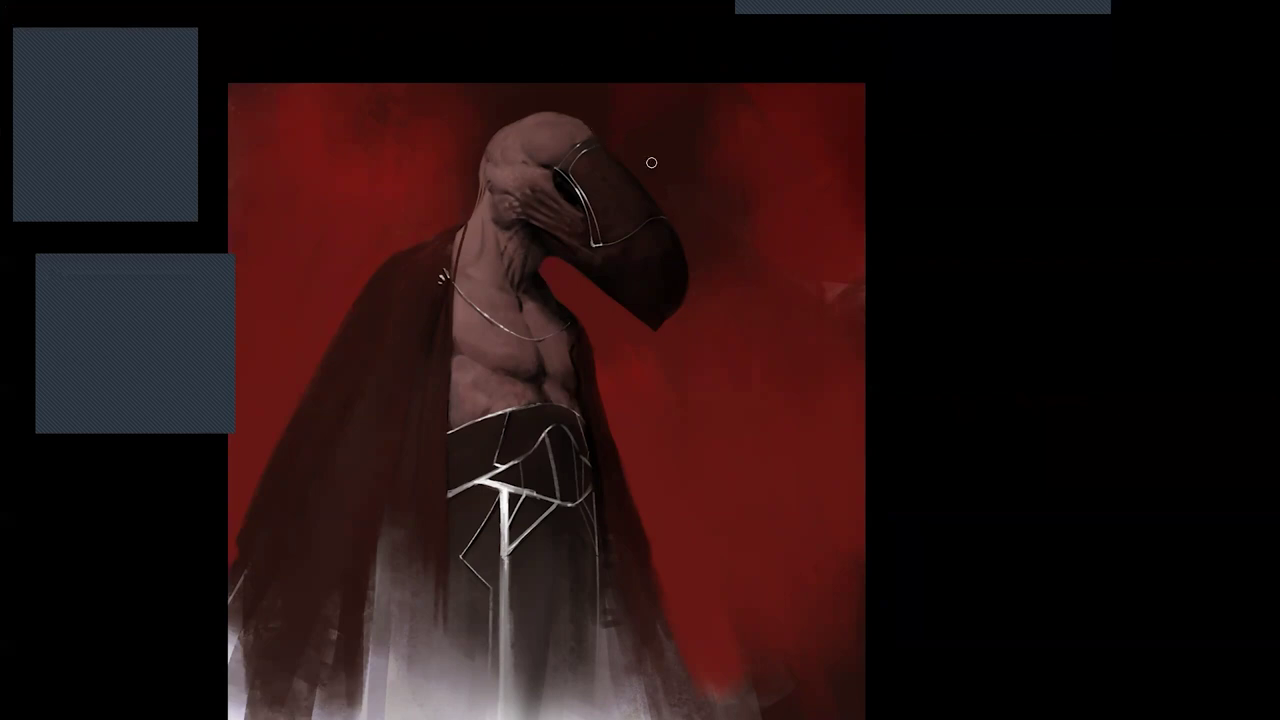
Examine the full figure and the head close up in both canvas orientations, in full-screen view.
ctrl+alt+click(700, 268)
ctrl+alt+click(702, 269)
key(h)
scroll(605, 202, up, 3)
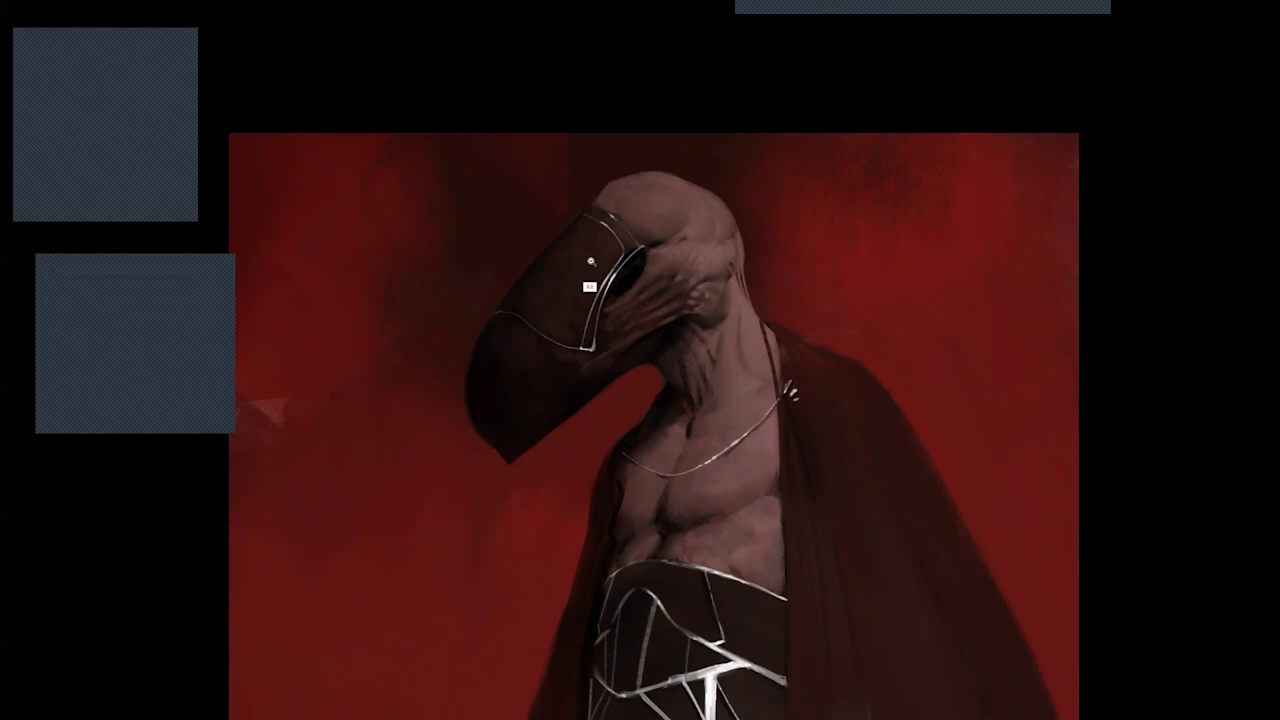
scroll(591, 262, down, 3)
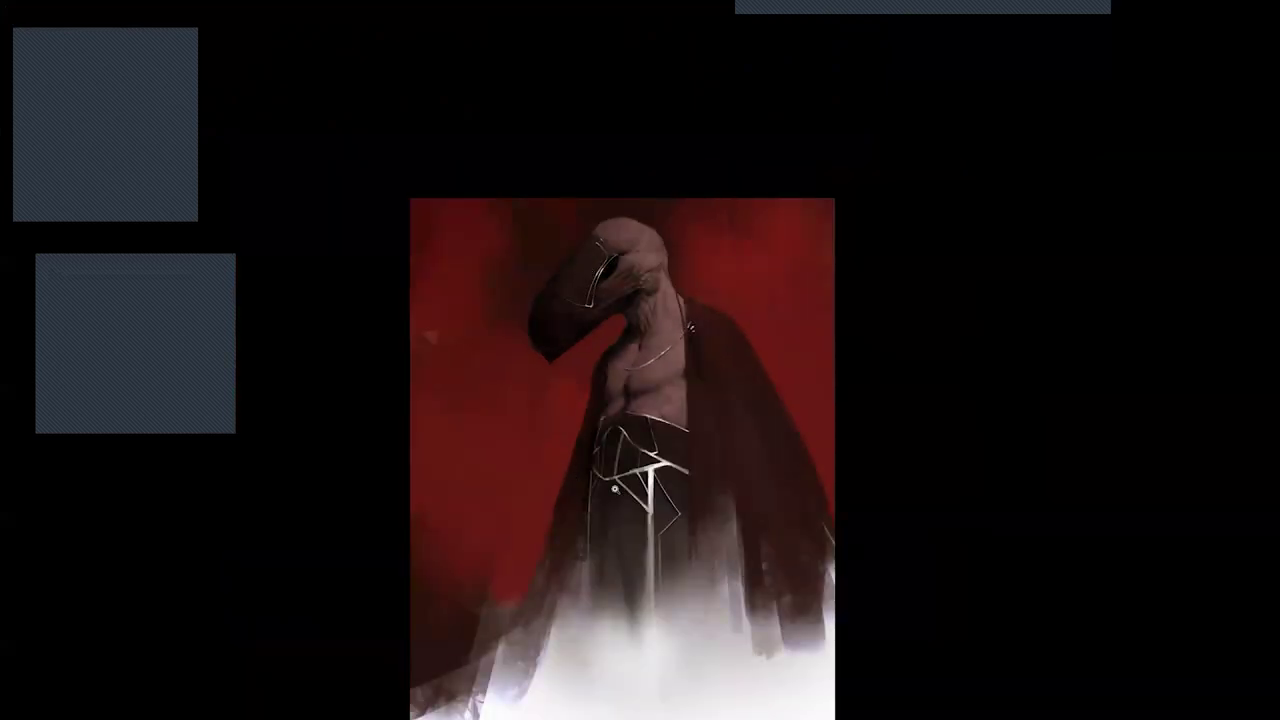
scroll(609, 368, up, 3)
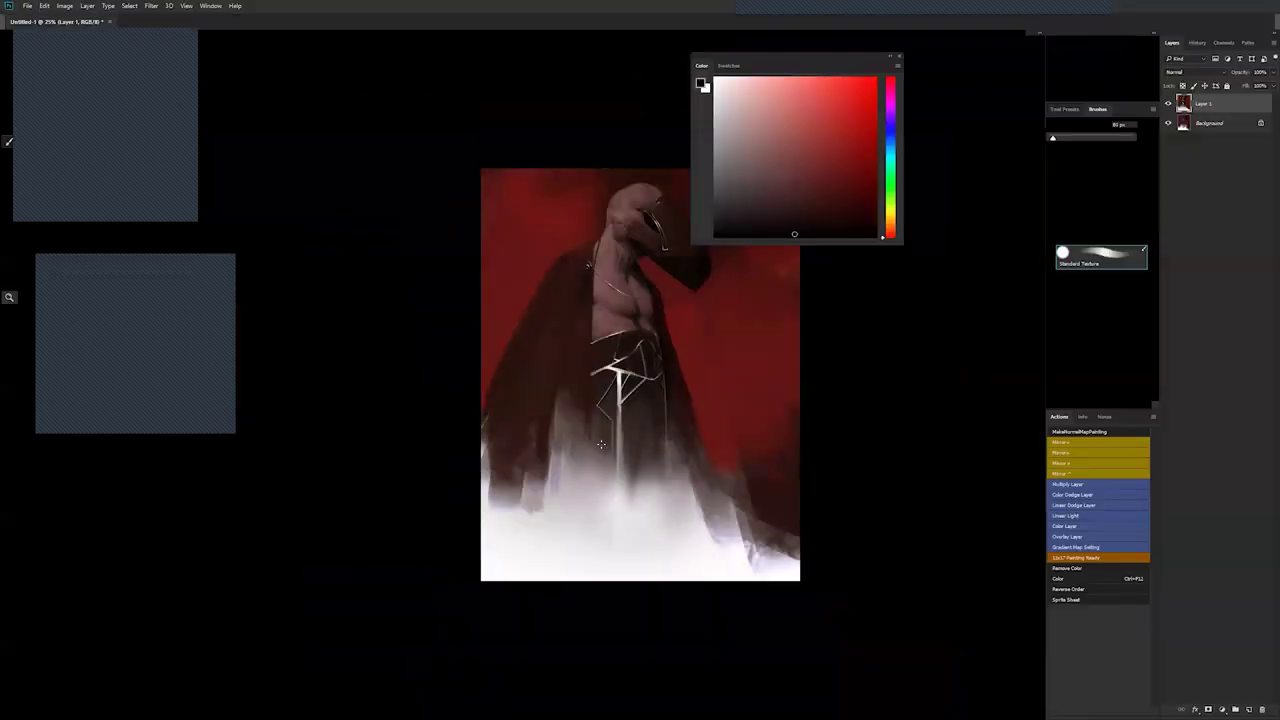
key(f)
key(f)
ctrl+click(646, 321)
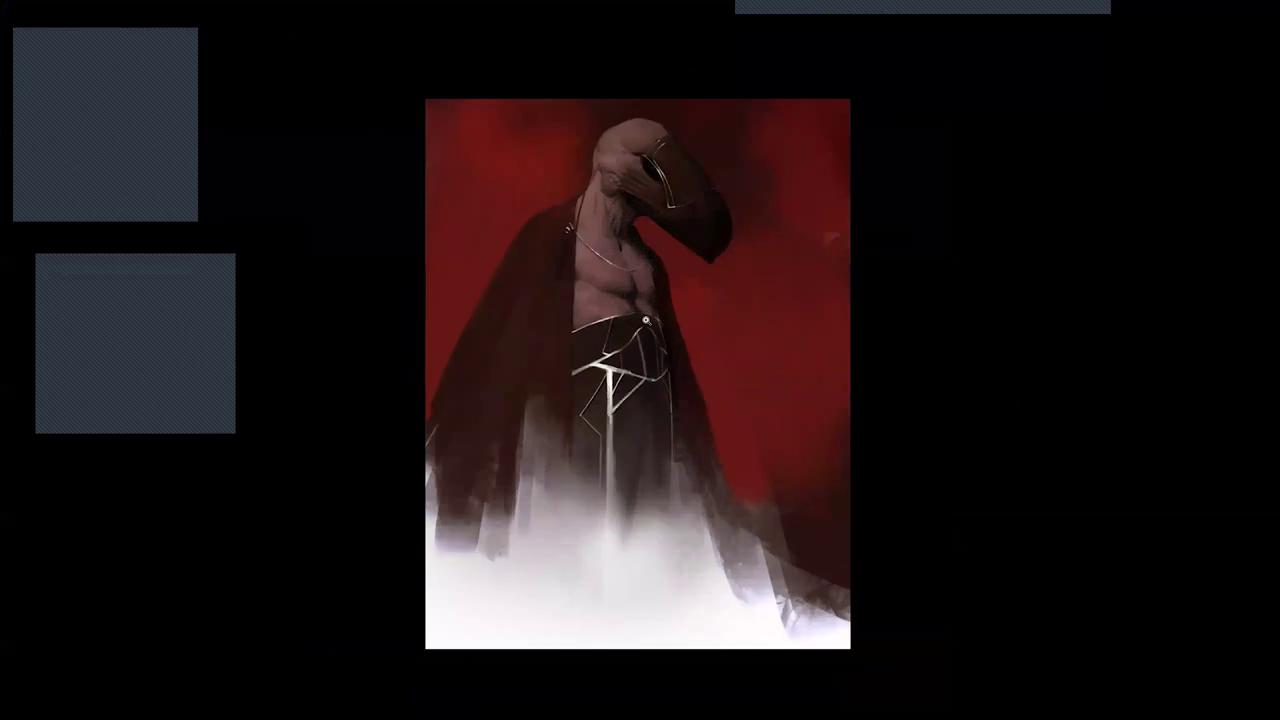
ctrl+click(646, 321)
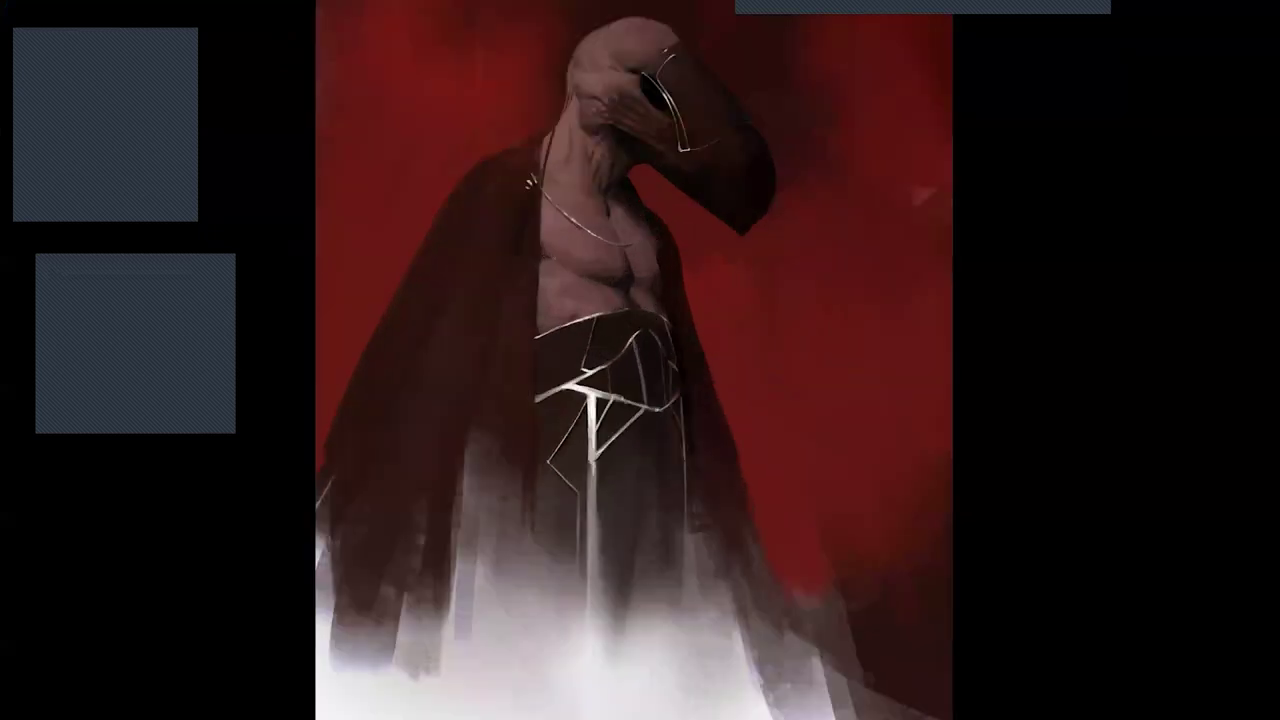
key(alt)
scroll(570, 300, down, 2)
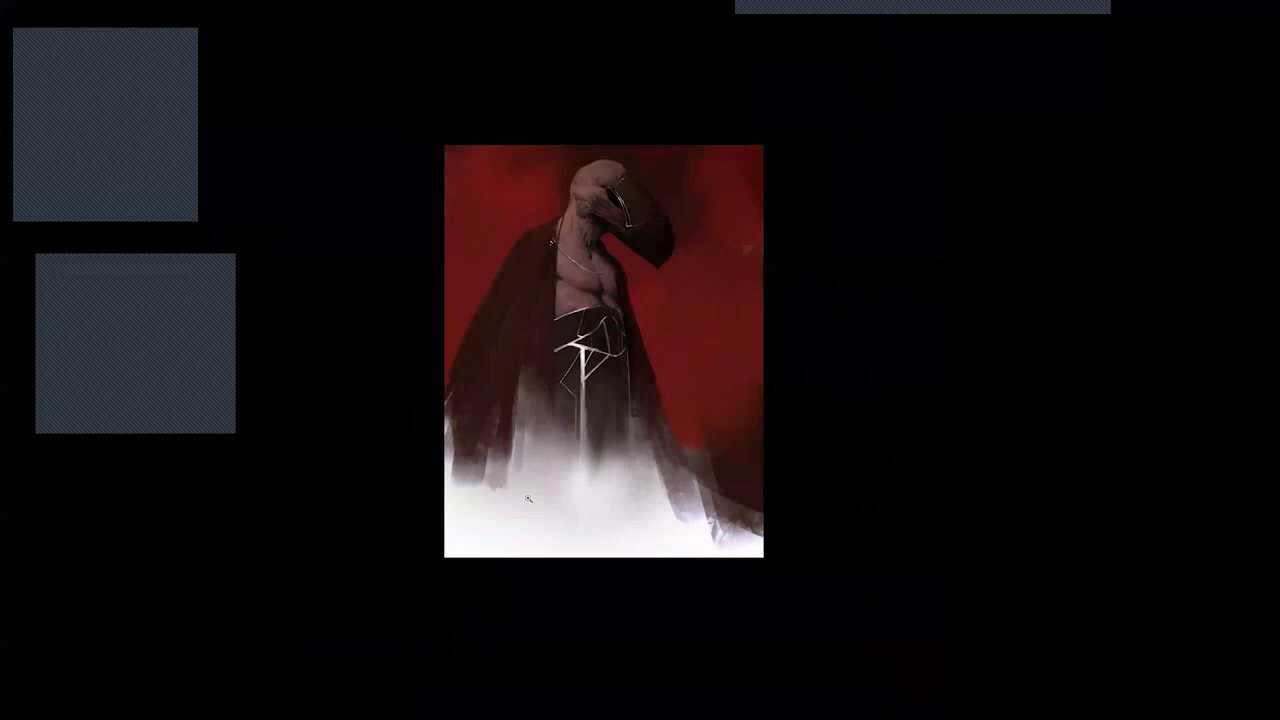
Paint skin tone sampled from the head over the back of the jaw and the upper neck.
scroll(596, 196, up, 2)
alt+click(572, 208)
drag(574, 208, 557, 211)
key(])
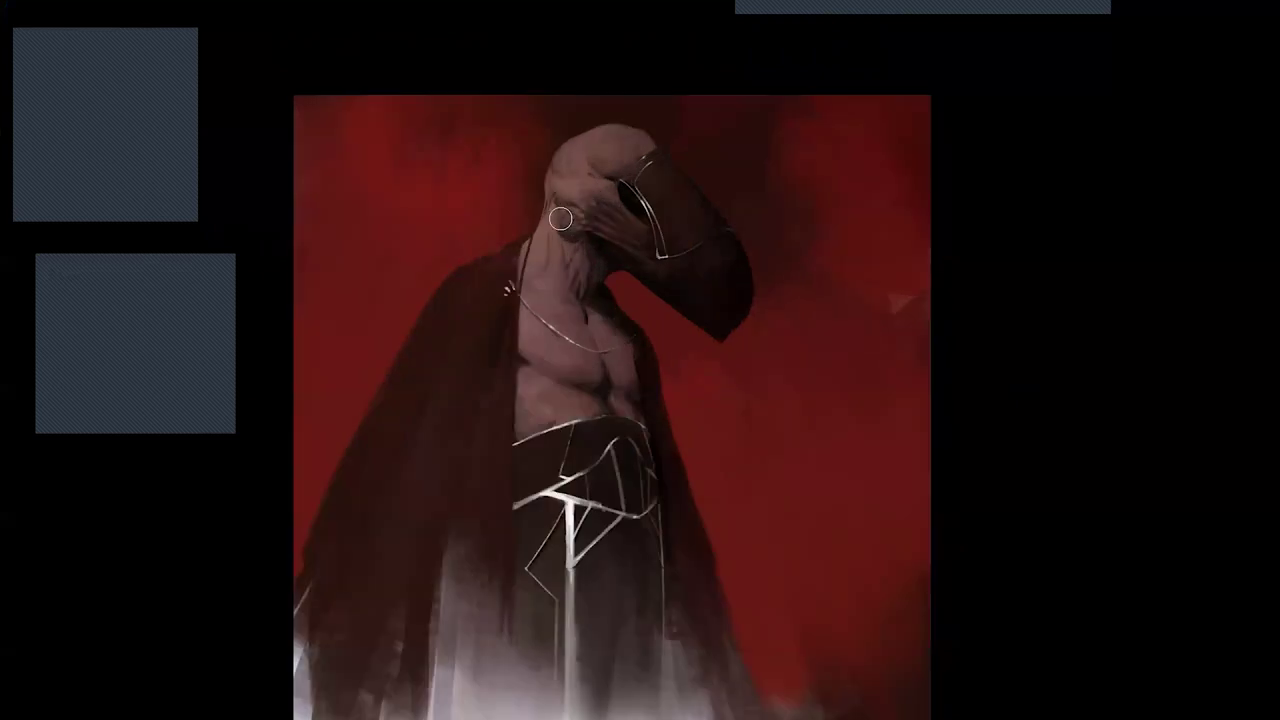
drag(574, 230, 563, 210)
Shape the rounded jaw with tones sampled from the neck, cheek and head, using a larger brush.
alt+click(588, 264)
alt+click(598, 215)
alt+click(574, 185)
alt+click(554, 247)
key(bracketright)
key(bracketright)
key(bracketright)
drag(580, 234, 556, 222)
Flip the canvas horizontally and paint over the black eye opening of the mask with a smaller brush.
scroll(627, 311, down, 3)
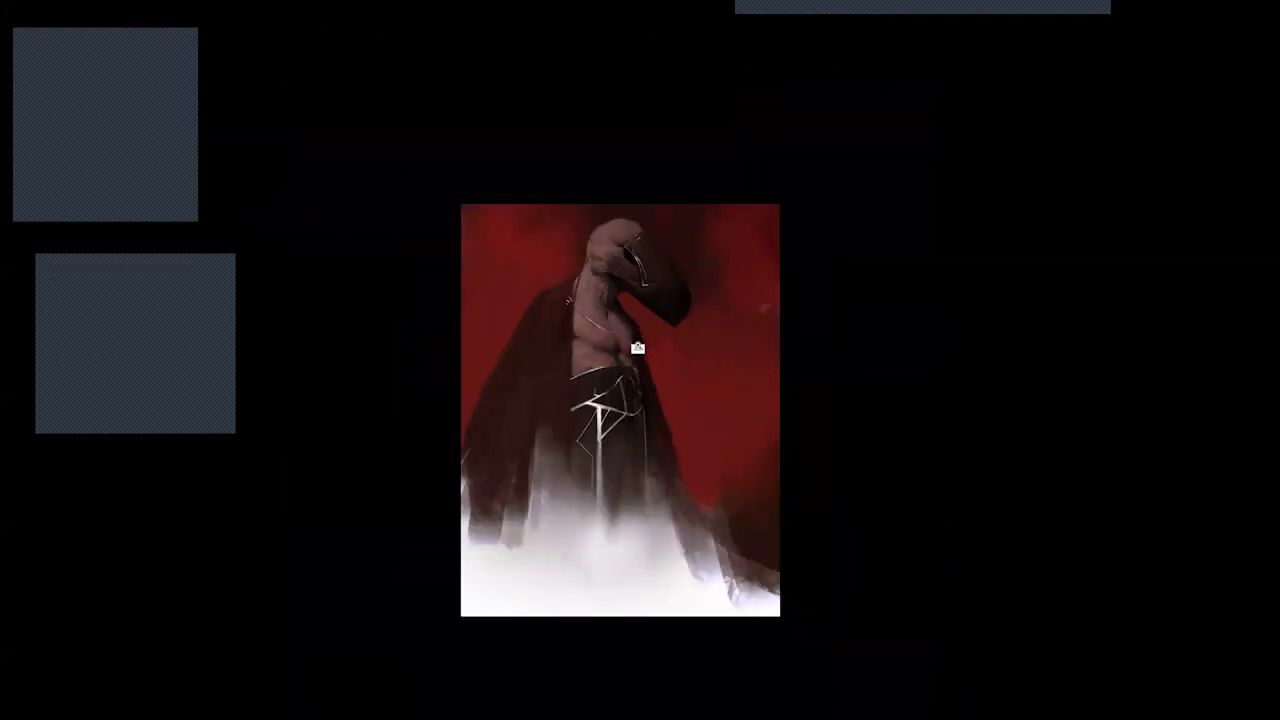
key(ctrl+shift+h)
scroll(648, 301, up, 4)
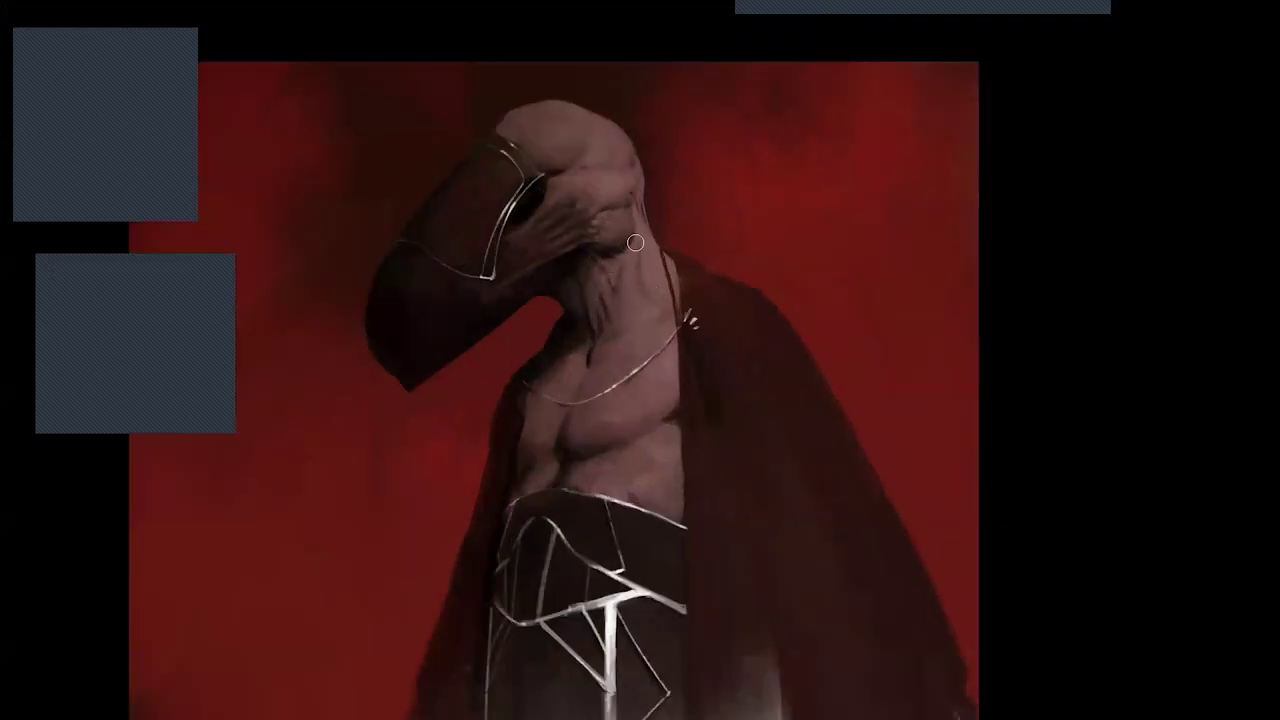
key(bracketleft)
key(bracketleft)
drag(513, 220, 532, 195)
Check the repainted jaw and eye opening in both canvas orientations, close up and at full figure.
key(m)
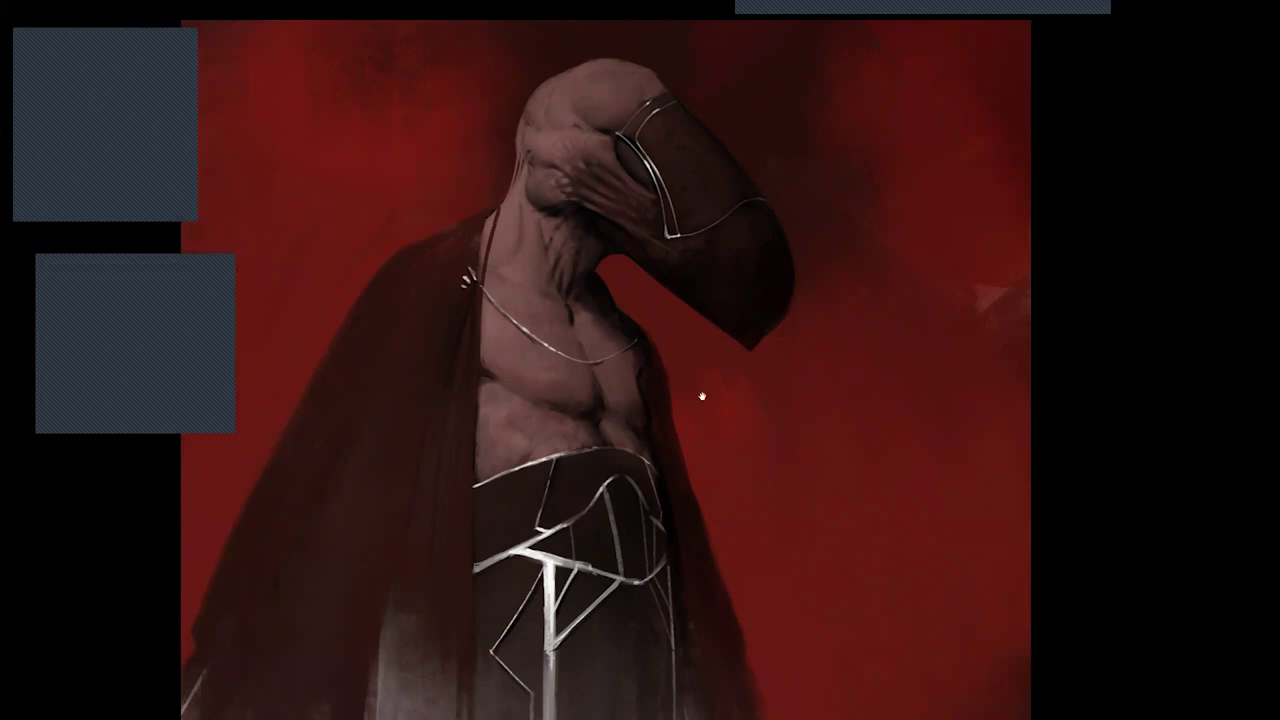
drag(695, 425, 739, 397)
scroll(739, 397, down, 2)
key(h)
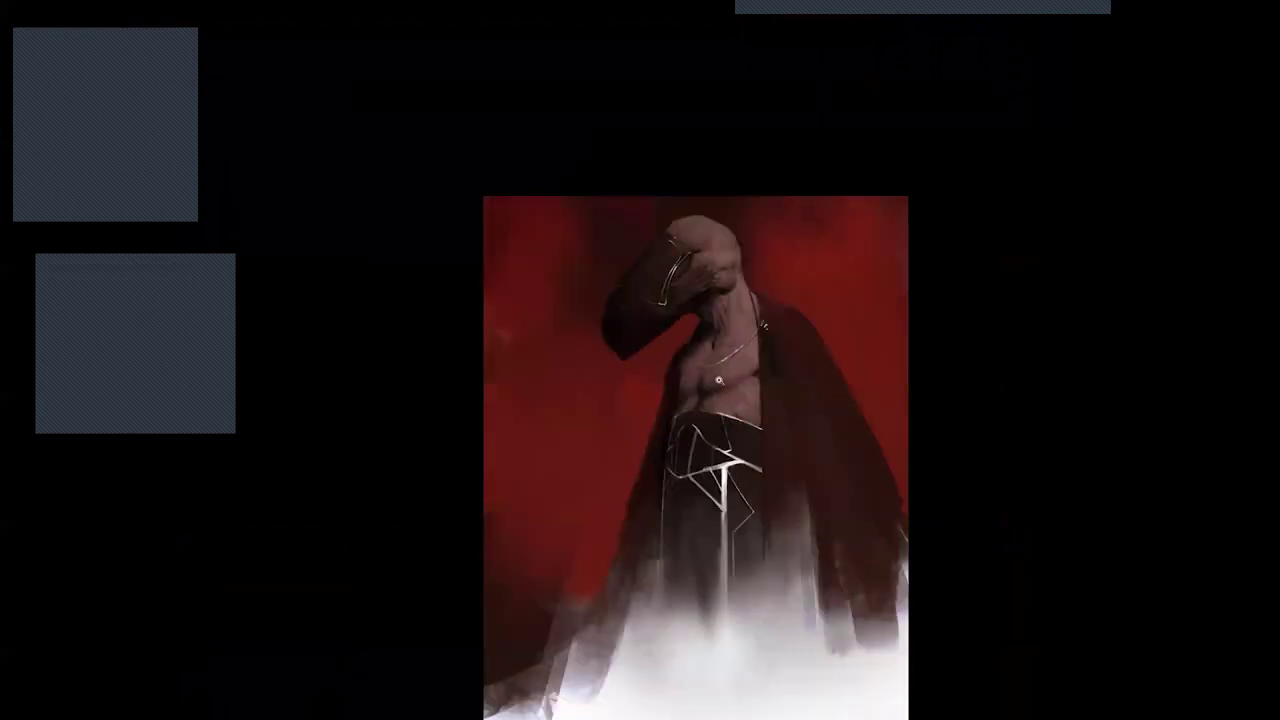
scroll(719, 382, up, 3)
drag(709, 354, 678, 457)
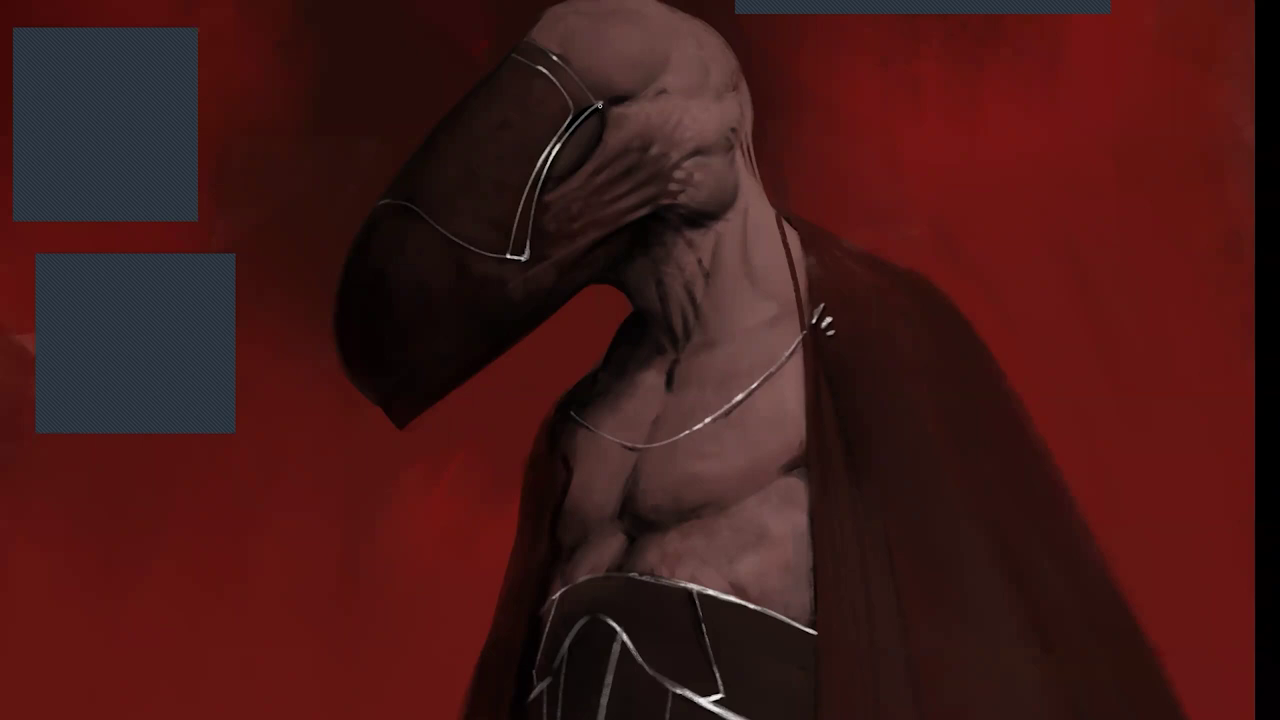
Try a brush stroke along the mask's eye opening and undo it.
mouse_move(602, 108)
mouse_down()
mouse_move(552, 188)
mouse_move(606, 128)
mouse_move(536, 210)
mouse_up()
key(ctrl+z)
key(ctrl+z)
key(ctrl+z)
scroll(646, 270, down, 2)
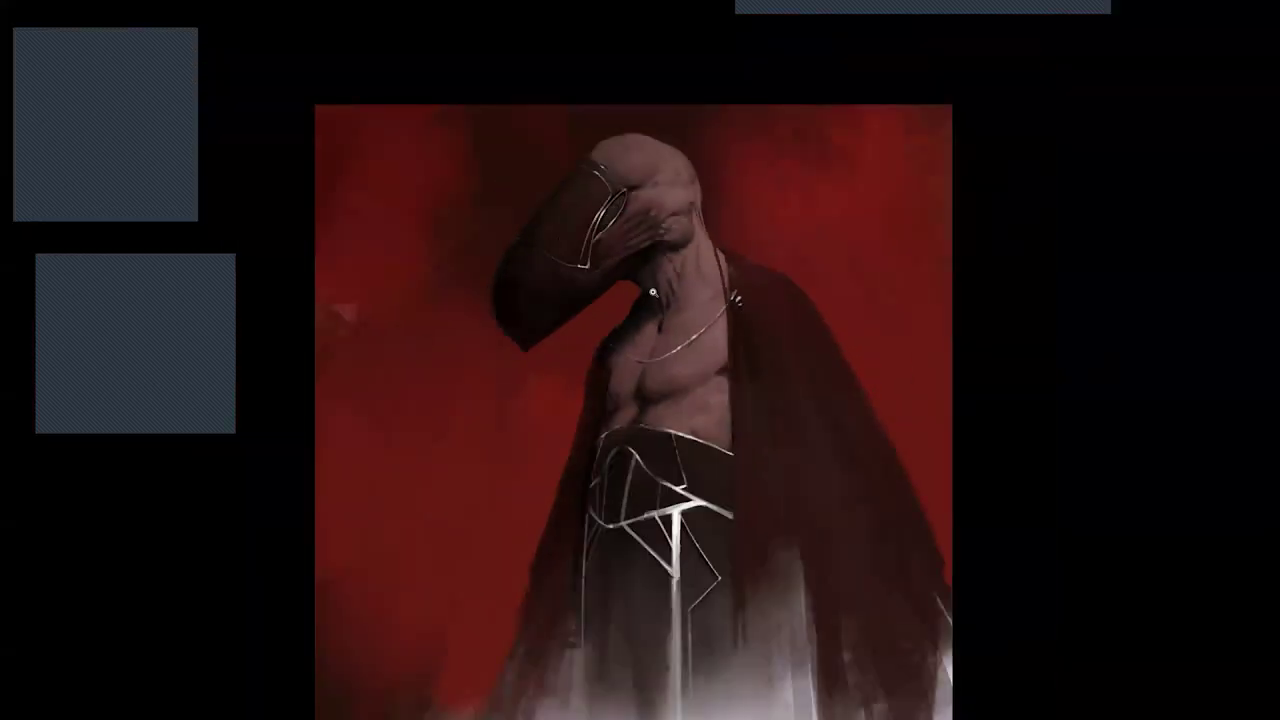
Review the head, cheek and neck up close and against the whole figure in both canvas orientations.
scroll(652, 291, up, 1)
scroll(586, 177, up, 2)
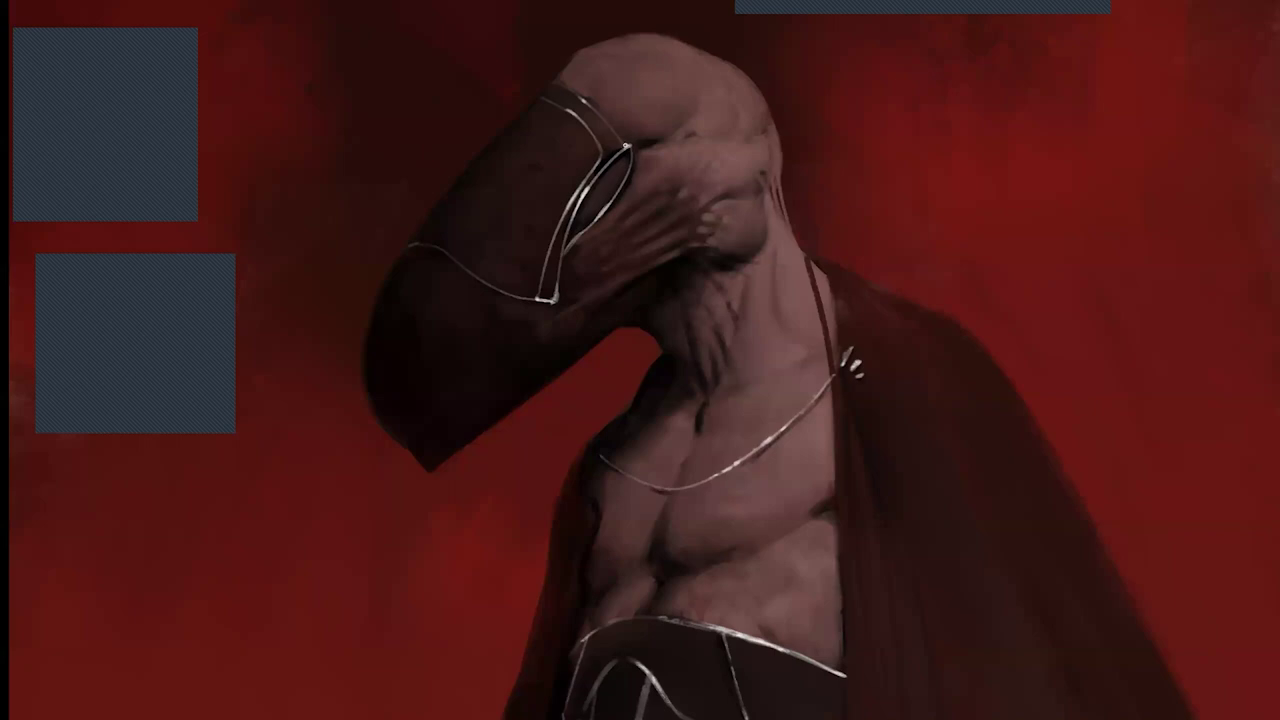
scroll(613, 201, down, 1)
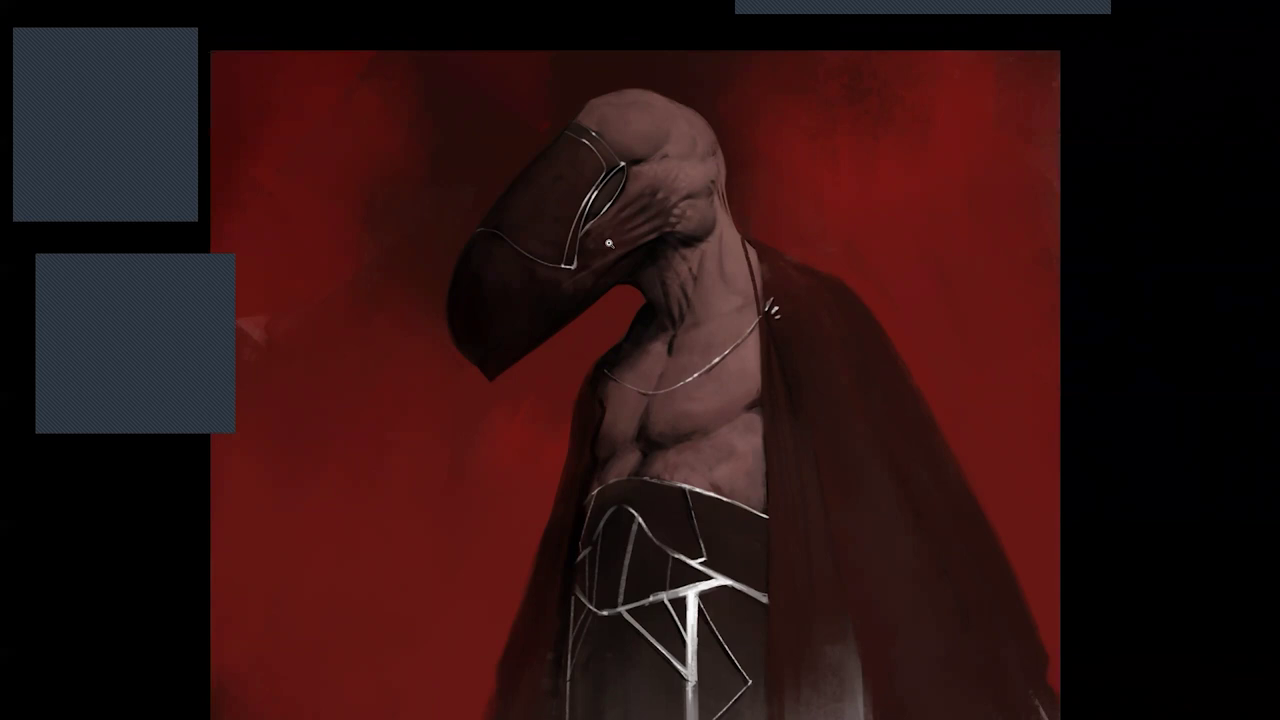
drag(695, 293, 631, 304)
key(h)
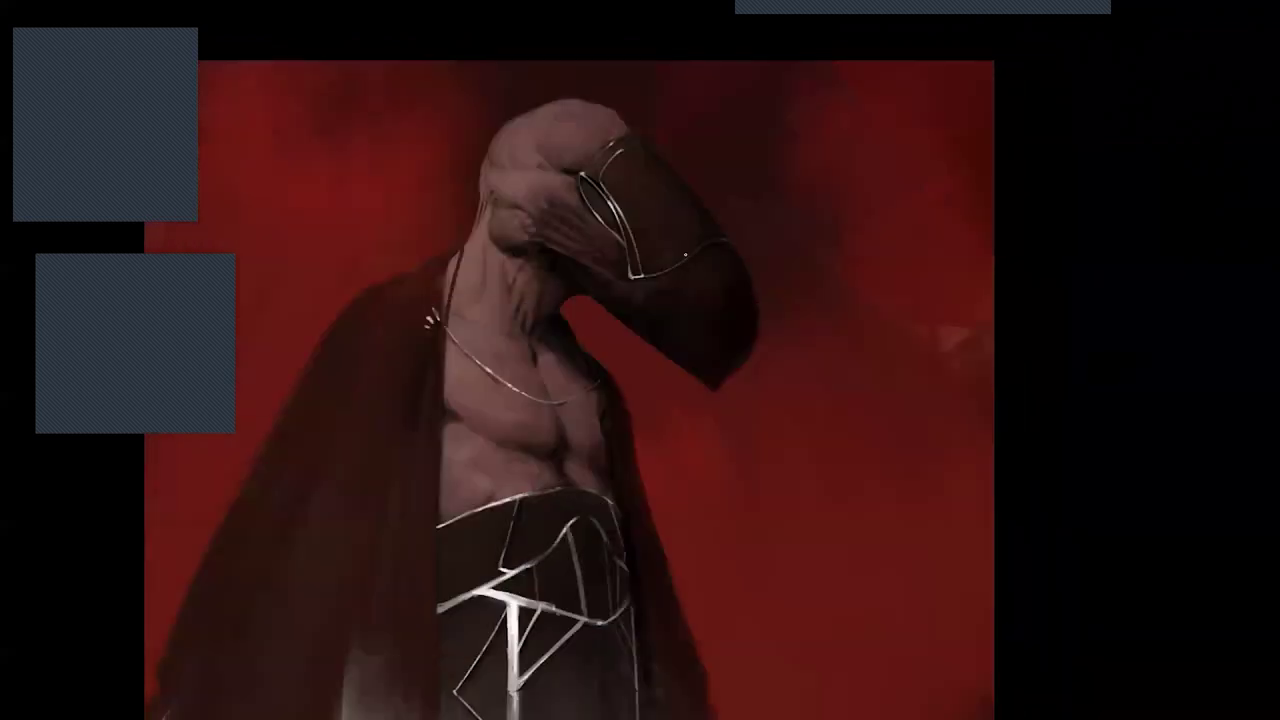
alt+click(517, 189)
scroll(553, 267, down, 3)
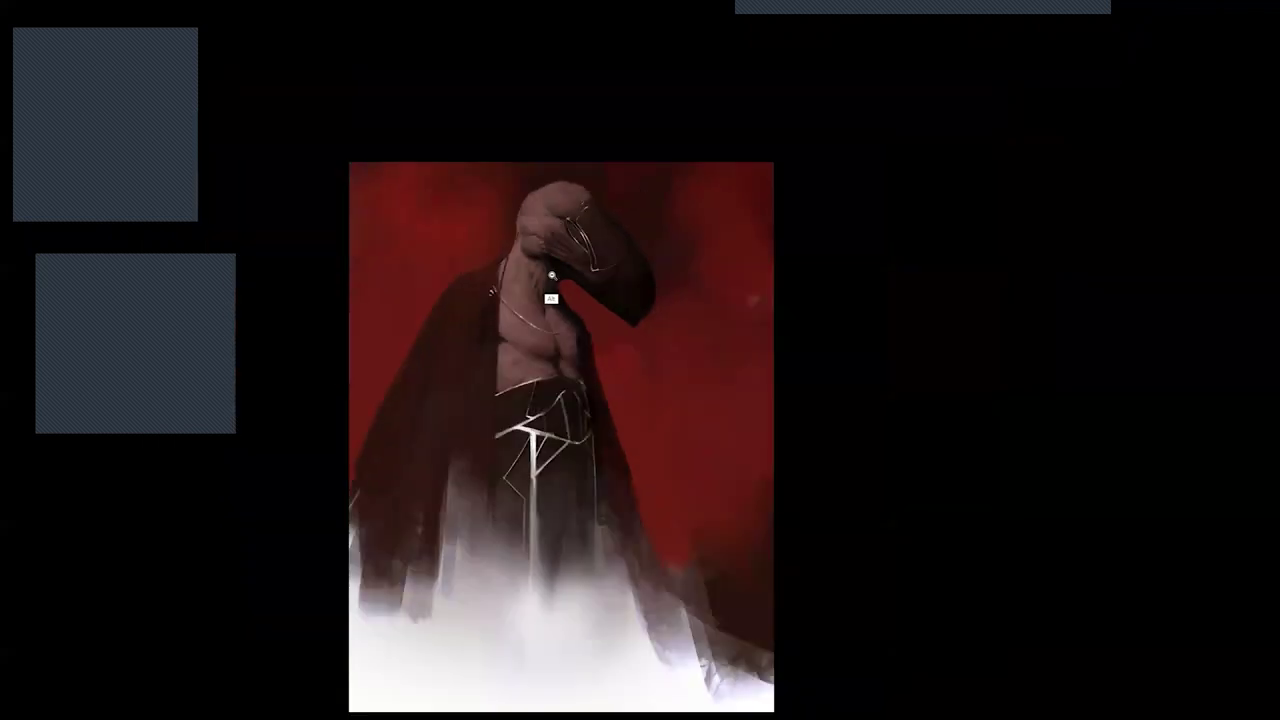
scroll(594, 282, up, 5)
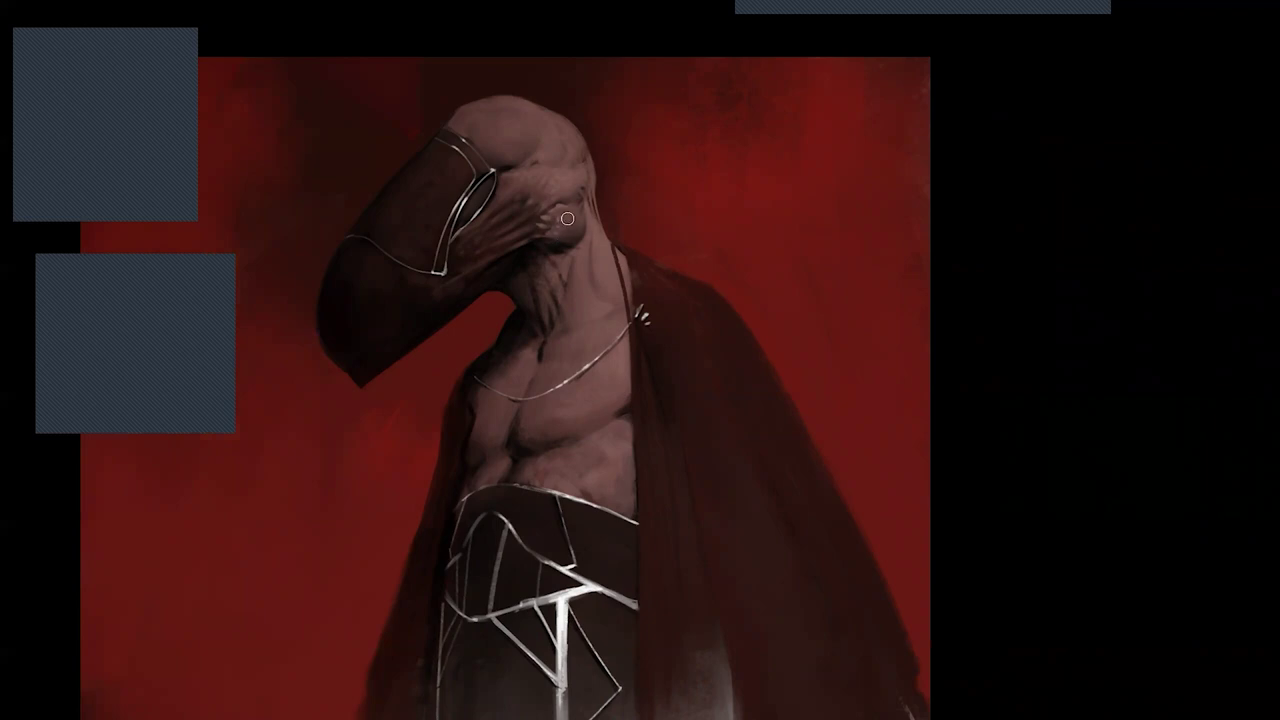
Dab small touch-ups onto the rounded jaw beside the cheek wrinkles and flip the canvas horizontally.
click(557, 220)
click(556, 221)
drag(584, 302, 577, 330)
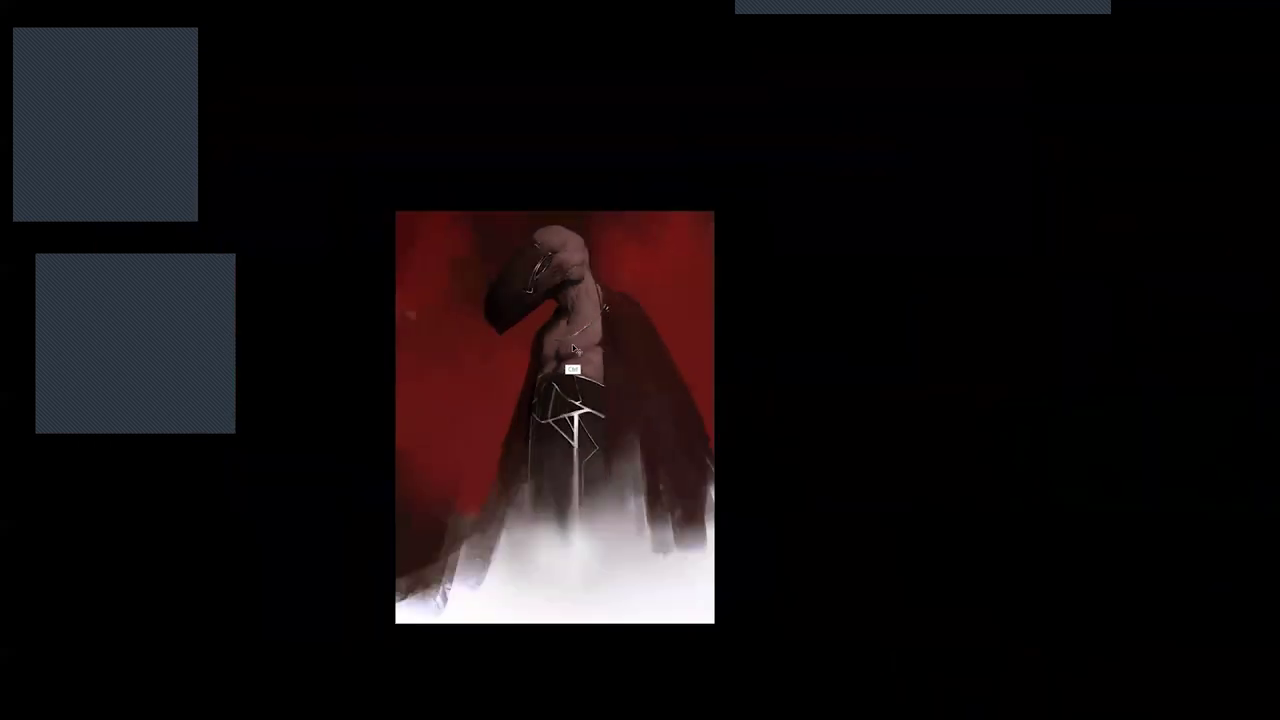
key(m)
scroll(572, 330, up, 4)
key(alt)
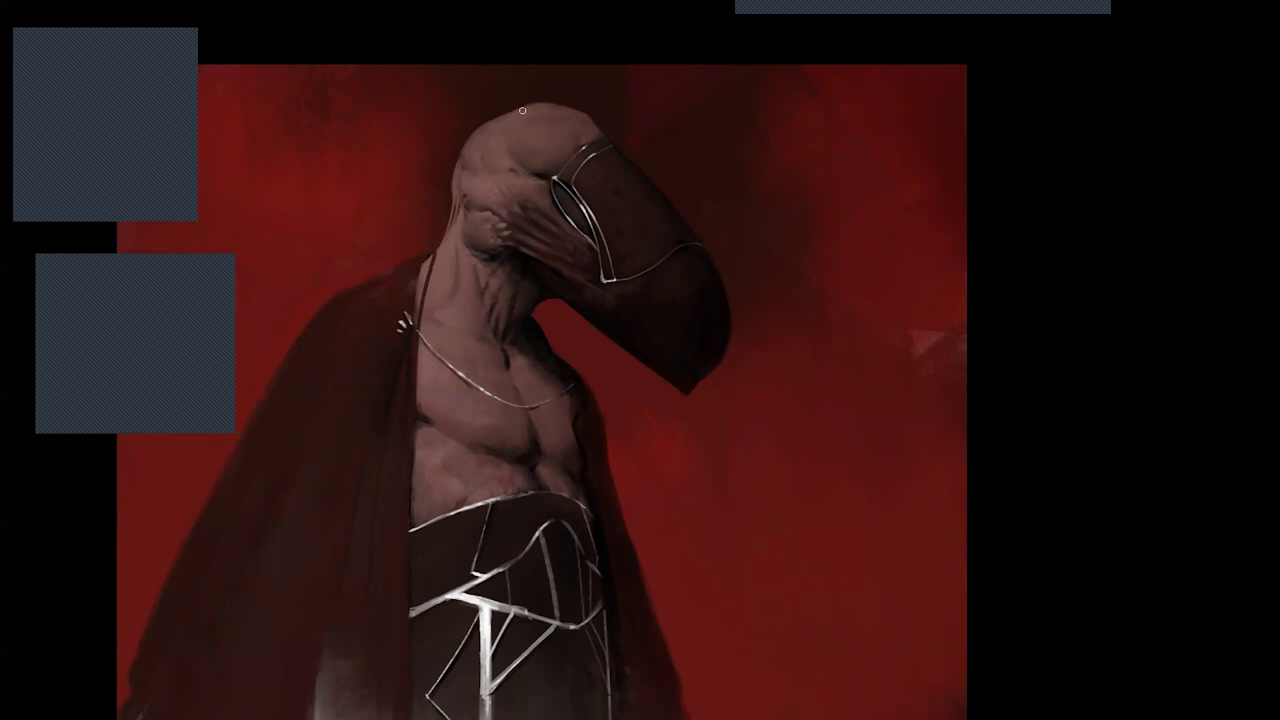
Examine the head, neck and torso in both canvas orientations at different magnifications.
key(ctrl+minus)
key(ctrl+plus)
key(ctrl+shift+h)
key(ctrl+minus)
key(ctrl+plus)
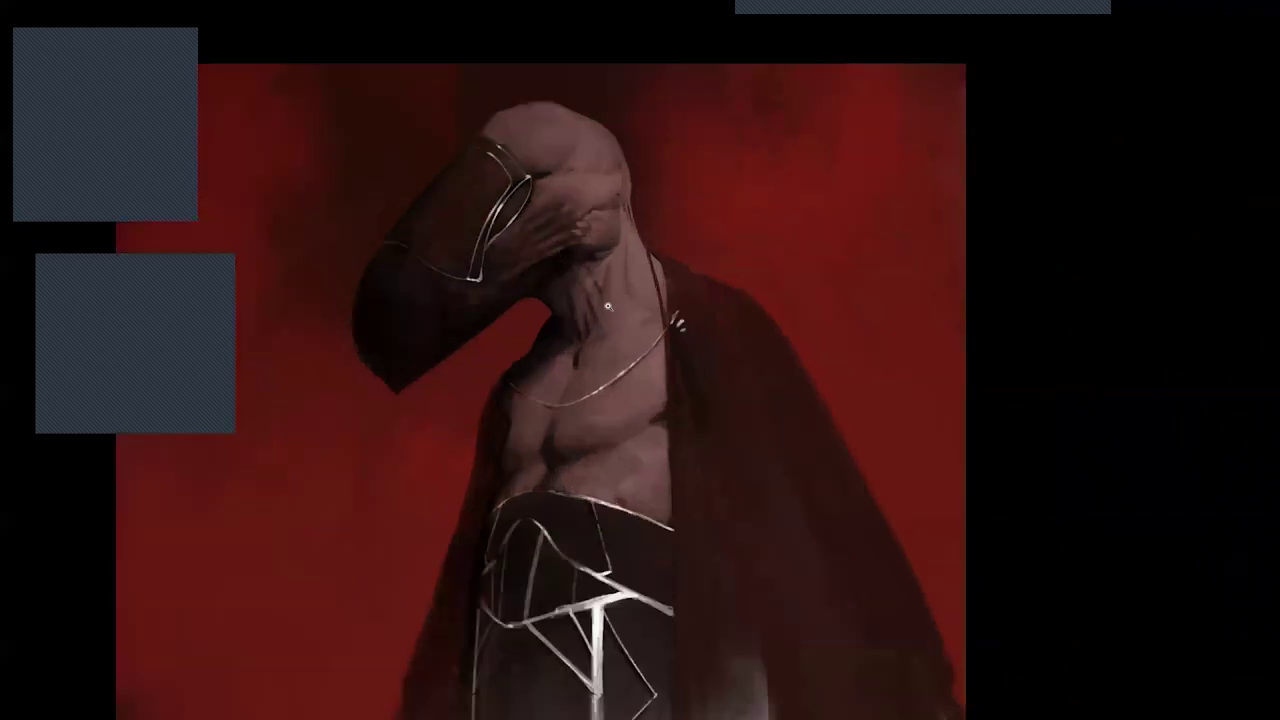
key(alt)
key(m)
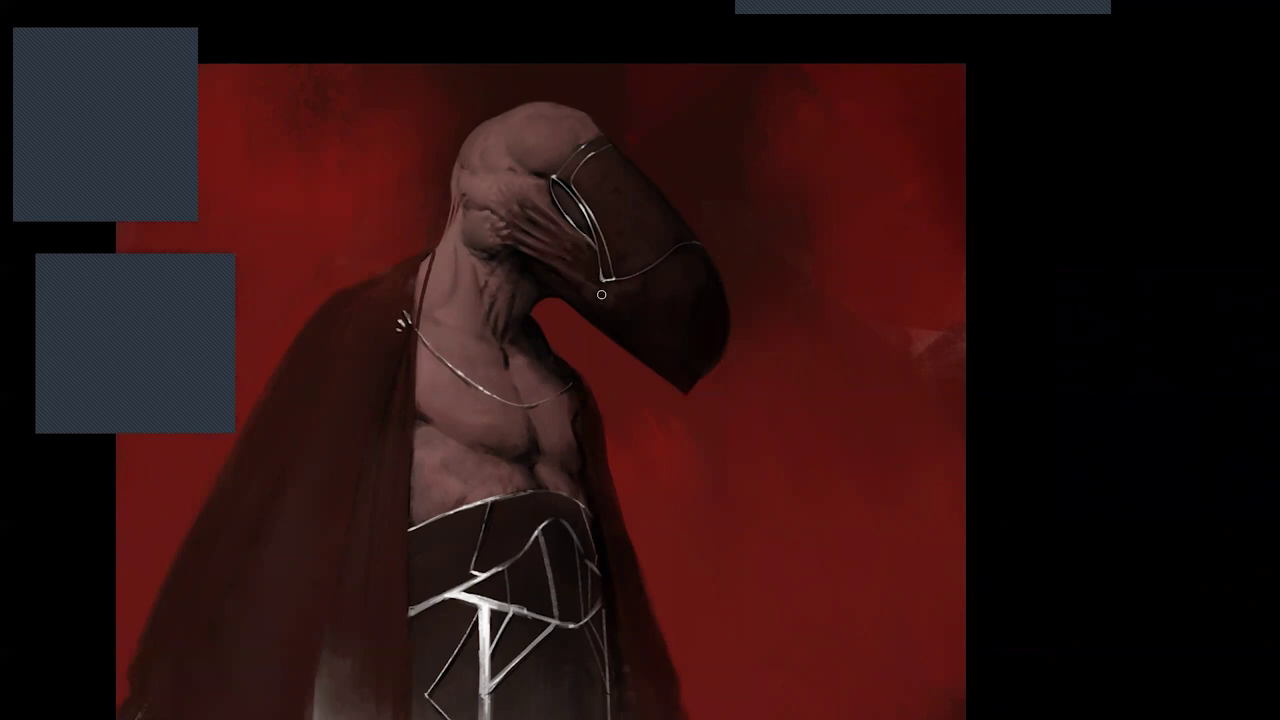
key(ctrl+shift+h)
key(ctrl+minus)
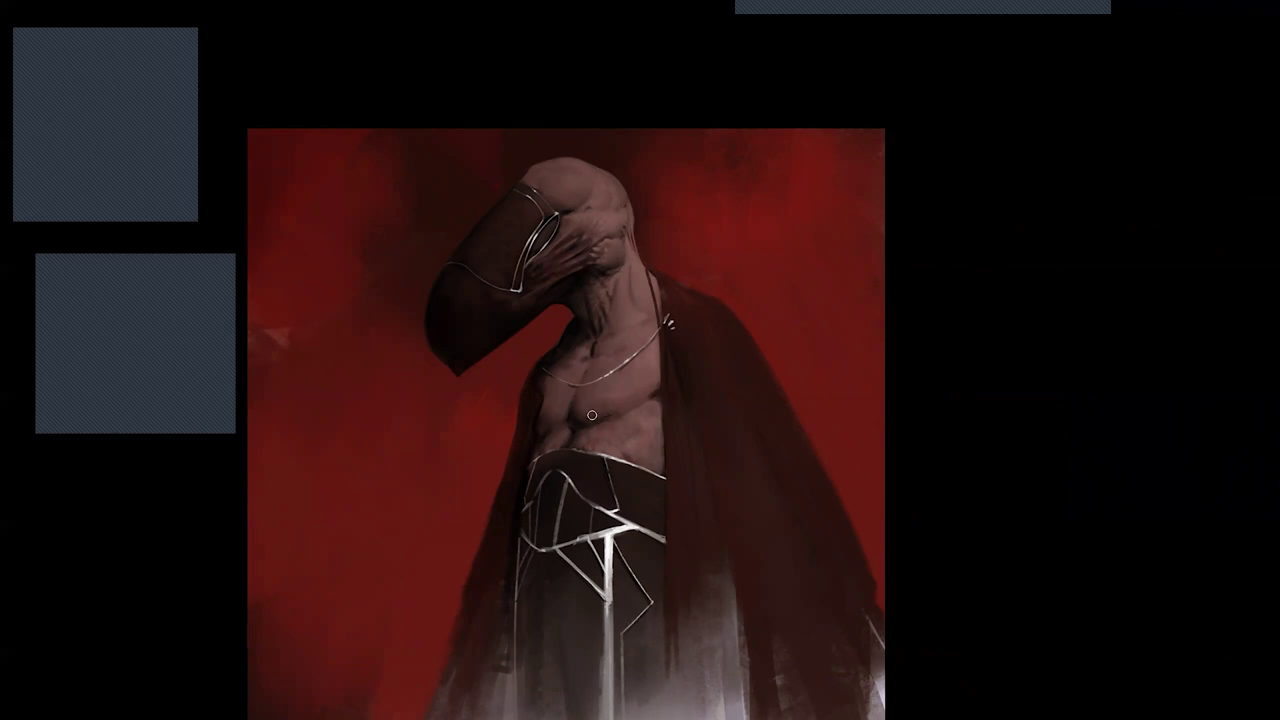
drag(639, 407, 618, 327)
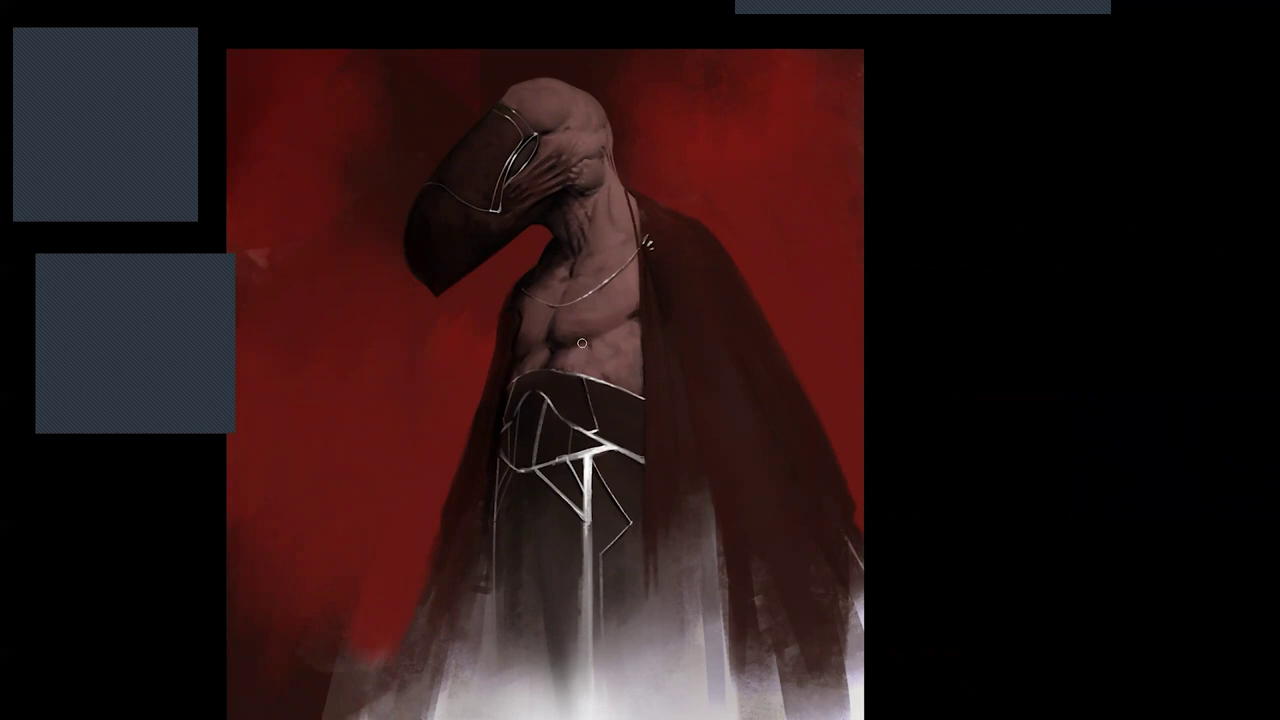
key(m)
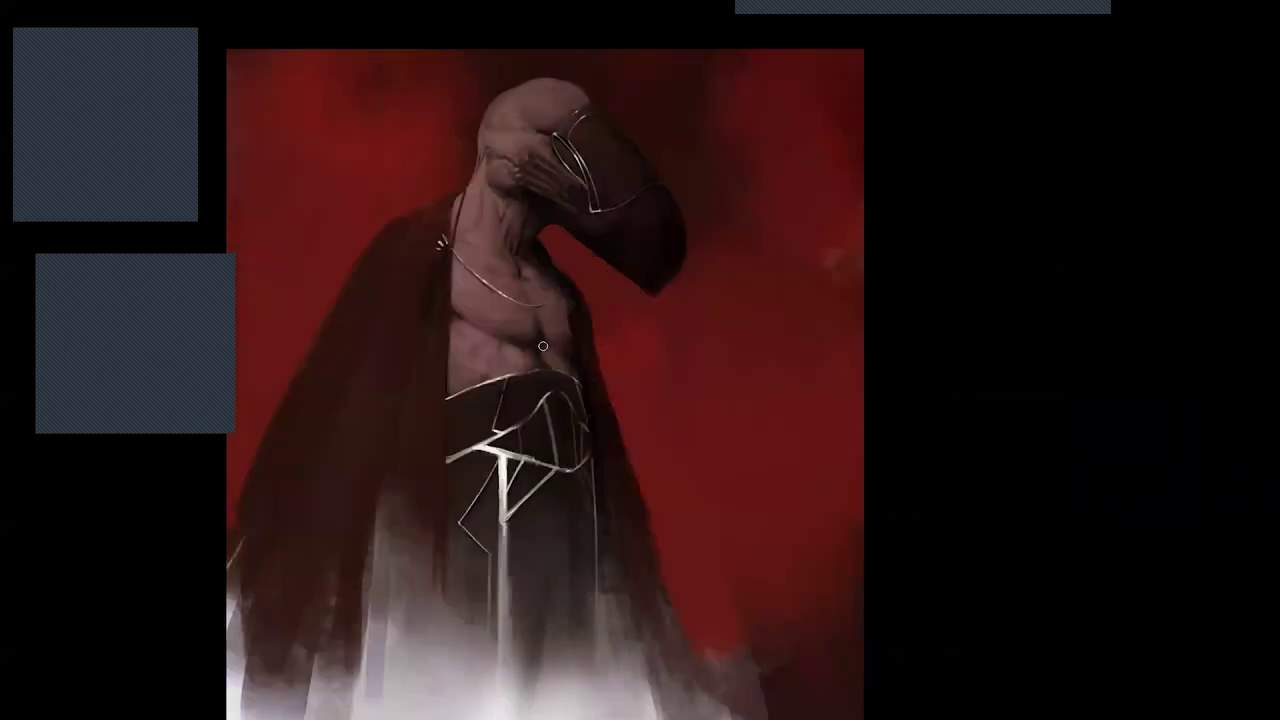
drag(653, 289, 774, 263)
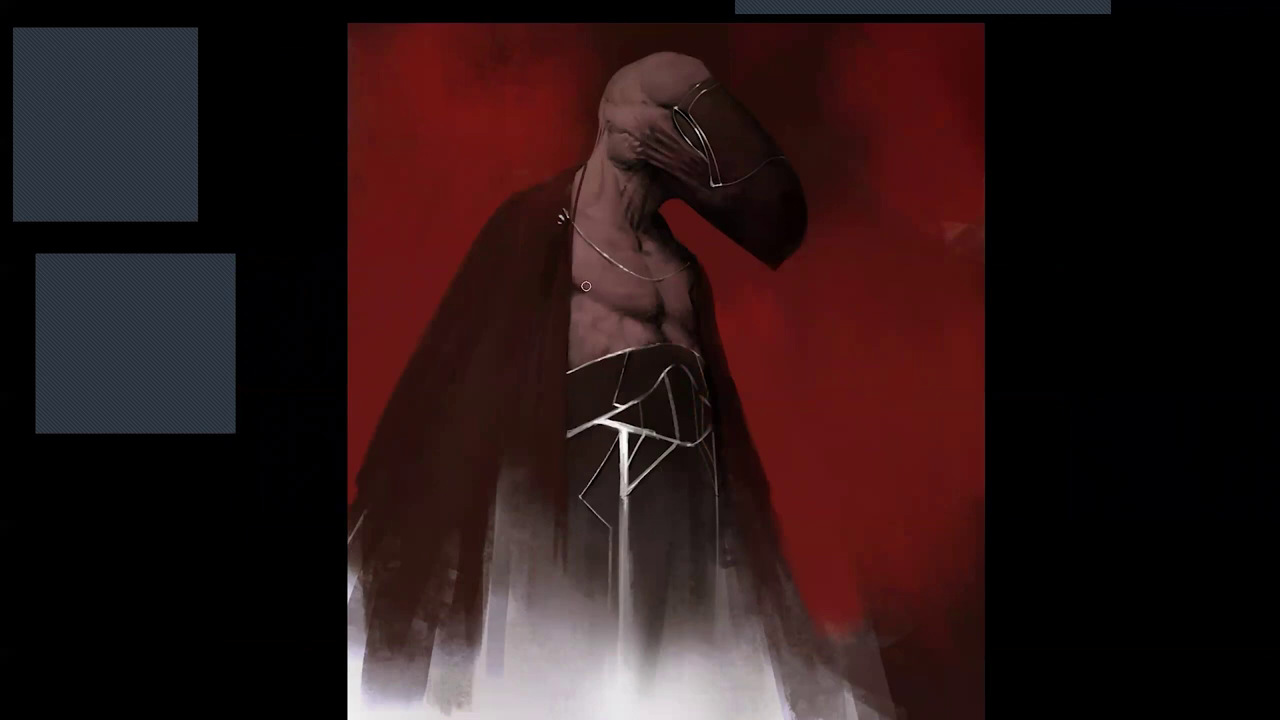
Compare the full figure's silhouette, cloak and lower mist in normal and mirrored views.
key(alt)
key(alt)
key(alt)
alt+click(631, 285)
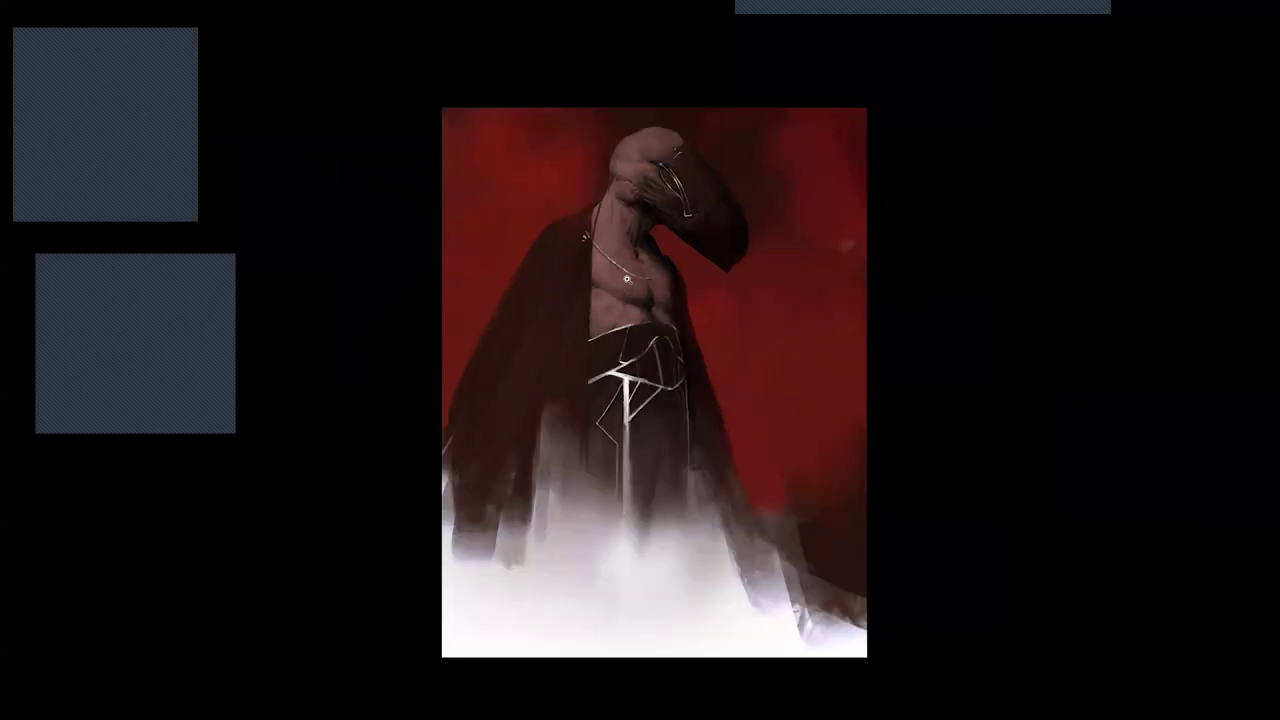
key(ctrl+shift+h)
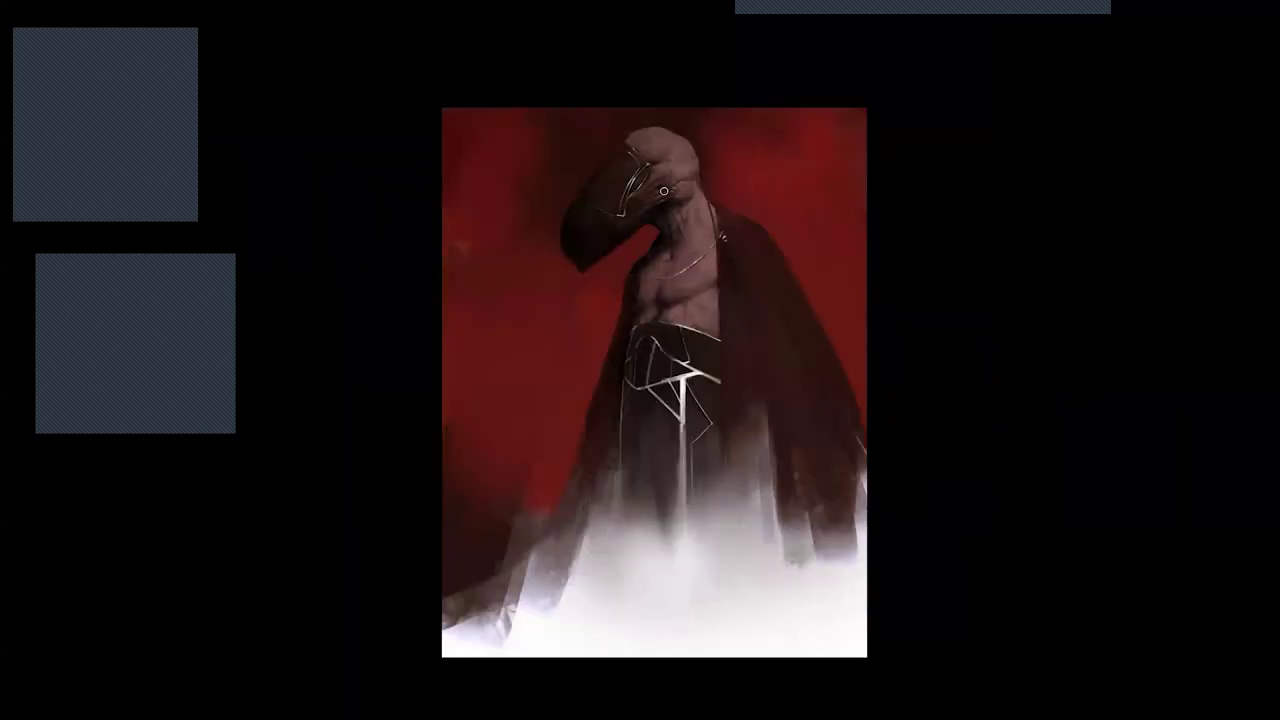
scroll(665, 206, up, 2)
drag(688, 284, 609, 238)
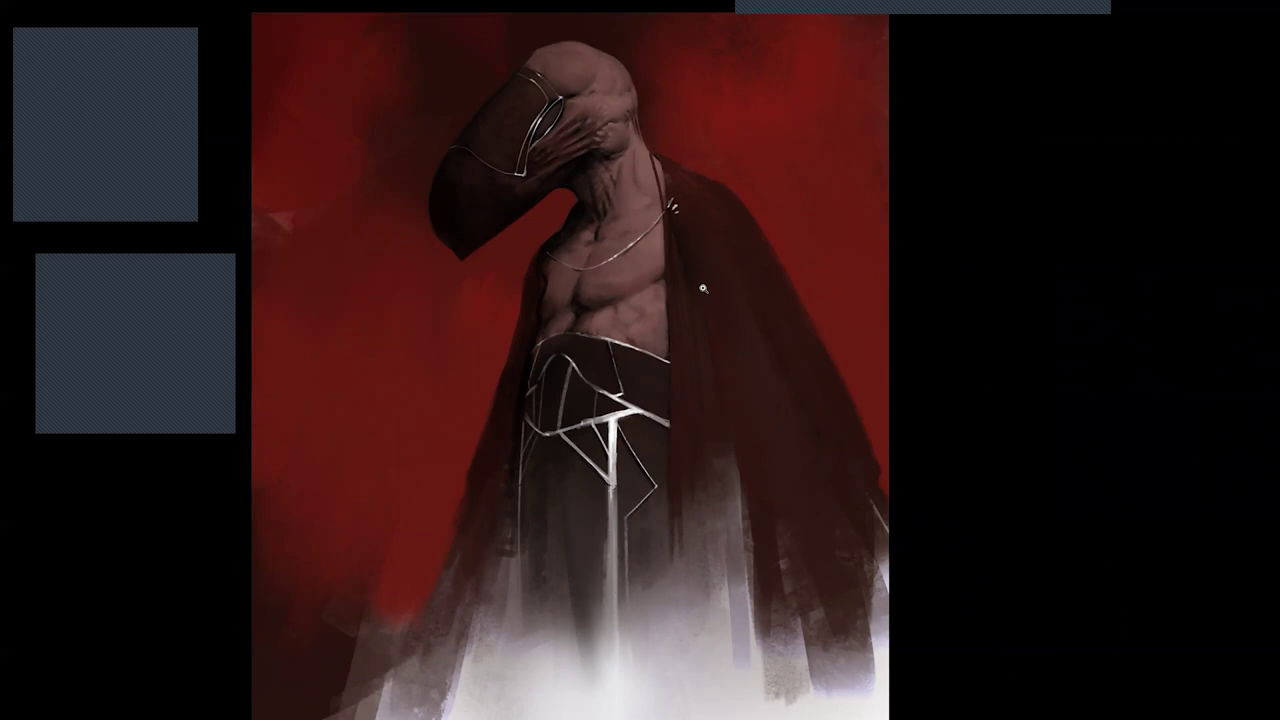
key(ctrl+minus)
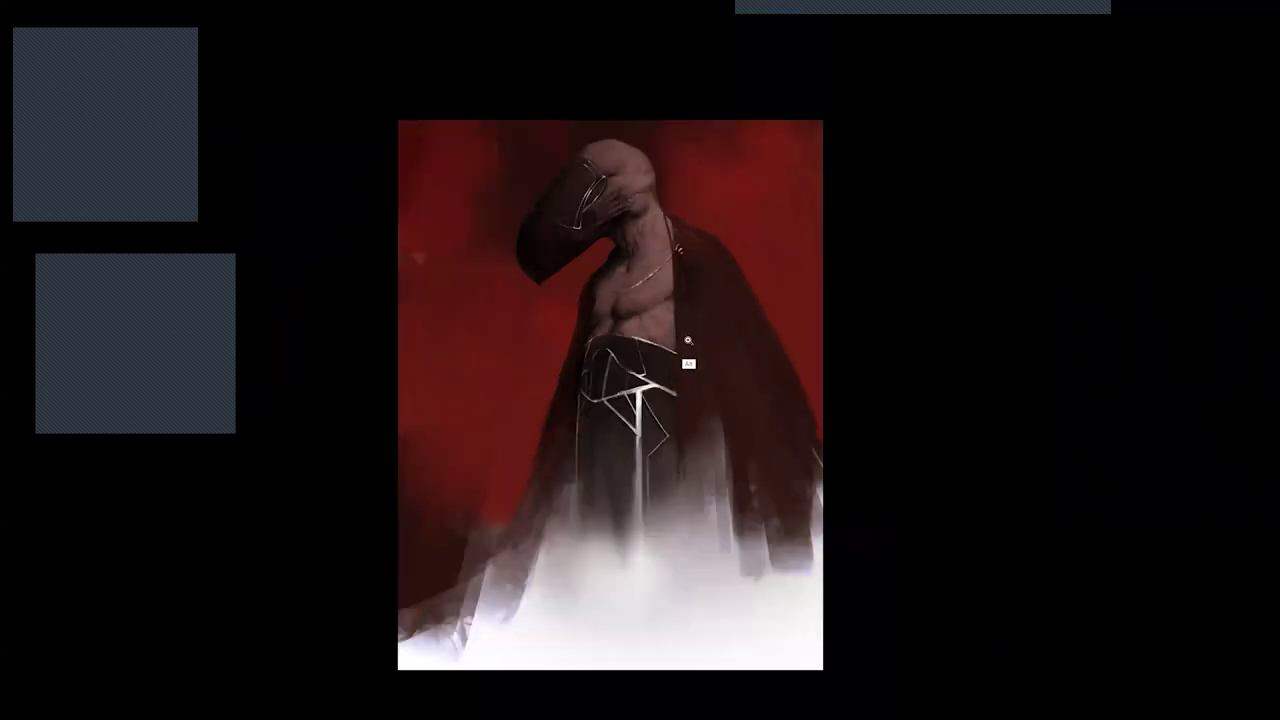
key(ctrl+shift+h)
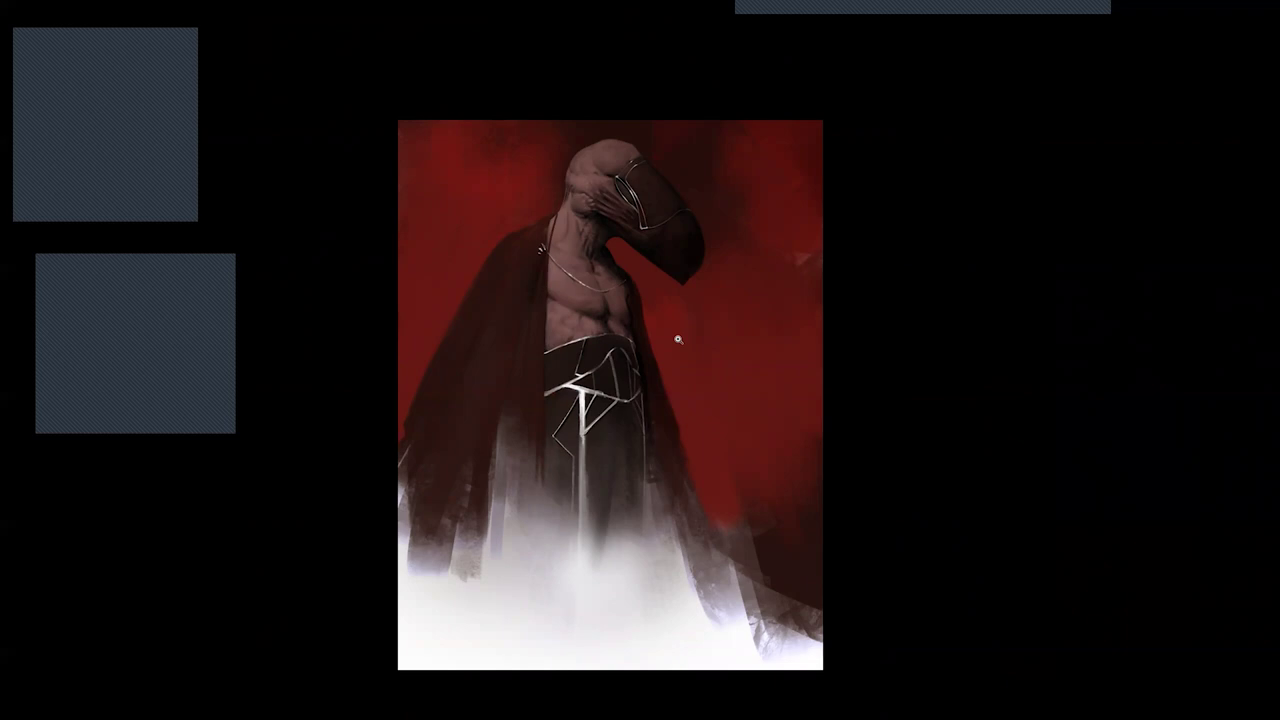
scroll(516, 418, up, 1)
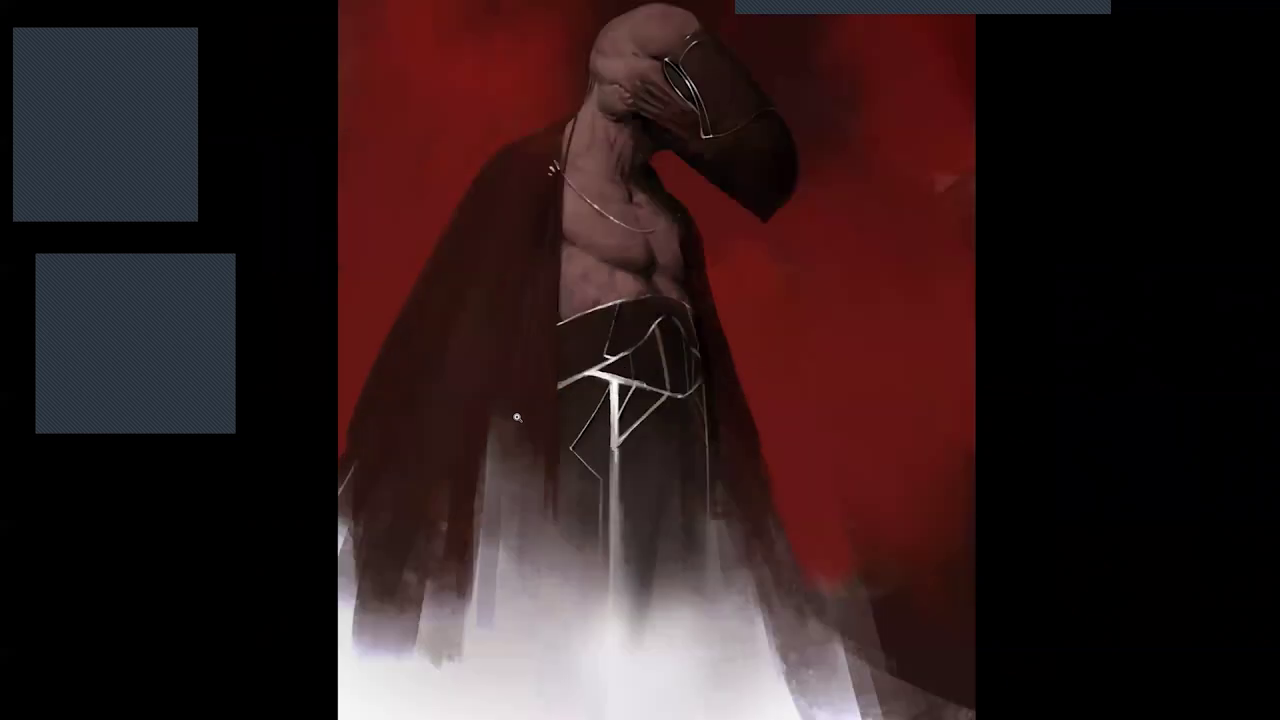
Try large-brush strokes over the pale mist between the cloak and the robe, and undo them.
key(bracketright)
key(bracketright)
key(bracketright)
key(bracketright)
key(bracketright)
mouse_move(507, 569)
mouse_down()
mouse_move(526, 410)
mouse_move(500, 620)
mouse_up()
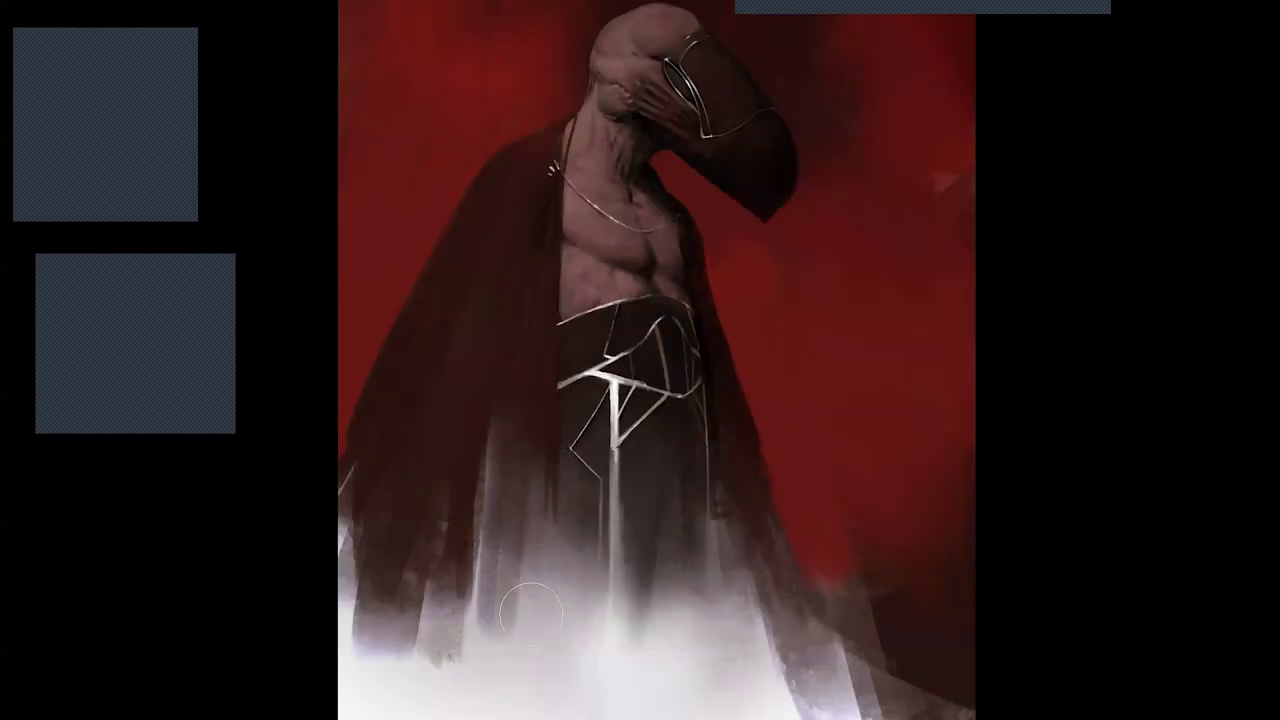
key(ctrl+z)
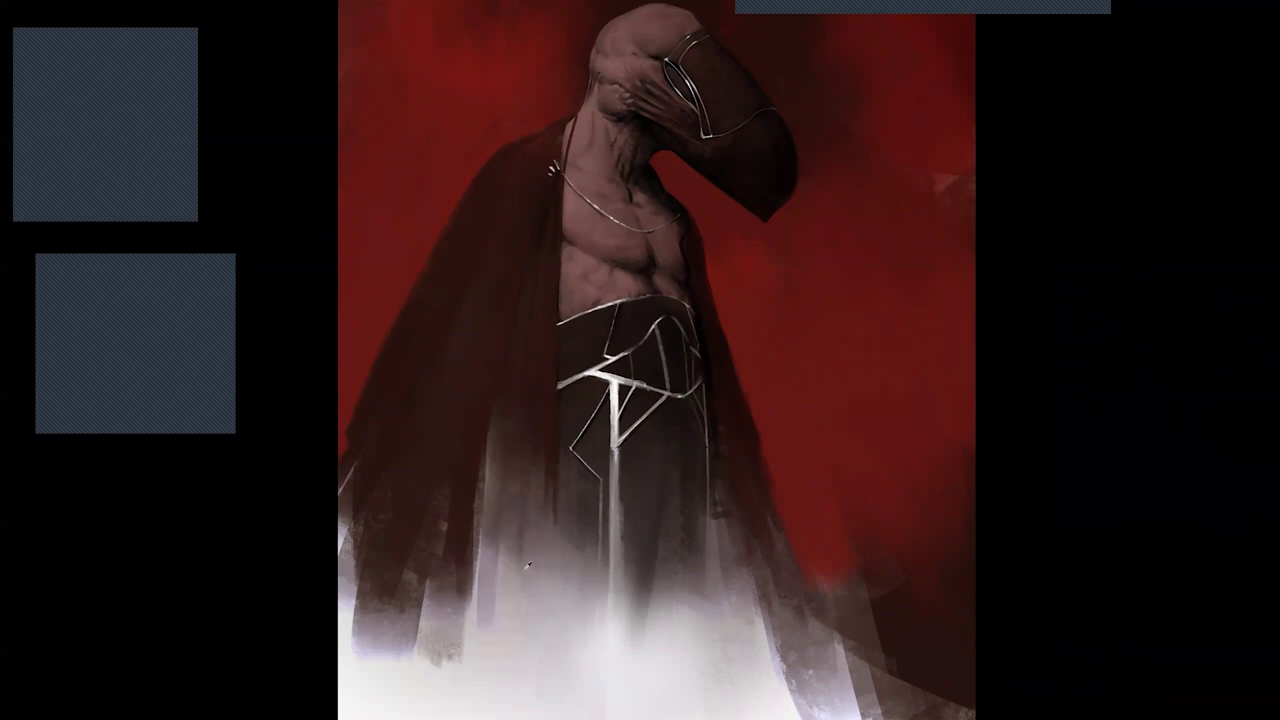
drag(511, 552, 496, 634)
key(ctrl+z)
Show the interface panels, choose a brighter saturated red and brush it into the background beside the cloak at waist height.
mouse_move(668, 431)
mouse_down()
mouse_move(660, 365)
mouse_move(692, 525)
mouse_up()
key([)
key([)
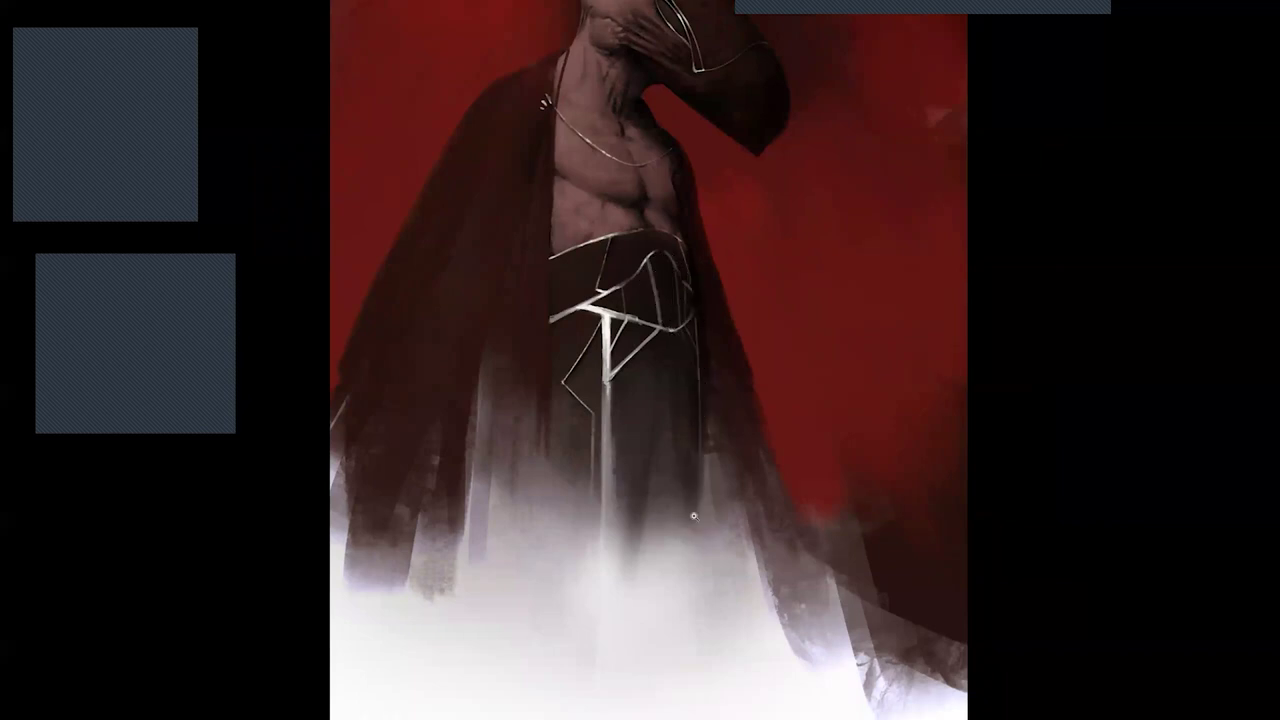
scroll(694, 516, down, 5)
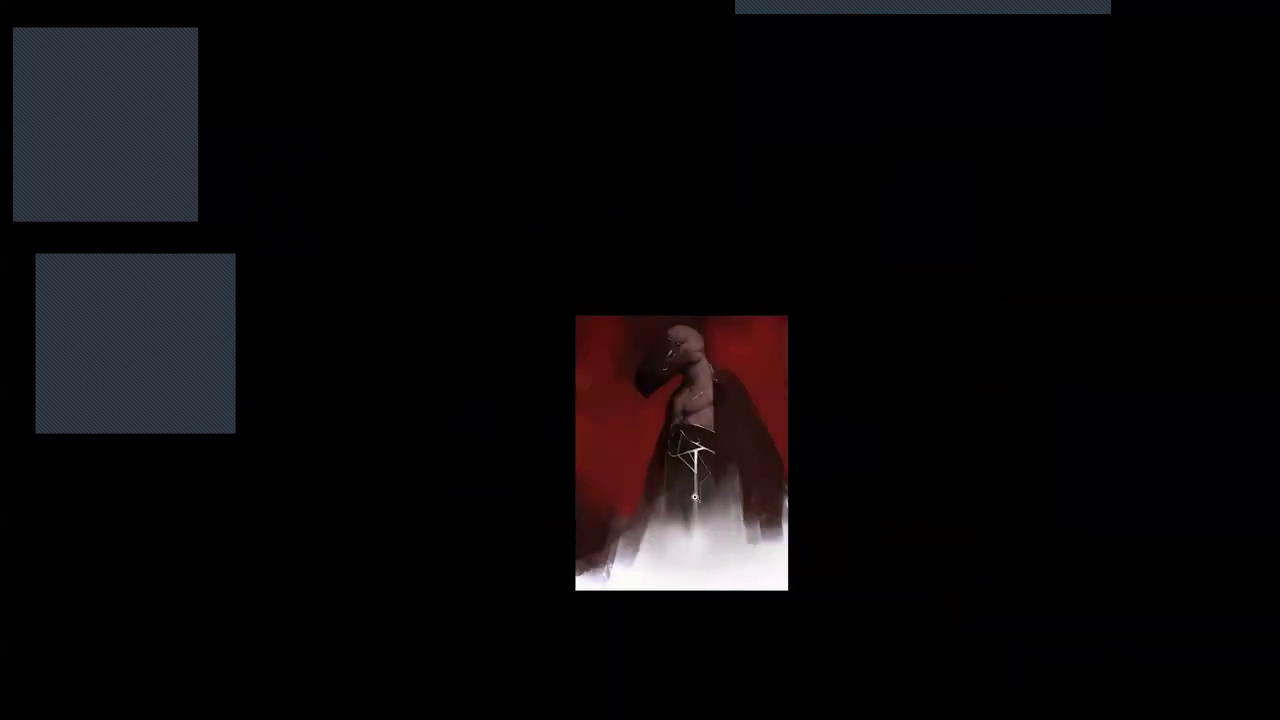
scroll(694, 497, up, 3)
key(f)
click(874, 108)
mouse_move(580, 366)
mouse_down()
mouse_move(569, 377)
mouse_move(584, 350)
mouse_up()
alt+click(584, 350)
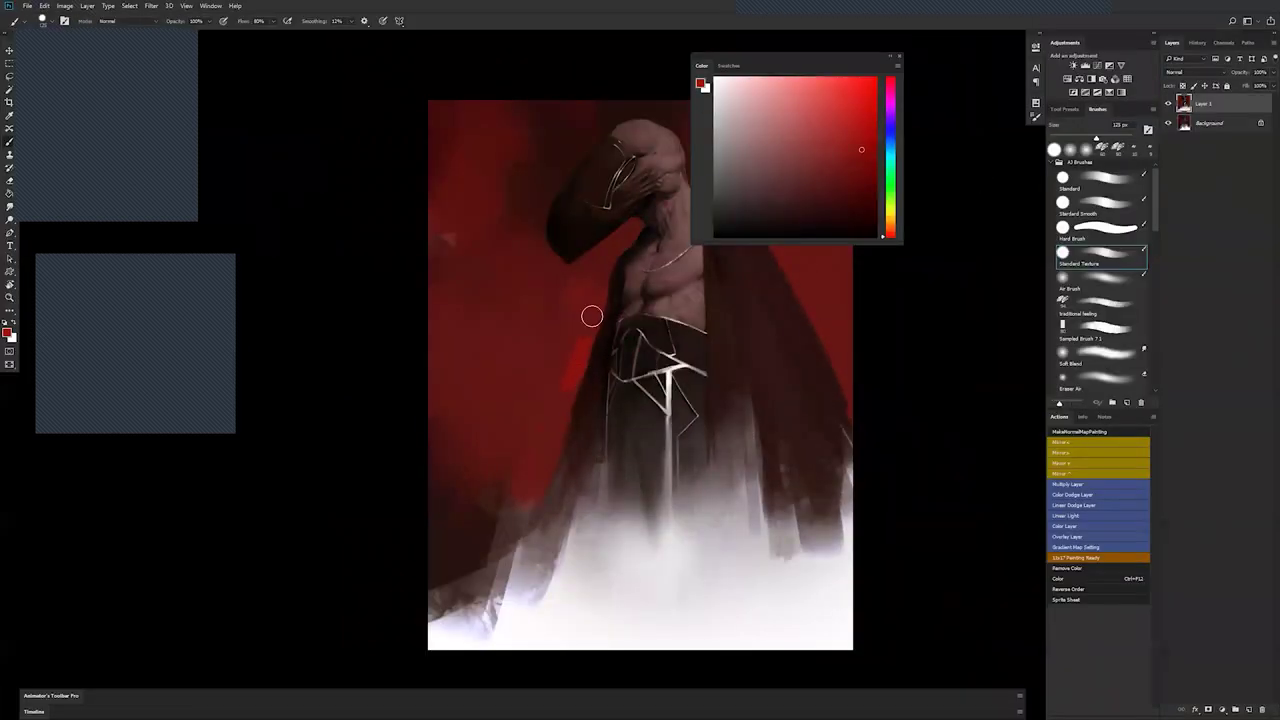
drag(591, 300, 574, 346)
Spread the red glow across the background between the cloak and the beak with a larger brush.
key(])
key(])
key(])
key(])
key(])
mouse_move(560, 400)
mouse_down()
mouse_move(533, 414)
mouse_move(533, 367)
mouse_move(556, 327)
mouse_move(499, 407)
mouse_move(513, 298)
mouse_up()
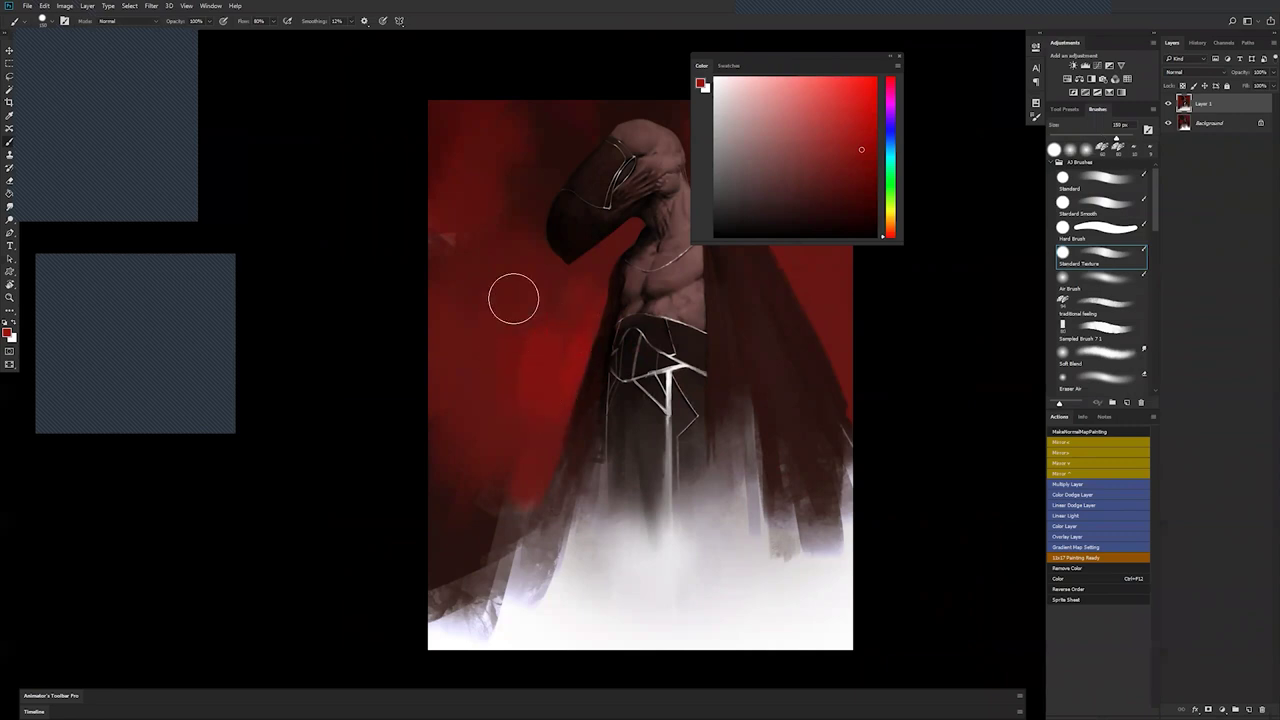
Hide the interface panels and enlarge the brush to brighten the red background along the cloak's outer edge.
key(f)
key(bracketleft)
key(bracketleft)
key(bracketleft)
key(bracketright)
key(bracketright)
key(bracketright)
key(bracketright)
key(bracketright)
key(bracketright)
key(bracketright)
key(bracketright)
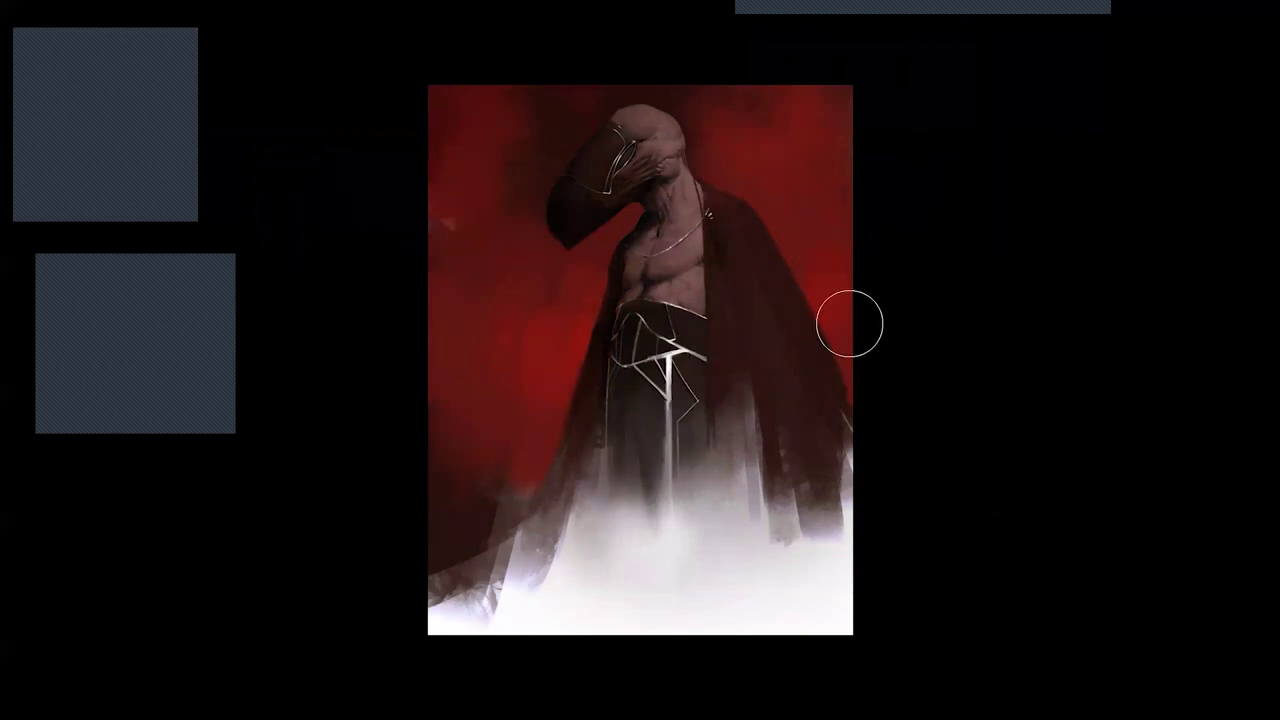
Refine the red glow beside the cloak with a smaller brush, checking it in both canvas orientations.
key(ctrl+shift+h)
key(bracketleft)
key(bracketleft)
key(bracketleft)
key(bracketleft)
key(bracketleft)
key(bracketleft)
key(bracketleft)
key(bracketleft)
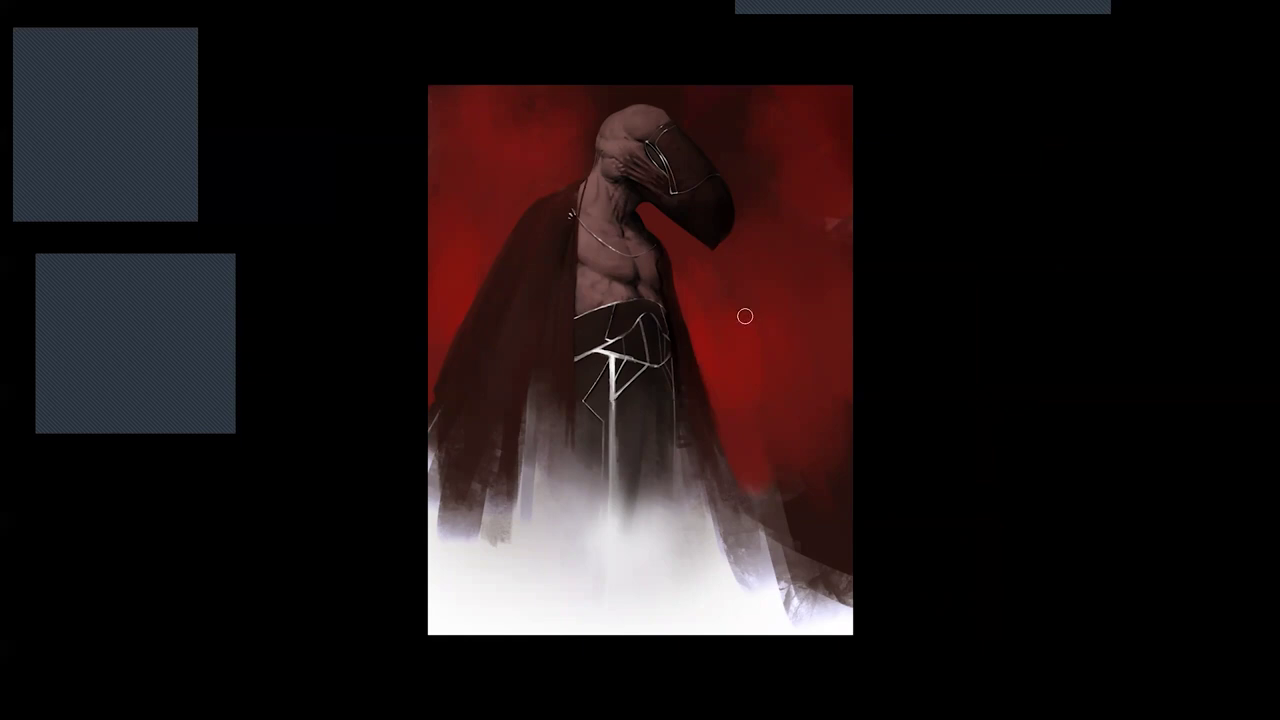
key(m)
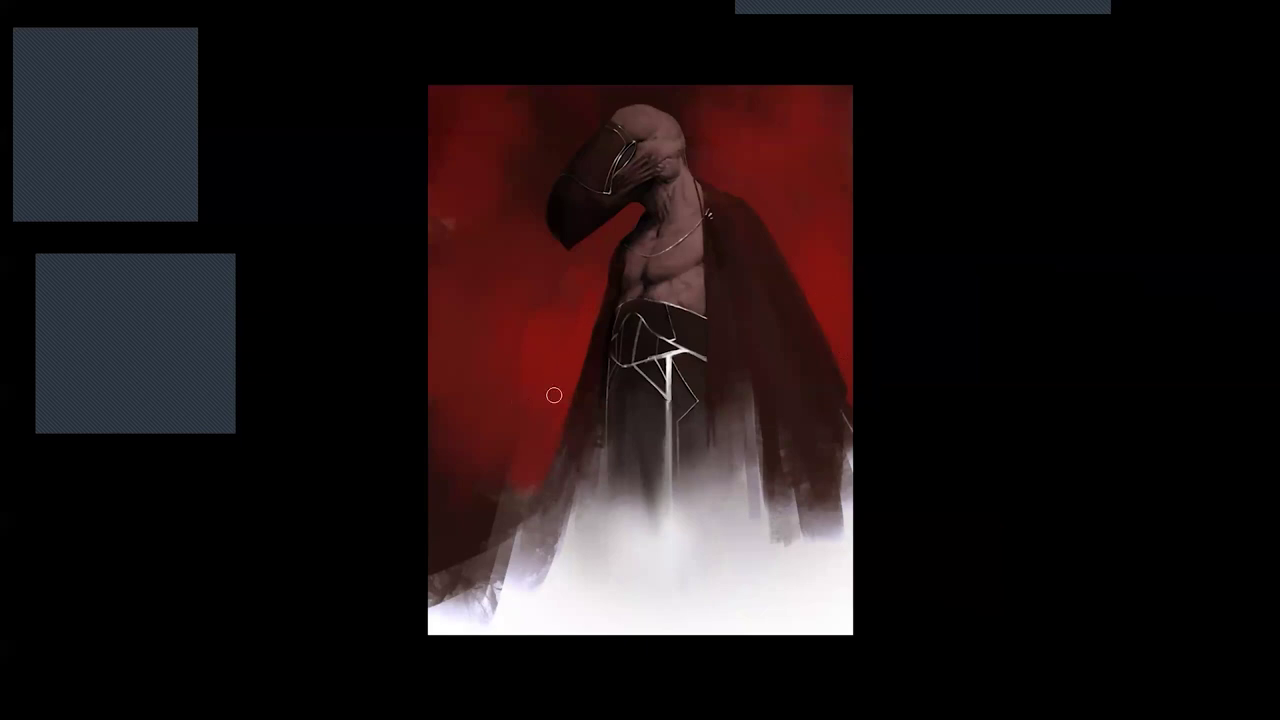
Soften the dark lower background beside the cloak's trailing hem with a larger brush.
key(])
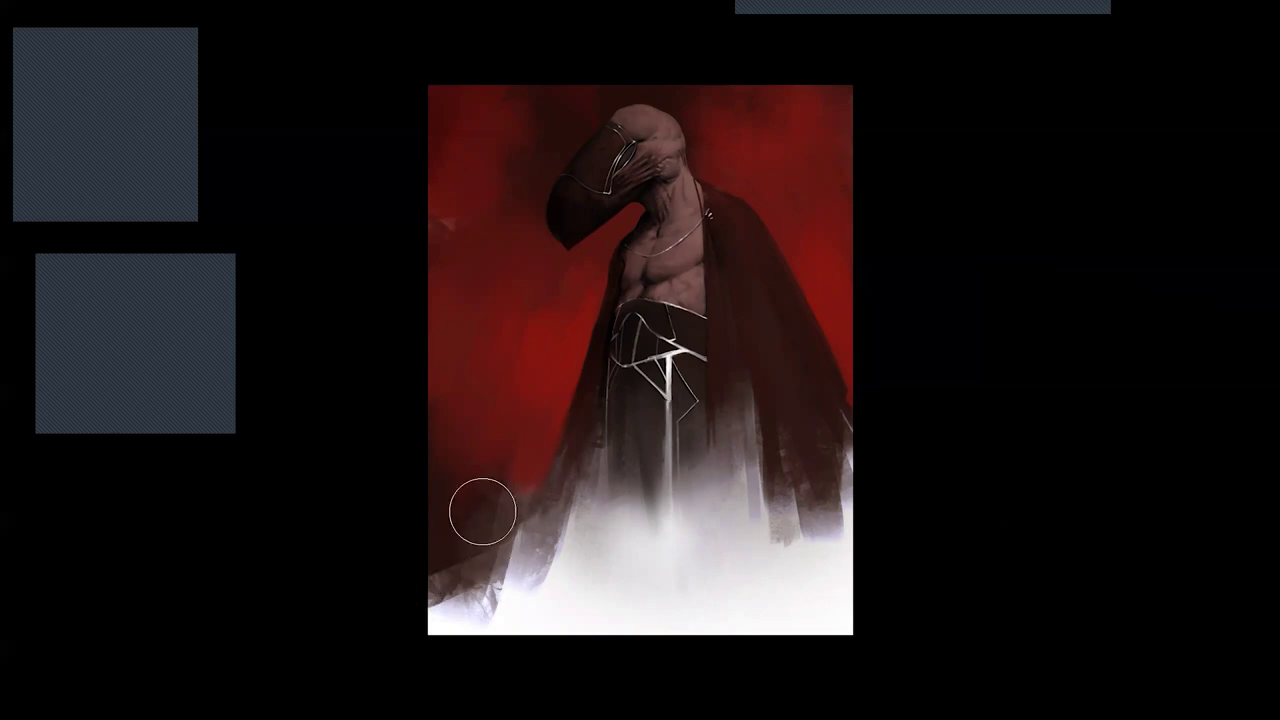
key(])
key(])
key(])
key(])
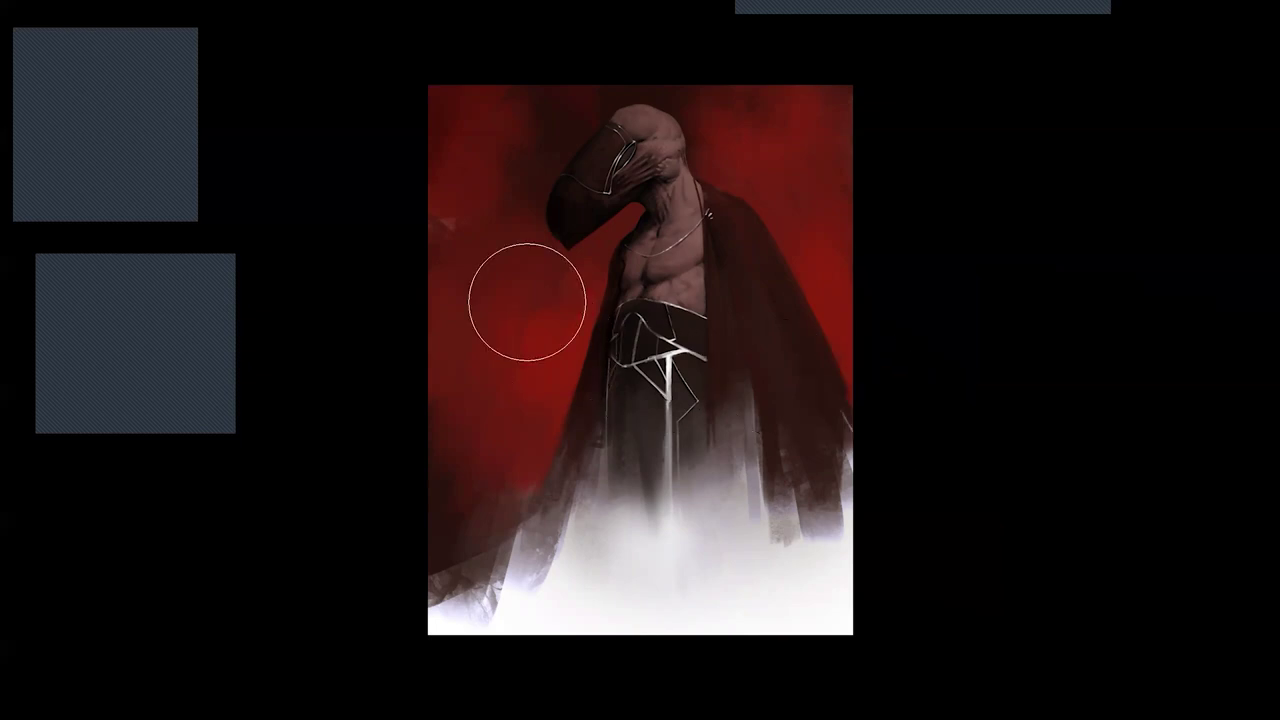
Sample the dark red near the beak and paint it over the upper background in front of the figure.
key(alt)
alt+click(528, 174)
mouse_move(454, 186)
mouse_down()
mouse_move(433, 273)
mouse_move(466, 169)
mouse_up()
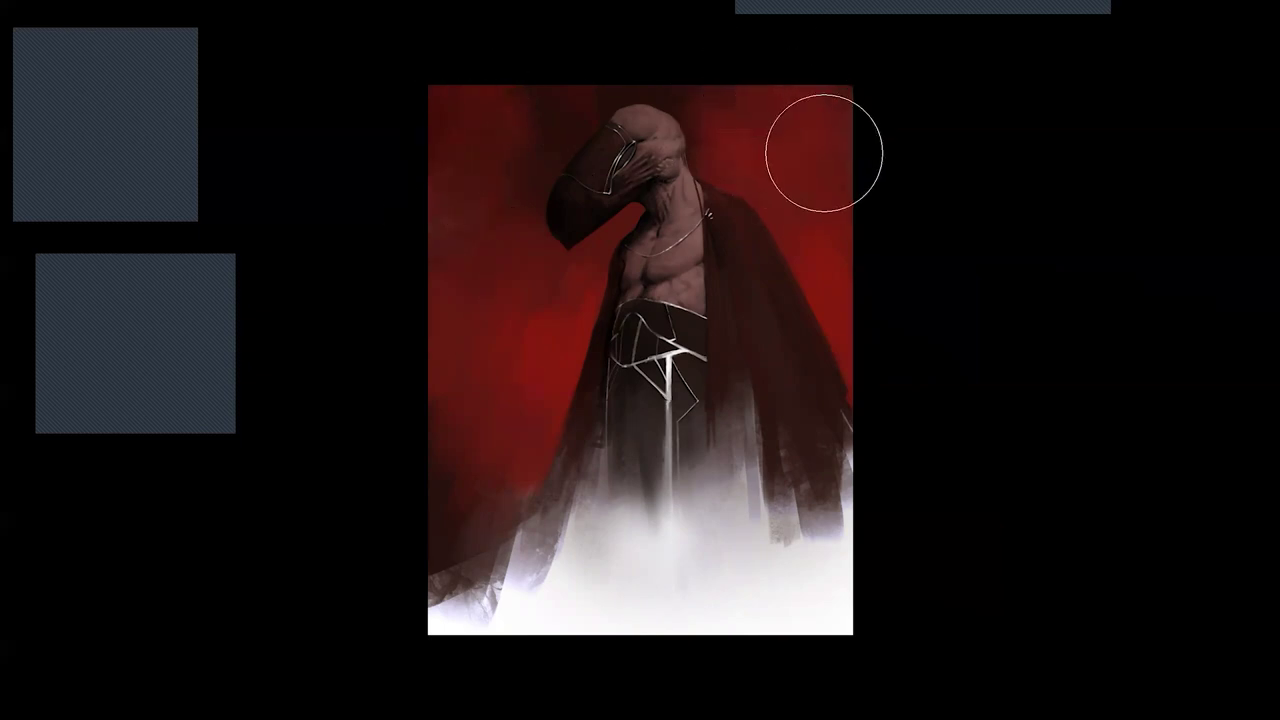
Flip the canvas horizontally and reduce the brush for small touch-ups to the red beside the cloak.
key(ctrl)
key(ctrl+h)
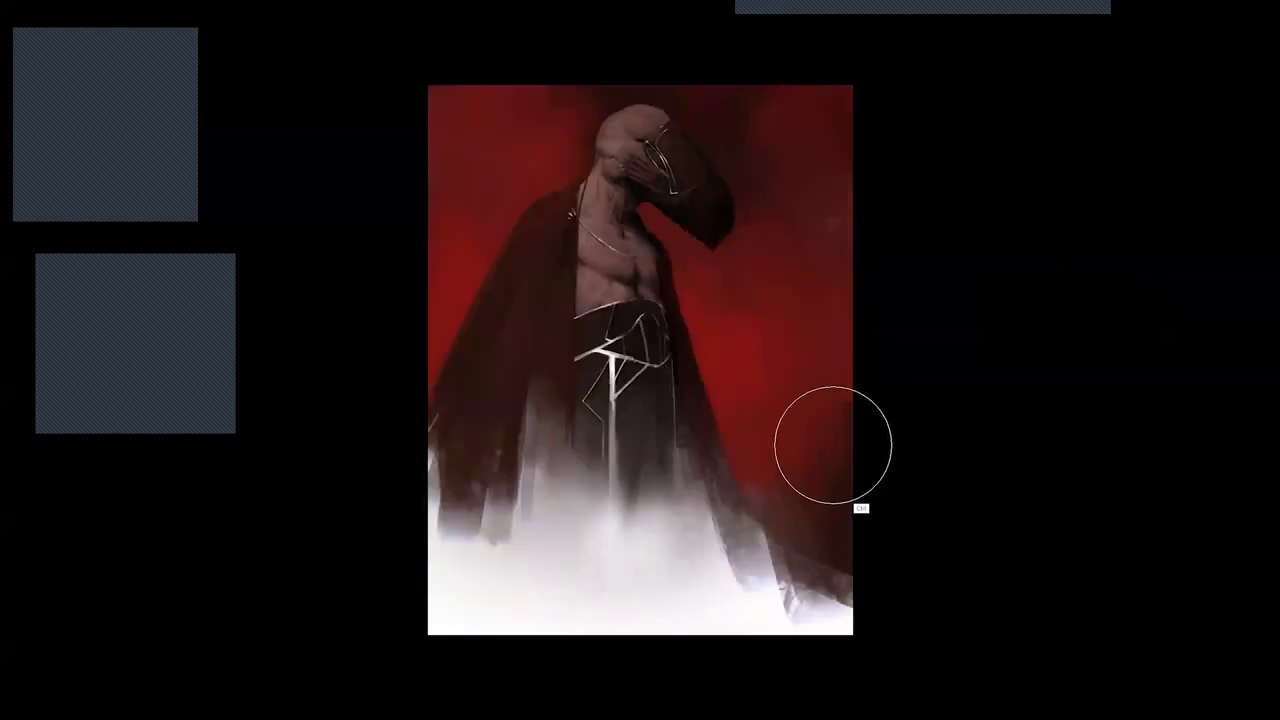
key([)
key([)
key([)
key([)
key([)
key([)
key([)
key([)
key([)
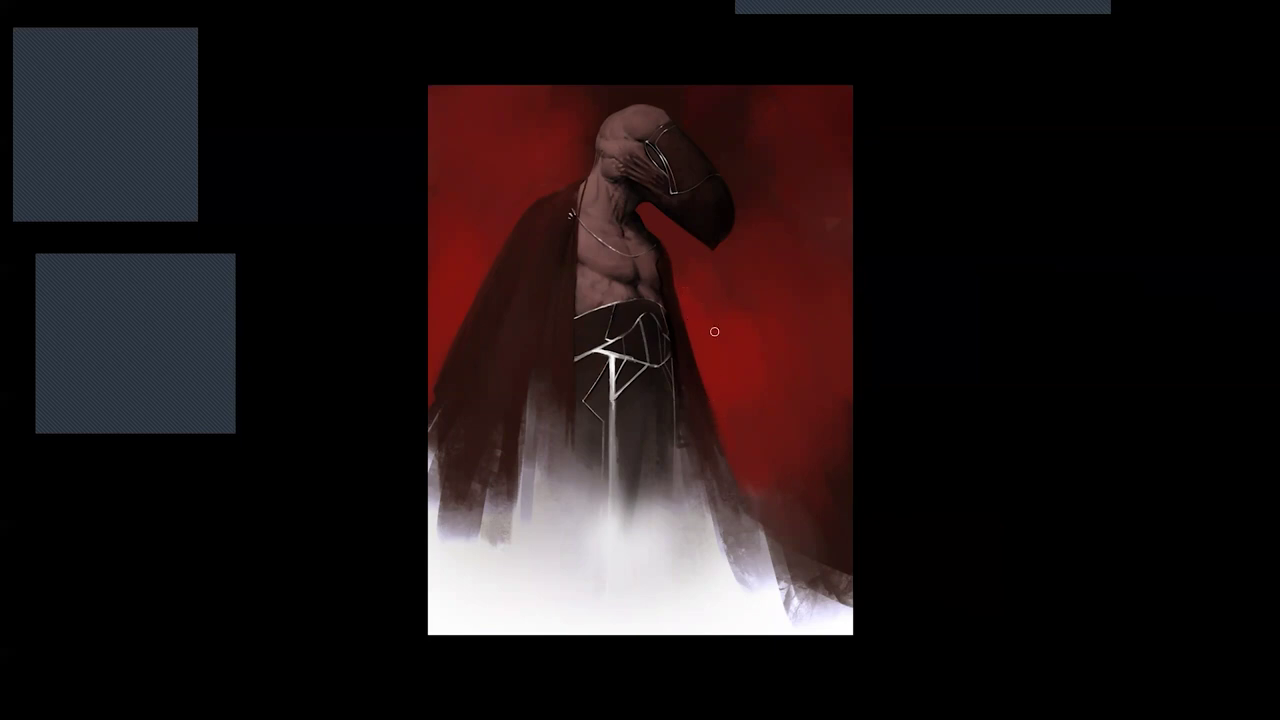
Blend the lower background red into the dark area above the trailing hem with an enlarged brush.
key(])
key(])
key(])
key(])
key(])
key(])
mouse_move(809, 445)
mouse_down()
mouse_move(808, 481)
mouse_move(761, 372)
mouse_move(805, 549)
mouse_up()
Brush the robe's lower folds into the mist with a smaller brush, undoing the stroke along the robe's side.
key(alt)
key([)
key([)
key([)
key([)
key([)
key([)
drag(583, 466, 592, 506)
drag(663, 395, 674, 512)
key(ctrl+z)
Adjust the brush size for the fine hem and robe areas and flip the canvas horizontally.
key([)
key([)
key(])
key(])
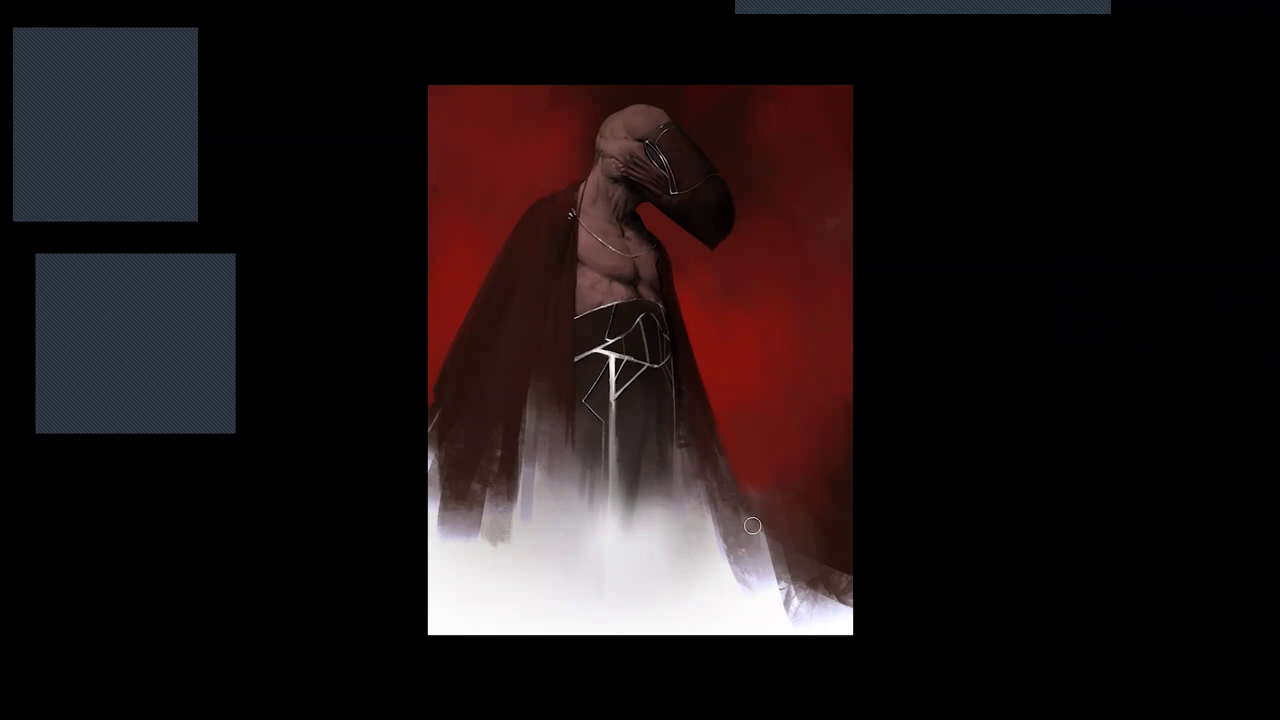
key(ctrl+shift+h)
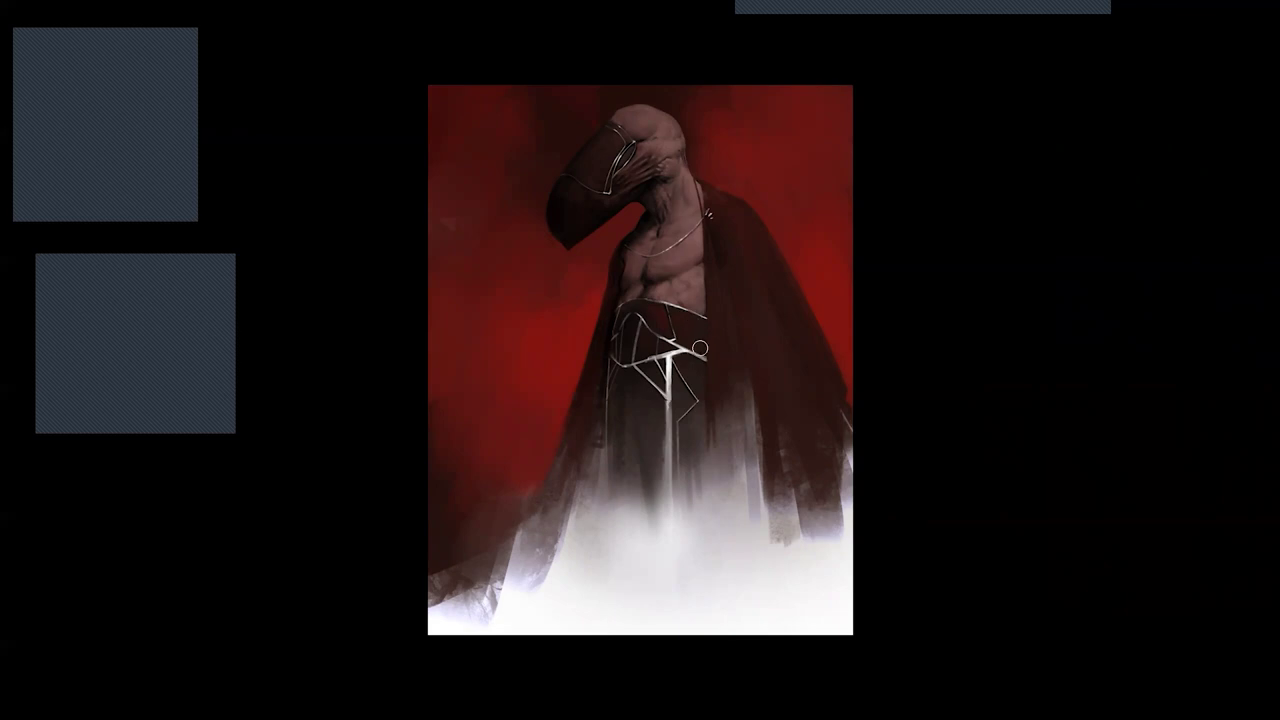
Mirror the canvas horizontally to check the figure's waist and robe details, and restore its previous orientation.
key(ctrl+shift+h)
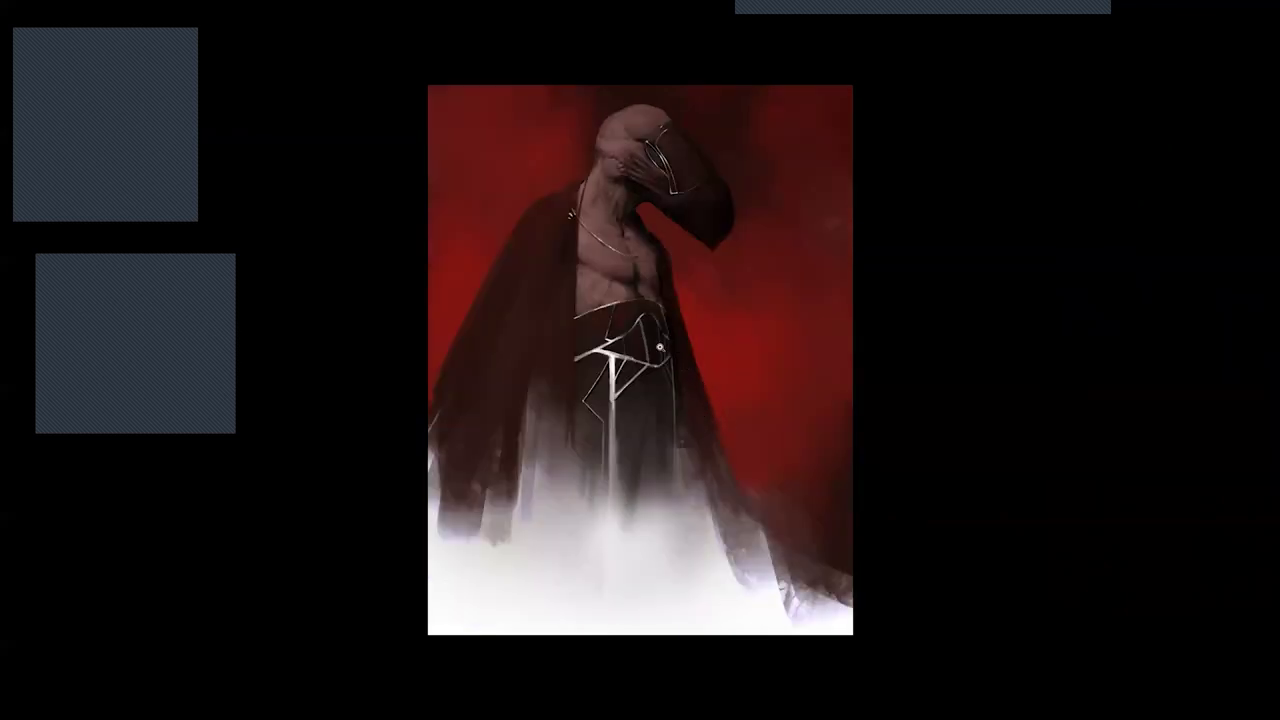
scroll(661, 346, up, 2)
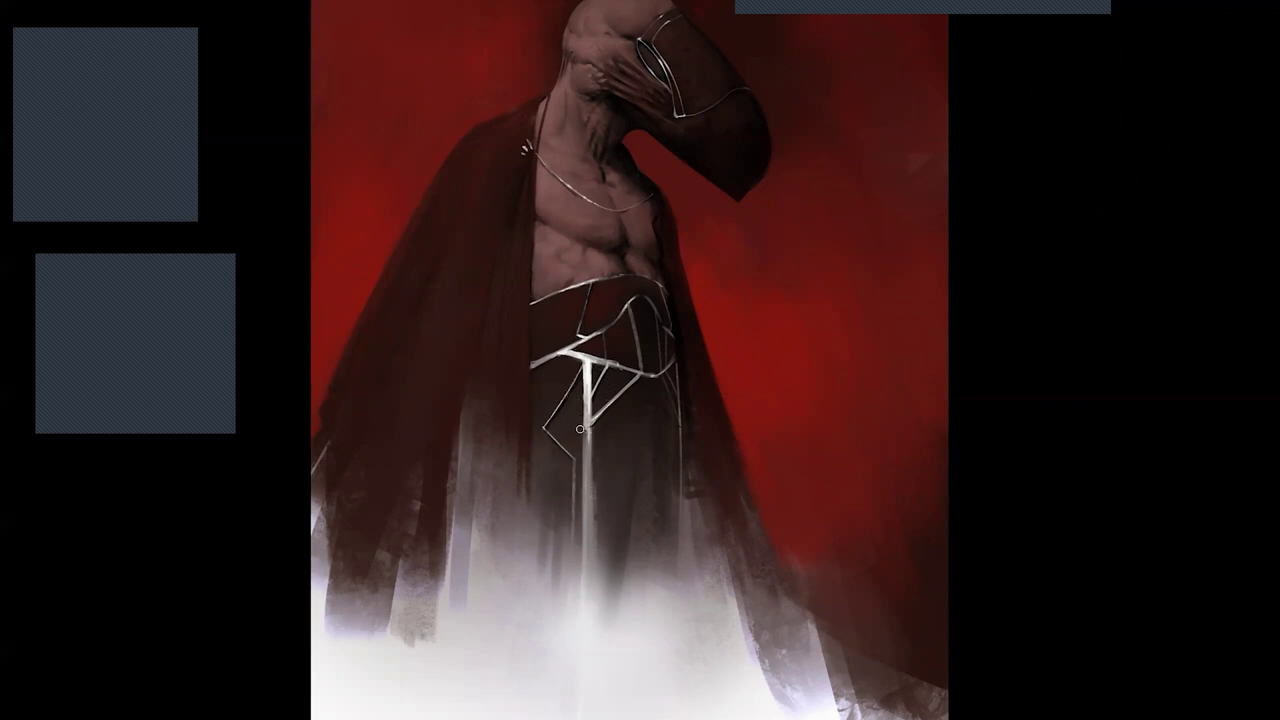
scroll(574, 470, down, 1)
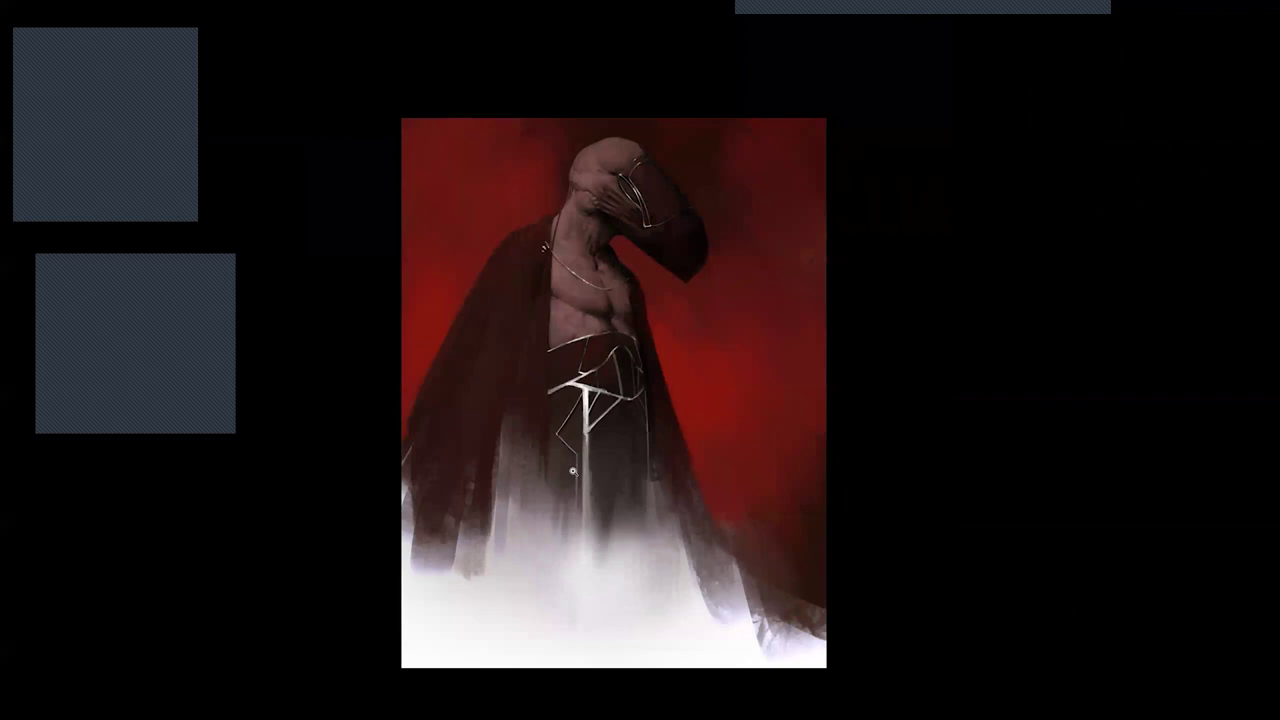
key(m)
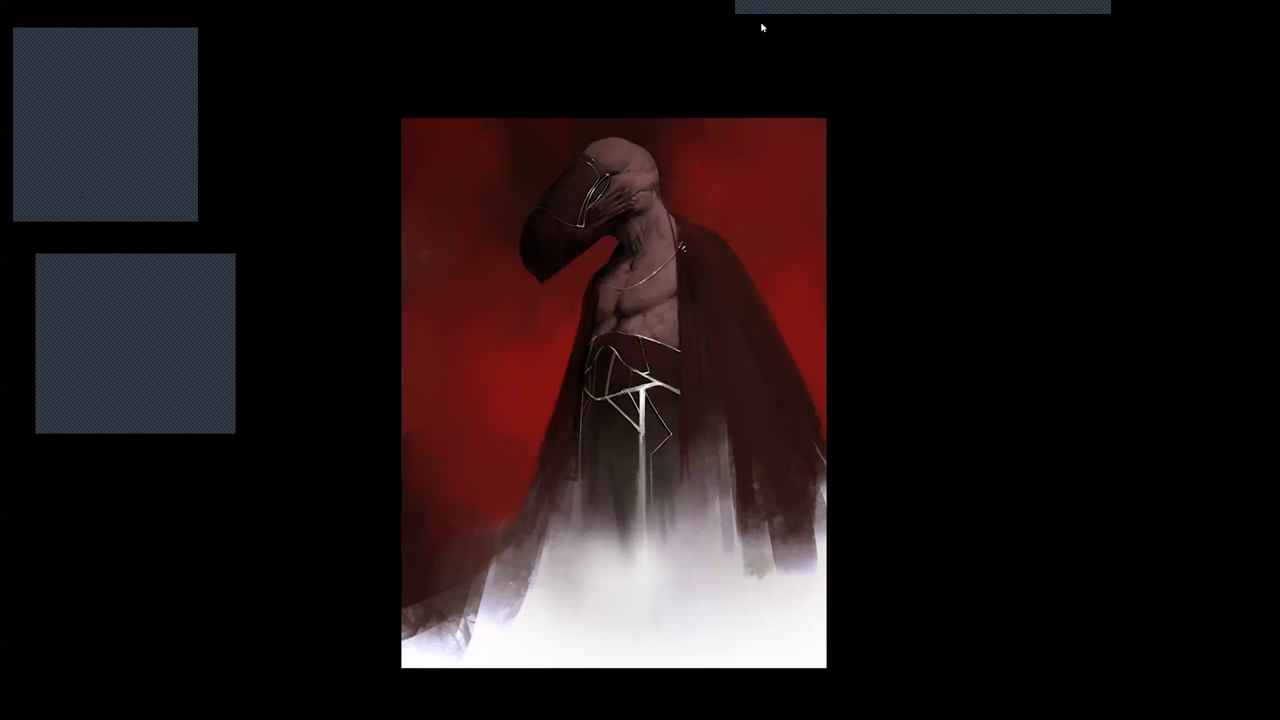
mouse_move(957, 26)
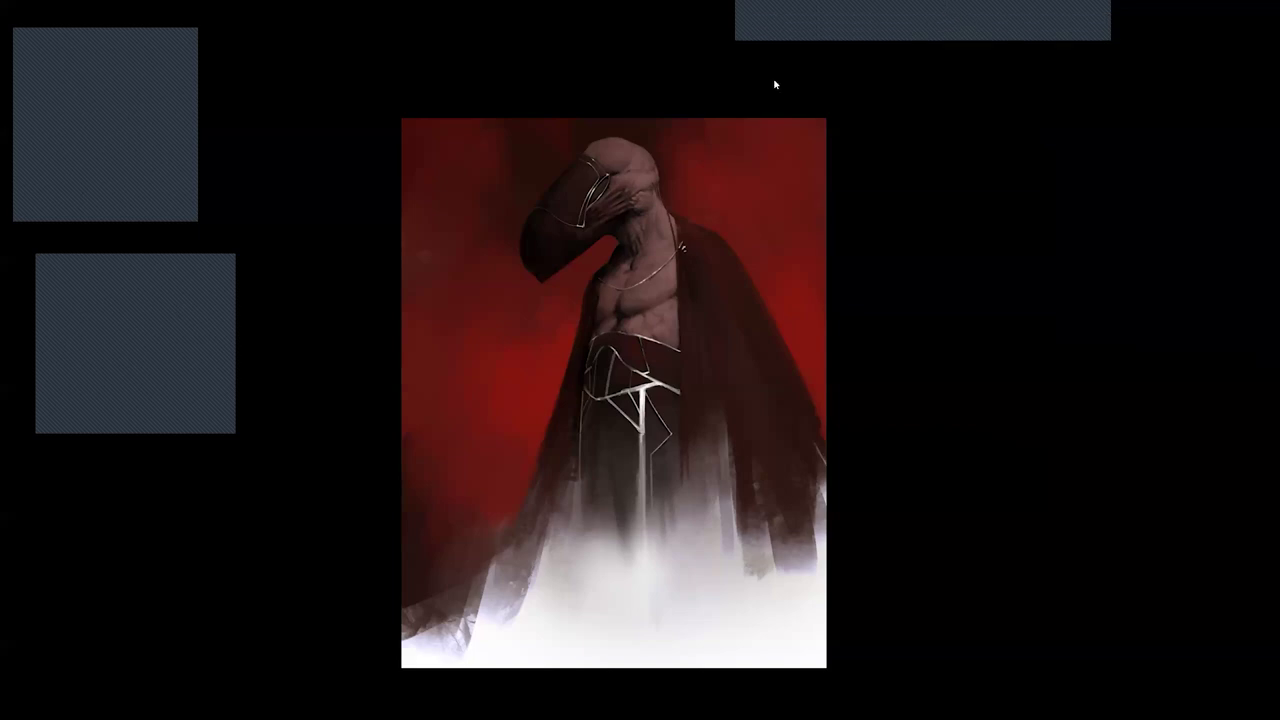
click(1102, 19)
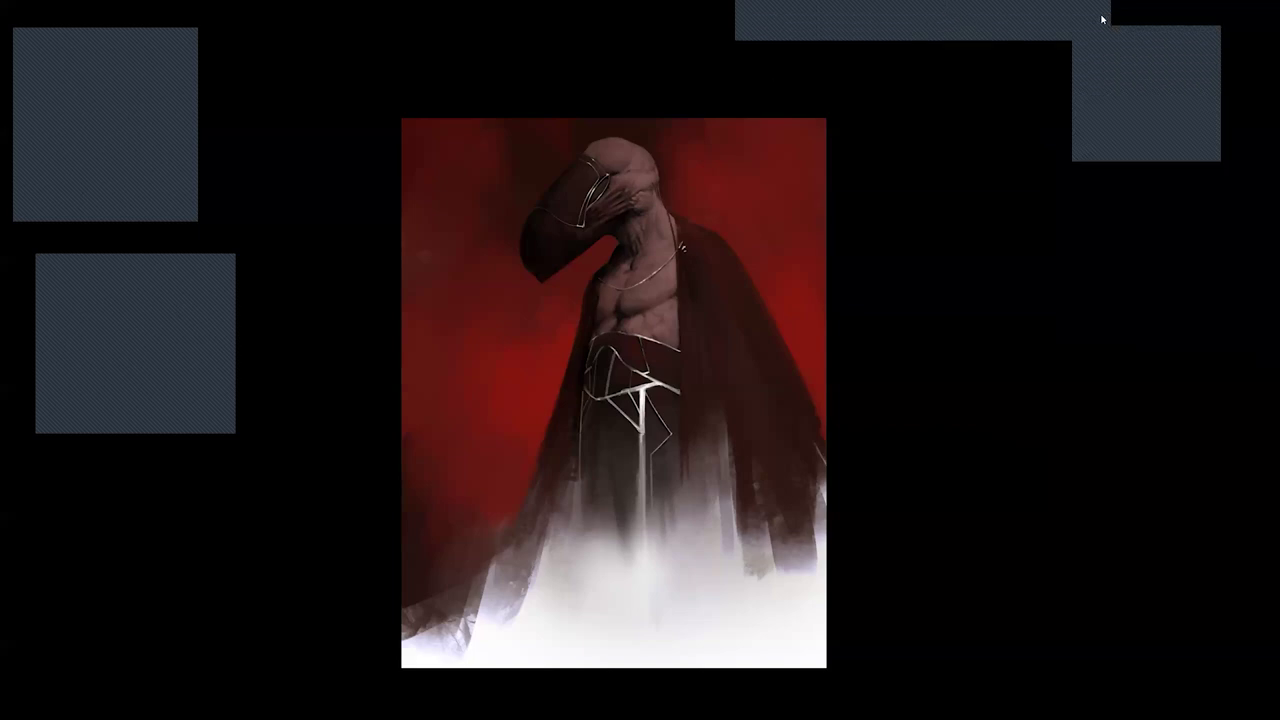
click(1075, 7)
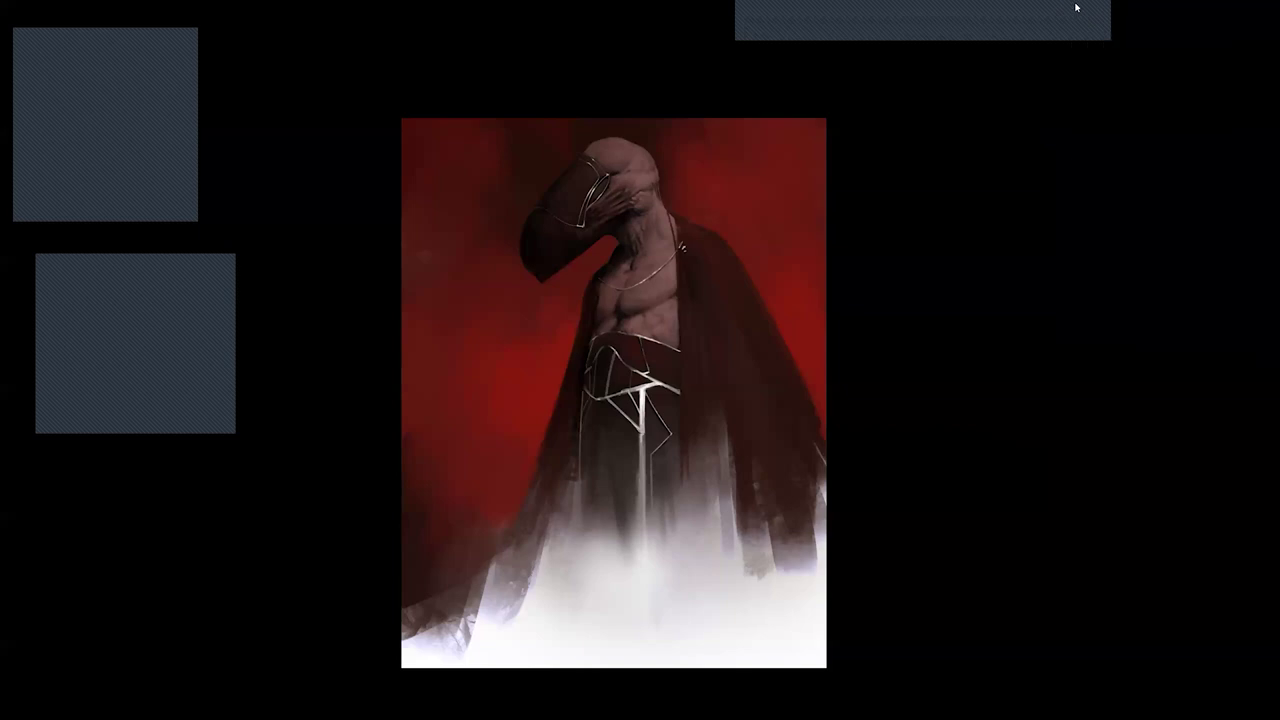
click(1091, 9)
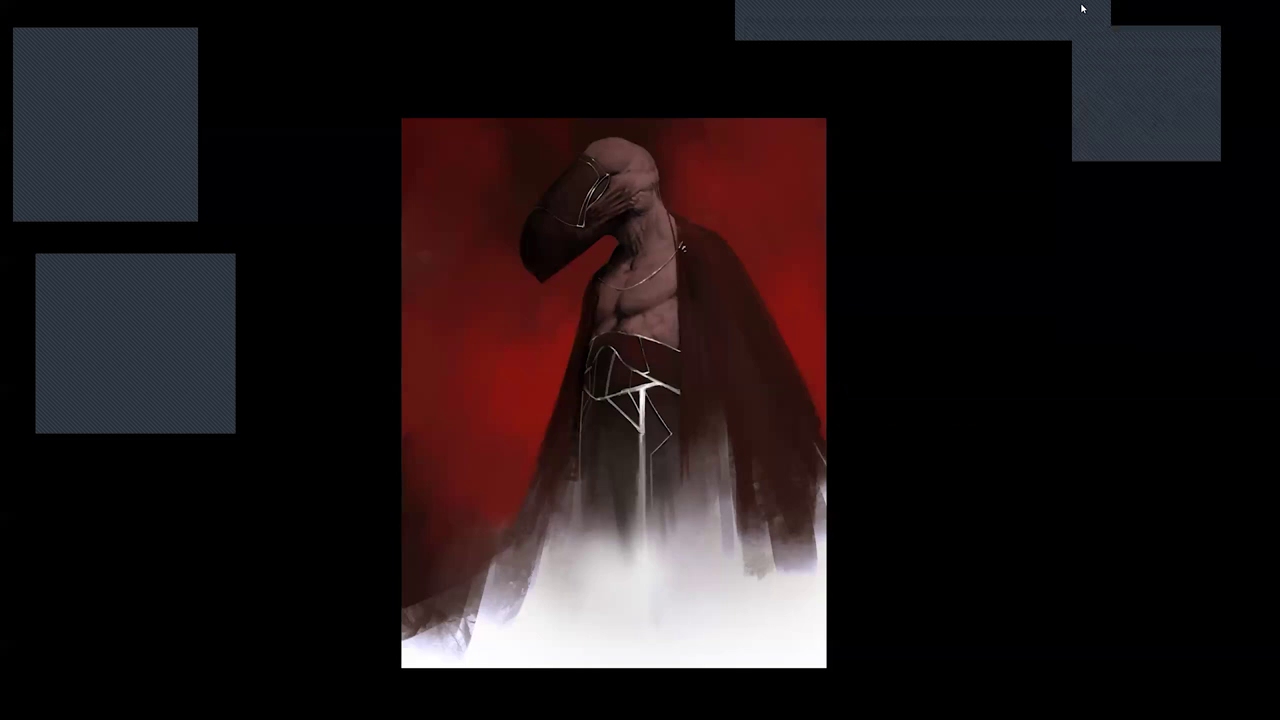
click(872, 12)
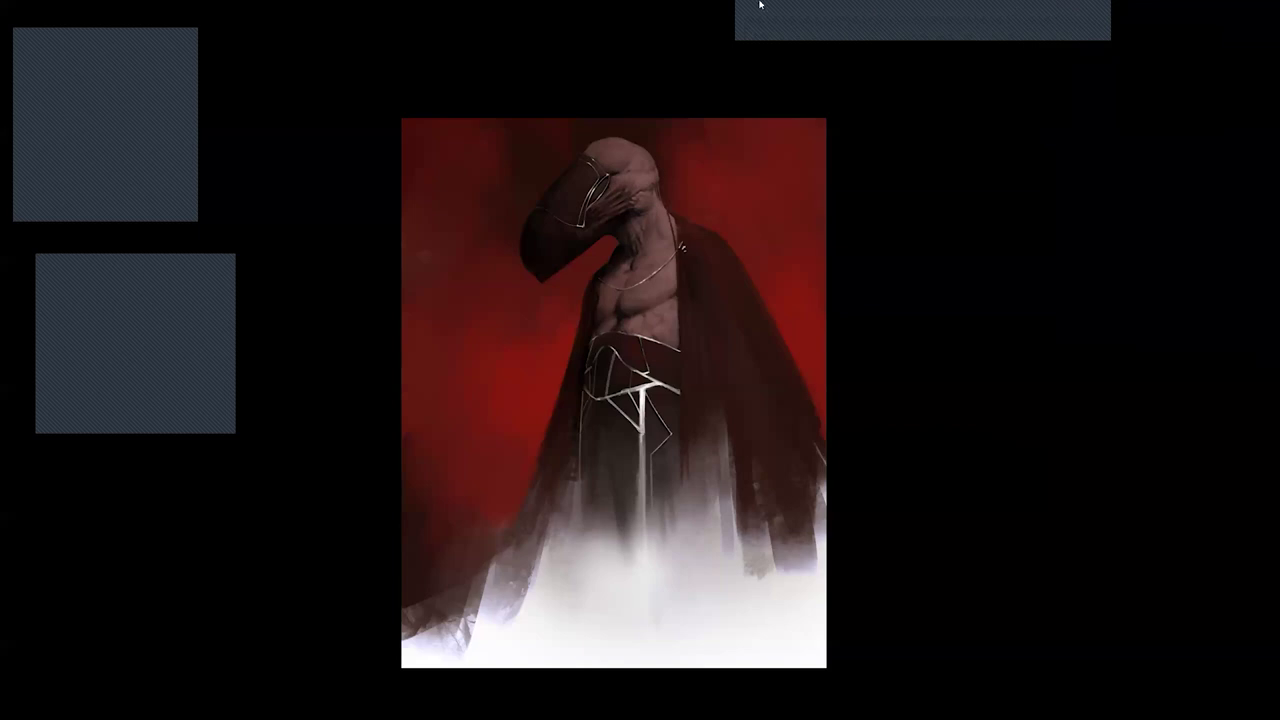
click(1094, 14)
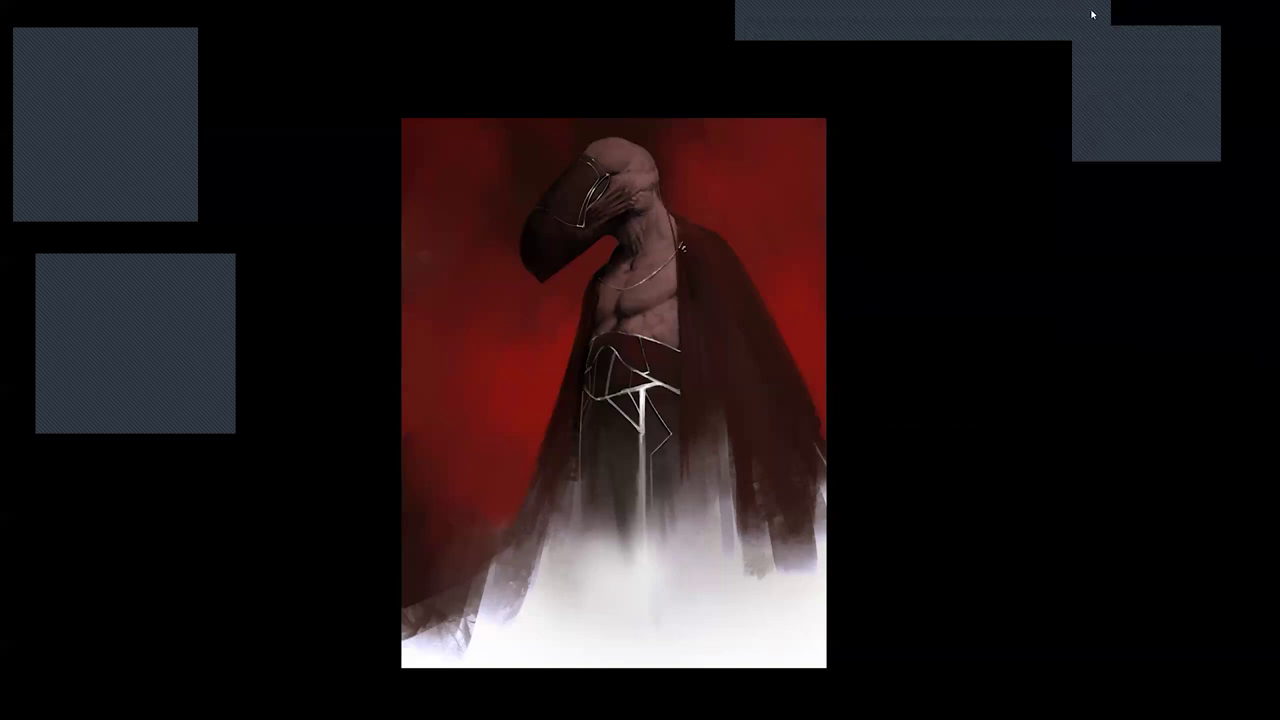